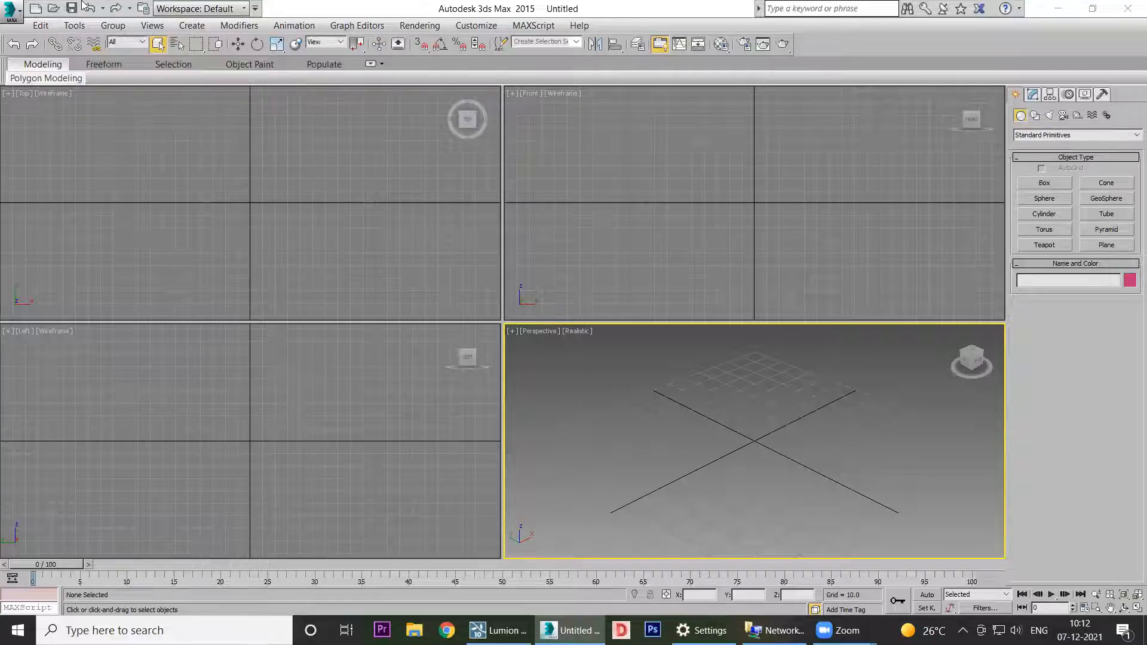
# Step: Open the recent scene Elevation_02.max and switch the camera viewport to the Perspective view
pyautogui.click(10, 11)
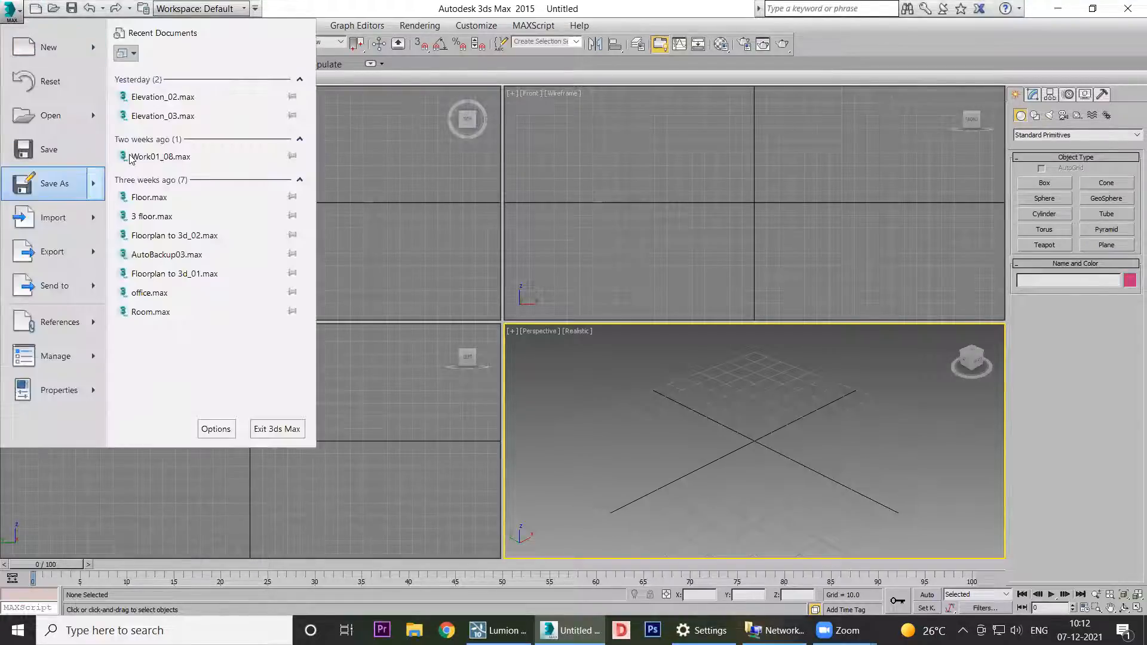
pyautogui.click(153, 98)
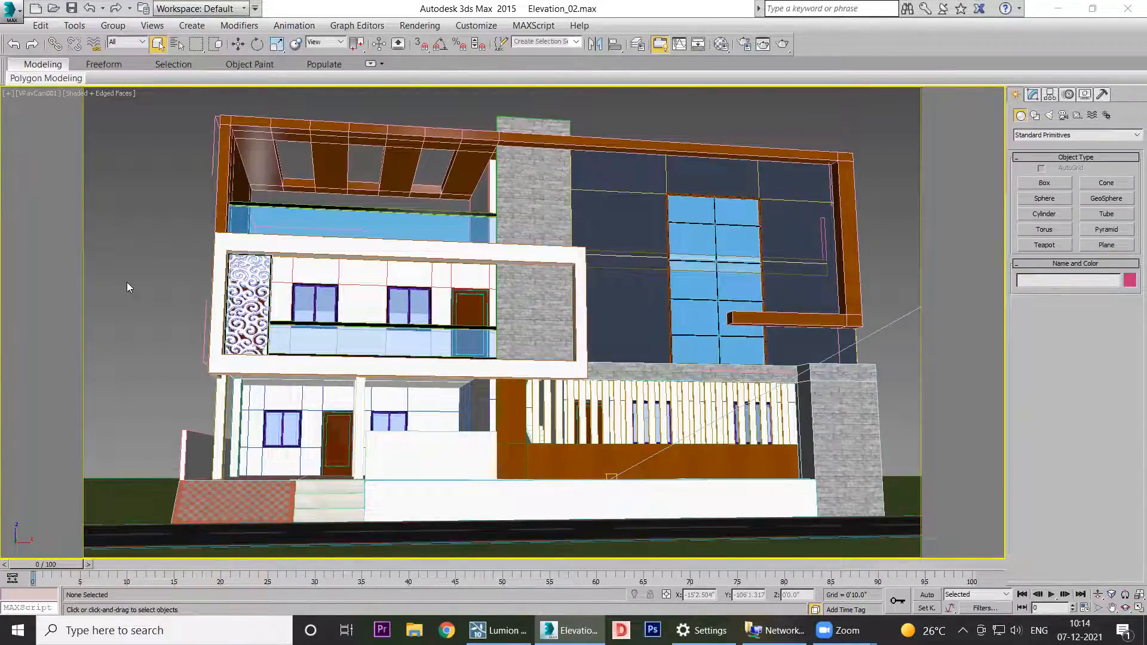
pyautogui.press('p')
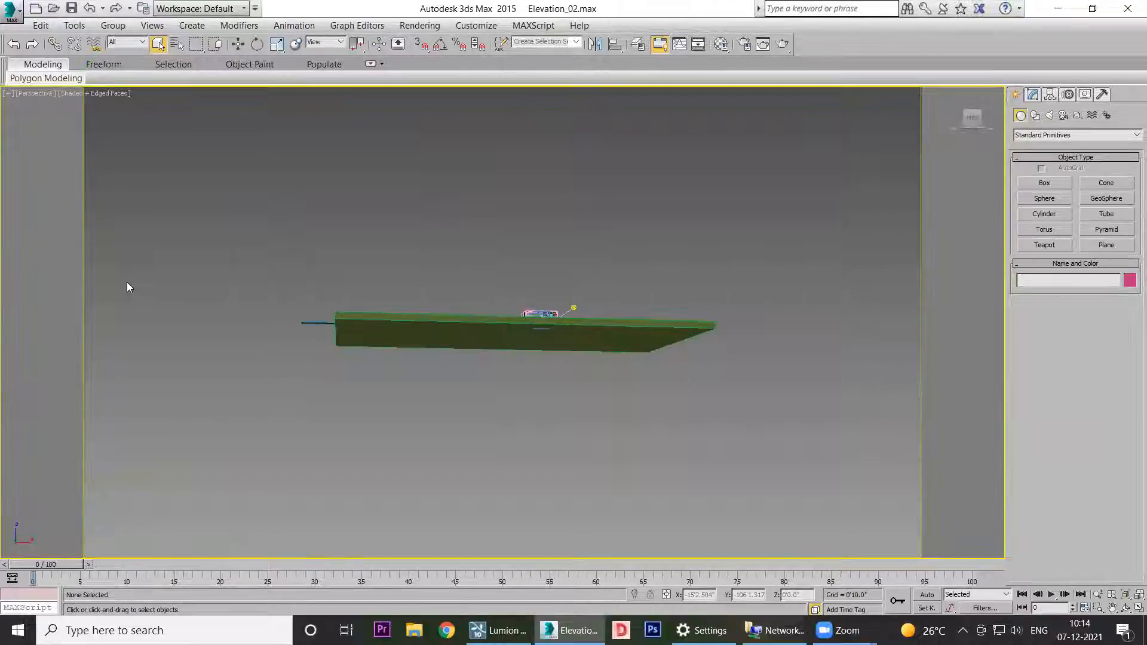
# Step: Delete the V-Ray sun and the V-Ray camera from the scene in front of the house
pyautogui.click(1126, 608)
pyautogui.moveTo(549, 410); pyautogui.dragTo(376, 402)
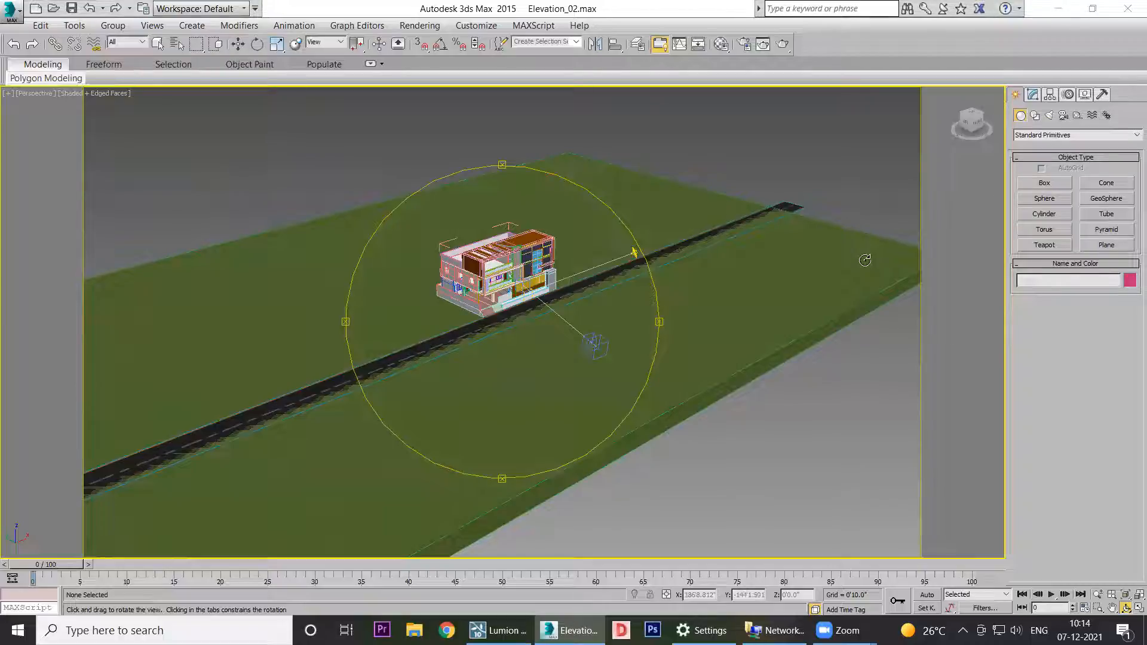
pyautogui.scroll(4, 540, 345)
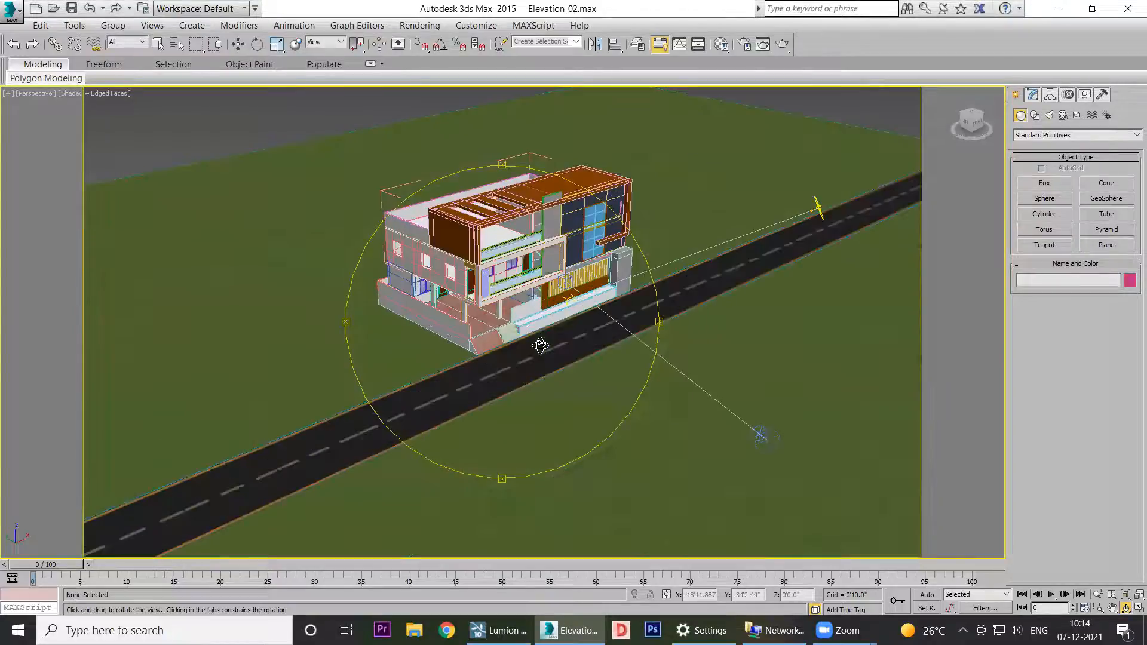
pyautogui.moveTo(583, 341); pyautogui.dragTo(562, 333)
pyautogui.scroll(5, 528, 300)
pyautogui.moveTo(528, 300); pyautogui.dragTo(532, 388, button='middle')
pyautogui.moveTo(531, 387)
pyautogui.mouseDown()
pyautogui.moveTo(518, 372)
pyautogui.moveTo(536, 374)
pyautogui.mouseUp()
pyautogui.scroll(-6, 519, 373)
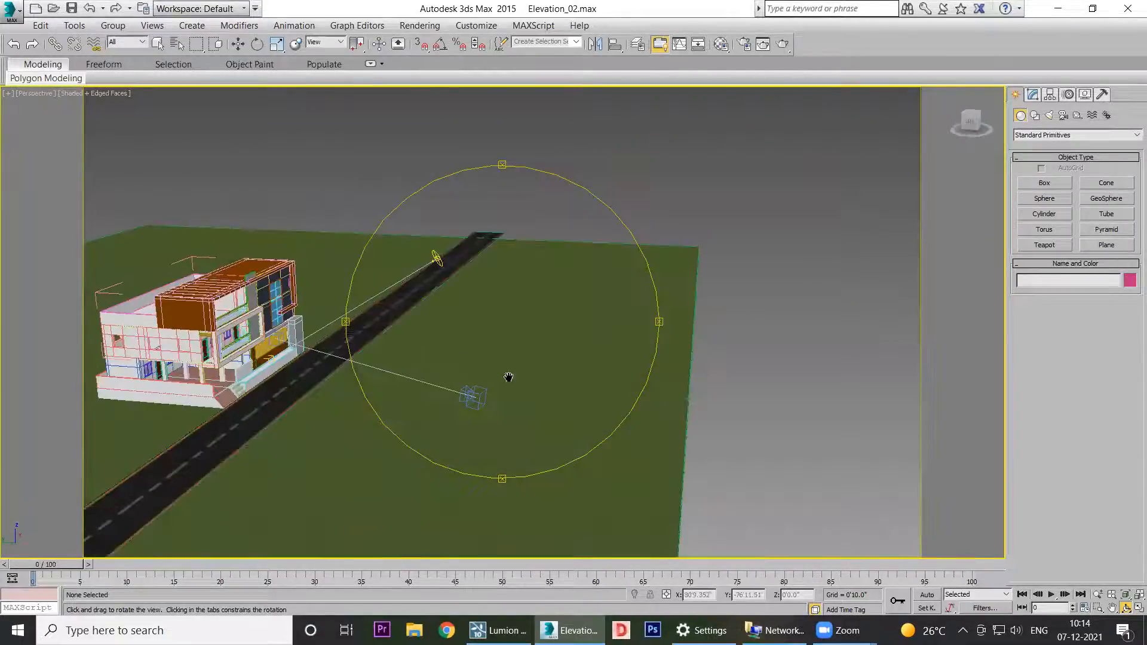
pyautogui.moveTo(467, 364); pyautogui.dragTo(598, 397, button='middle')
pyautogui.click(238, 43)
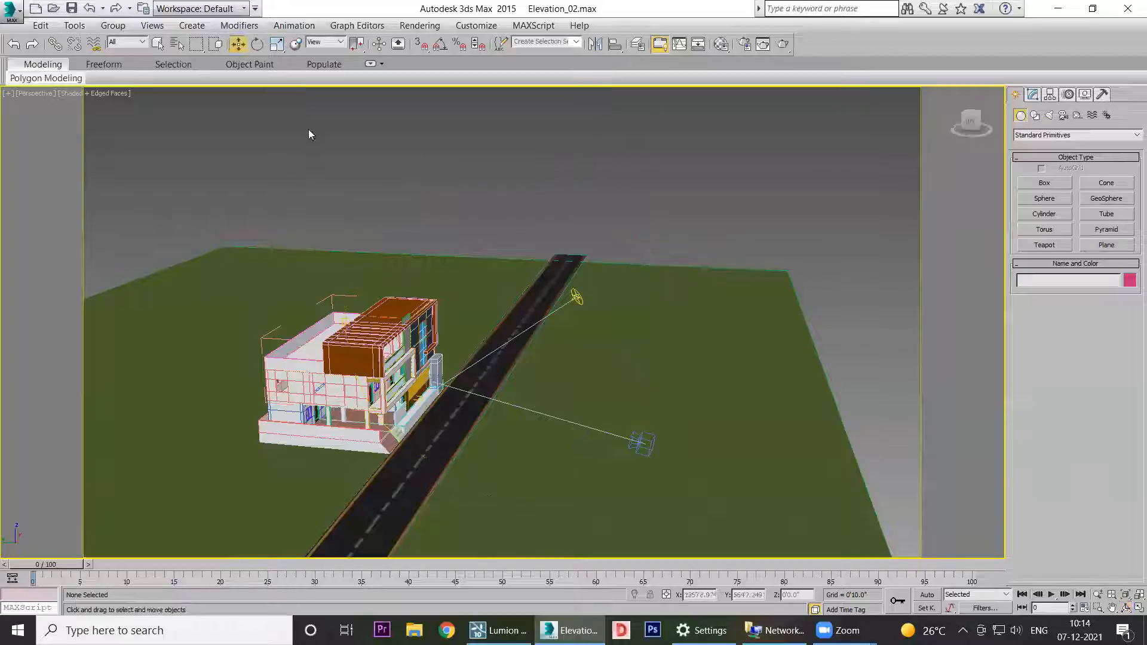
pyautogui.click(578, 297)
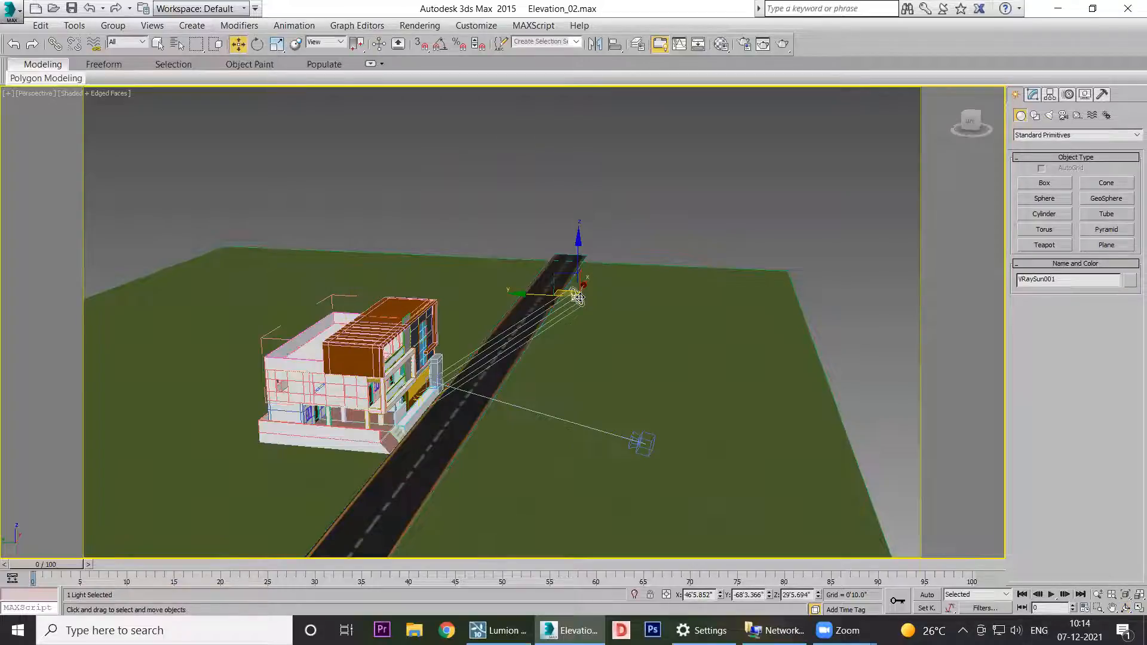
pyautogui.click(621, 316)
pyautogui.click(638, 441)
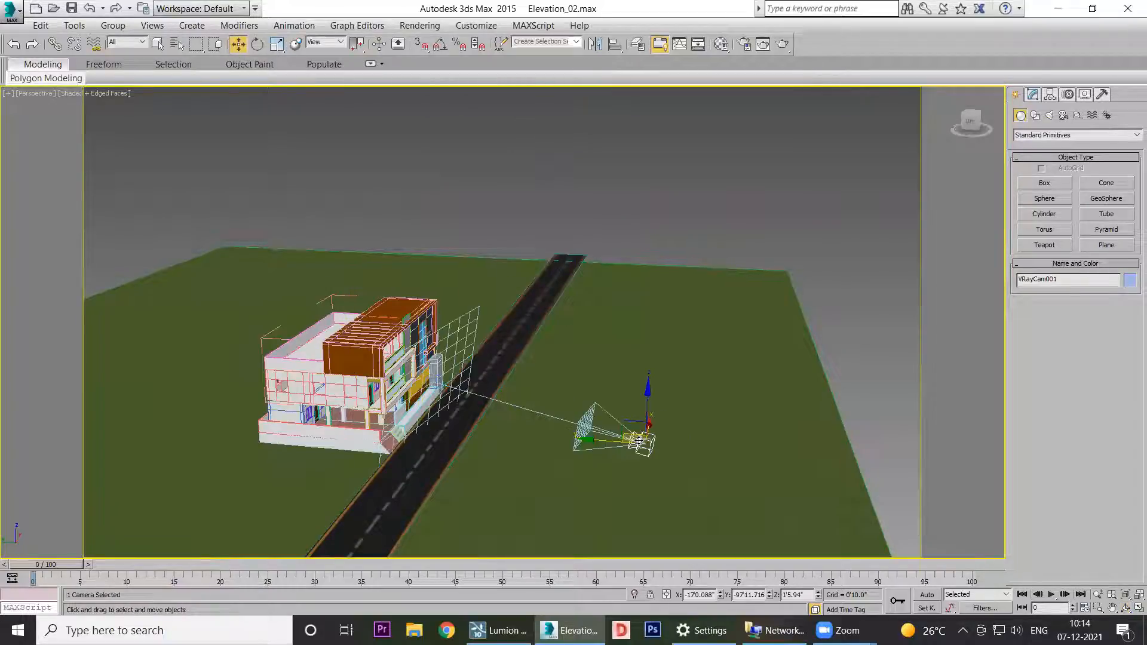
pyautogui.press('Delete')
# Step: Select a white vertical slat of the ground-floor screen on the front facade and open the Material Editor
pyautogui.moveTo(247, 429); pyautogui.dragTo(481, 335, button='middle')
pyautogui.scroll(5, 481, 335)
pyautogui.click(1126, 608)
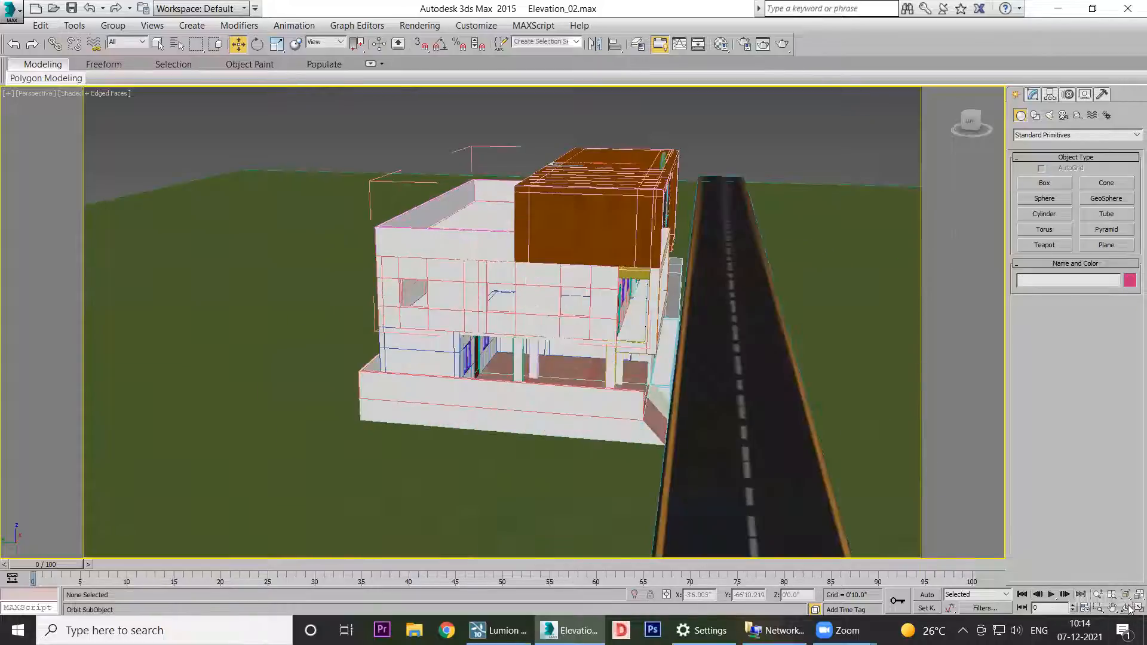
pyautogui.moveTo(548, 386); pyautogui.dragTo(387, 359)
pyautogui.scroll(3, 482, 350)
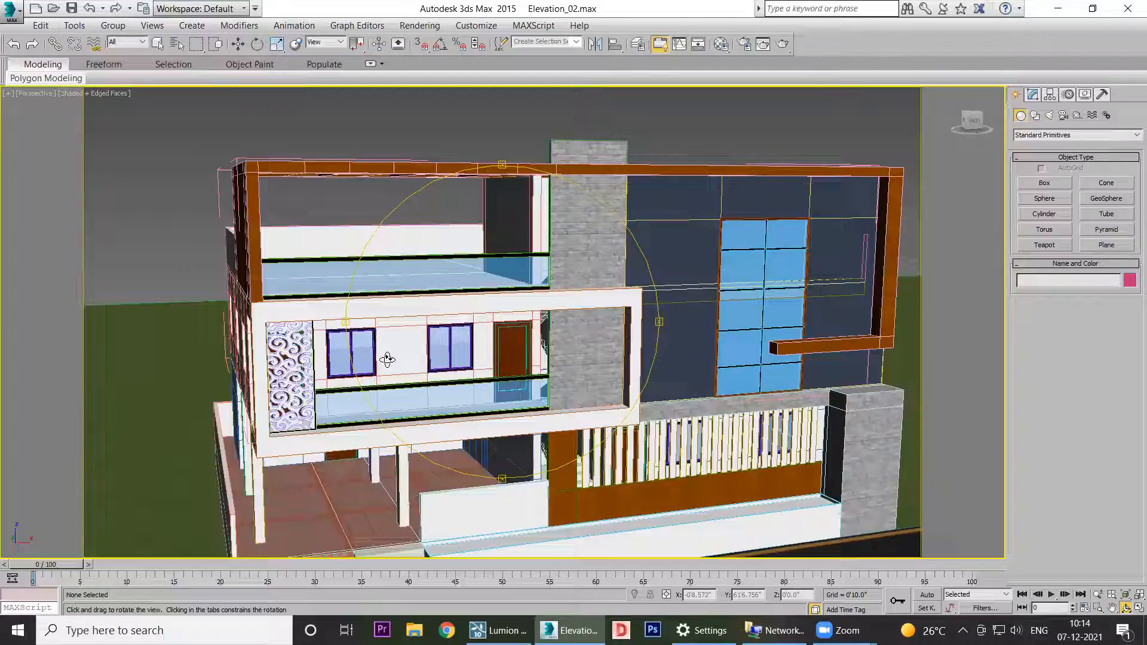
pyautogui.click(238, 43)
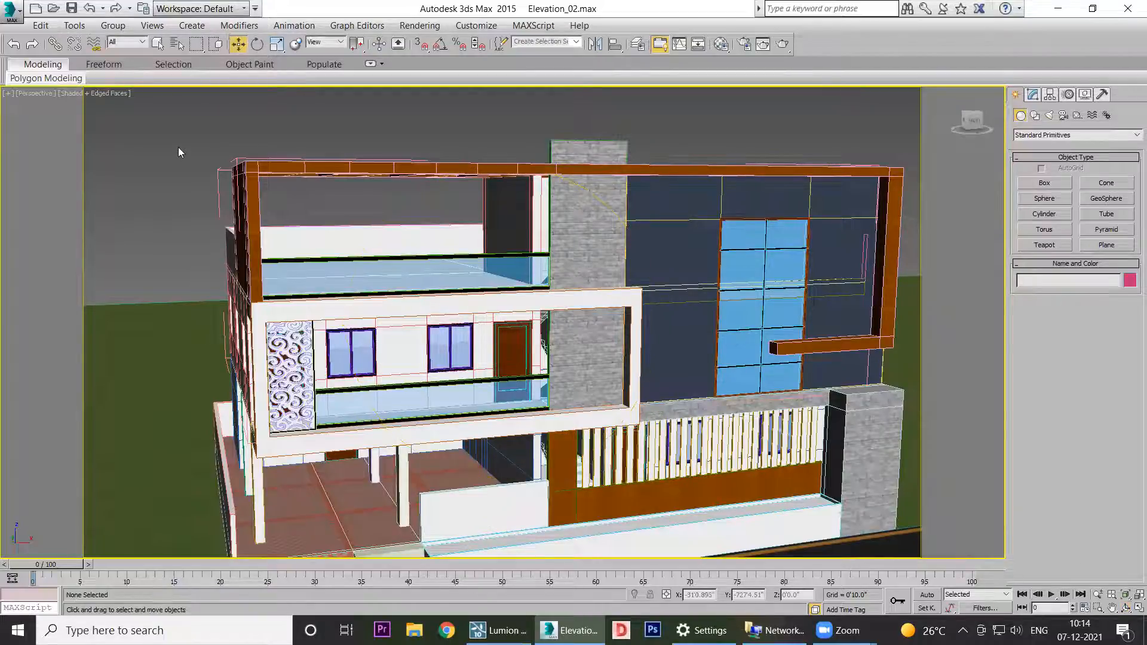
pyautogui.moveTo(454, 355); pyautogui.dragTo(405, 330, button='middle')
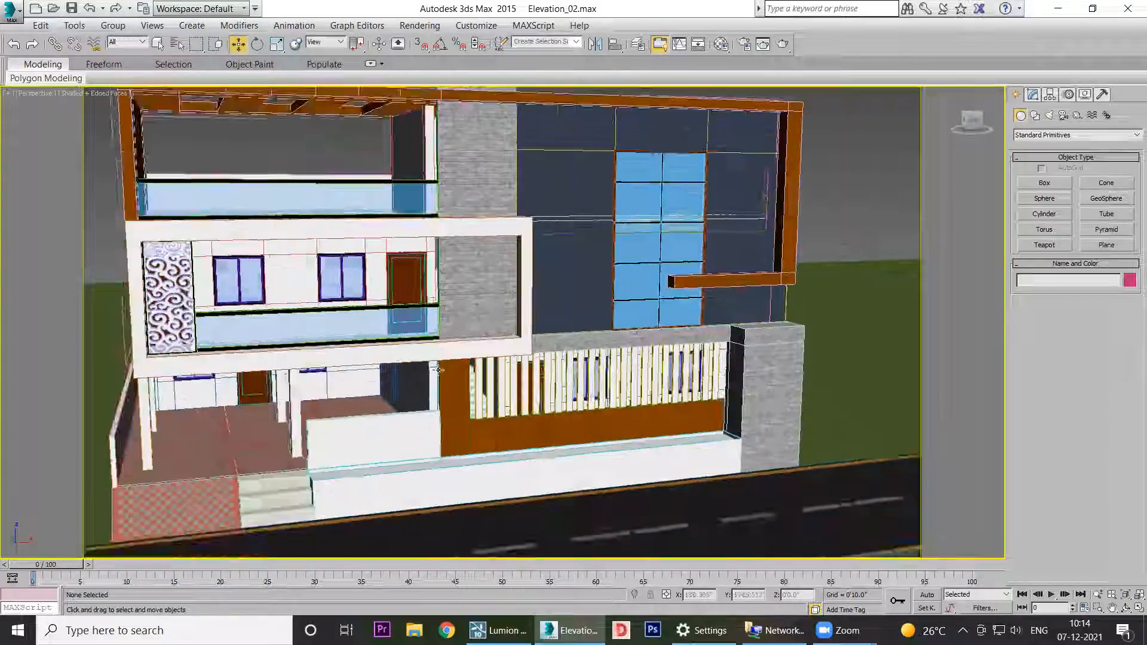
pyautogui.scroll(3, 446, 356)
pyautogui.click(487, 381)
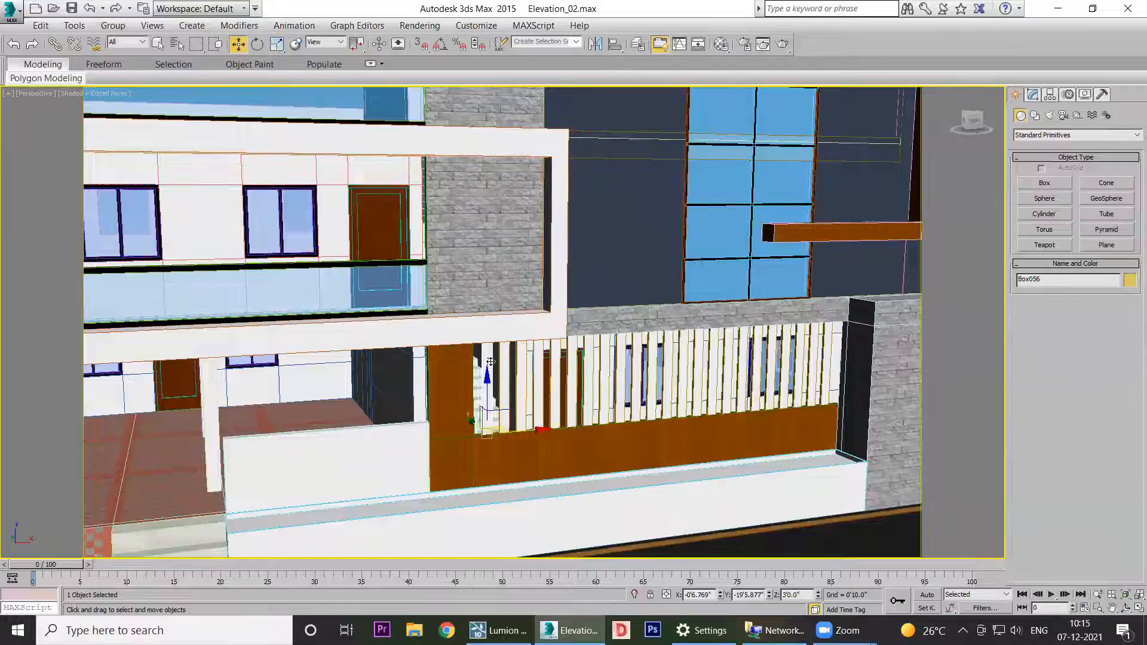
pyautogui.press('m')
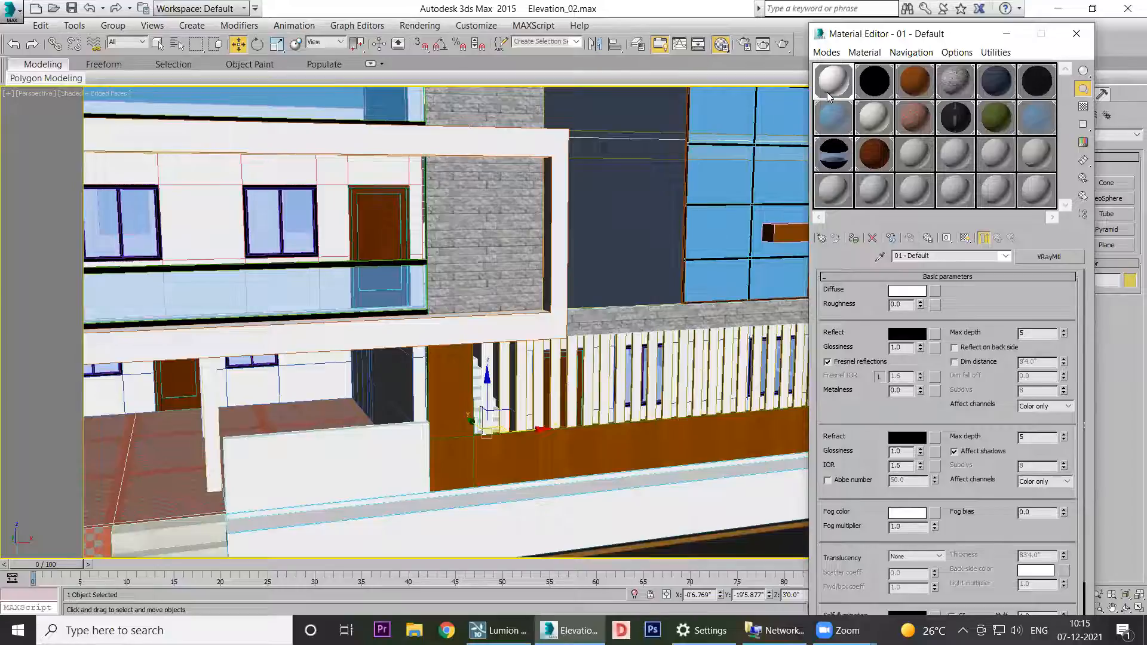
# Step: Examine the slats, balcony walls and stone-clad pier of the front facade by selecting individual parts
pyautogui.moveTo(503, 358); pyautogui.dragTo(539, 354)
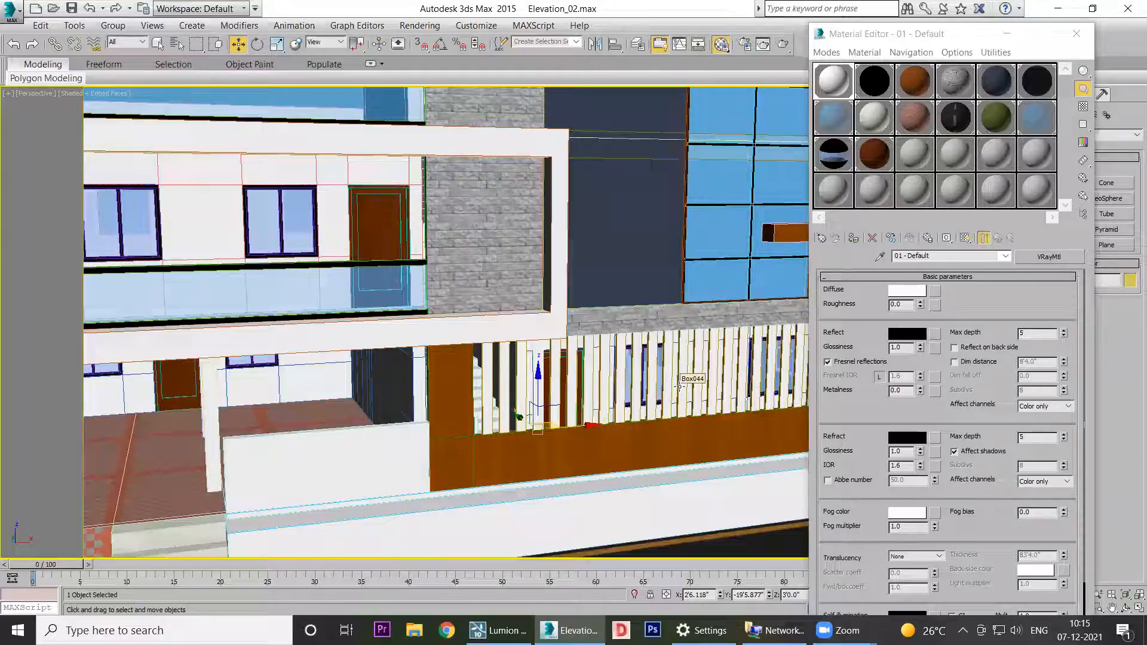
pyautogui.moveTo(400, 258); pyautogui.dragTo(548, 334, button='middle')
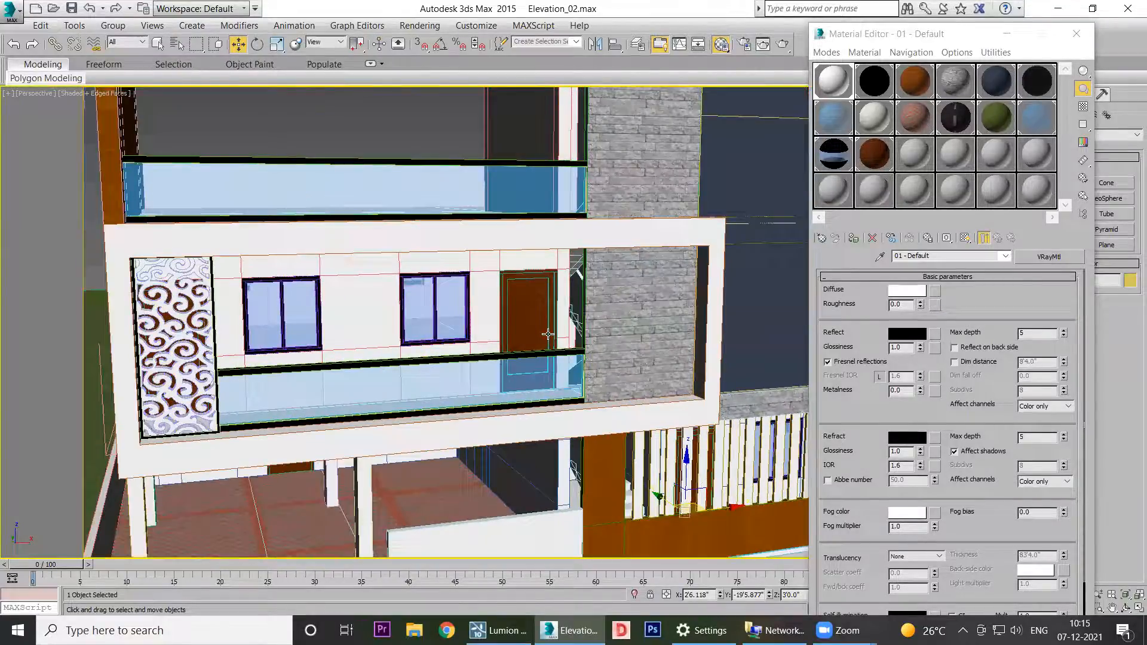
pyautogui.click(656, 233)
pyautogui.moveTo(627, 136); pyautogui.dragTo(646, 282, button='middle')
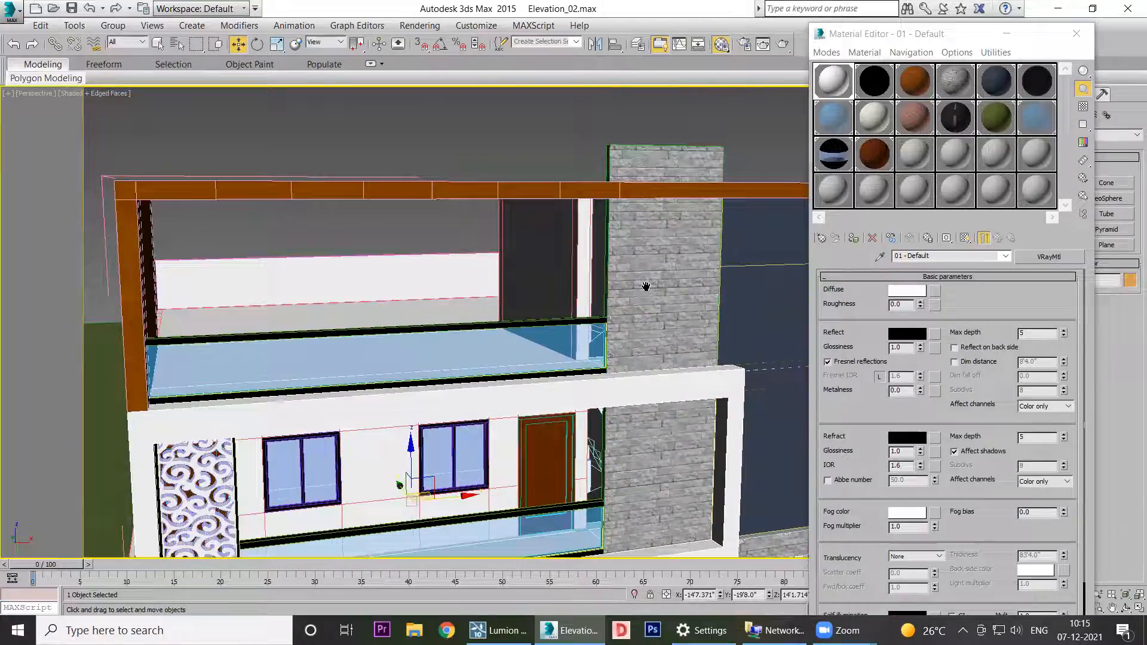
pyautogui.click(535, 245)
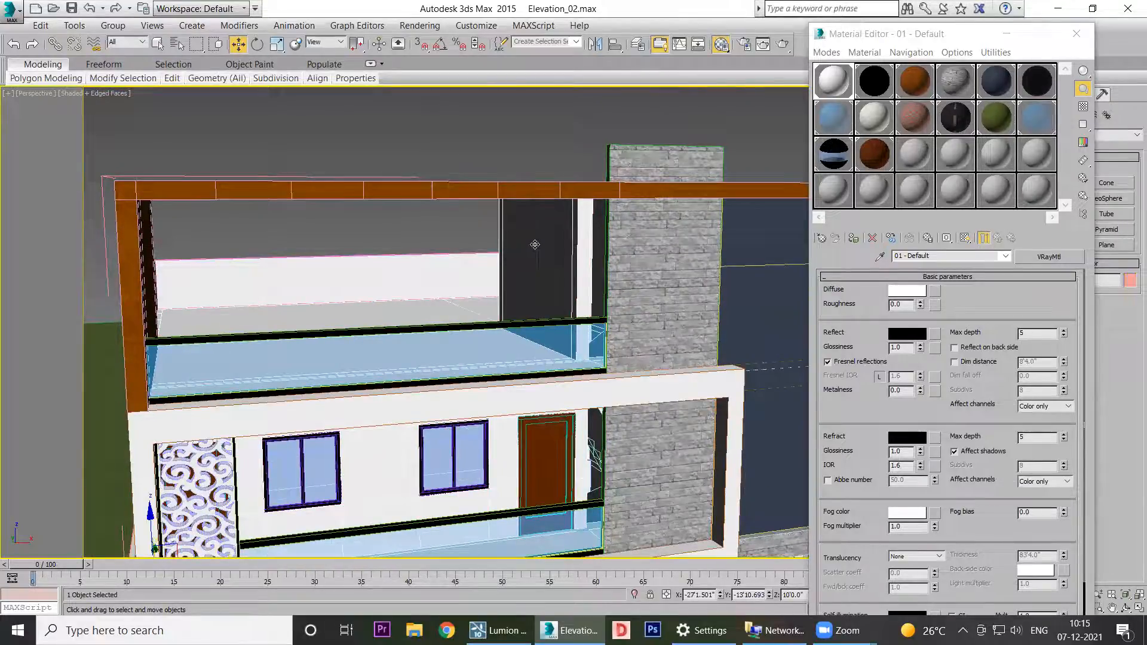
pyautogui.moveTo(541, 358); pyautogui.dragTo(377, 214, button='middle')
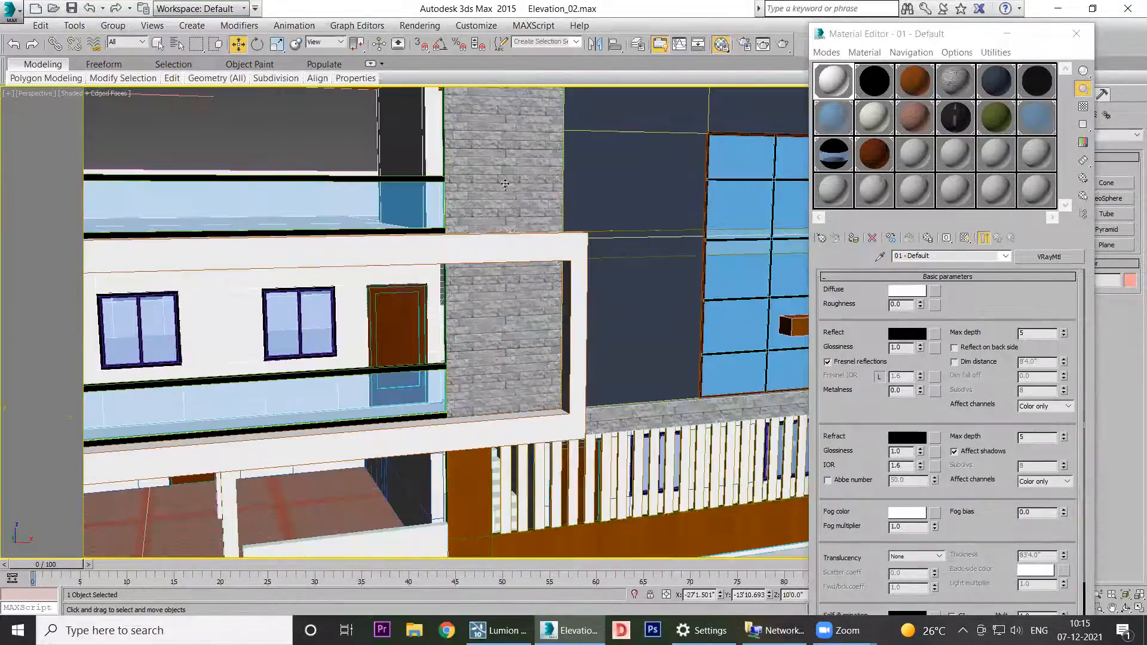
pyautogui.keyDown('ctrl'); pyautogui.click(505, 184); pyautogui.keyUp('ctrl')
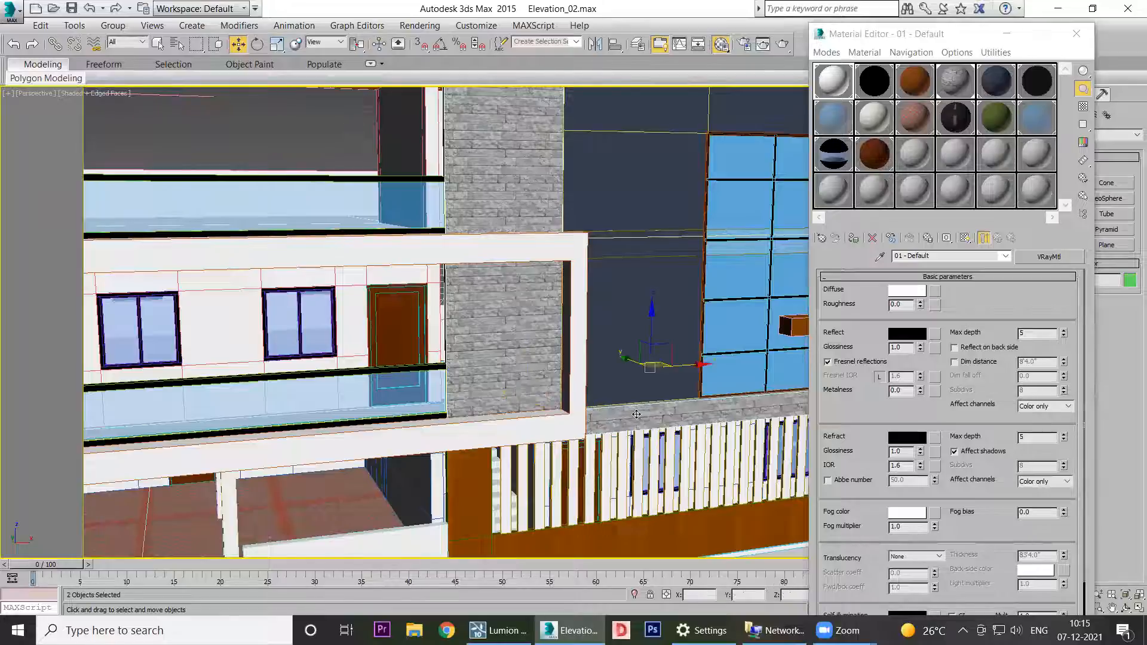
# Step: Clear the diffuse map of the grey stone material 04 - Default
pyautogui.click(957, 83)
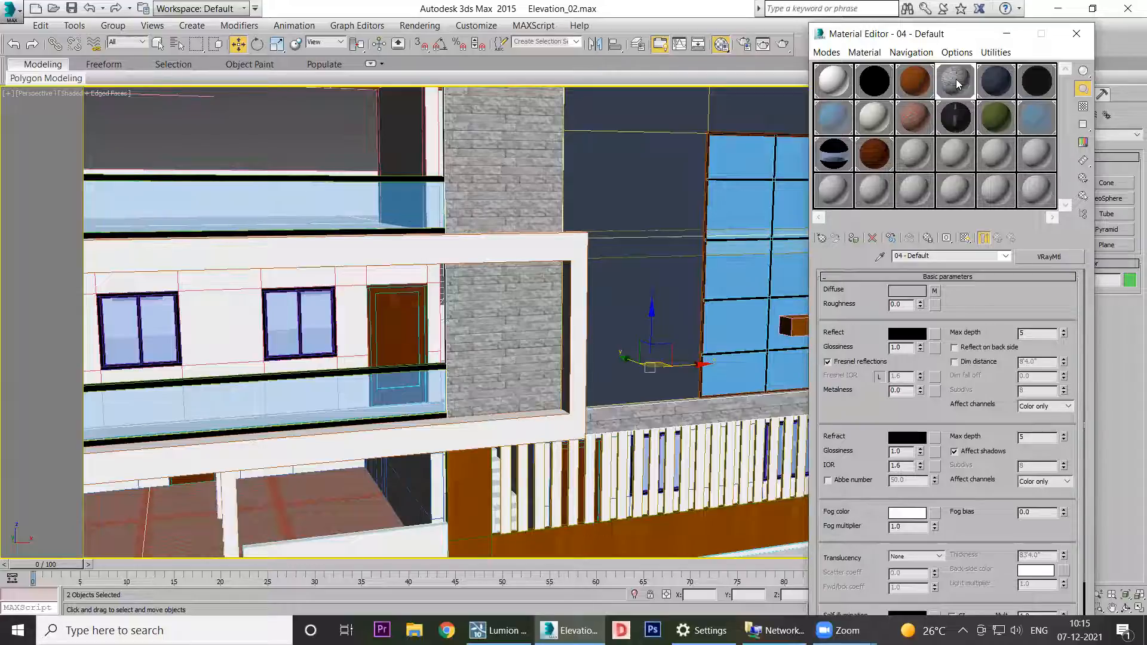
pyautogui.rightClick(936, 298)
pyautogui.click(961, 330)
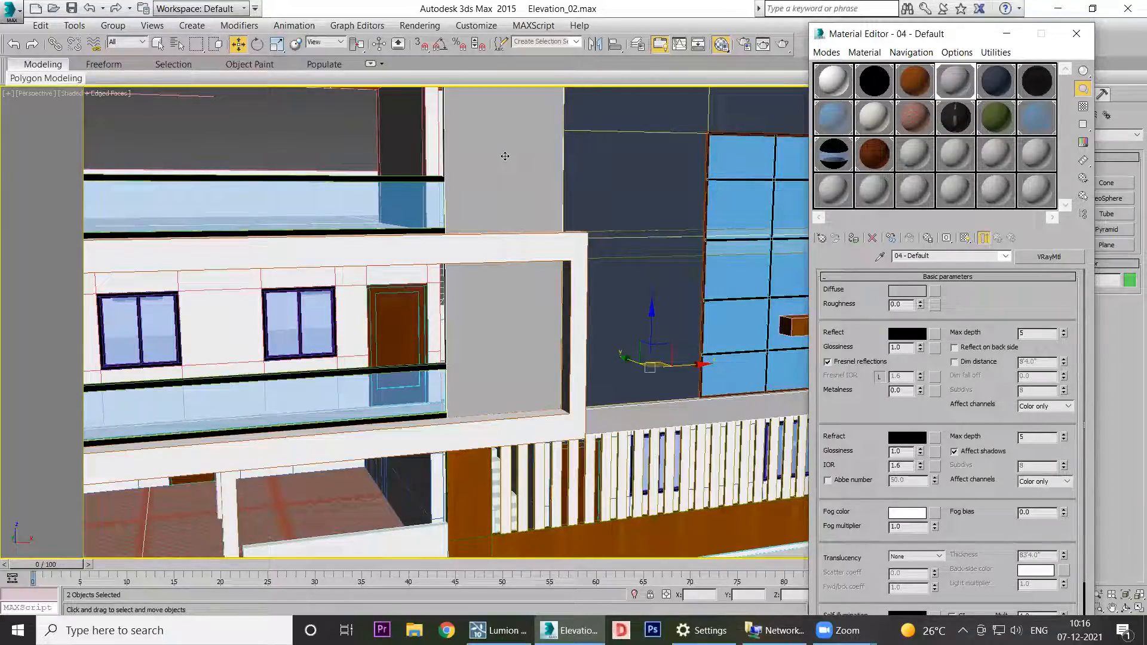
# Step: Clear the diffuse map of the brown wood material 03 - Default
pyautogui.click(925, 86)
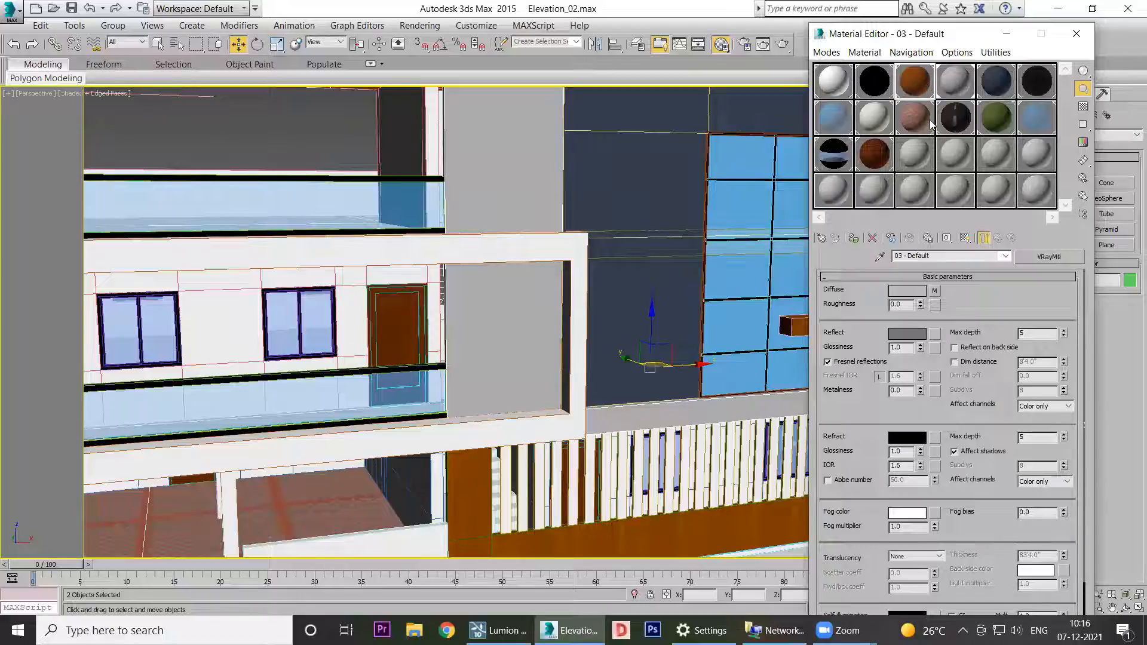
pyautogui.rightClick(935, 291)
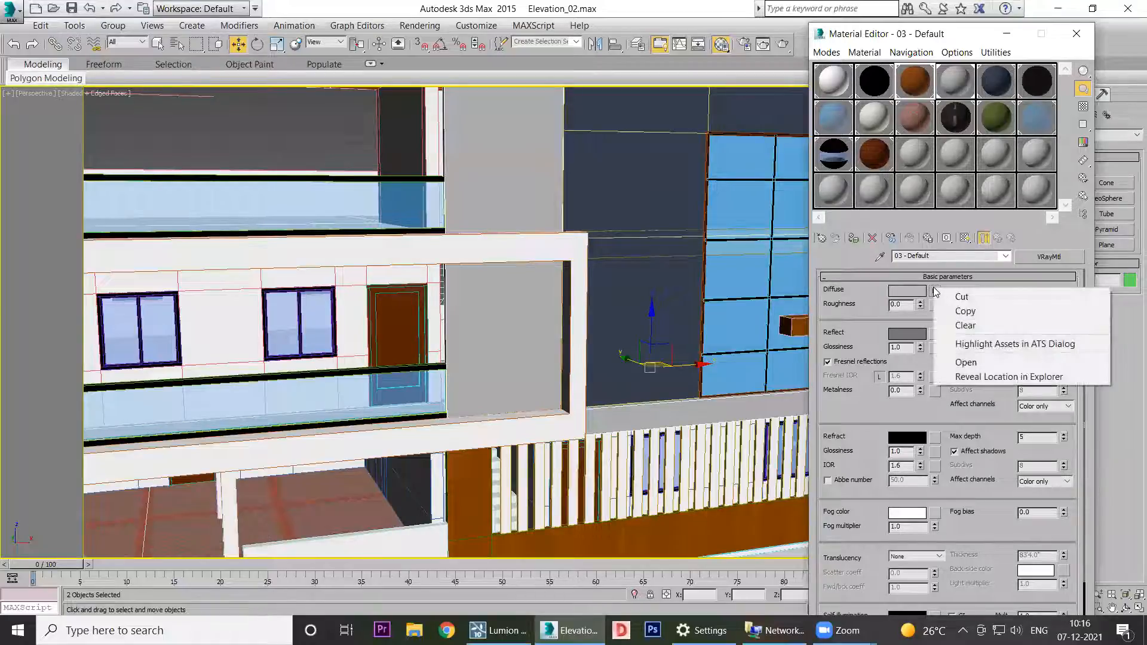
pyautogui.click(966, 333)
pyautogui.moveTo(520, 191); pyautogui.dragTo(541, 383, button='middle')
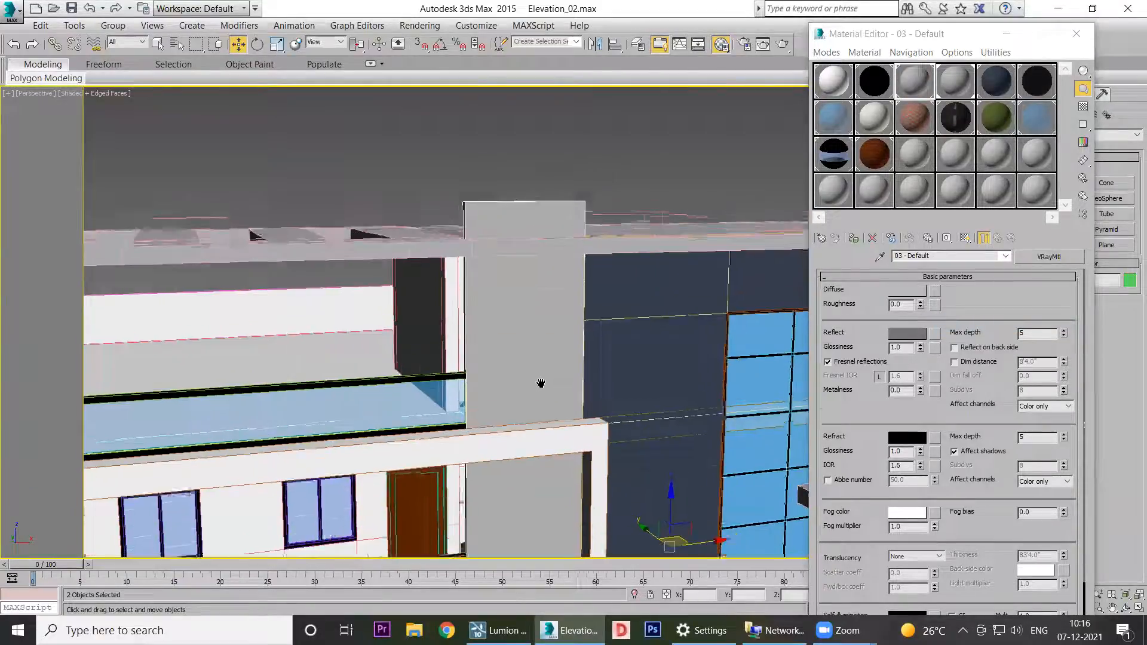
pyautogui.scroll(-8, 526, 346)
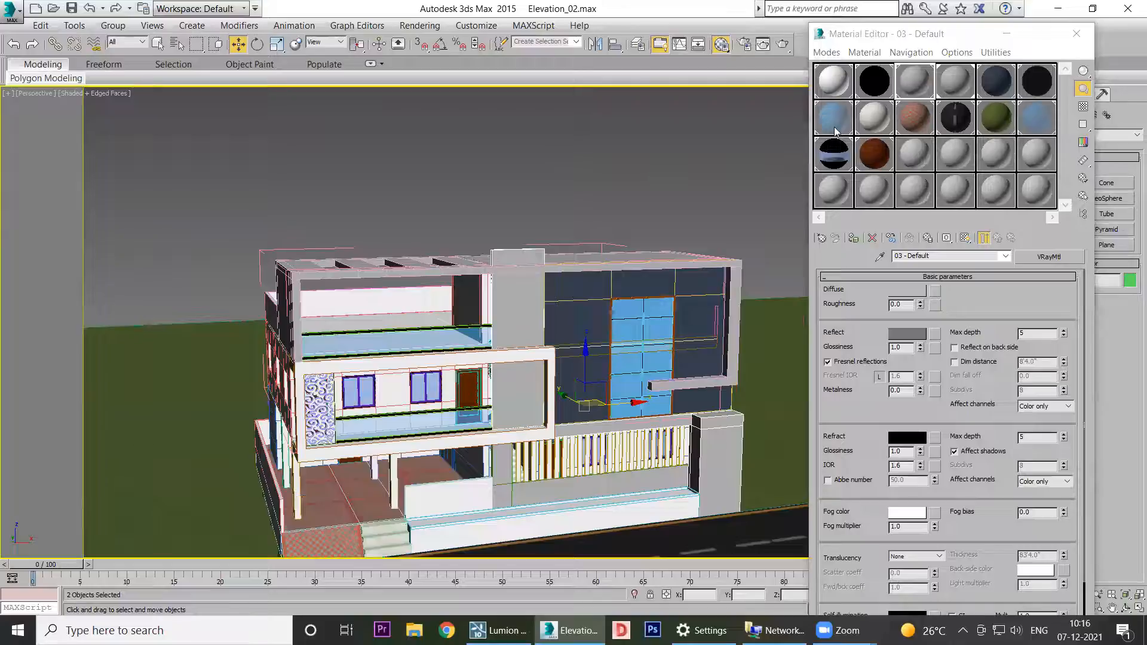
# Step: Clear the diffuse map of the reddish floor tile material 09 - Default
pyautogui.click(909, 123)
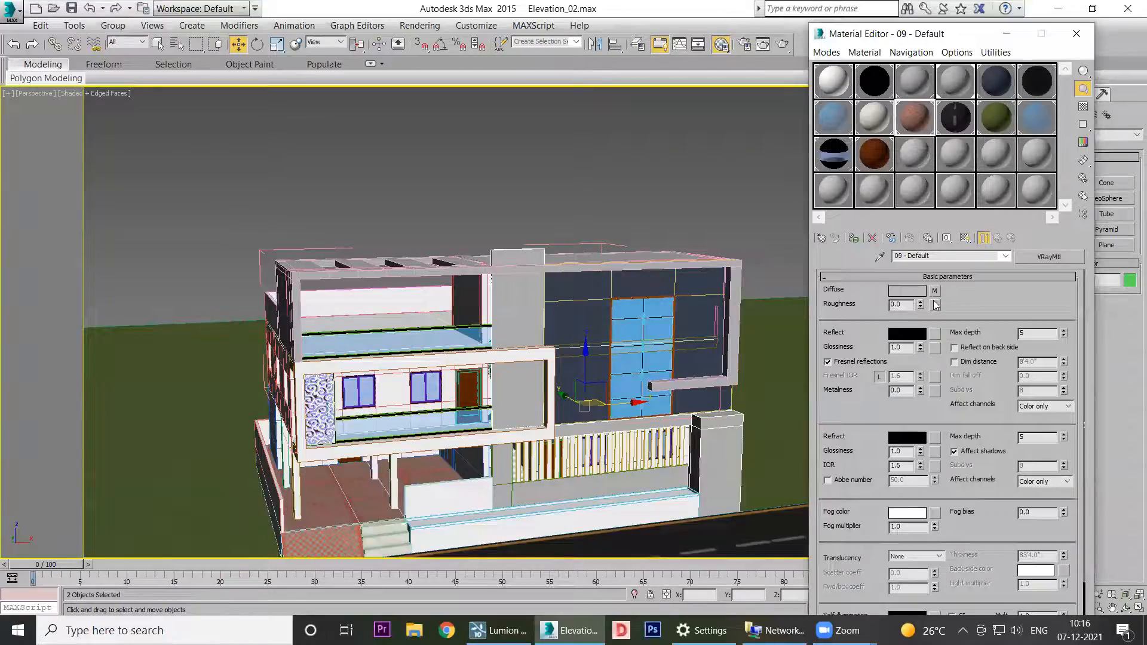
pyautogui.rightClick(934, 291)
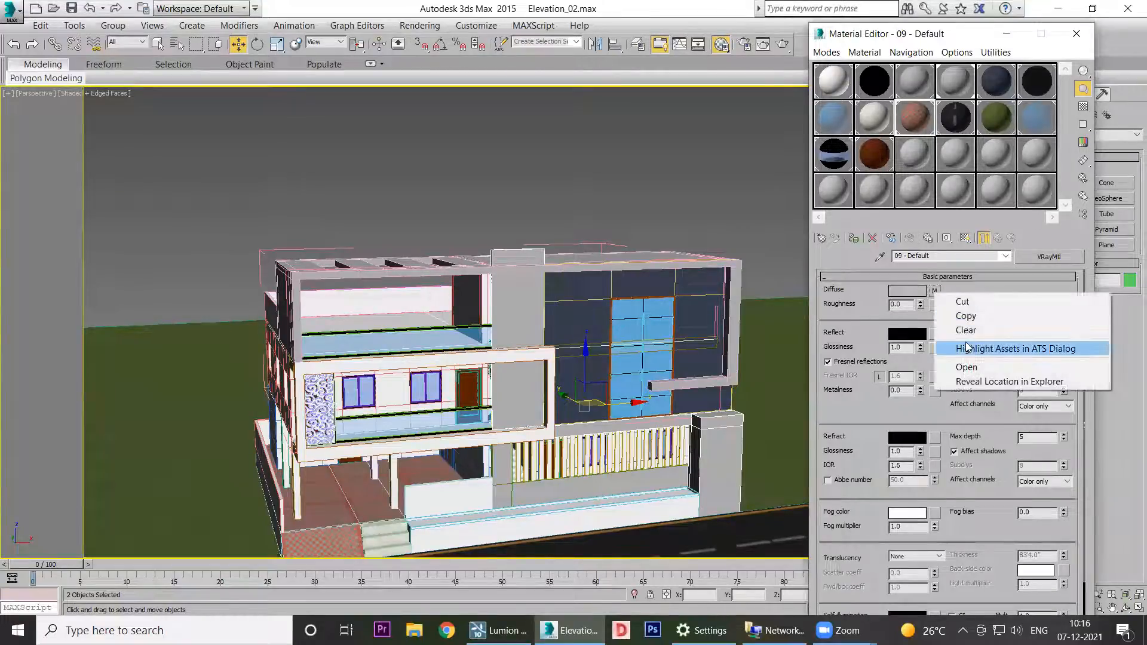
pyautogui.click(966, 330)
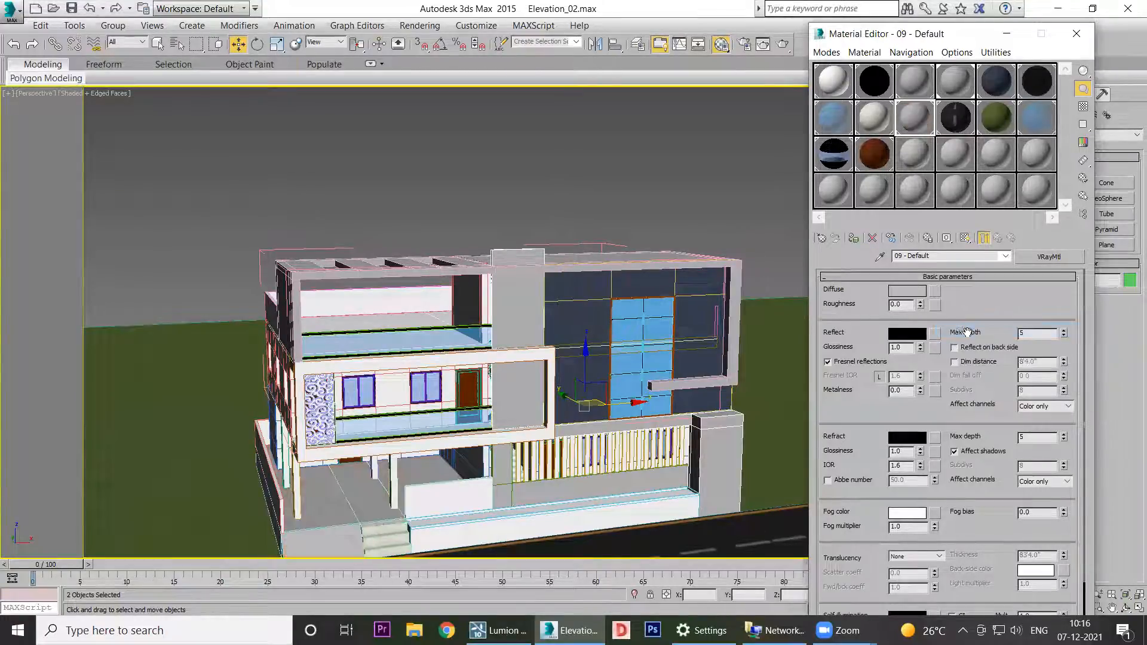
# Step: Check materials 07, 06 and 12 for maps, and clear the diffuse map of the green ground material 11 - Default
pyautogui.click(831, 120)
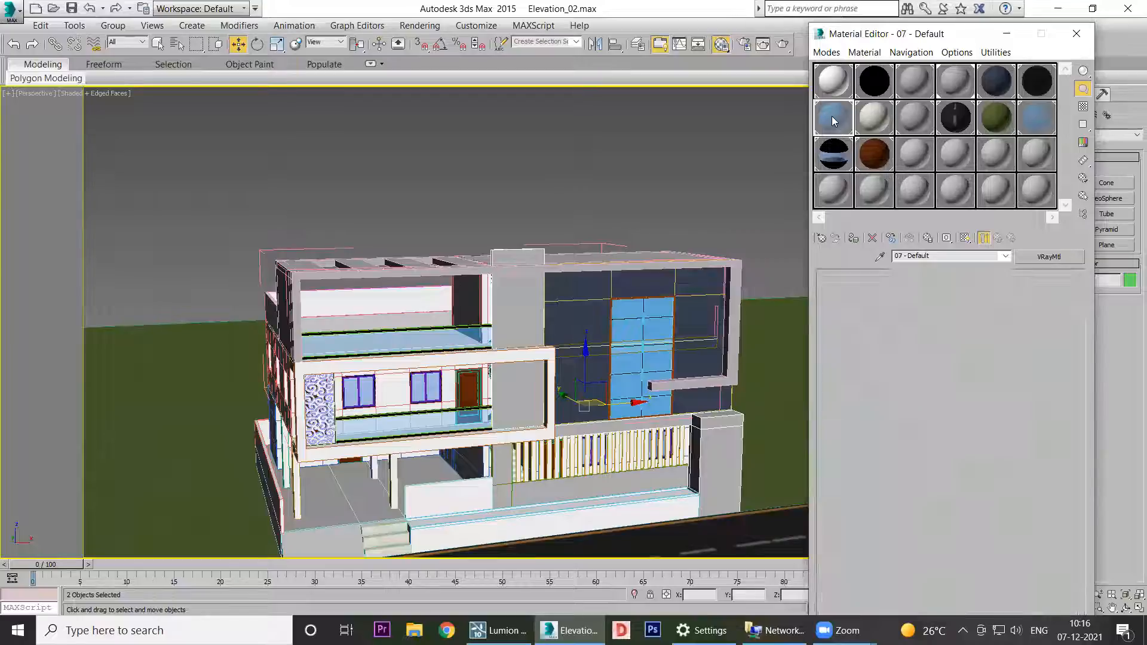
pyautogui.click(1030, 84)
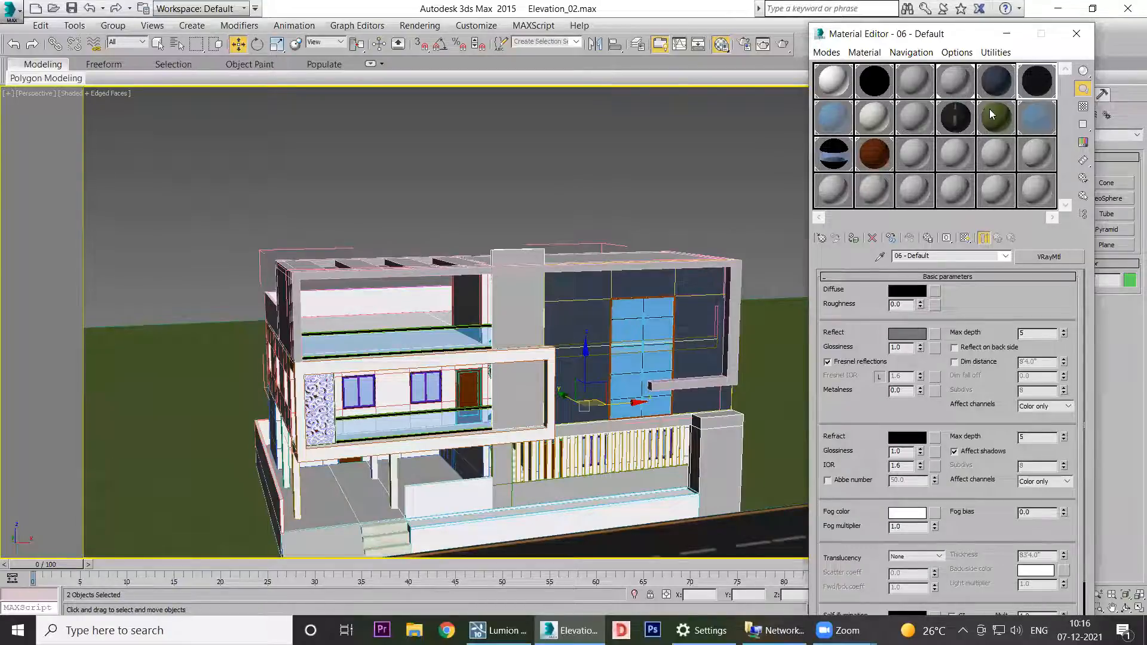
pyautogui.click(1042, 124)
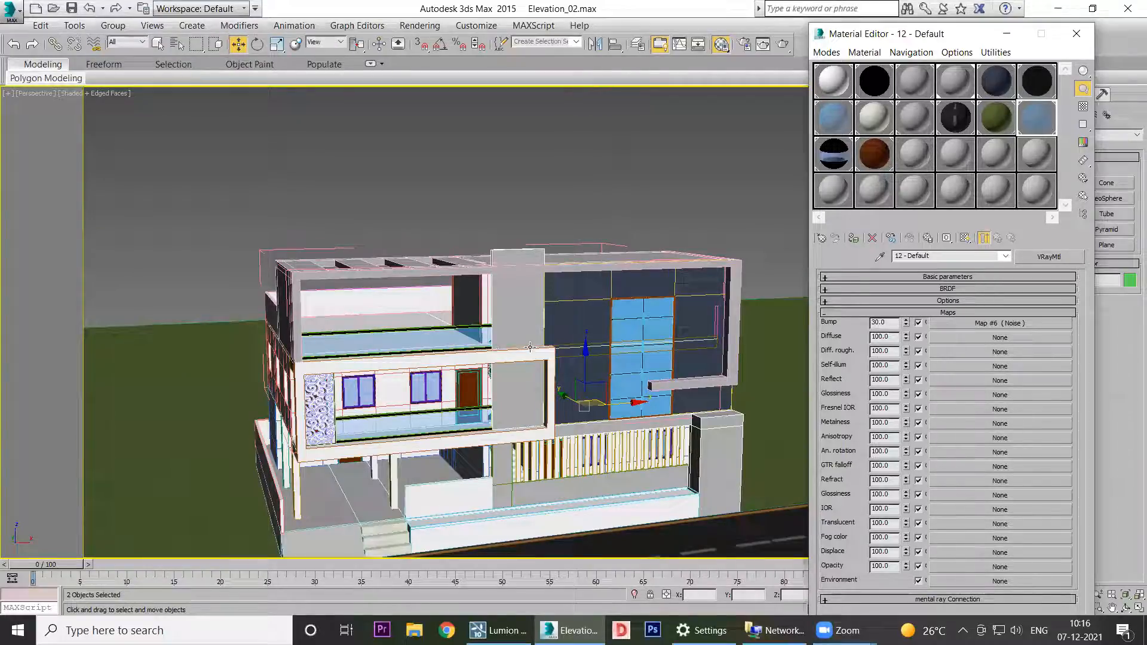
pyautogui.click(1001, 117)
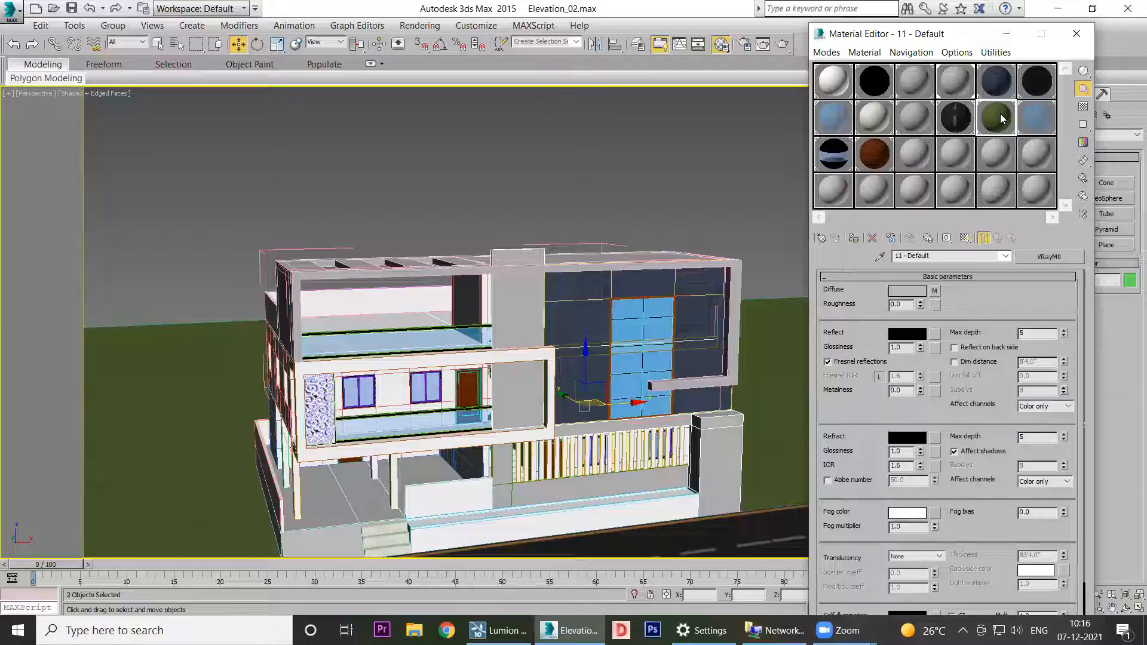
pyautogui.rightClick(936, 291)
pyautogui.click(971, 330)
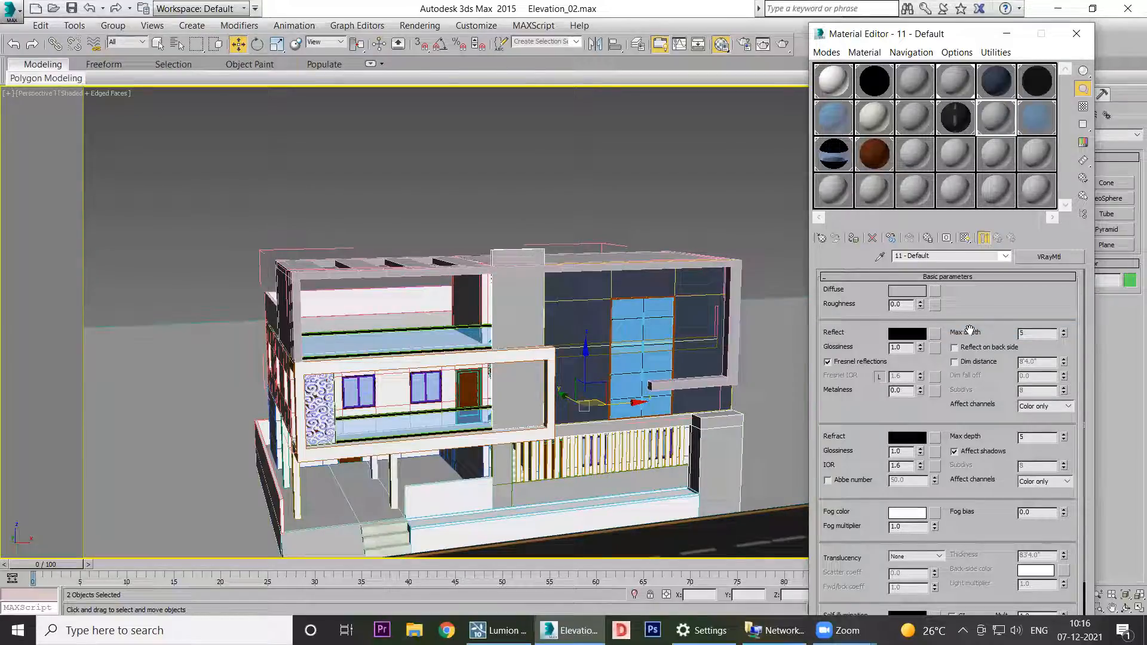
# Step: Check the unused material 17 - Default, close the Material Editor and inspect the front of the house
pyautogui.click(991, 157)
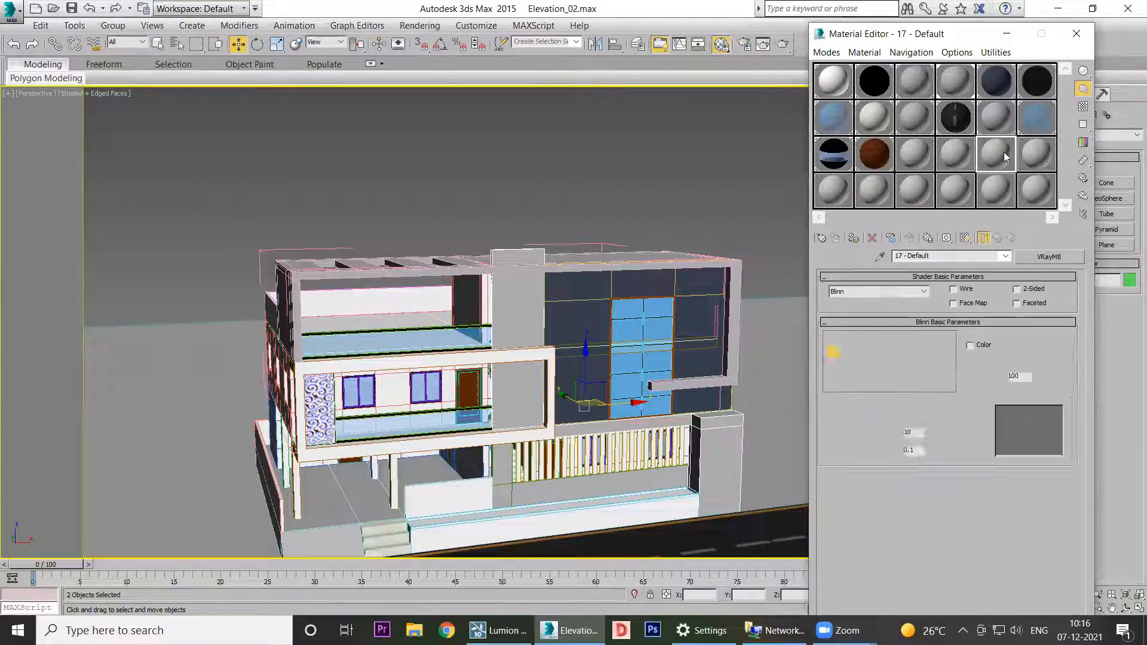
pyautogui.moveTo(492, 318); pyautogui.dragTo(1001, 169)
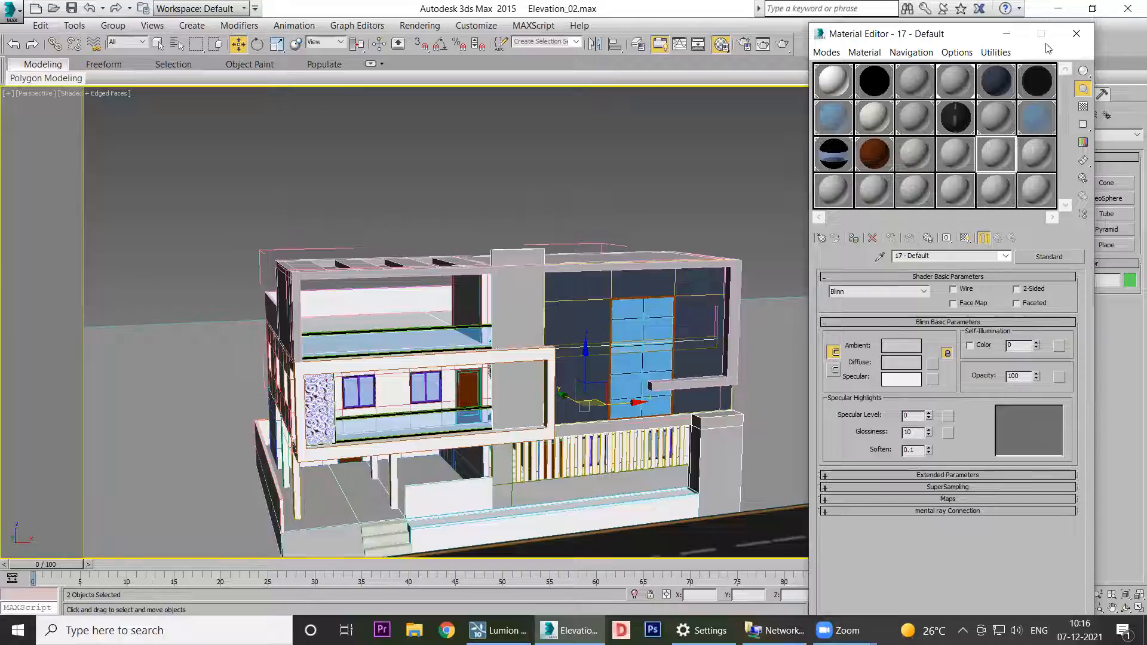
pyautogui.click(1076, 33)
pyautogui.moveTo(249, 347); pyautogui.dragTo(328, 318, button='middle')
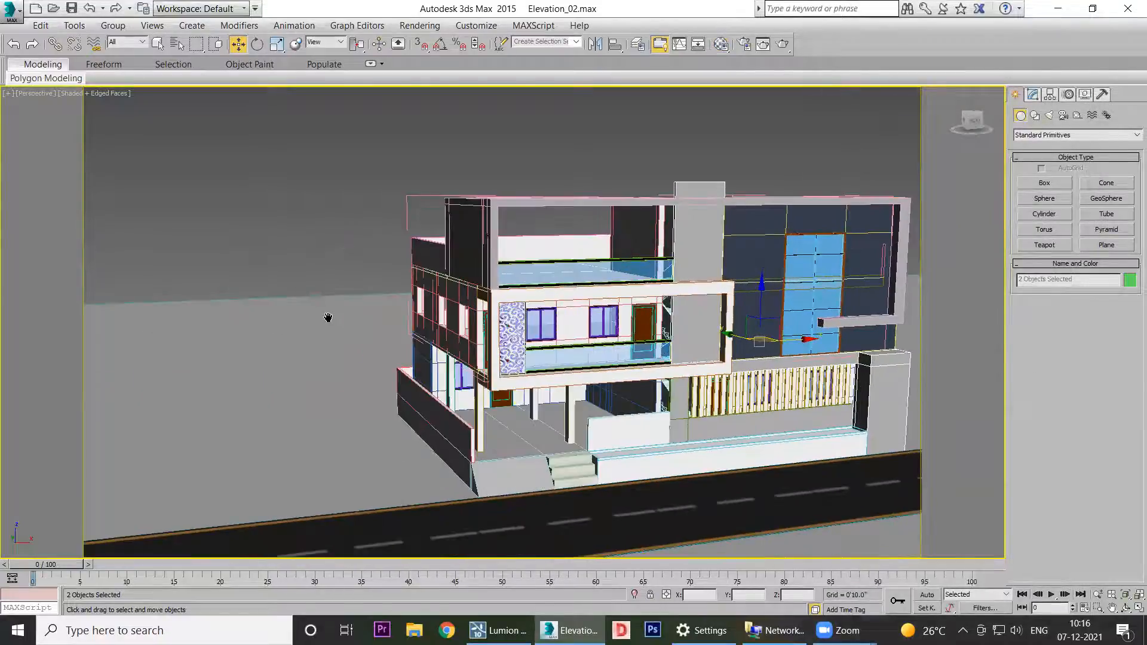
pyautogui.scroll(4, 328, 317)
pyautogui.moveTo(635, 336); pyautogui.dragTo(518, 359, button='middle')
pyautogui.scroll(-6, 517, 358)
pyautogui.moveTo(565, 288); pyautogui.dragTo(388, 291, button='middle')
pyautogui.scroll(3, 459, 282)
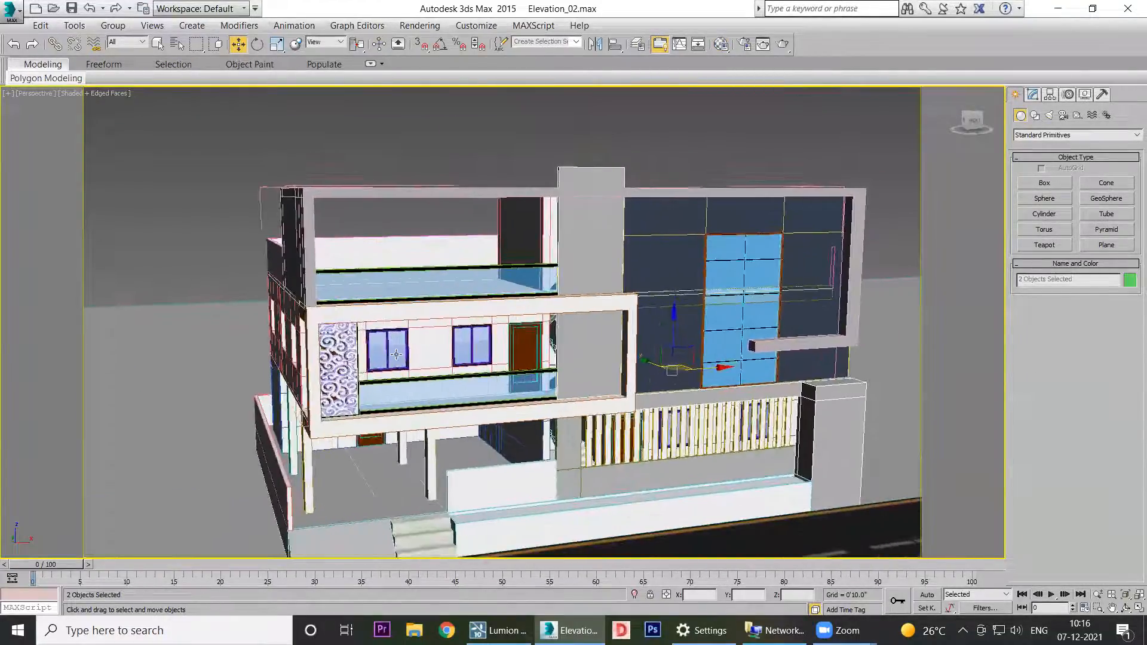
# Step: Save the scene as a new 3ds Max file called For Lumion on Local Disk (F:)
pyautogui.click(10, 11)
pyautogui.click(58, 177)
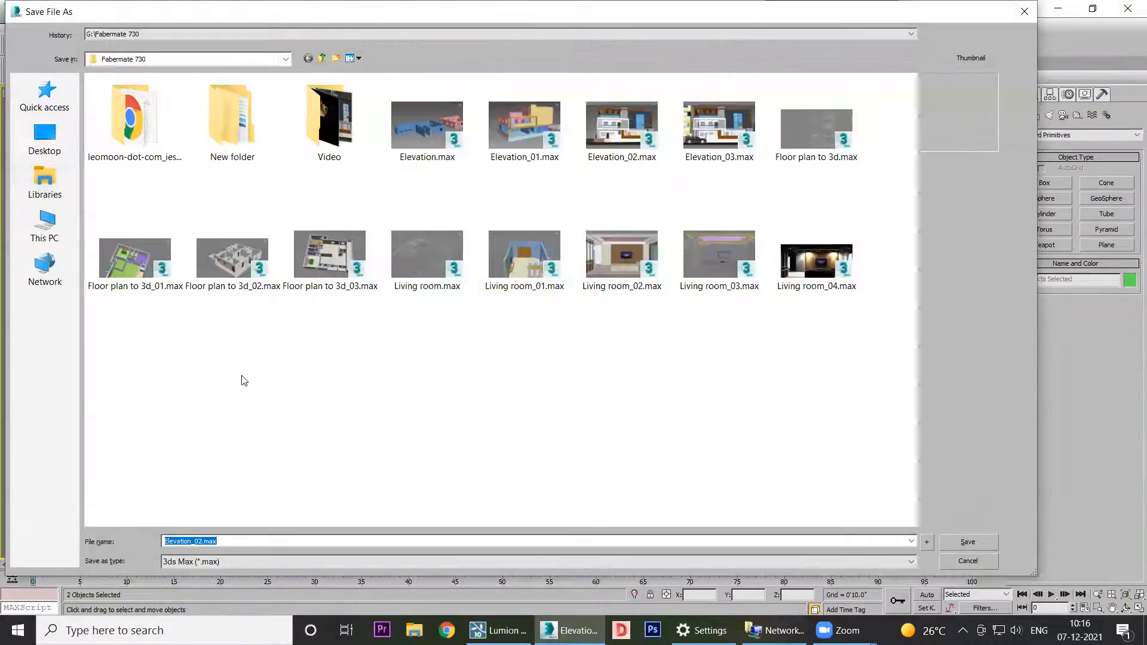
pyautogui.click(322, 58)
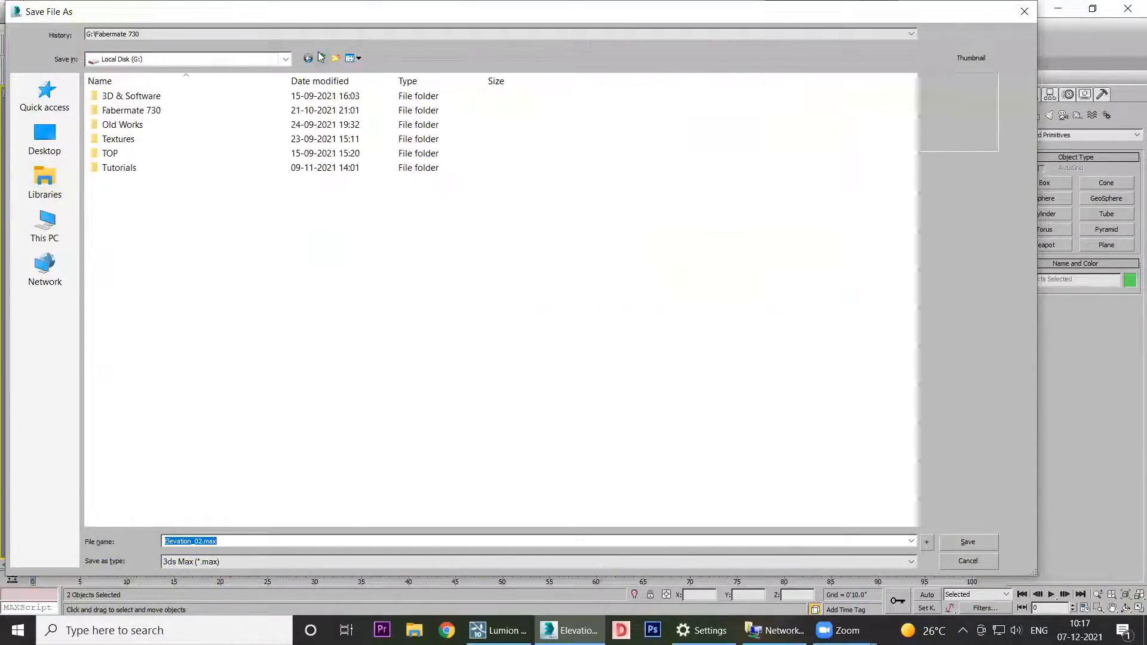
pyautogui.click(322, 58)
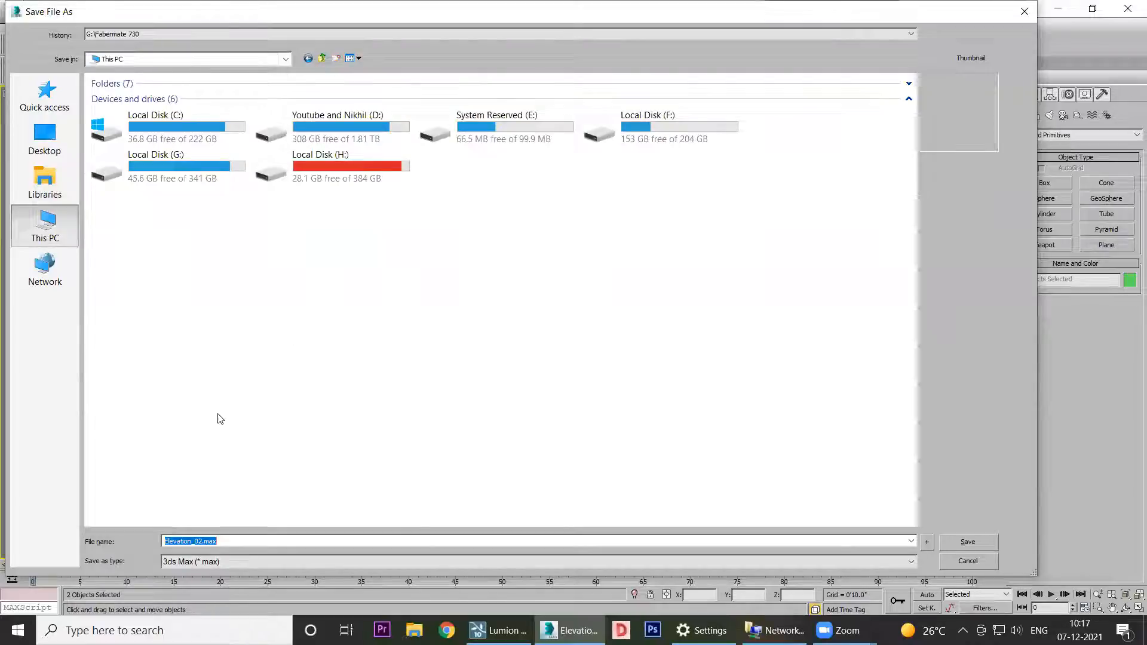
pyautogui.doubleClick(660, 137)
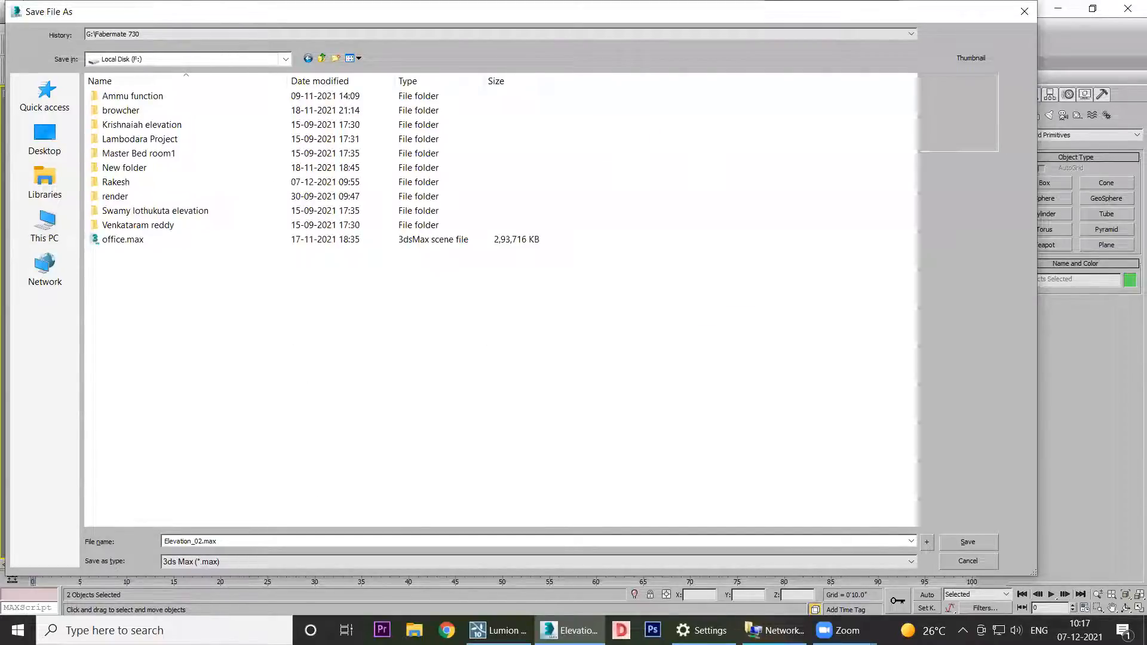
pyautogui.doubleClick(231, 541)
pyautogui.write('For Lumion')
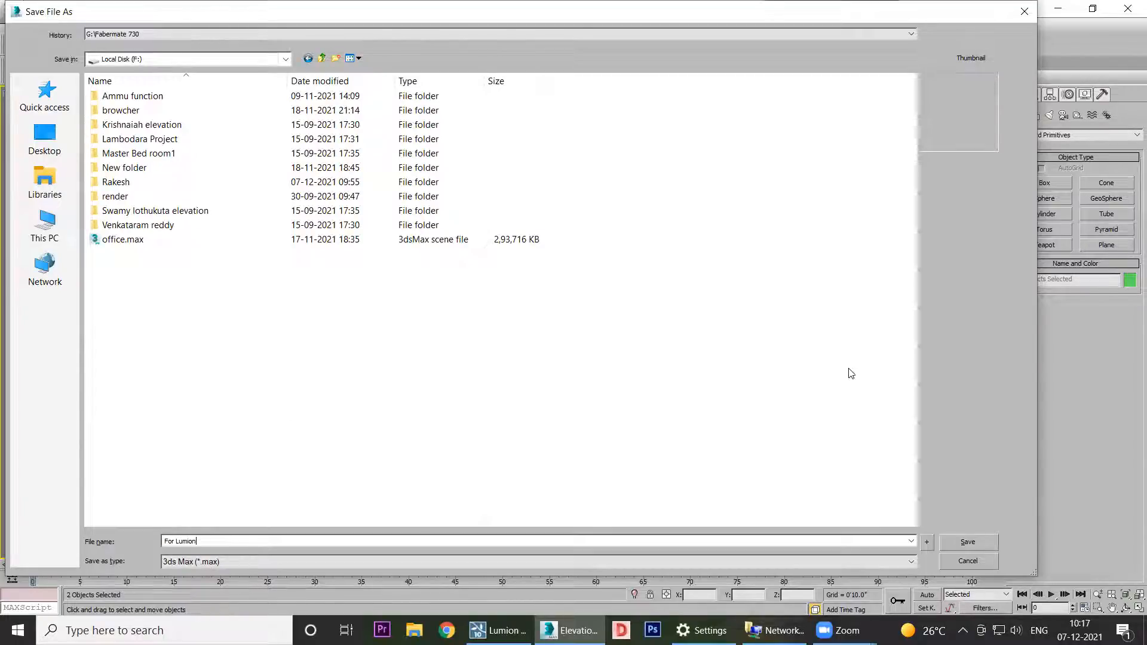
pyautogui.click(966, 543)
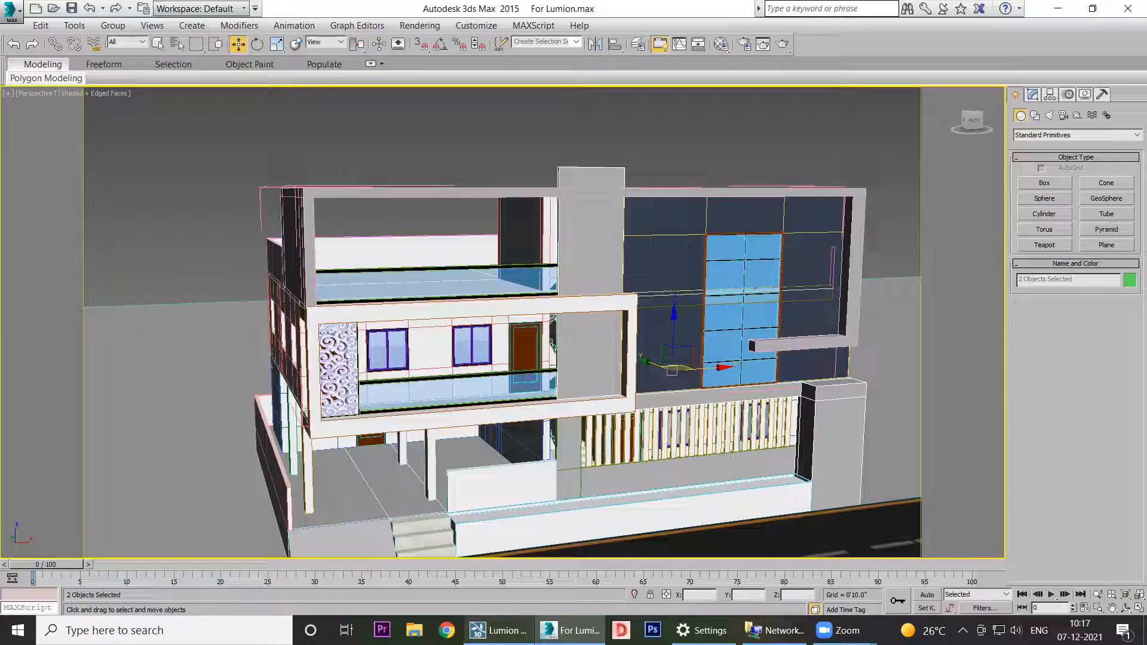
# Step: Switch to Lumion and review the computer's benchmark results for graphics card, graphics memory, processor and system memory
pyautogui.moveTo(496, 630)
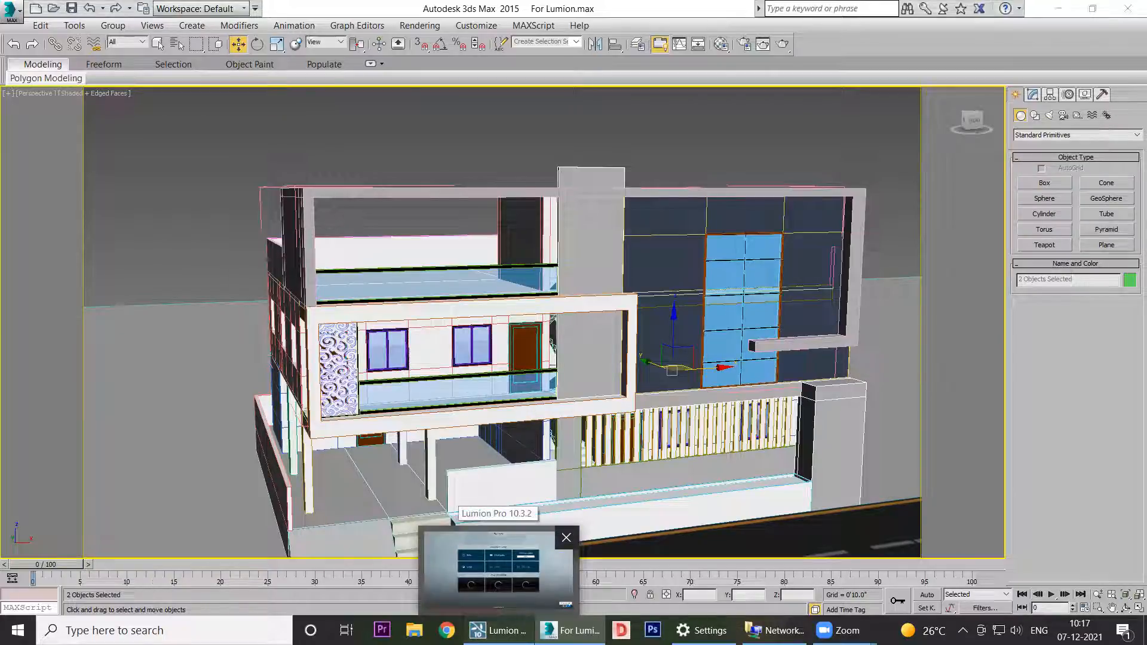
pyautogui.click(499, 568)
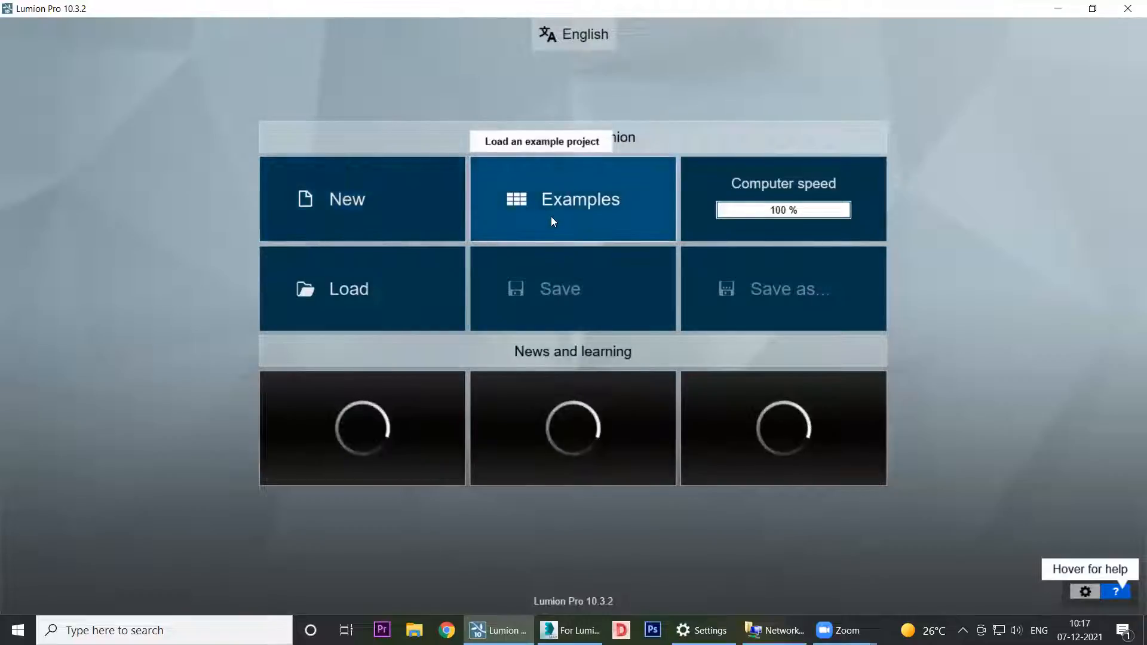
pyautogui.click(783, 215)
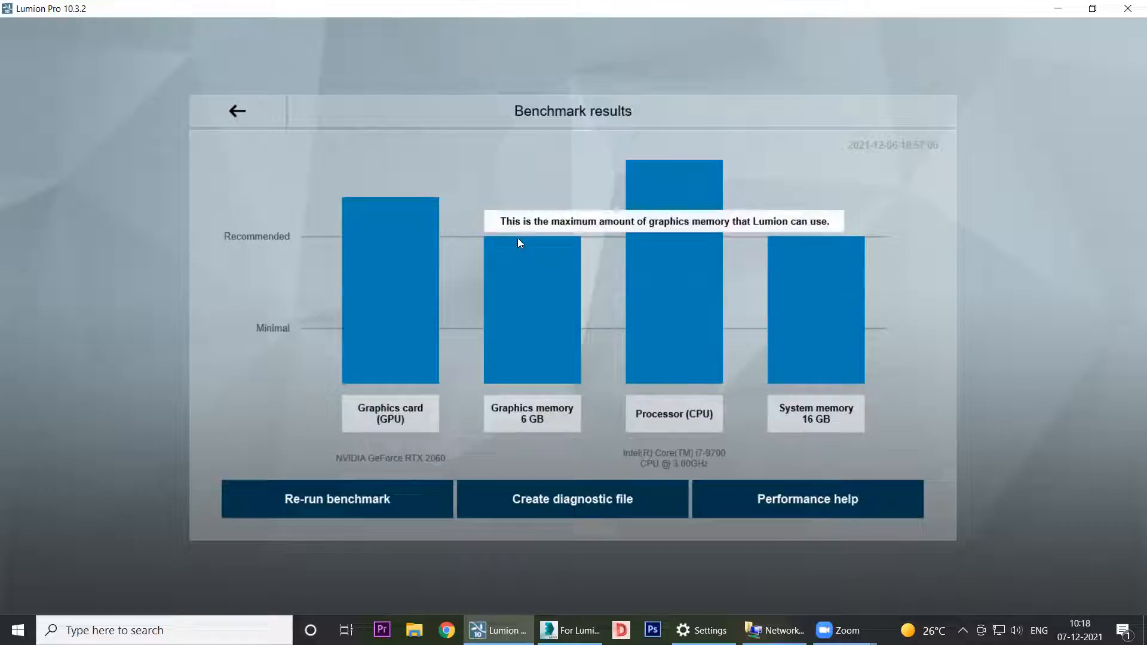
pyautogui.moveTo(669, 415)
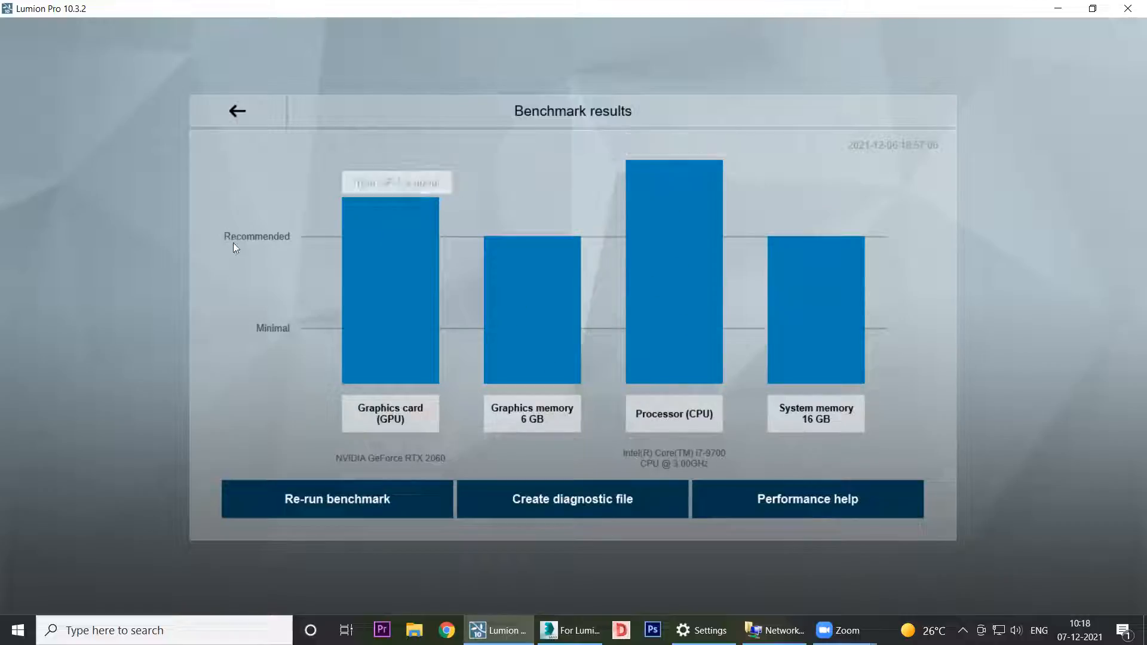
pyautogui.moveTo(870, 306)
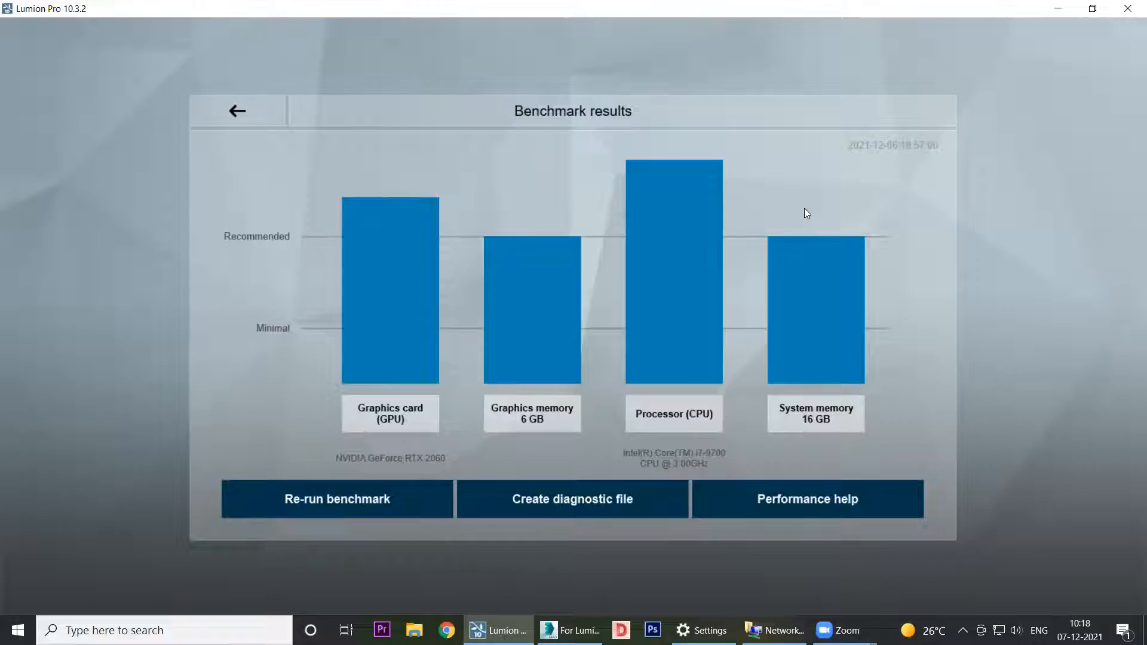
pyautogui.moveTo(353, 325)
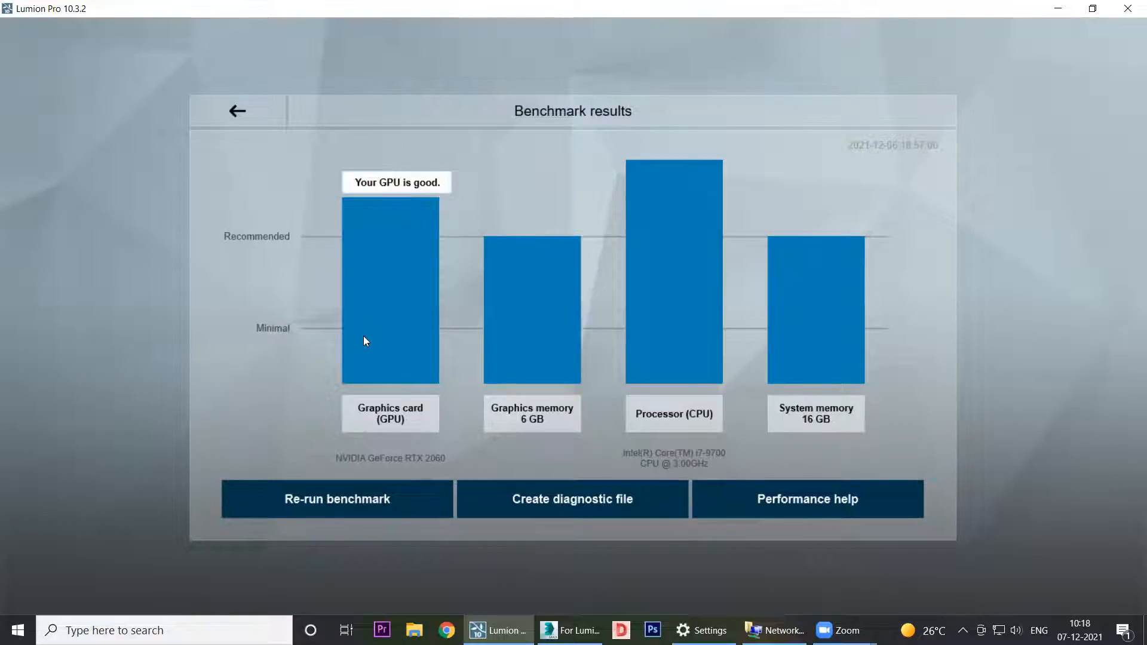
pyautogui.click(243, 110)
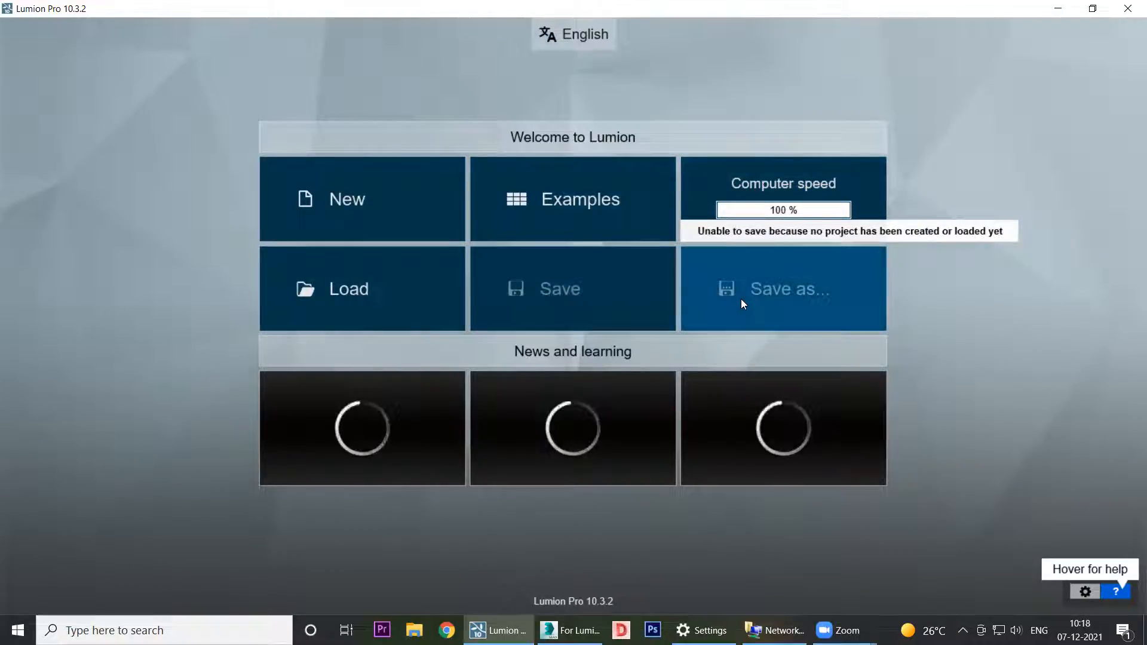
# Step: Create a new project from the plain flat-grass environment without a model, and look around the empty scene
pyautogui.click(411, 214)
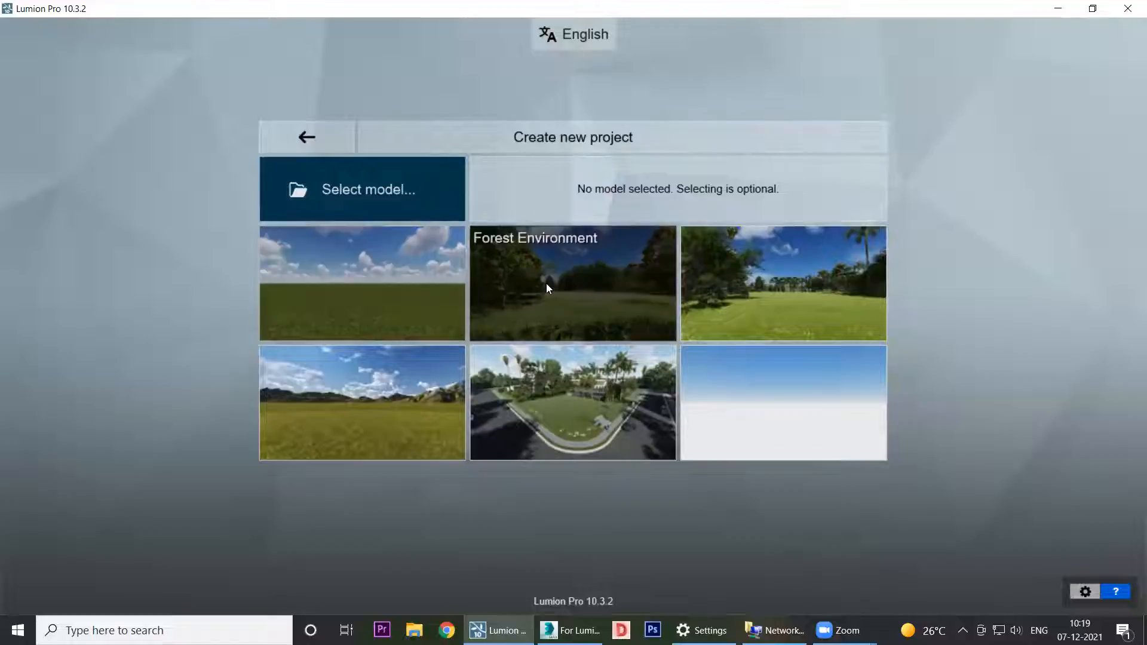
pyautogui.click(337, 292)
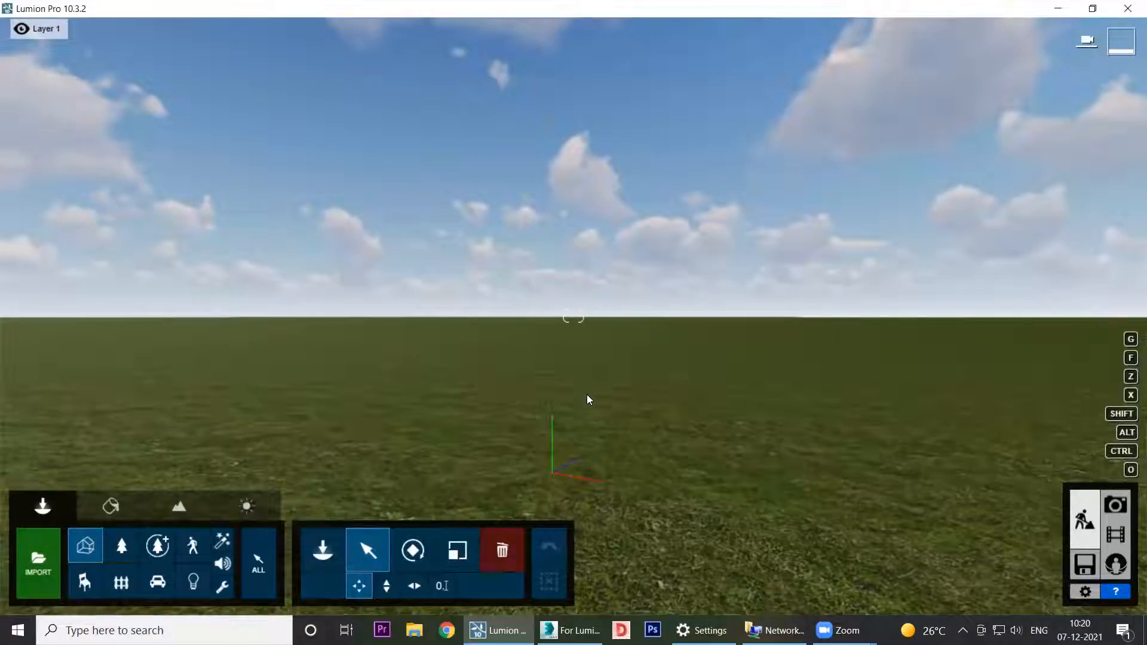
pyautogui.moveTo(567, 377); pyautogui.dragTo(496, 344, button='right')
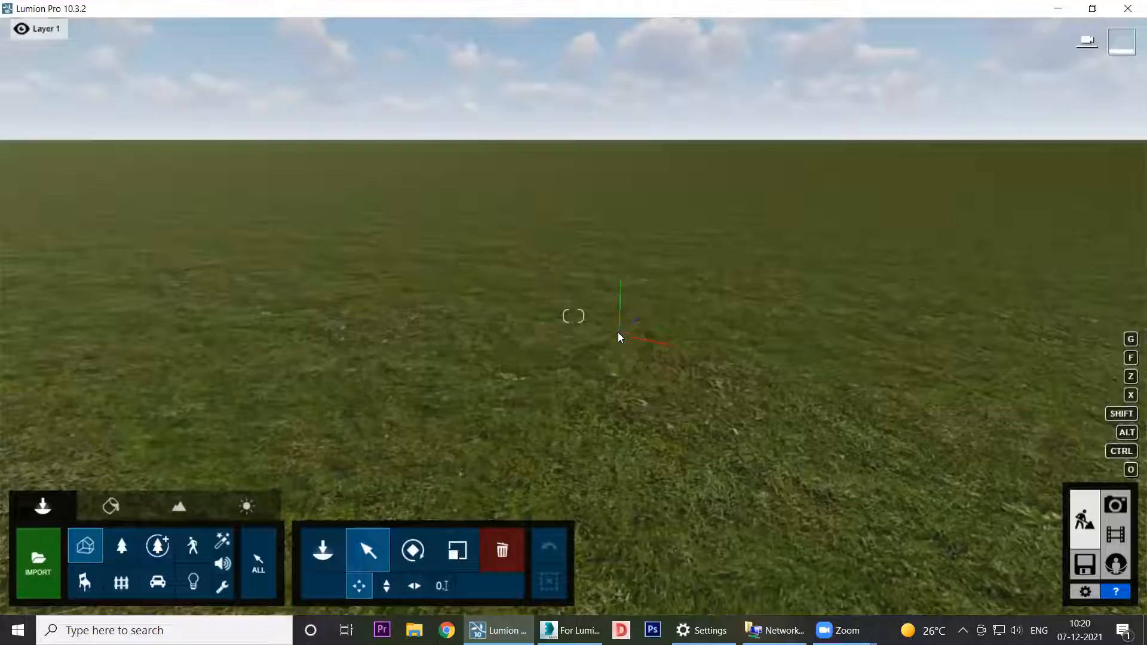
pyautogui.moveTo(578, 352)
pyautogui.mouseDown(button='right')
pyautogui.moveTo(577, 387)
pyautogui.moveTo(577, 263)
pyautogui.moveTo(566, 418)
pyautogui.moveTo(582, 354)
pyautogui.mouseUp(button='right')
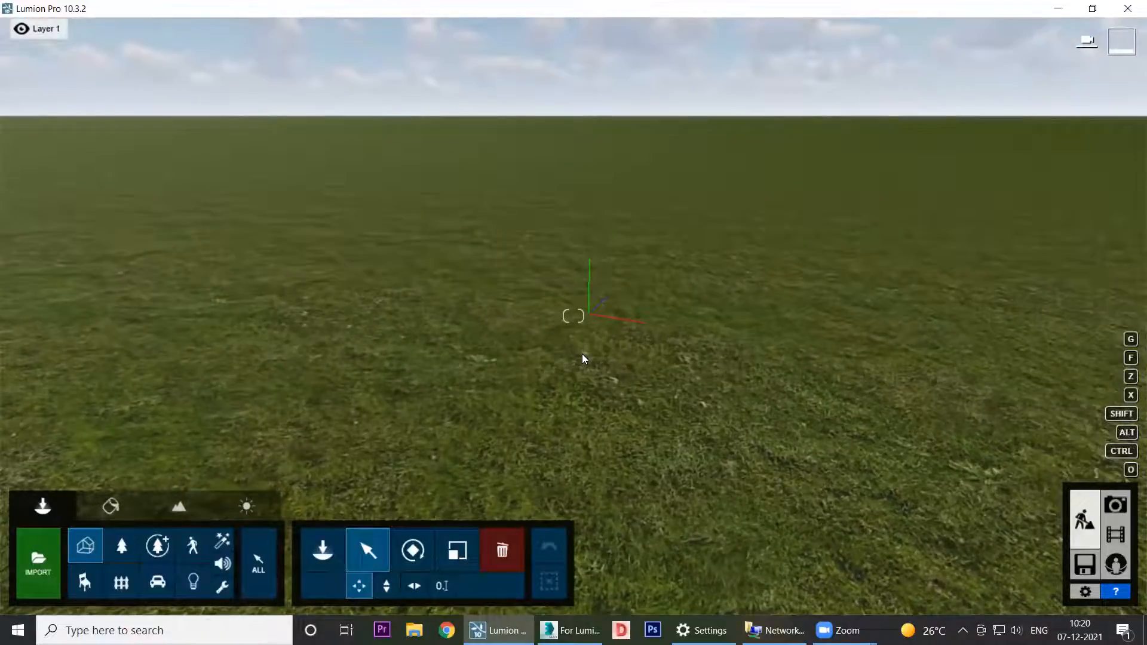
pyautogui.scroll(3, 612, 312)
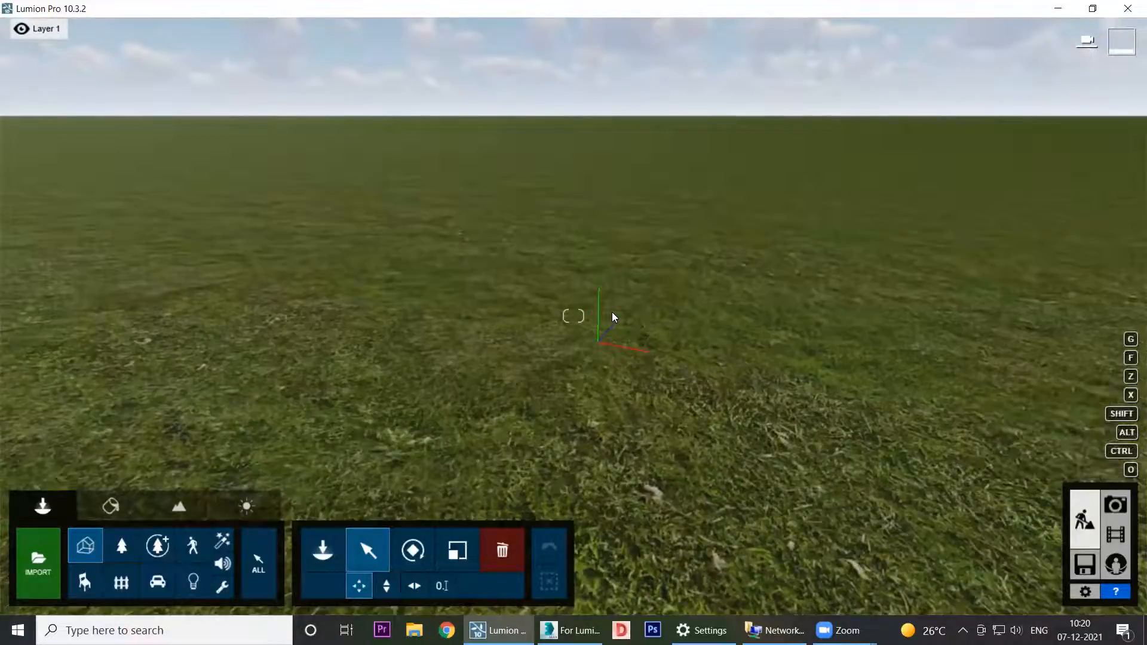
pyautogui.scroll(-3, 612, 312)
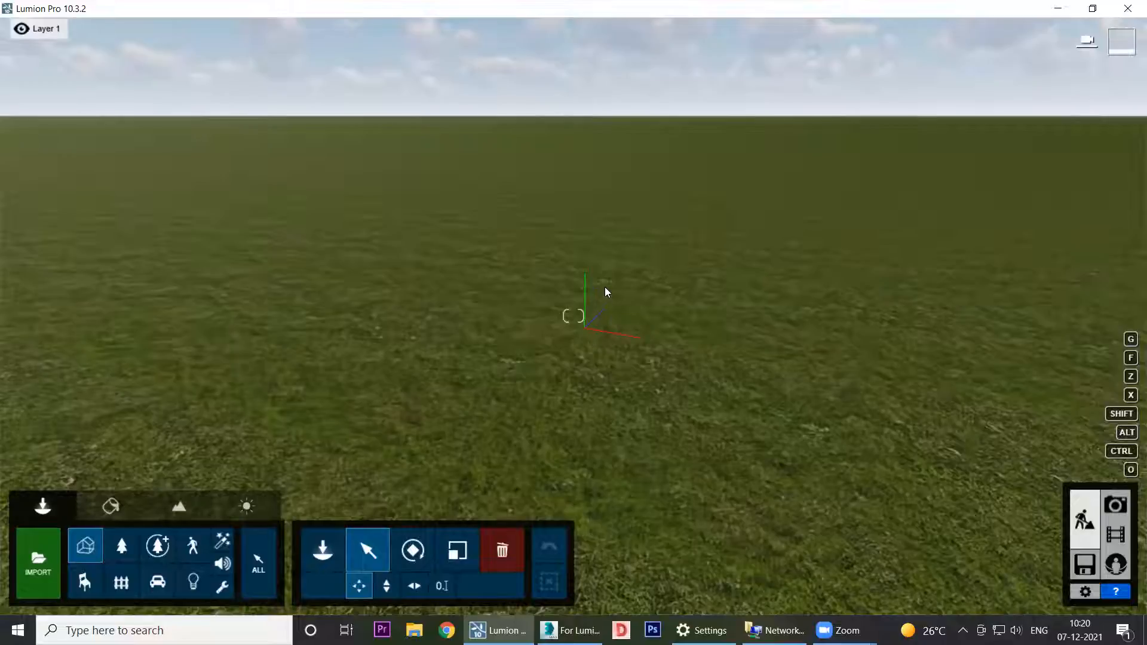
pyautogui.moveTo(662, 316)
pyautogui.mouseDown(button='right')
pyautogui.moveTo(661, 257)
pyautogui.moveTo(661, 412)
pyautogui.moveTo(663, 316)
pyautogui.mouseUp(button='right')
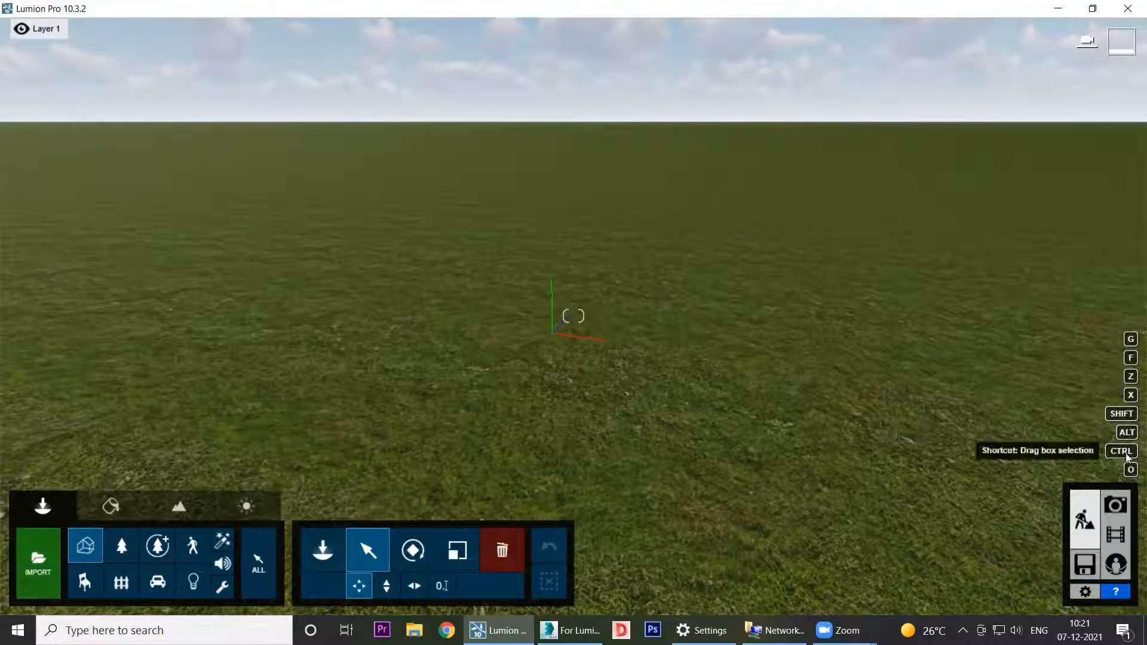
# Step: Switch back to 3ds Max and delete the large ground box under the house and road
pyautogui.click(570, 630)
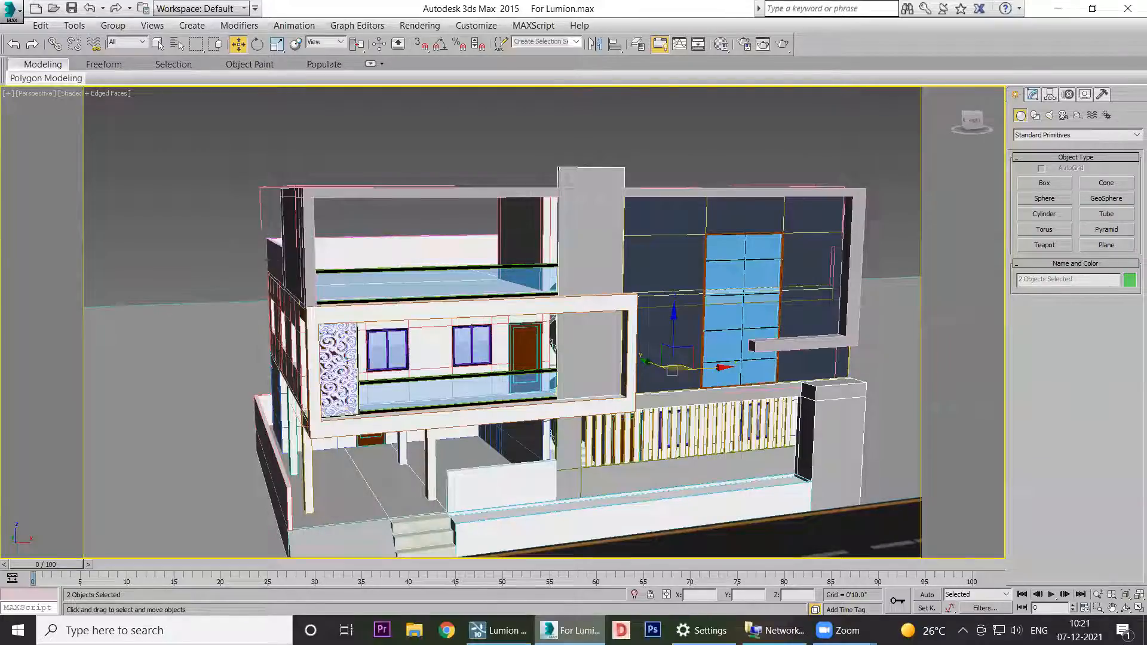
pyautogui.scroll(-10, 549, 350)
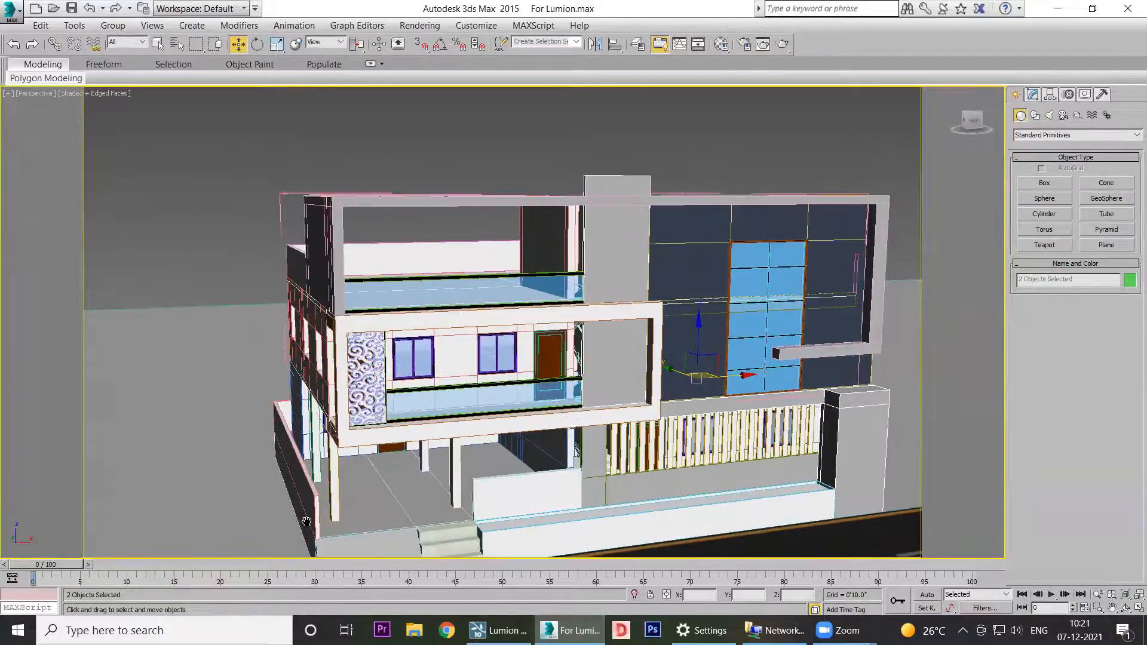
pyautogui.scroll(10, 548, 415)
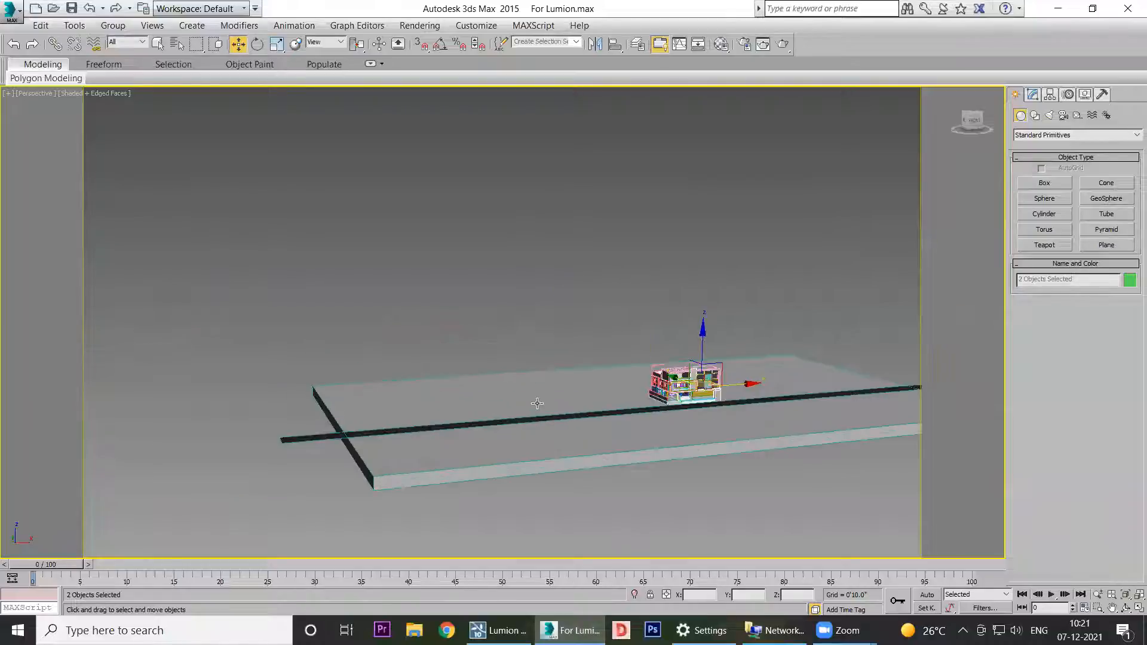
pyautogui.click(449, 237)
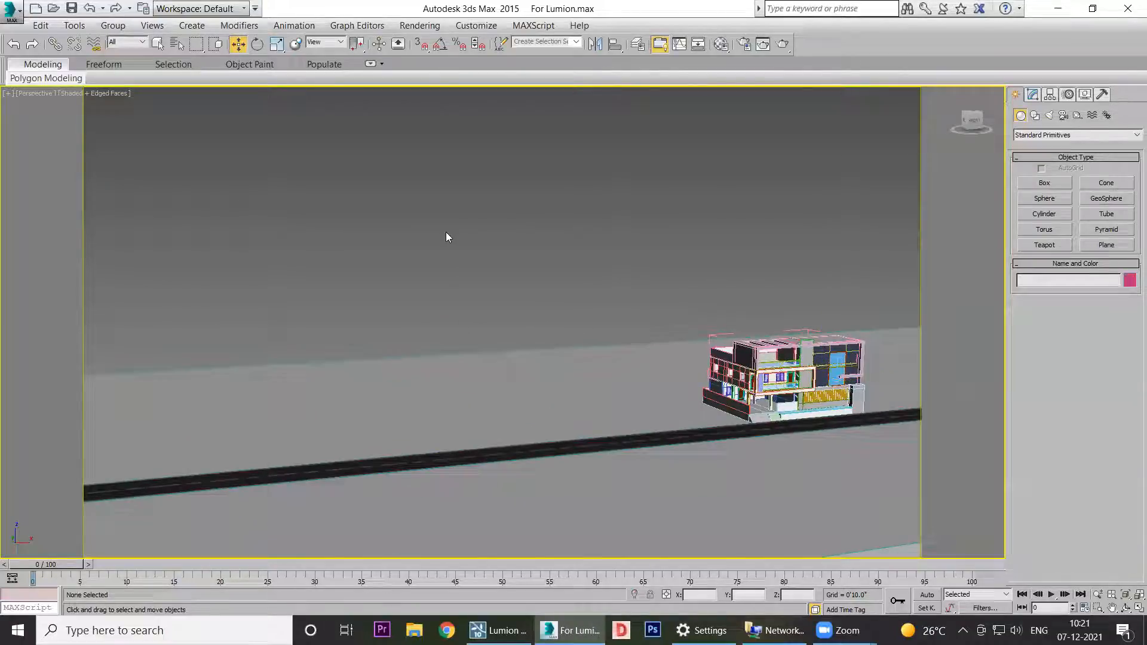
pyautogui.click(492, 393)
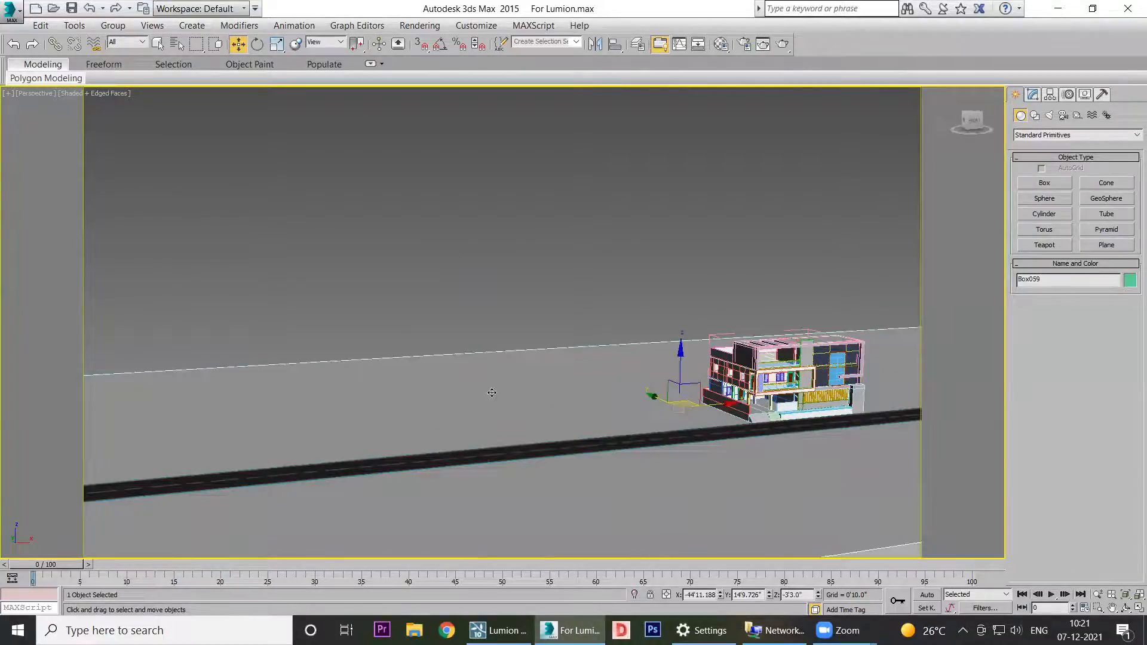
pyautogui.hotkey('ctrl', 'd')
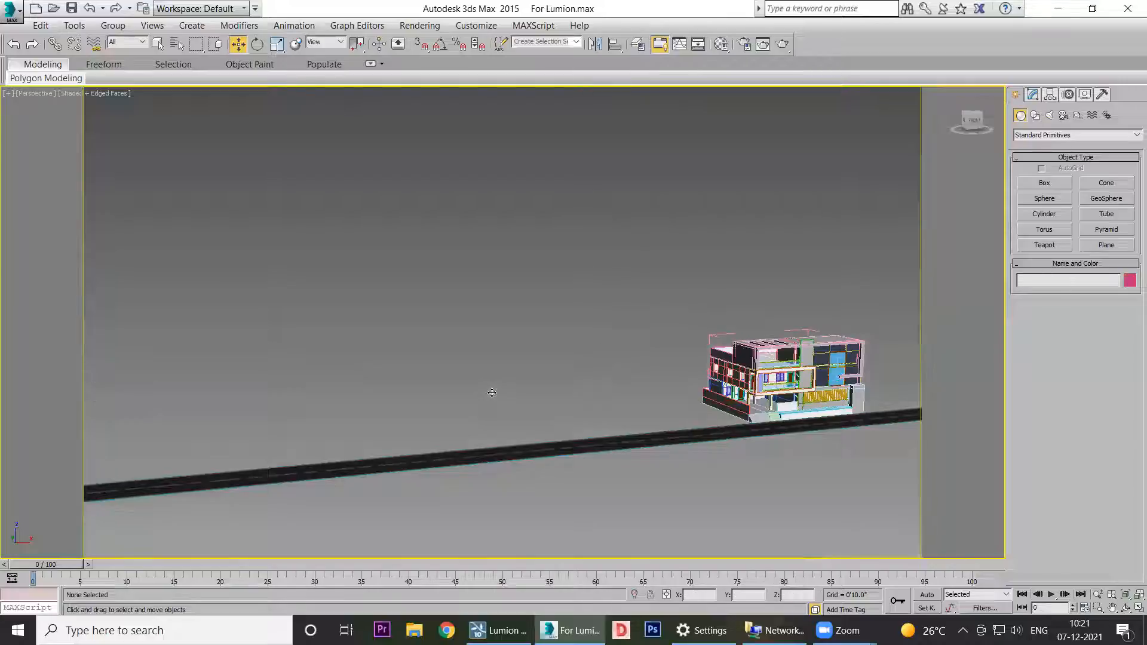
# Step: Select the whole house with the road, close the open groups and combine everything into one group under the default name
pyautogui.moveTo(620, 415); pyautogui.dragTo(349, 406, button='middle')
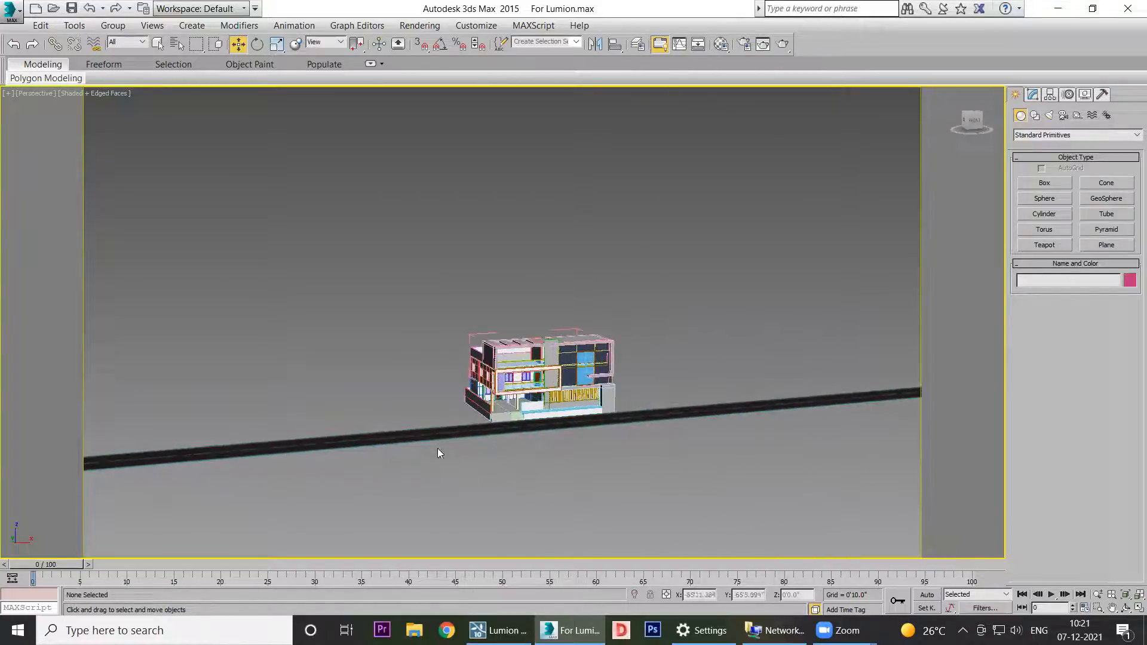
pyautogui.moveTo(295, 240); pyautogui.dragTo(702, 546)
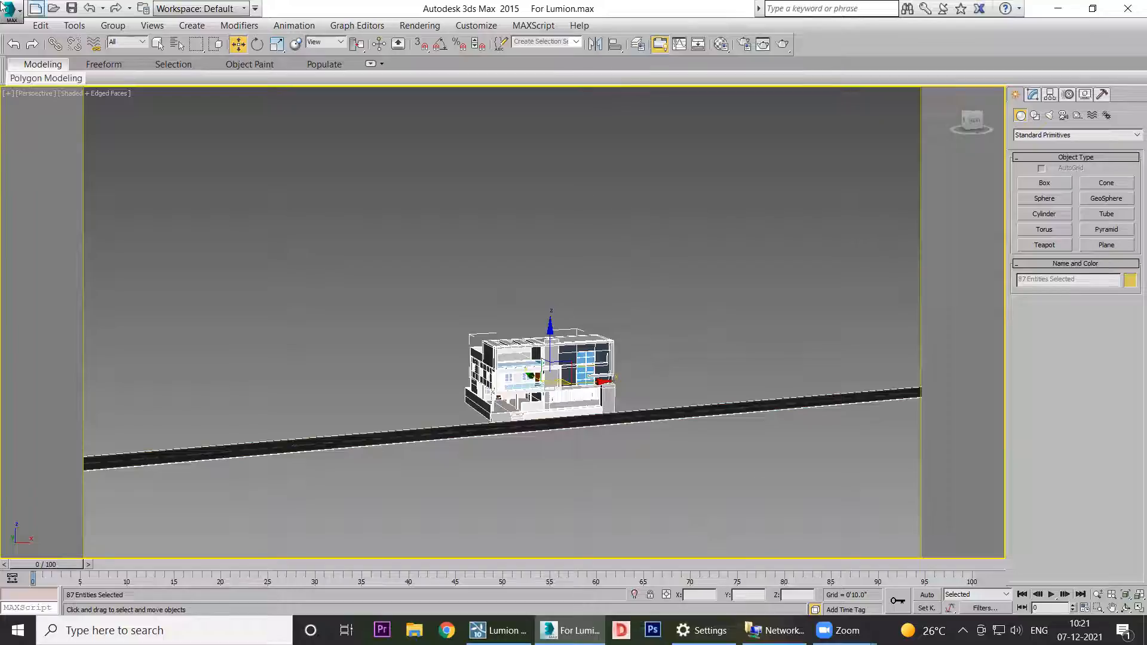
pyautogui.click(113, 26)
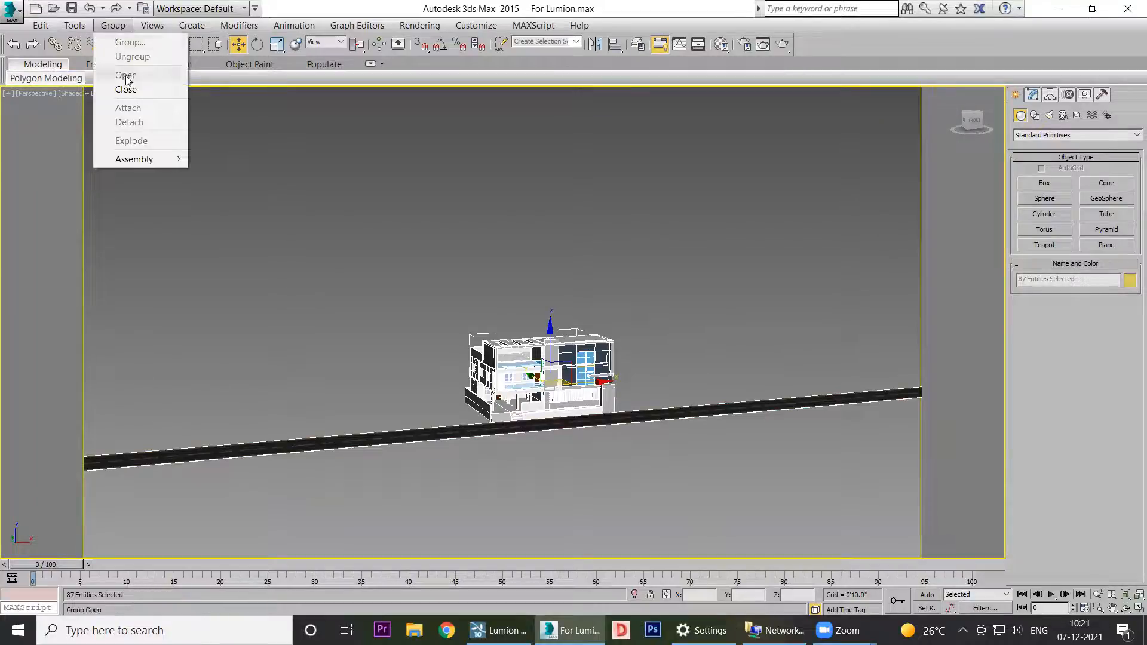
pyautogui.click(126, 90)
pyautogui.click(113, 25)
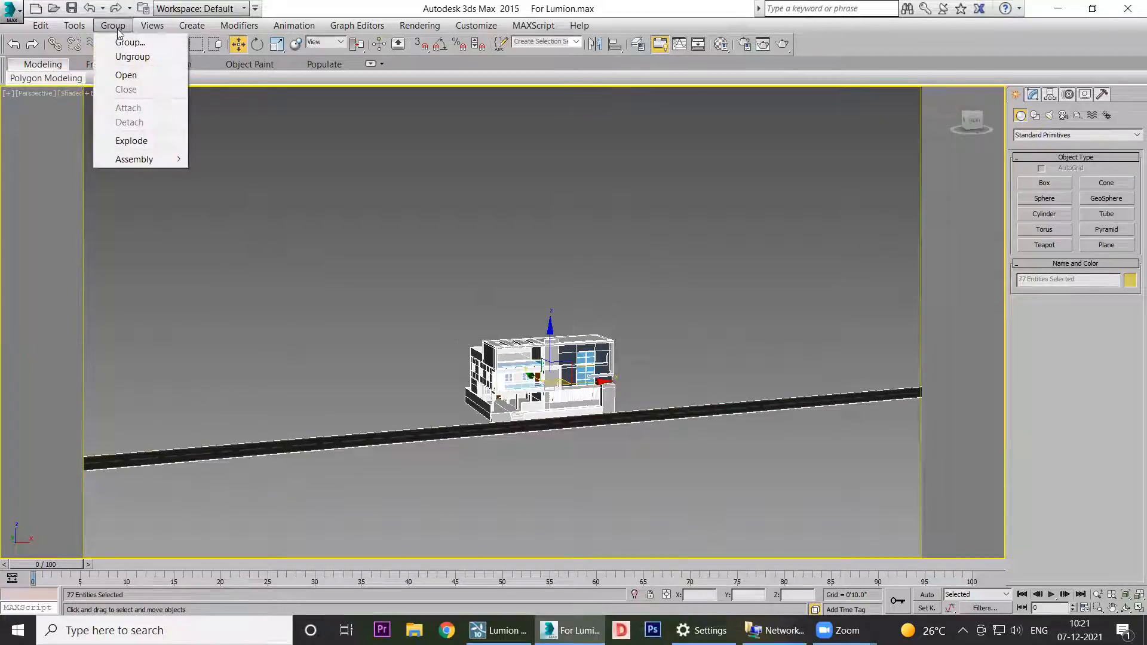
pyautogui.click(115, 42)
pyautogui.click(578, 341)
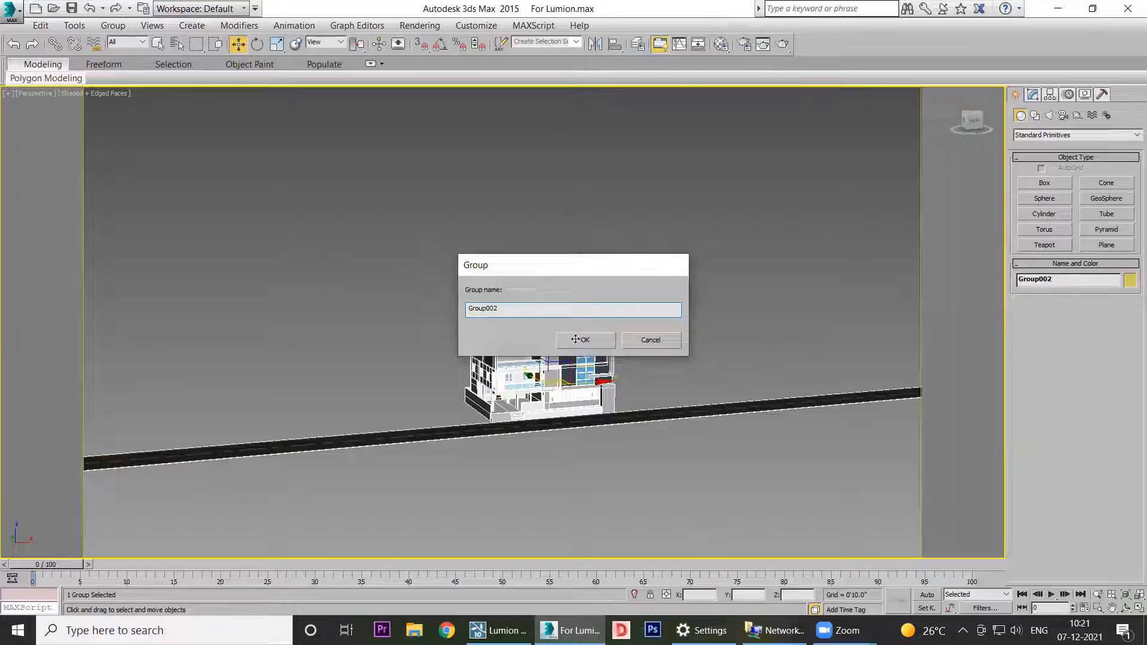
# Step: Move the grouped house and road to the world origin, with absolute X, Y and Z all set to 0
pyautogui.rightClick(236, 45)
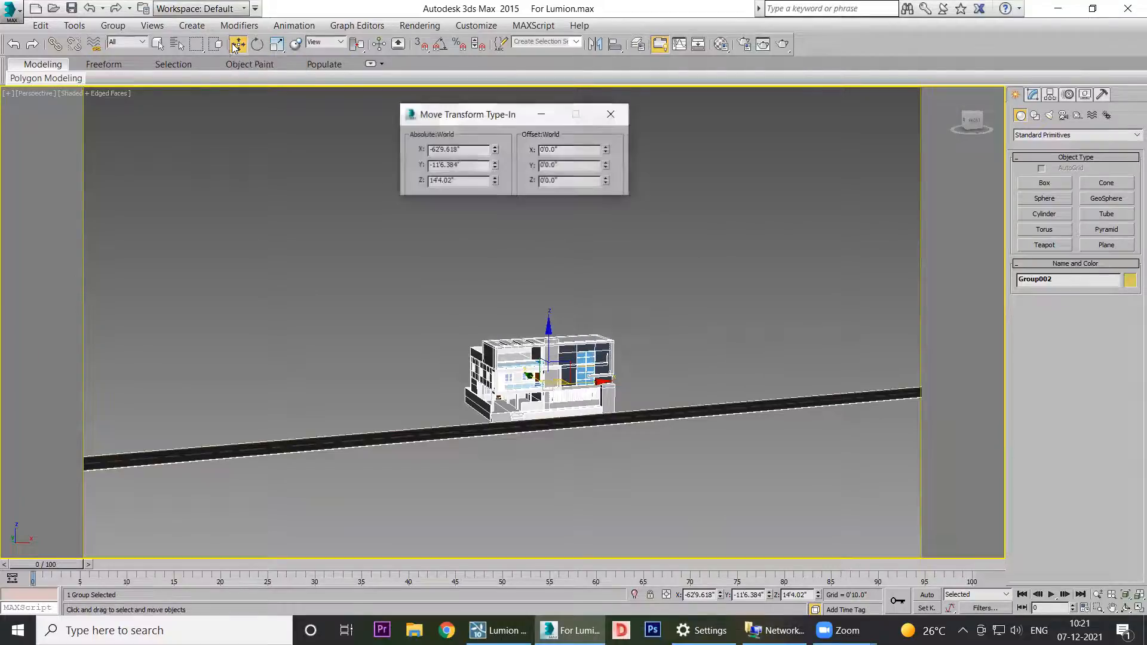
pyautogui.rightClick(495, 151)
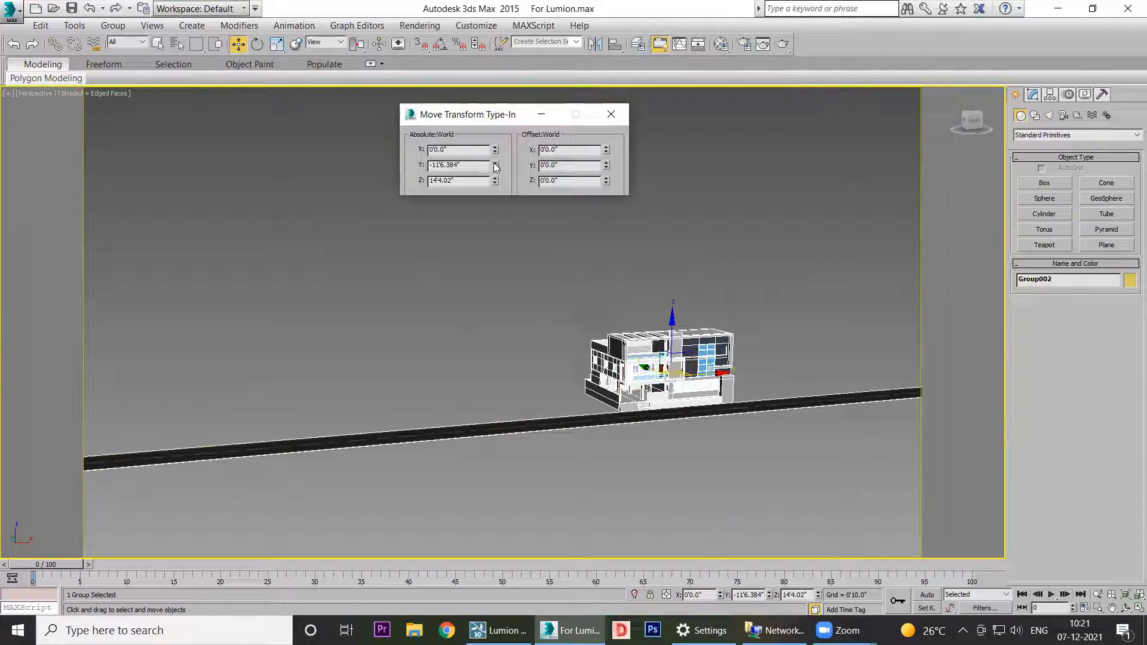
pyautogui.rightClick(495, 166)
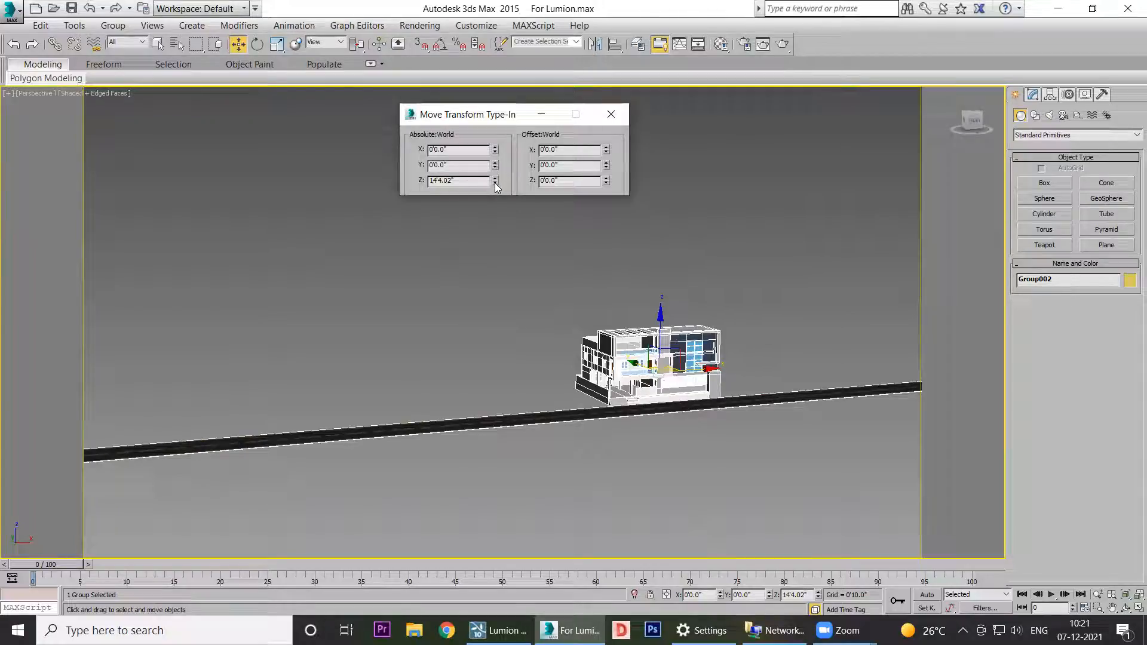
pyautogui.rightClick(495, 183)
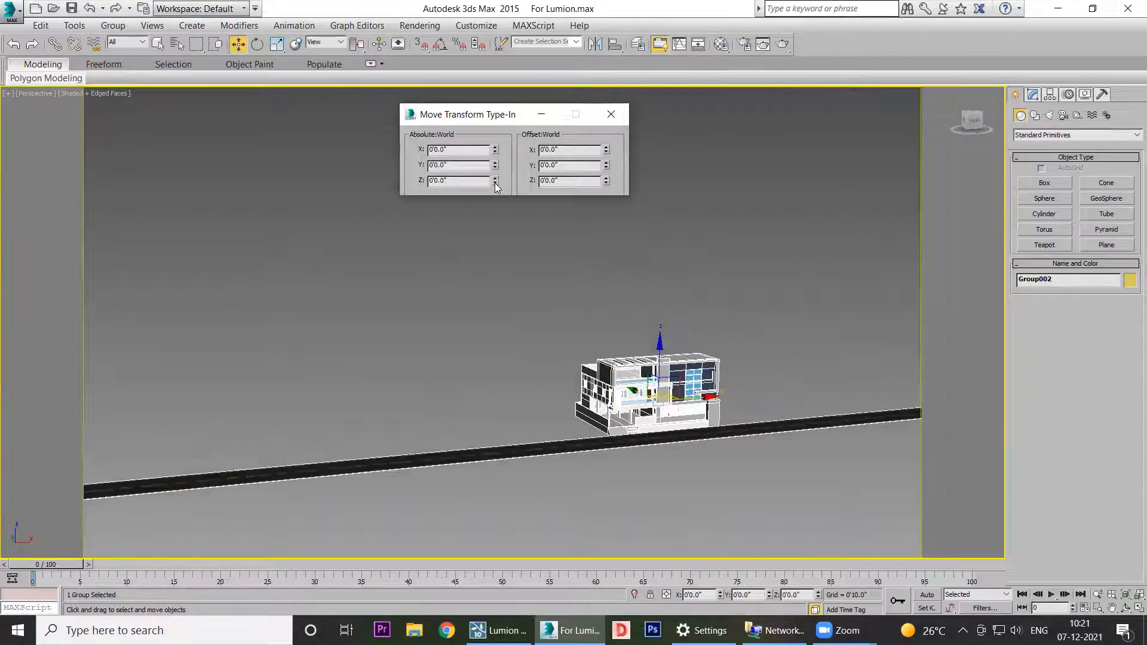
pyautogui.click(616, 120)
# Step: Examine the group's position relative to the grid in the front view and from an angled perspective above the road
pyautogui.press('g')
pyautogui.moveTo(489, 447); pyautogui.dragTo(461, 432, button='middle')
pyautogui.press('f')
pyautogui.moveTo(471, 373); pyautogui.dragTo(465, 465, button='middle')
pyautogui.scroll(-8, 465, 464)
pyautogui.scroll(6, 512, 410)
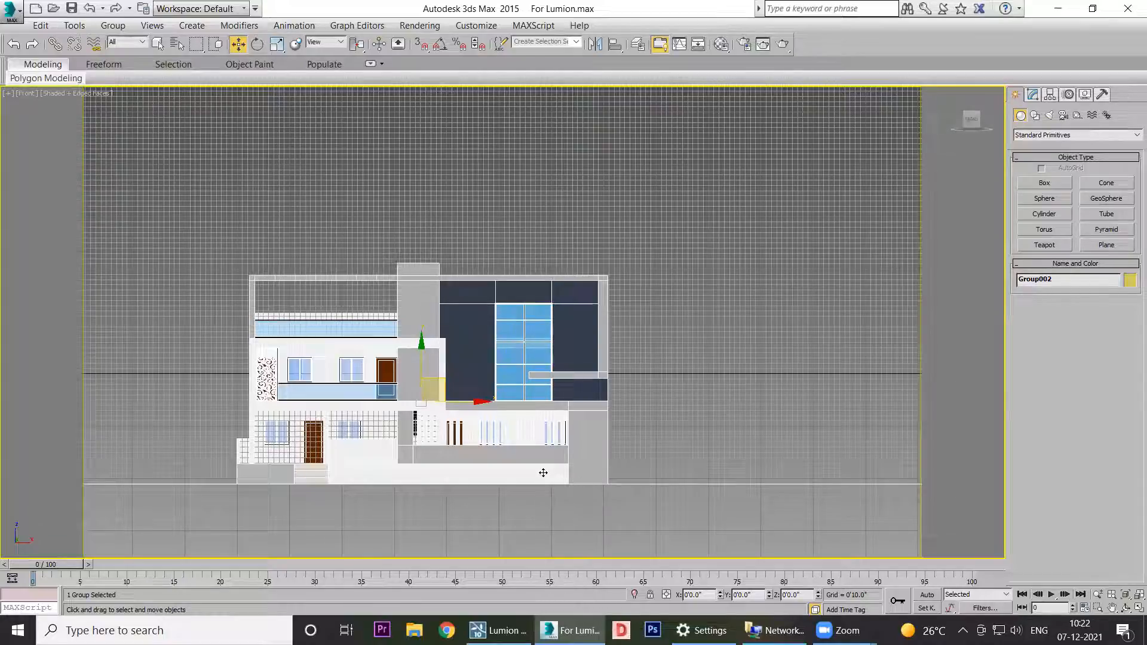
pyautogui.press('p')
pyautogui.scroll(-4, 400, 501)
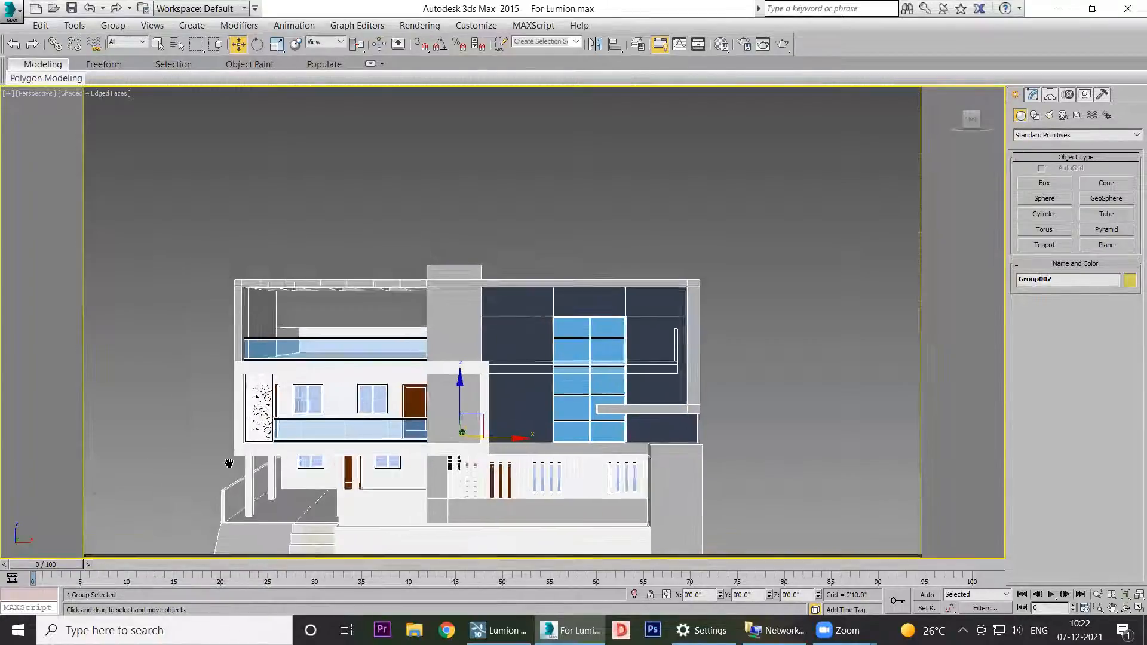
pyautogui.click(1127, 608)
pyautogui.moveTo(467, 311); pyautogui.dragTo(472, 365)
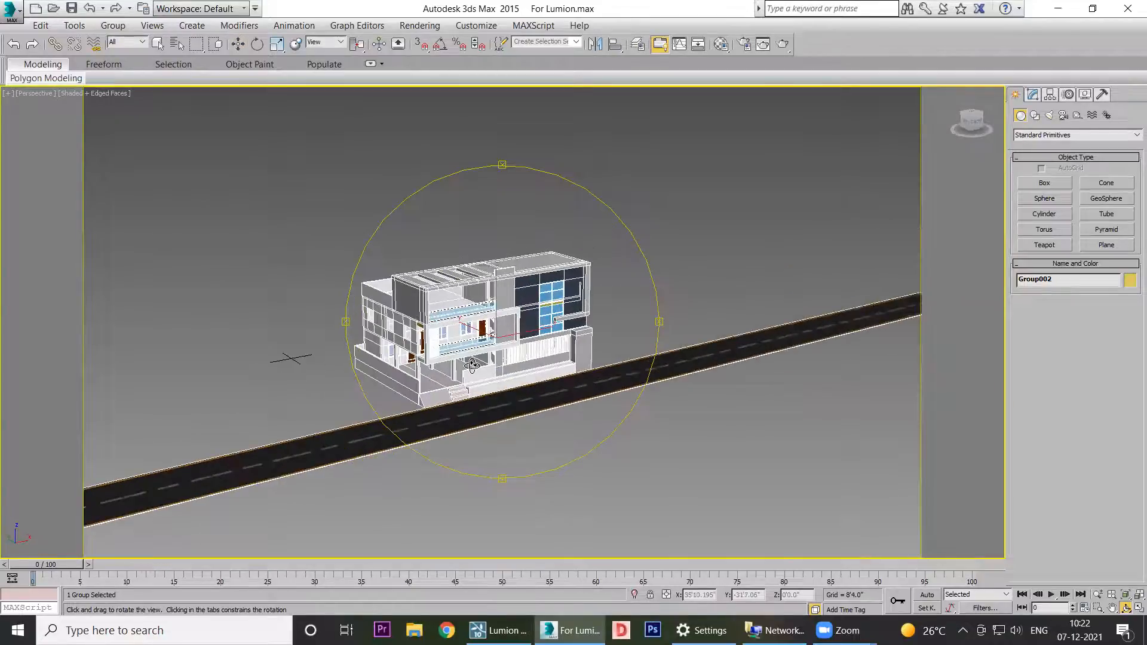
# Step: Save the scene as For Lumion.max on drive F:, replacing the existing file
pyautogui.click(13, 23)
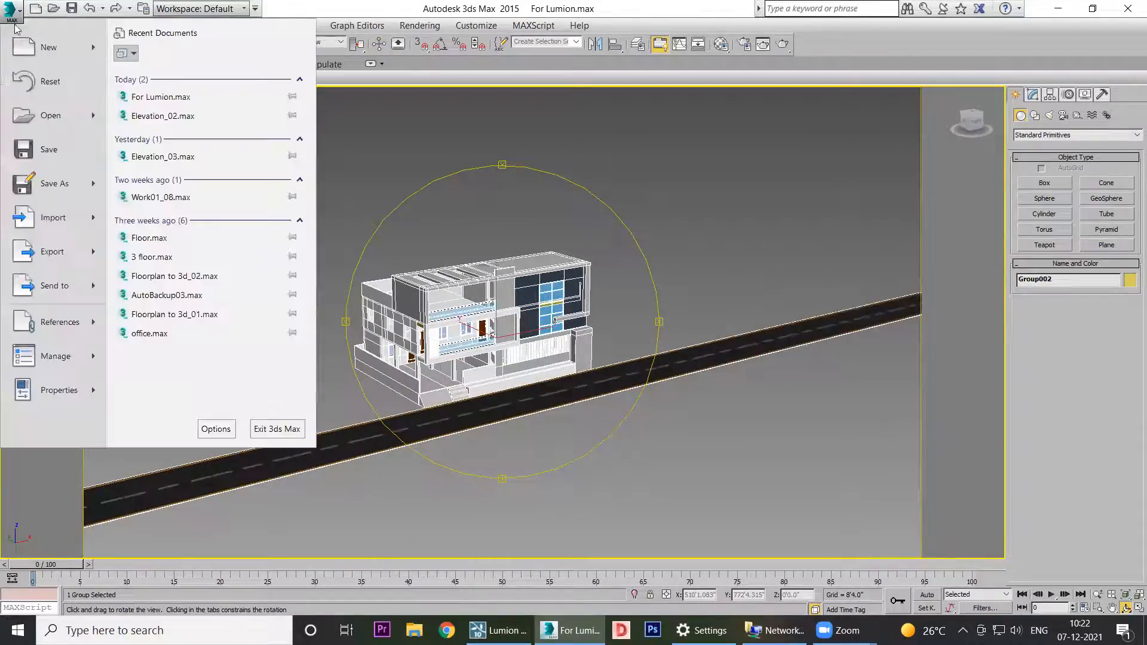
pyautogui.click(54, 182)
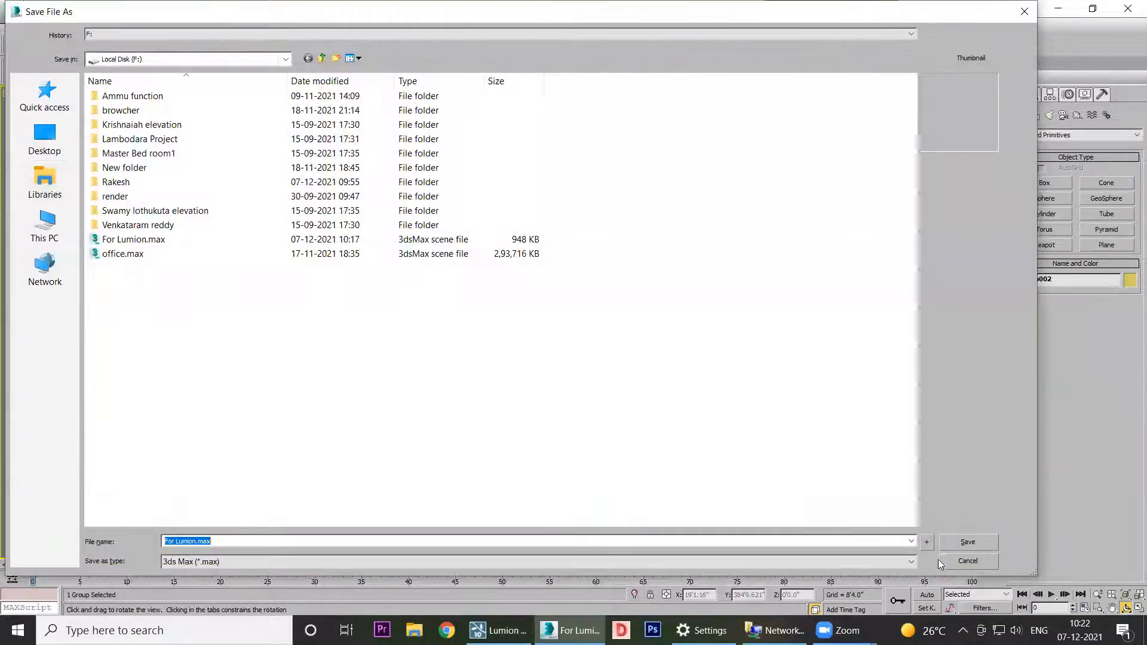
pyautogui.click(966, 542)
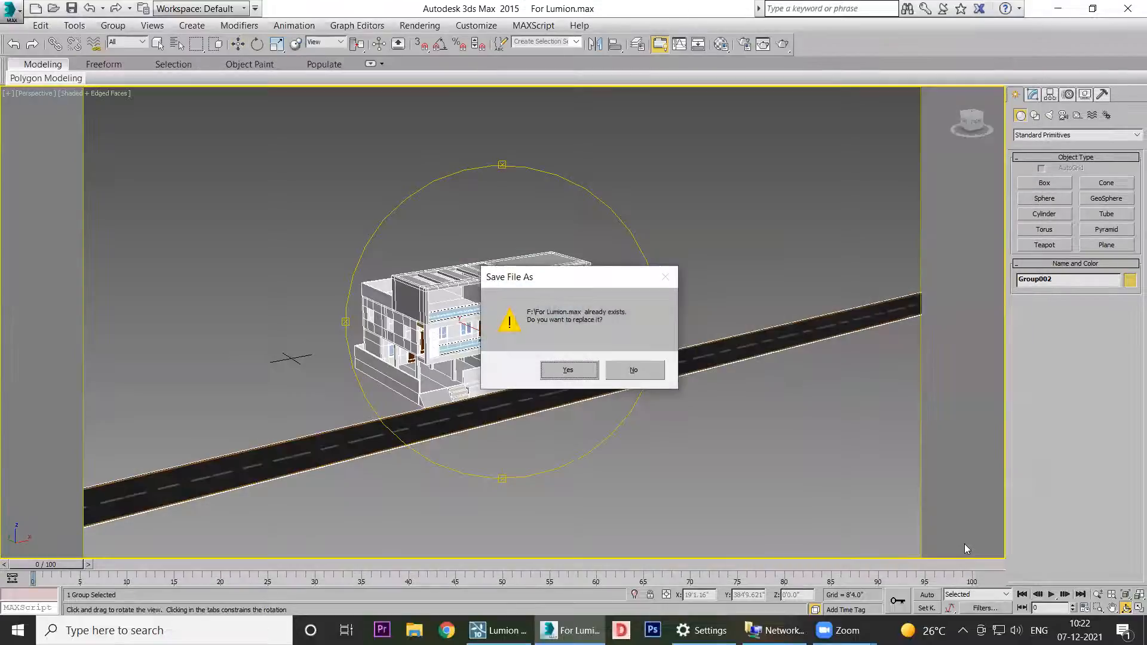
pyautogui.click(549, 371)
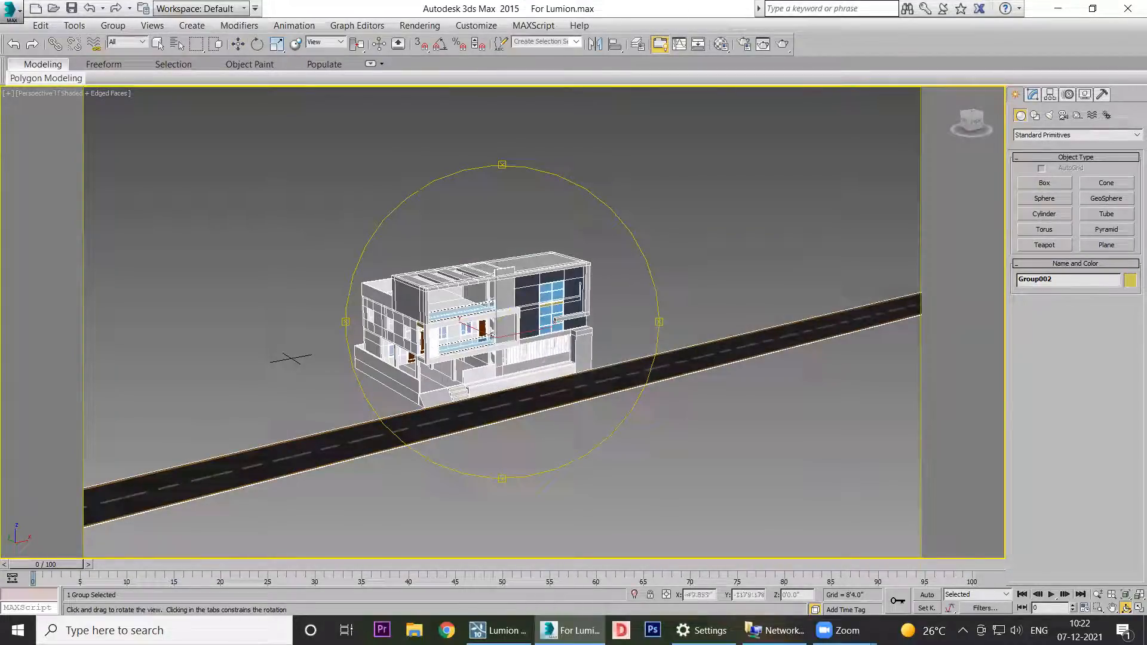
# Step: Switch to Lumion and look through the Select and Rotate object tools, ending with Select active
pyautogui.click(499, 630)
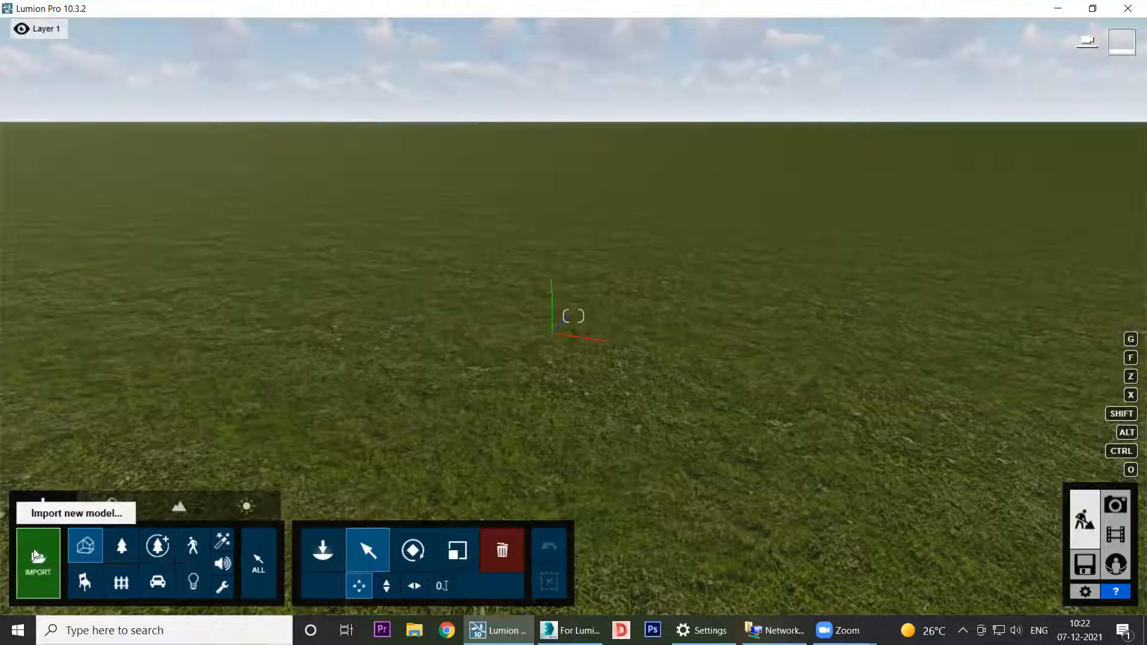
pyautogui.click(373, 547)
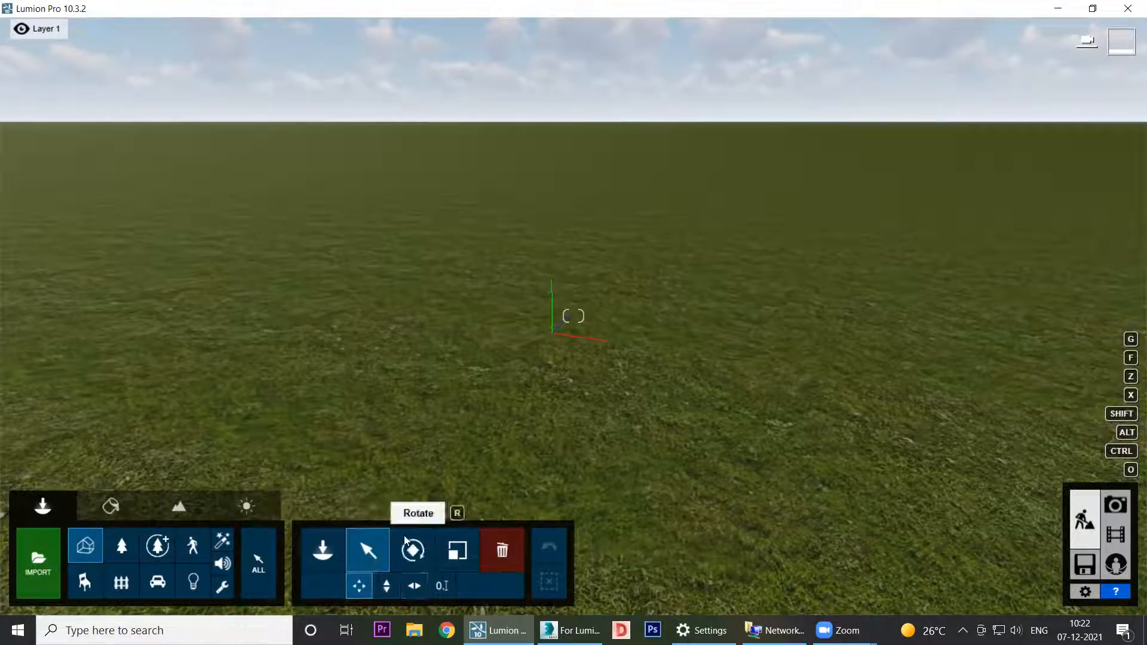
pyautogui.click(414, 551)
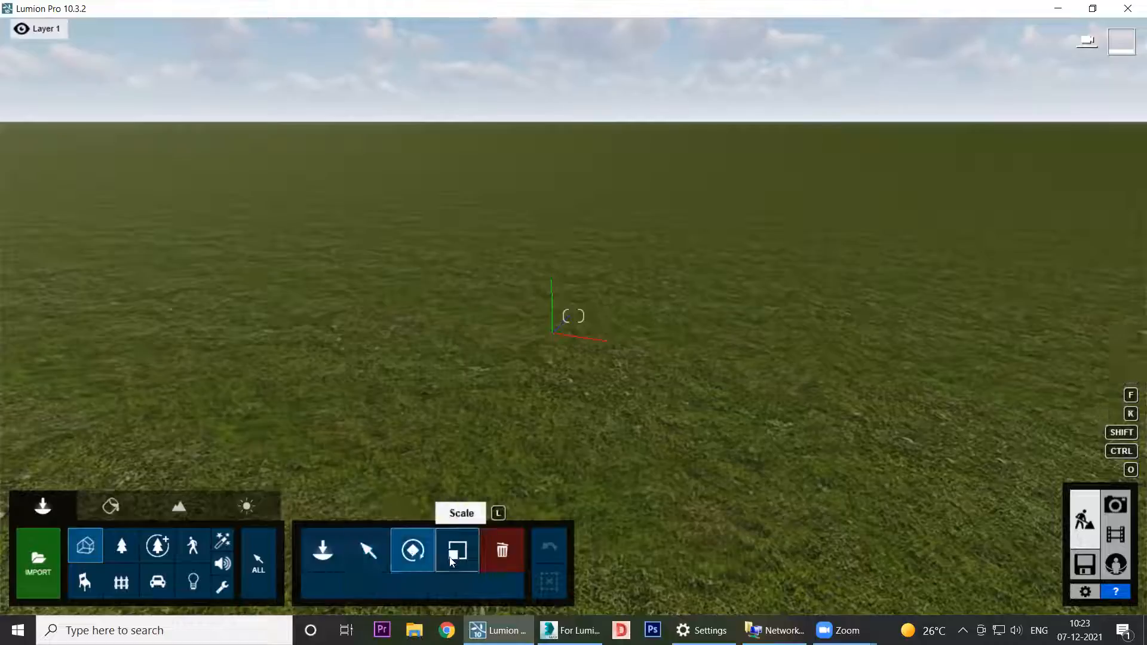
pyautogui.click(377, 551)
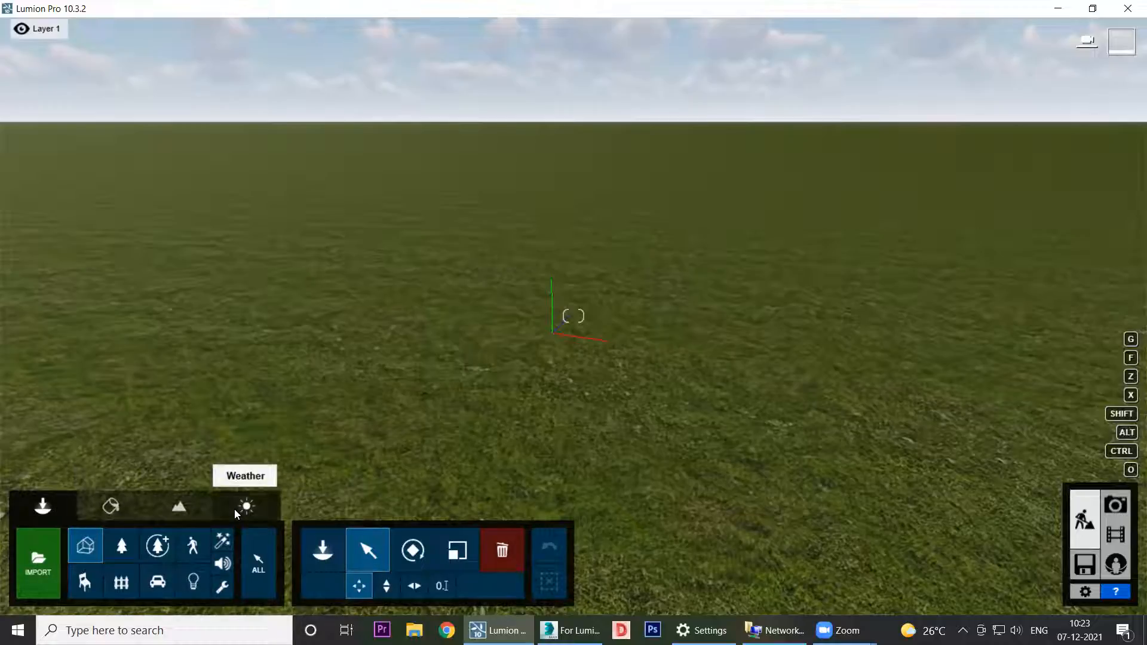
# Step: Import For Lumion.max from drive F: as model For Lumion in the Main (default) category, with edges/lines off
pyautogui.click(43, 554)
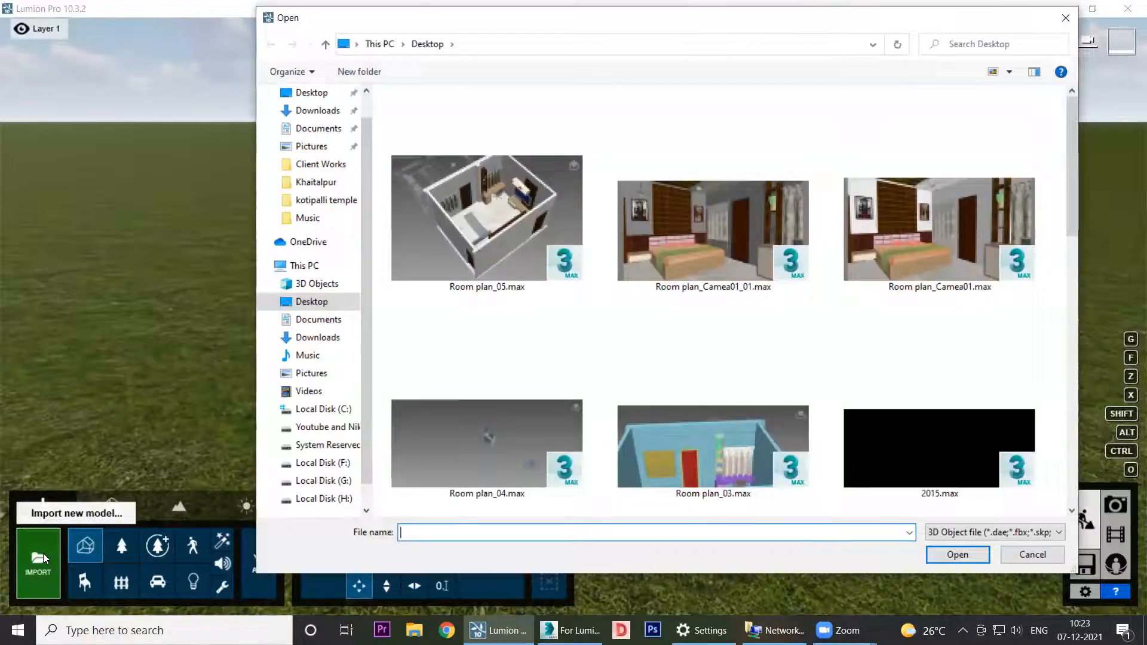
pyautogui.click(295, 267)
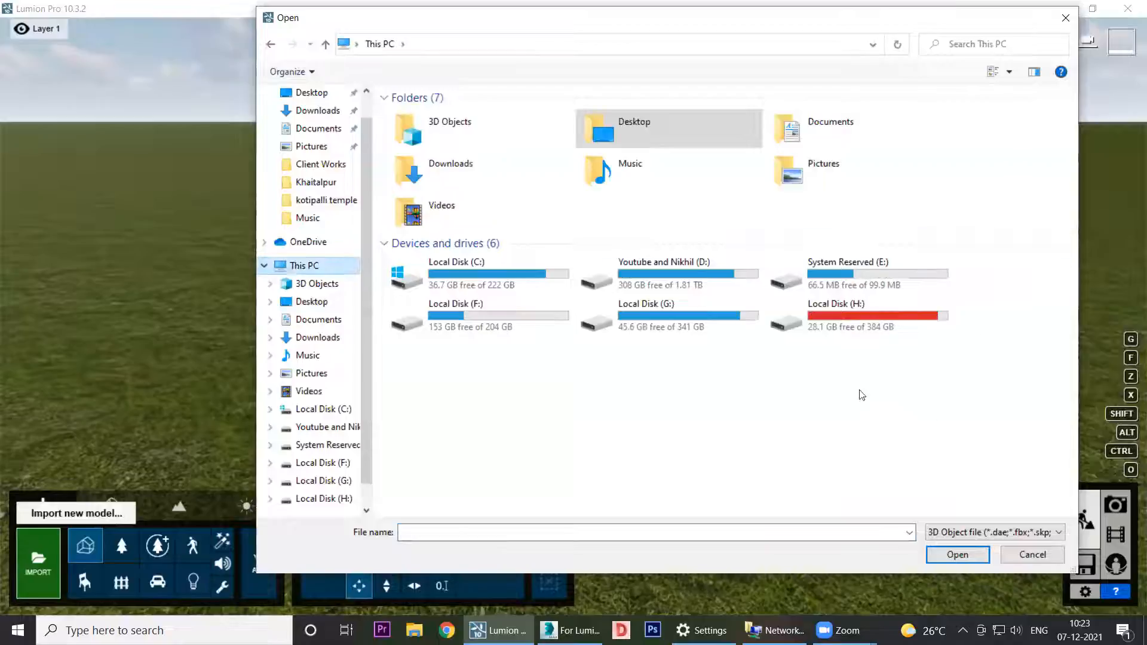
pyautogui.doubleClick(469, 330)
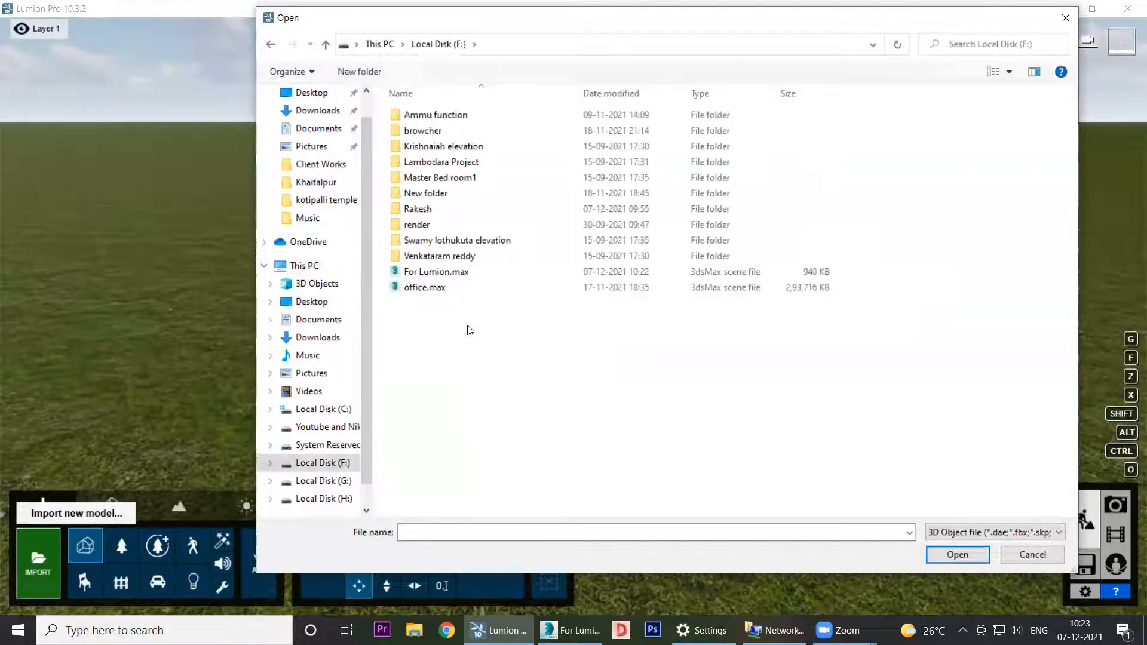
pyautogui.click(454, 273)
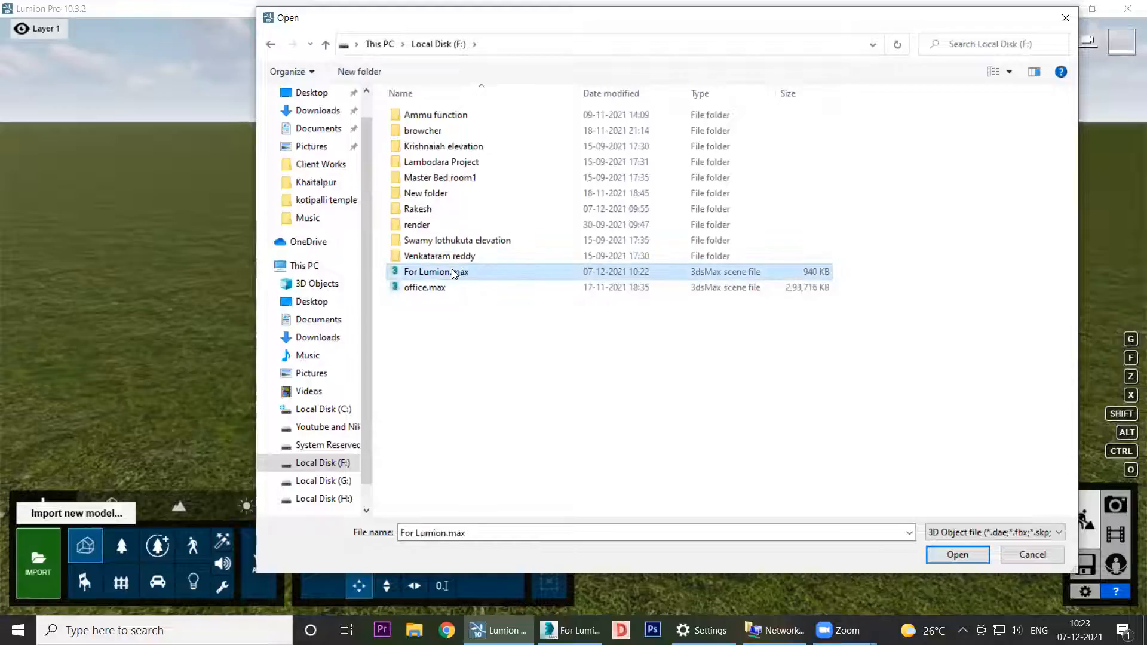
pyautogui.click(959, 554)
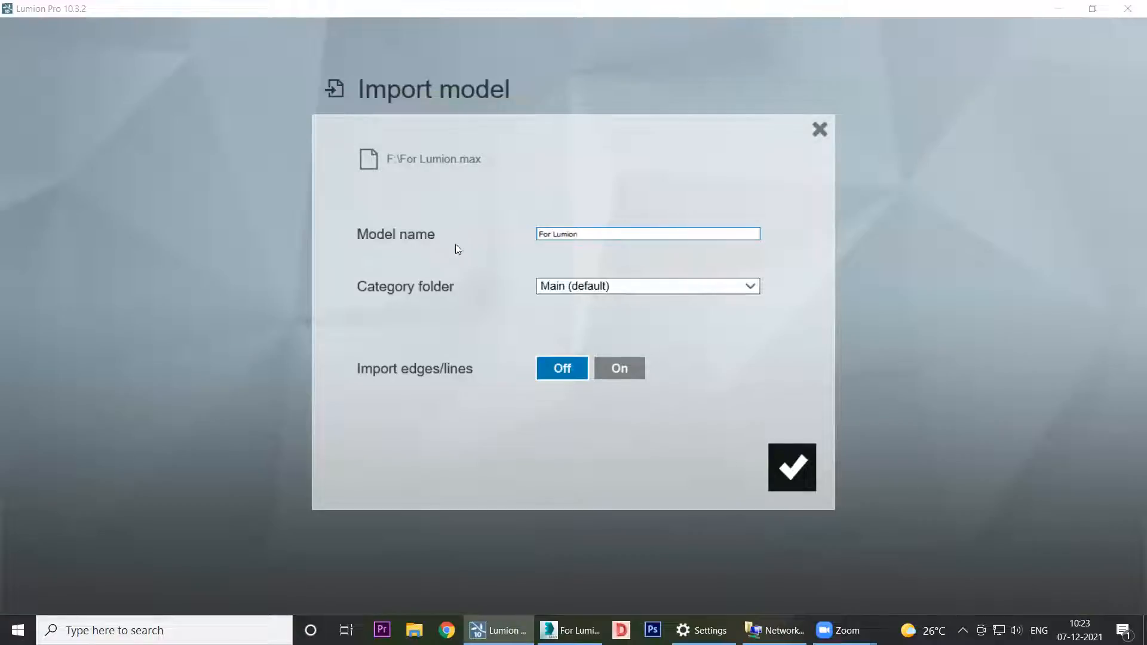
pyautogui.click(792, 469)
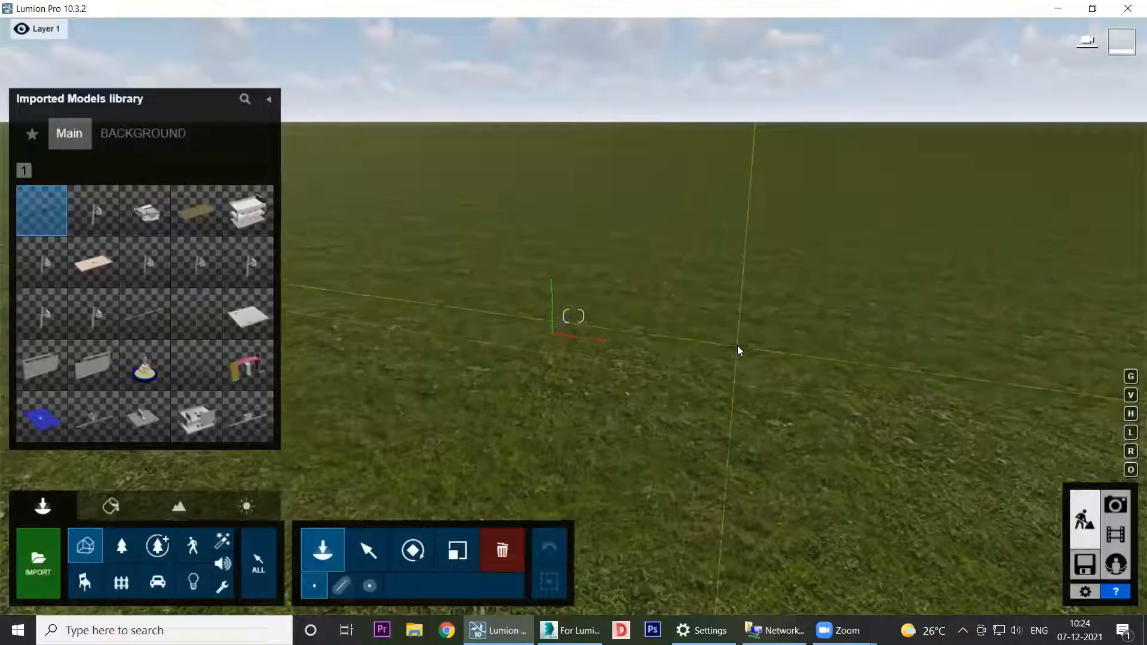
# Step: Place the imported For Lumion model on the grass near the scene's origin
pyautogui.click(633, 340)
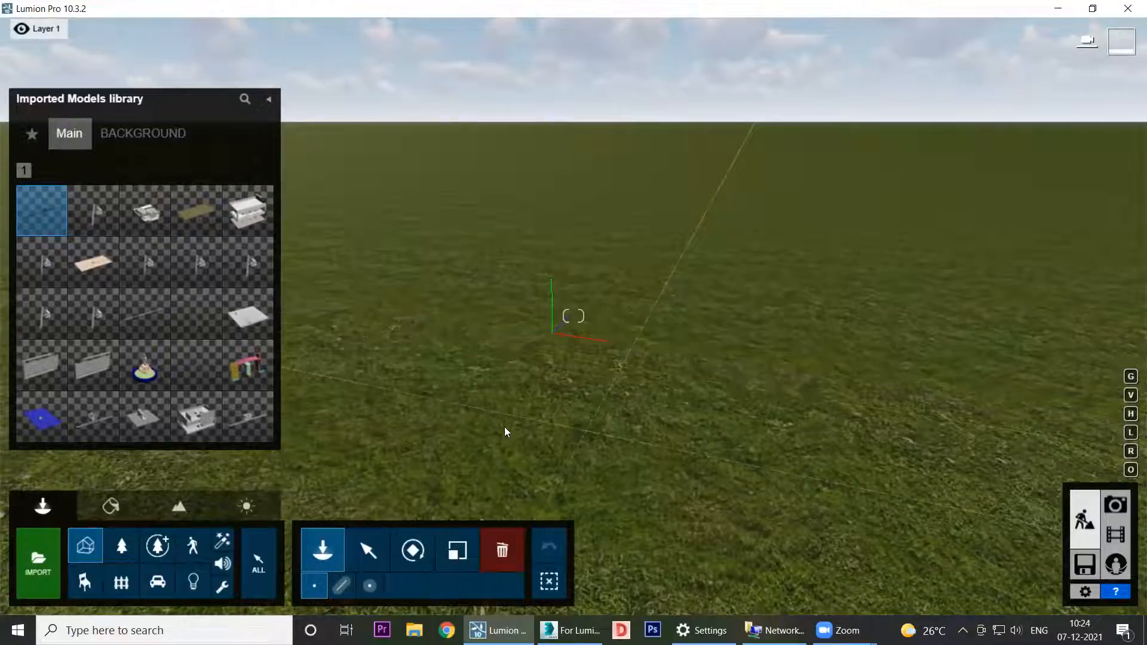
pyautogui.moveTo(477, 392); pyautogui.dragTo(538, 377, button='right')
pyautogui.moveTo(574, 316); pyautogui.dragTo(477, 393, button='right')
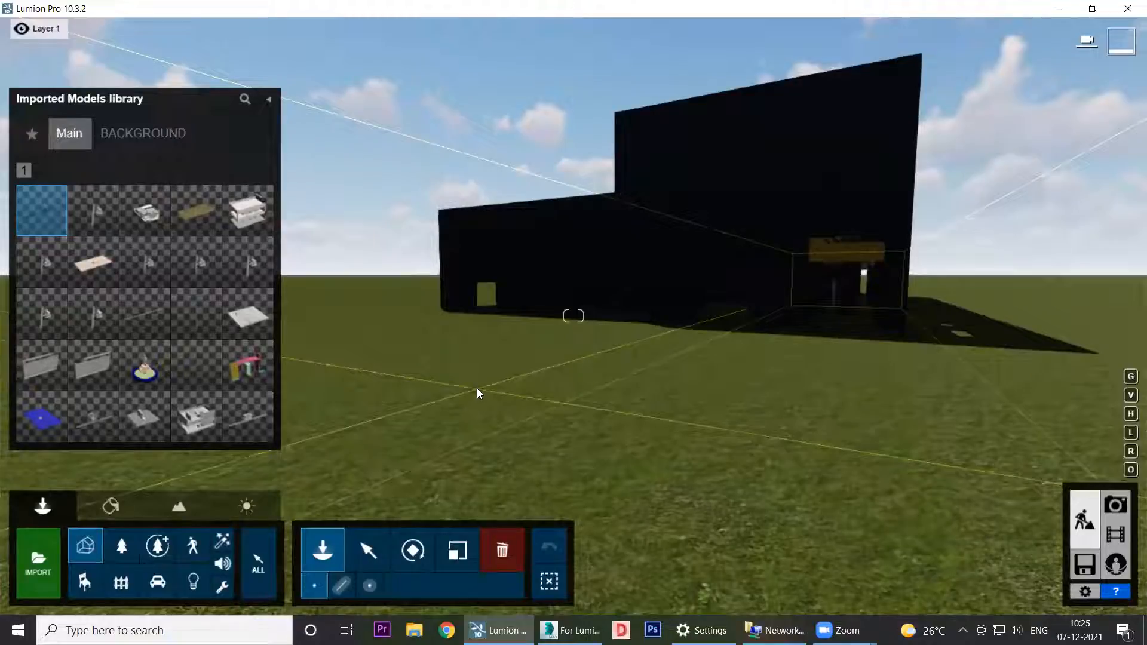
pyautogui.moveTo(753, 399); pyautogui.dragTo(645, 313, button='right')
pyautogui.moveTo(645, 369); pyautogui.dragTo(741, 491, button='right')
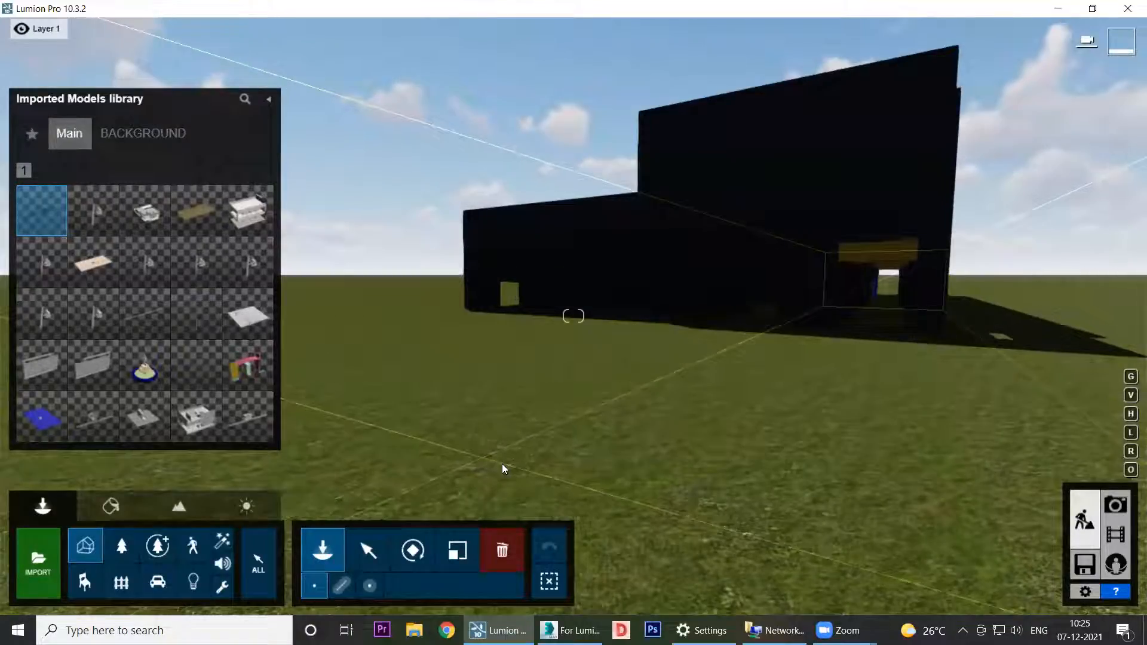
pyautogui.click(595, 500)
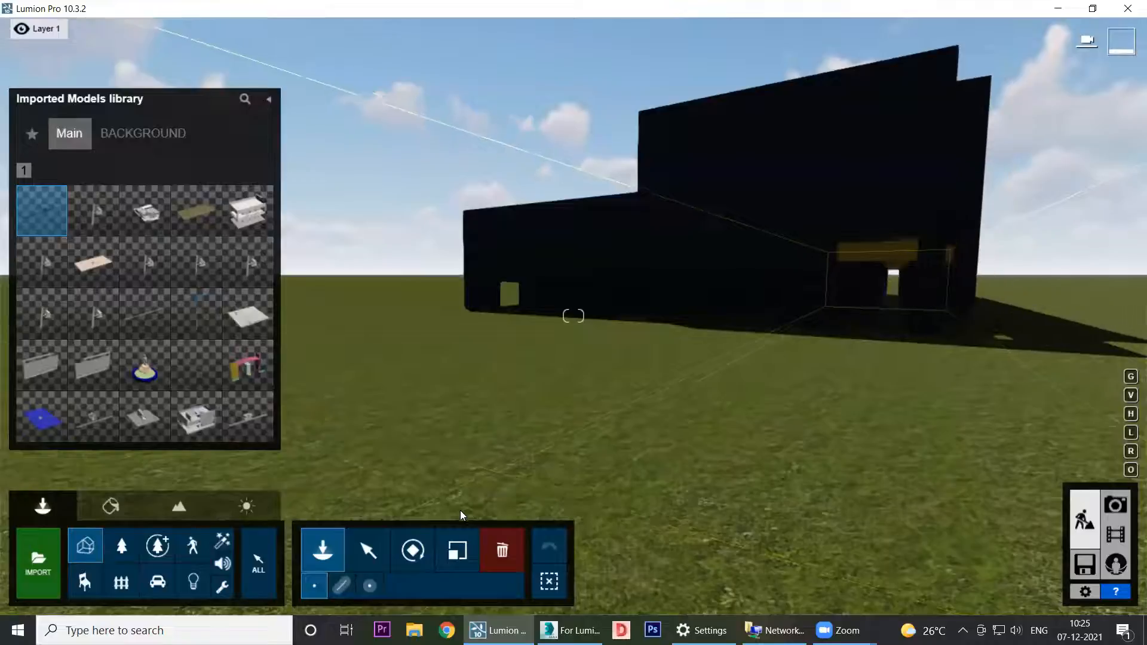
# Step: Activate the Select tool and examine from several sides how the placed house and road sit against the grass
pyautogui.click(372, 557)
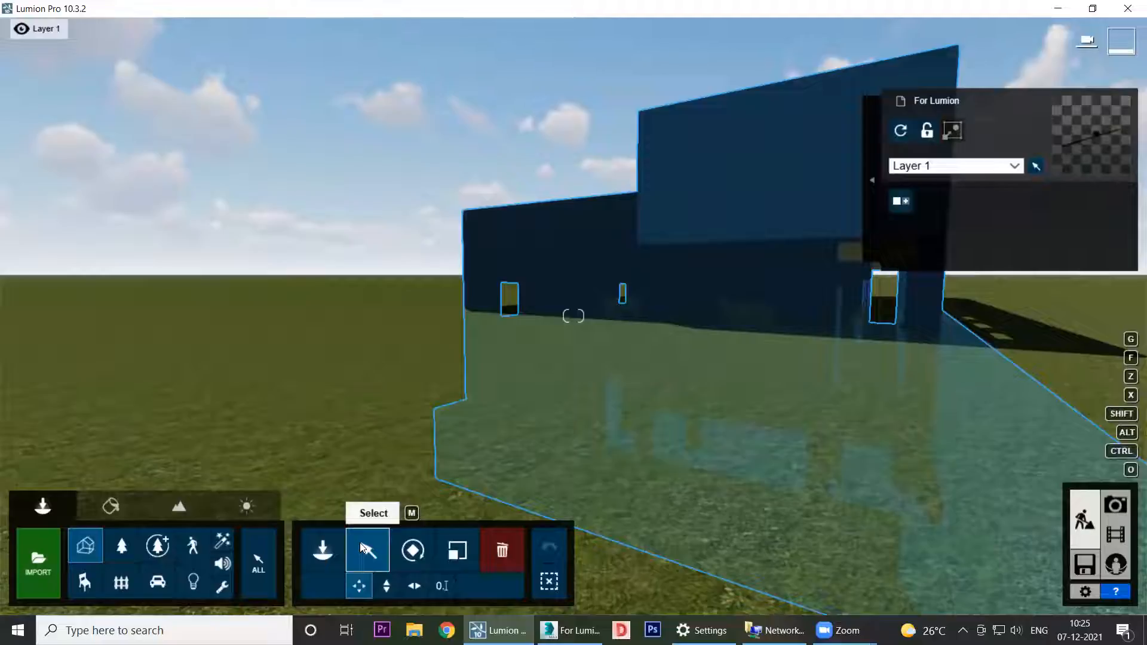
pyautogui.moveTo(775, 360); pyautogui.dragTo(798, 380, button='right')
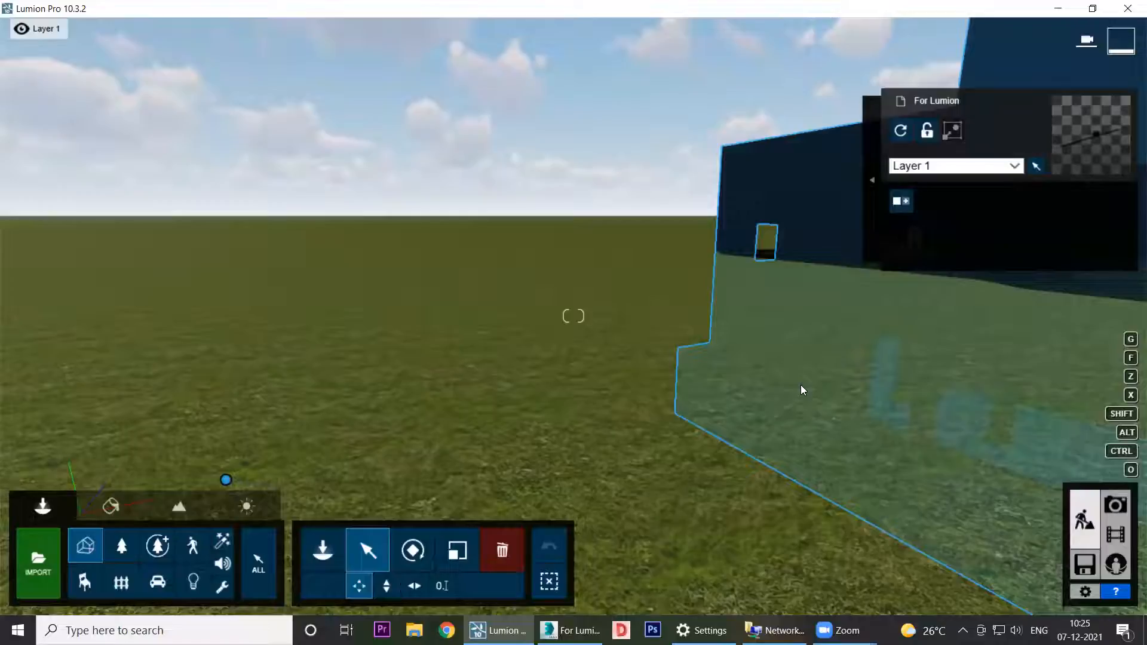
pyautogui.press('w')
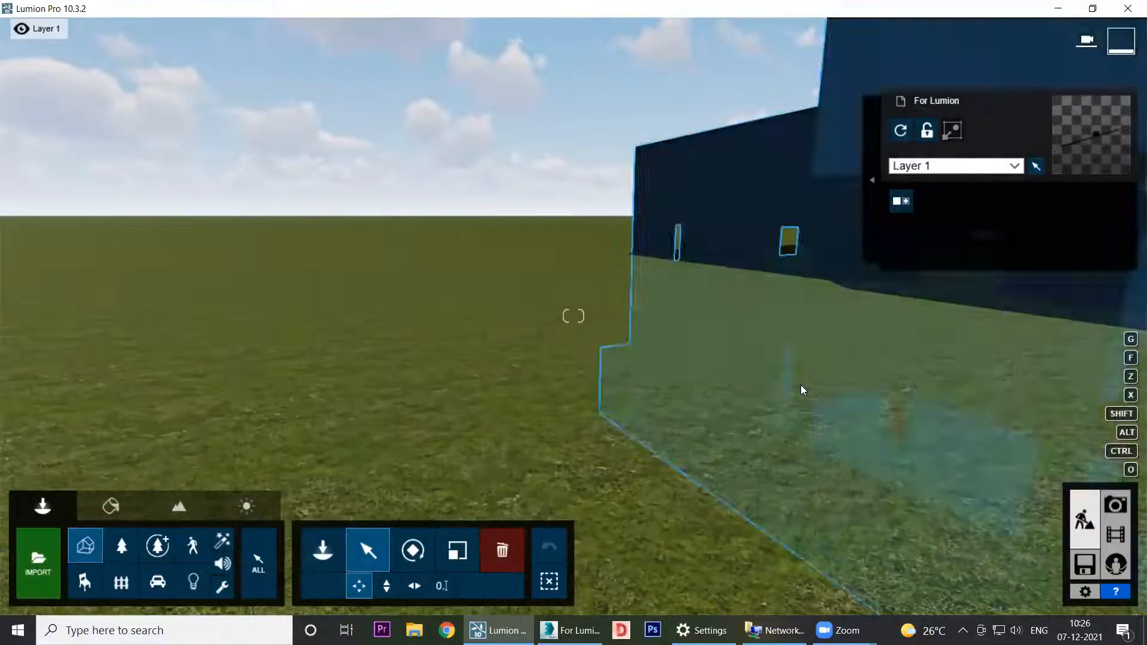
pyautogui.press('d')
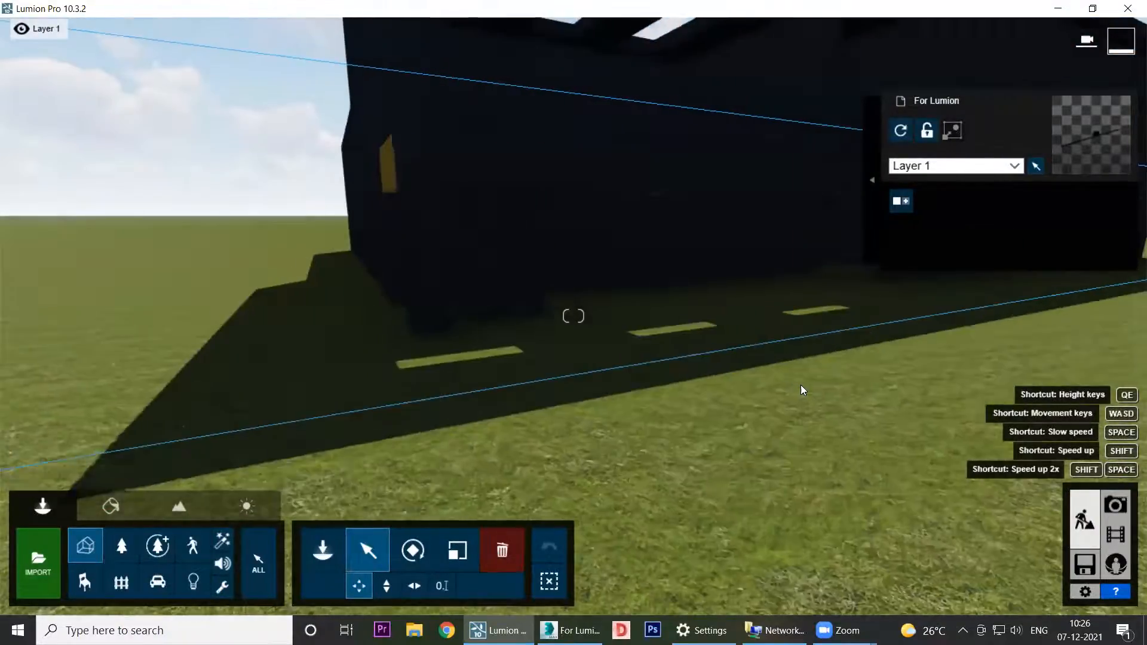
pyautogui.press('d')
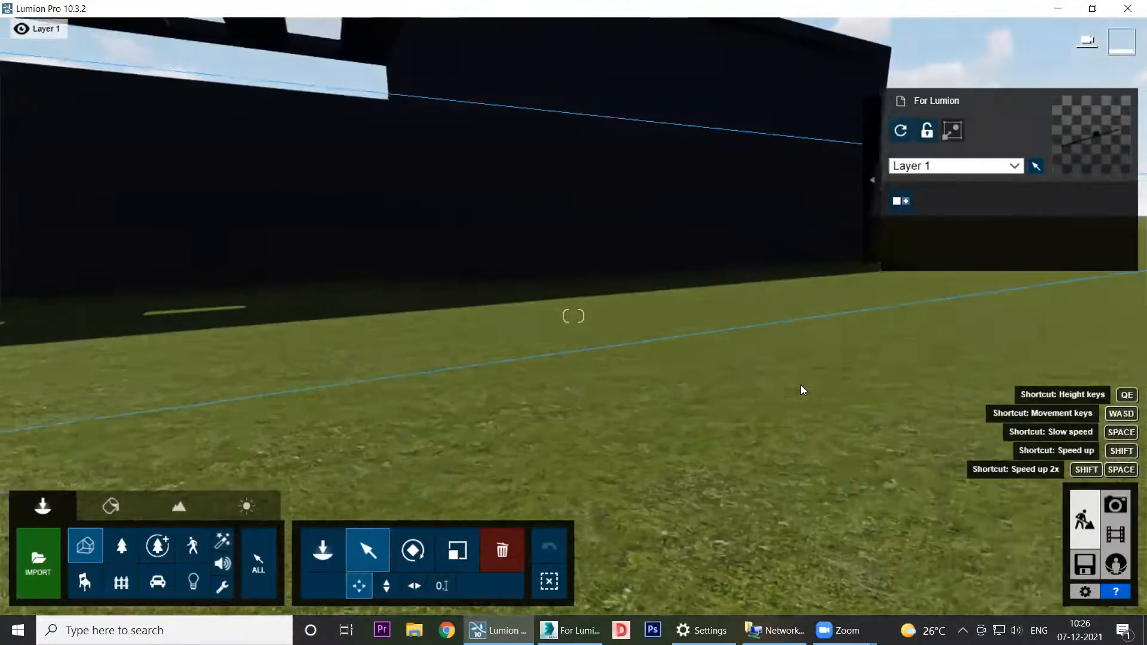
pyautogui.press('a')
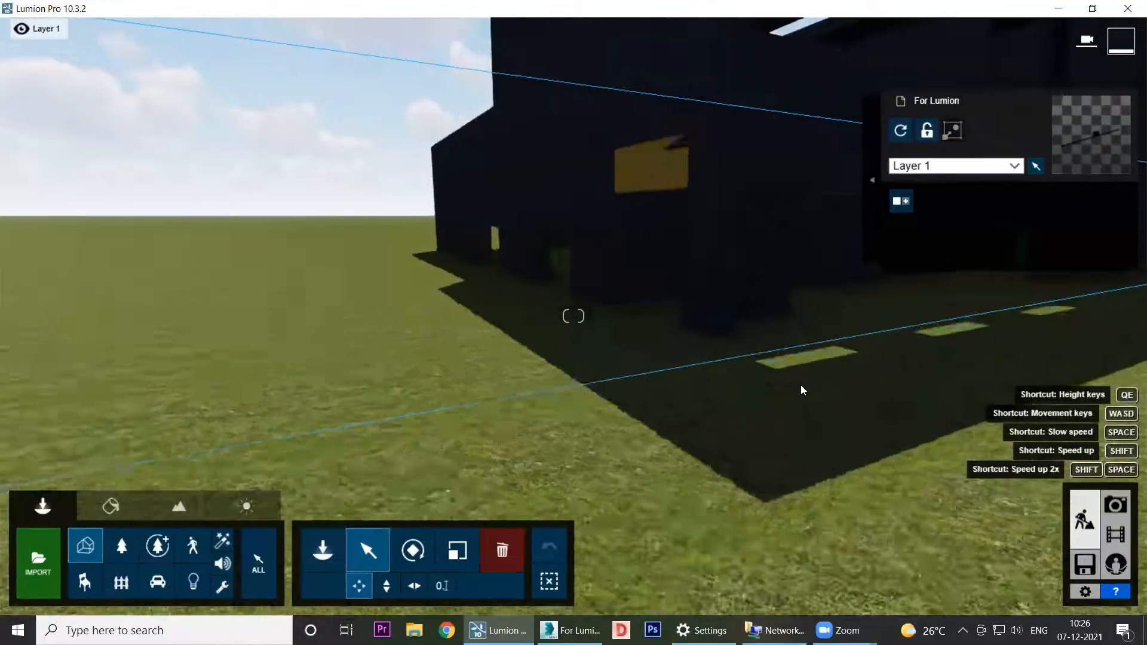
pyautogui.press('w')
pyautogui.click(801, 384)
pyautogui.press('a')
pyautogui.press('d')
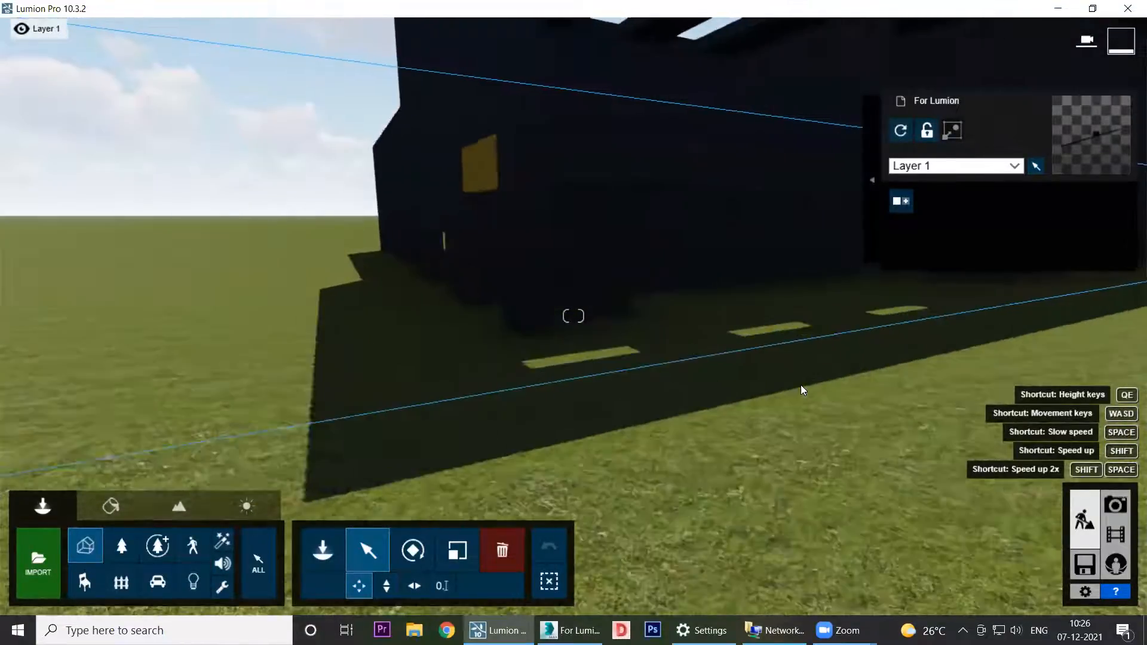
pyautogui.press('w')
pyautogui.press('s')
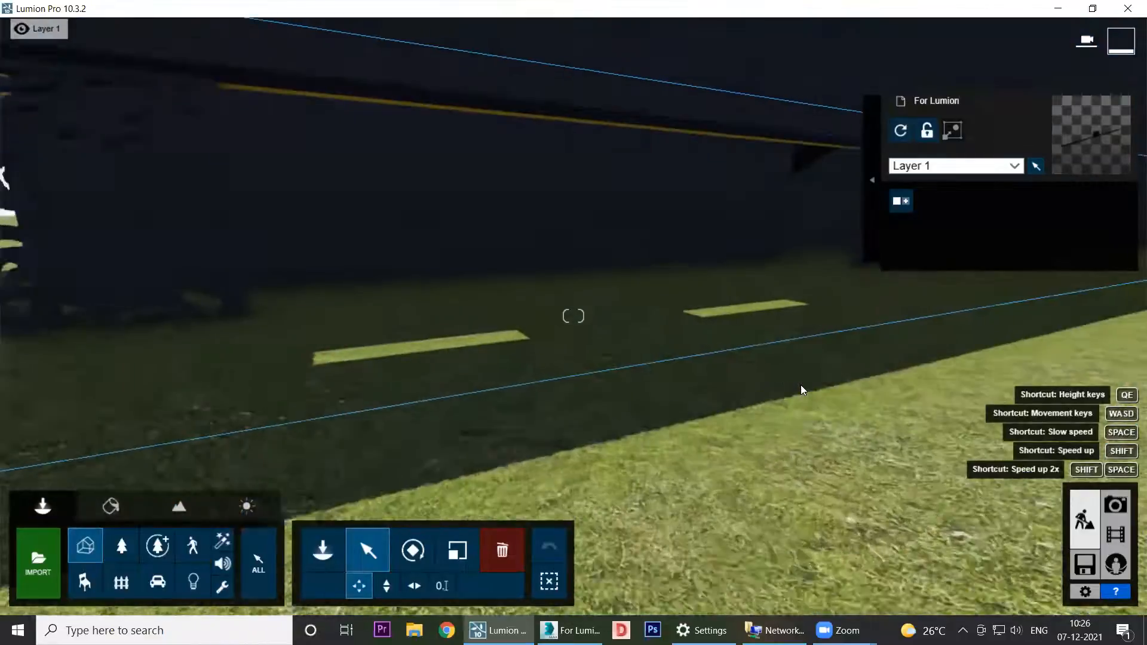
pyautogui.press('s')
pyautogui.press('w')
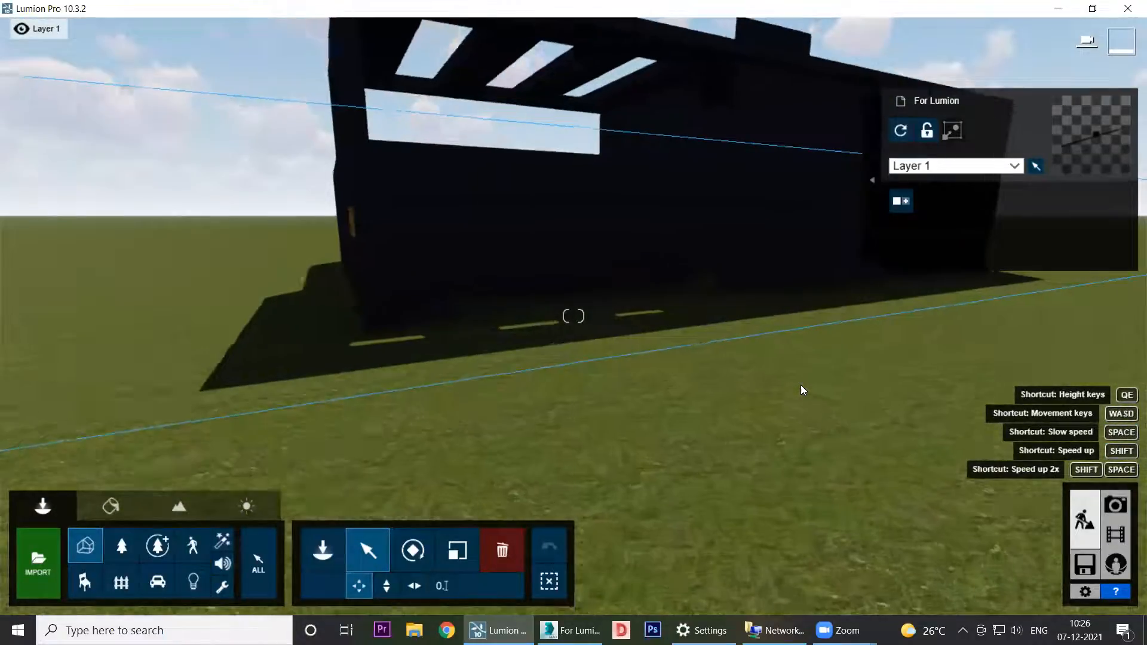
pyautogui.press('a')
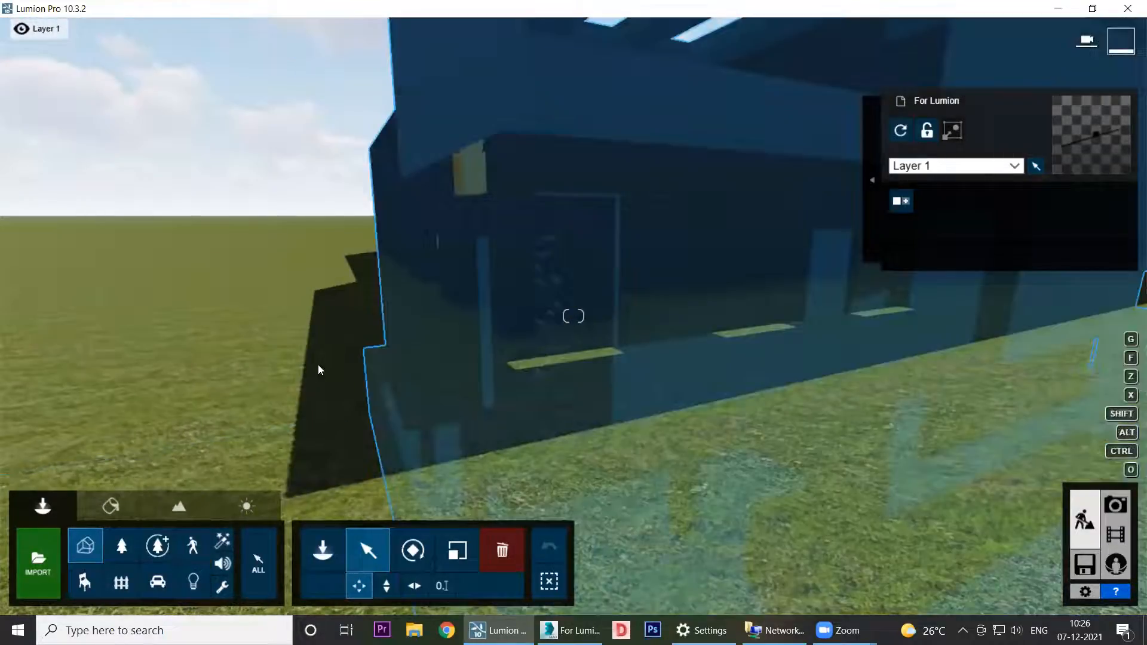
# Step: Examine from several viewpoints how the house's lower part and the road sit relative to the grass surface
pyautogui.moveTo(574, 317); pyautogui.dragTo(546, 239, button='right')
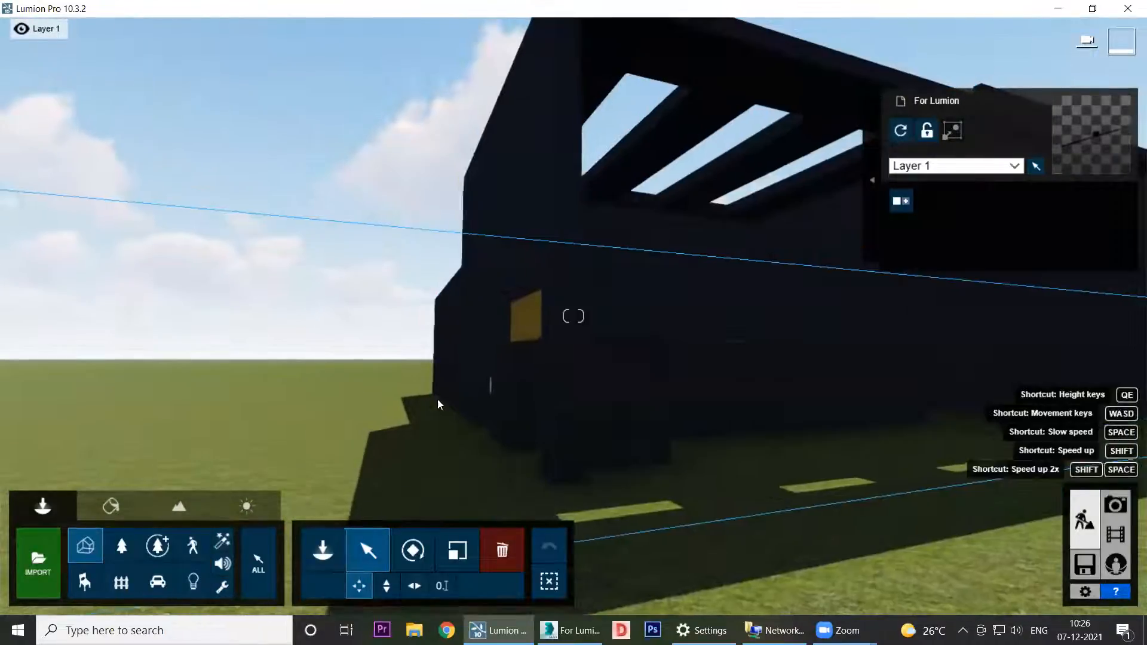
pyautogui.press('a')
pyautogui.press('d')
pyautogui.press('a')
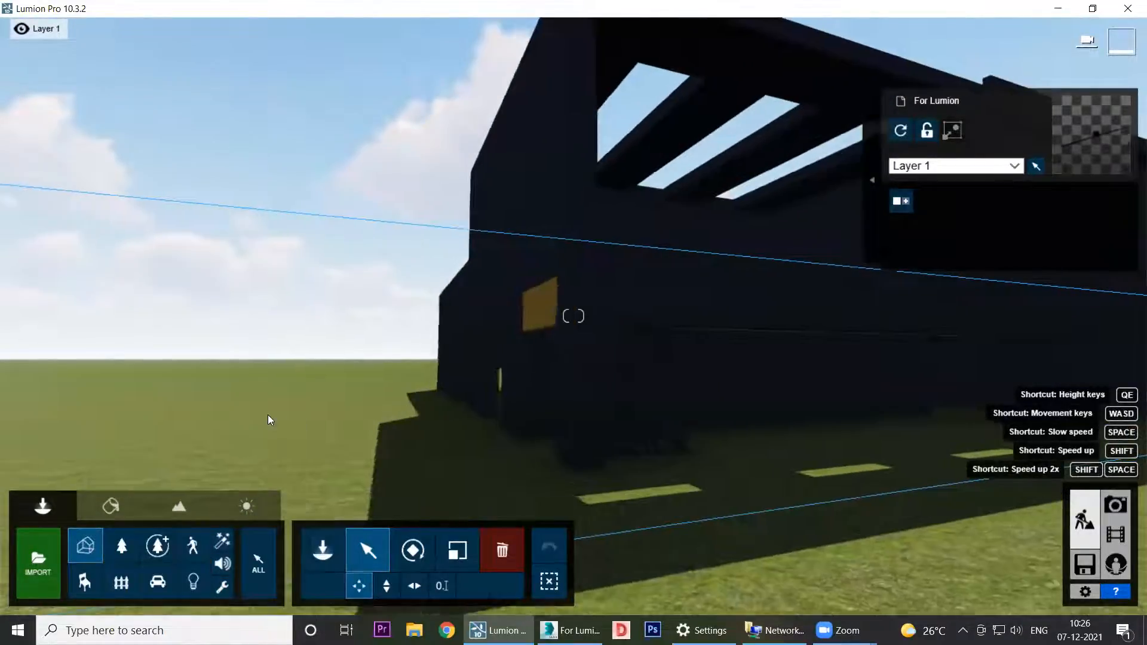
pyautogui.press('d')
pyautogui.moveTo(796, 356); pyautogui.dragTo(578, 429, button='middle')
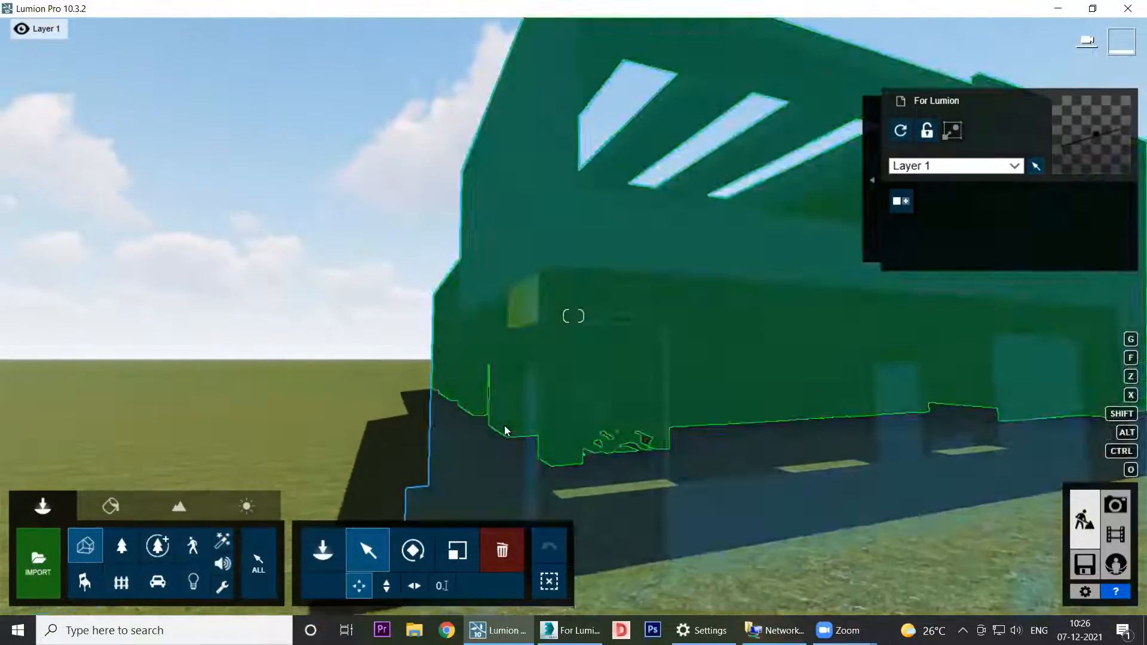
pyautogui.press('d')
pyautogui.press('a')
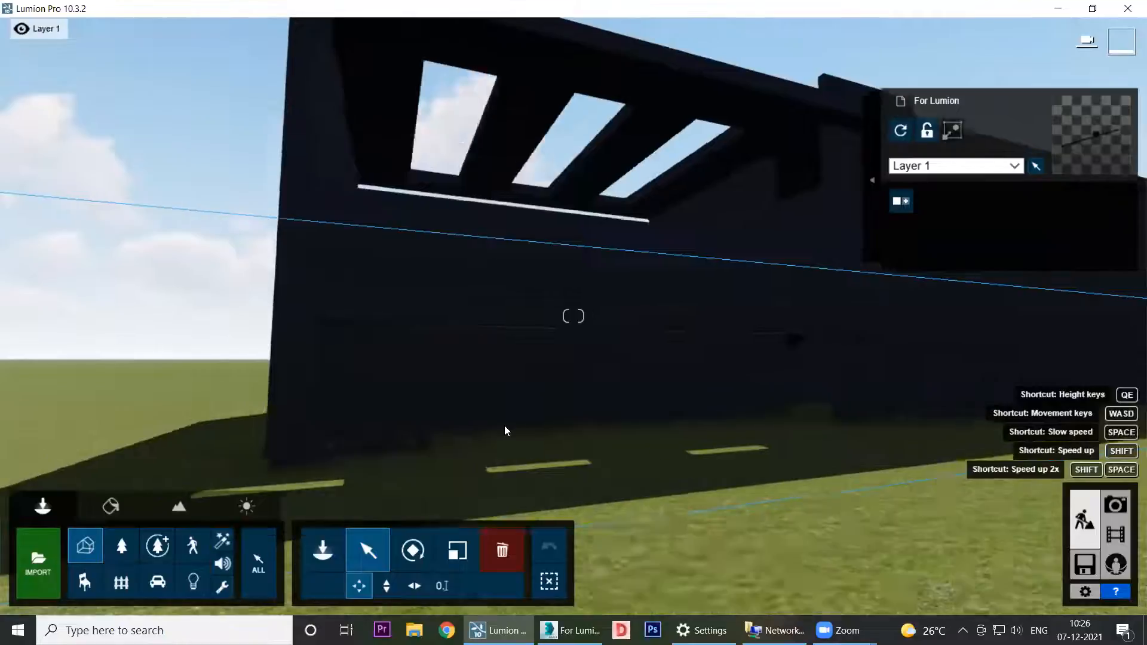
pyautogui.moveTo(407, 335); pyautogui.dragTo(445, 317, button='right')
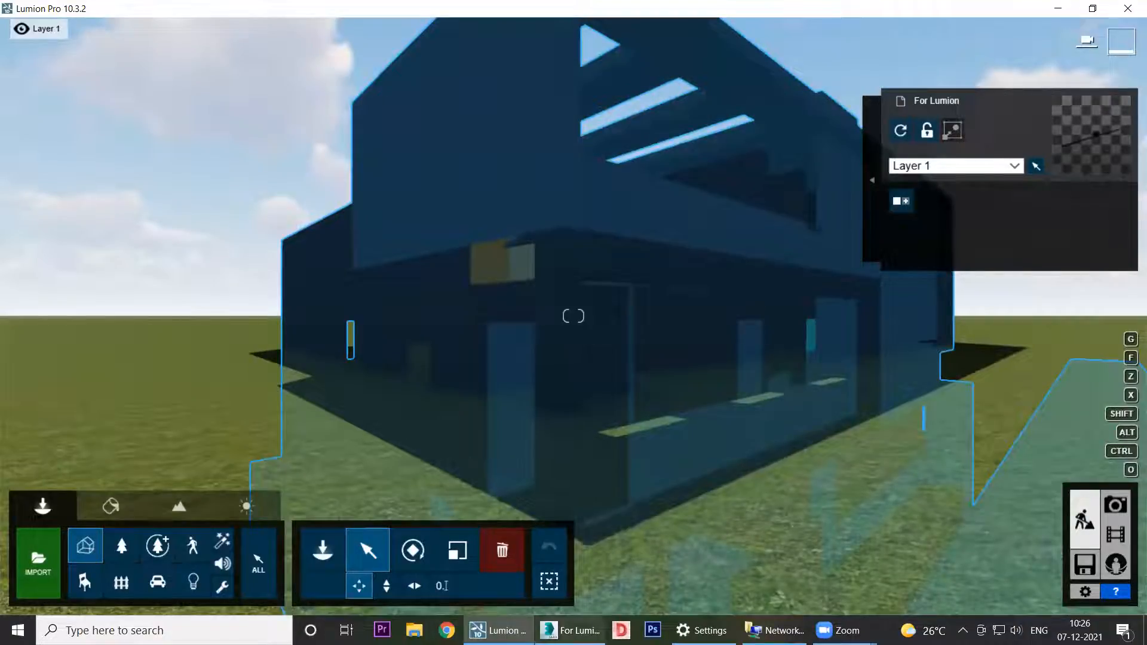
# Step: Switch to 3ds Max and activate the Move tool to check the grouped house's pivot and coordinates
pyautogui.click(571, 630)
pyautogui.moveTo(504, 402); pyautogui.dragTo(527, 439)
pyautogui.scroll(5, 527, 439)
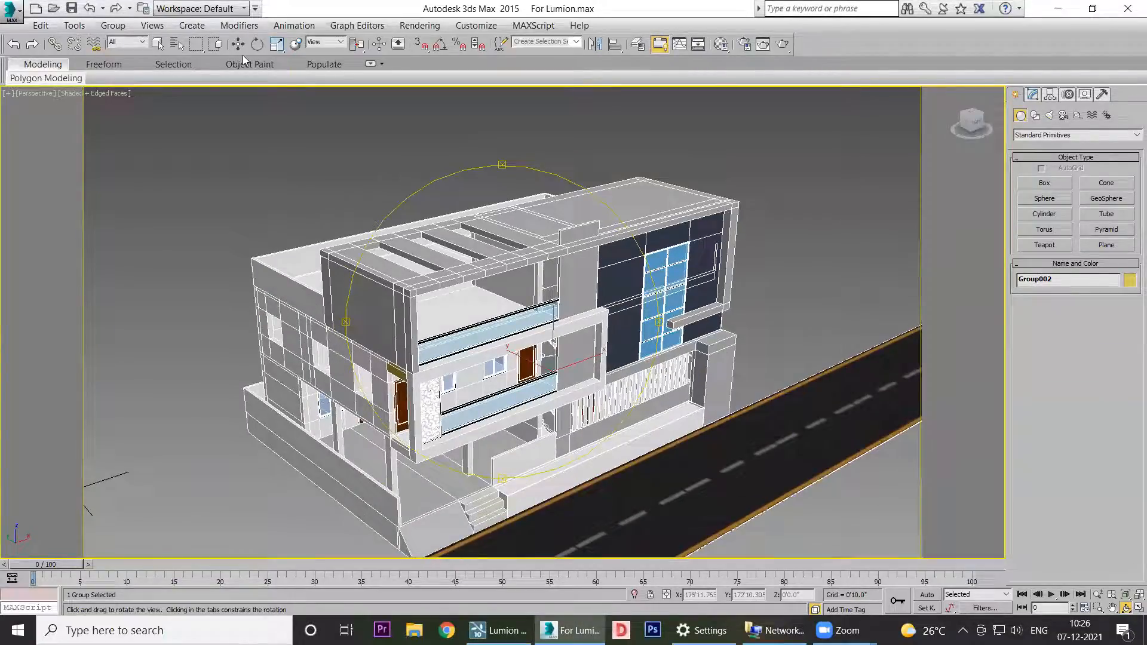
pyautogui.press('w')
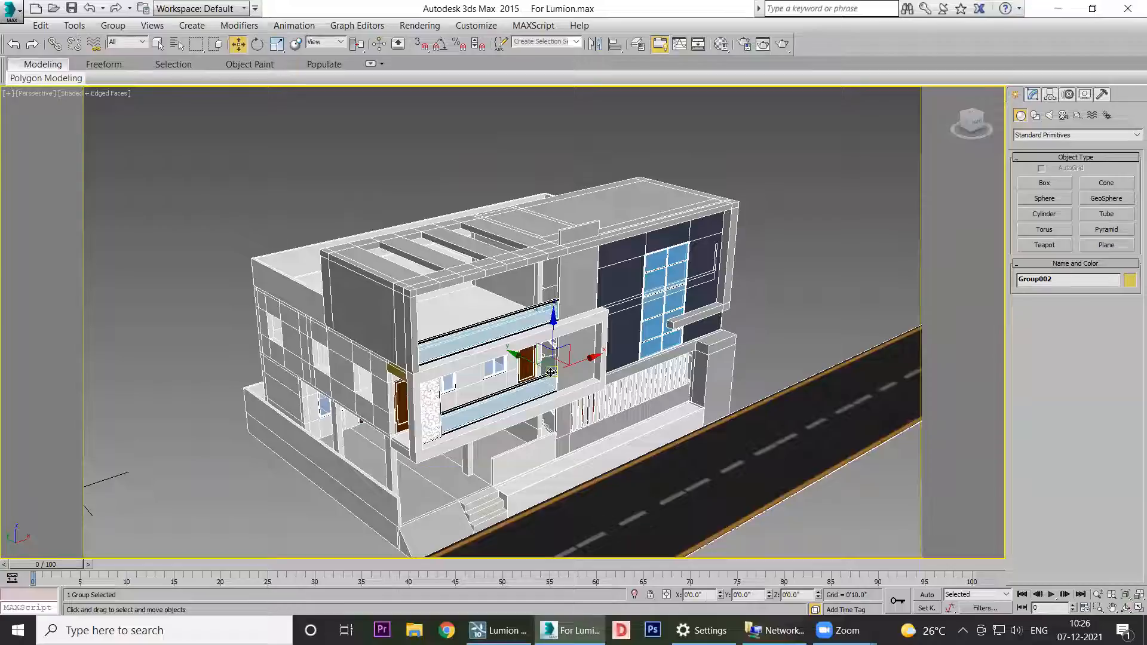
# Step: Switch to Lumion and raise the placed For Lumion model vertically until its road lies just above the grass
pyautogui.click(499, 630)
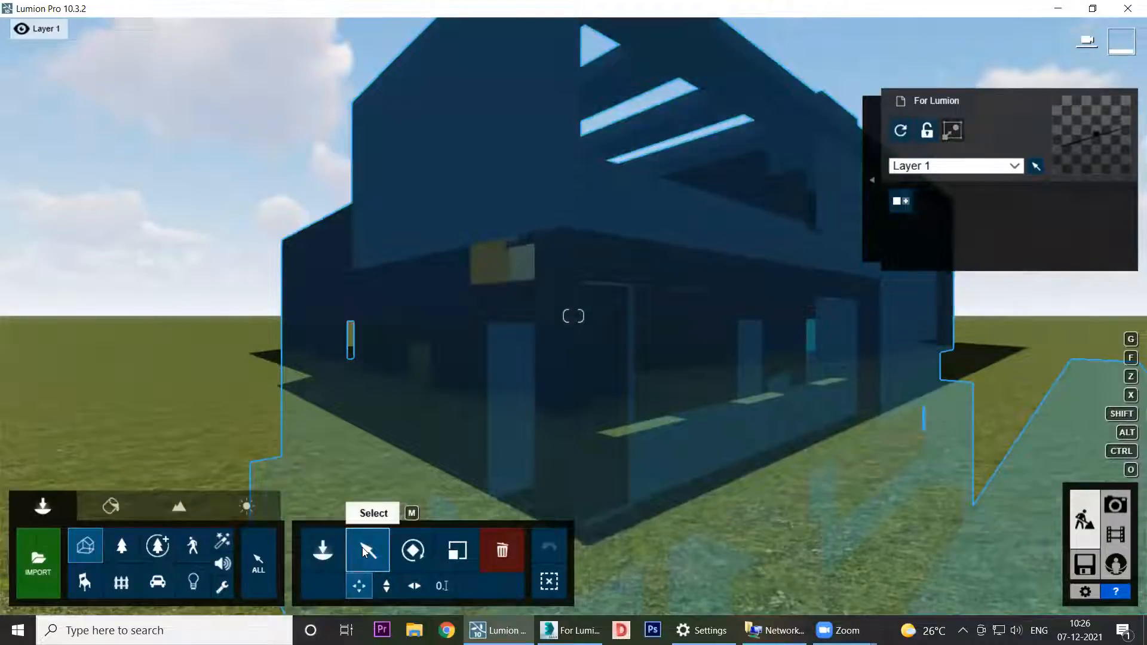
pyautogui.click(383, 588)
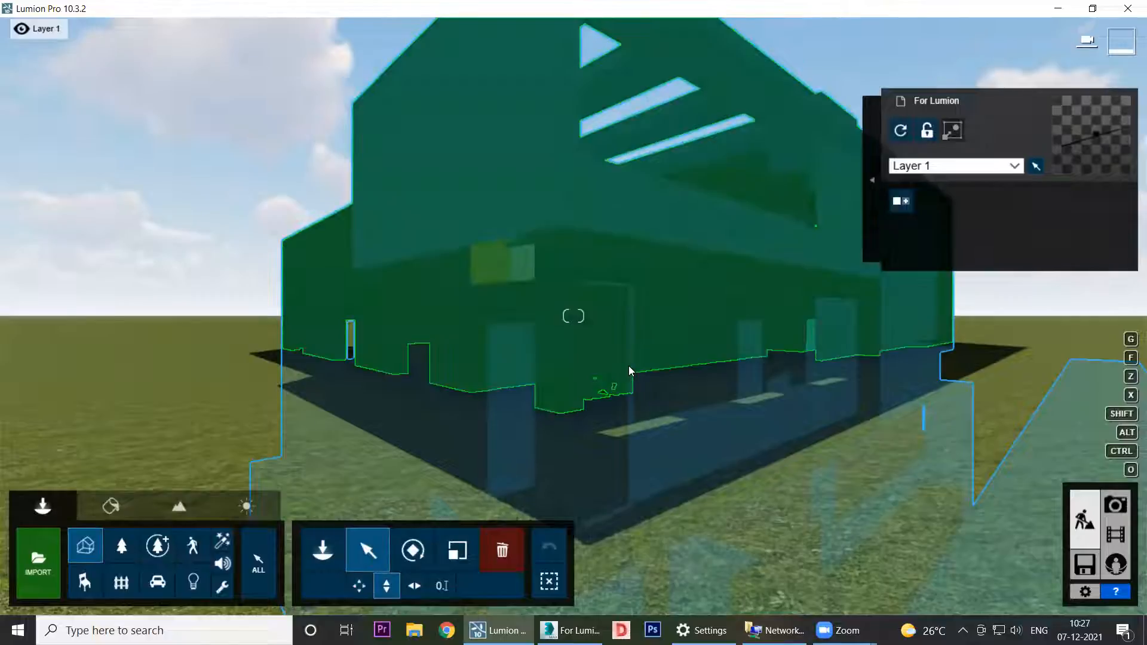
pyautogui.scroll(-5, 629, 366)
pyautogui.scroll(-4, 667, 409)
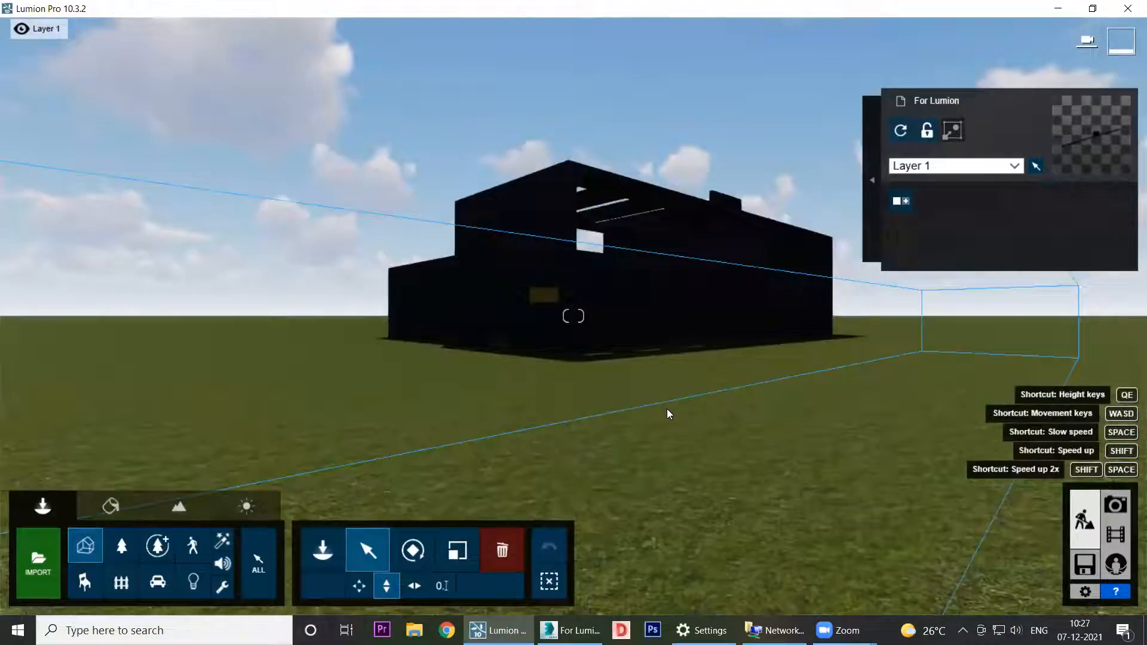
pyautogui.moveTo(545, 355); pyautogui.dragTo(643, 299, button='right')
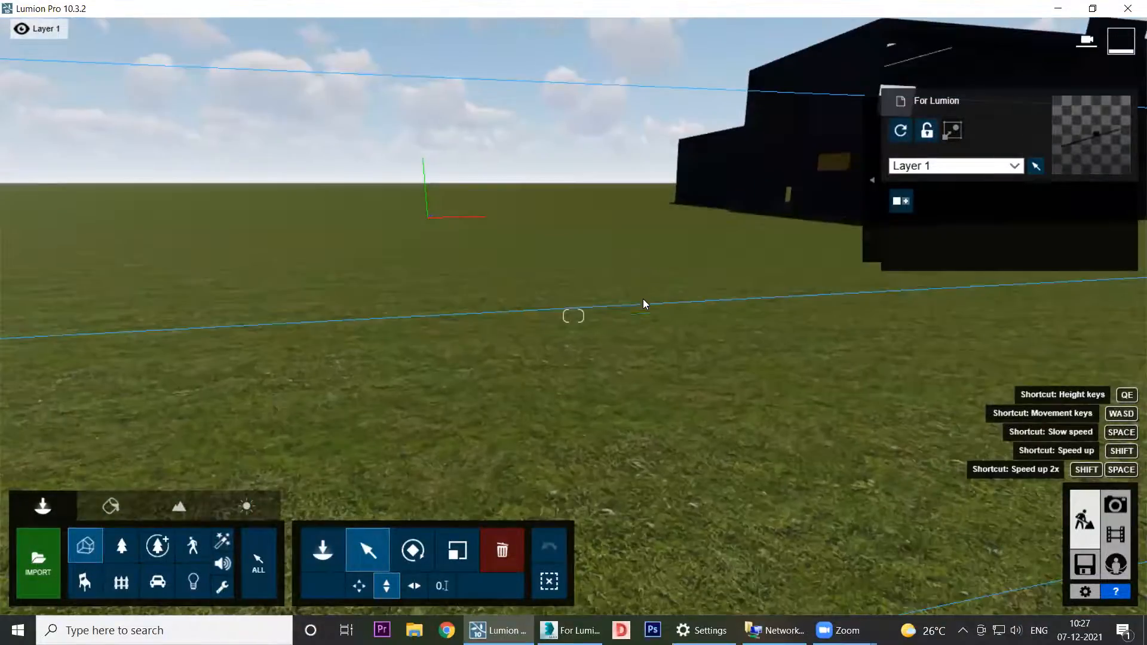
pyautogui.scroll(-5, 643, 299)
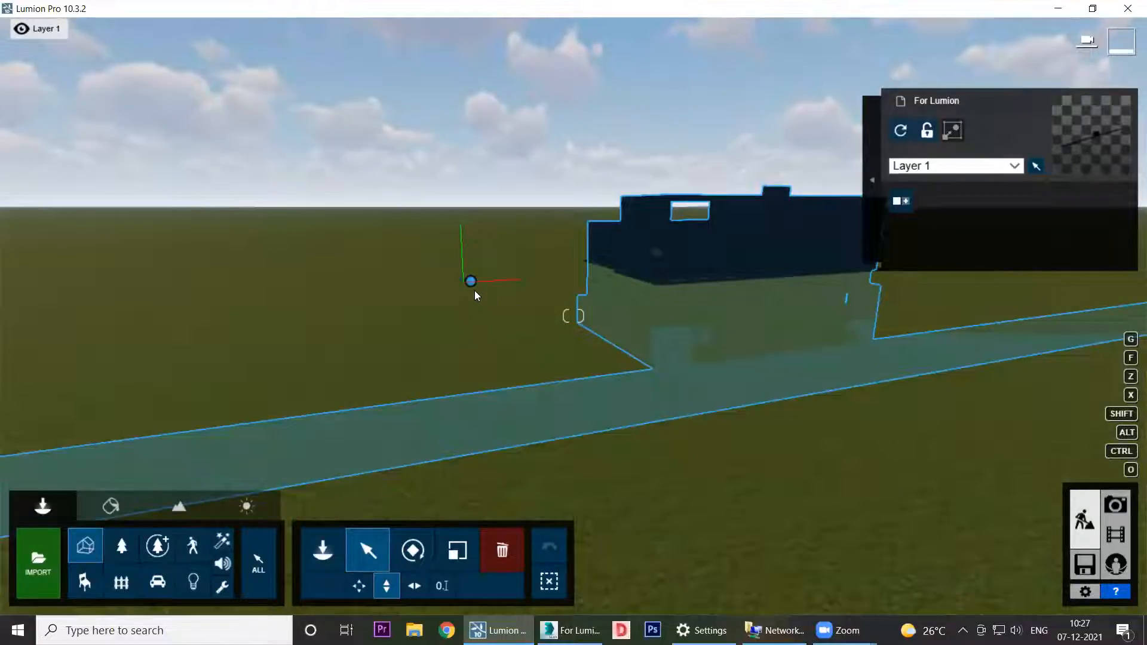
pyautogui.moveTo(472, 286)
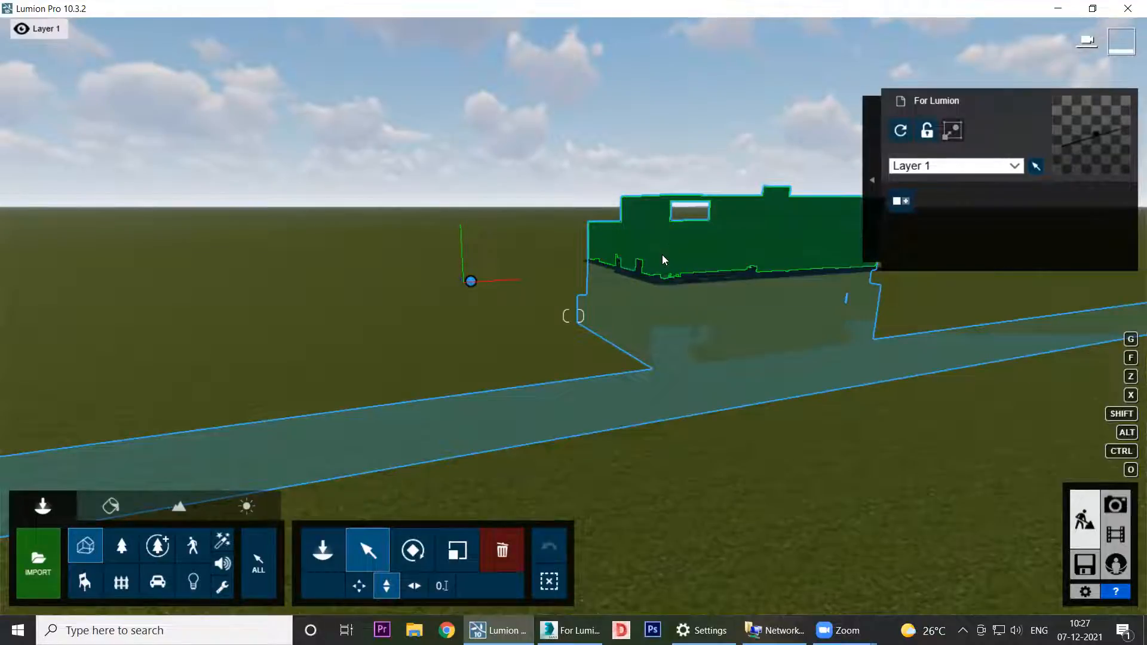
pyautogui.moveTo(475, 277); pyautogui.dragTo(419, 25)
# Step: Examine the raised house and road from the front, the sides and above to check their position on the grass
pyautogui.press('d')
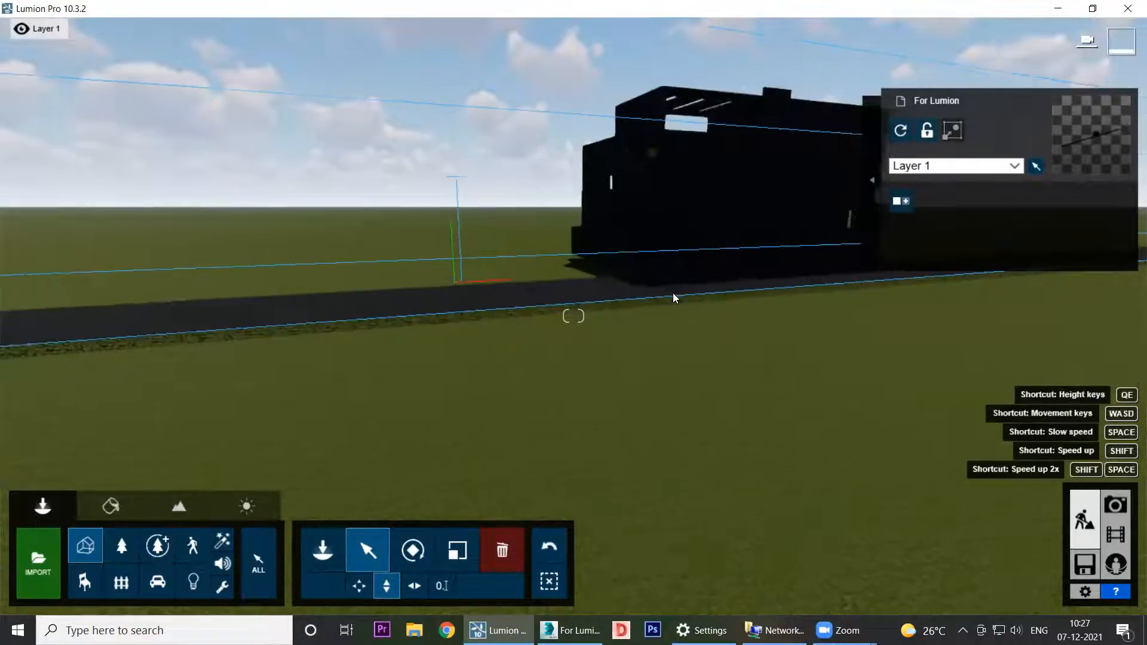
pyautogui.press('d')
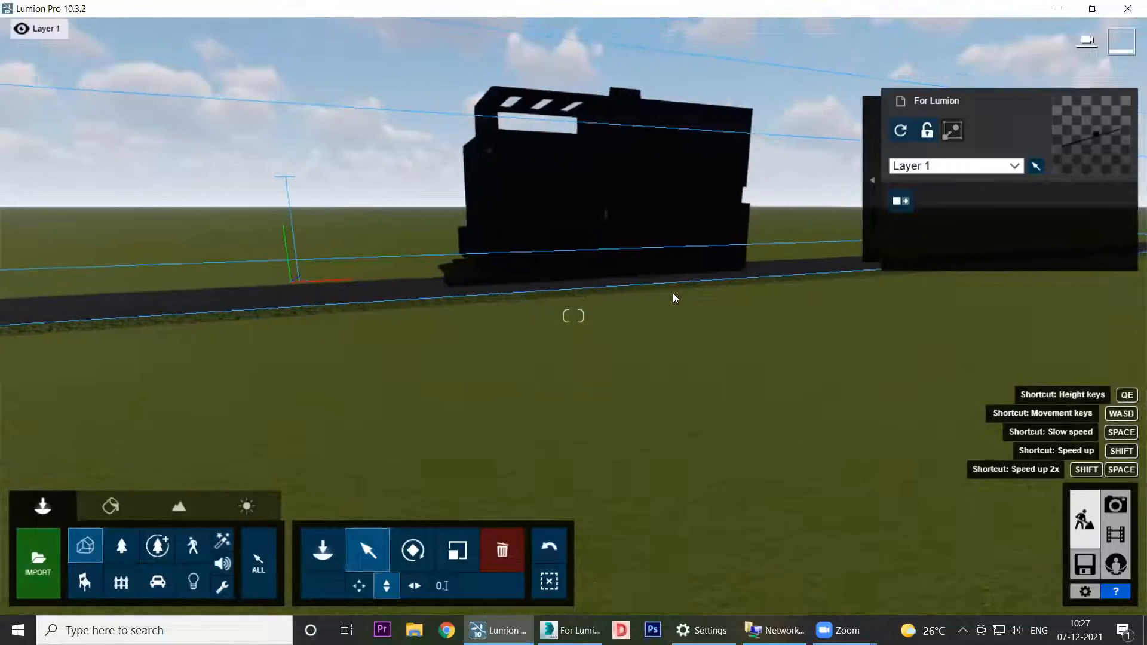
pyautogui.moveTo(698, 421); pyautogui.dragTo(694, 329, button='right')
pyautogui.press('d')
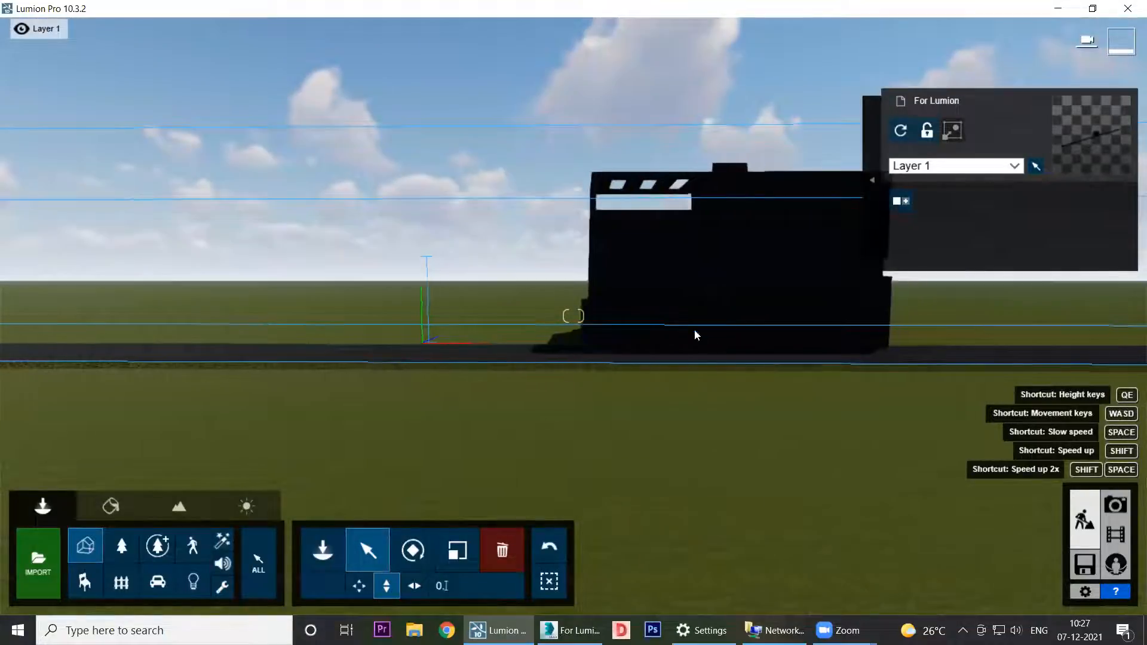
pyautogui.press('w')
pyautogui.press('w')
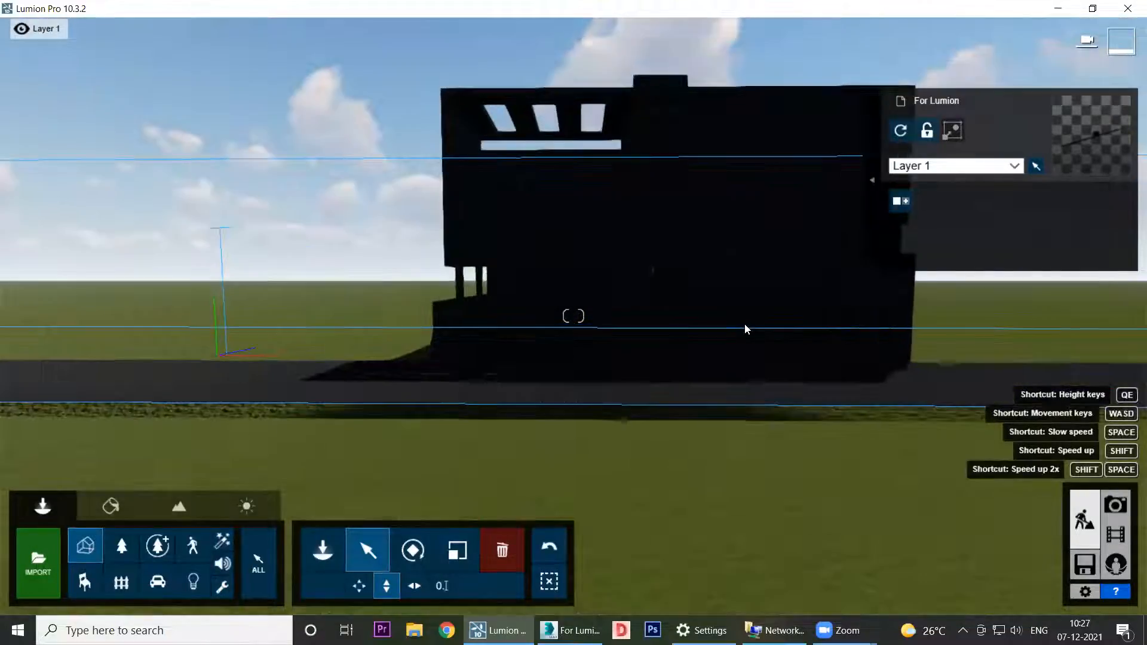
pyautogui.press('a')
pyautogui.press('a')
pyautogui.moveTo(596, 292); pyautogui.dragTo(500, 379, button='right')
pyautogui.press('w')
pyautogui.press('a')
pyautogui.press('w')
pyautogui.press('a')
pyautogui.press('s')
pyautogui.press('a')
pyautogui.press('a')
pyautogui.press('a')
pyautogui.press('a')
pyautogui.press('d')
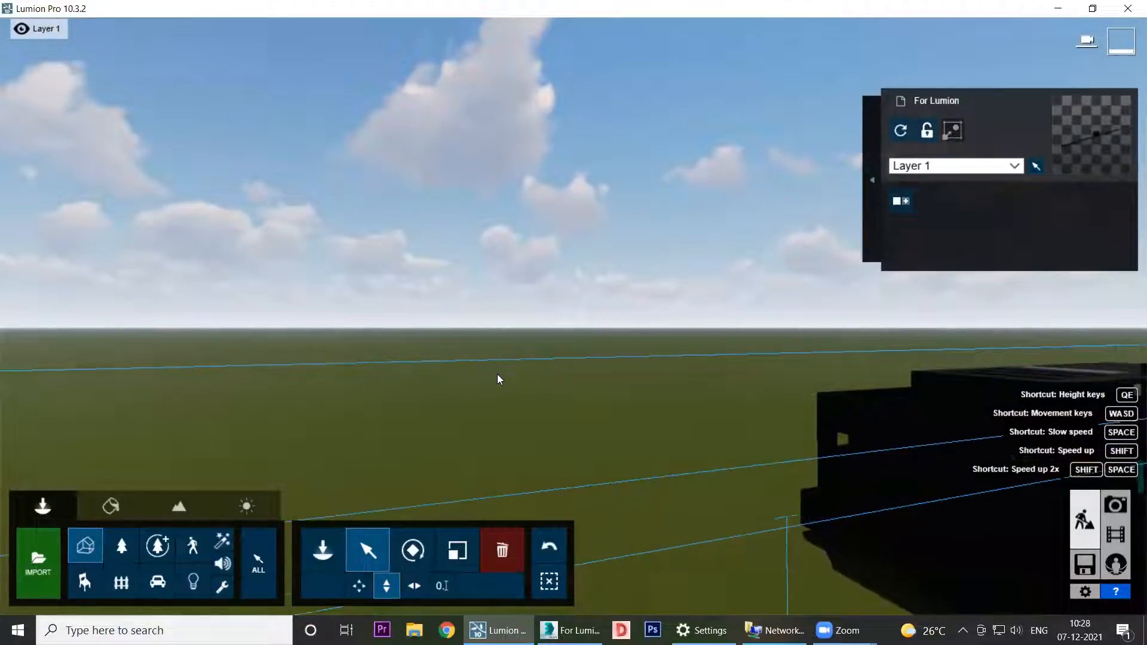
pyautogui.press('d')
pyautogui.moveTo(637, 306); pyautogui.dragTo(688, 325, button='right')
pyautogui.press('a')
pyautogui.press('w')
pyautogui.moveTo(572, 345); pyautogui.dragTo(568, 335, button='right')
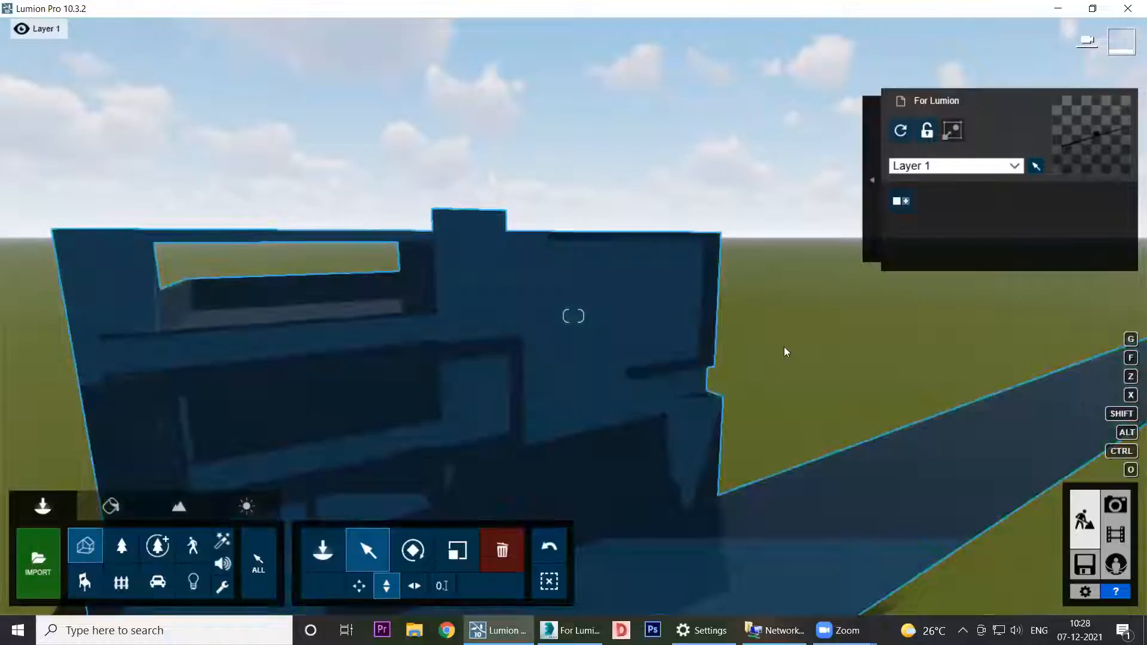
# Step: Delete the placed For Lumion model from the scene
pyautogui.scroll(-3, 744, 328)
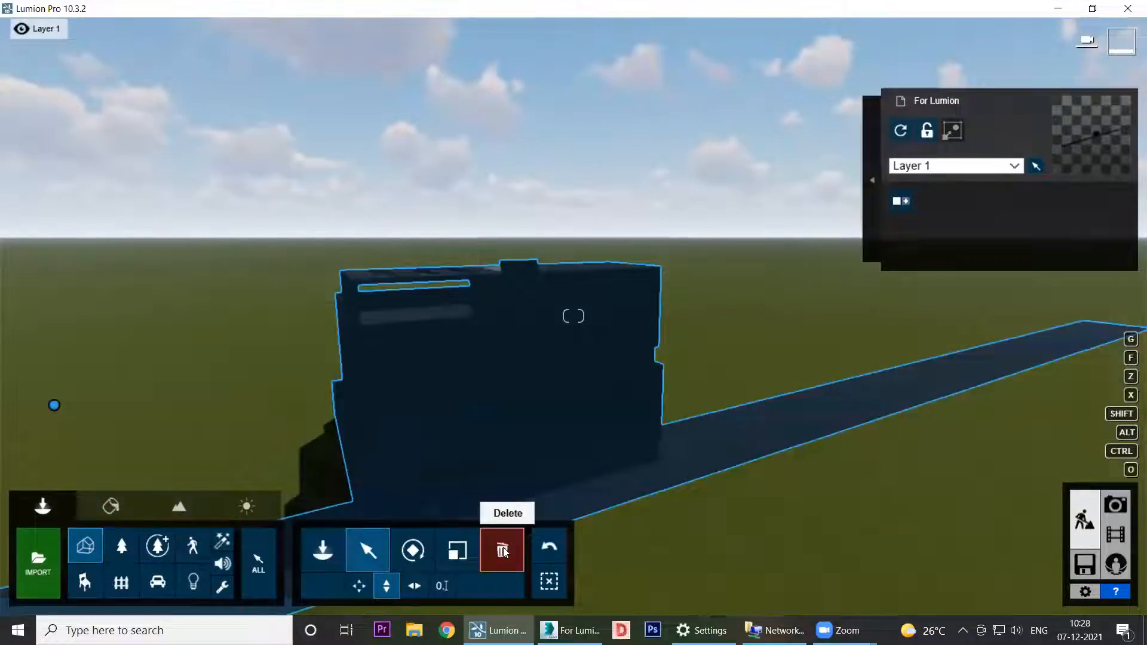
pyautogui.click(502, 550)
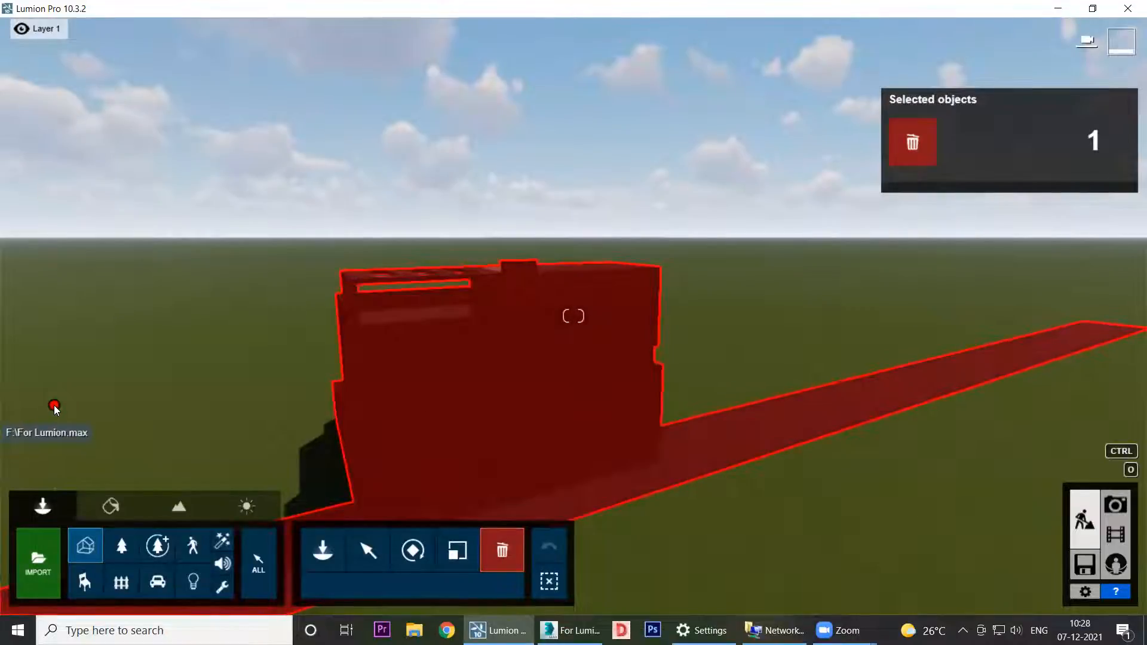
pyautogui.click(53, 405)
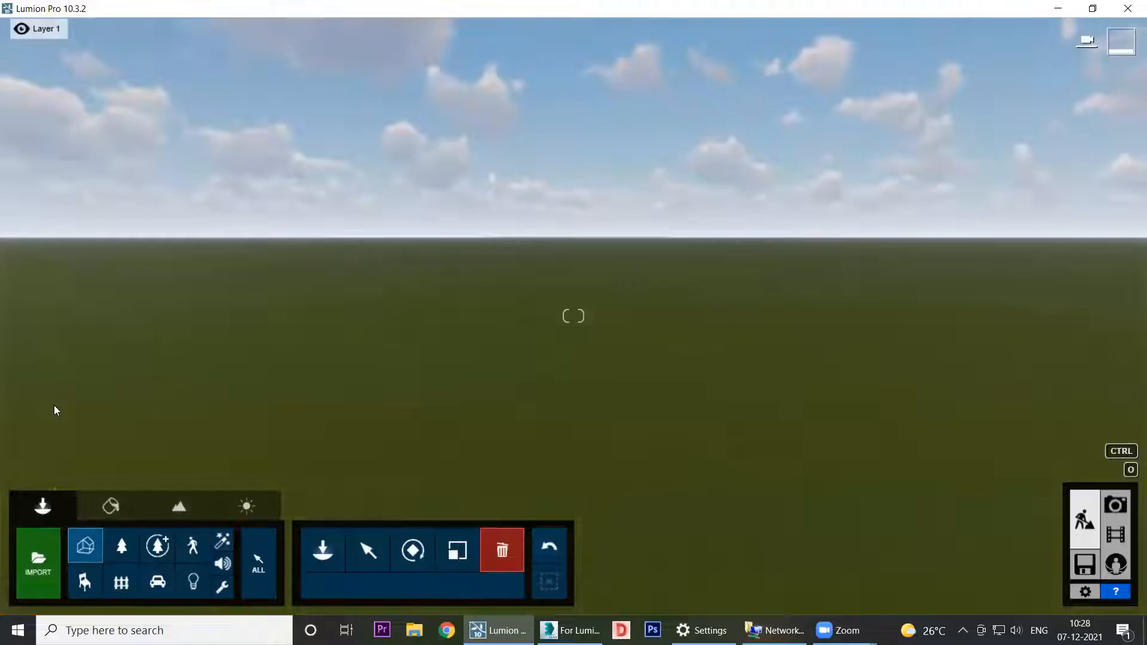
# Step: Switch to 3ds Max and check the house group's absolute world position in the Move Transform Type-In
pyautogui.click(570, 631)
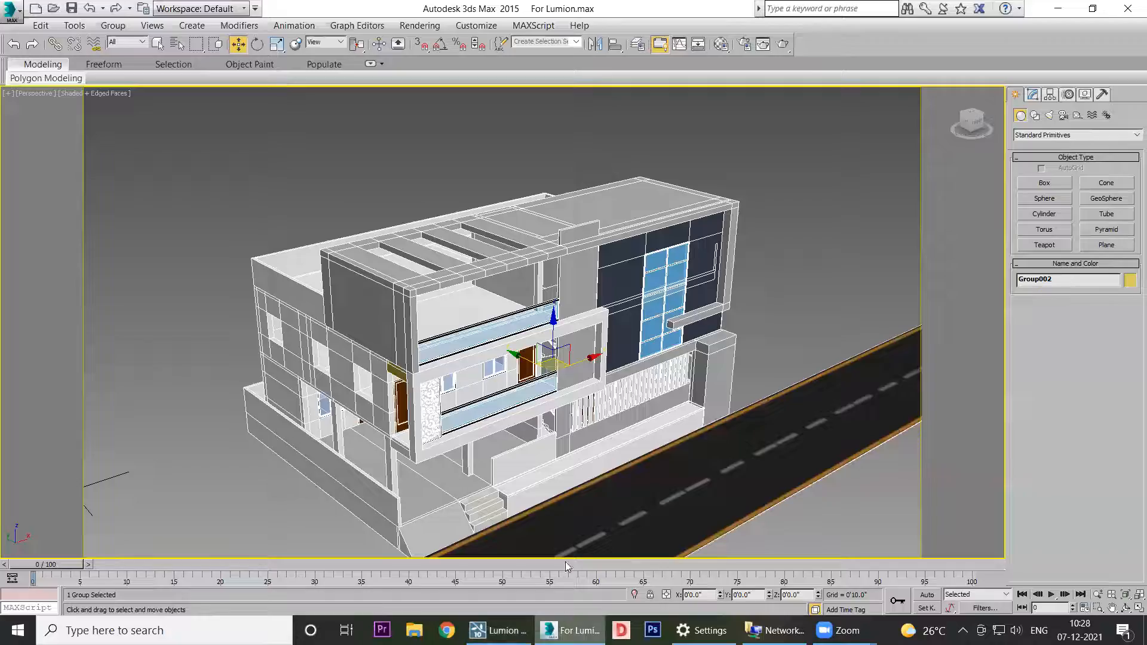
pyautogui.scroll(-10, 493, 450)
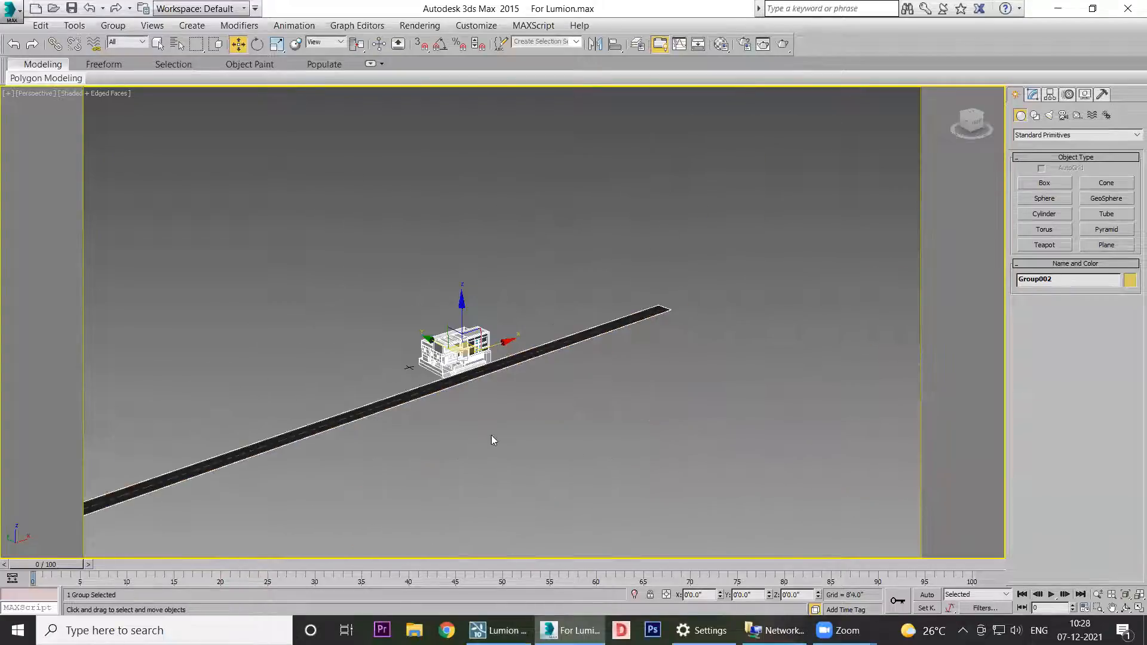
pyautogui.rightClick(237, 44)
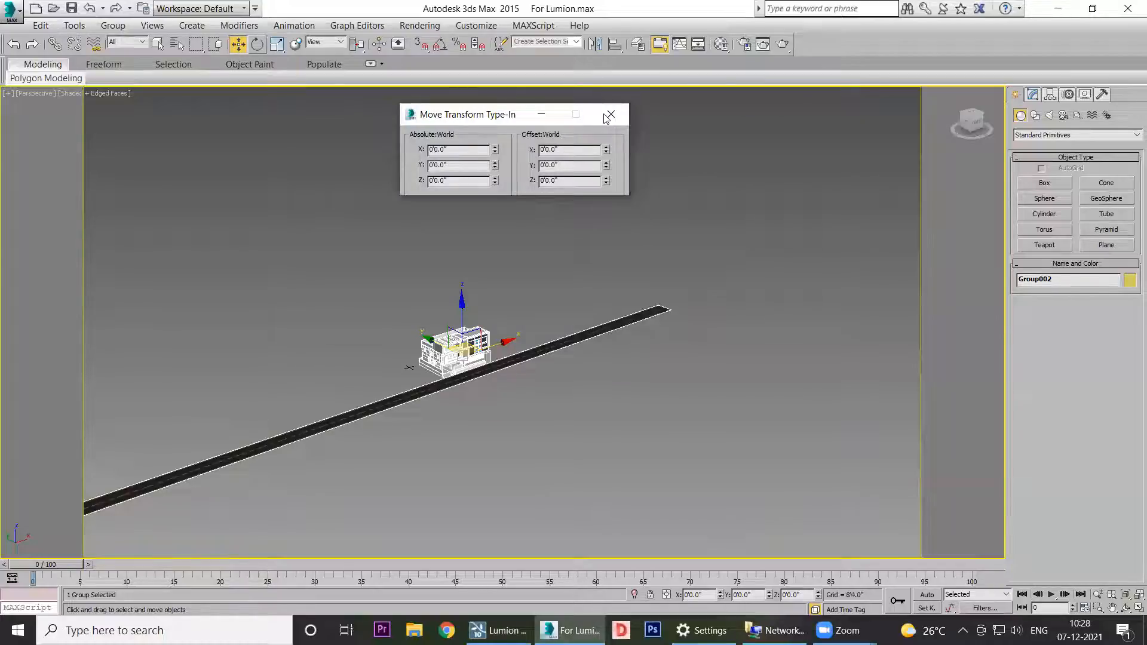
pyautogui.press('Escape')
pyautogui.scroll(6, 487, 436)
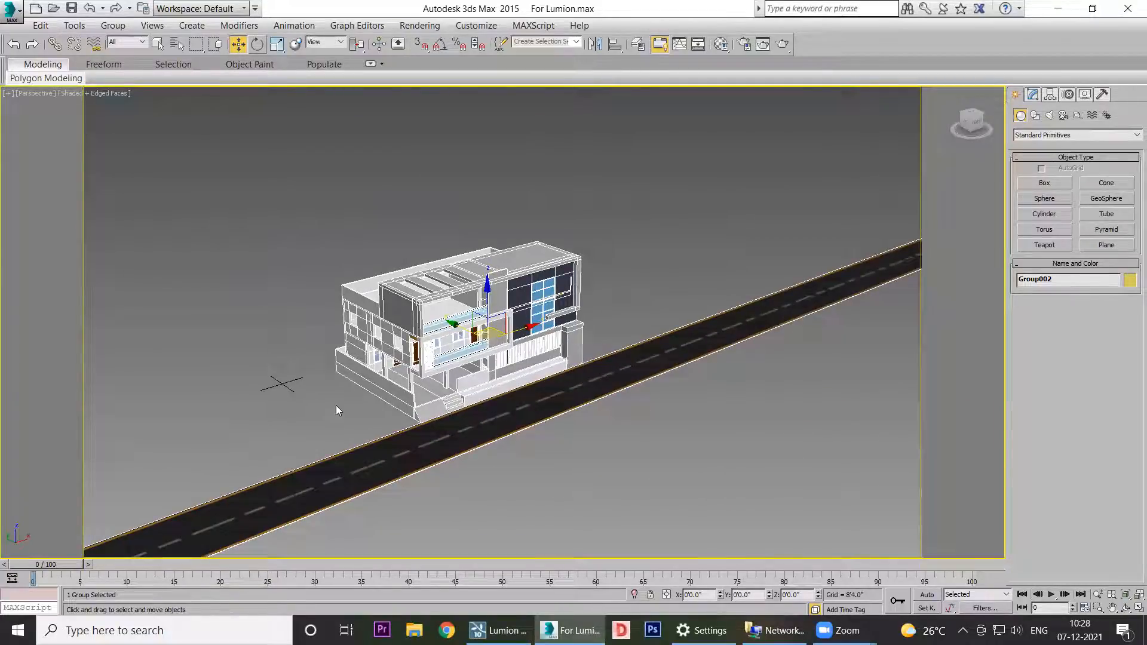
# Step: Open the house-and-road group and try to explode its selected house parts, leaving the road out of the selection
pyautogui.click(113, 25)
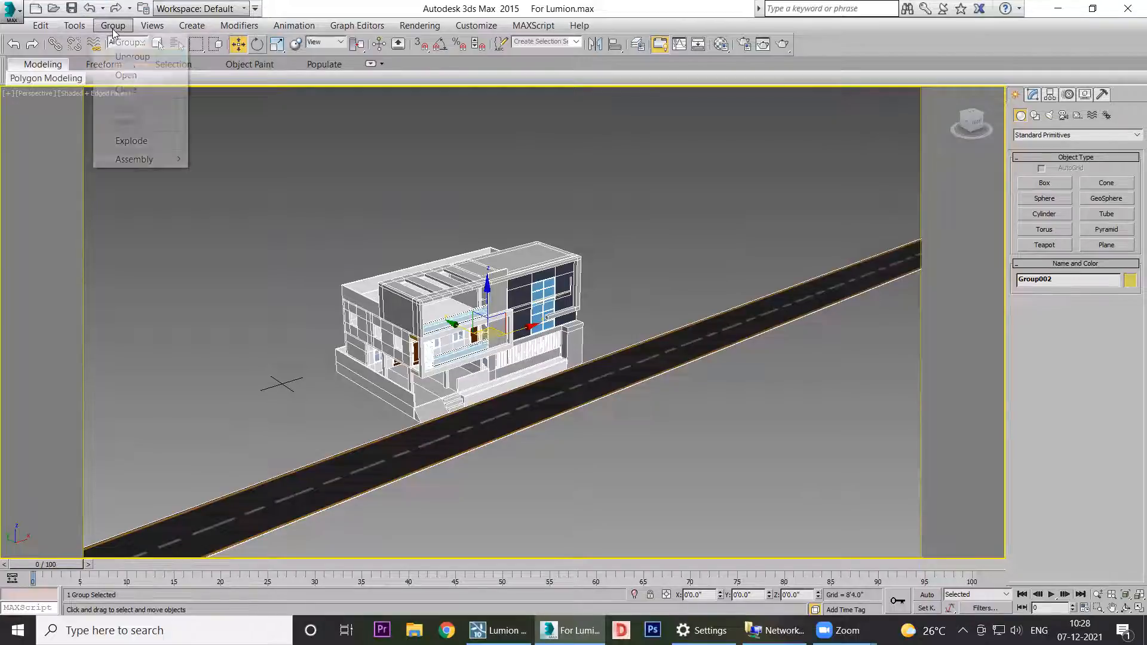
pyautogui.click(126, 75)
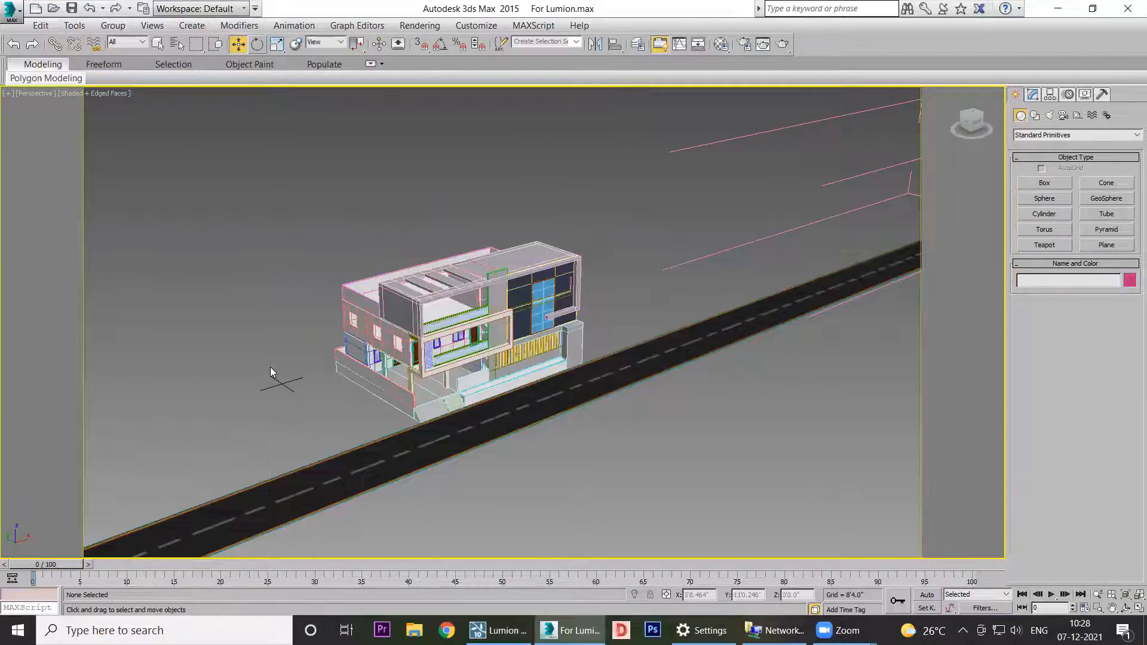
pyautogui.moveTo(268, 187); pyautogui.dragTo(456, 320)
pyautogui.moveTo(688, 511); pyautogui.dragTo(687, 512)
pyautogui.keyDown('alt'); pyautogui.moveTo(326, 544); pyautogui.dragTo(331, 553); pyautogui.keyUp('alt')
pyautogui.scroll(-6, 324, 354)
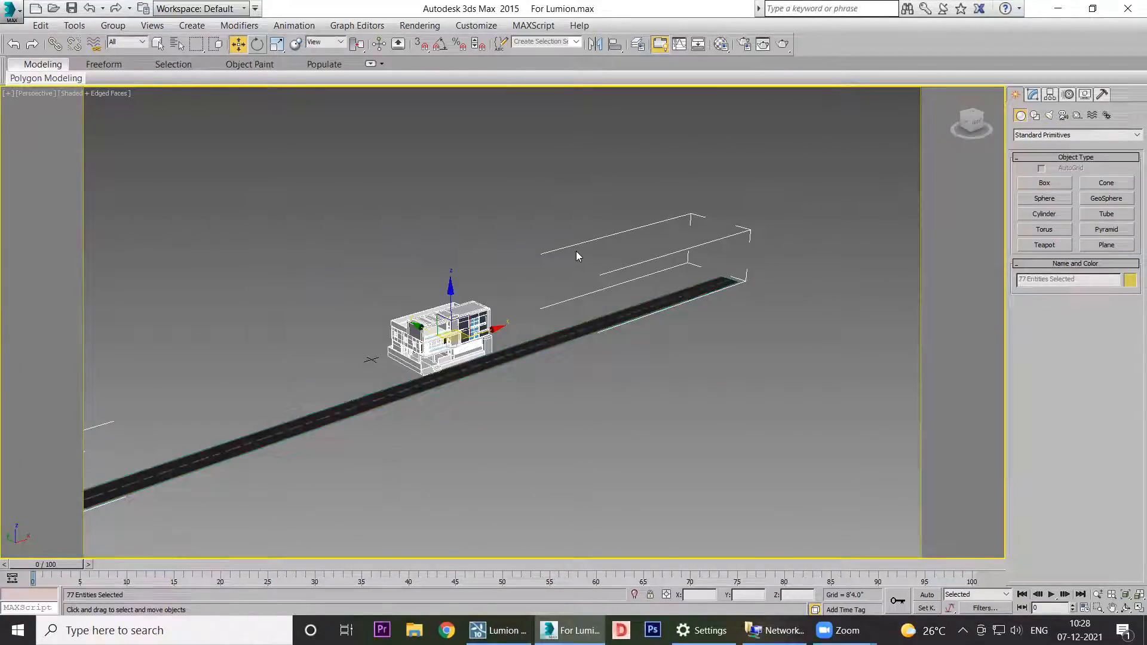
pyautogui.keyDown('alt'); pyautogui.moveTo(573, 160); pyautogui.dragTo(858, 448); pyautogui.keyUp('alt')
pyautogui.moveTo(361, 355); pyautogui.dragTo(530, 380, button='middle')
pyautogui.moveTo(584, 362)
pyautogui.mouseDown()
pyautogui.moveTo(411, 295)
pyautogui.moveTo(499, 319)
pyautogui.moveTo(561, 317)
pyautogui.moveTo(587, 355)
pyautogui.mouseUp()
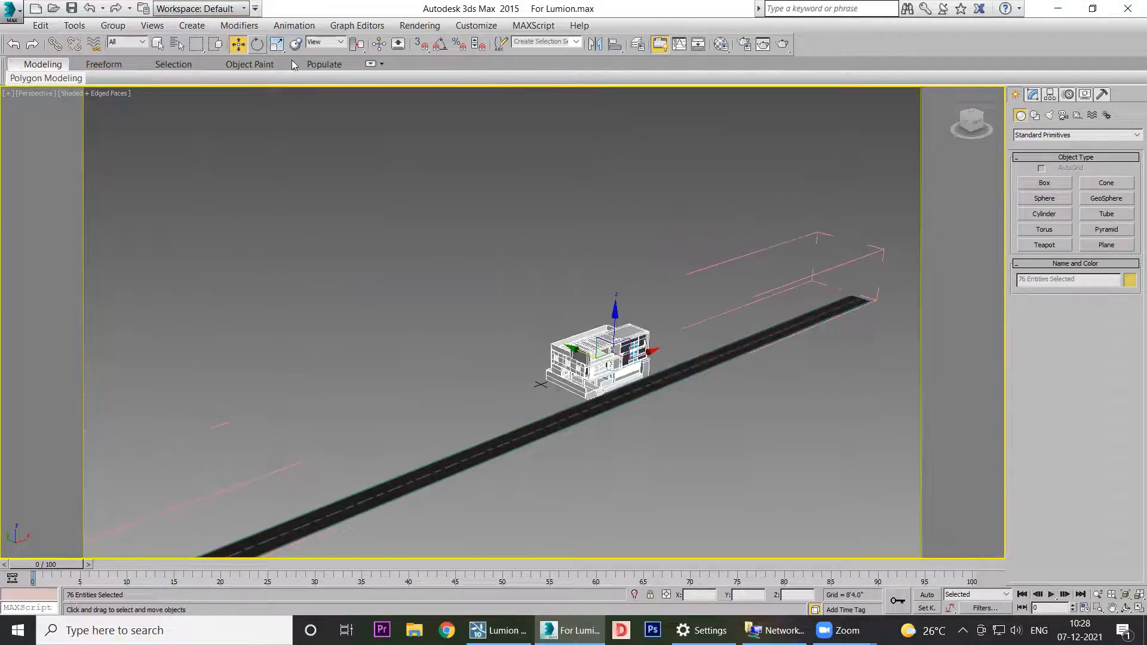
pyautogui.click(113, 25)
pyautogui.click(132, 141)
pyautogui.click(446, 339)
# Step: Select the whole house-and-road model, close its open group and explode it into separate objects
pyautogui.moveTo(591, 376); pyautogui.dragTo(464, 385, button='middle')
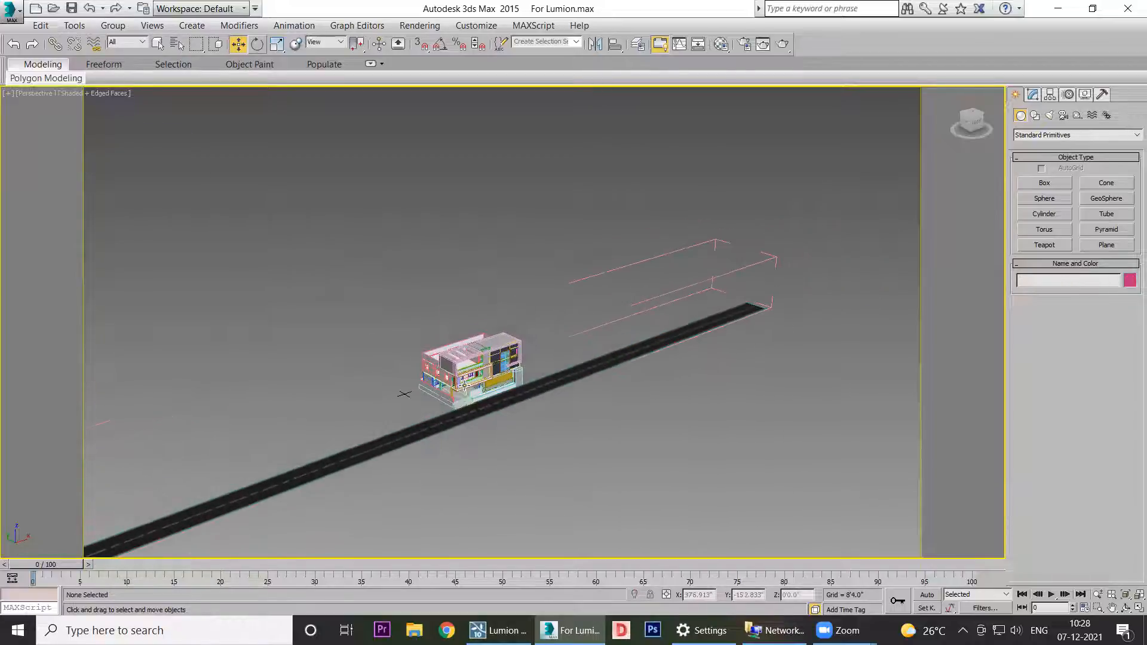
pyautogui.scroll(5, 418, 318)
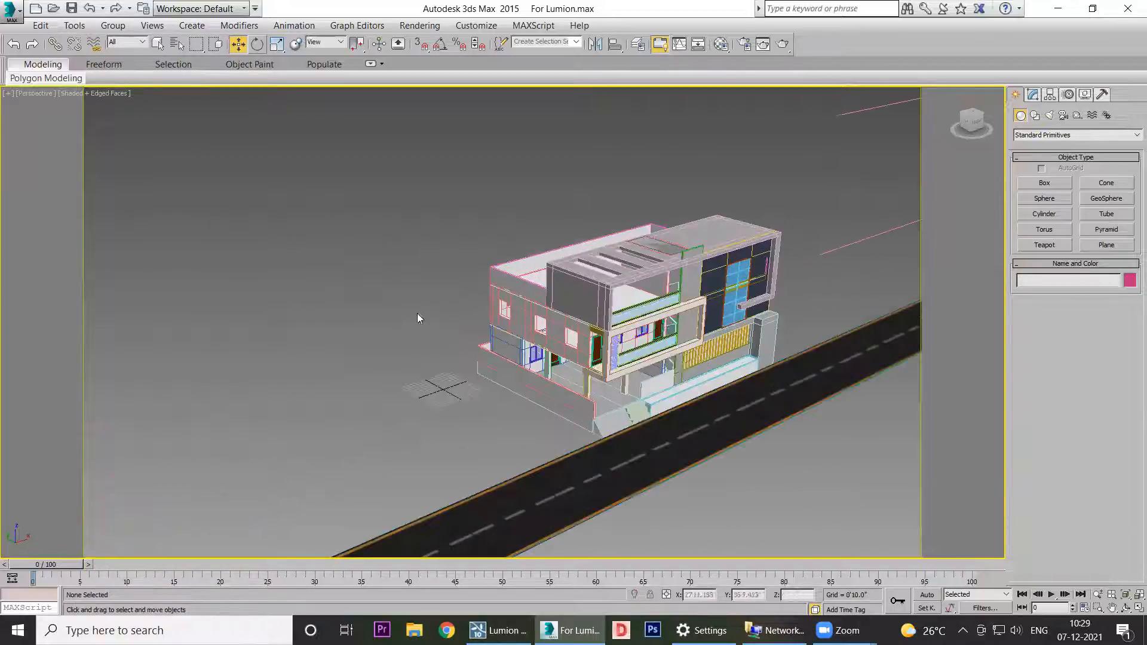
pyautogui.scroll(-4, 466, 289)
pyautogui.moveTo(404, 222); pyautogui.dragTo(747, 520)
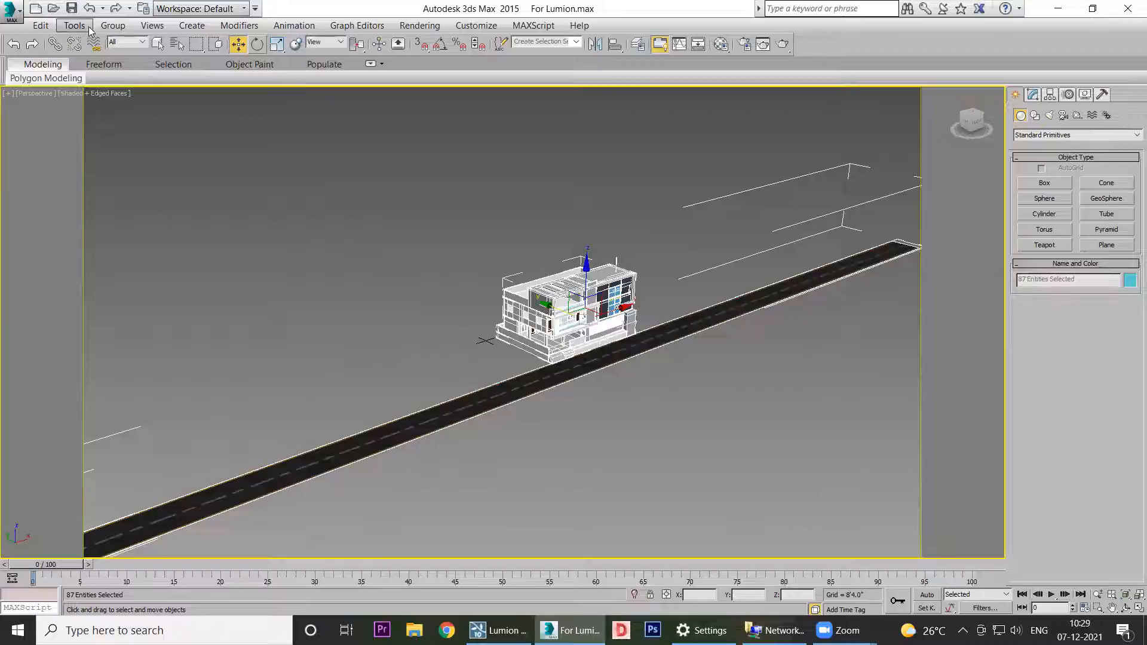
pyautogui.click(113, 25)
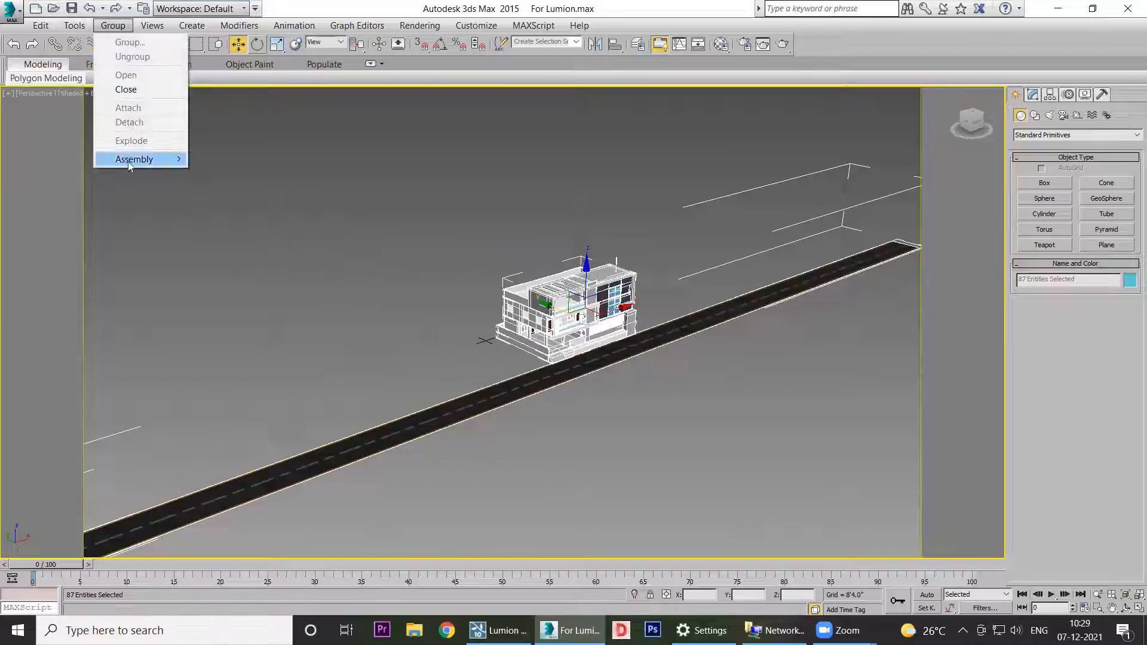
pyautogui.click(129, 89)
pyautogui.click(113, 27)
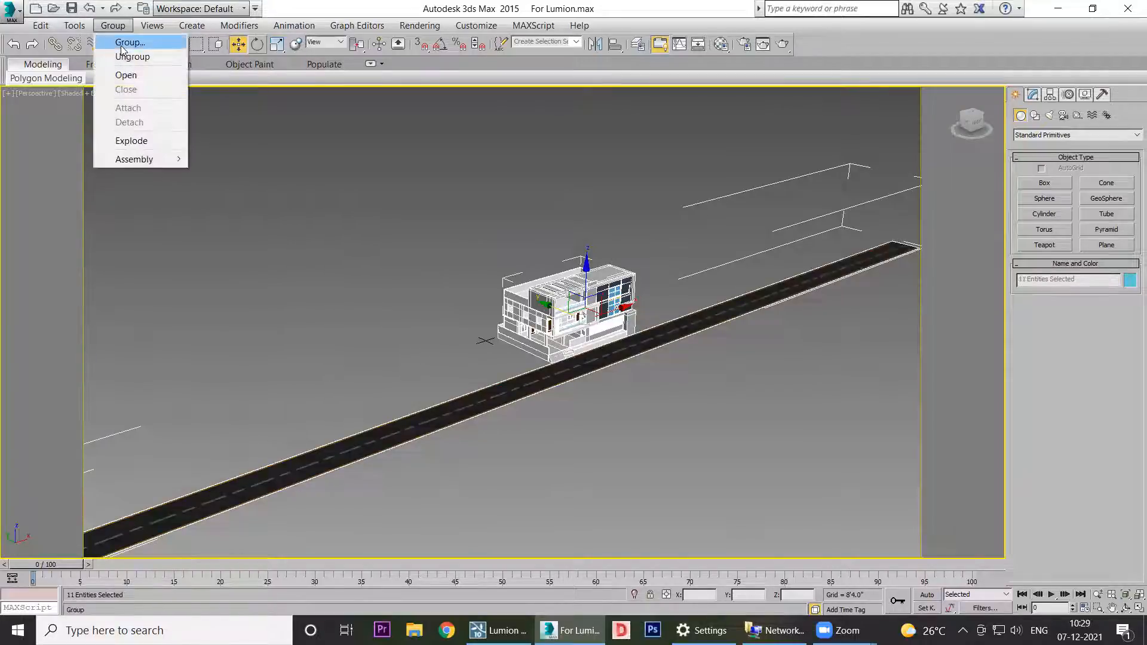
pyautogui.click(124, 142)
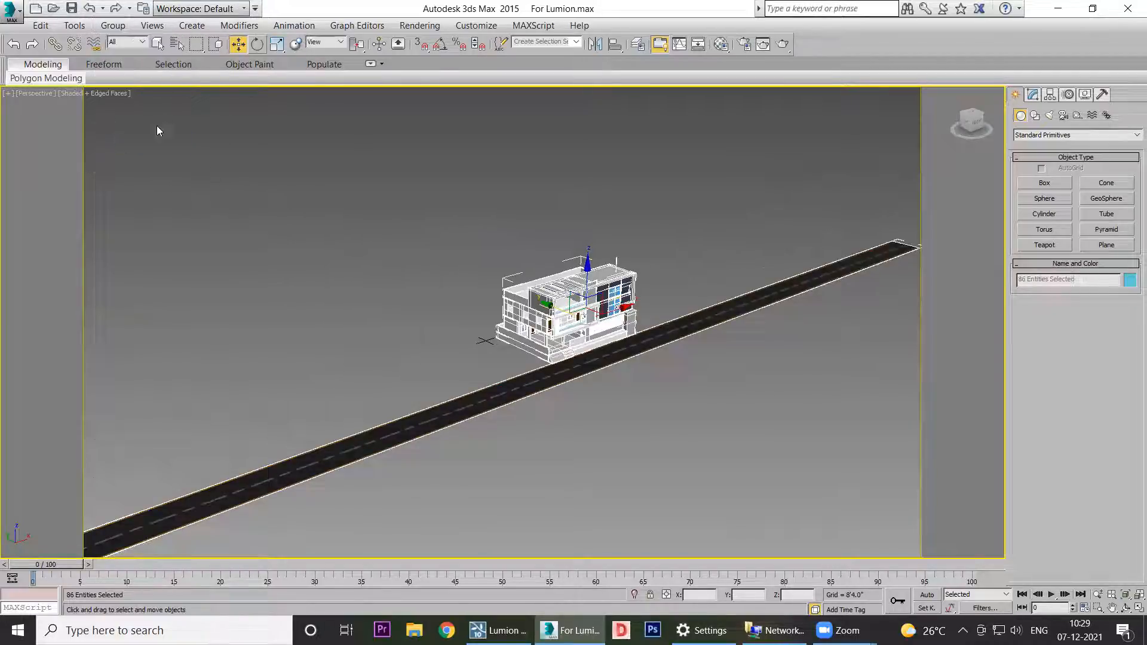
pyautogui.click(409, 331)
# Step: Group all the house parts without the road under the name Building, and delete the road
pyautogui.scroll(4, 597, 305)
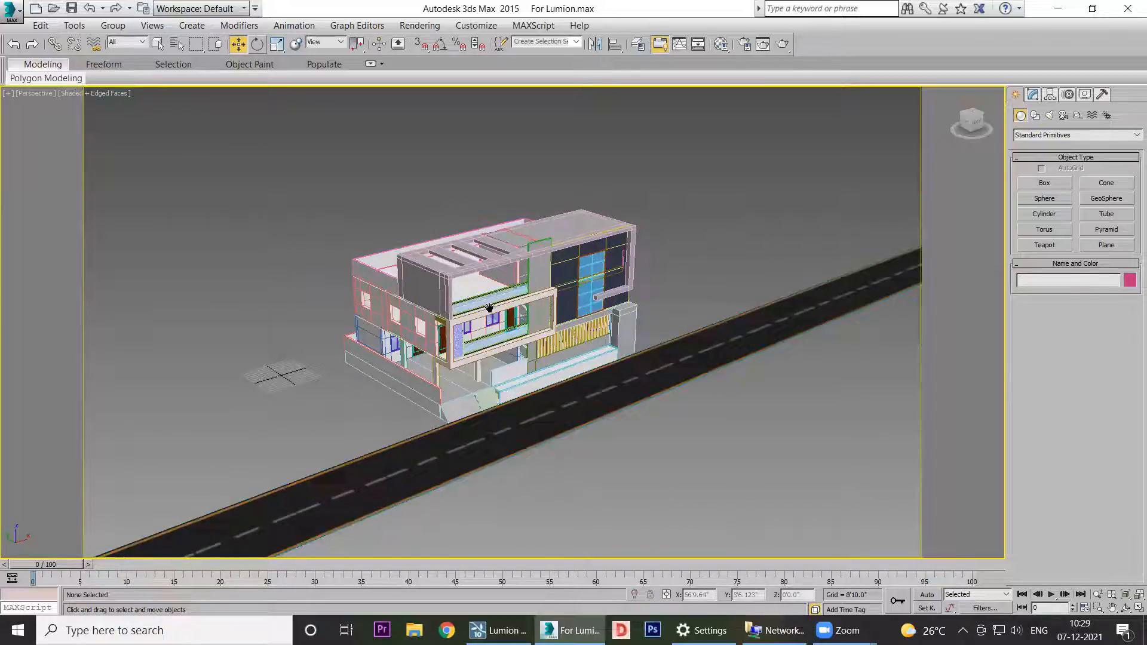
pyautogui.moveTo(703, 468); pyautogui.dragTo(729, 511)
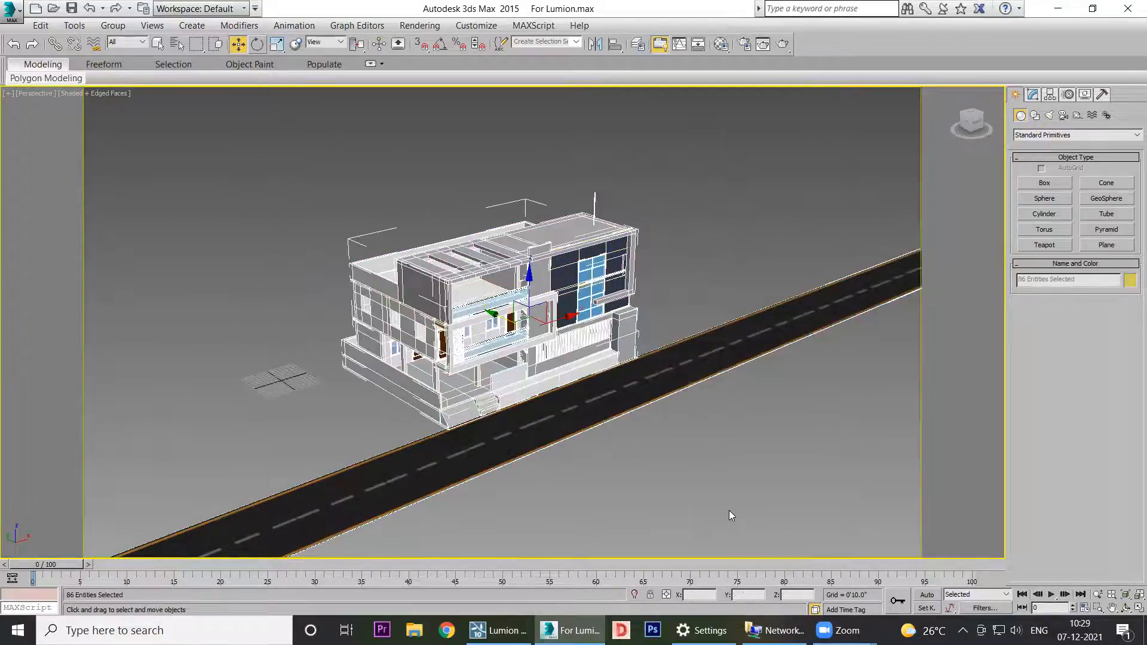
pyautogui.moveTo(245, 442); pyautogui.dragTo(399, 542)
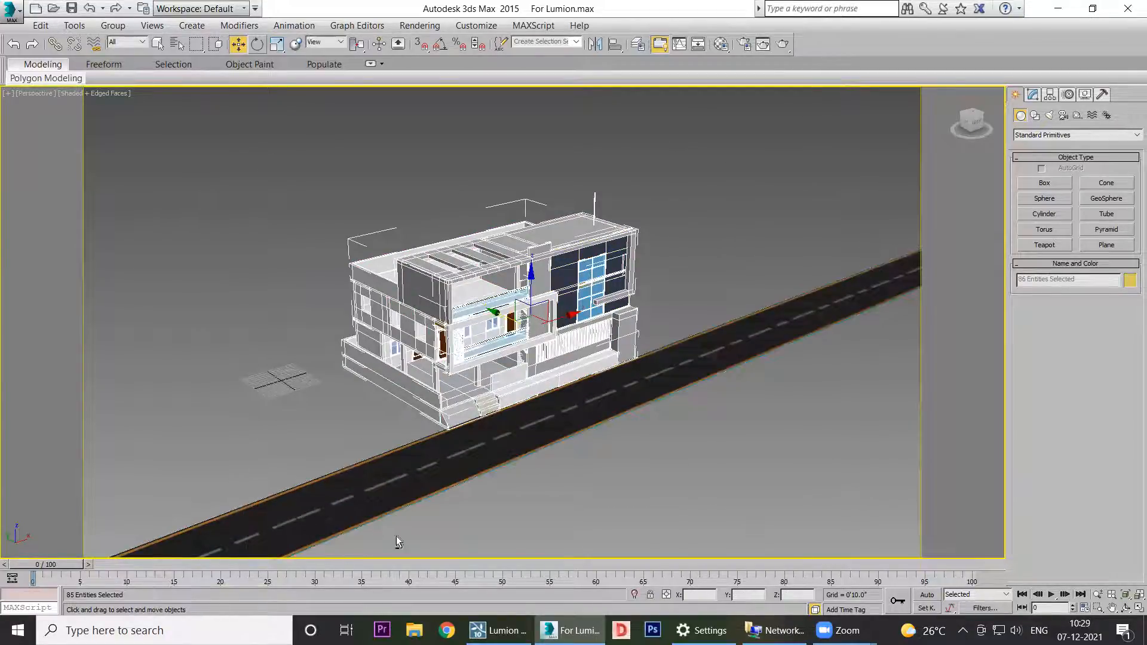
pyautogui.click(113, 26)
pyautogui.click(117, 41)
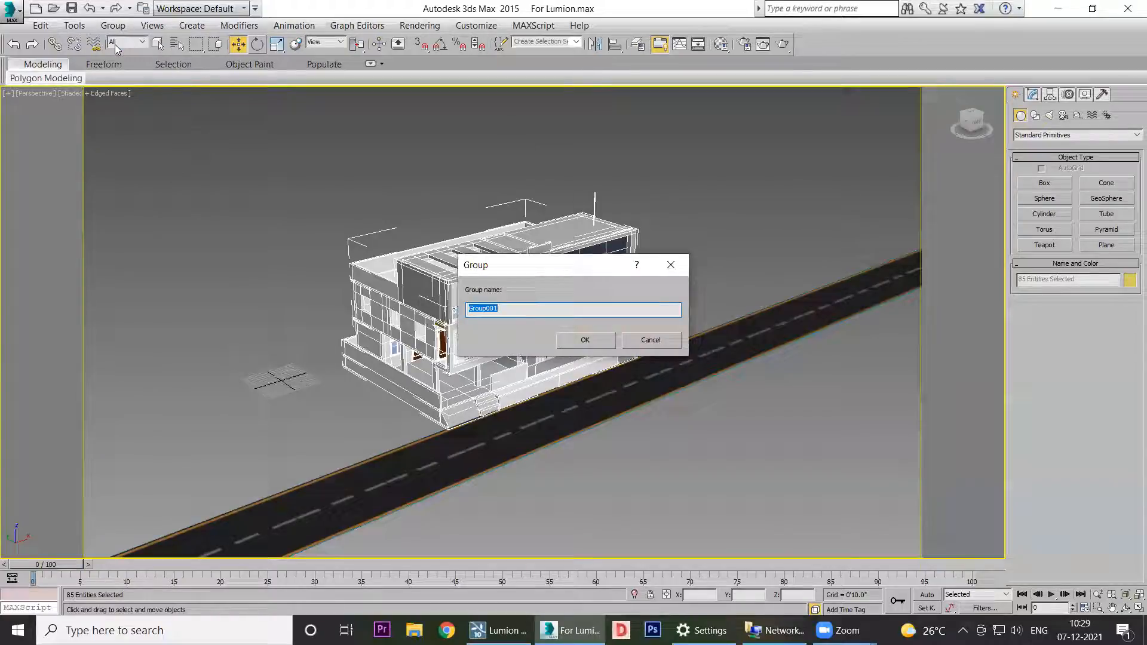
pyautogui.write('By')
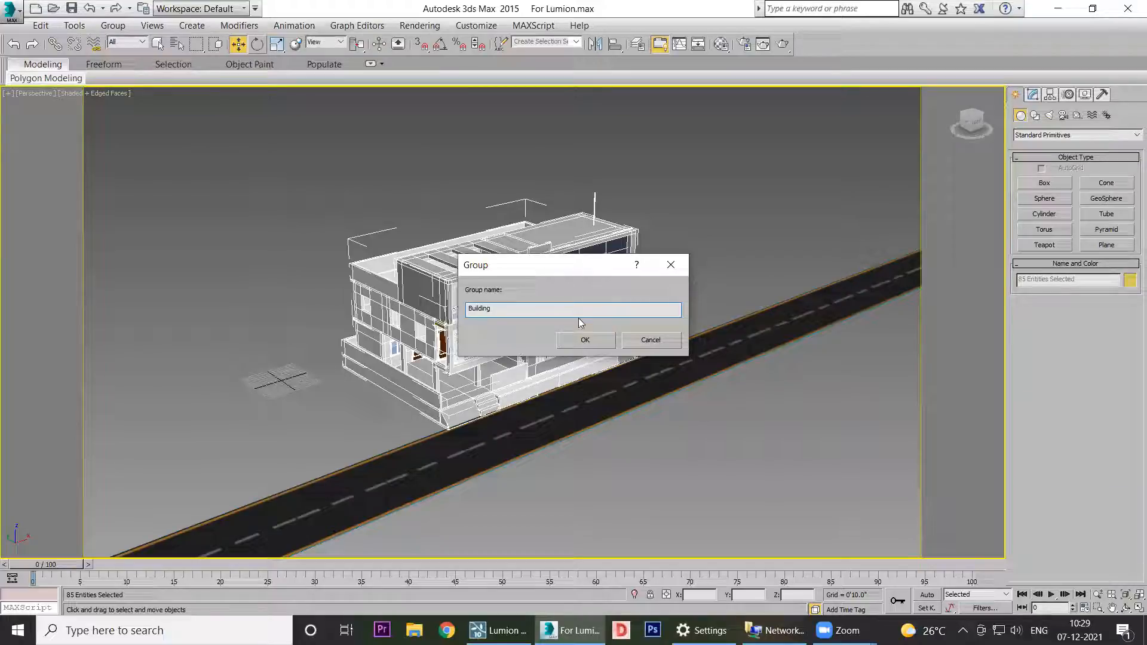
pyautogui.click(576, 339)
pyautogui.click(441, 469)
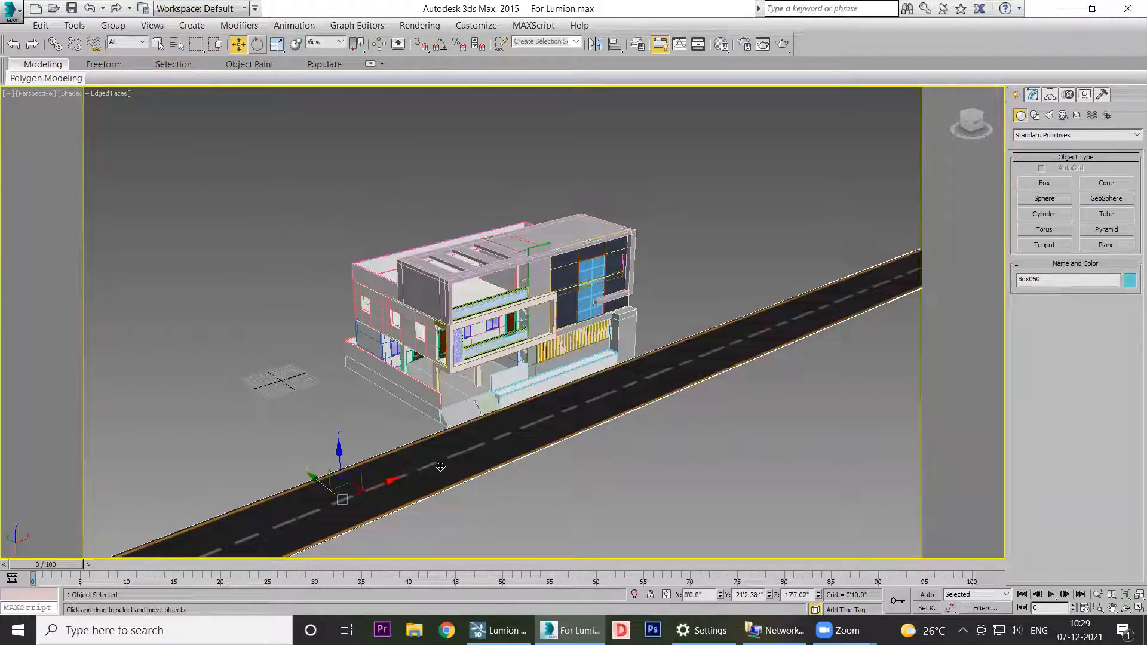
pyautogui.press('Delete')
# Step: Set the Building group's absolute world X and Y positions to 0 in the Move Transform Type-In
pyautogui.click(441, 282)
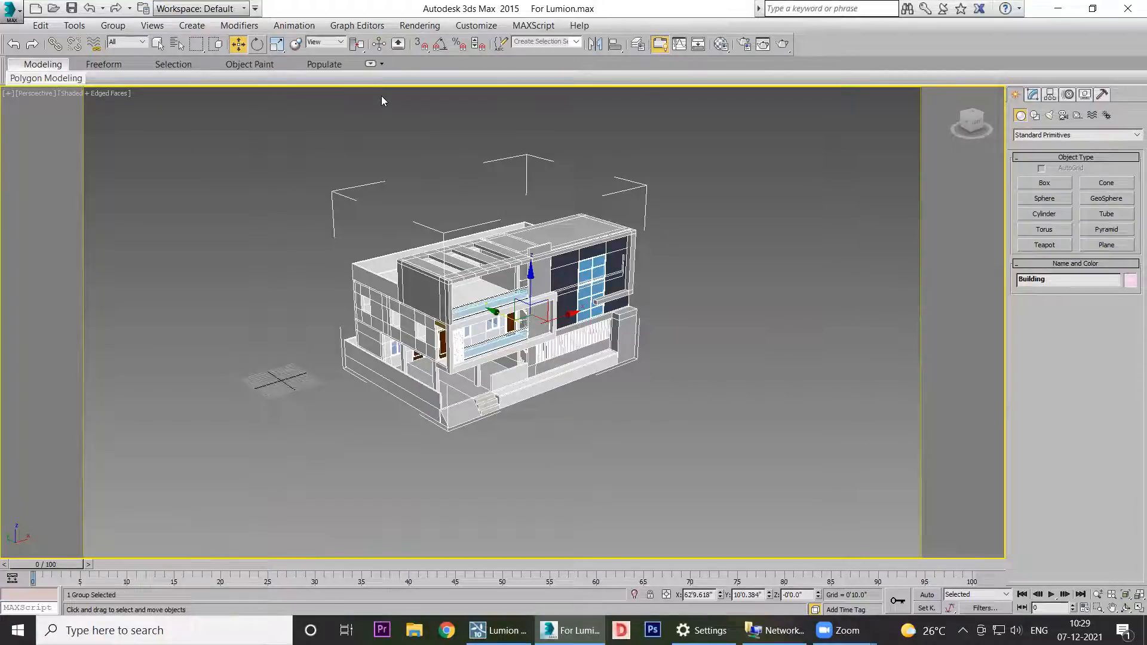
pyautogui.press('F12')
pyautogui.rightClick(495, 151)
pyautogui.rightClick(494, 167)
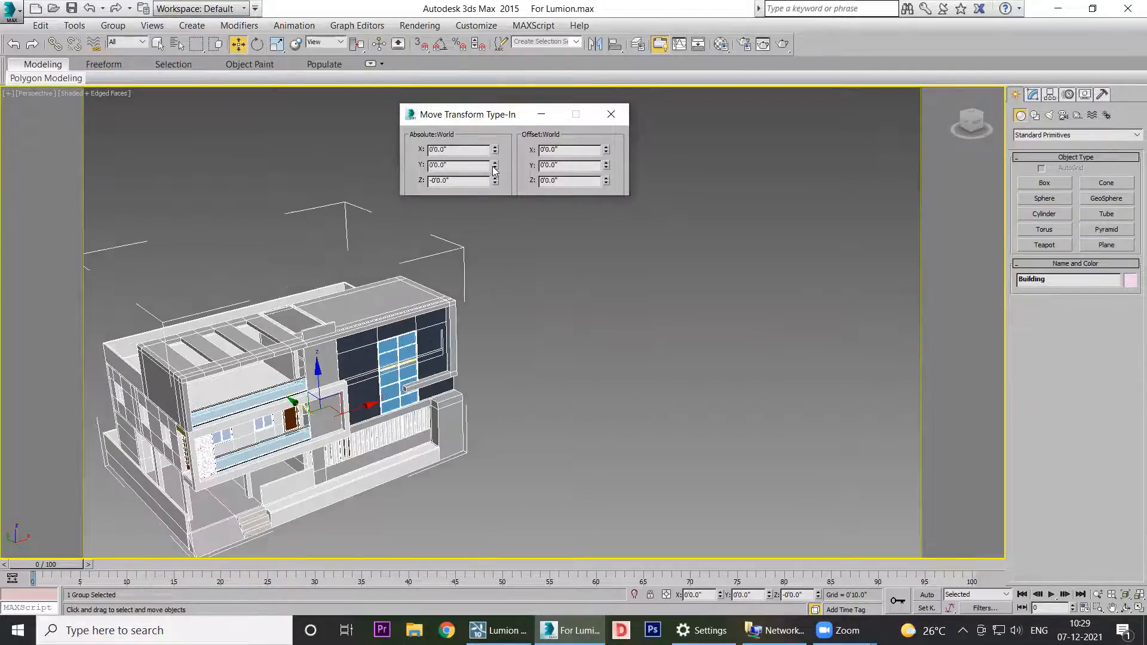
pyautogui.click(611, 114)
pyautogui.moveTo(423, 449); pyautogui.dragTo(594, 360, button='middle')
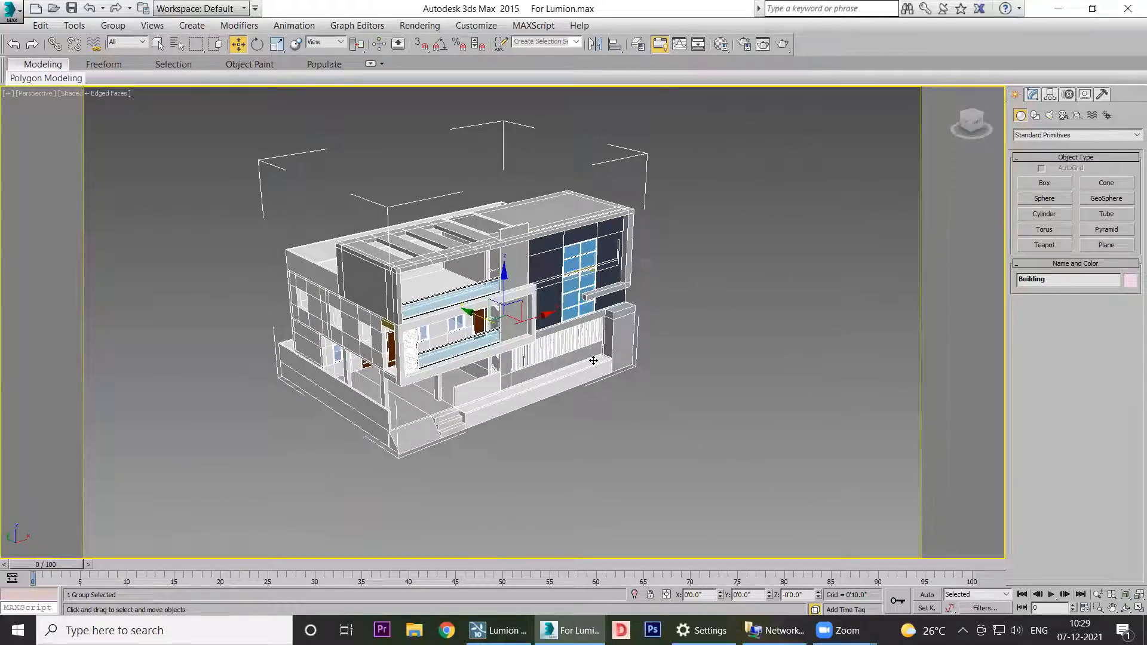
# Step: Raise the Building group in the front view to Z about 17'7" so its base rests on the ground line
pyautogui.press('t')
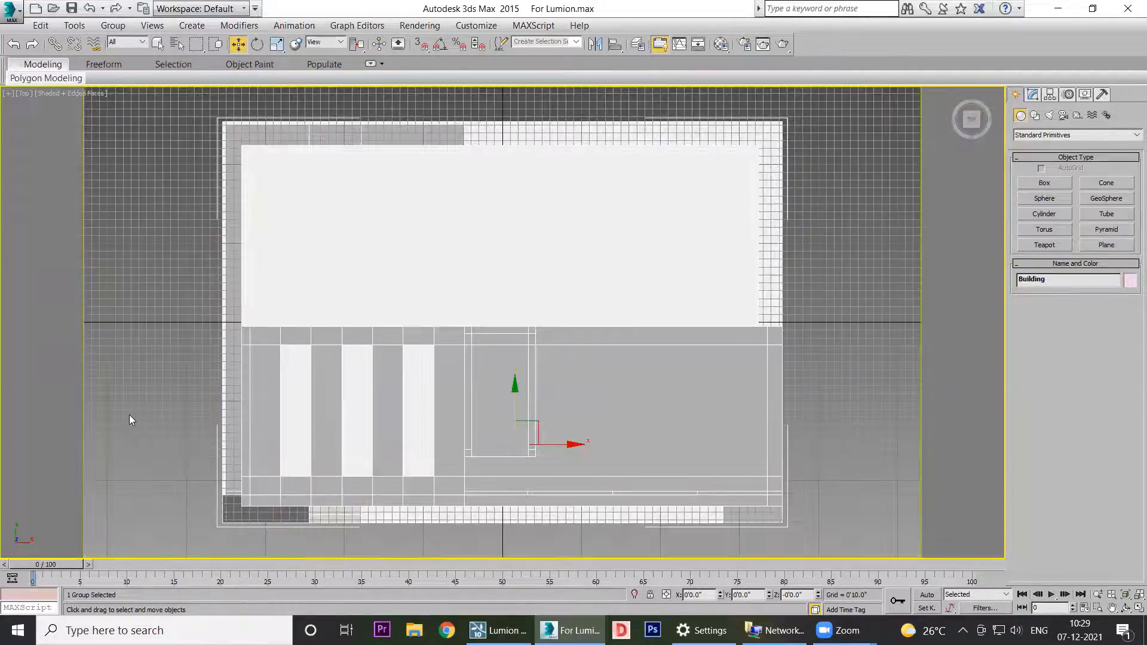
pyautogui.press('f')
pyautogui.moveTo(253, 480); pyautogui.dragTo(428, 375, button='middle')
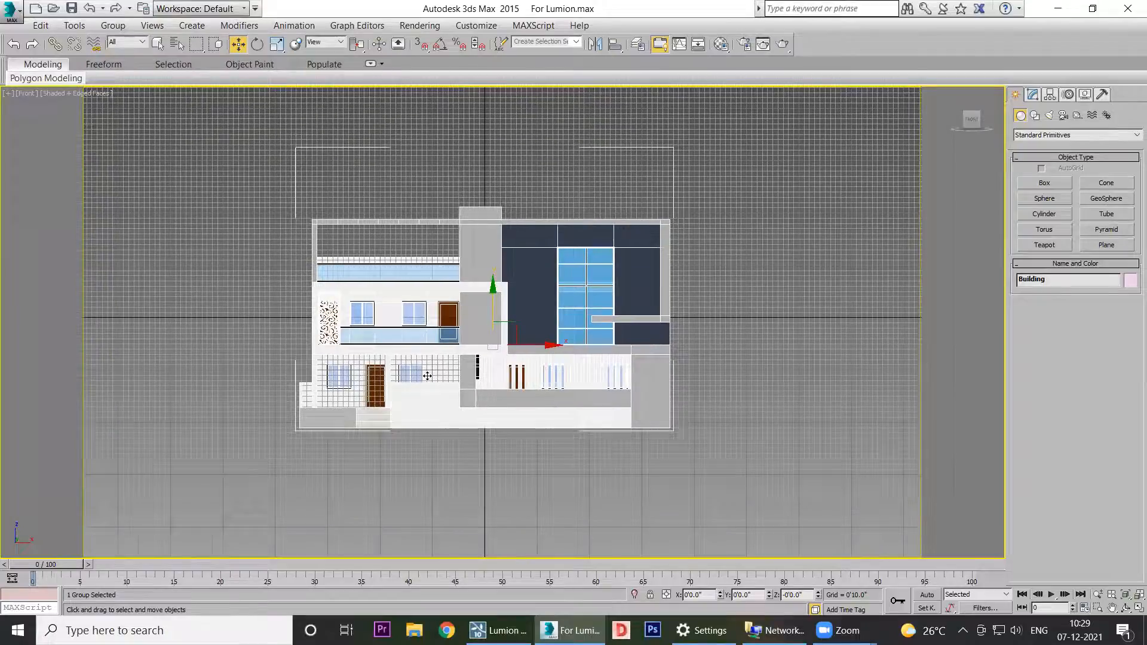
pyautogui.scroll(3, 428, 376)
pyautogui.moveTo(485, 344); pyautogui.dragTo(451, 187)
pyautogui.moveTo(467, 324); pyautogui.dragTo(472, 395, button='middle')
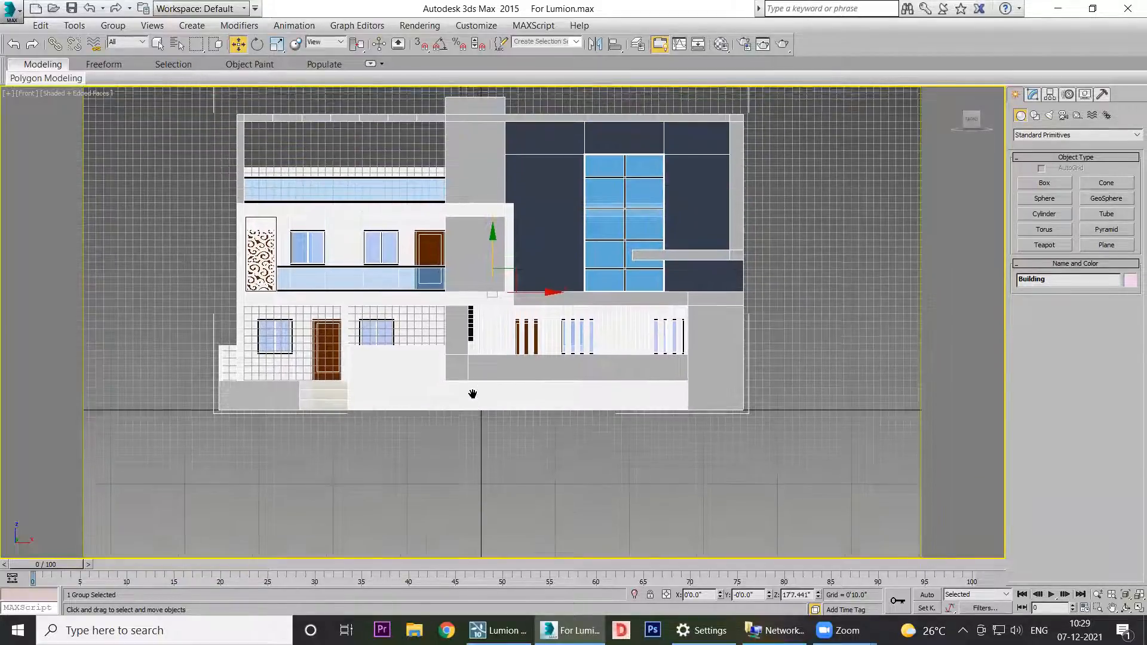
pyautogui.scroll(-2, 472, 396)
pyautogui.press('p')
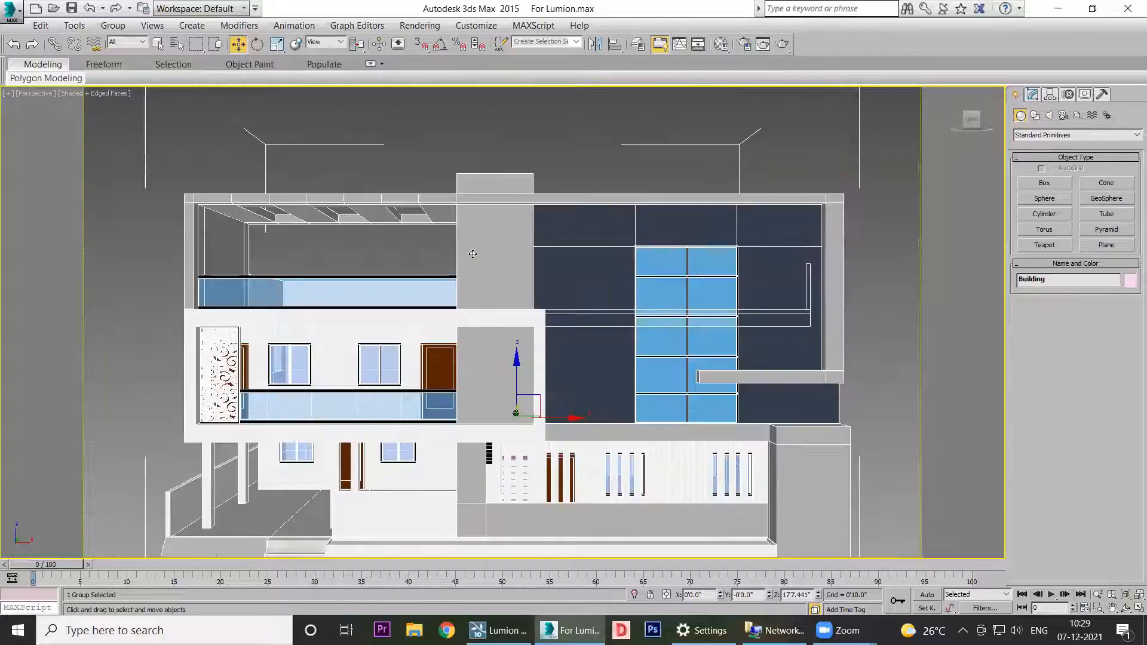
pyautogui.click(1127, 608)
pyautogui.moveTo(442, 353); pyautogui.dragTo(493, 369)
pyautogui.scroll(-5, 493, 368)
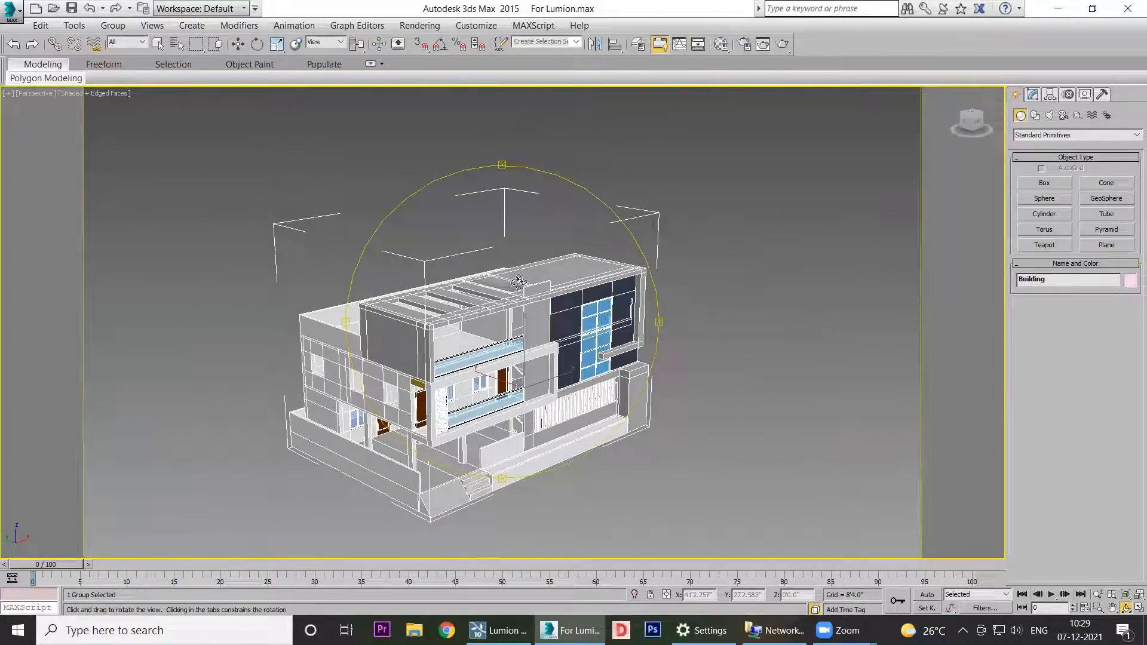
# Step: Save the scene as a new file named For Lumion01.max on drive F
pyautogui.click(9, 13)
pyautogui.click(43, 184)
pyautogui.click(193, 540)
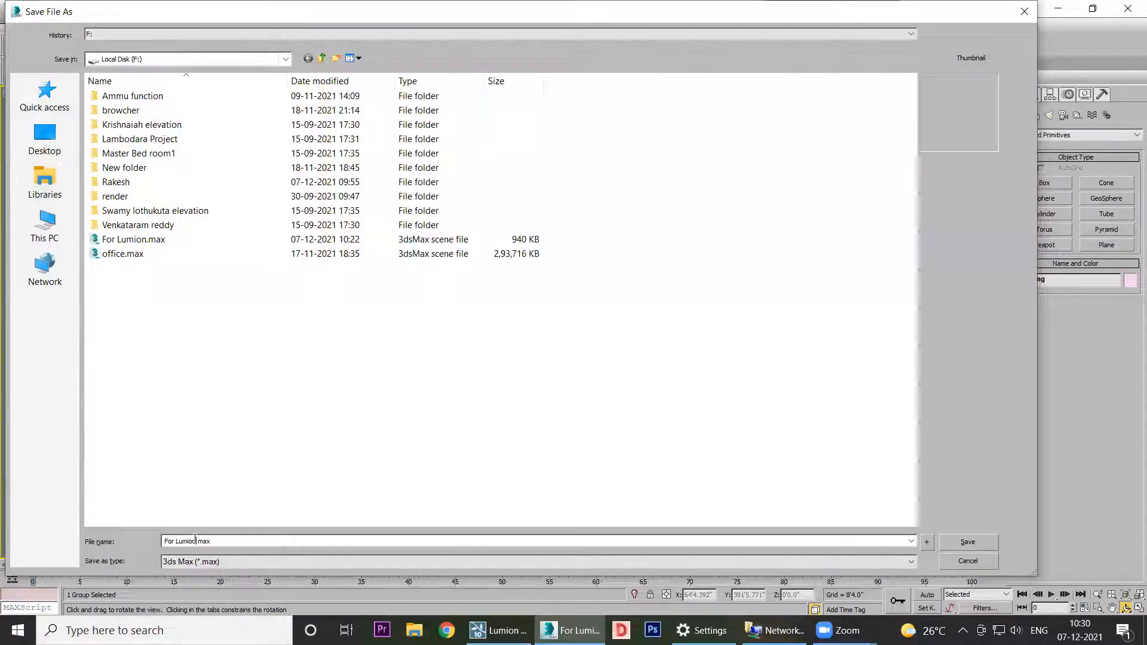
pyautogui.write('01')
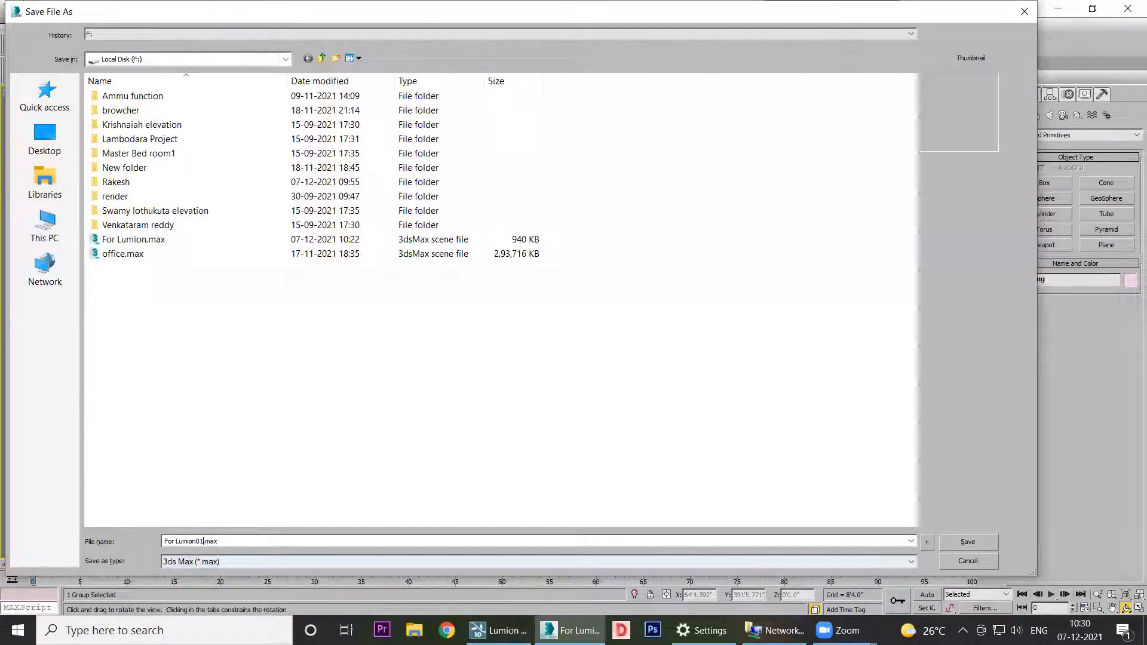
pyautogui.click(968, 542)
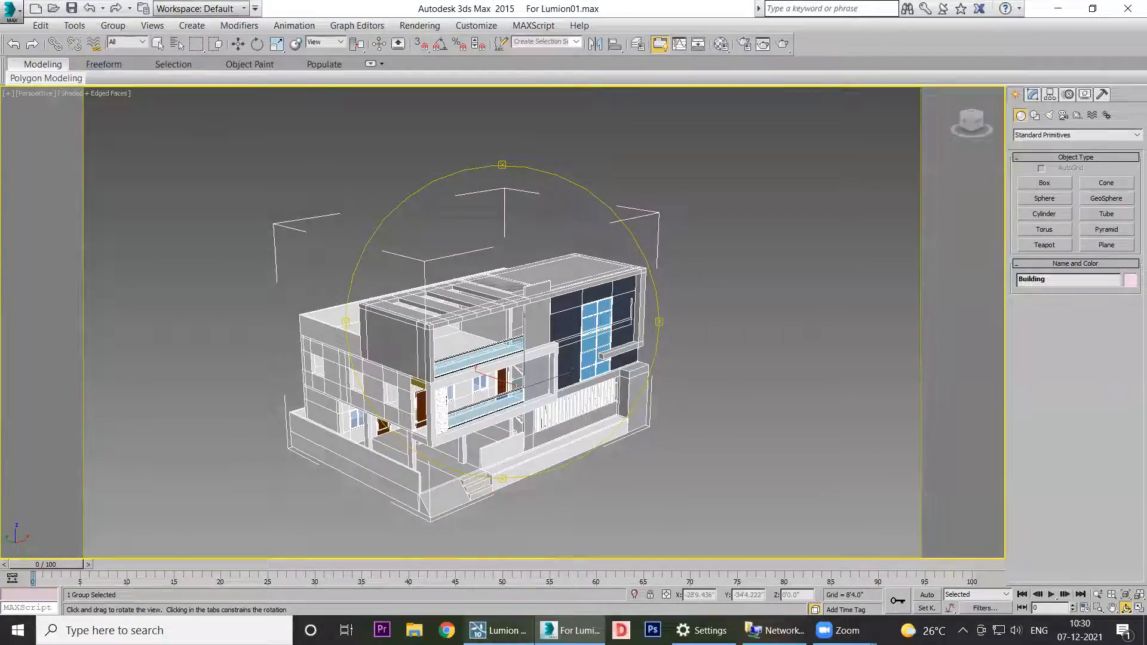
# Step: Switch to Lumion and import For Lumion01.max as a new model in the Main category with edges and lines off
pyautogui.click(496, 635)
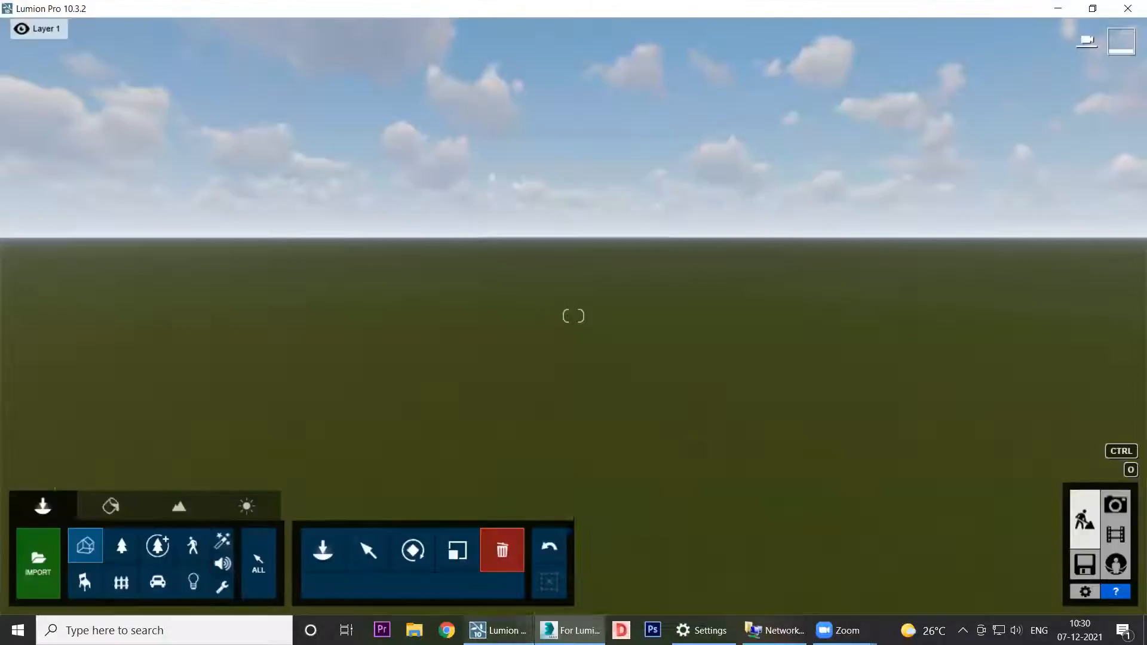
pyautogui.click(50, 556)
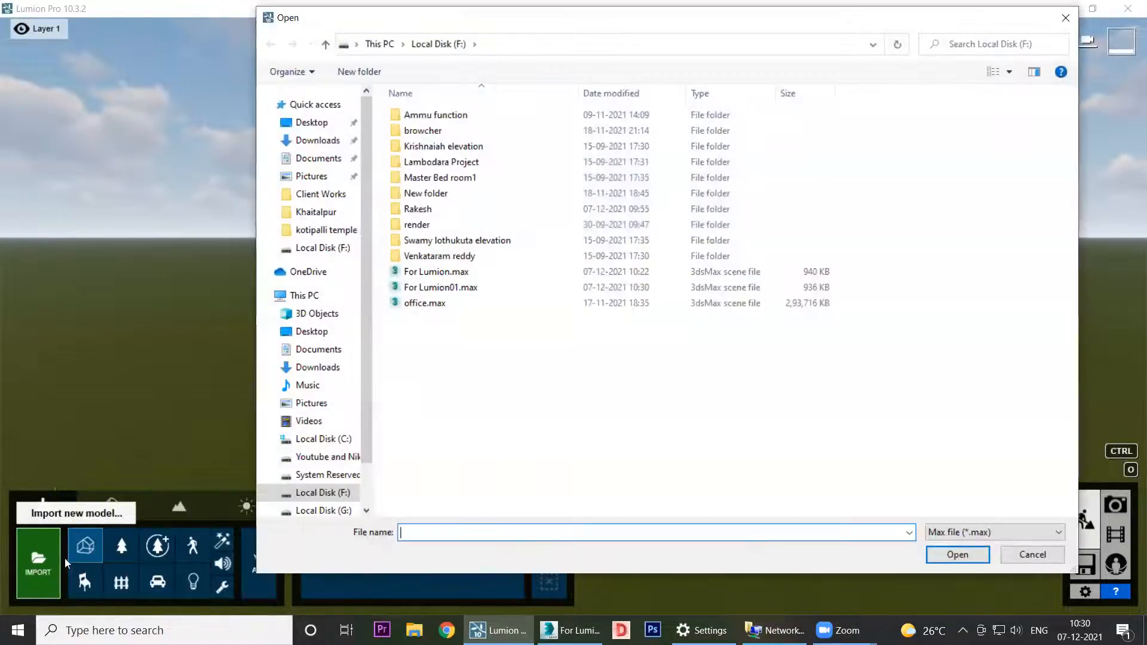
pyautogui.click(462, 289)
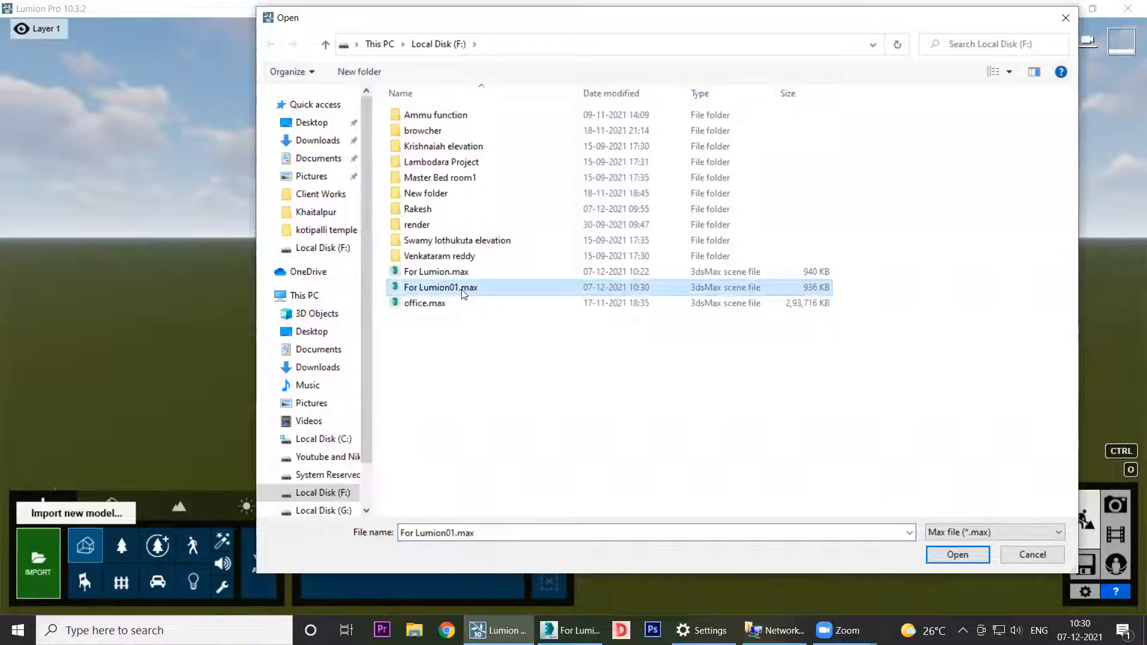
pyautogui.click(941, 553)
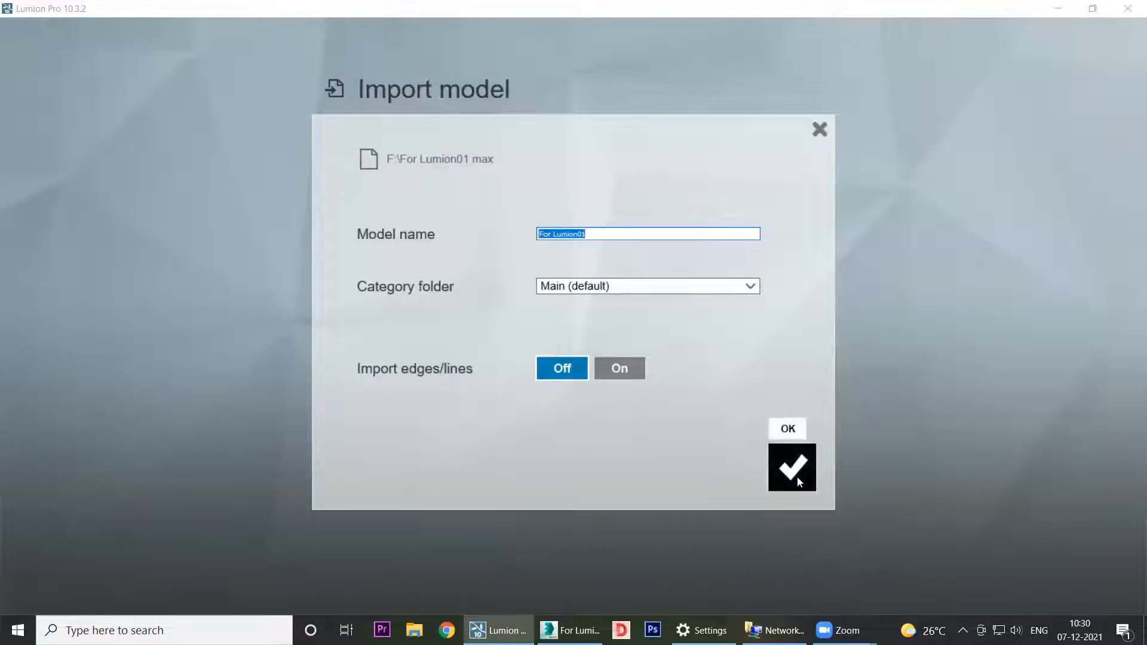
pyautogui.click(798, 477)
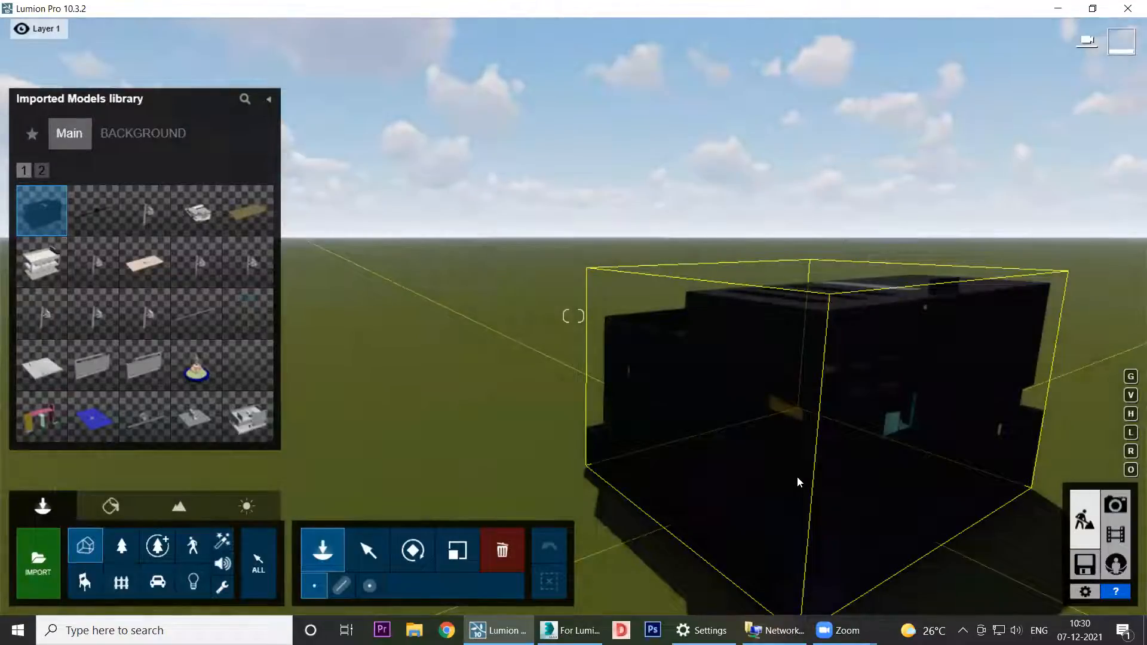
# Step: Place the For Lumion01 model on the grass and activate the Select tool
pyautogui.scroll(-5, 797, 477)
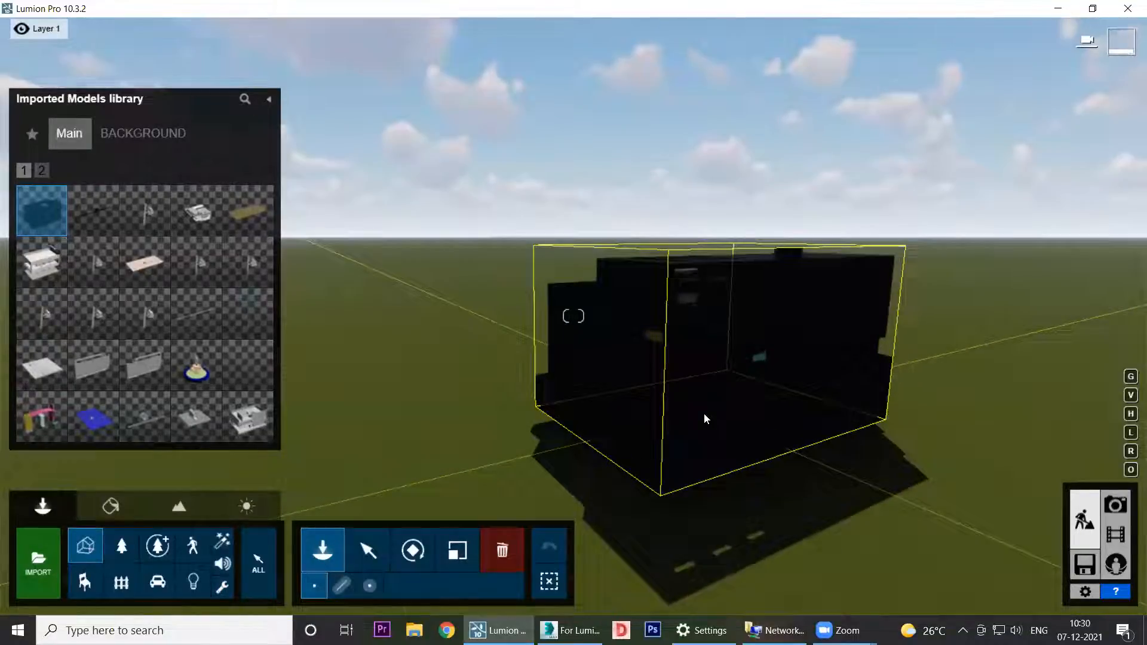
pyautogui.click(704, 414)
pyautogui.click(366, 557)
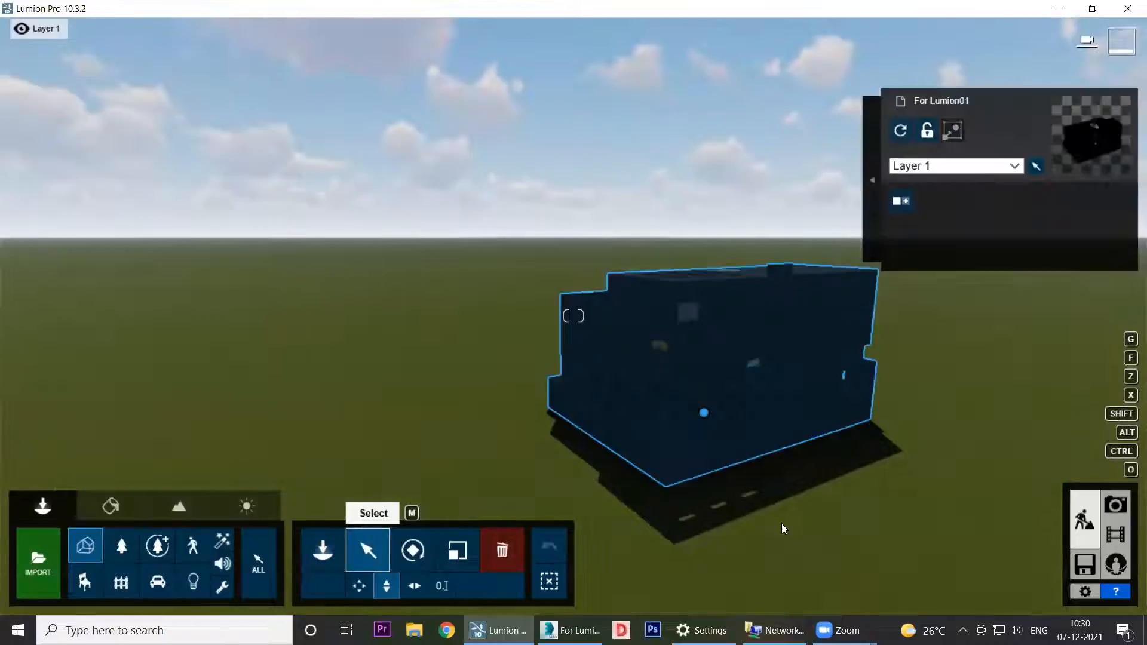
# Step: Examine the placed house from the side and the front to check how it sits on the grass
pyautogui.scroll(4, 791, 443)
pyautogui.moveTo(790, 442); pyautogui.dragTo(633, 435, button='right')
pyautogui.press('d')
pyautogui.press('d')
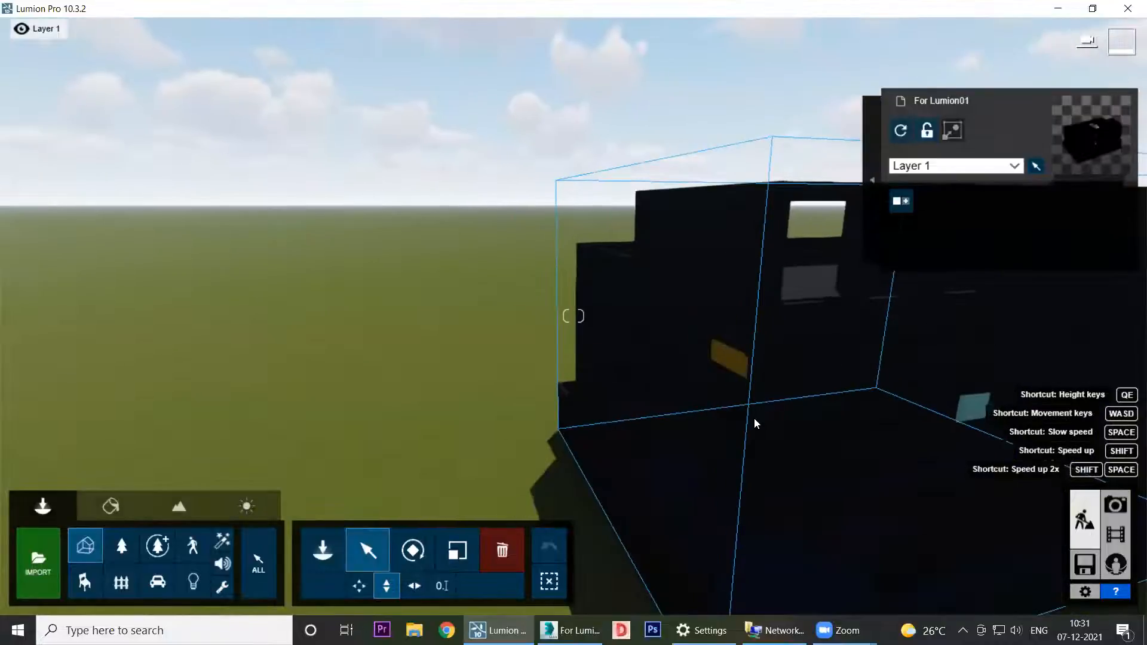
pyautogui.press('d')
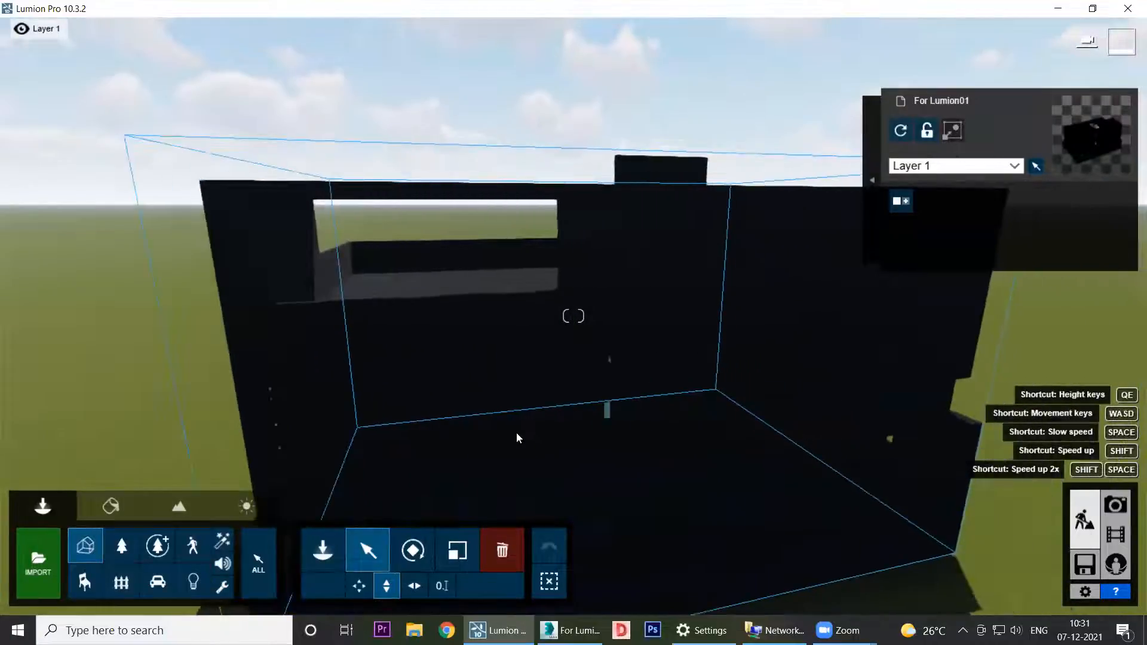
pyautogui.press('d')
pyautogui.moveTo(591, 335); pyautogui.dragTo(505, 399, button='right')
pyautogui.press('s')
pyautogui.press('w')
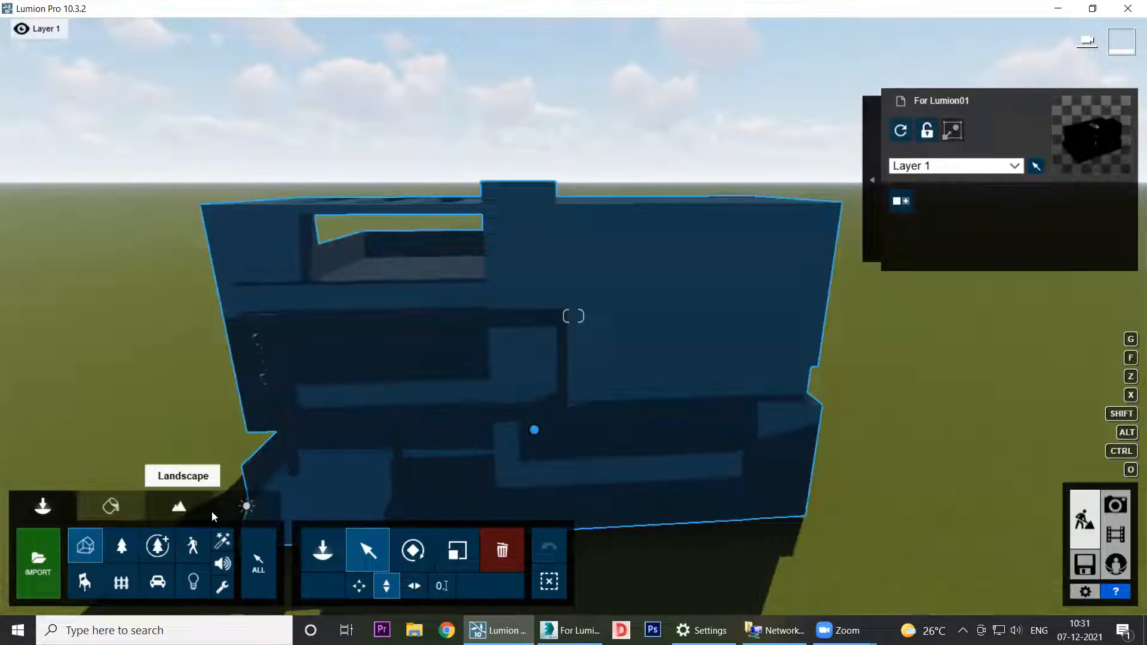
# Step: Turn the sun direction to the south so that light falls on the house's front
pyautogui.click(247, 506)
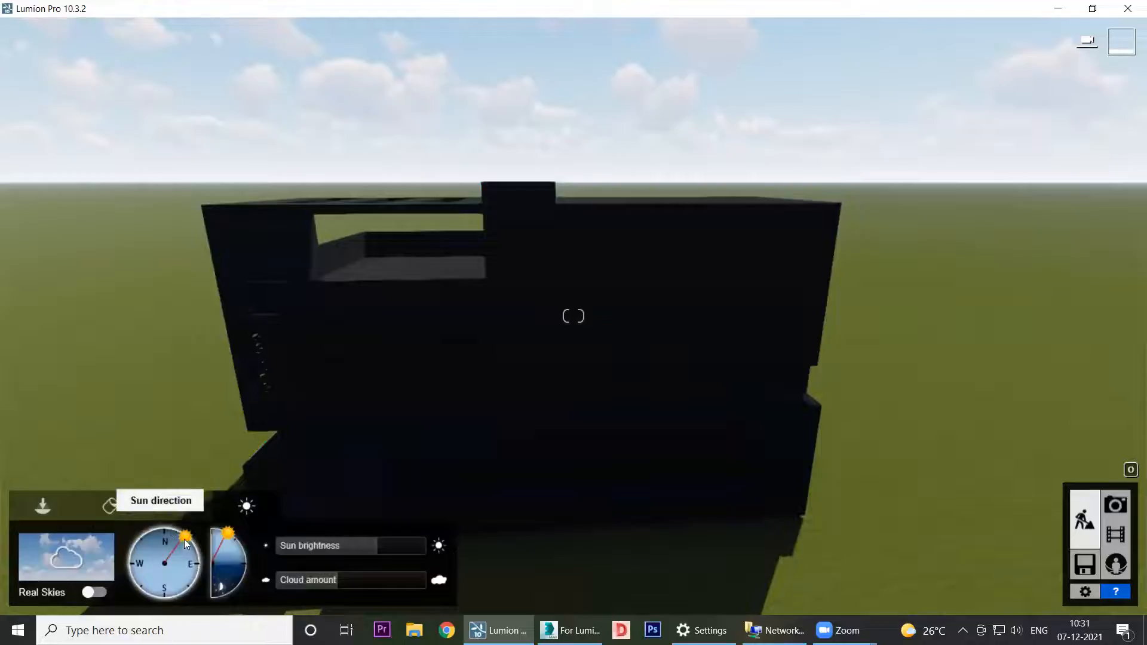
pyautogui.moveTo(186, 541)
pyautogui.mouseDown()
pyautogui.moveTo(191, 581)
pyautogui.moveTo(166, 596)
pyautogui.moveTo(191, 583)
pyautogui.moveTo(178, 549)
pyautogui.moveTo(139, 547)
pyautogui.moveTo(133, 571)
pyautogui.moveTo(160, 595)
pyautogui.moveTo(173, 594)
pyautogui.moveTo(145, 578)
pyautogui.moveTo(159, 539)
pyautogui.moveTo(202, 552)
pyautogui.moveTo(171, 585)
pyautogui.mouseUp()
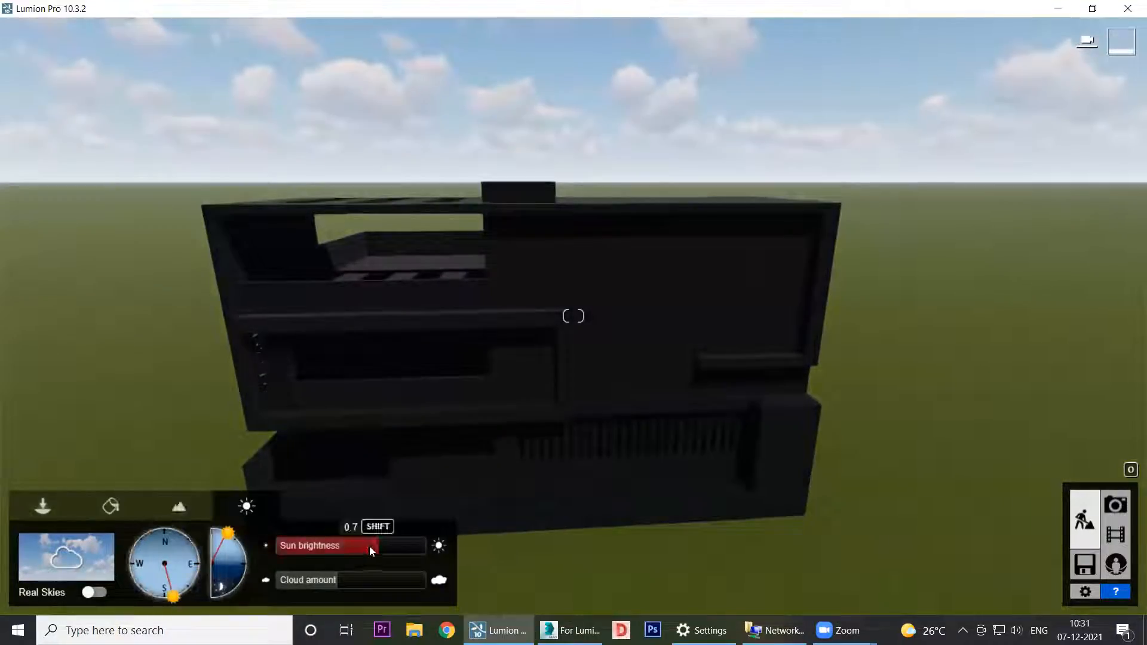
# Step: Raise the sun brightness to about 0.7 and check the light on the house's front
pyautogui.moveTo(372, 545)
pyautogui.mouseDown()
pyautogui.moveTo(428, 551)
pyautogui.moveTo(386, 548)
pyautogui.mouseUp()
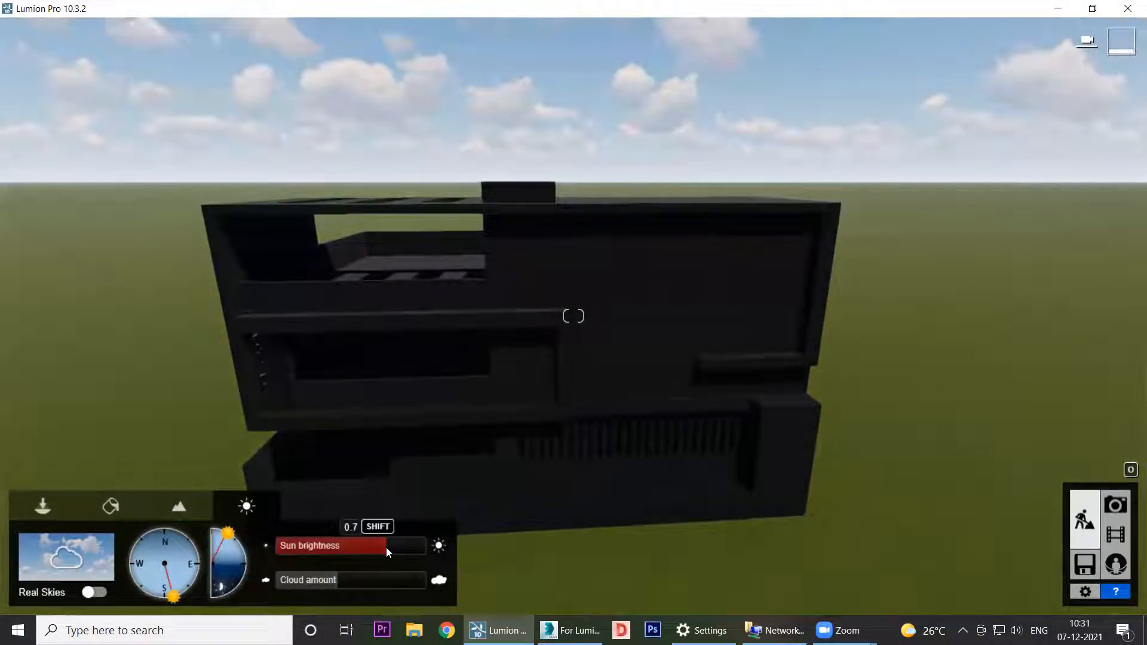
pyautogui.moveTo(260, 364); pyautogui.dragTo(373, 366, button='right')
pyautogui.press('a')
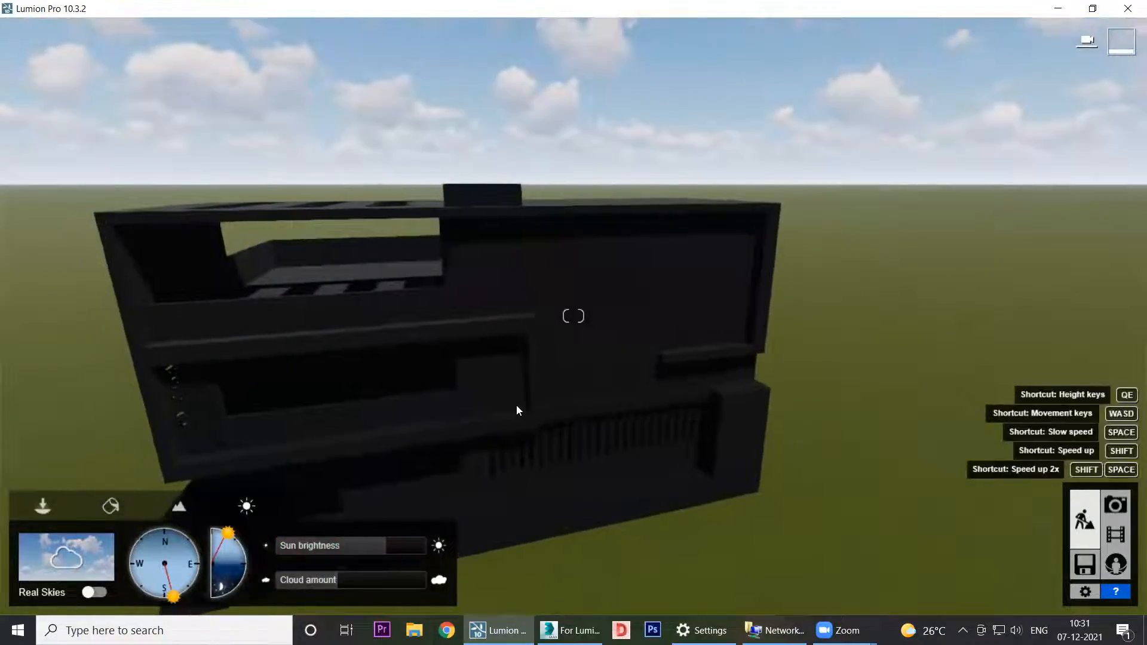
pyautogui.press('a')
pyautogui.moveTo(514, 407); pyautogui.dragTo(525, 371, button='right')
pyautogui.press('d')
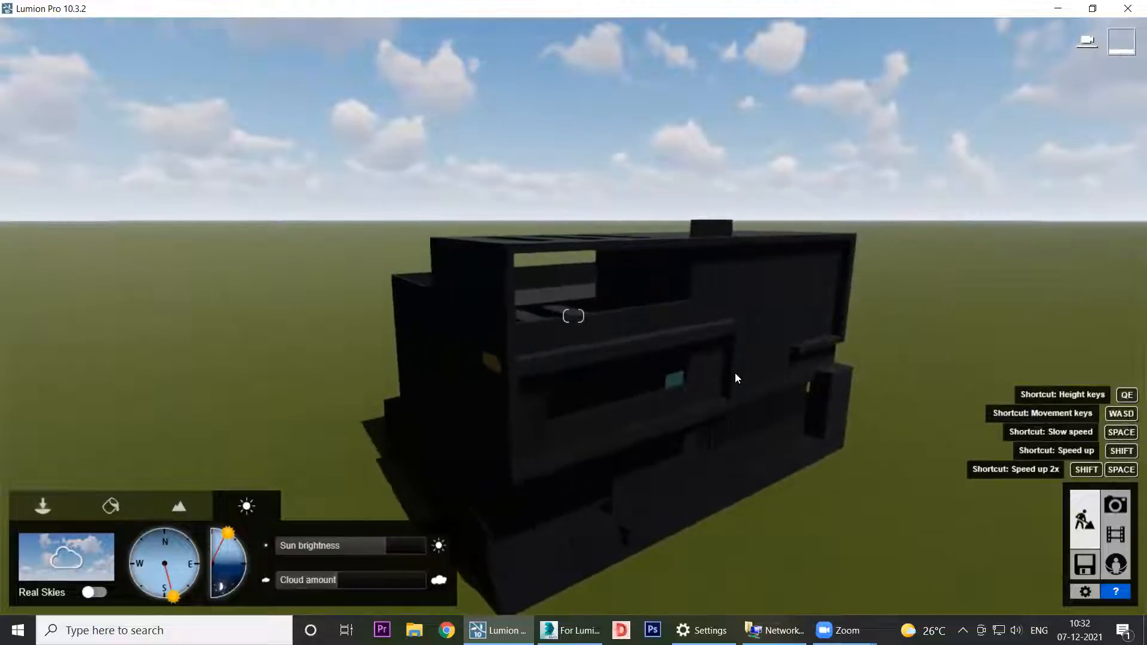
pyautogui.press('a')
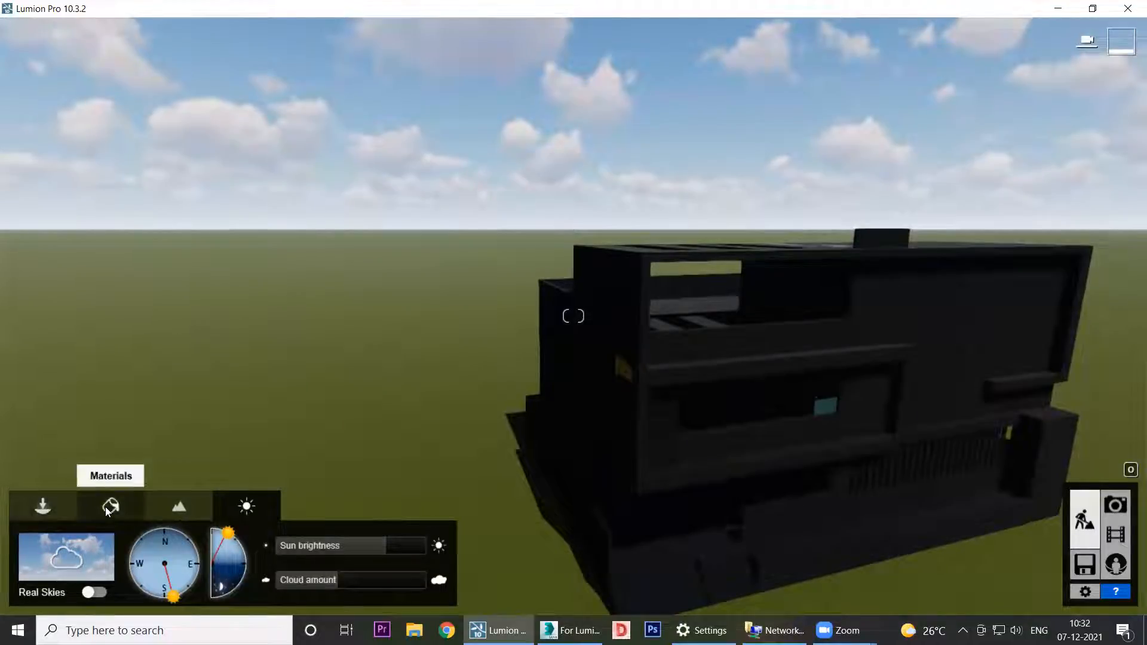
# Step: Compare picking the whole house as an object with picking its individual surfaces as materials
pyautogui.click(45, 505)
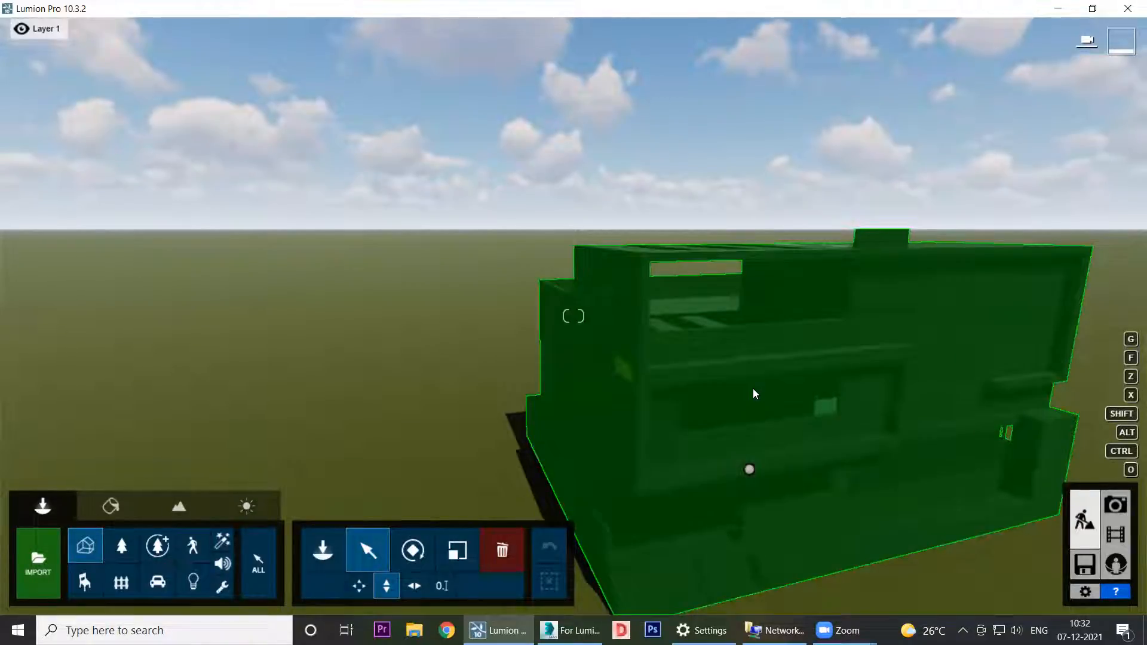
pyautogui.click(102, 509)
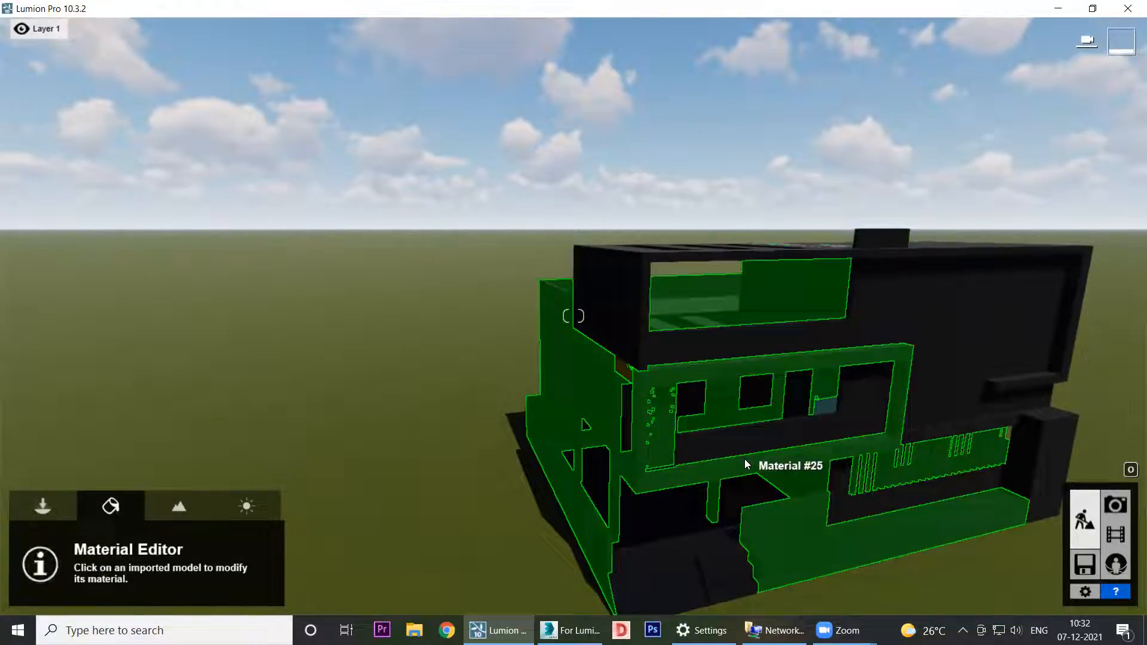
pyautogui.press('d')
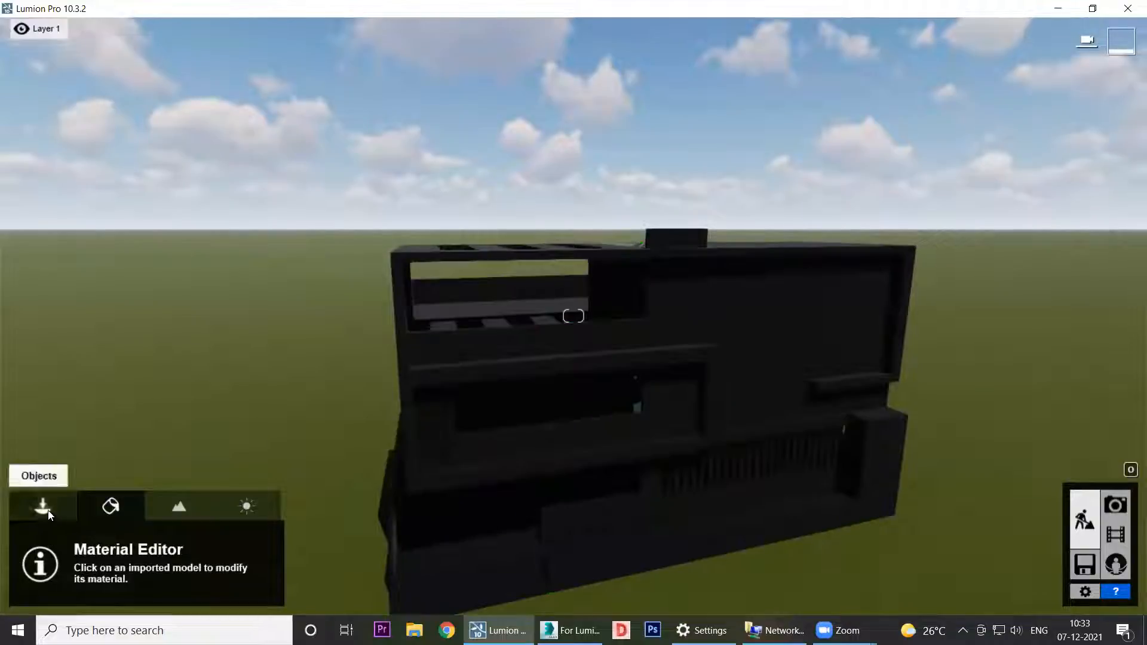
pyautogui.click(45, 510)
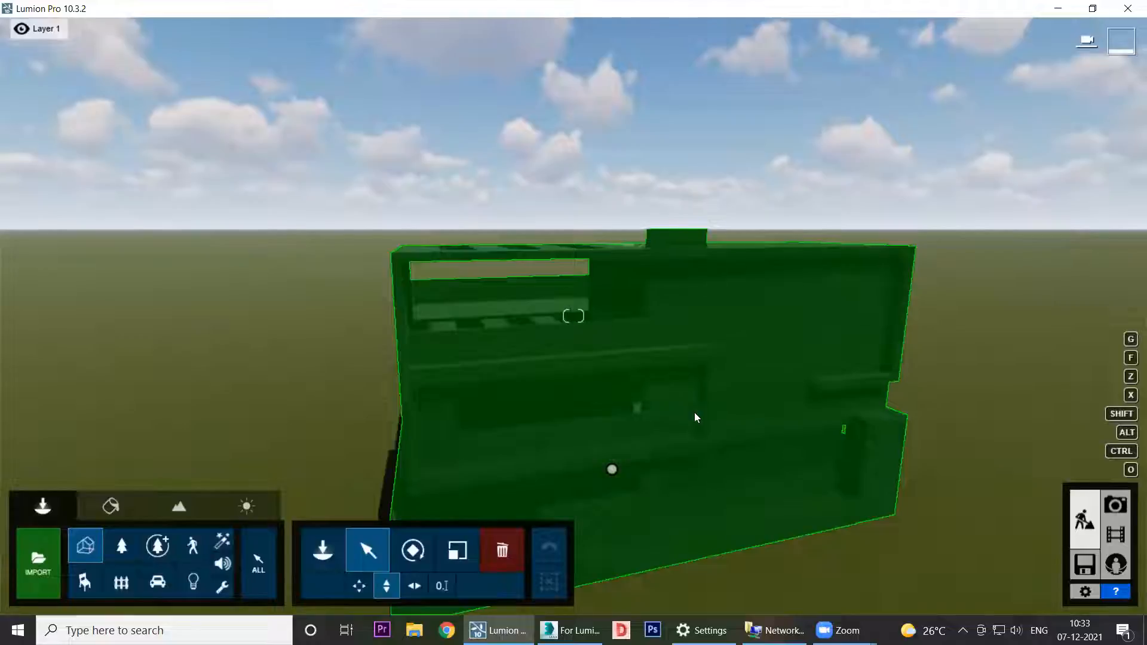
# Step: Assign a white Color material to Material #25, covering the house's projecting frame and walls
pyautogui.click(109, 509)
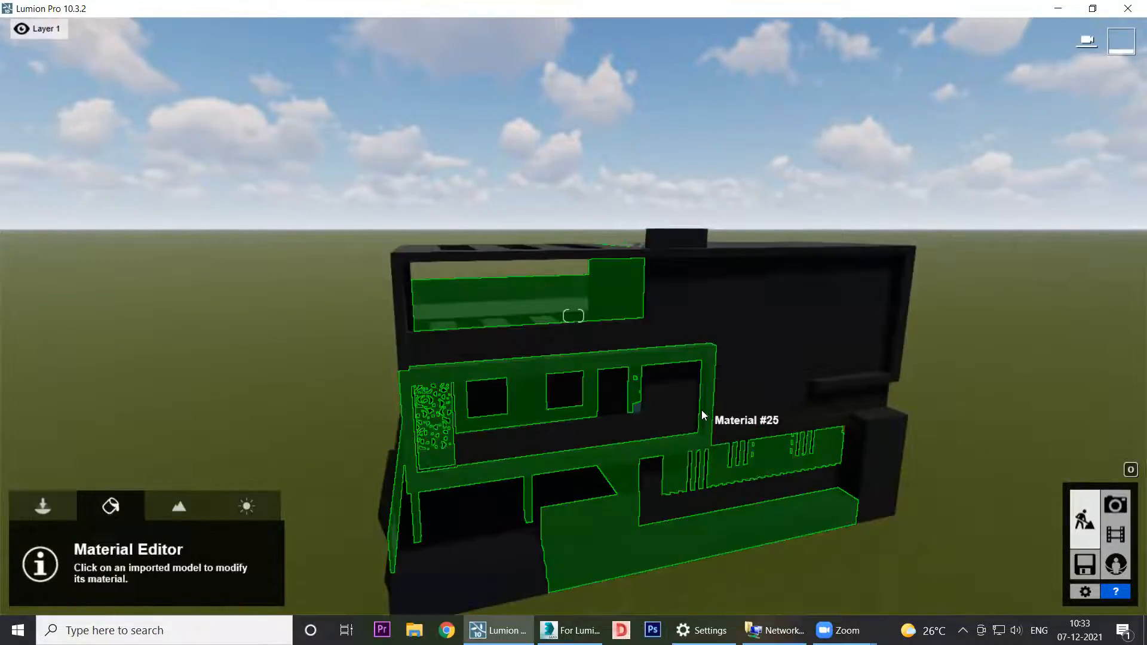
pyautogui.click(705, 363)
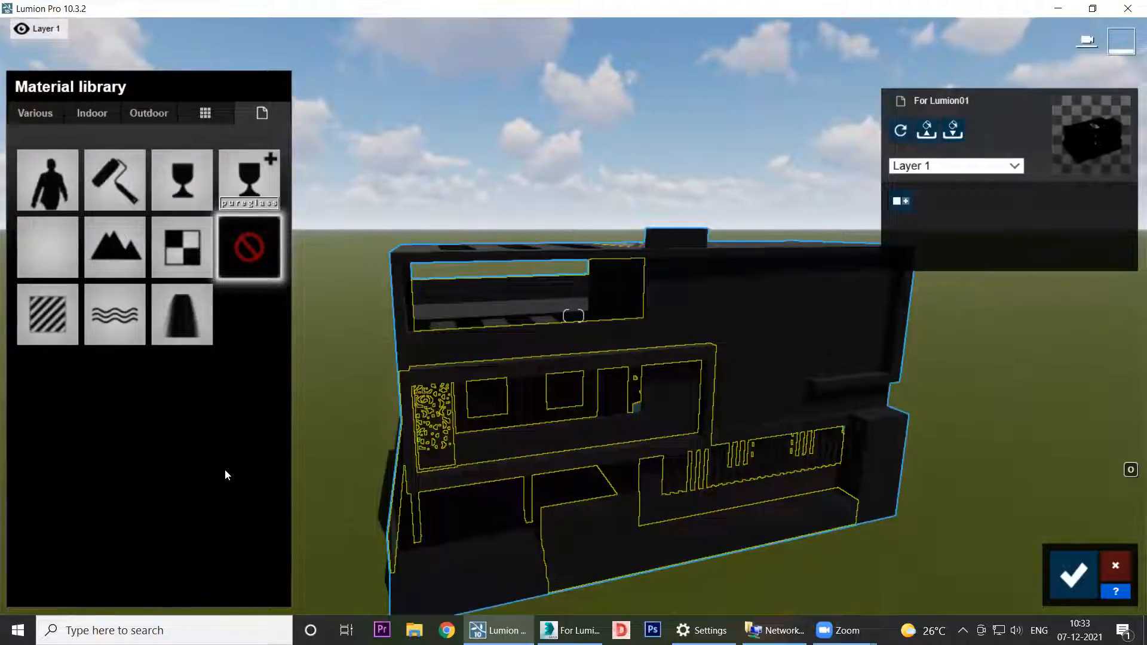
pyautogui.click(112, 169)
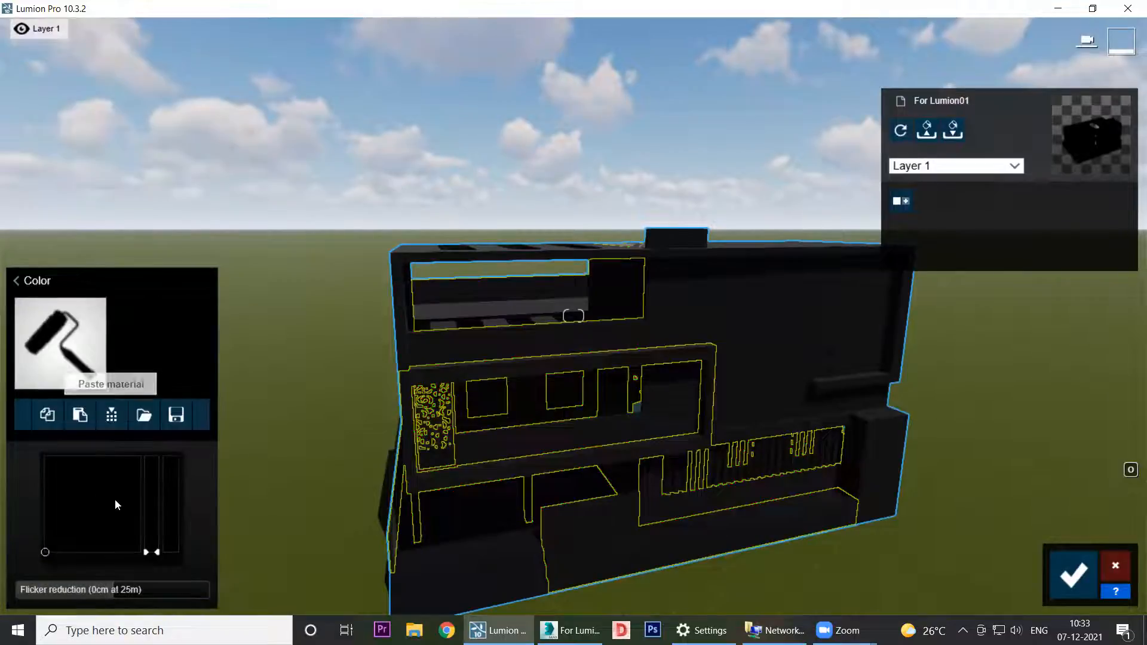
pyautogui.moveTo(150, 552)
pyautogui.mouseDown()
pyautogui.moveTo(156, 442)
pyautogui.moveTo(149, 558)
pyautogui.mouseUp()
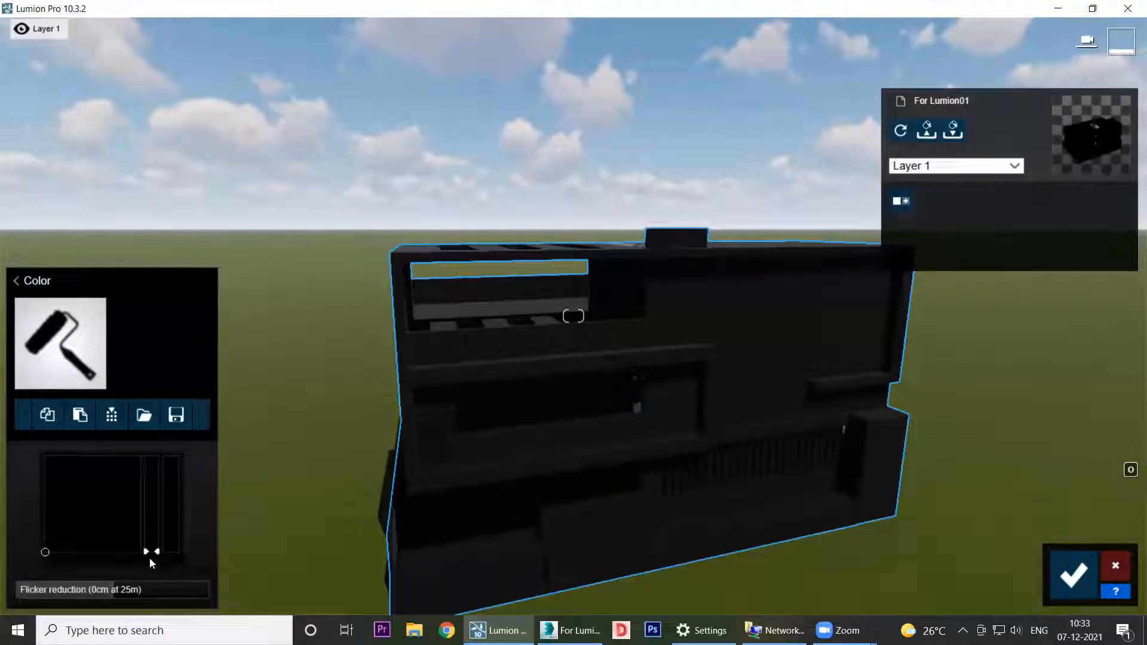
pyautogui.moveTo(149, 557); pyautogui.dragTo(153, 454)
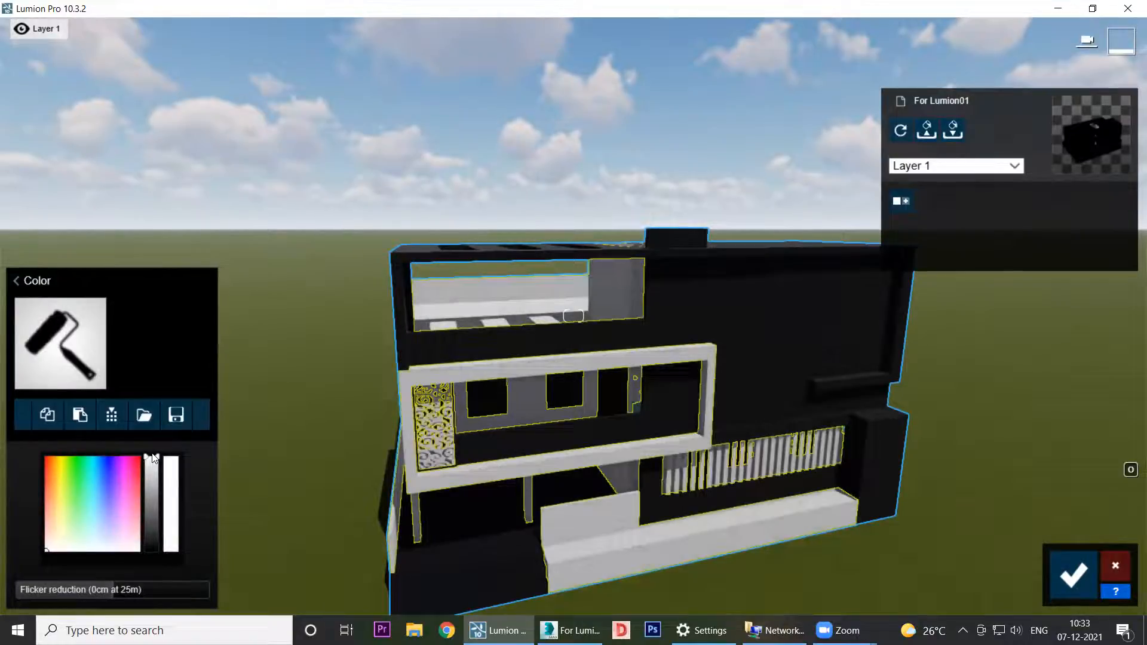
pyautogui.click(17, 282)
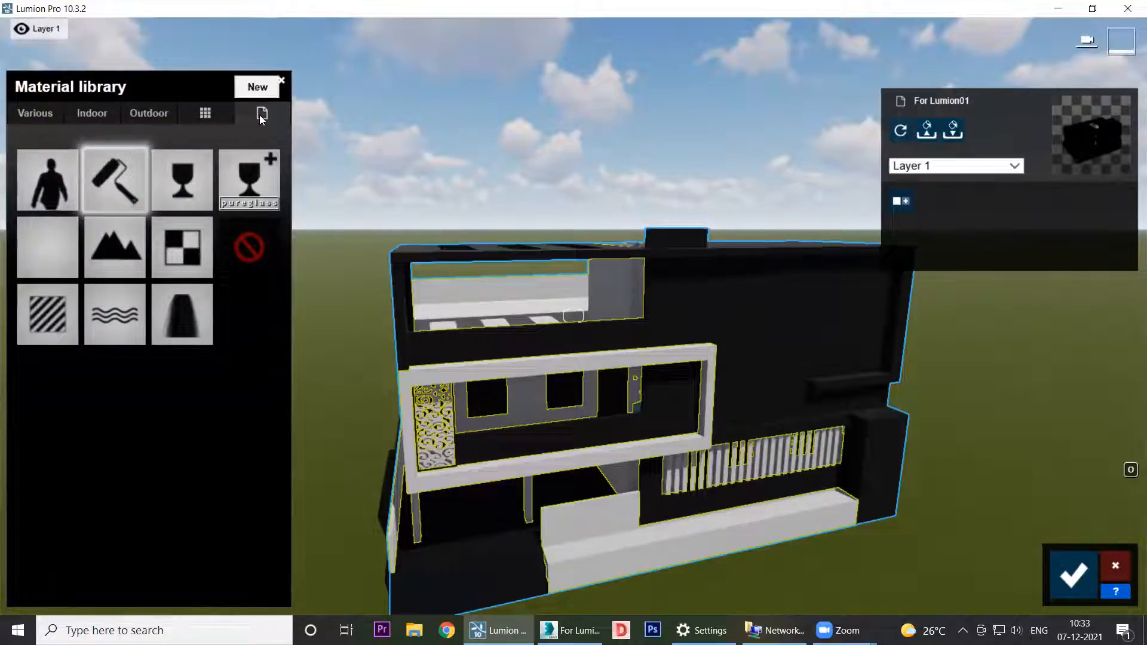
pyautogui.click(124, 177)
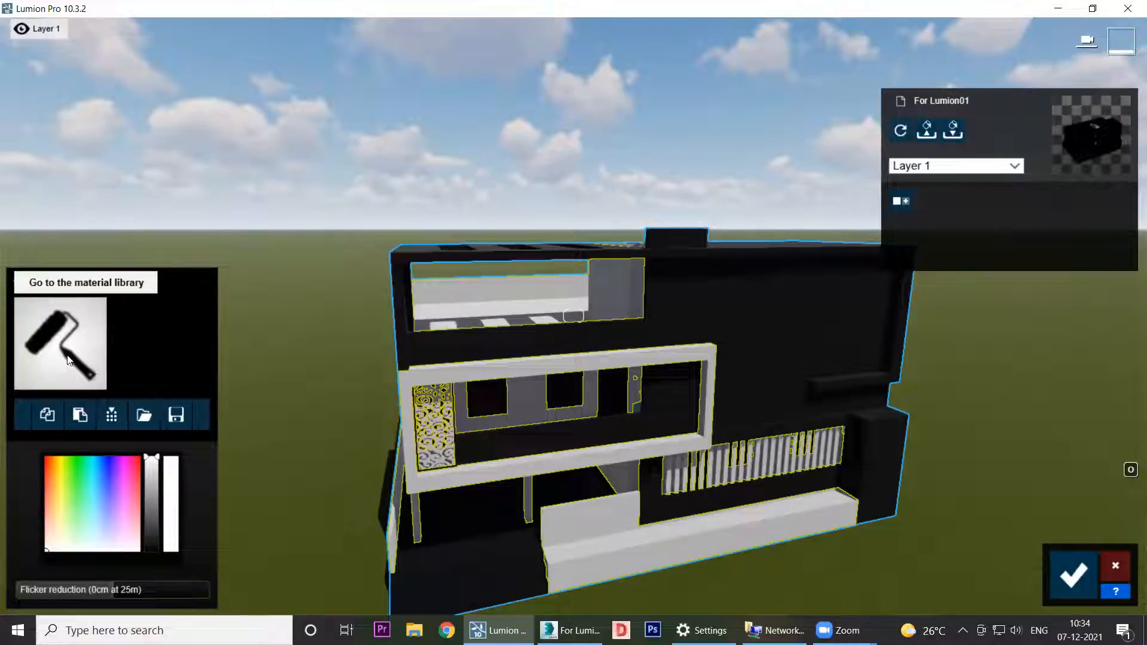
pyautogui.click(16, 285)
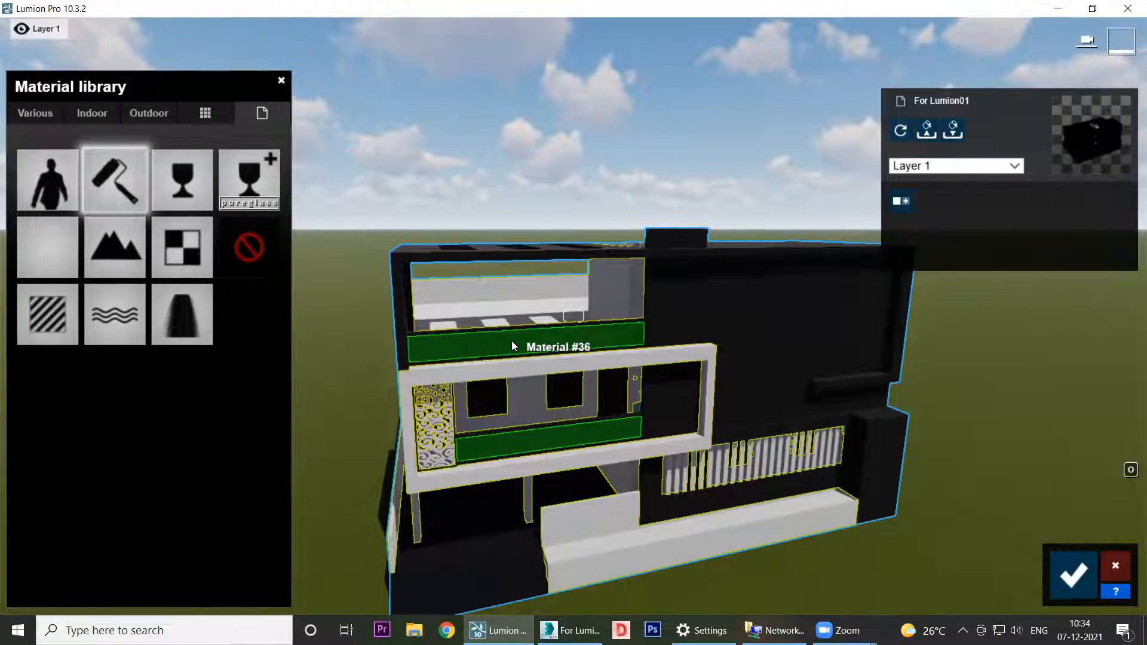
# Step: Assign the standard Glass material to Material #36, the balcony railing panels
pyautogui.scroll(4, 479, 470)
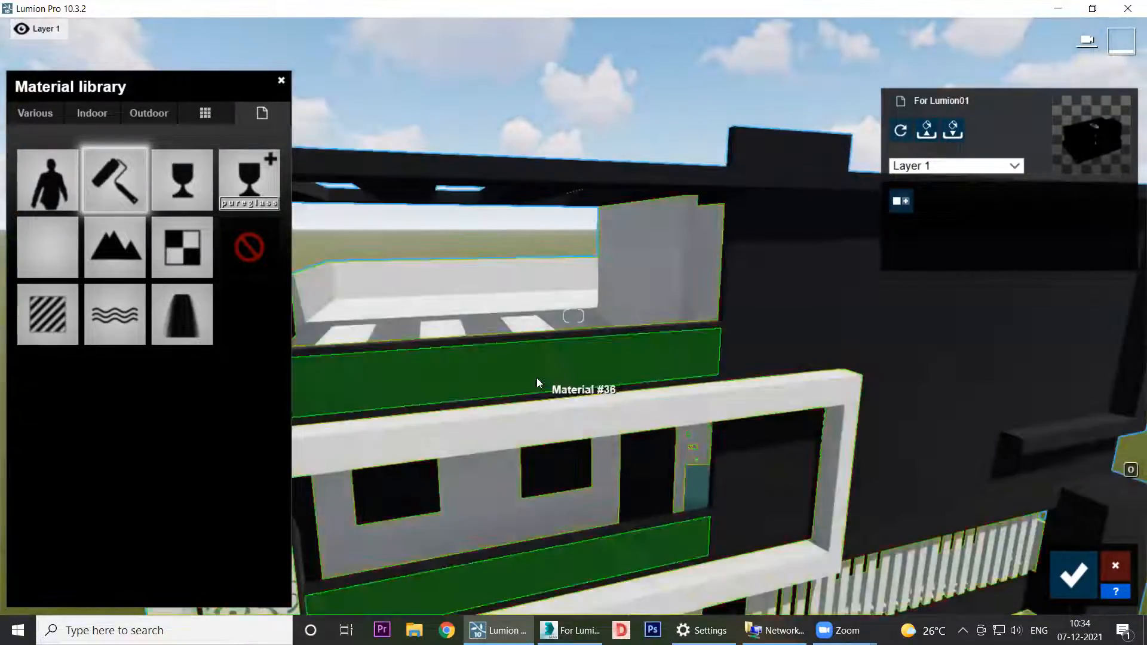
pyautogui.click(536, 377)
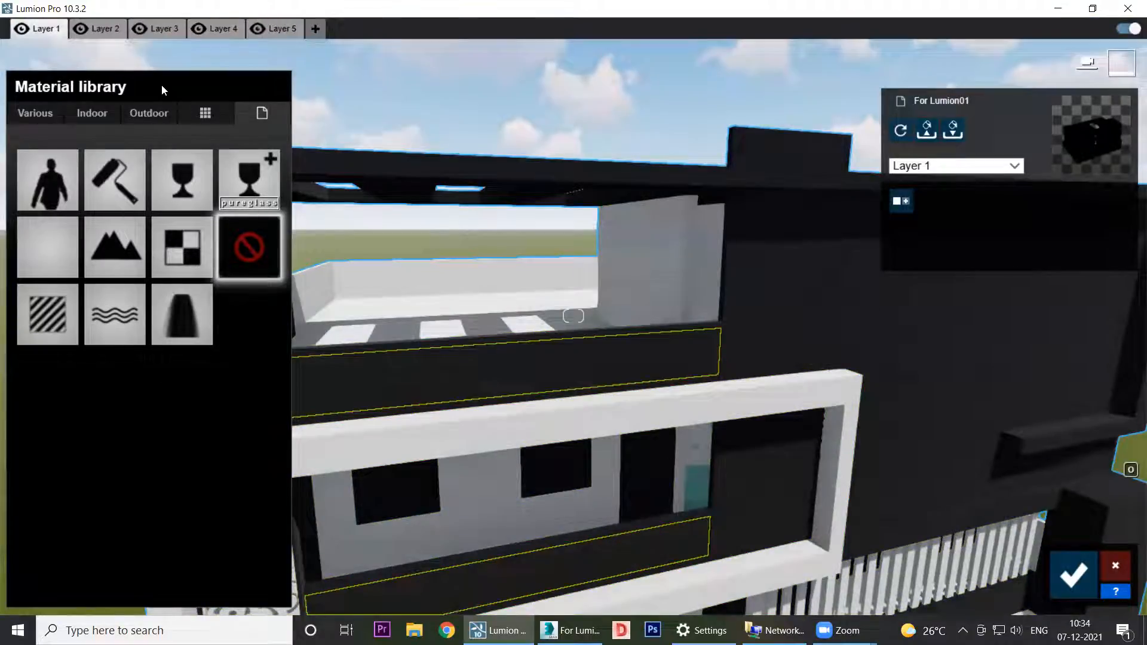
pyautogui.click(188, 187)
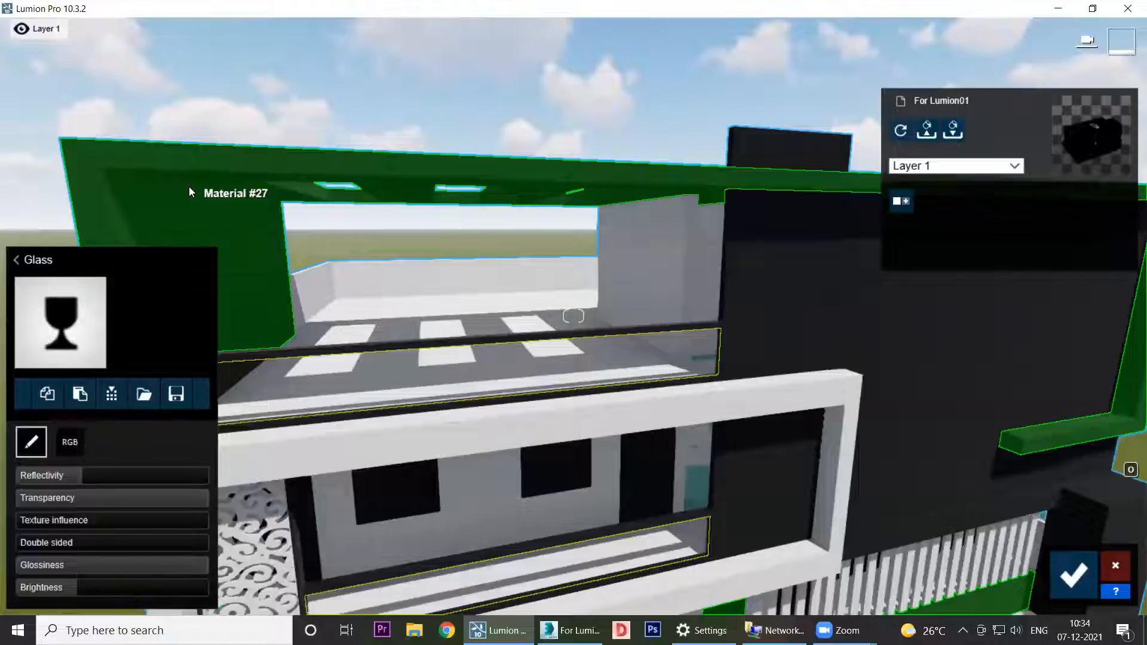
pyautogui.scroll(3, 537, 372)
pyautogui.moveTo(537, 371); pyautogui.dragTo(693, 412, button='right')
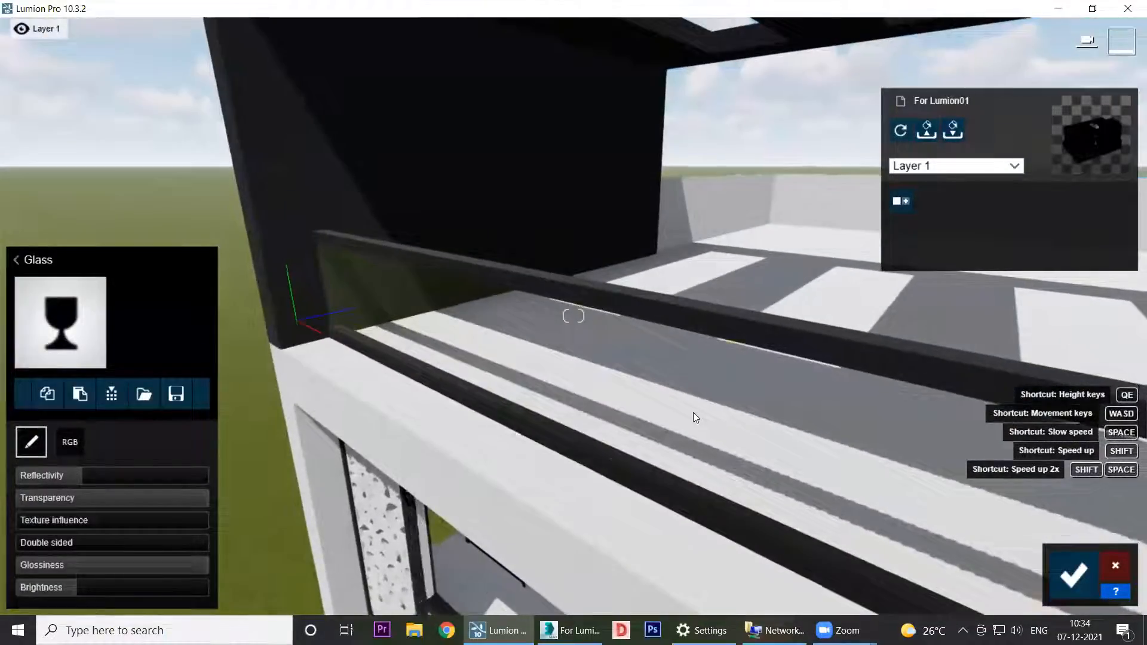
# Step: Try the PureGlass material on the balcony railing panels and switch back to standard Glass
pyautogui.click(17, 259)
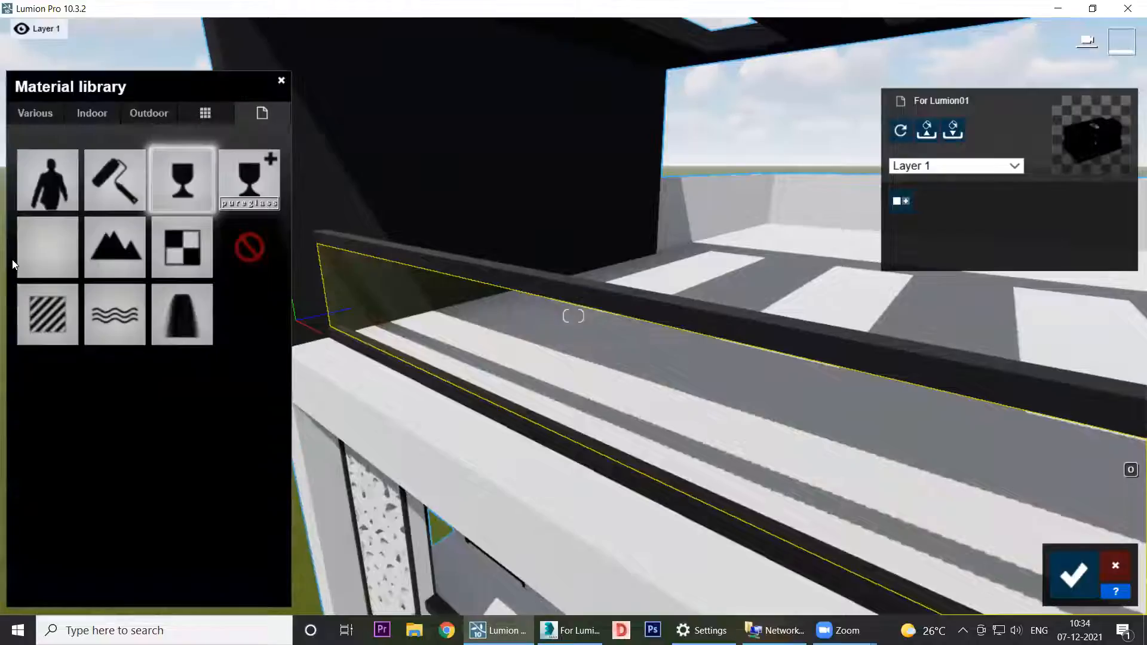
pyautogui.click(252, 175)
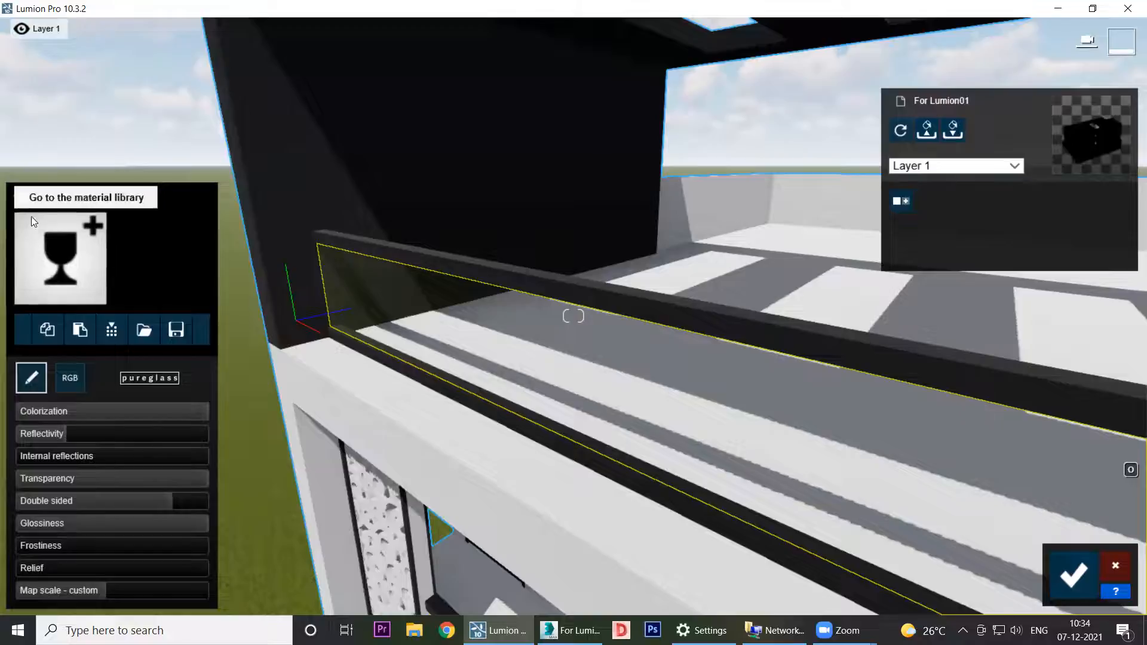
pyautogui.click(17, 196)
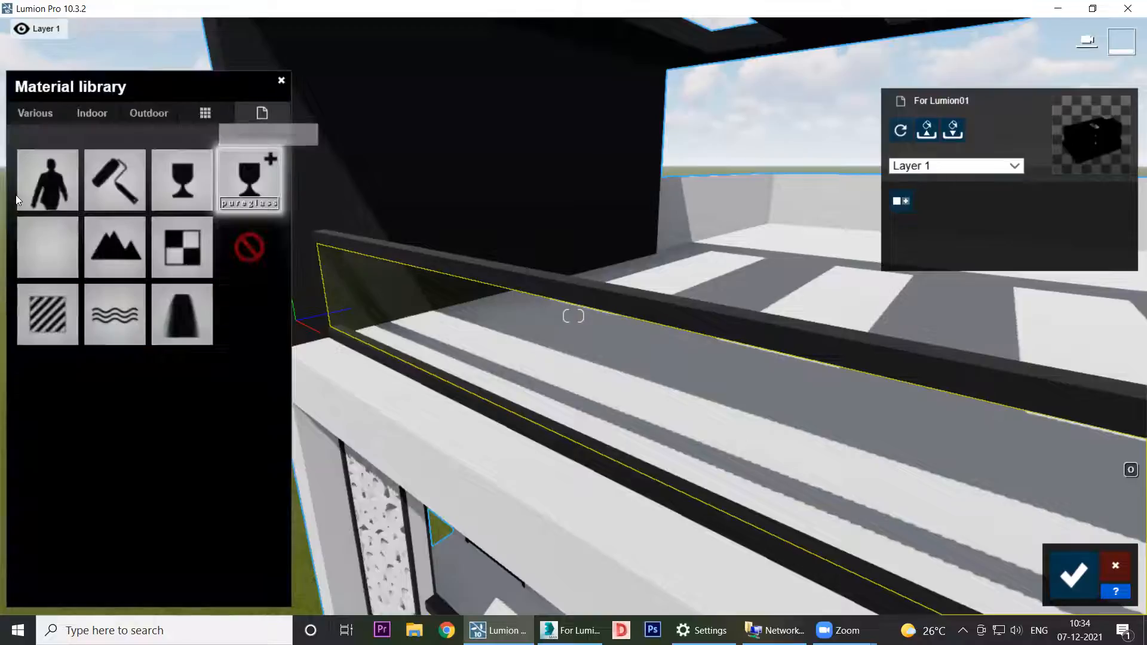
pyautogui.click(183, 187)
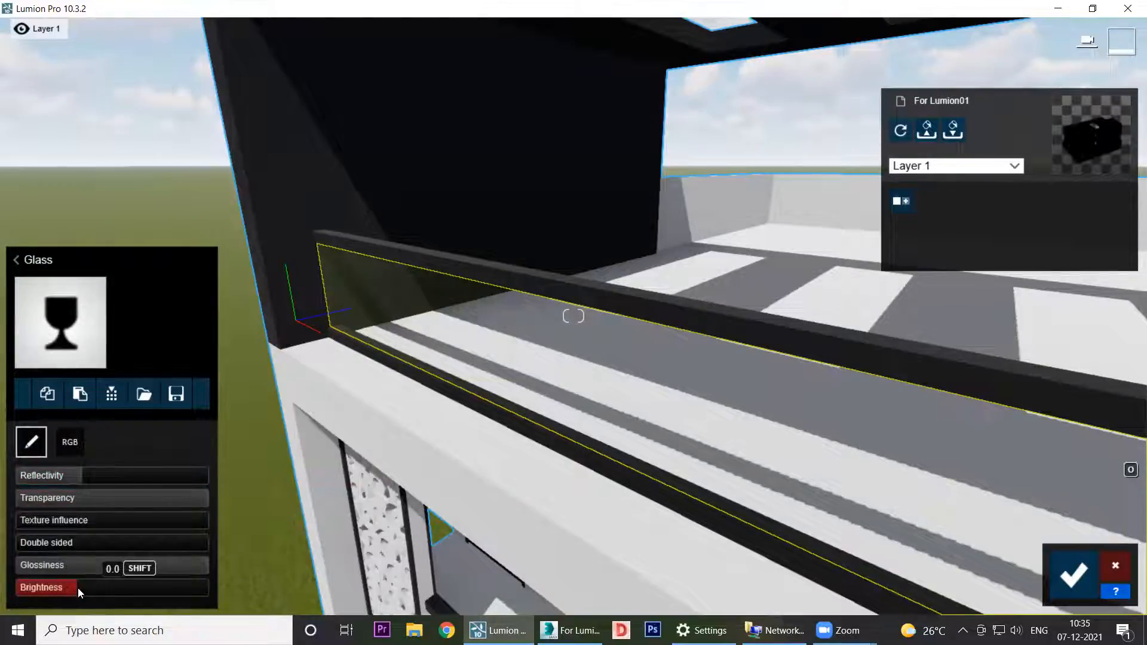
# Step: Raise the railing glass's reflectivity to about two thirds of its range
pyautogui.moveTo(78, 473); pyautogui.dragTo(181, 492)
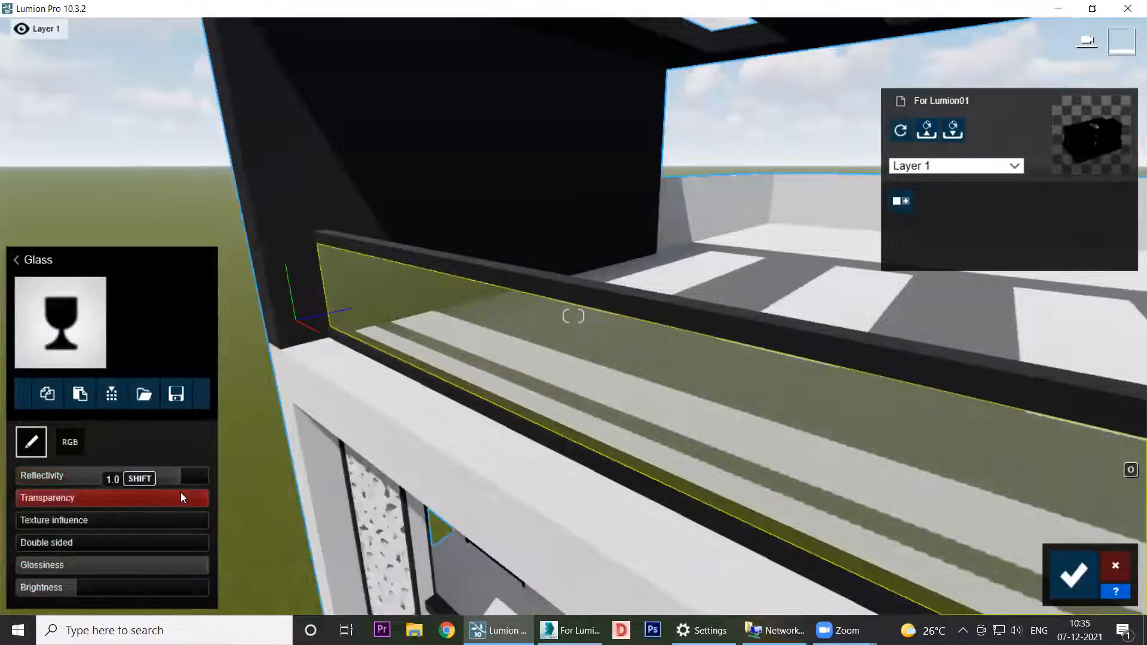
pyautogui.moveTo(565, 452); pyautogui.dragTo(439, 466, button='right')
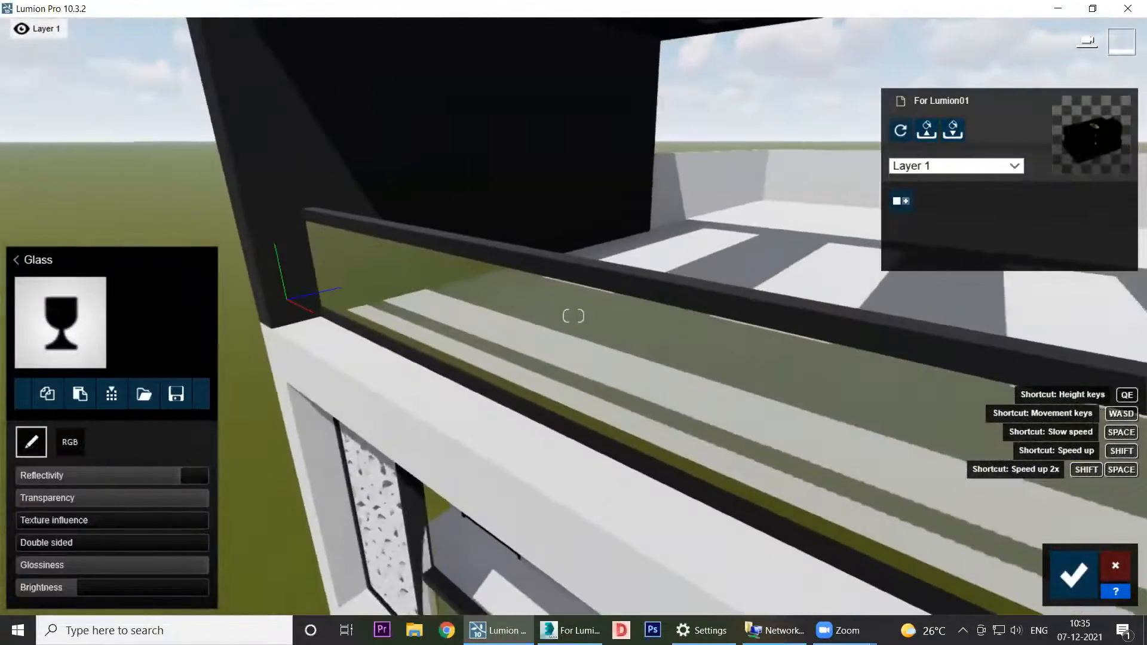
pyautogui.moveTo(177, 472); pyautogui.dragTo(216, 512)
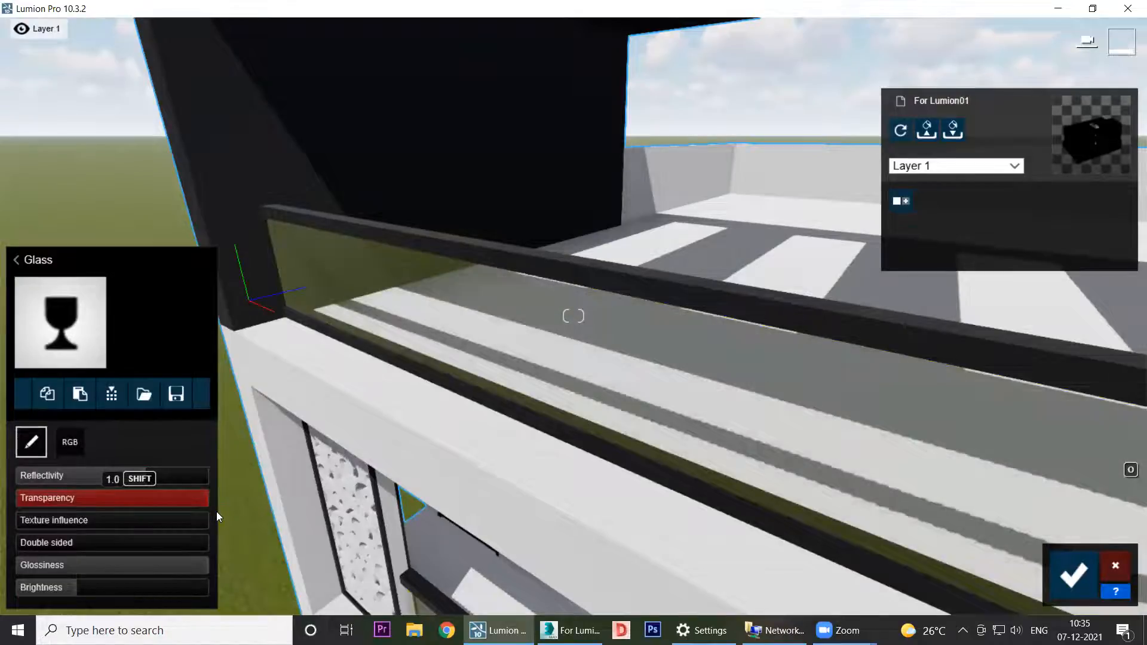
pyautogui.scroll(-2, 509, 376)
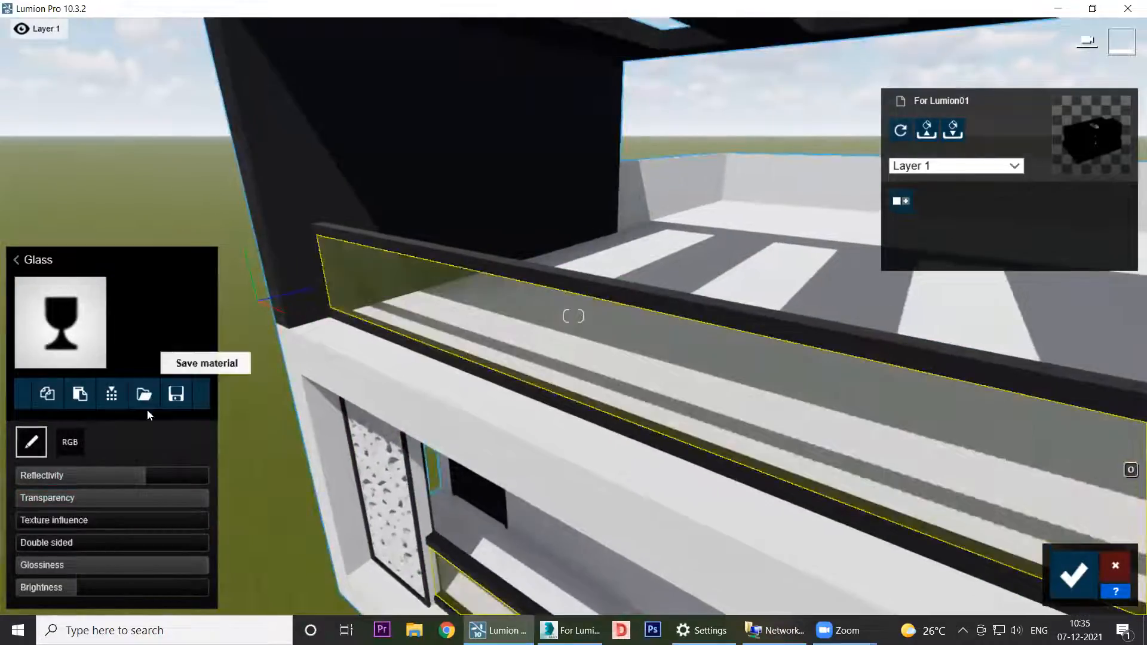
# Step: Raise the railing glass's double-sided setting to about four fifths, and test its glossiness at 0 before restoring 5000
pyautogui.moveTo(19, 544); pyautogui.dragTo(176, 553)
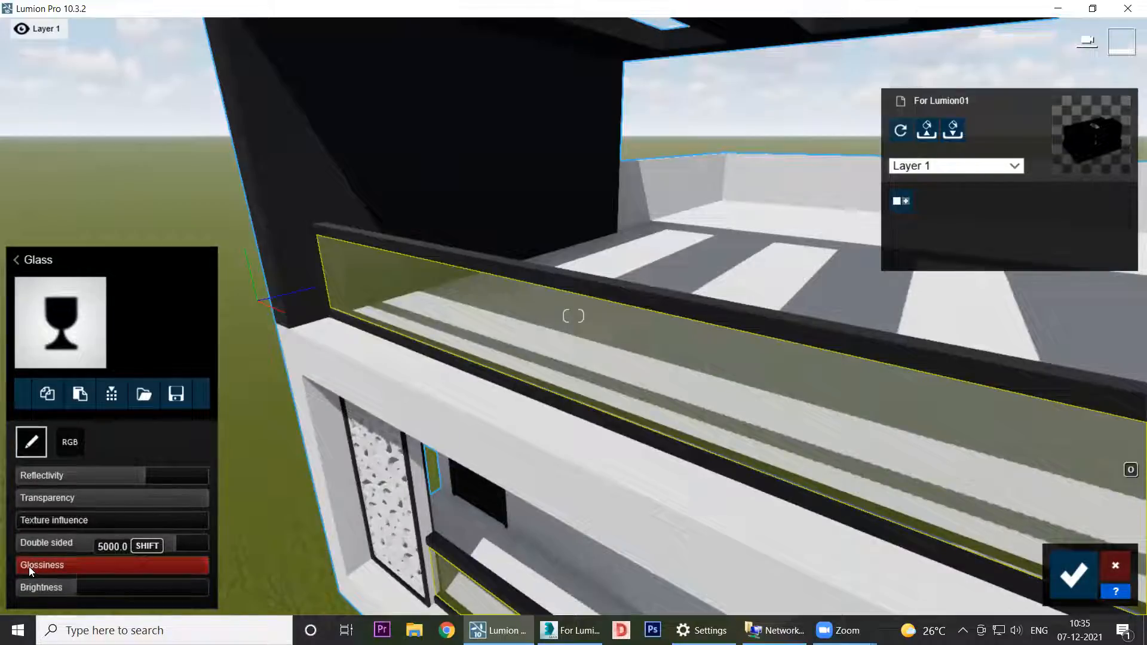
pyautogui.moveTo(206, 568); pyautogui.dragTo(2, 583)
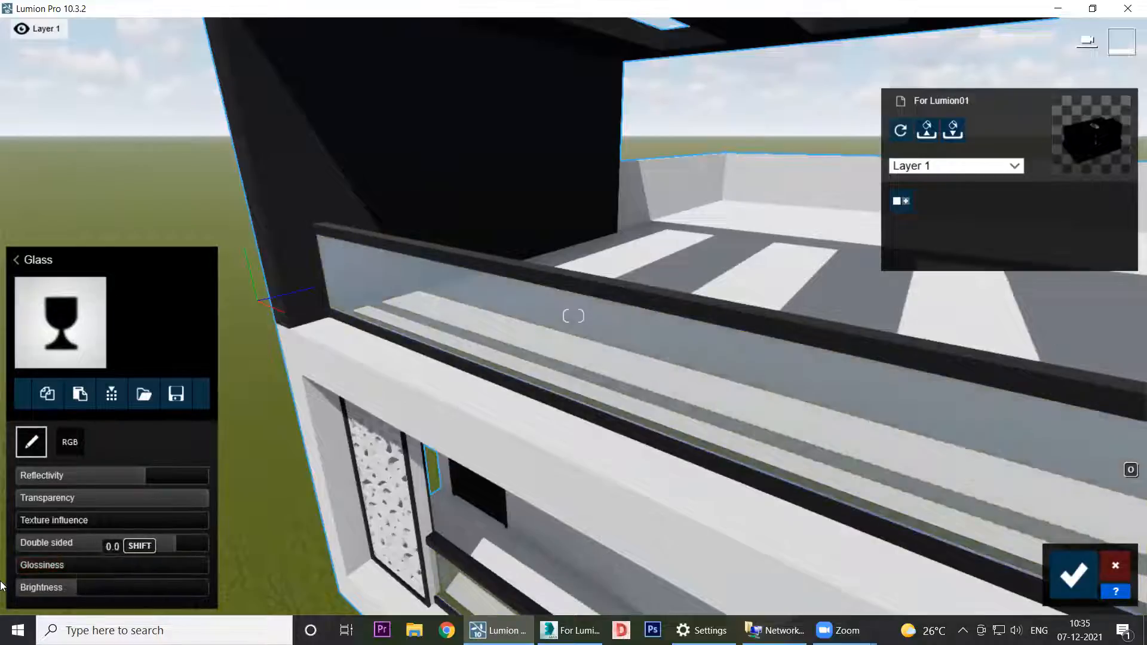
pyautogui.scroll(4, 643, 384)
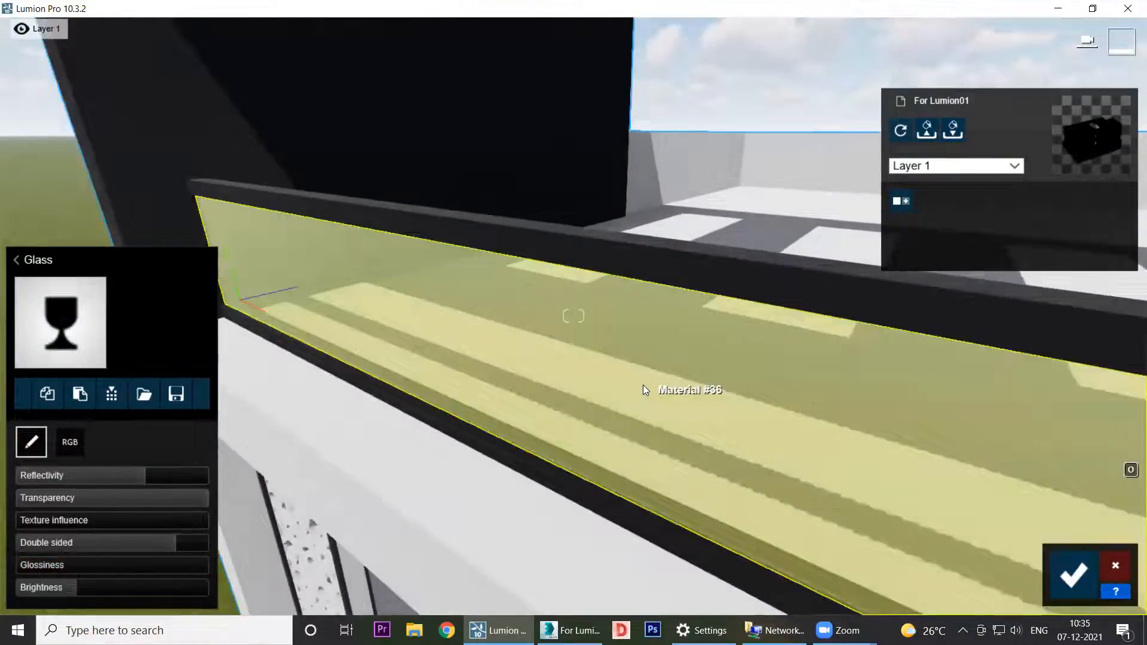
pyautogui.scroll(3, 643, 385)
pyautogui.moveTo(38, 569); pyautogui.dragTo(209, 577)
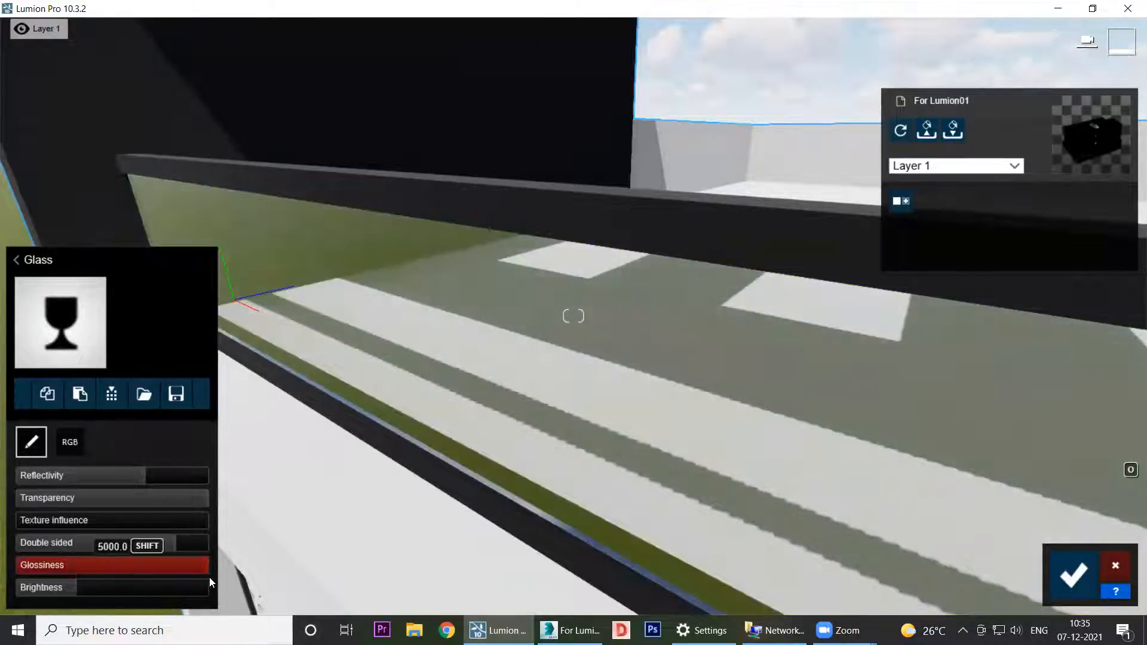
# Step: Raise the railing glass's brightness slightly and return to the material library
pyautogui.moveTo(73, 589); pyautogui.dragTo(112, 594)
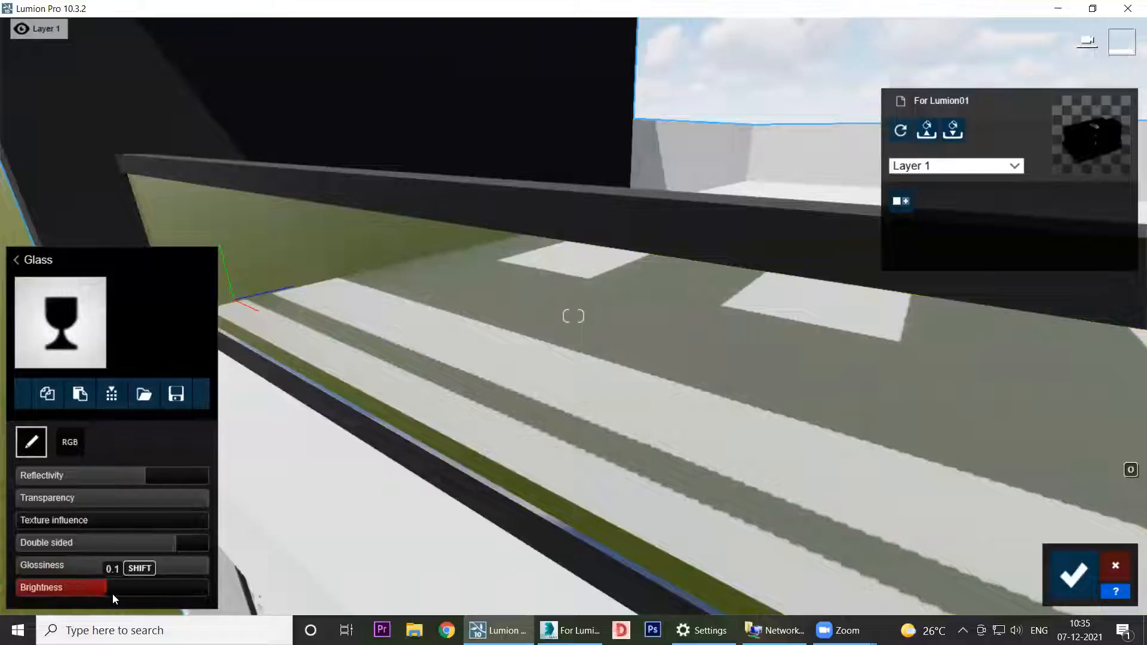
pyautogui.moveTo(196, 594); pyautogui.dragTo(78, 591)
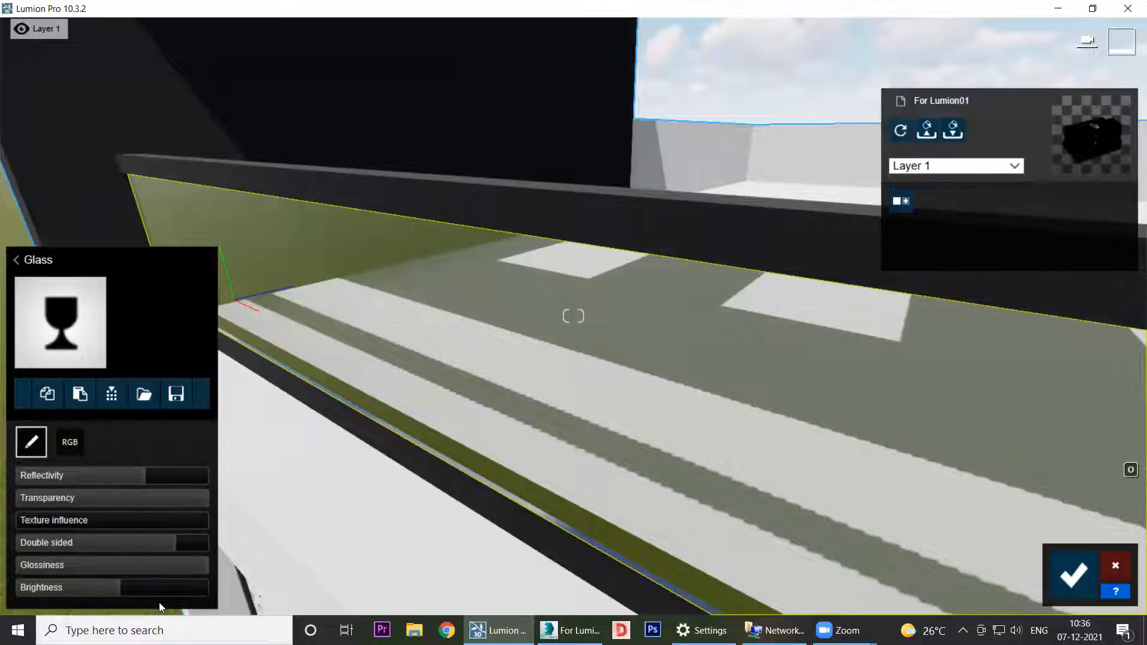
pyautogui.click(19, 260)
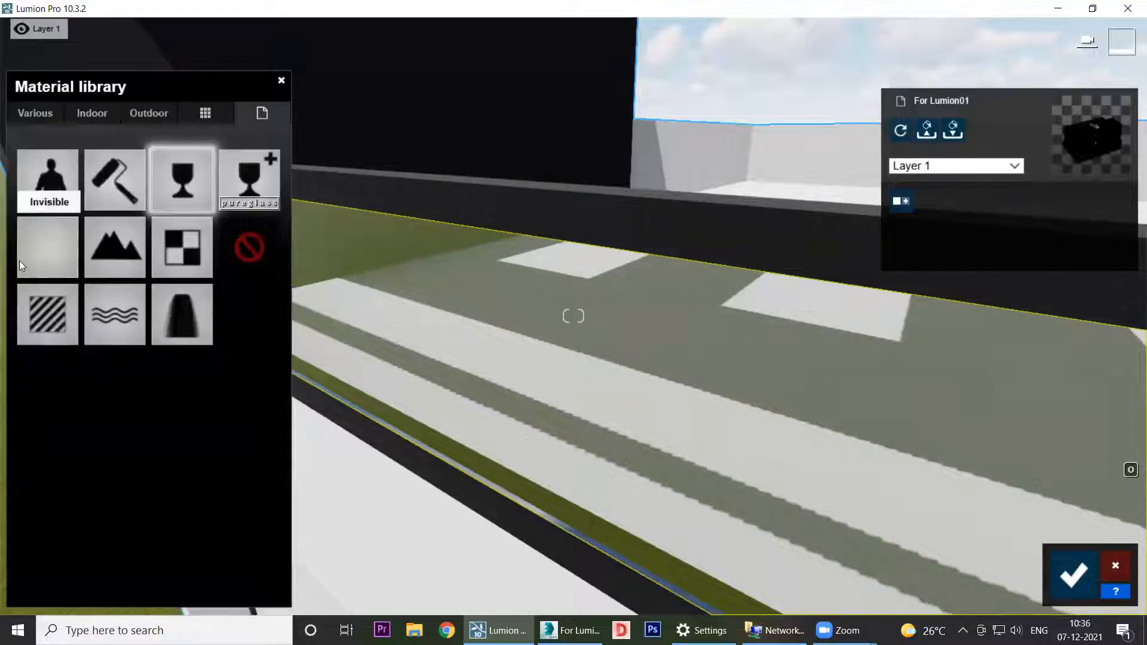
# Step: Try the Glass Advanced material on the balcony railing panels with frostiness at about two fifths of its range
pyautogui.click(270, 174)
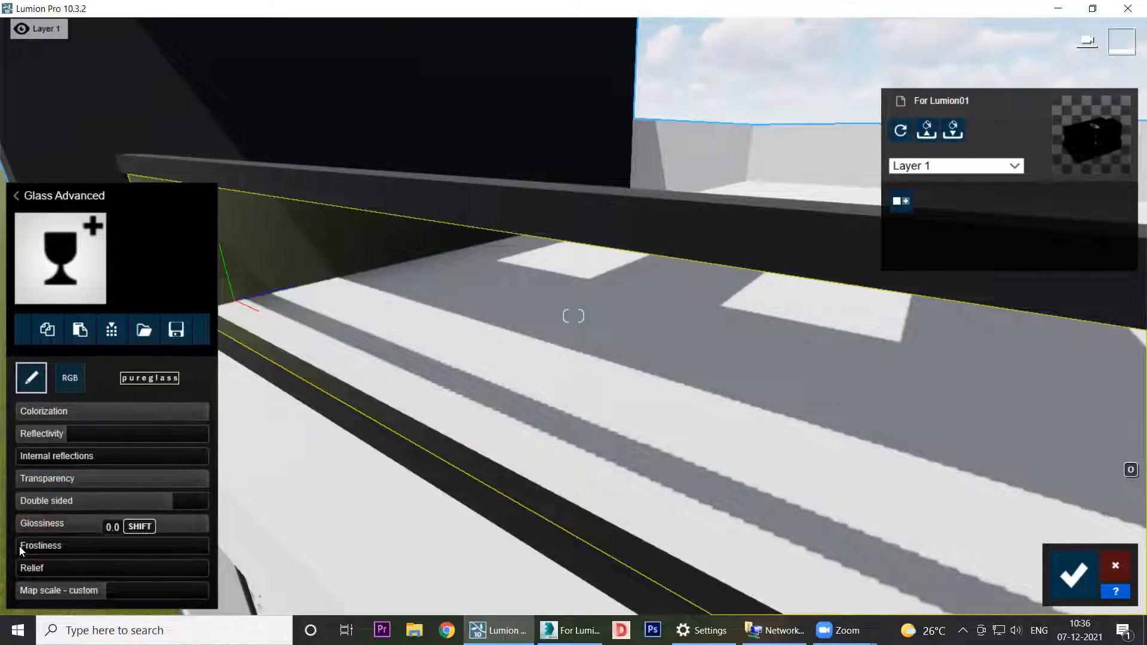
pyautogui.moveTo(19, 547); pyautogui.dragTo(109, 553)
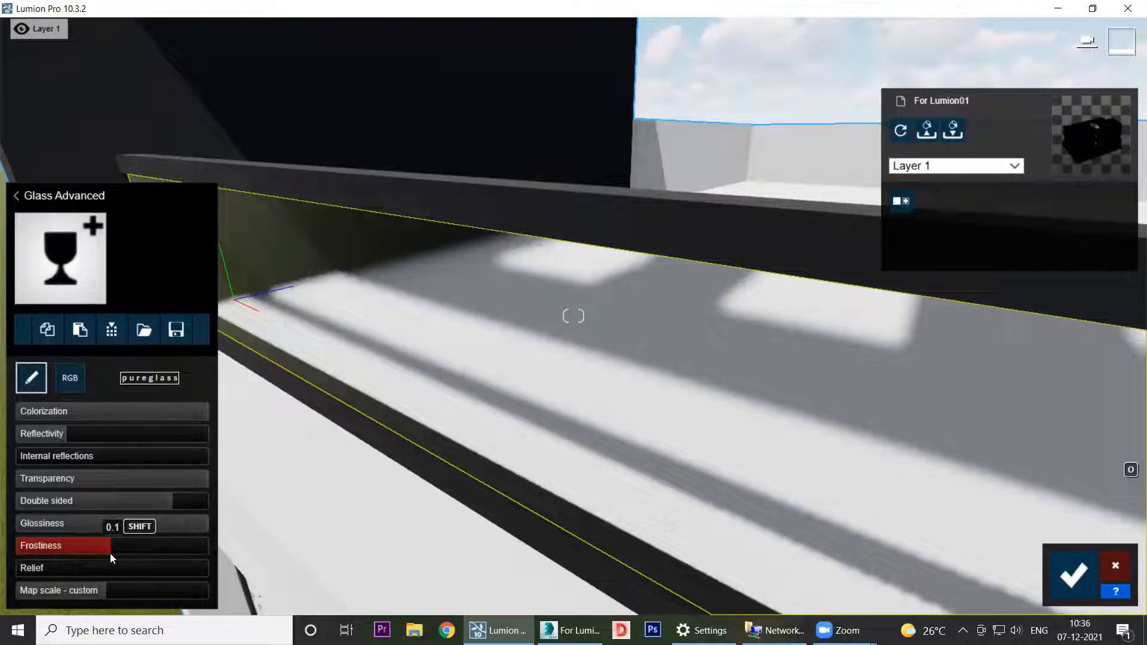
pyautogui.moveTo(110, 553)
pyautogui.mouseDown()
pyautogui.moveTo(97, 545)
pyautogui.moveTo(170, 548)
pyautogui.moveTo(75, 546)
pyautogui.moveTo(102, 549)
pyautogui.moveTo(93, 552)
pyautogui.mouseUp()
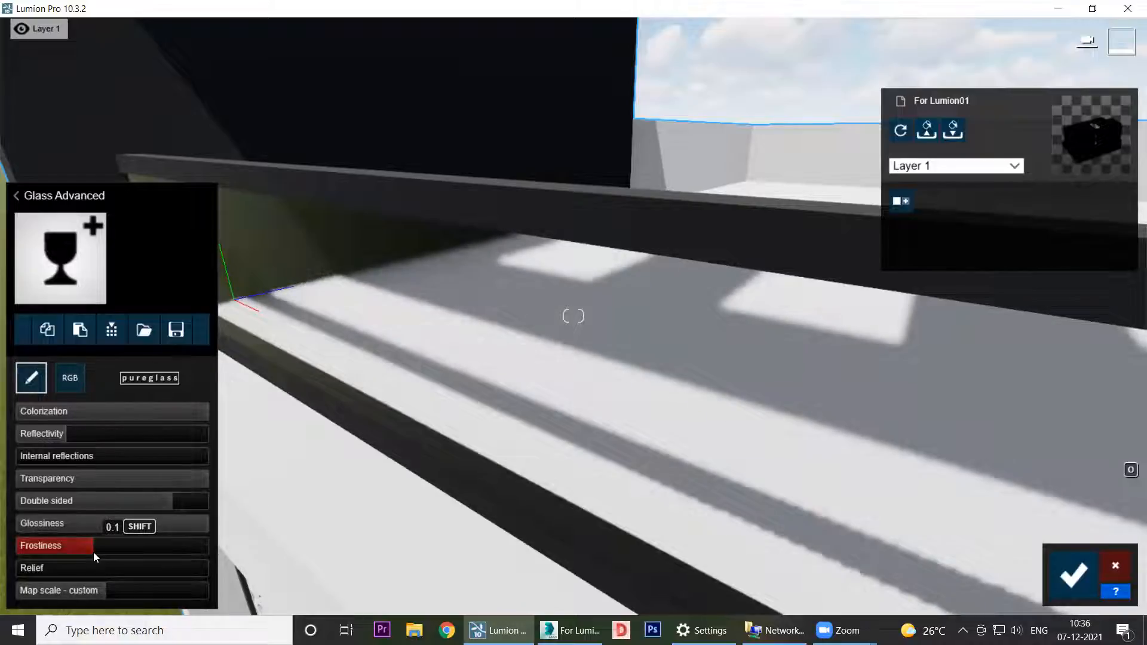
pyautogui.click(16, 195)
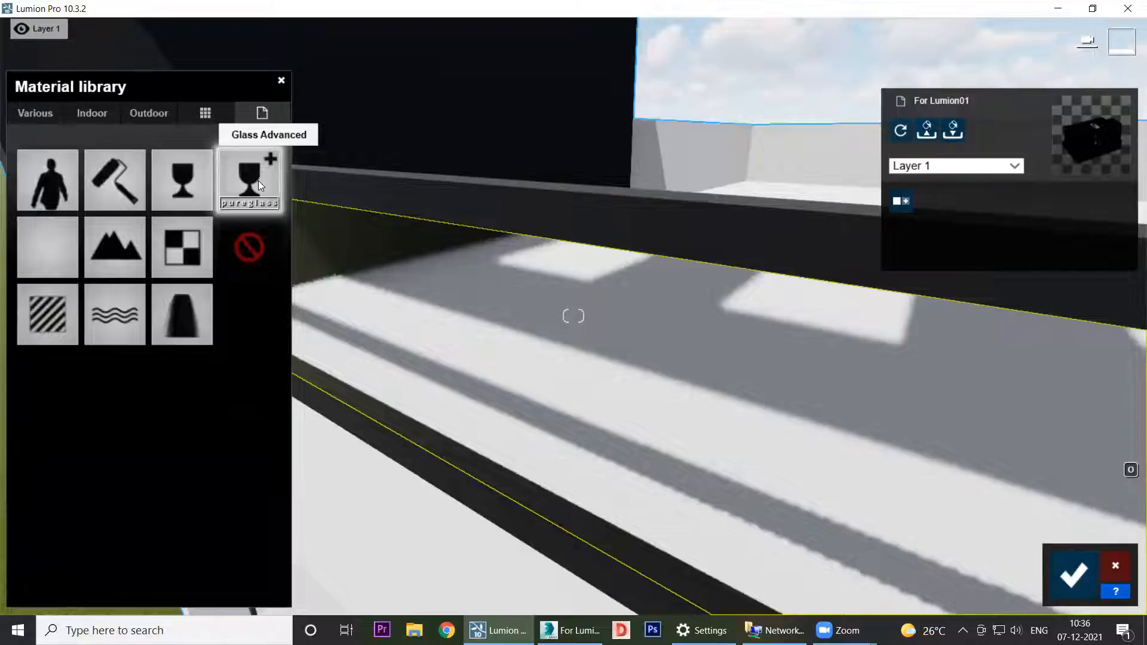
# Step: Try the Invisible material on the railing panels and discard the unsaved material changes
pyautogui.click(45, 258)
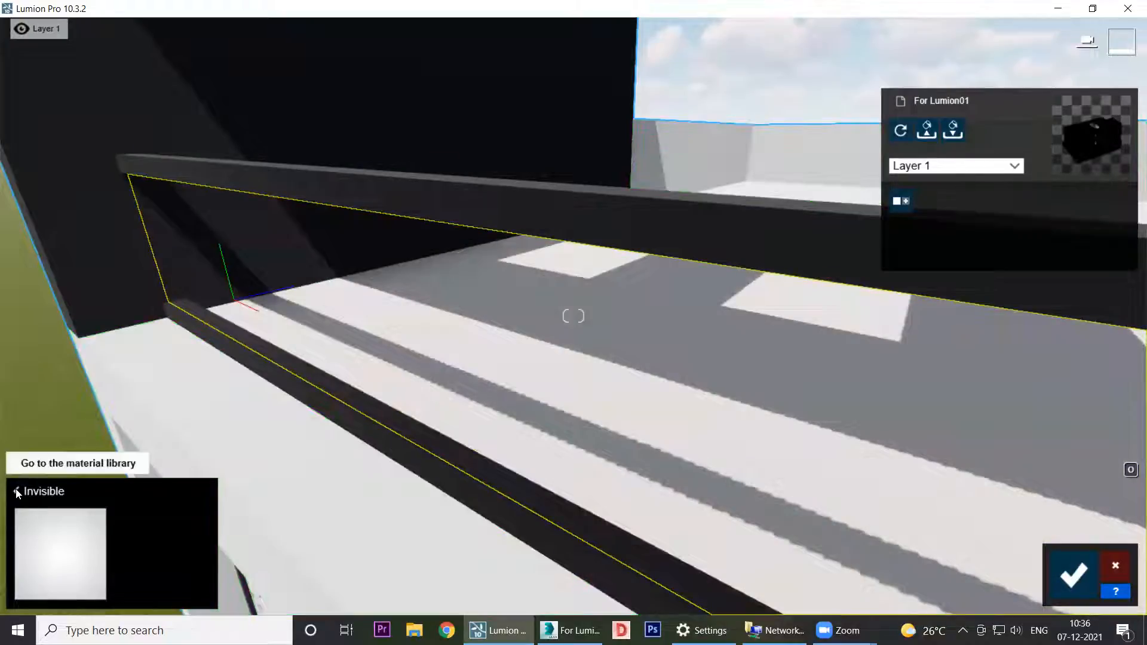
pyautogui.click(16, 491)
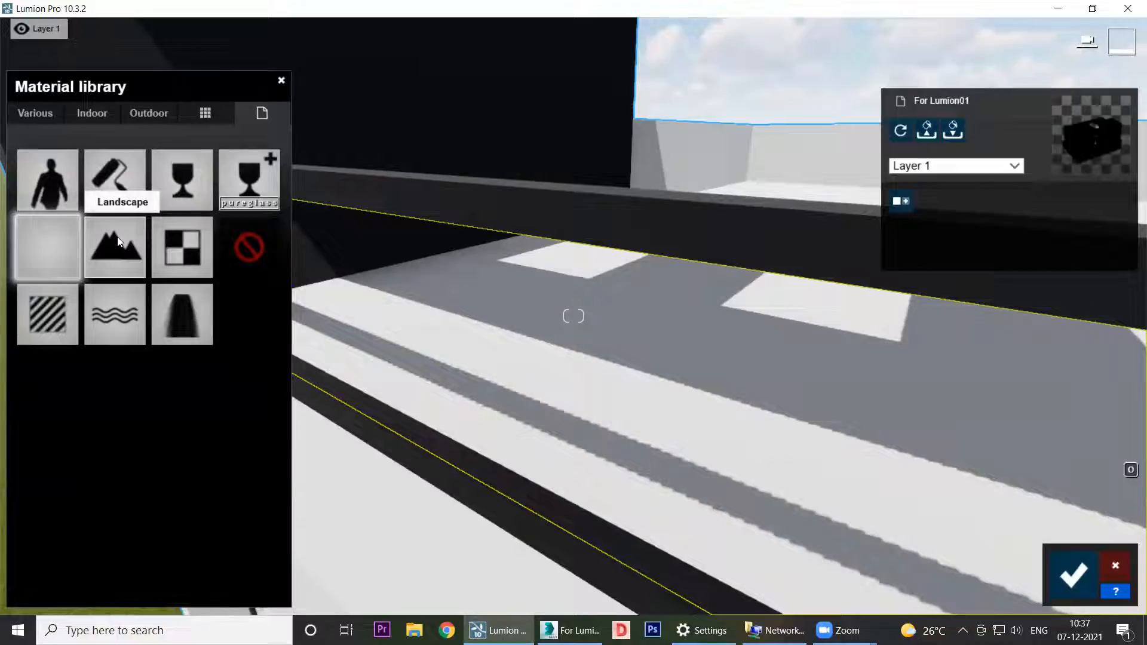
pyautogui.click(282, 80)
pyautogui.click(312, 57)
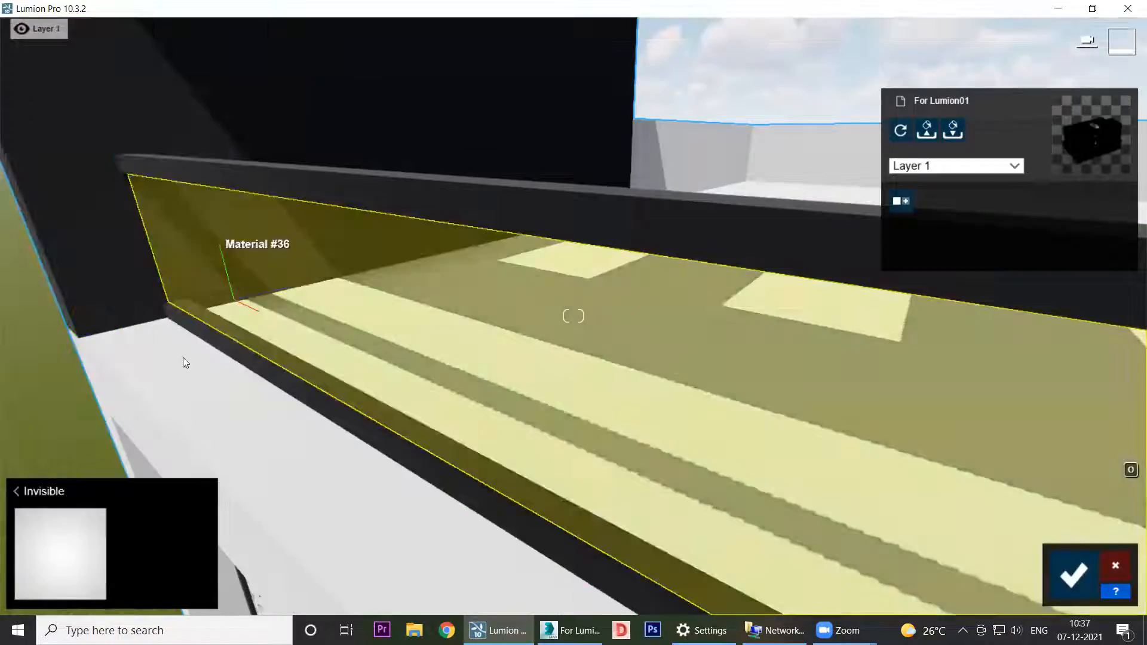
pyautogui.click(16, 491)
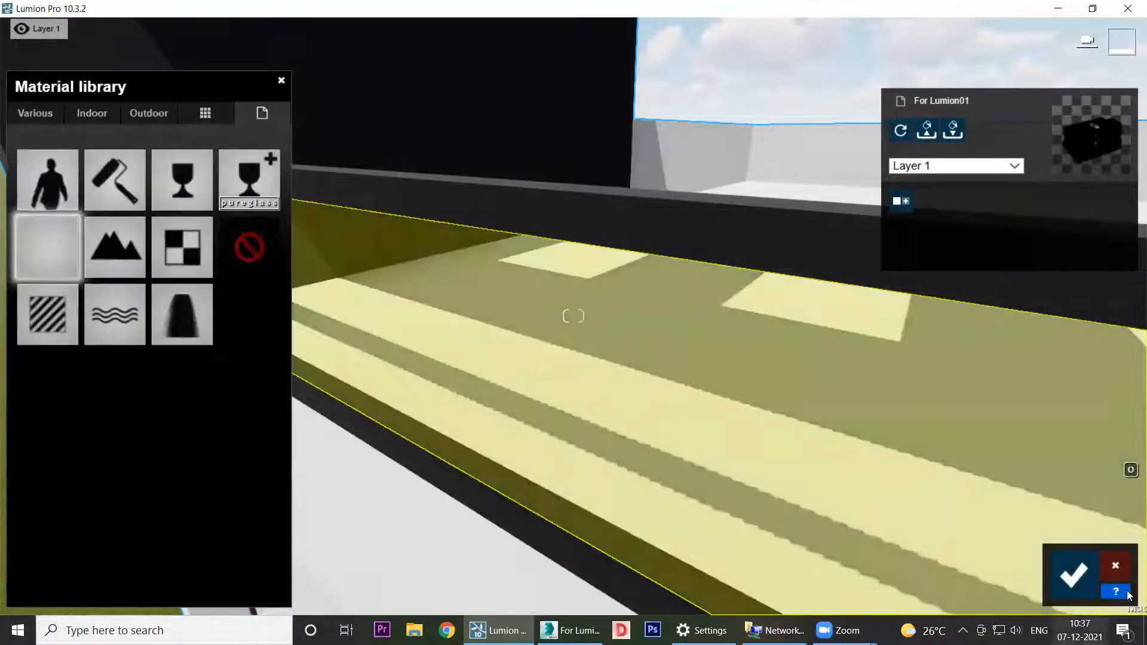
pyautogui.click(1117, 573)
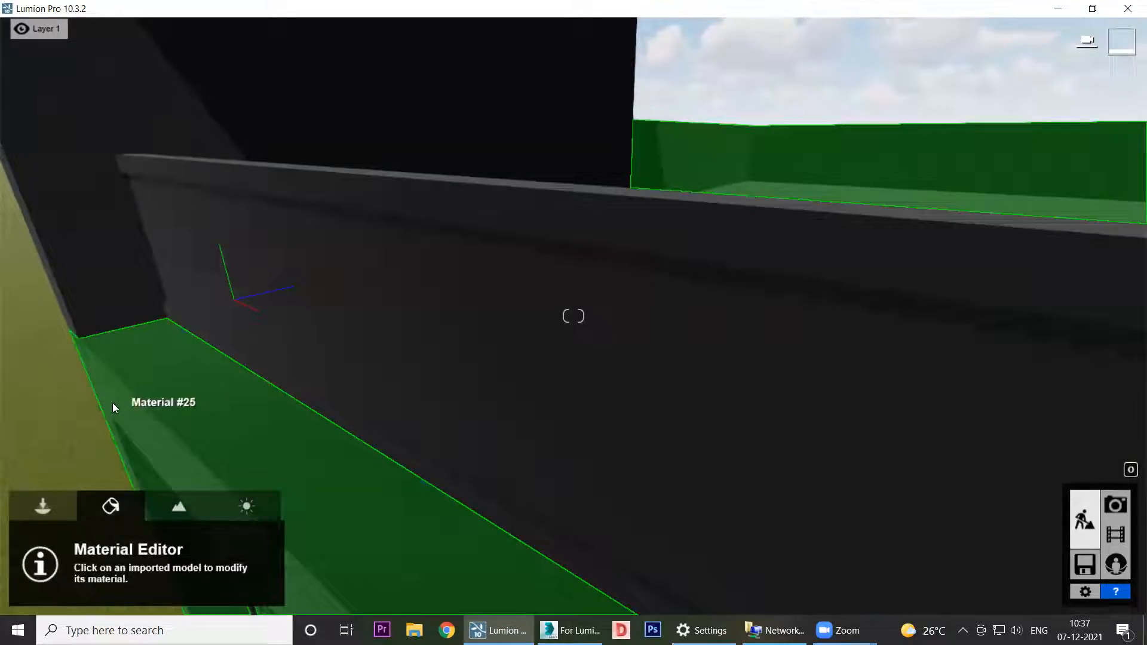
# Step: Apply a white Color material to the balcony slab and parapet surfaces
pyautogui.click(117, 396)
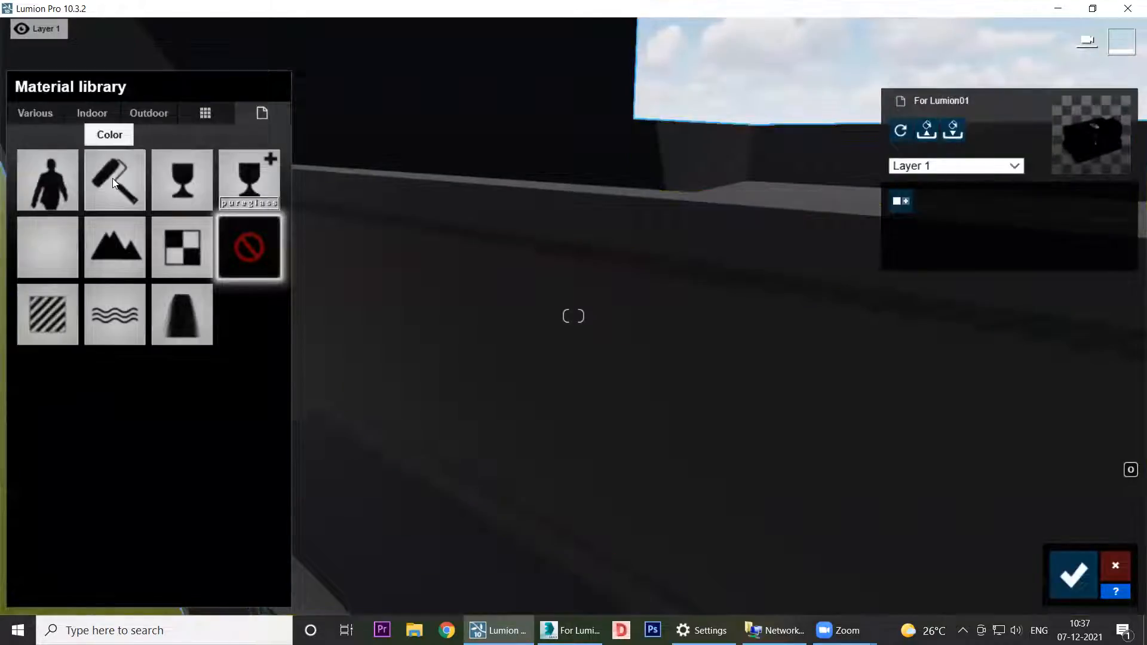
pyautogui.click(113, 178)
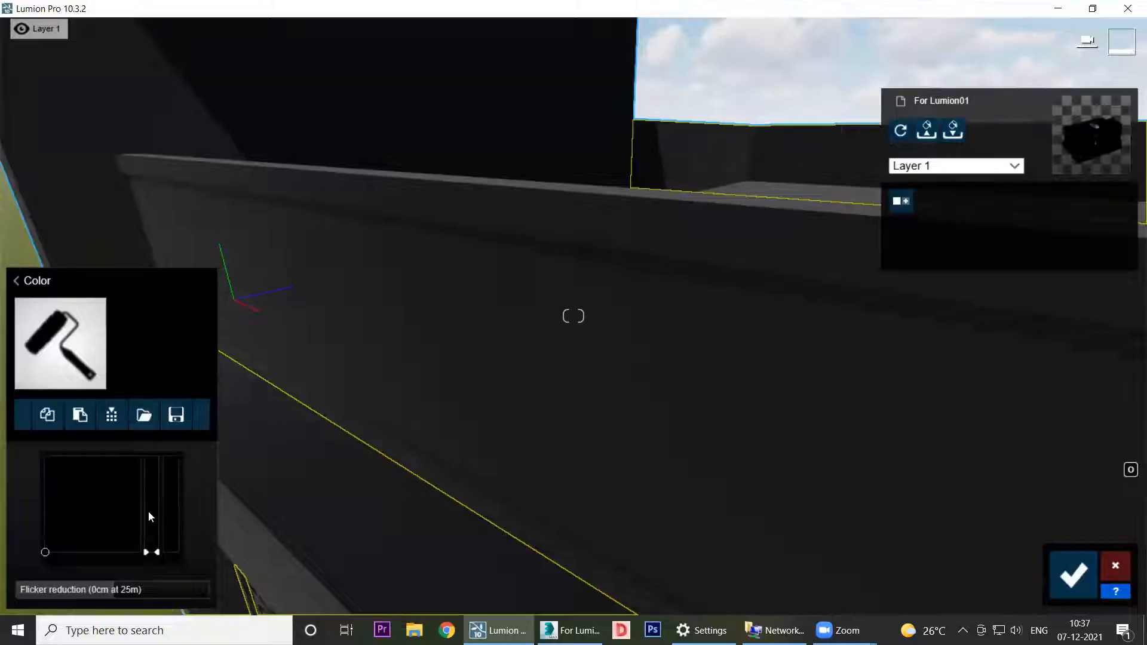
pyautogui.click(16, 280)
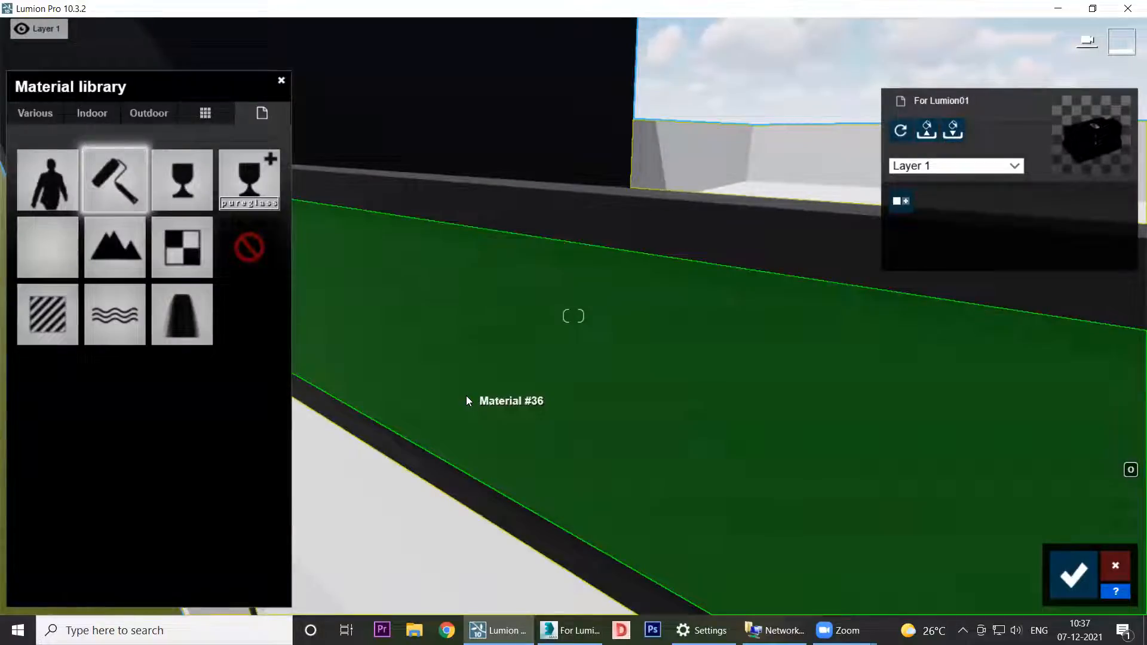
# Step: Try standard Glass on the balcony railing panels with reflectivity at about three quarters of its range
pyautogui.click(466, 395)
pyautogui.click(183, 179)
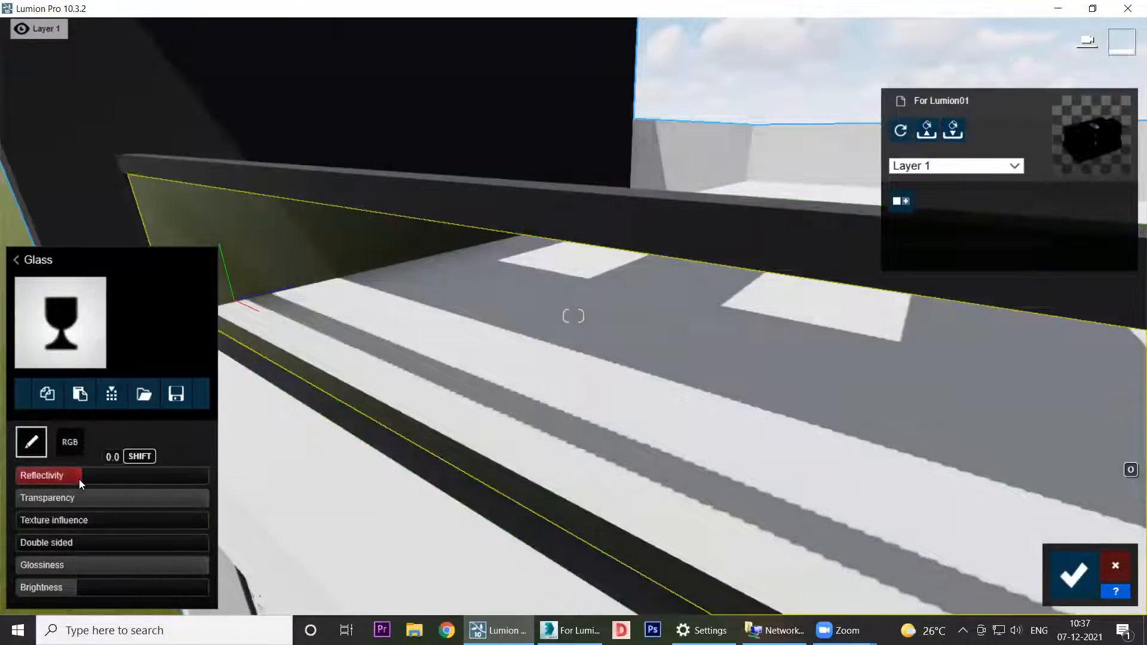
pyautogui.moveTo(79, 479); pyautogui.dragTo(165, 478)
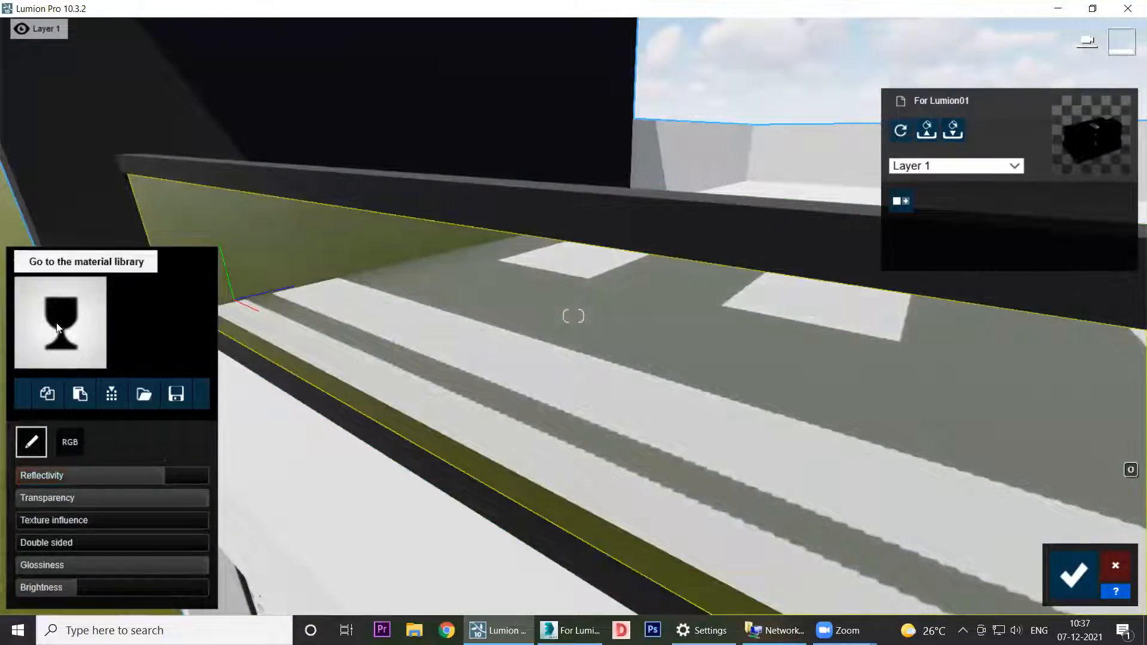
pyautogui.click(19, 260)
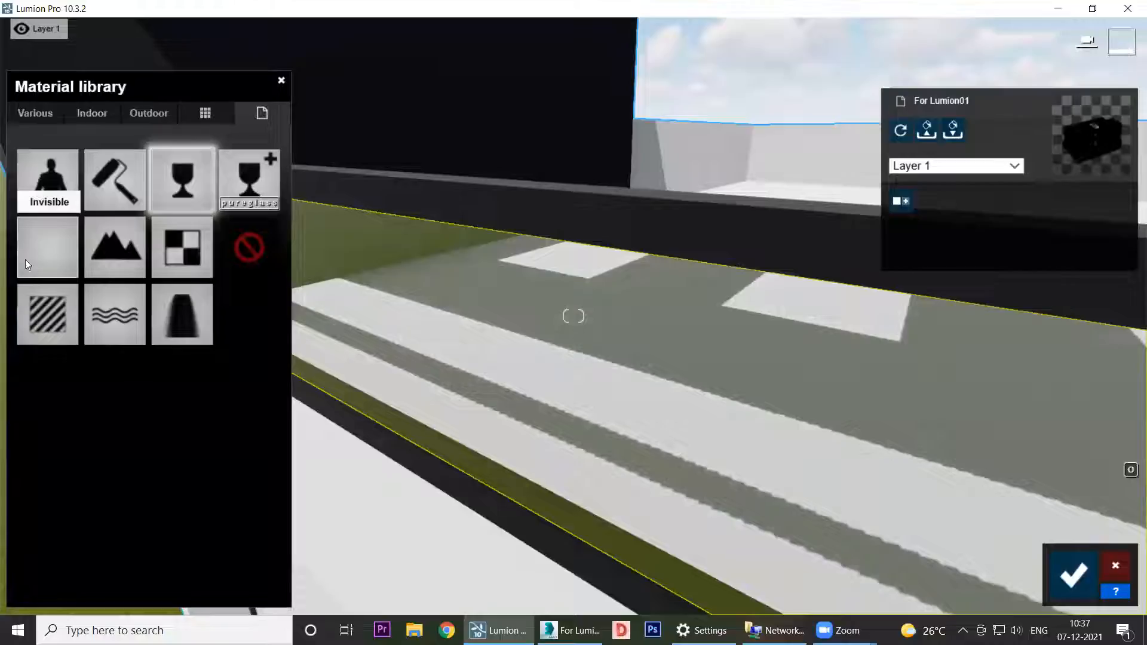
# Step: Apply Glass Advanced to the railing panels, raise frostiness to just over half of its range, and save the material changes
pyautogui.click(256, 171)
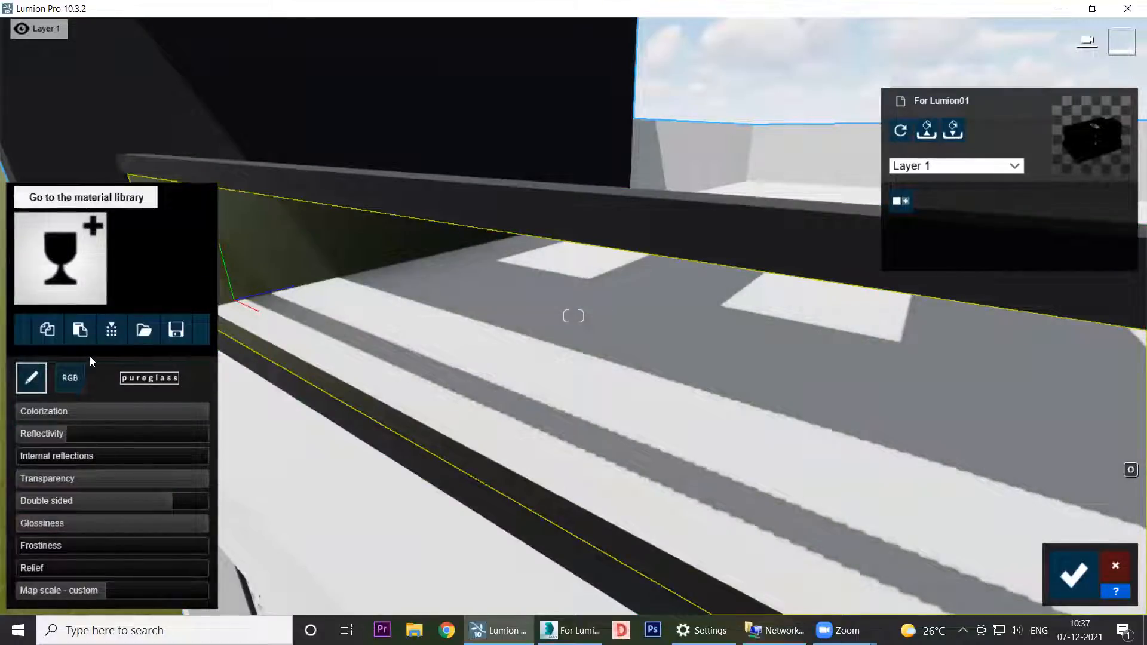
pyautogui.moveTo(18, 547); pyautogui.dragTo(124, 553)
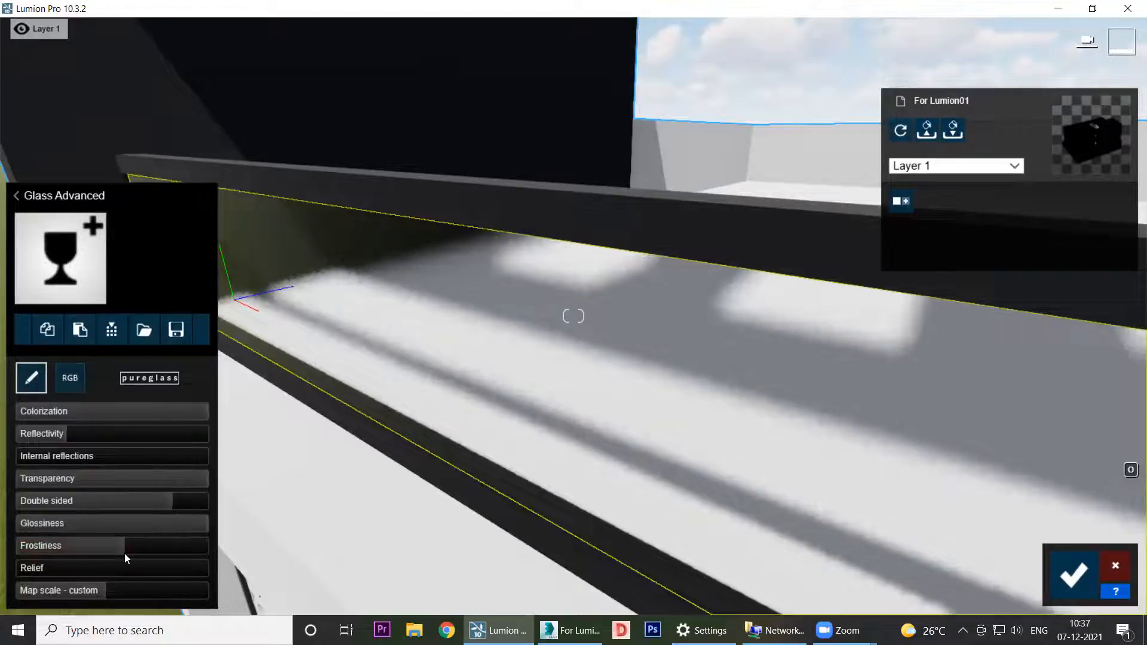
pyautogui.click(18, 200)
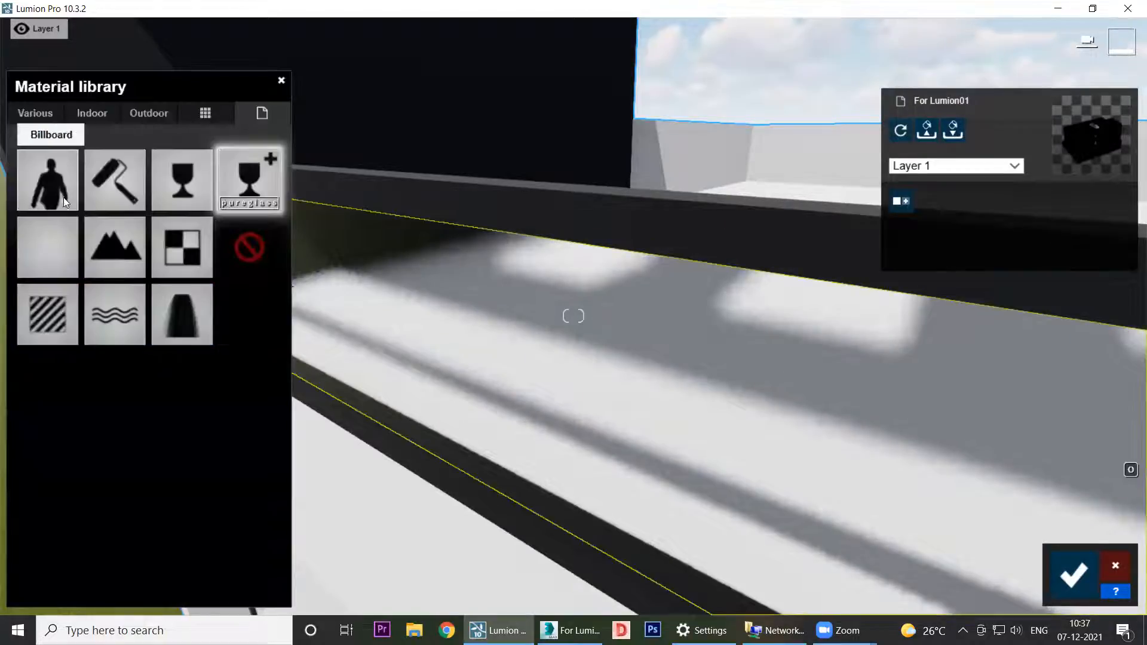
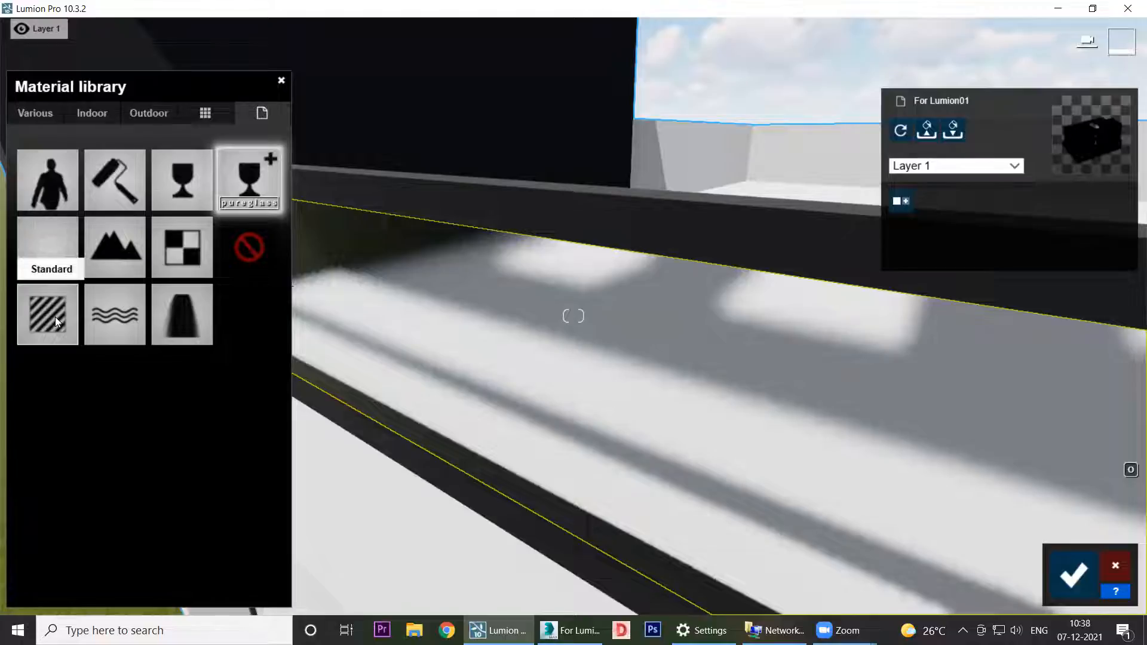
pyautogui.click(249, 180)
pyautogui.click(1078, 581)
# Step: Assign the Standard material to the tall dark wall section beside the upper balconies
pyautogui.moveTo(439, 433); pyautogui.dragTo(451, 426, button='right')
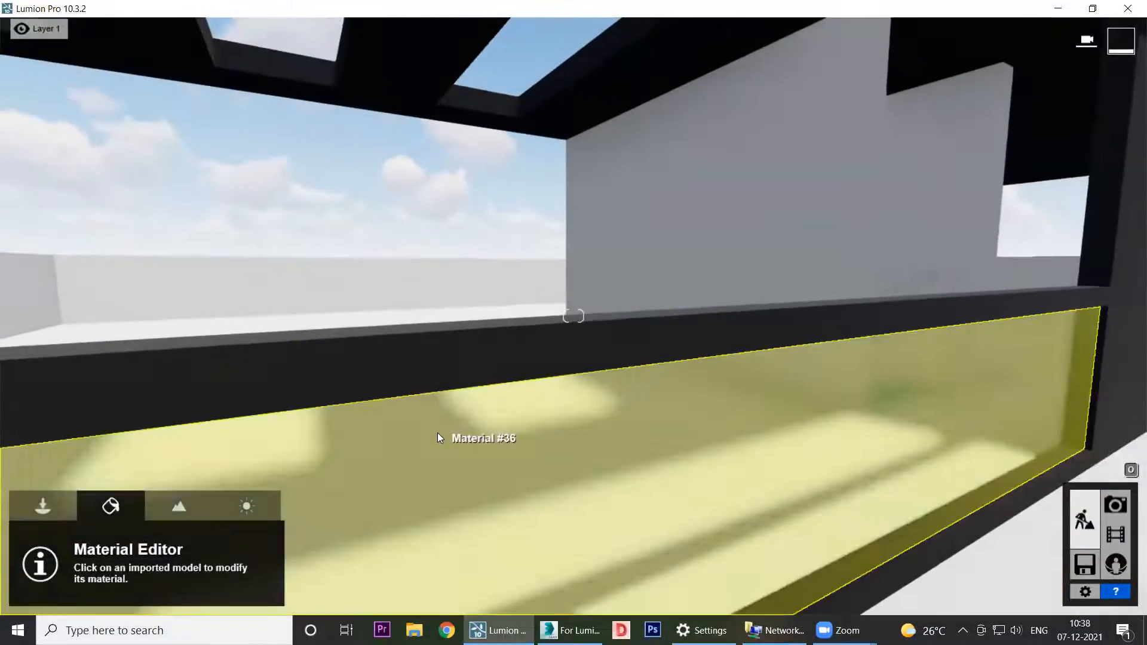
pyautogui.press('d')
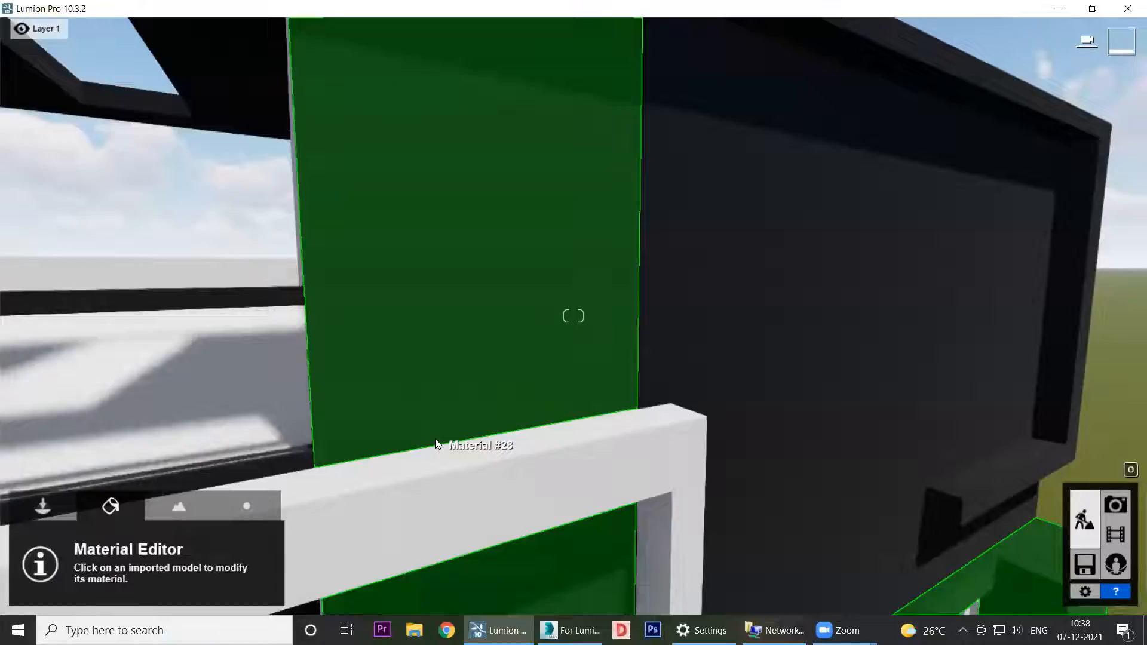
pyautogui.press('d')
pyautogui.moveTo(603, 294); pyautogui.dragTo(567, 306, button='right')
pyautogui.scroll(-2, 563, 305)
pyautogui.scroll(-2, 563, 305)
pyautogui.moveTo(518, 526)
pyautogui.mouseDown(button='right')
pyautogui.moveTo(534, 523)
pyautogui.moveTo(548, 485)
pyautogui.moveTo(520, 517)
pyautogui.moveTo(524, 539)
pyautogui.mouseUp(button='right')
pyautogui.scroll(2, 409, 466)
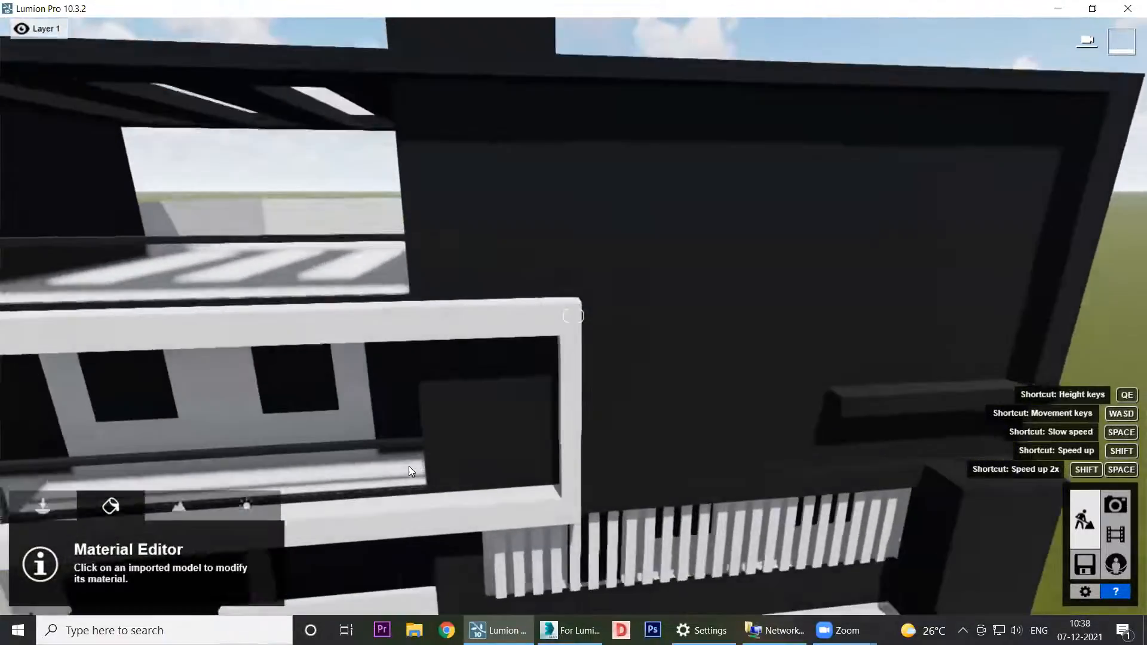
pyautogui.click(467, 234)
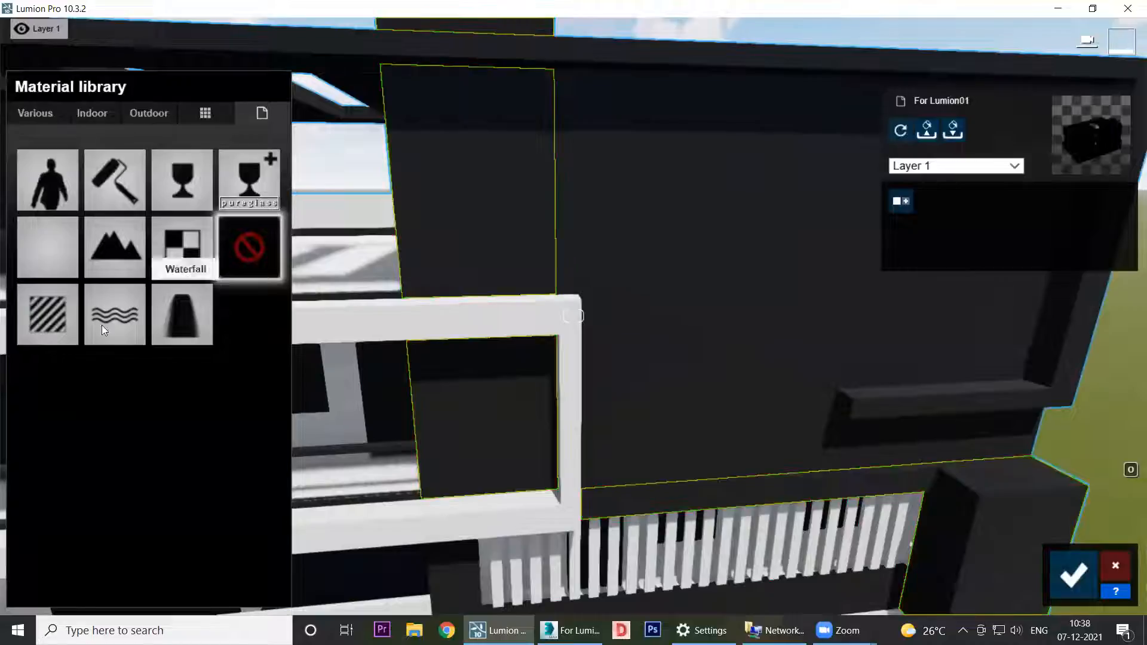
pyautogui.click(45, 322)
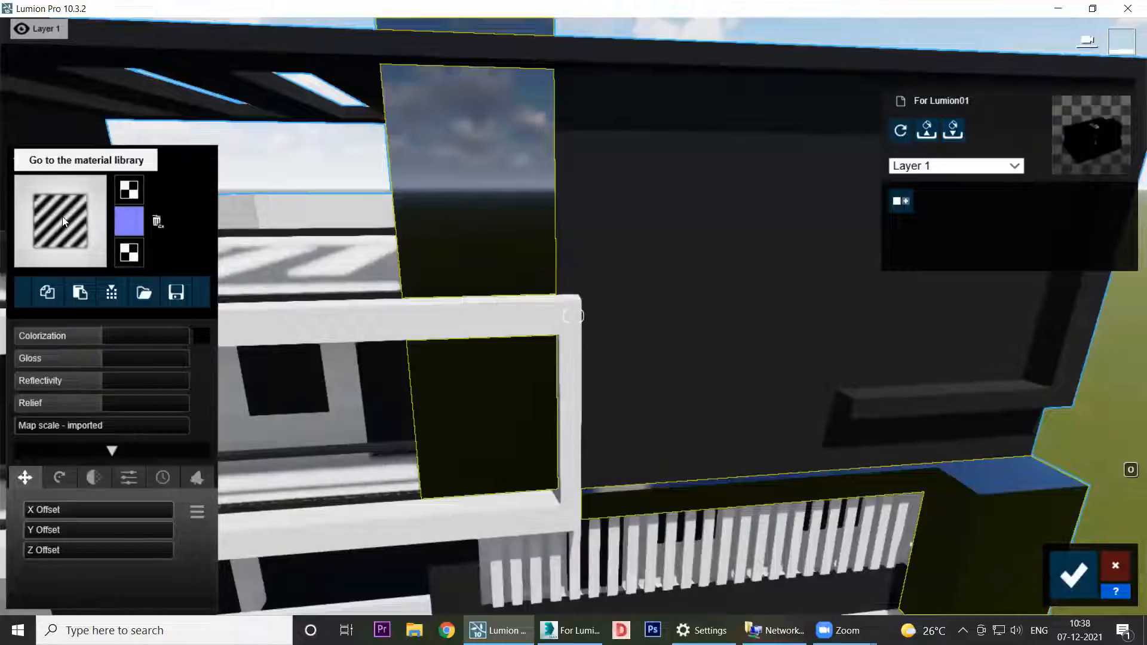
# Step: Load basik-rex-beige-35x35-19.jpg from the G: drive's Textures\tiles folder as the wall material's color map and inspect the tiling up close
pyautogui.click(133, 196)
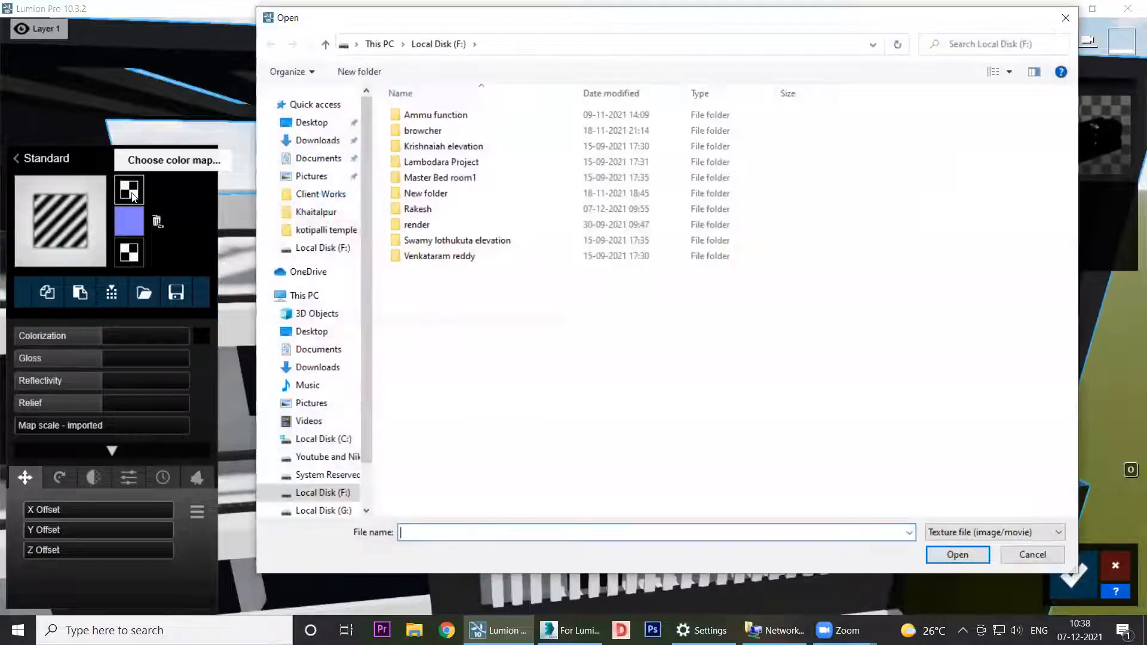
pyautogui.click(307, 296)
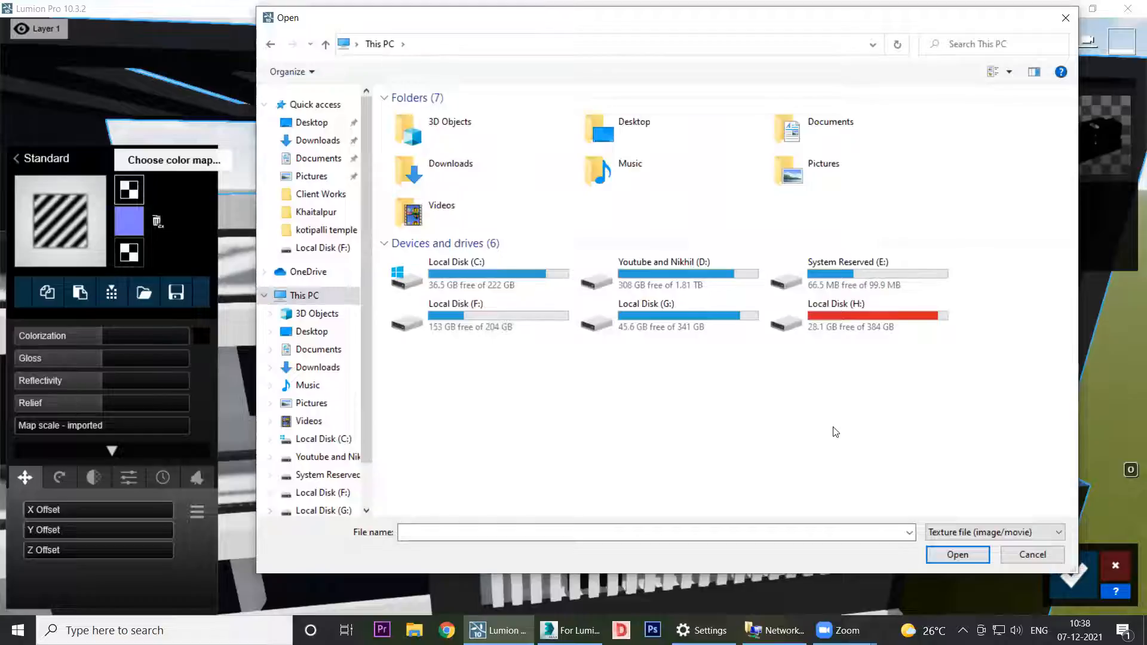
pyautogui.doubleClick(842, 331)
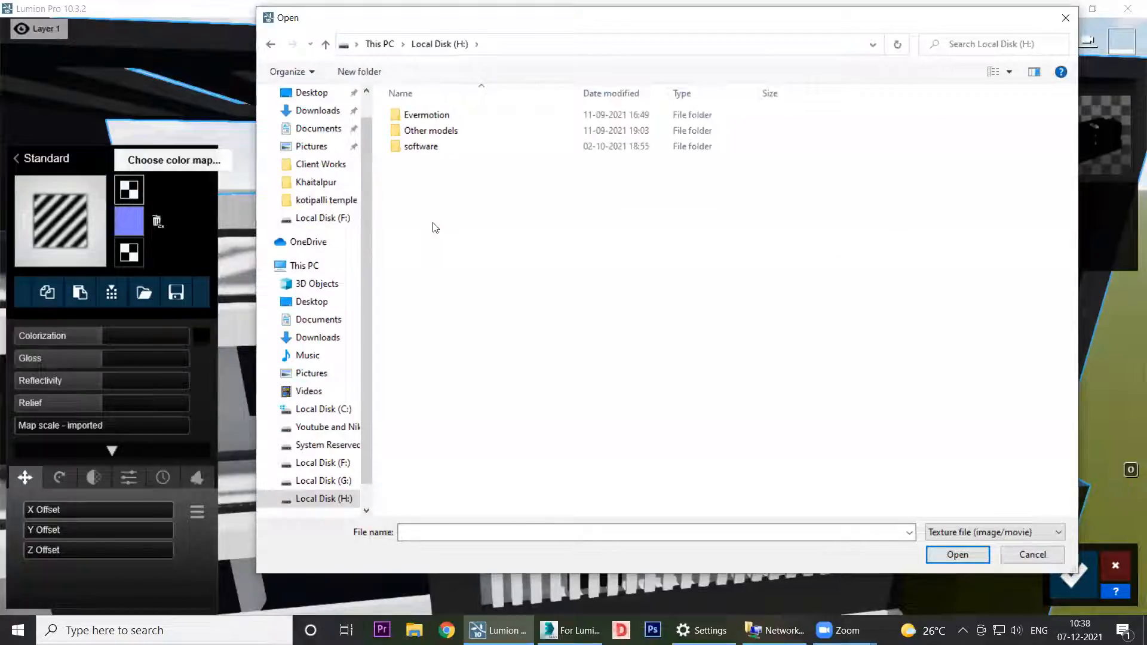
pyautogui.hotkey('alt', 'Left')
pyautogui.doubleClick(660, 312)
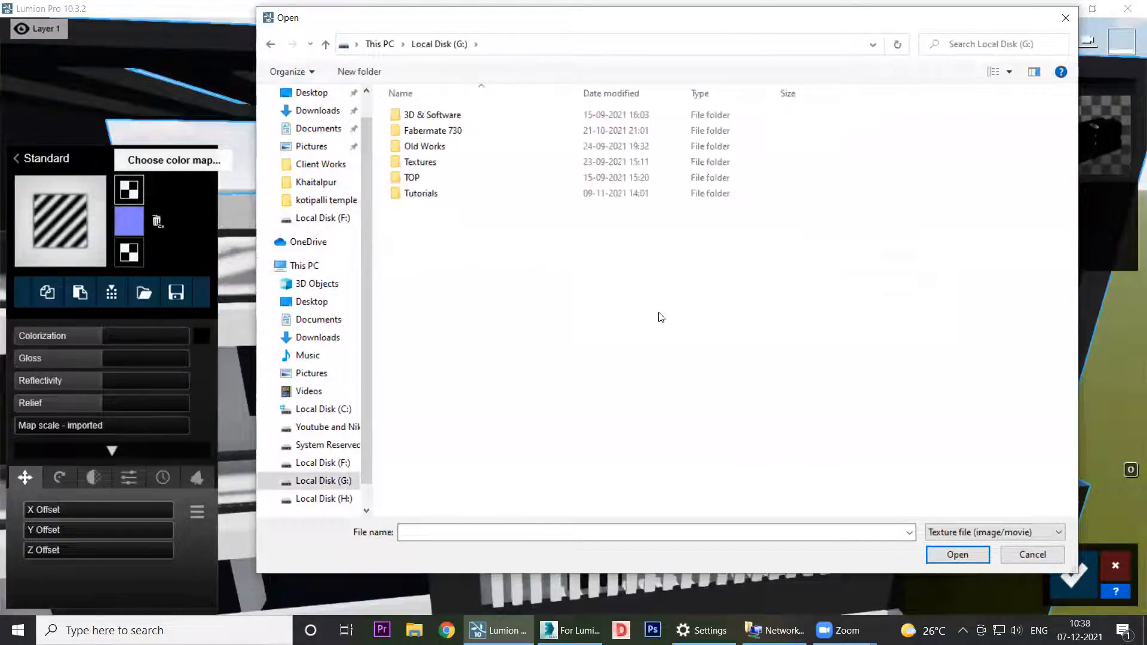
pyautogui.doubleClick(446, 162)
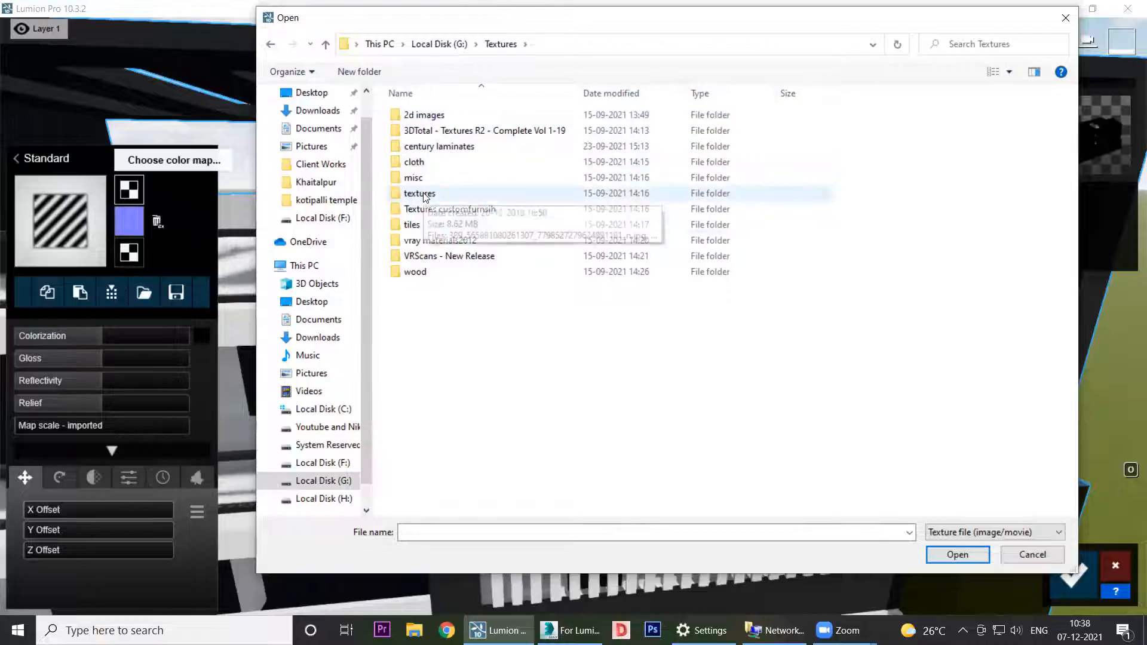
pyautogui.doubleClick(411, 226)
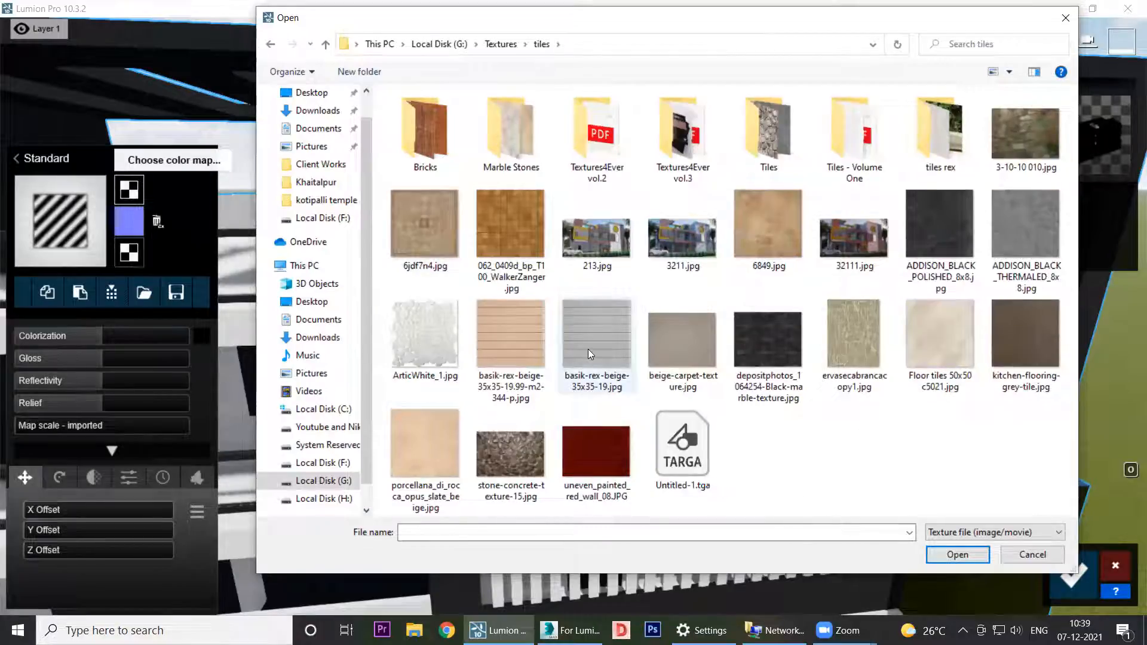
pyautogui.doubleClick(601, 323)
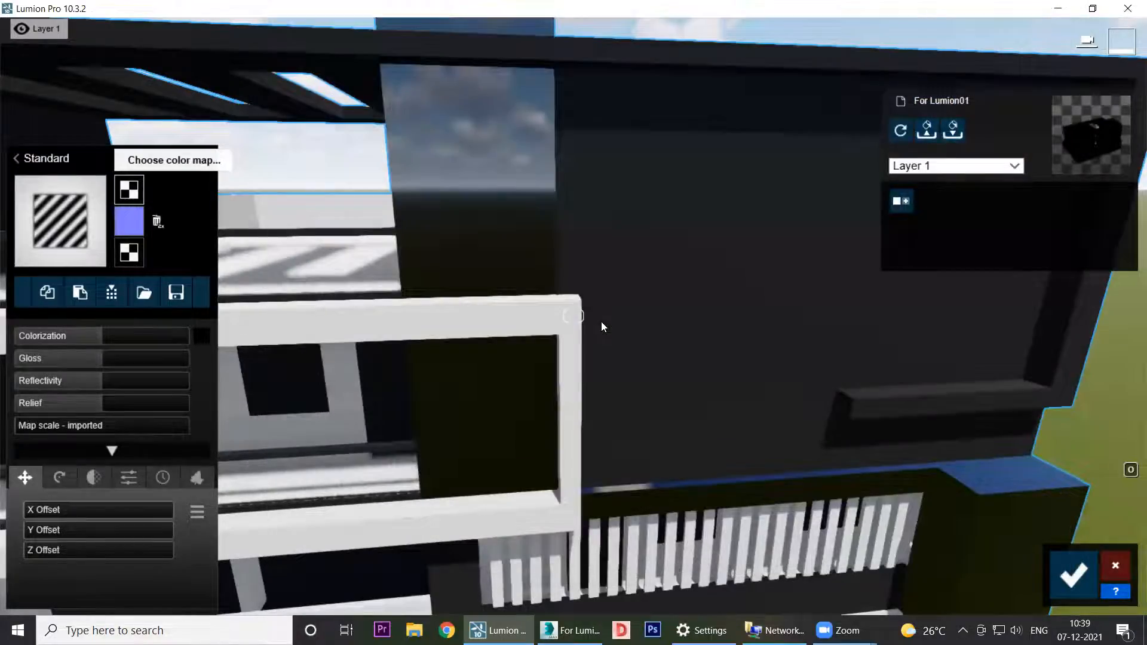
pyautogui.scroll(3, 441, 223)
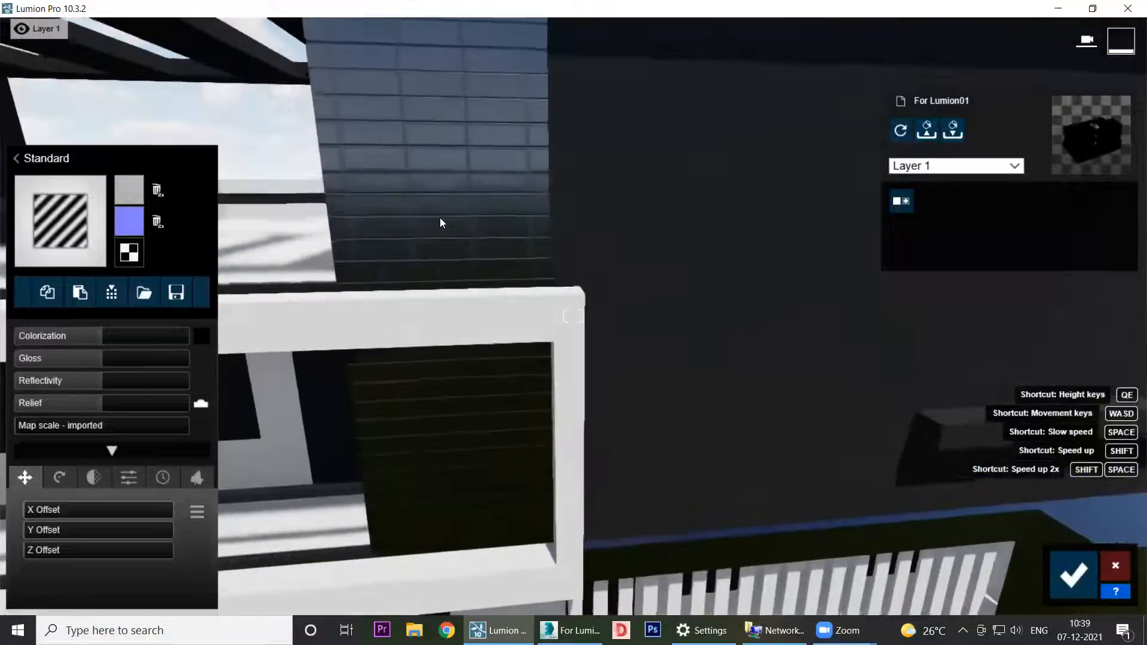
pyautogui.scroll(-4, 440, 218)
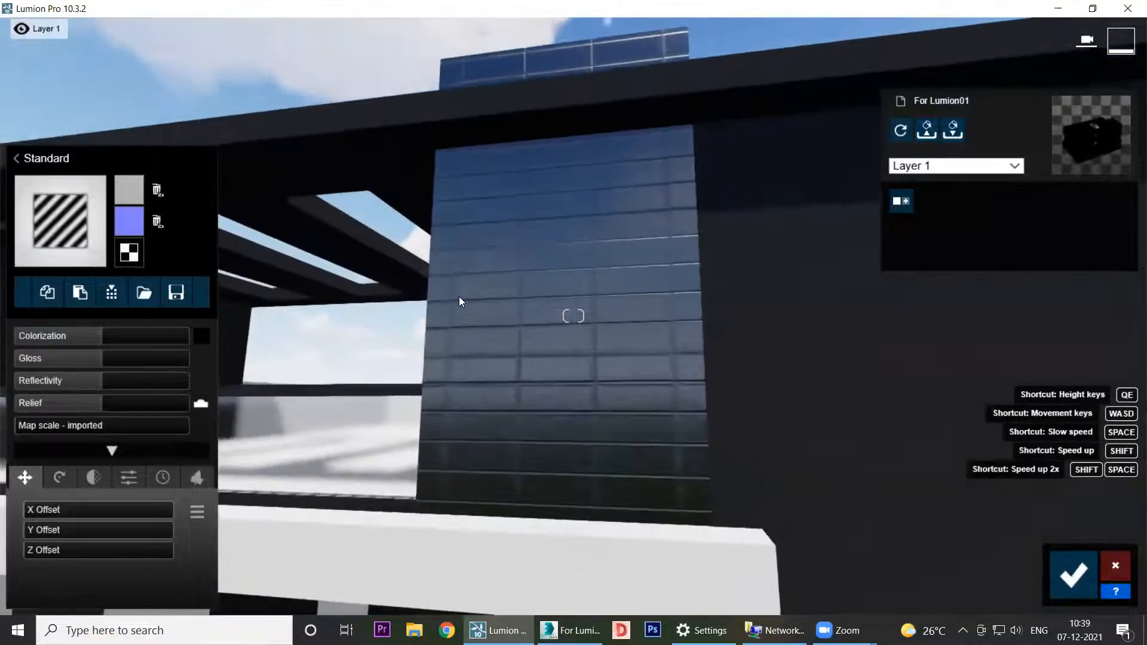
pyautogui.scroll(4, 459, 297)
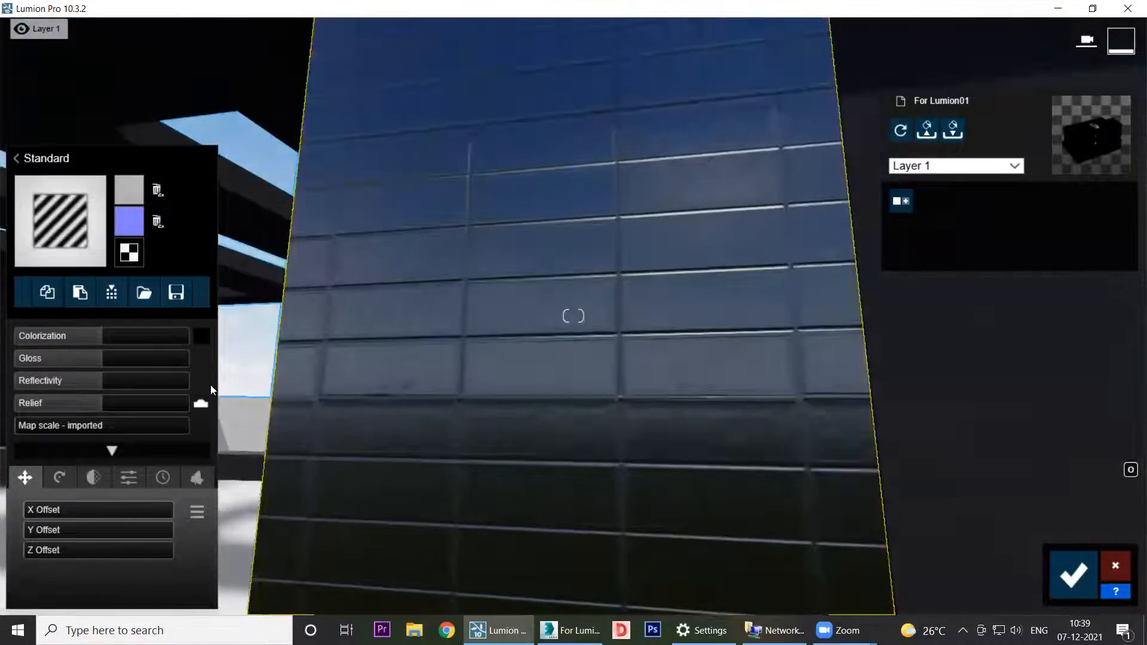
pyautogui.scroll(4, 634, 396)
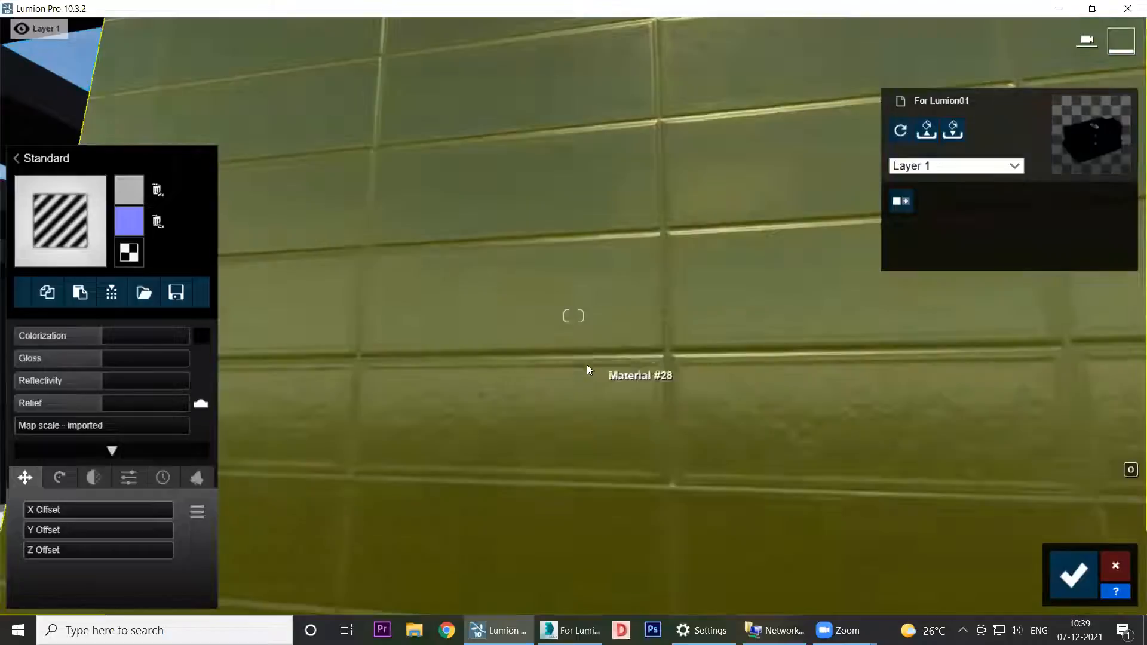
# Step: Try a red colorization tint at a strength of 0.8 on the tiled wall material
pyautogui.scroll(-5, 579, 360)
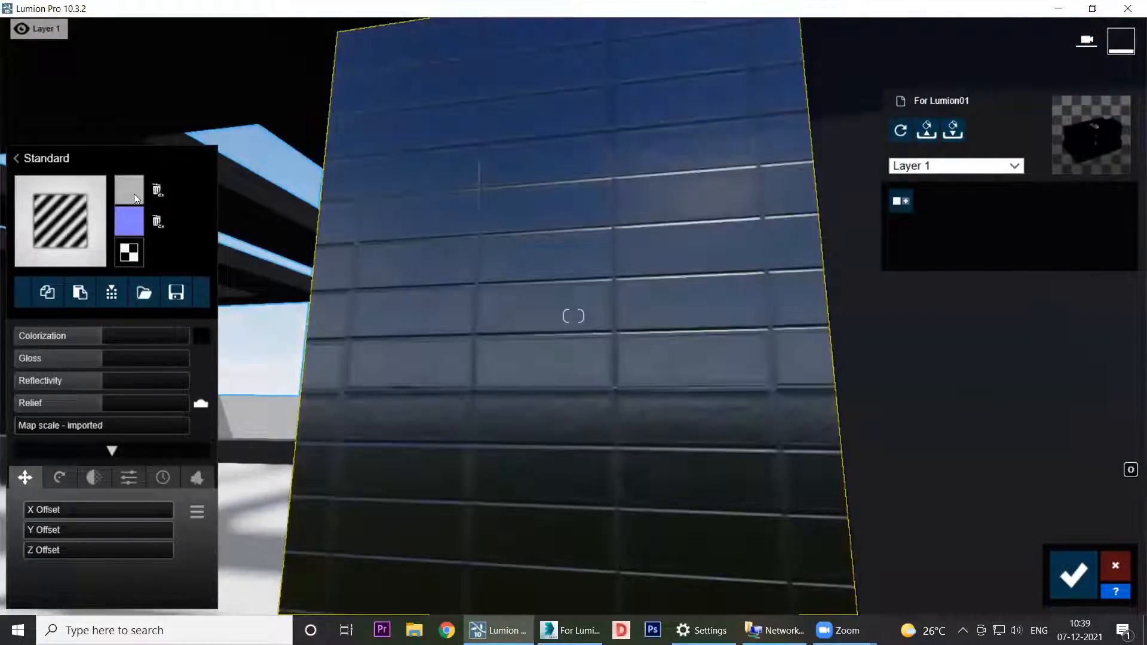
pyautogui.moveTo(135, 215)
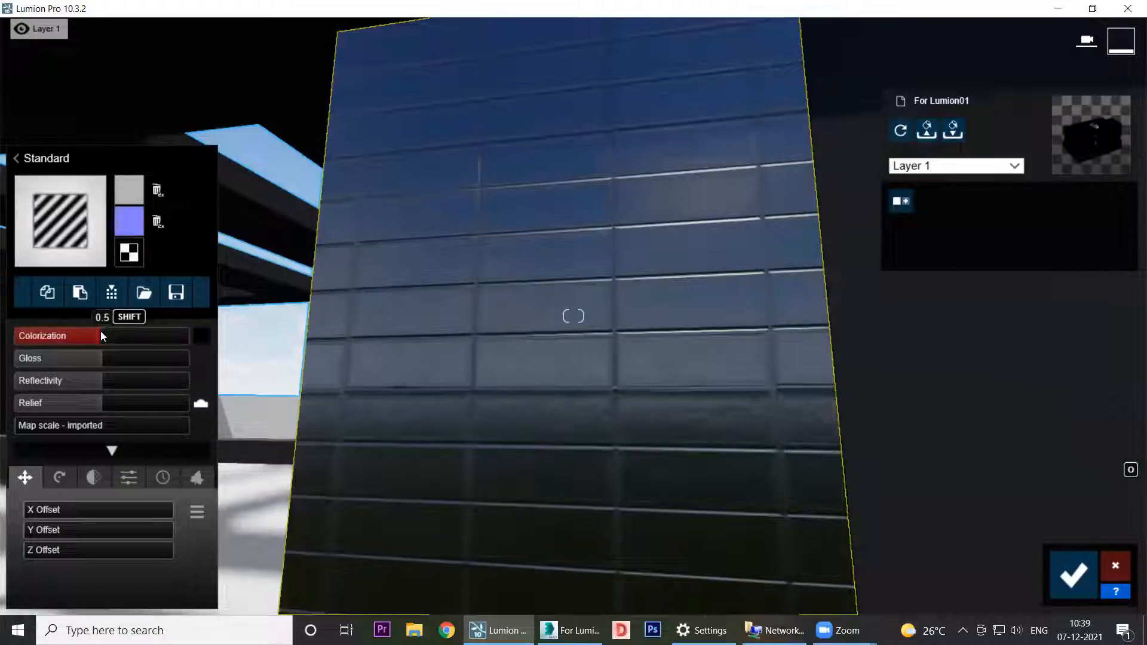
pyautogui.moveTo(102, 334); pyautogui.dragTo(176, 347)
pyautogui.moveTo(96, 344); pyautogui.dragTo(126, 345)
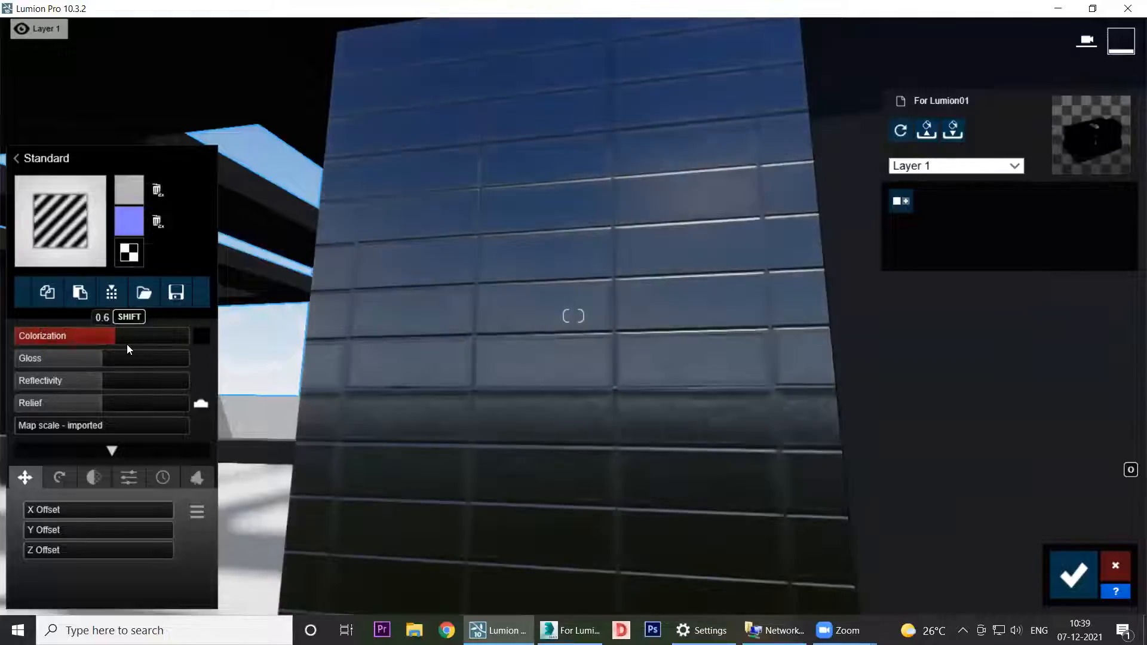
pyautogui.click(204, 338)
pyautogui.moveTo(337, 431); pyautogui.dragTo(325, 372)
pyautogui.click(233, 340)
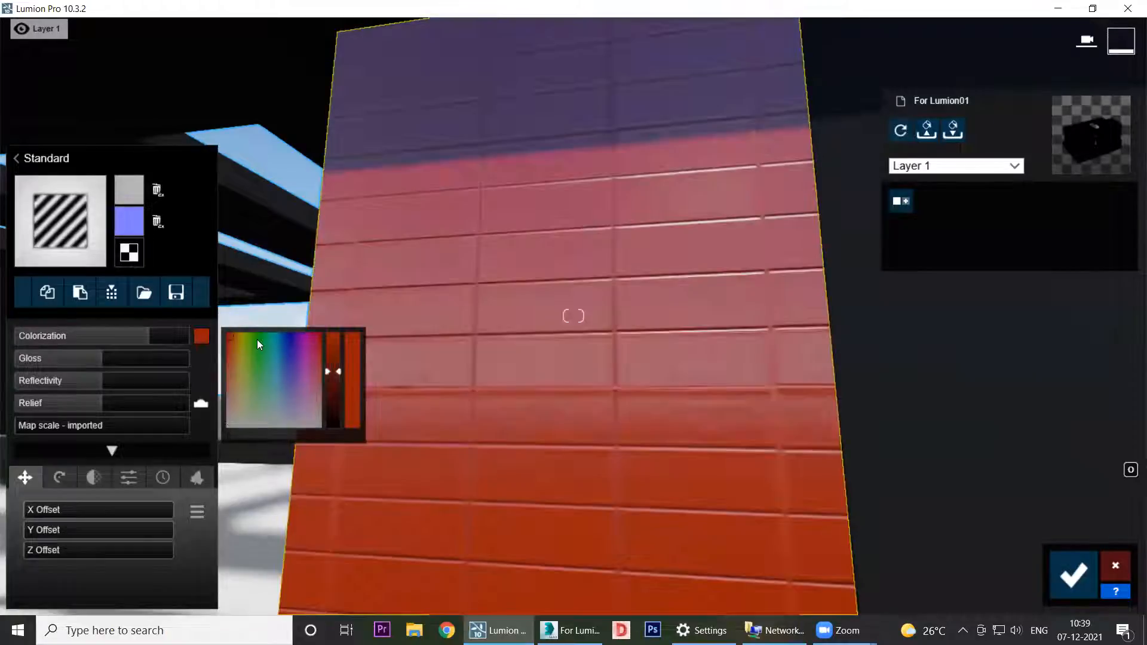
pyautogui.moveTo(147, 338)
pyautogui.mouseDown()
pyautogui.moveTo(25, 335)
pyautogui.moveTo(172, 340)
pyautogui.moveTo(100, 337)
pyautogui.moveTo(151, 337)
pyautogui.mouseUp()
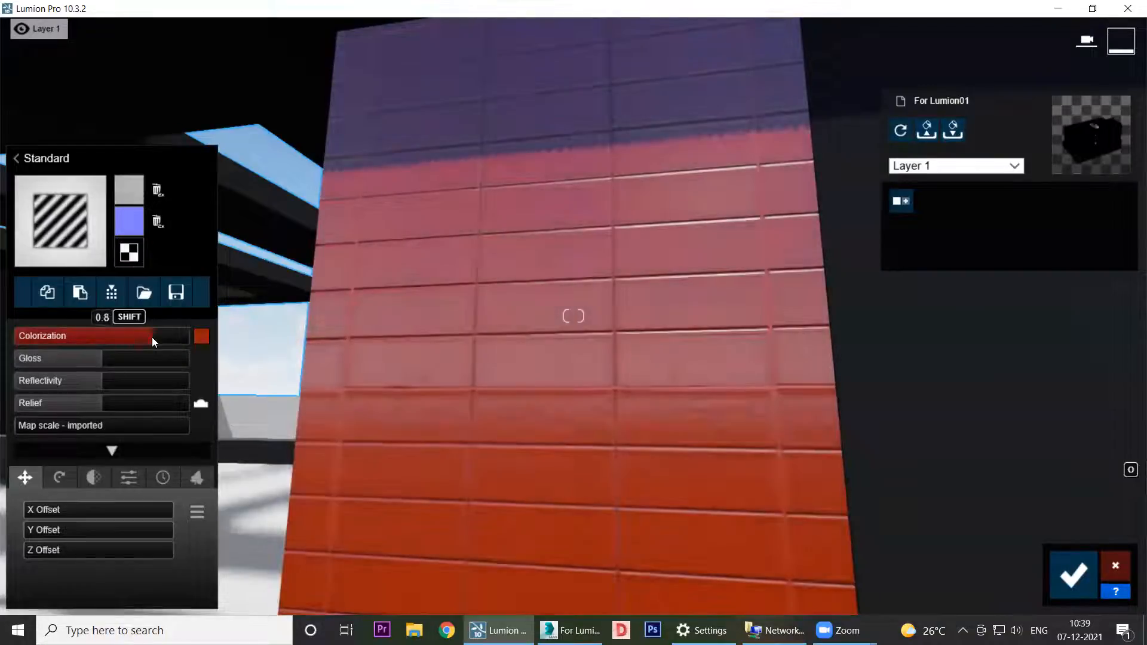
# Step: Try a blue colorization tint at full strength on the tiled wall, and darken the tint to black
pyautogui.click(201, 336)
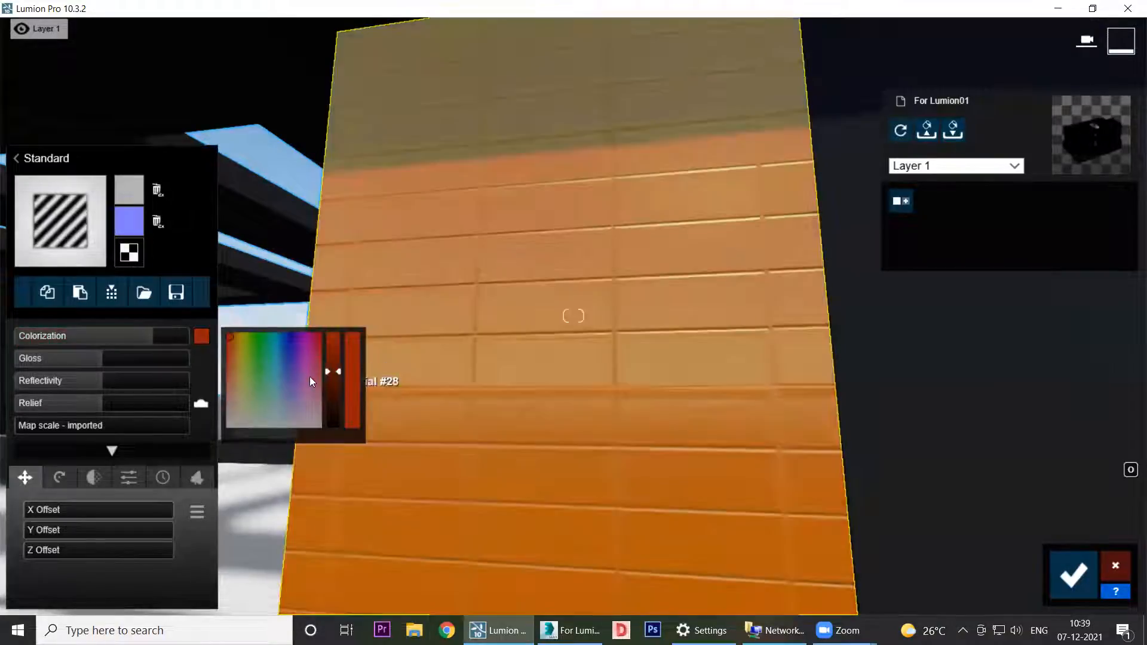
pyautogui.click(278, 334)
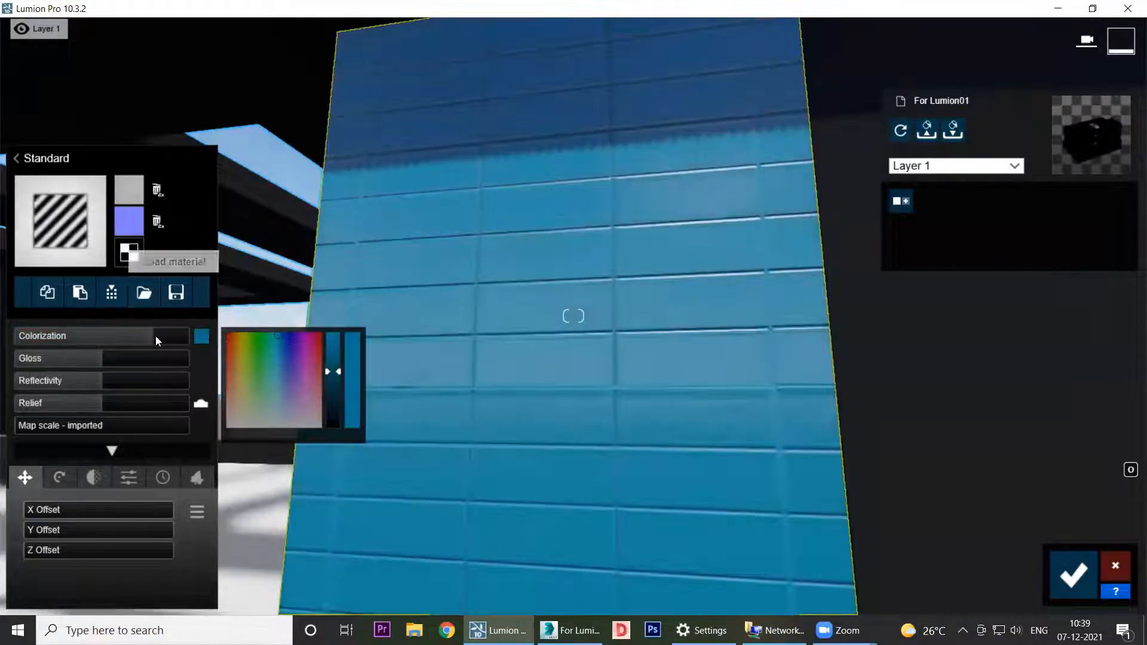
pyautogui.moveTo(140, 333); pyautogui.dragTo(197, 337)
pyautogui.click(208, 339)
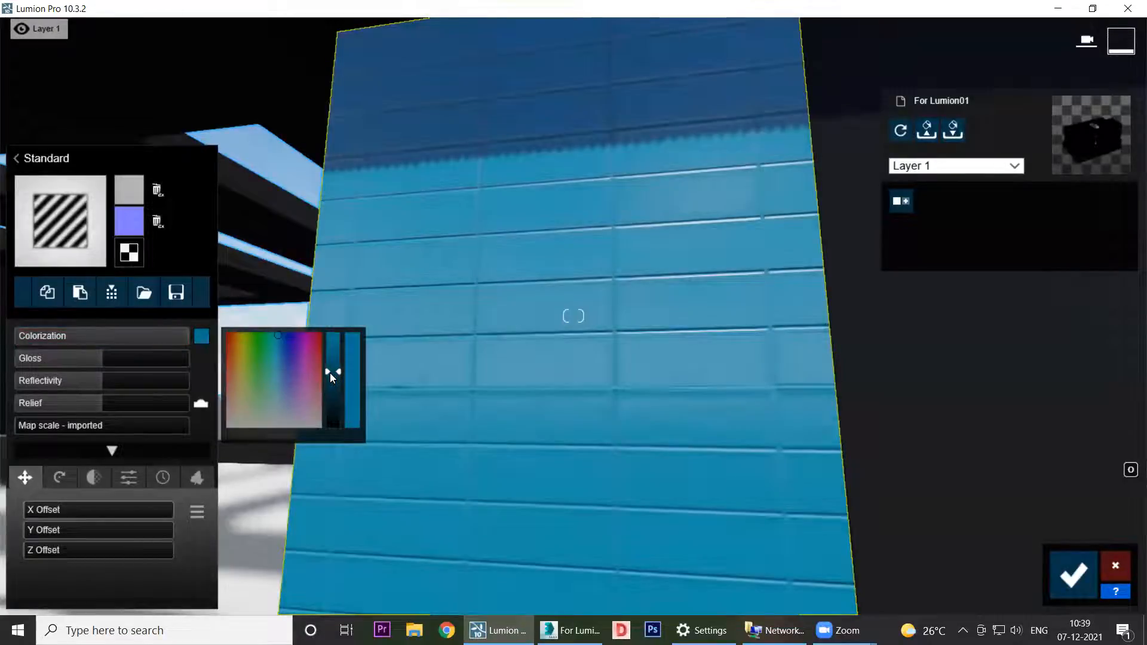
pyautogui.moveTo(330, 373); pyautogui.dragTo(323, 444)
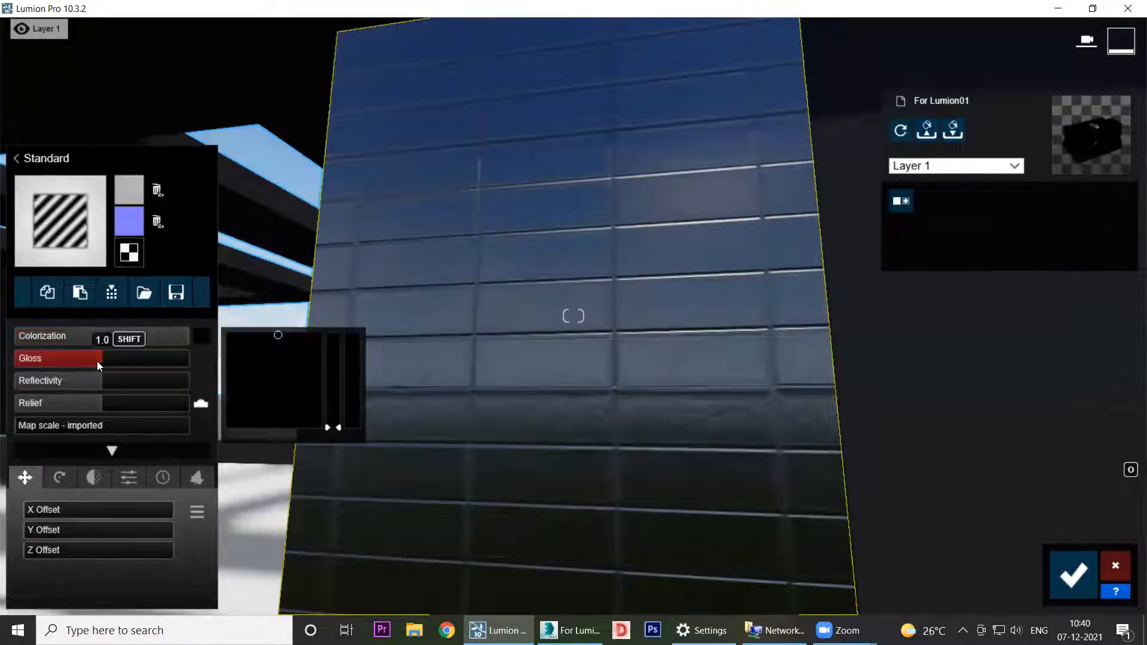
# Step: Set the tile material's gloss to 0.7 and lower its colorization to just under a third of its range
pyautogui.moveTo(97, 358); pyautogui.dragTo(195, 363)
pyautogui.scroll(5, 598, 366)
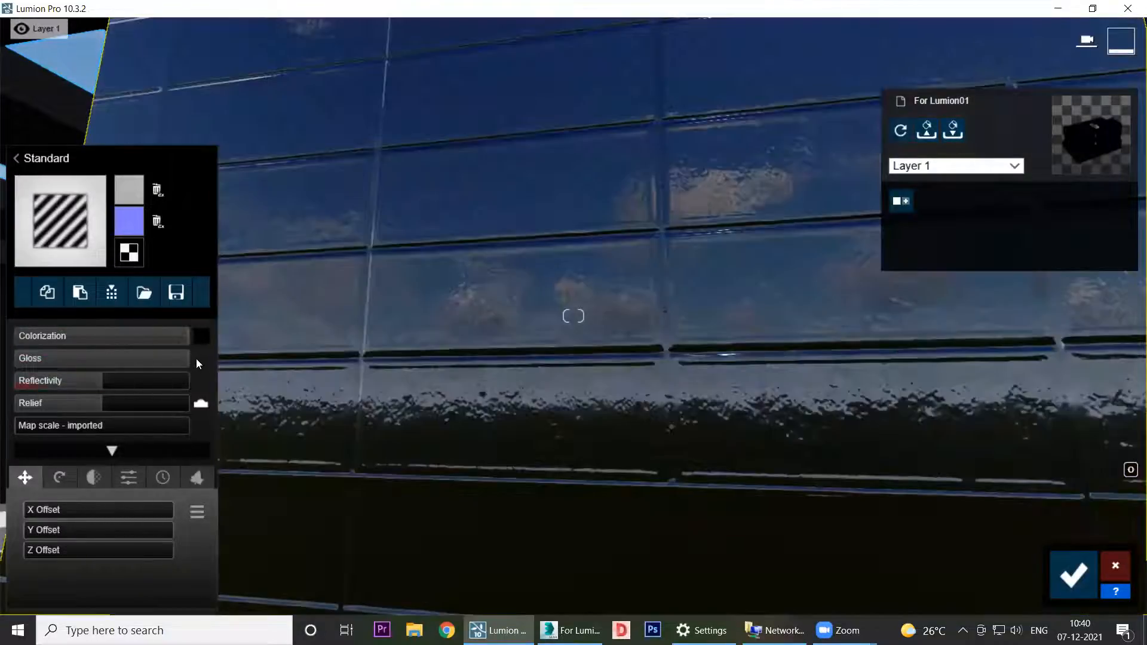
pyautogui.moveTo(186, 358); pyautogui.dragTo(76, 369)
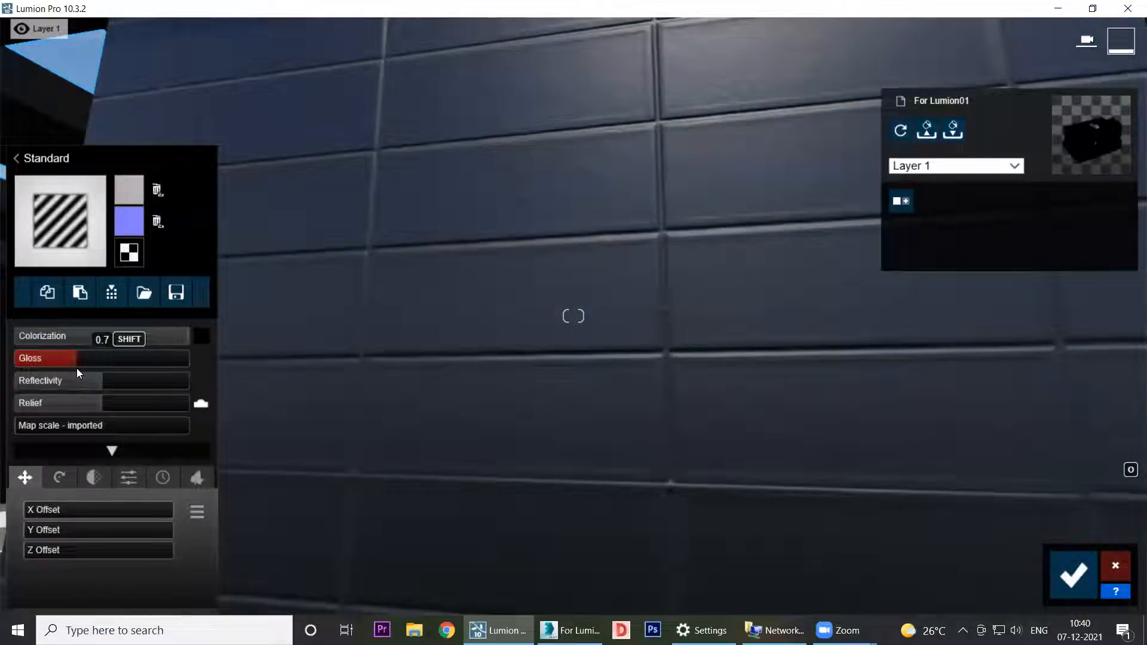
pyautogui.moveTo(150, 340); pyautogui.dragTo(65, 337)
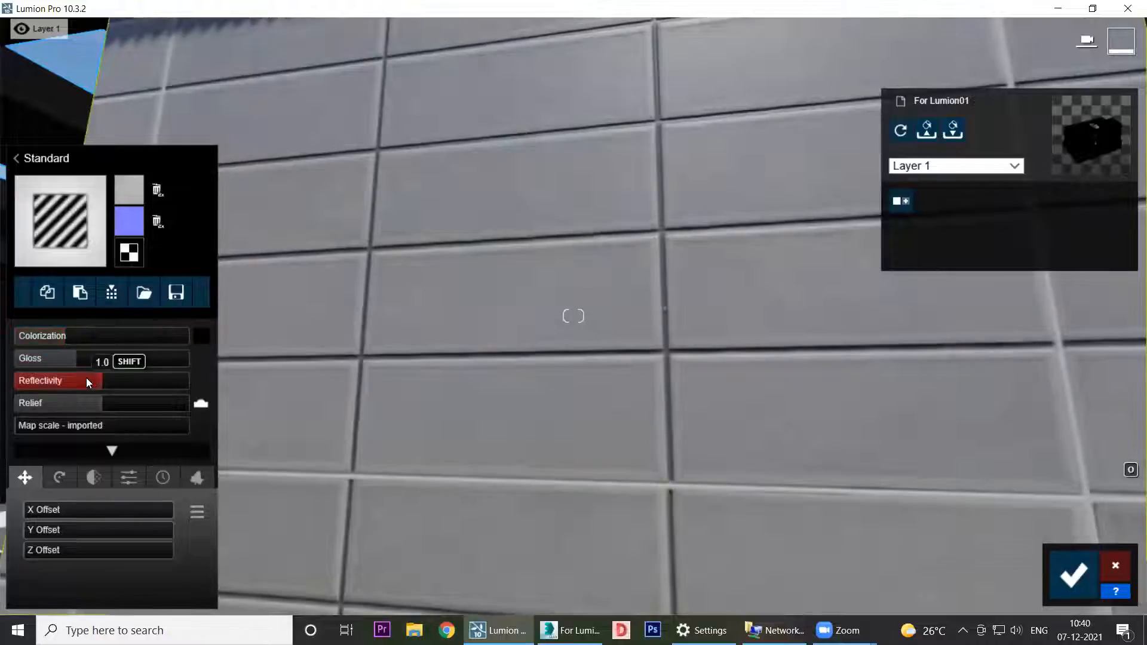
# Step: Compare minimum and maximum reflectivity on the wall tiles, and leave reflectivity at its maximum
pyautogui.moveTo(101, 382); pyautogui.dragTo(212, 394)
pyautogui.scroll(-5, 589, 323)
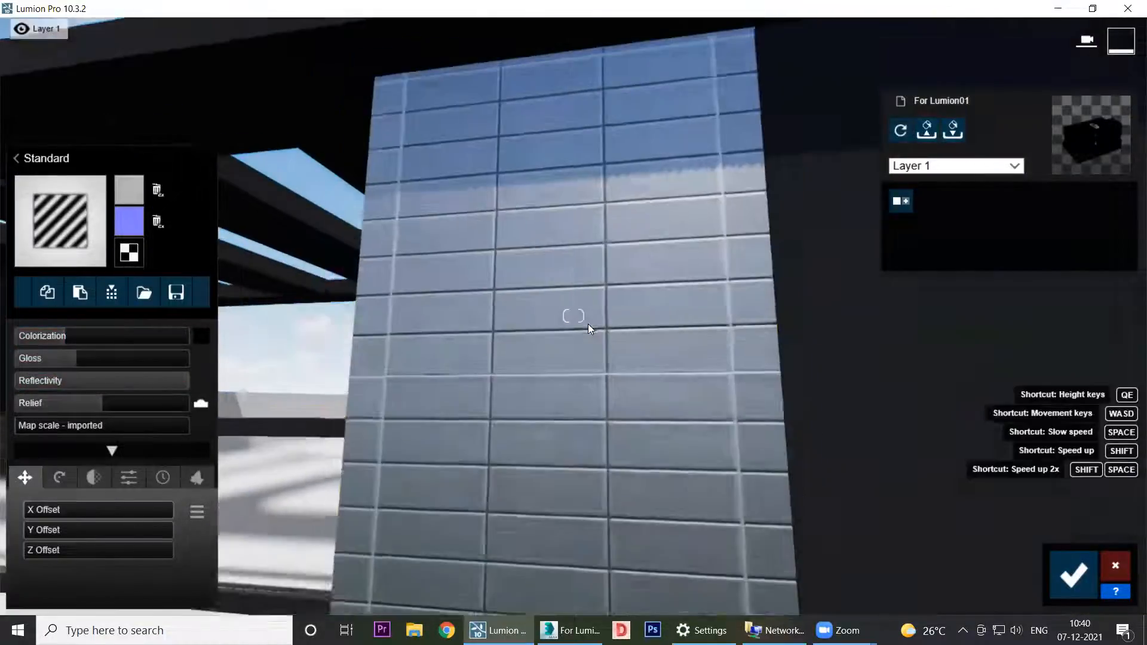
pyautogui.moveTo(186, 380); pyautogui.dragTo(3, 394)
pyautogui.moveTo(77, 397); pyautogui.dragTo(215, 386)
pyautogui.scroll(5, 562, 375)
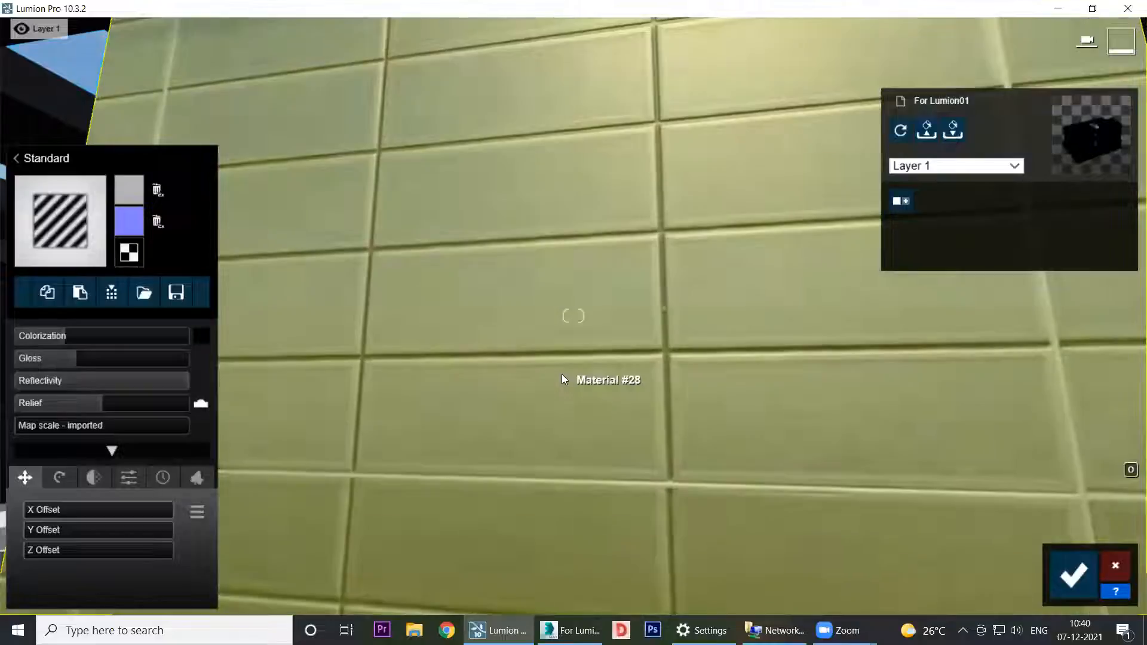
# Step: Raise the tile material's relief to its maximum and inspect the joints from close up and farther away
pyautogui.scroll(-5, 562, 375)
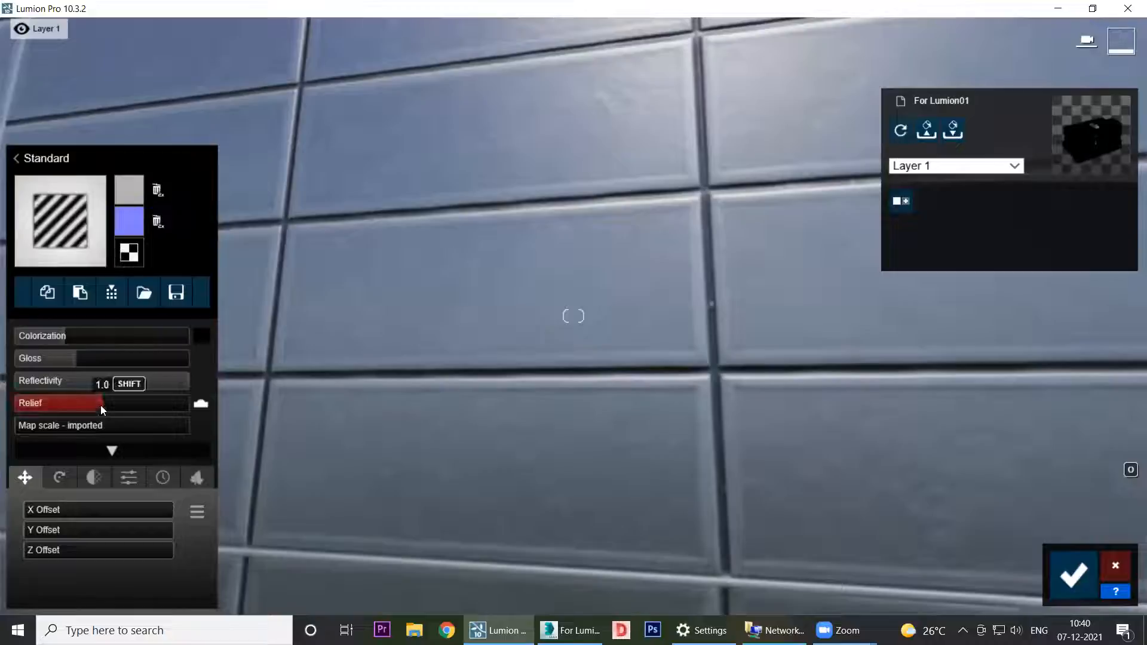
pyautogui.moveTo(101, 406); pyautogui.dragTo(221, 431)
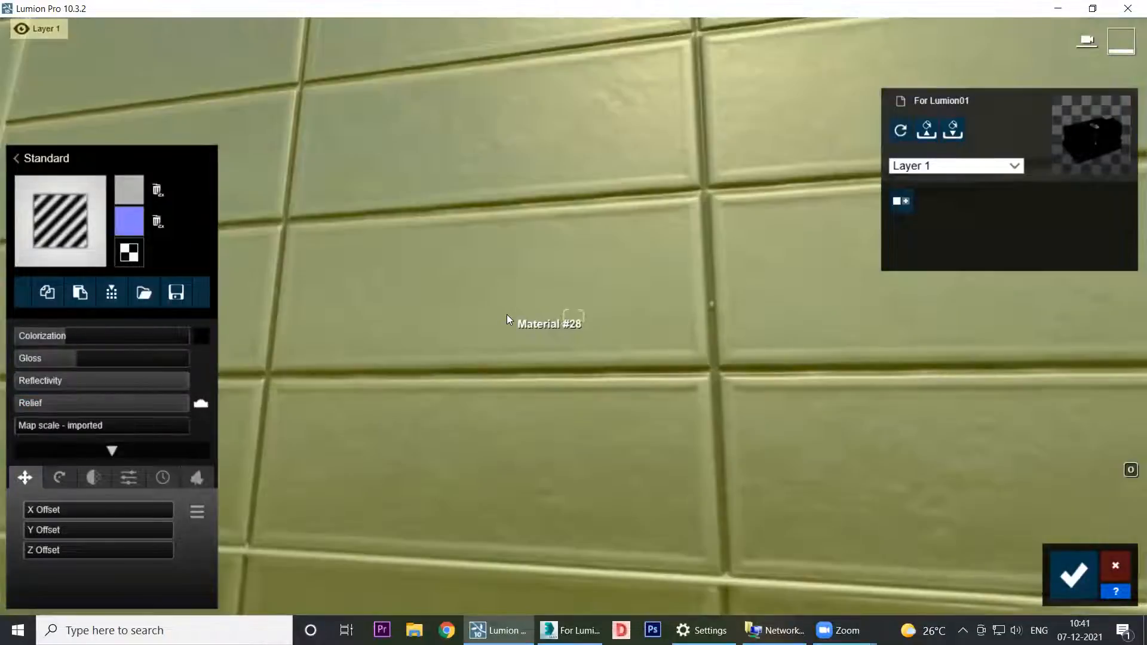
pyautogui.scroll(-6, 513, 318)
pyautogui.scroll(4, 570, 389)
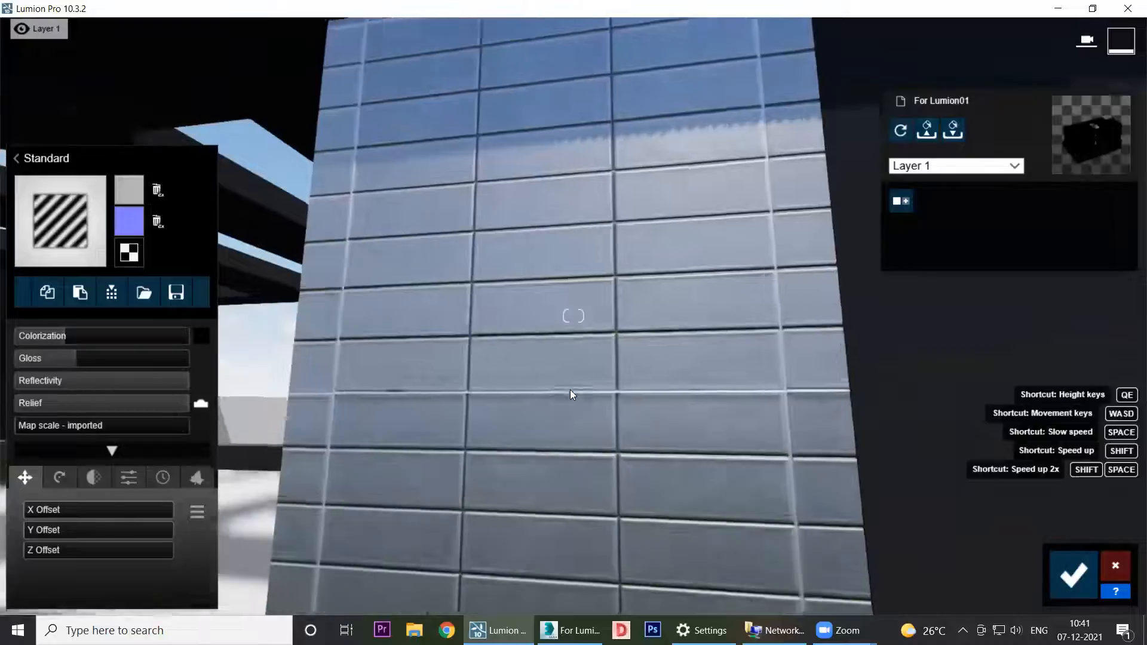
pyautogui.scroll(4, 570, 391)
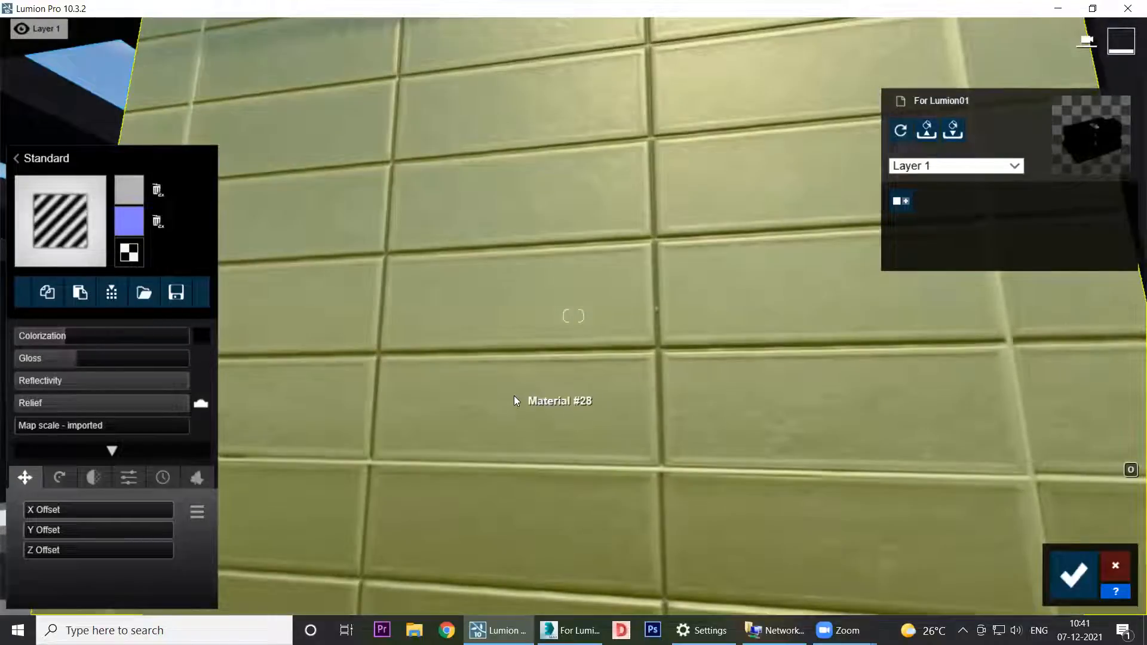
pyautogui.scroll(-3, 514, 396)
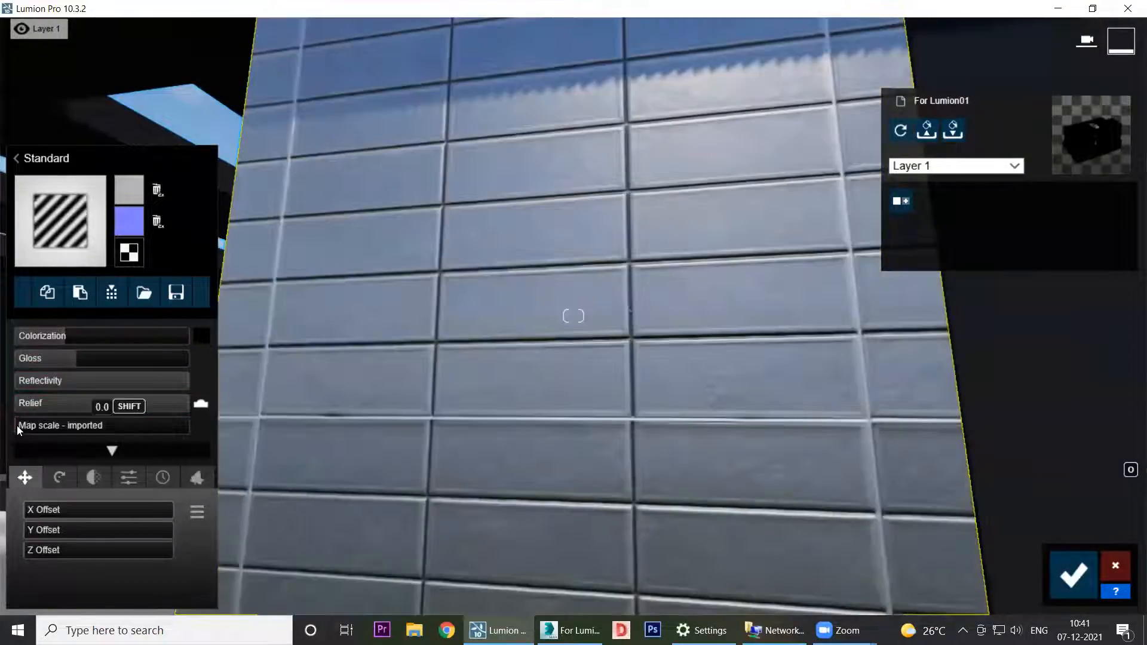
# Step: Switch the tile texture to a custom map scale and set it to just under 1.5
pyautogui.moveTo(17, 425); pyautogui.dragTo(62, 430)
pyautogui.moveTo(71, 431); pyautogui.dragTo(46, 437)
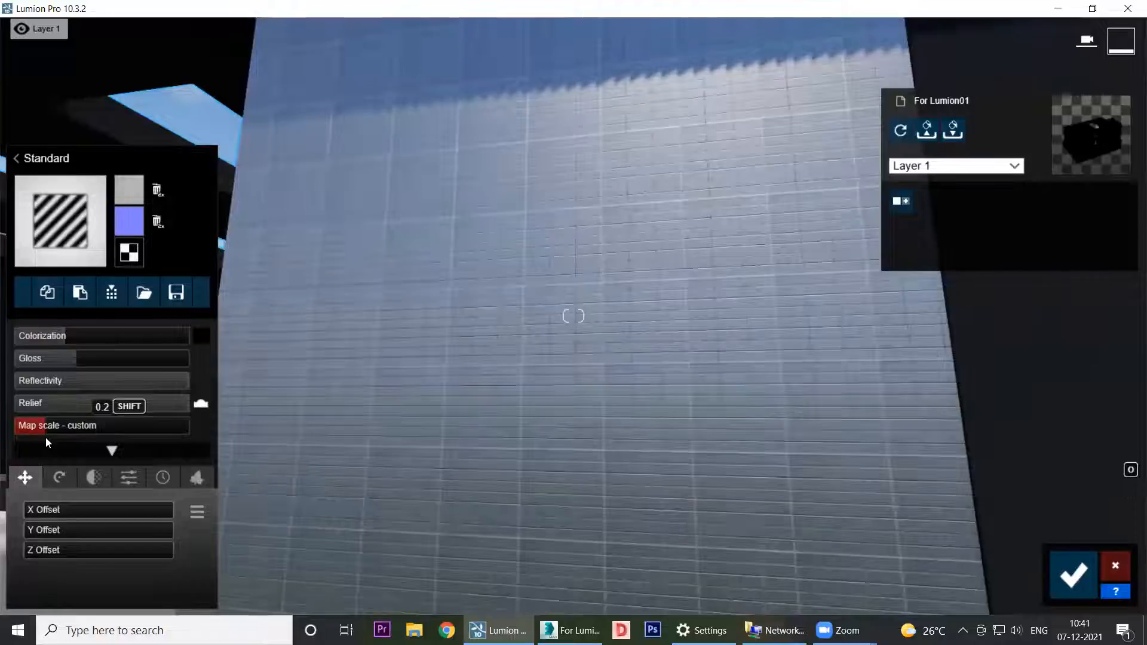
pyautogui.moveTo(46, 437); pyautogui.dragTo(57, 433)
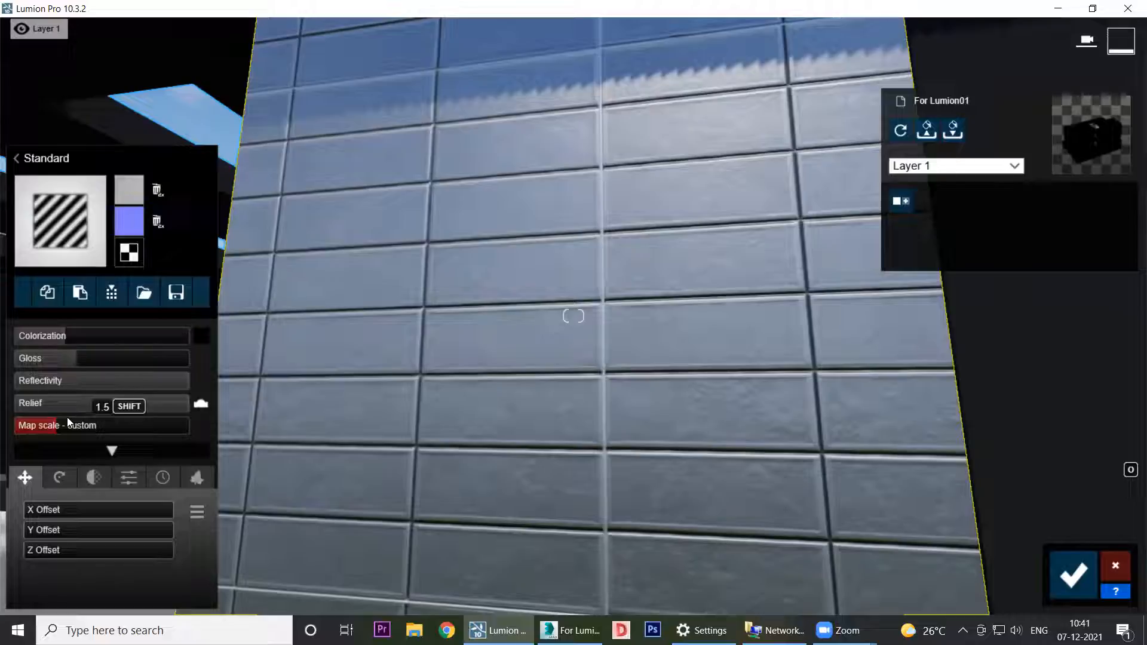
pyautogui.moveTo(57, 425); pyautogui.dragTo(55, 427)
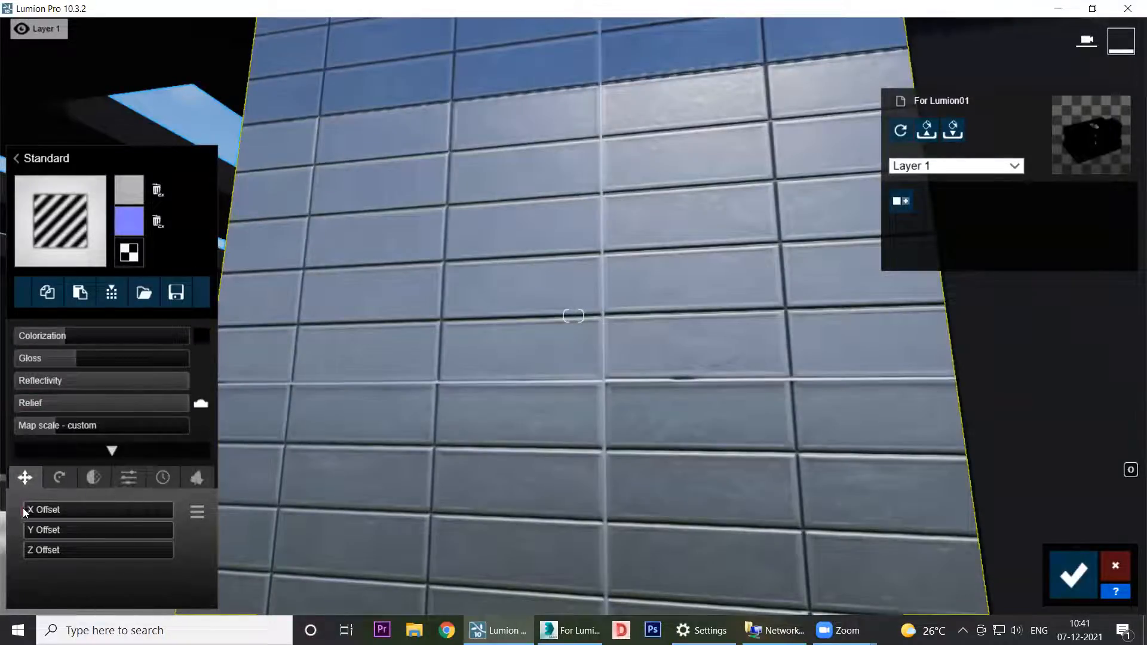
# Step: Try shifting the tile texture's X and Z offsets on the wall, and open its orientation settings
pyautogui.moveTo(23, 509); pyautogui.dragTo(12, 529)
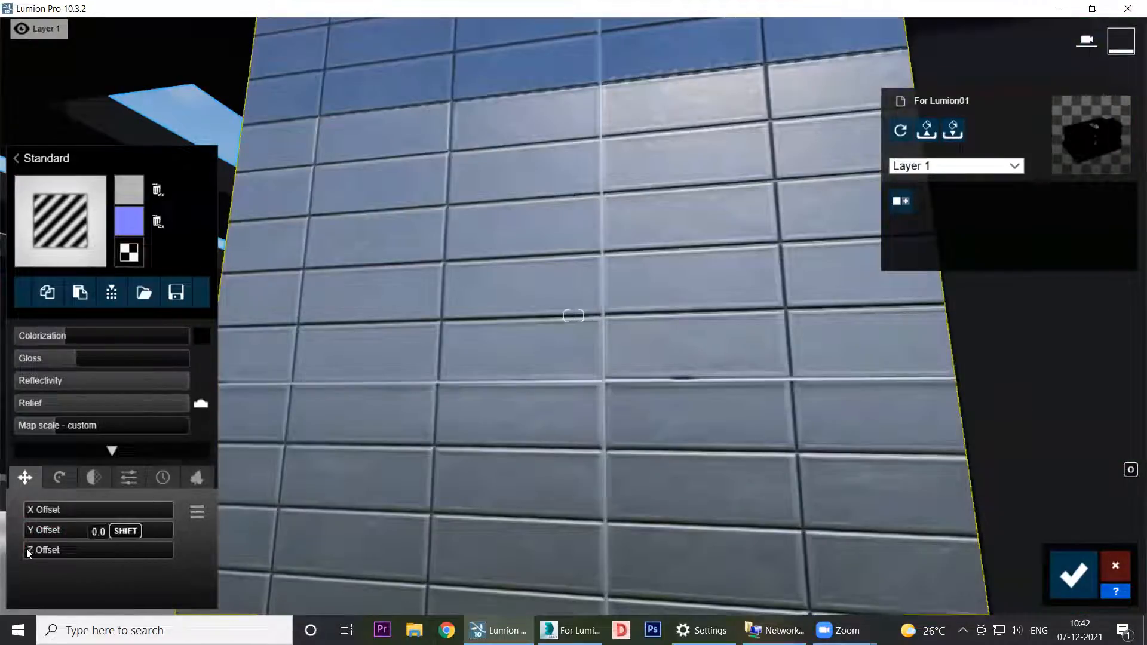
pyautogui.moveTo(26, 549); pyautogui.dragTo(144, 552)
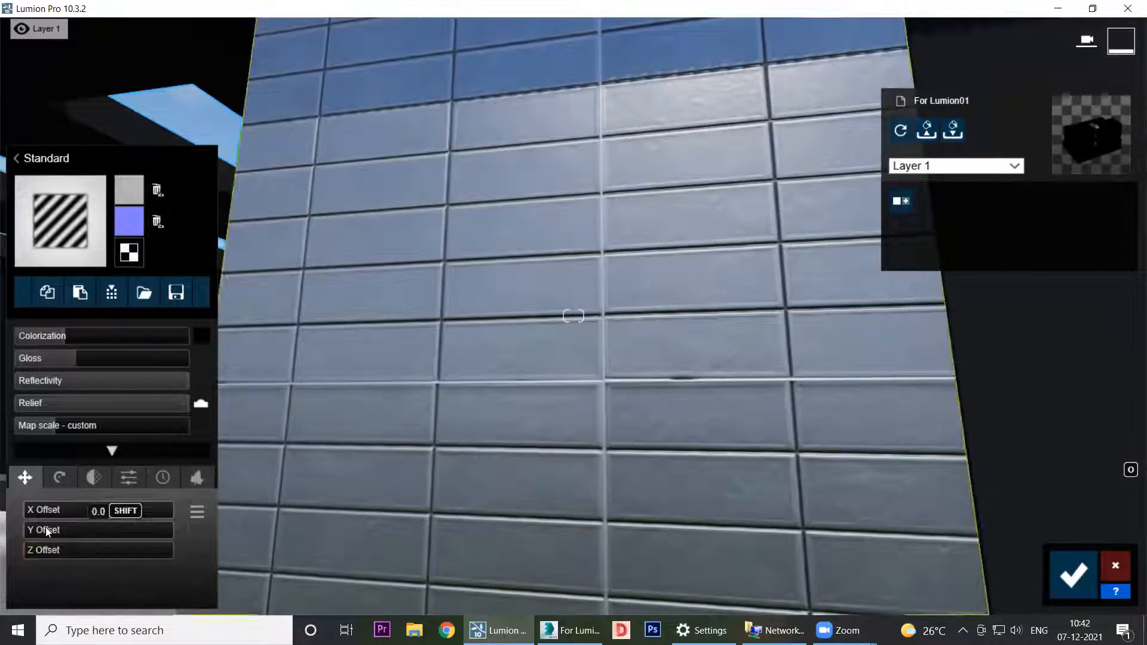
pyautogui.click(60, 478)
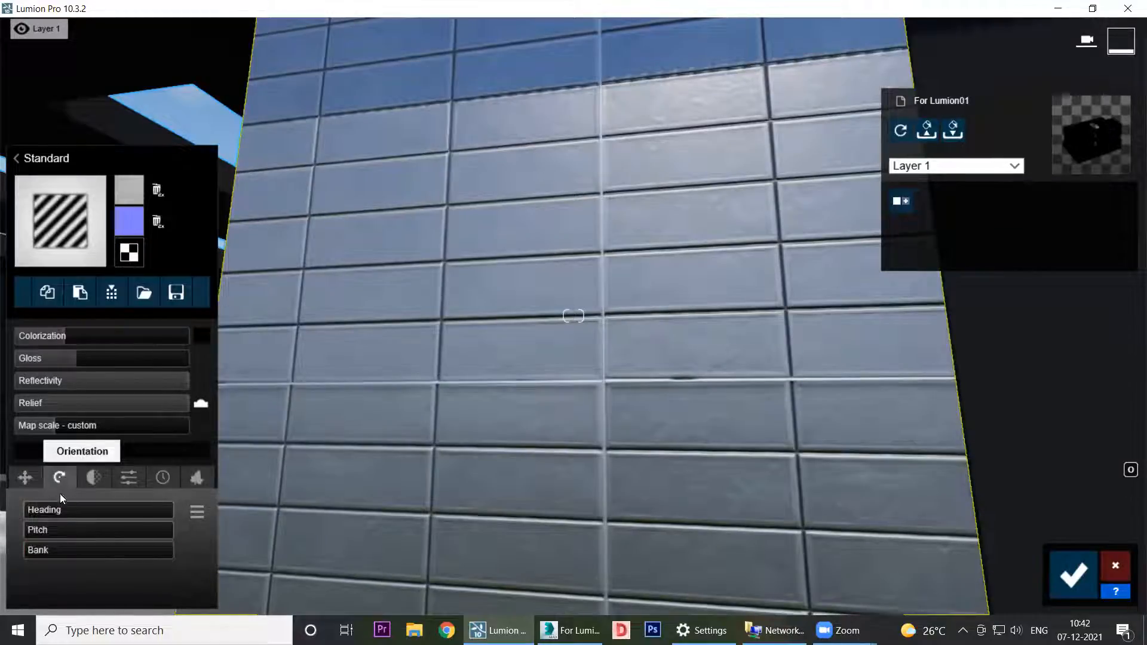
# Step: Test the tiled wall material's Pitch and Transparency settings, and switch the material back to Waxiness
pyautogui.moveTo(28, 529)
pyautogui.mouseDown()
pyautogui.moveTo(44, 529)
pyautogui.moveTo(21, 535)
pyautogui.moveTo(26, 549)
pyautogui.moveTo(62, 551)
pyautogui.moveTo(25, 551)
pyautogui.mouseUp()
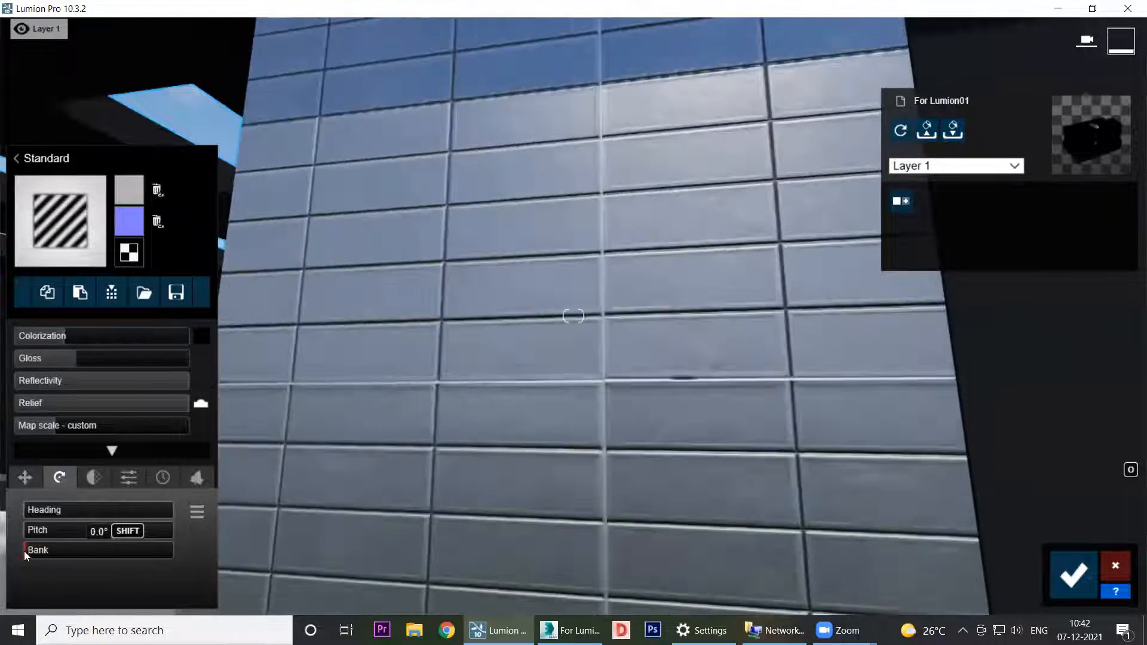
pyautogui.click(89, 478)
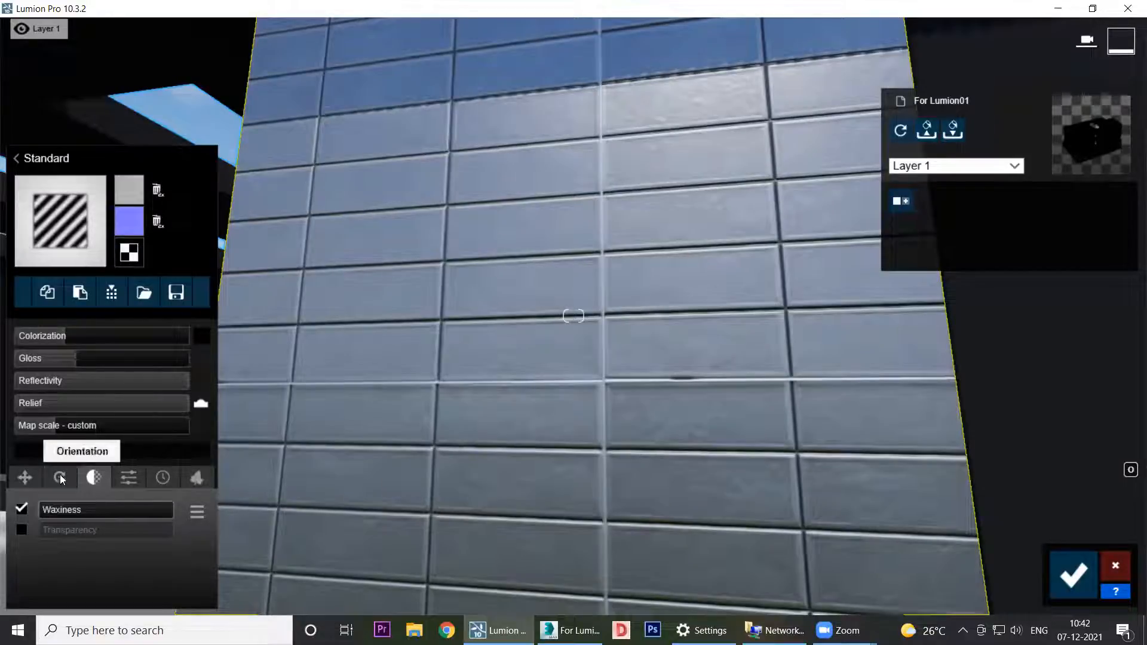
pyautogui.click(20, 529)
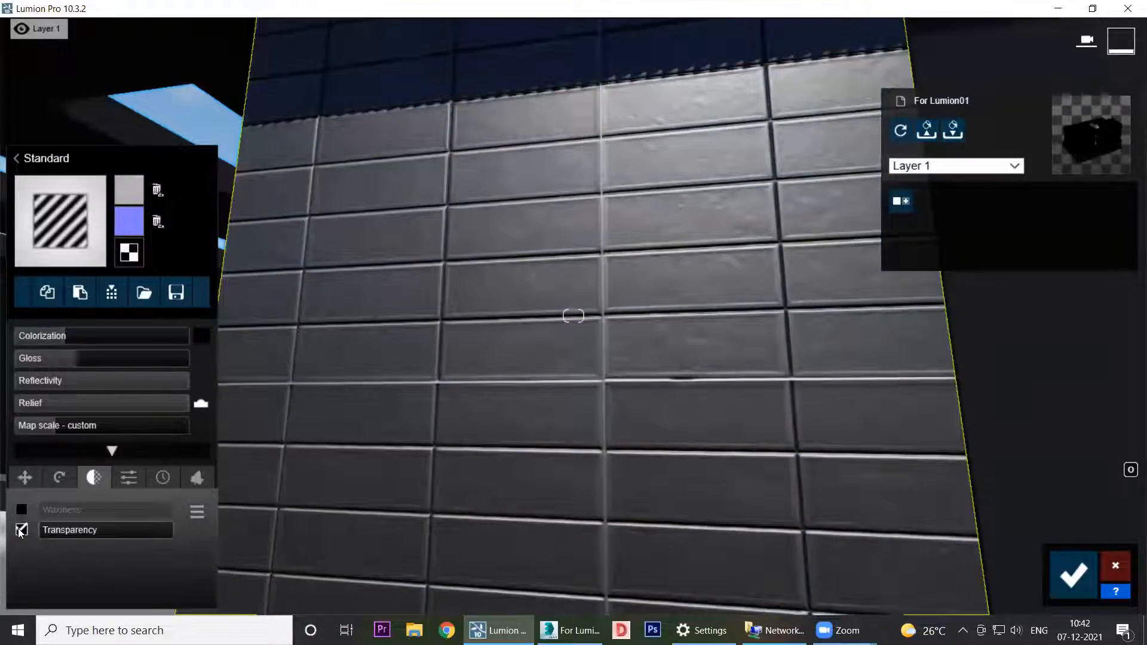
pyautogui.moveTo(41, 530)
pyautogui.mouseDown()
pyautogui.moveTo(193, 540)
pyautogui.moveTo(35, 537)
pyautogui.moveTo(170, 529)
pyautogui.moveTo(59, 534)
pyautogui.mouseUp()
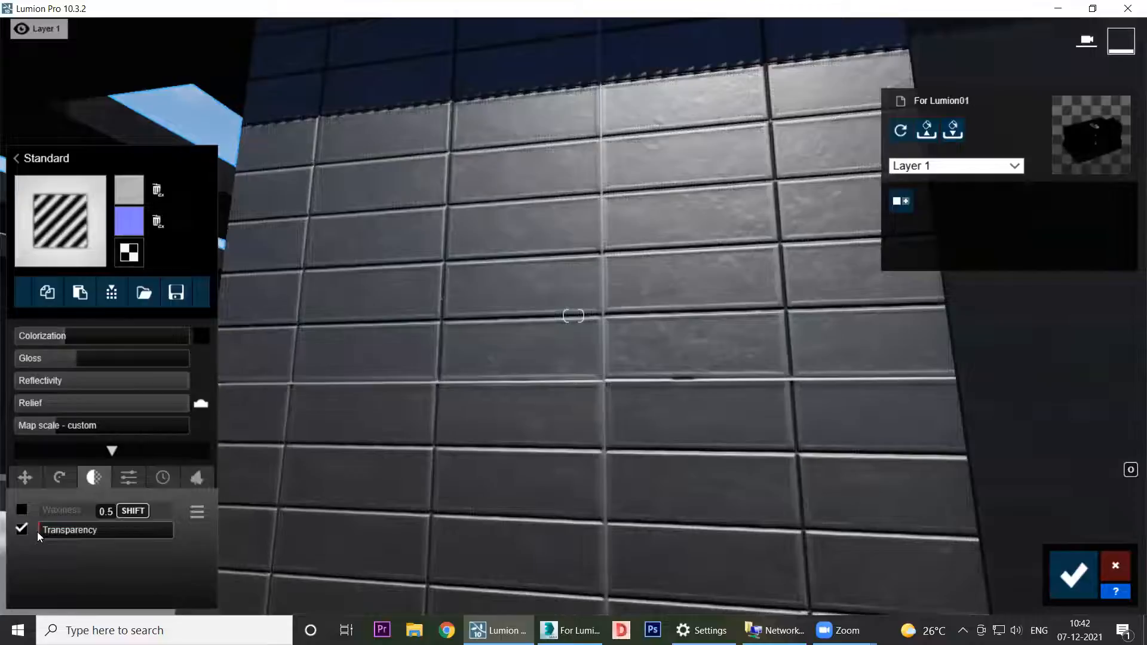
pyautogui.click(21, 510)
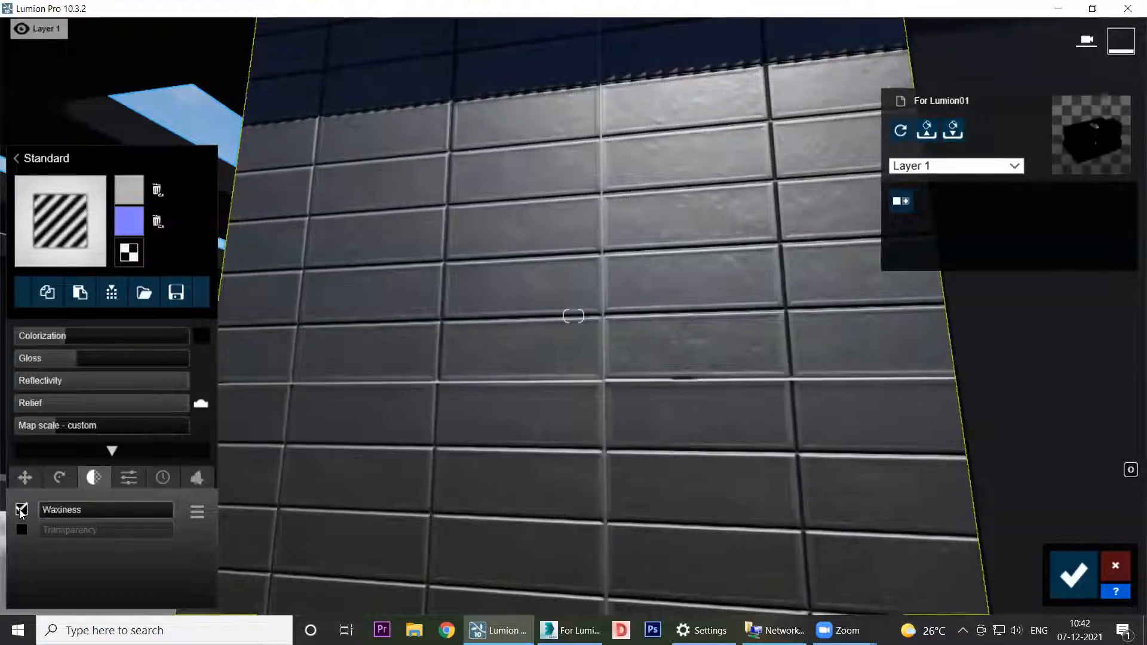
# Step: Try a strong Emissive glow on the tiled wall material and return Emissive to its minimum
pyautogui.click(130, 478)
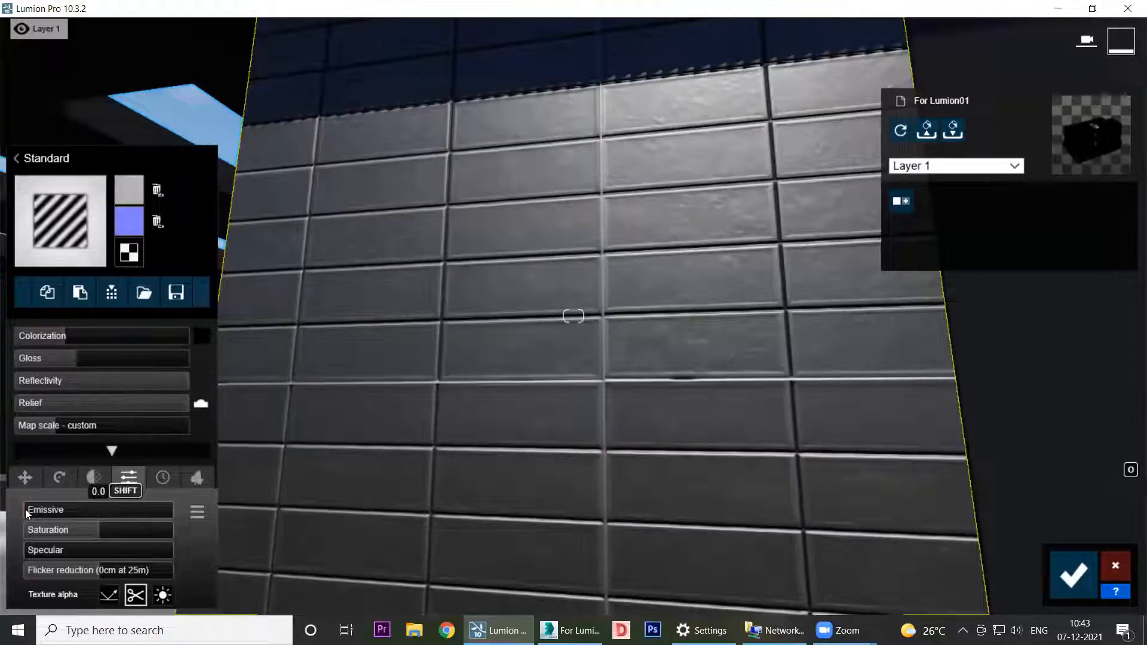
pyautogui.moveTo(25, 509); pyautogui.dragTo(121, 515)
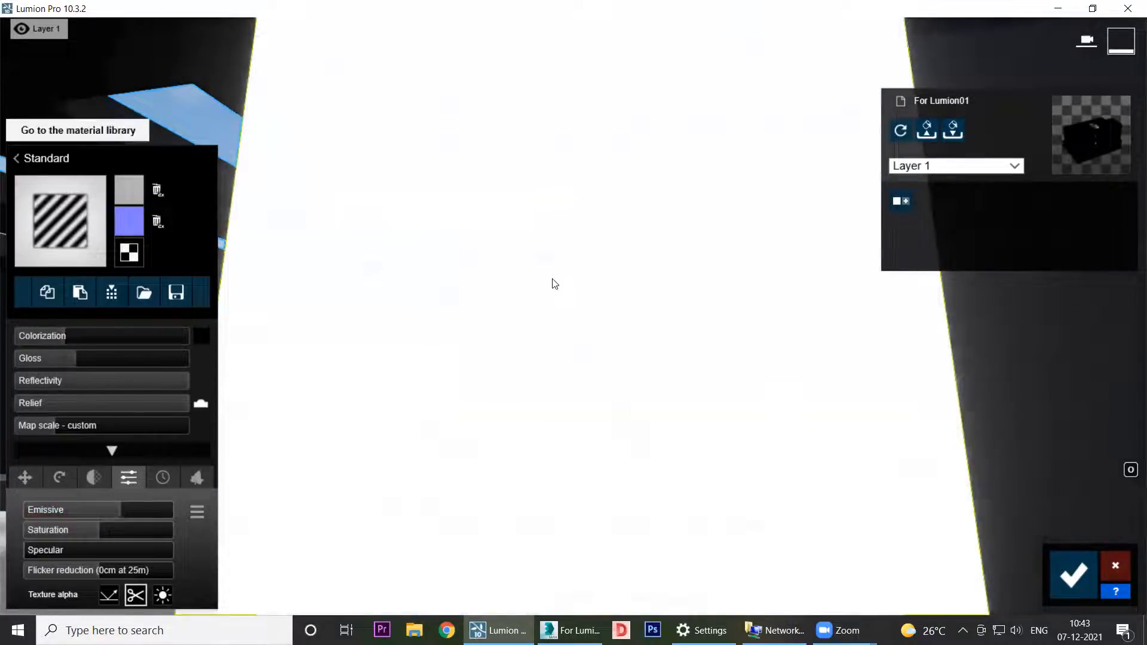
pyautogui.scroll(-5, 571, 301)
pyautogui.scroll(-3, 568, 373)
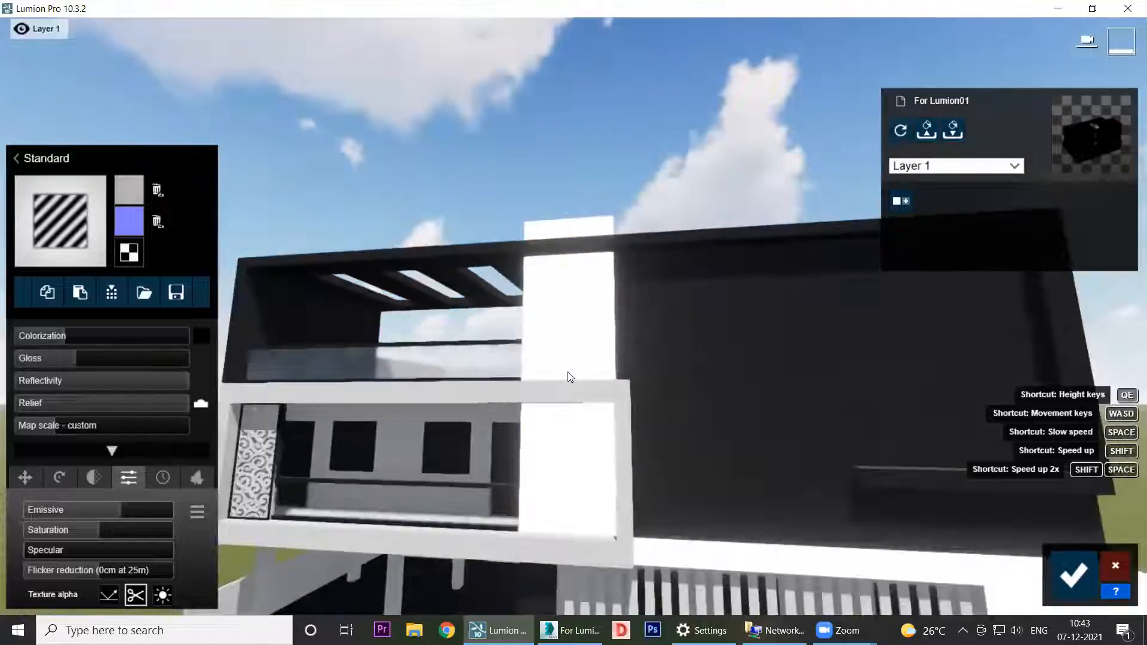
pyautogui.scroll(3, 569, 373)
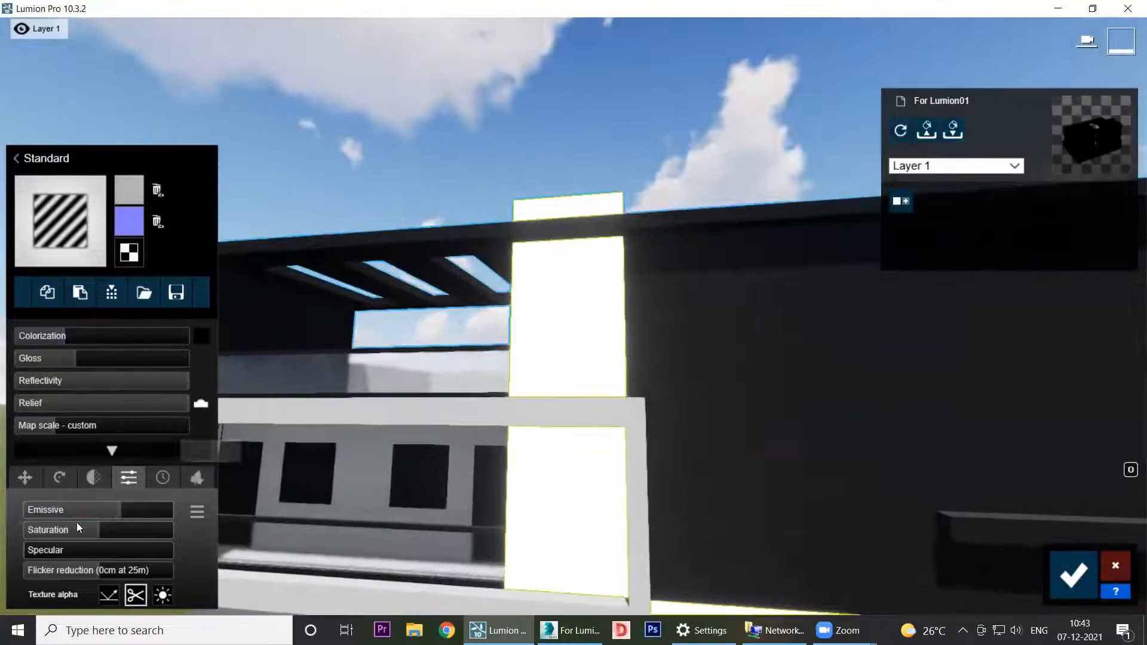
pyautogui.moveTo(136, 514); pyautogui.dragTo(19, 514)
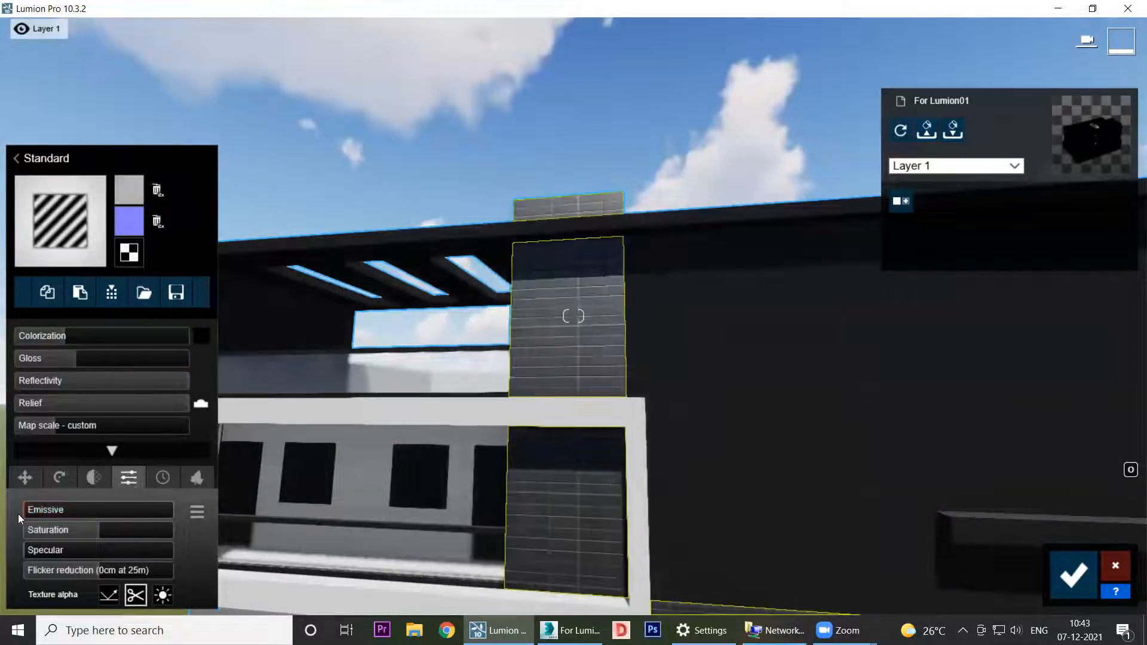
pyautogui.scroll(3, 568, 376)
pyautogui.scroll(5, 567, 376)
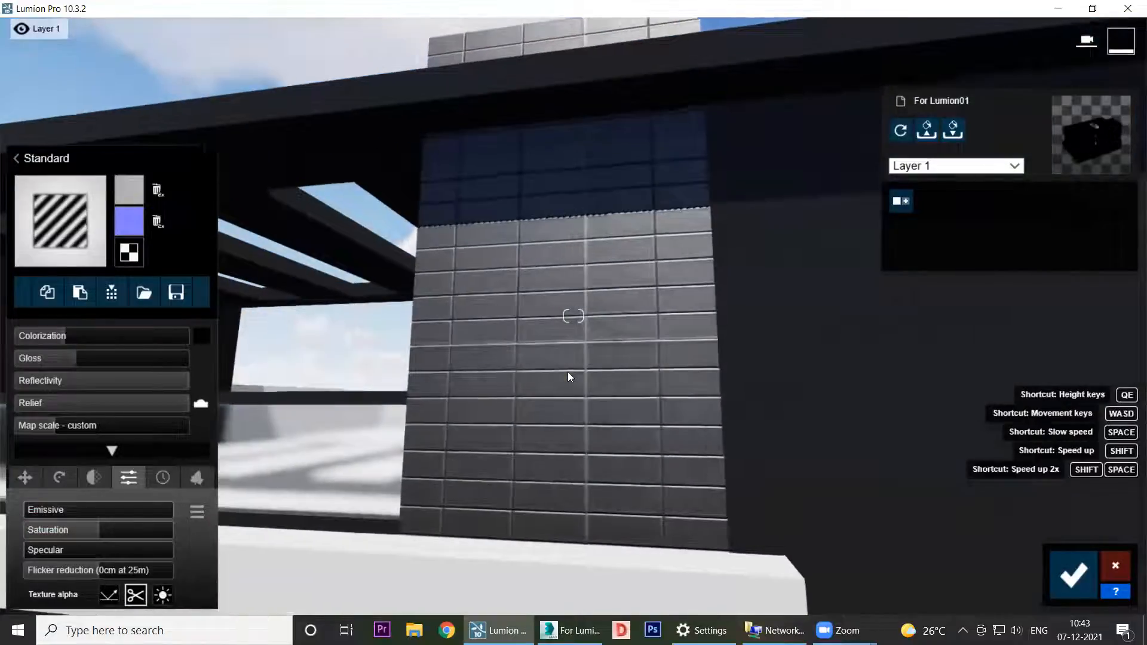
# Step: Try different Saturation and Specular amounts on the tiled wall material and restore both settings
pyautogui.moveTo(96, 527); pyautogui.dragTo(119, 534)
pyautogui.moveTo(236, 537); pyautogui.dragTo(112, 541)
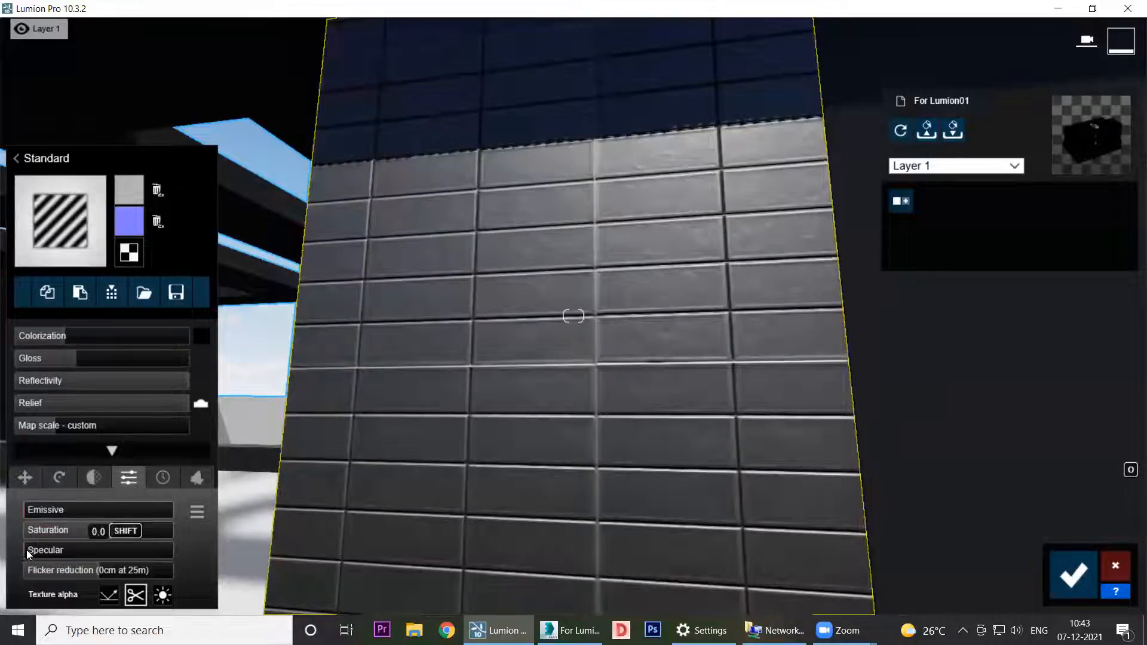
pyautogui.moveTo(26, 549); pyautogui.dragTo(69, 556)
pyautogui.moveTo(143, 559); pyautogui.dragTo(26, 549)
# Step: Cover the tiled wall material with foliage, comparing a Spread of 0.5 with the full 1.0
pyautogui.click(163, 478)
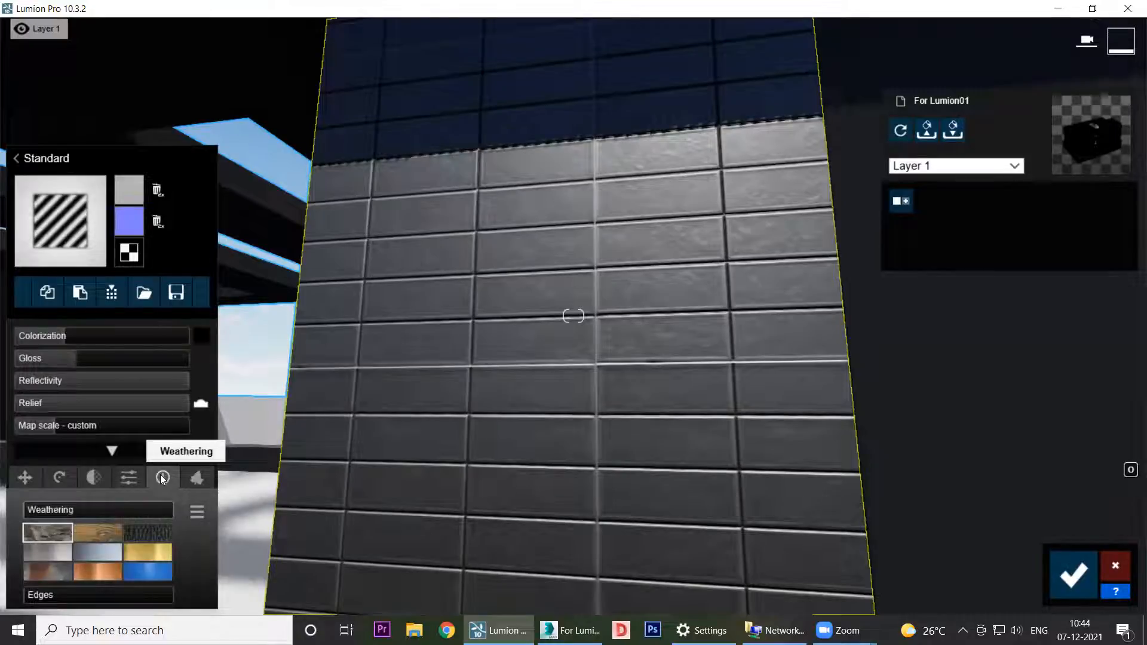
pyautogui.click(191, 480)
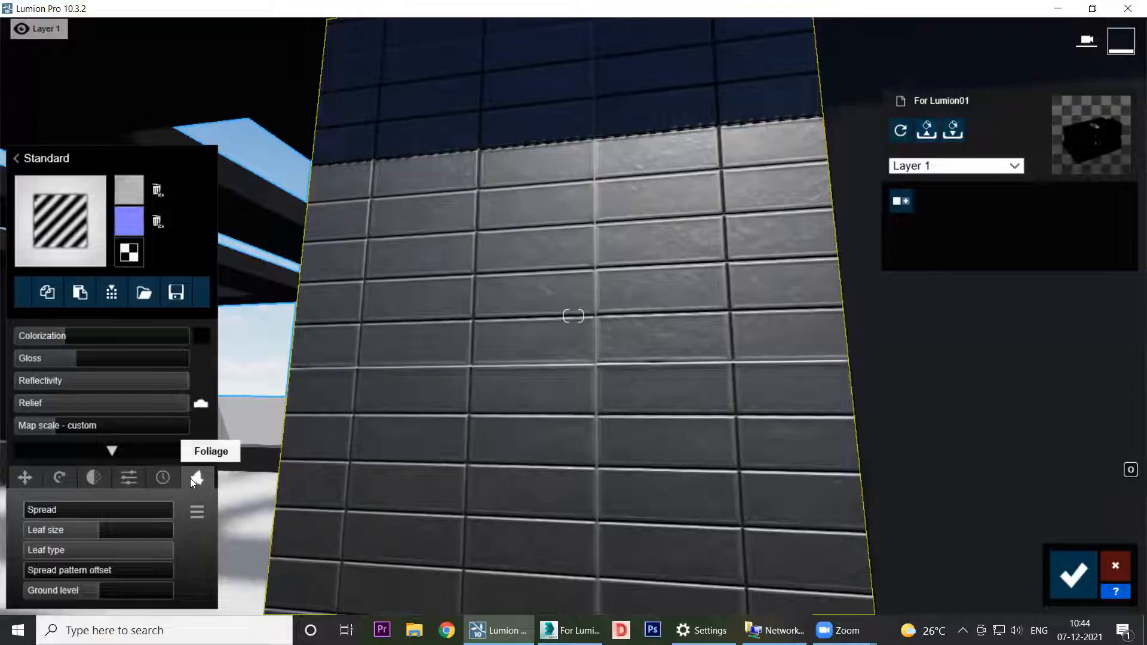
pyautogui.scroll(-3, 564, 347)
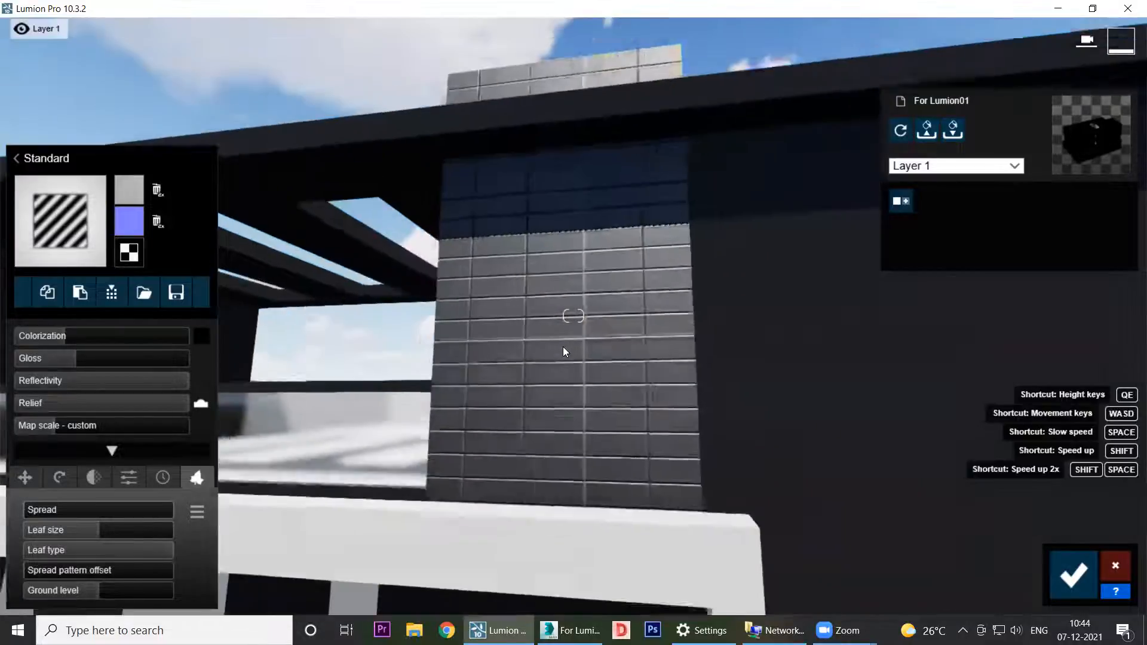
pyautogui.moveTo(580, 370); pyautogui.dragTo(569, 431, button='right')
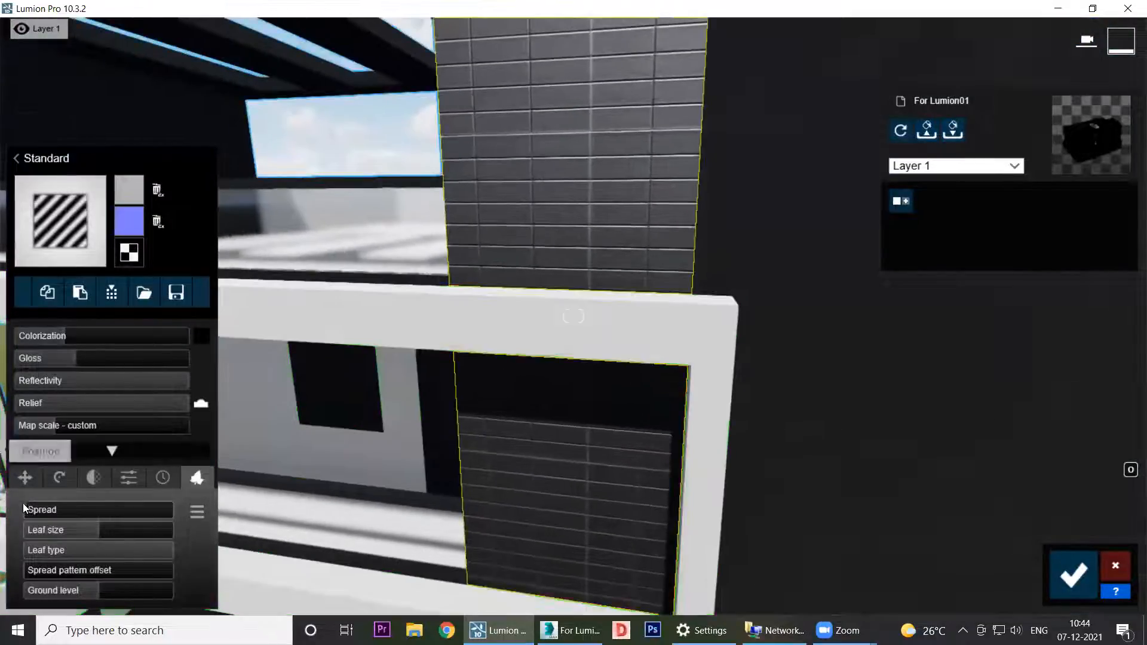
pyautogui.moveTo(28, 508); pyautogui.dragTo(173, 494)
pyautogui.moveTo(388, 293); pyautogui.dragTo(476, 407, button='right')
pyautogui.press('s')
pyautogui.press('s')
pyautogui.press('d')
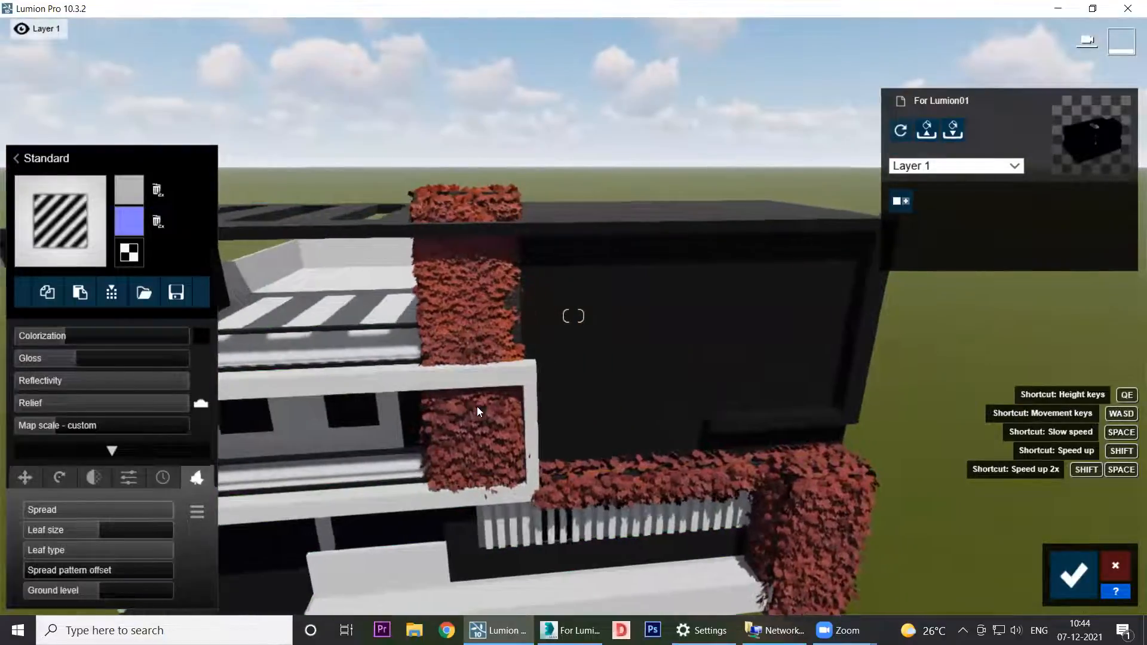
pyautogui.moveTo(567, 511); pyautogui.dragTo(539, 499, button='right')
pyautogui.press('e')
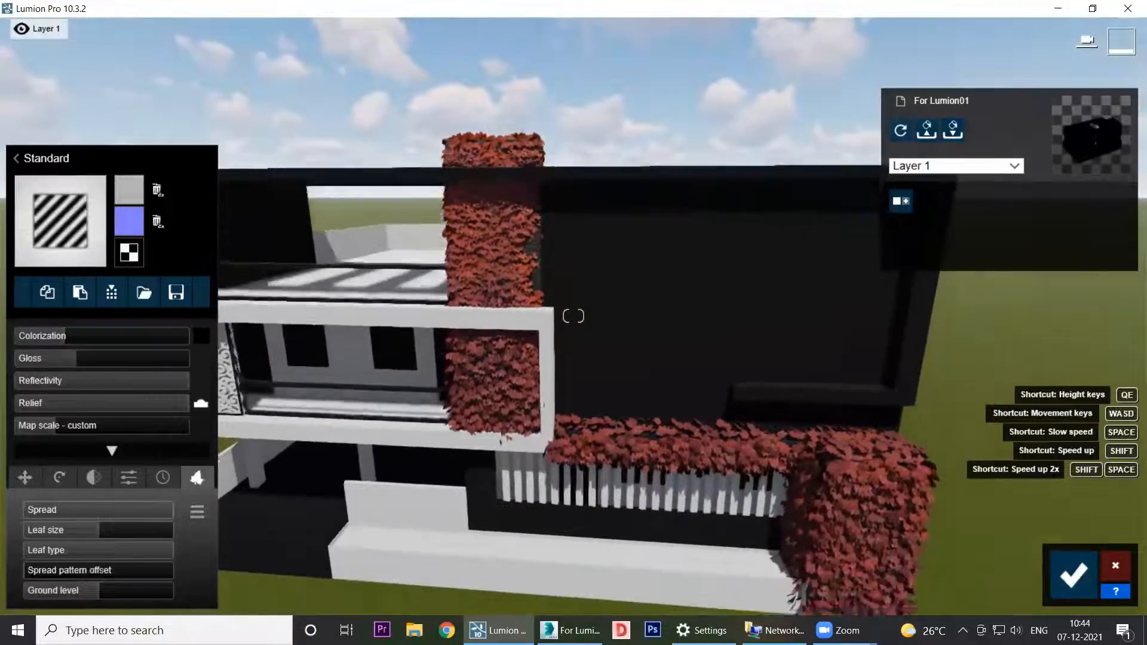
pyautogui.moveTo(490, 437); pyautogui.dragTo(498, 397, button='right')
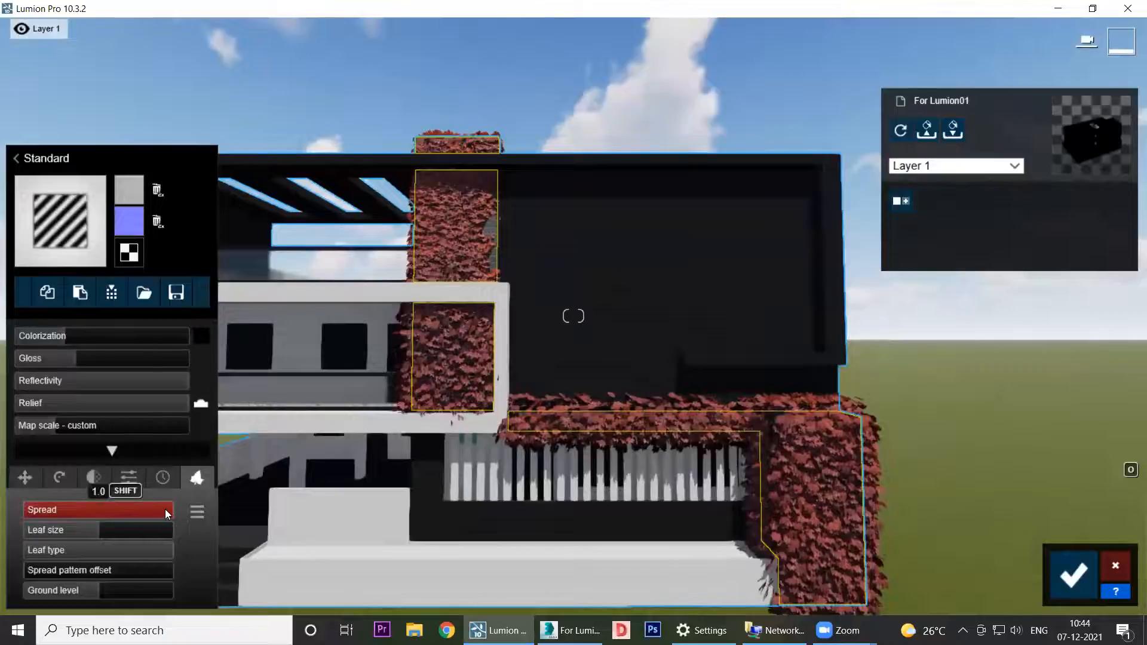
pyautogui.moveTo(168, 509); pyautogui.dragTo(97, 515)
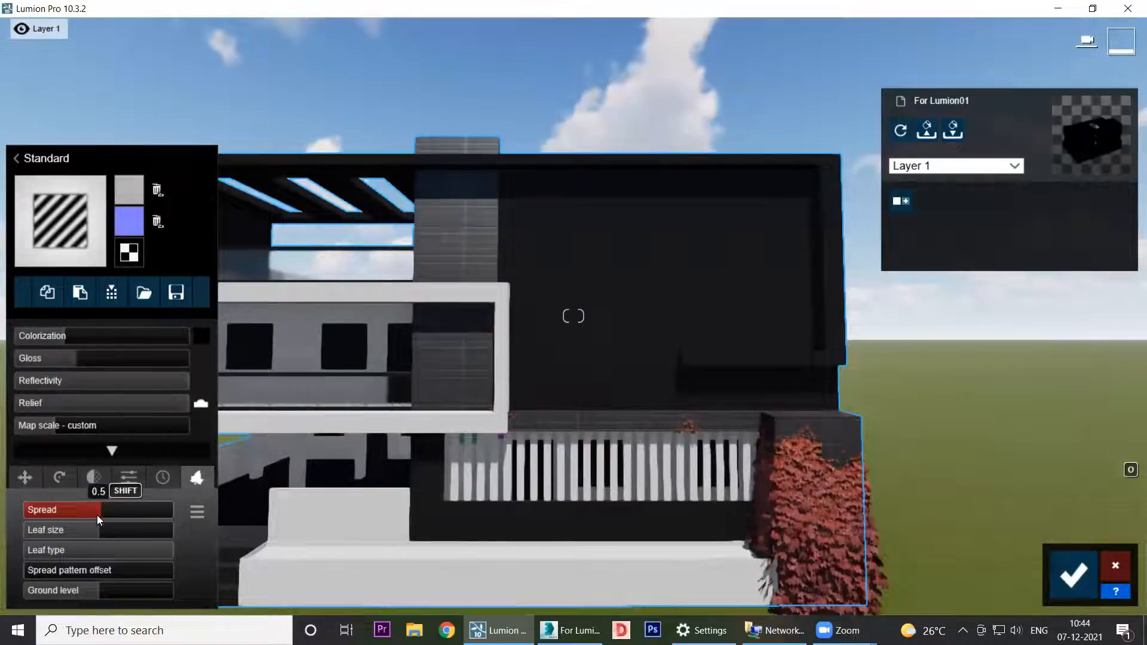
pyautogui.moveTo(48, 523); pyautogui.dragTo(175, 502)
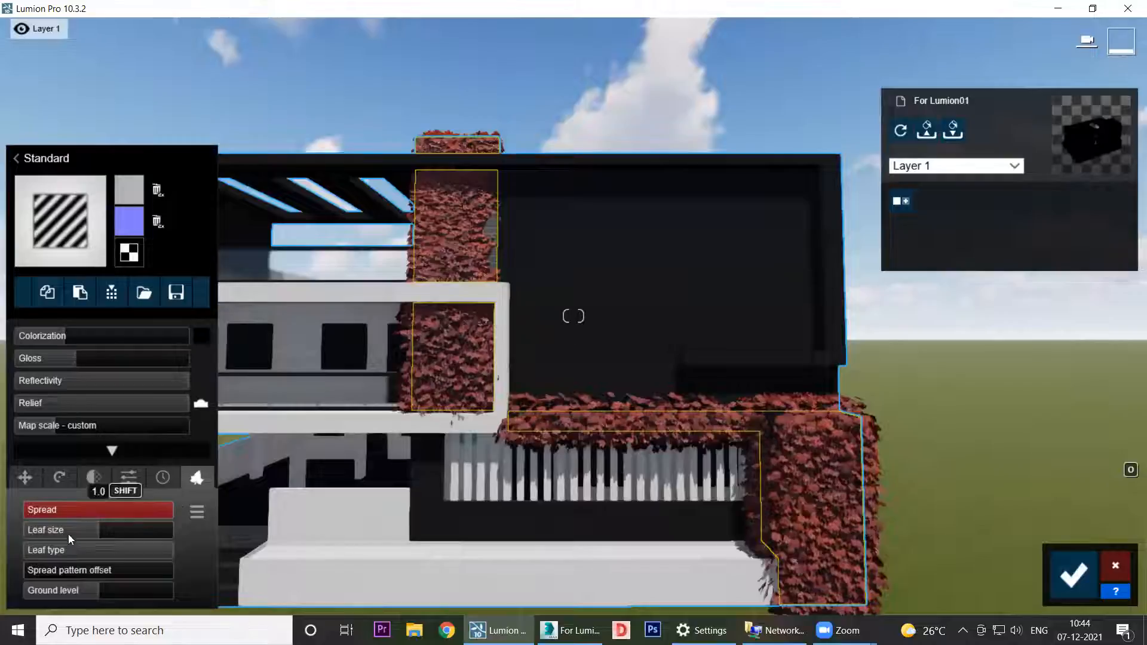
# Step: Reduce the Leaf size of the wall foliage to its minimum and check the leaves up close
pyautogui.moveTo(93, 531); pyautogui.dragTo(8, 541)
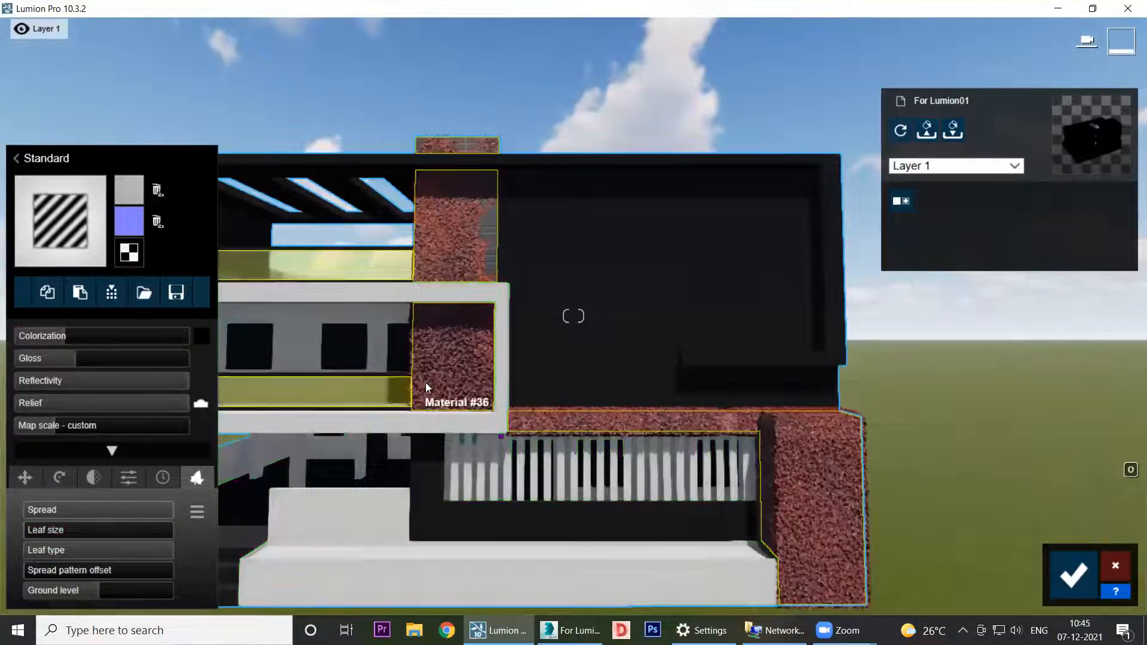
pyautogui.press('w')
pyautogui.press('w')
pyautogui.press('a')
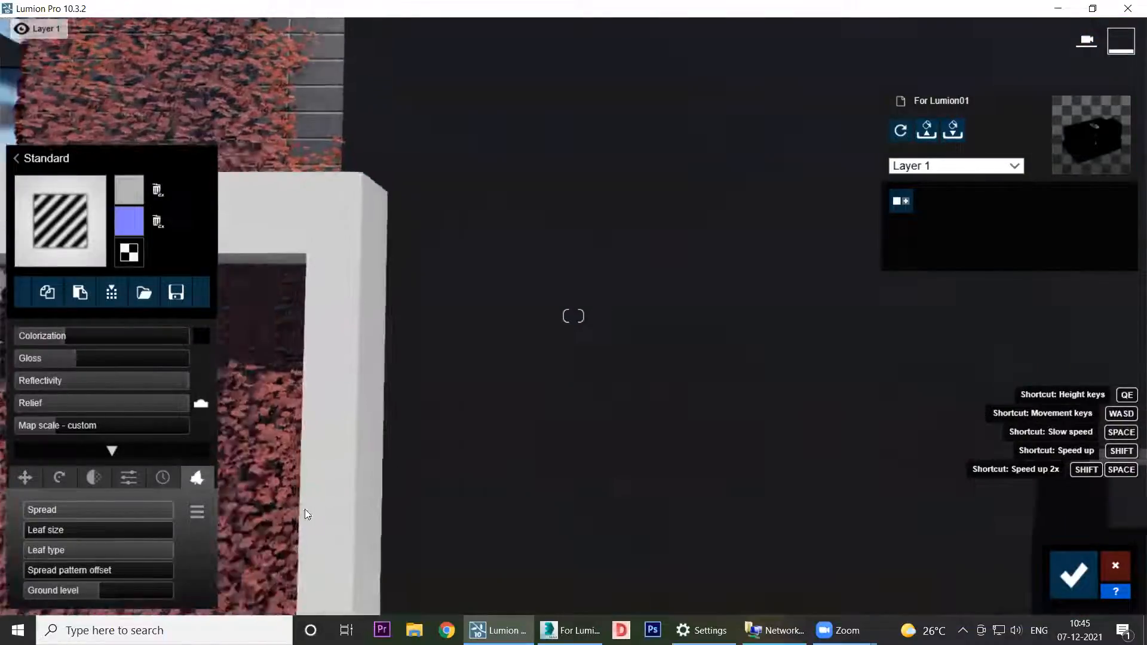
pyautogui.press('w')
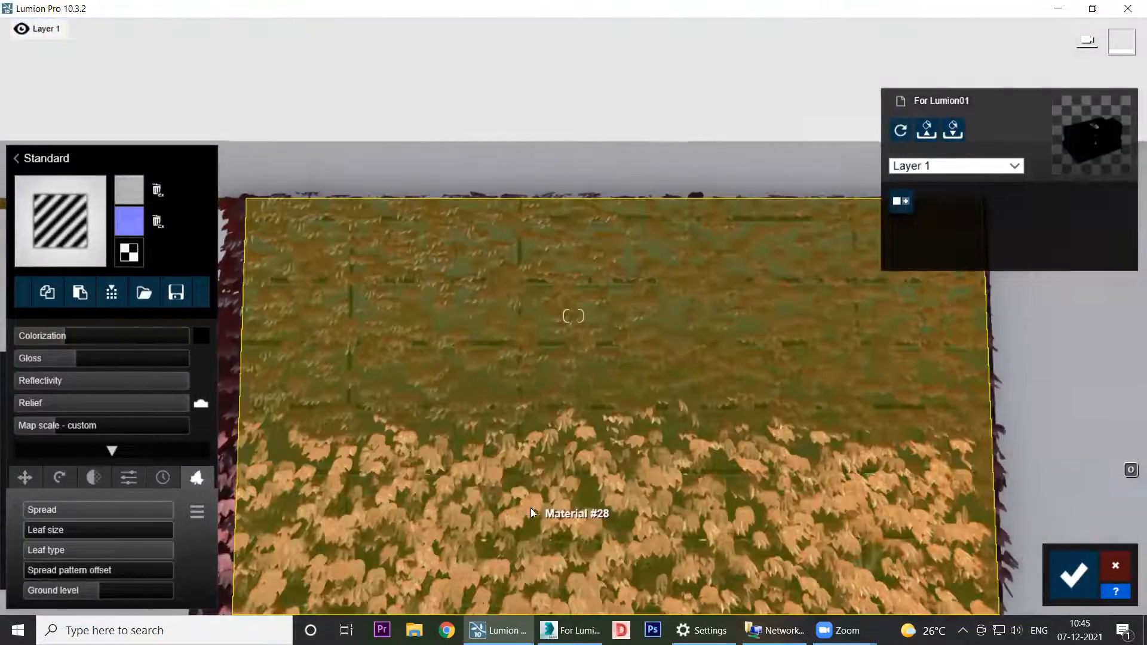
# Step: Change the wall foliage's Leaf type to a green climbing plant and enlarge the Leaf size slightly from its minimum
pyautogui.click(167, 554)
pyautogui.moveTo(168, 554); pyautogui.dragTo(84, 552)
pyautogui.scroll(-5, 585, 381)
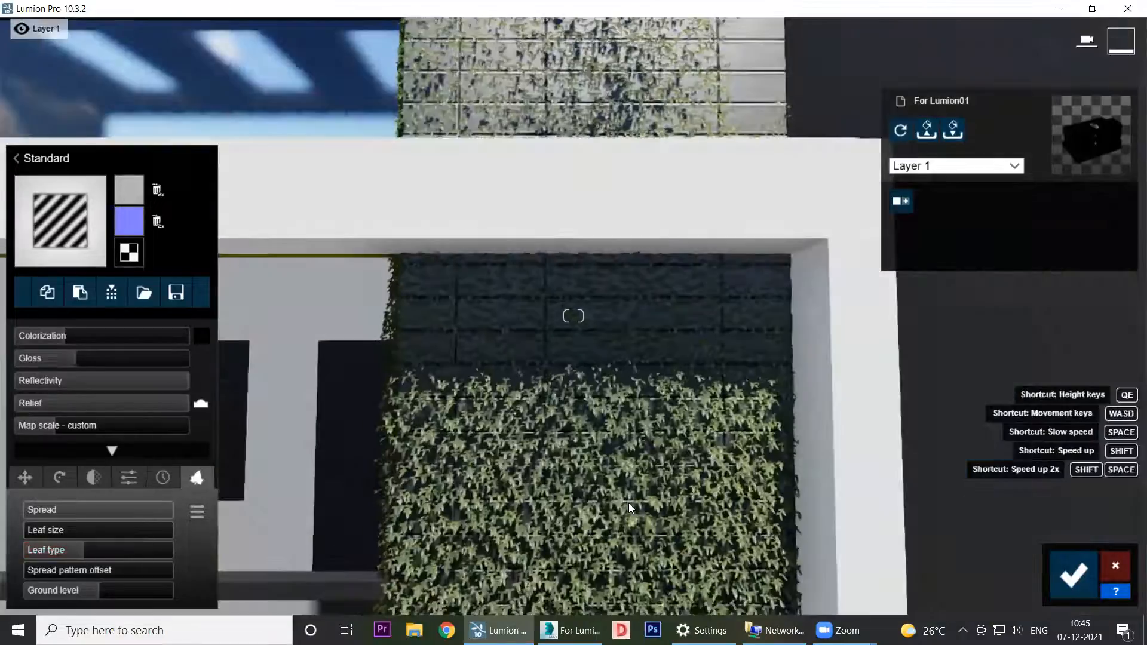
pyautogui.moveTo(28, 530)
pyautogui.mouseDown()
pyautogui.moveTo(69, 534)
pyautogui.moveTo(45, 541)
pyautogui.mouseUp()
pyautogui.moveTo(663, 454); pyautogui.dragTo(674, 452, button='right')
pyautogui.scroll(-5, 675, 452)
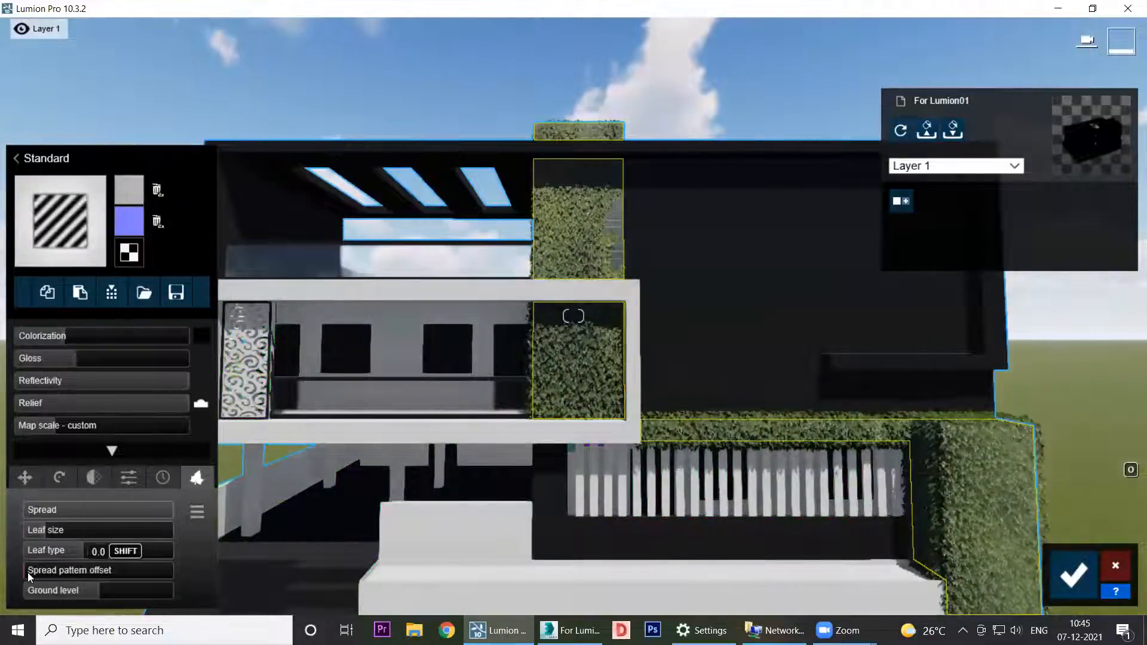
# Step: Try lowering the wall foliage's Ground level to -10.0 m and slightly further, leaving the Spread pattern offset at 0.0
pyautogui.moveTo(28, 573)
pyautogui.mouseDown()
pyautogui.moveTo(166, 586)
pyautogui.moveTo(4, 578)
pyautogui.moveTo(79, 570)
pyautogui.moveTo(52, 578)
pyautogui.moveTo(61, 579)
pyautogui.moveTo(22, 571)
pyautogui.mouseUp()
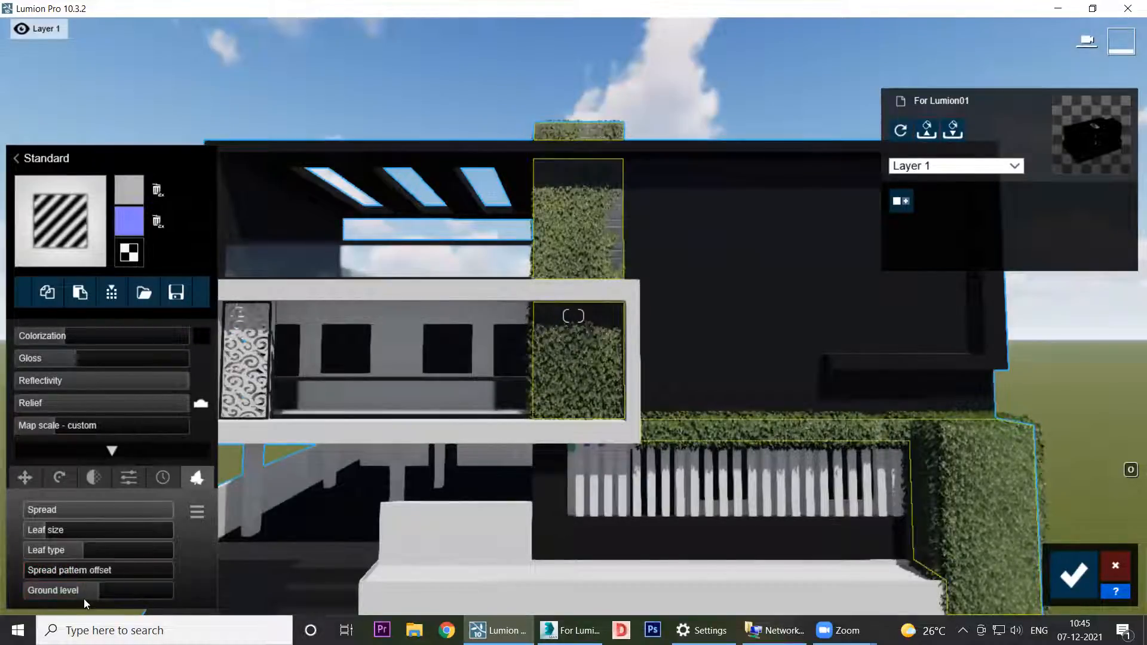
pyautogui.moveTo(97, 594); pyautogui.dragTo(94, 596)
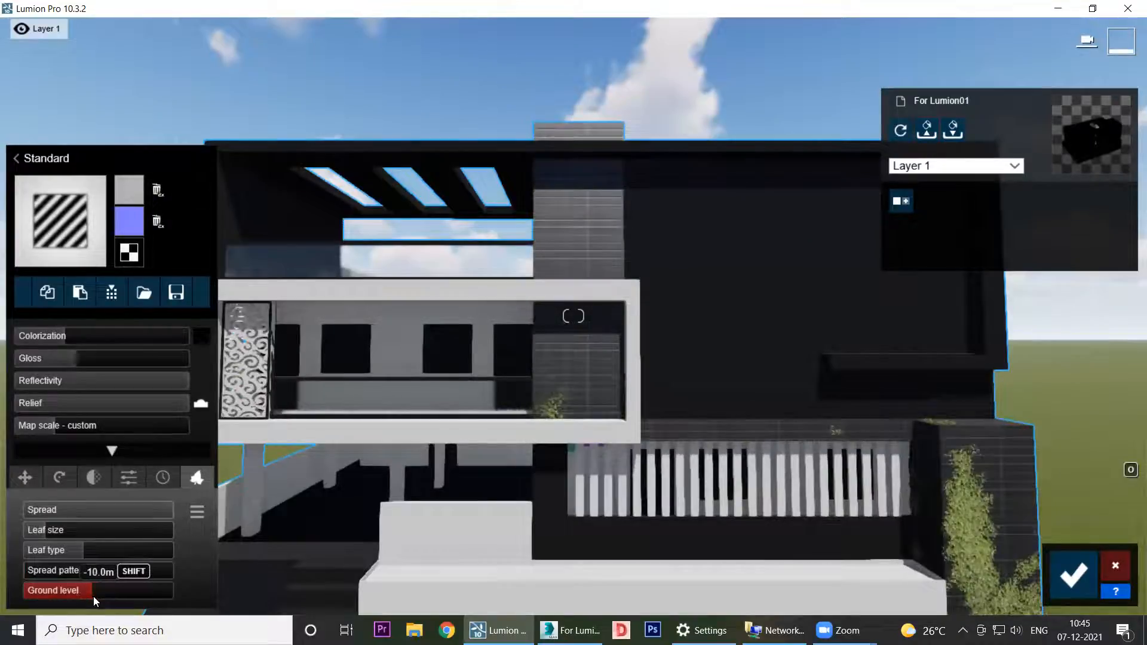
pyautogui.scroll(-5, 574, 488)
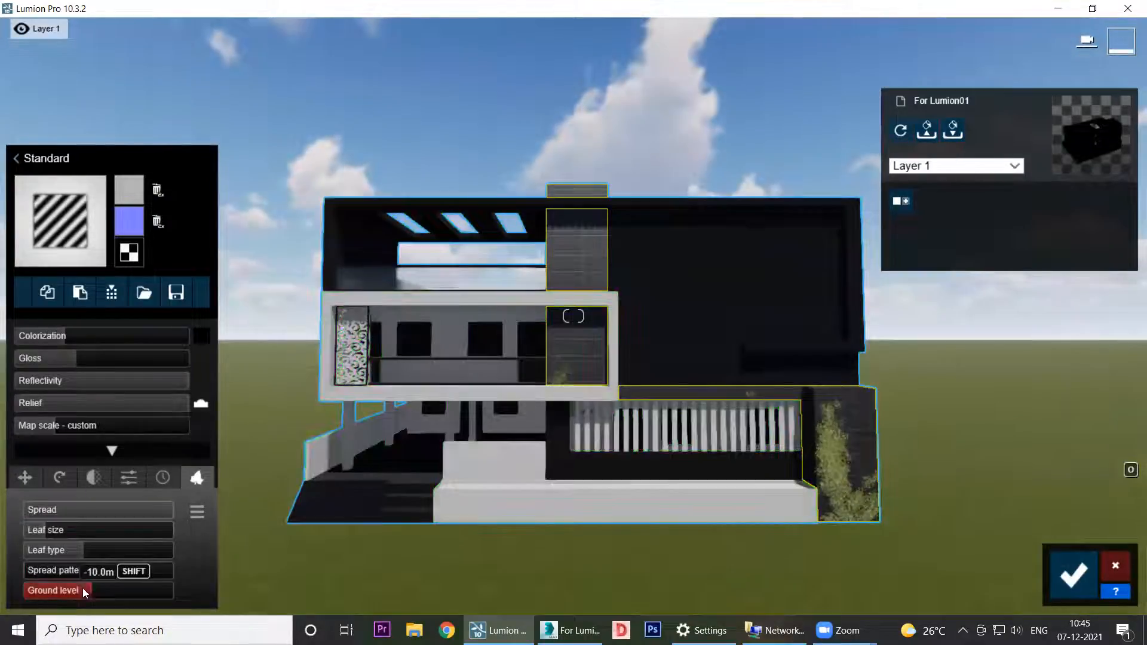
pyautogui.moveTo(91, 588)
pyautogui.mouseDown()
pyautogui.moveTo(116, 578)
pyautogui.moveTo(89, 591)
pyautogui.mouseUp()
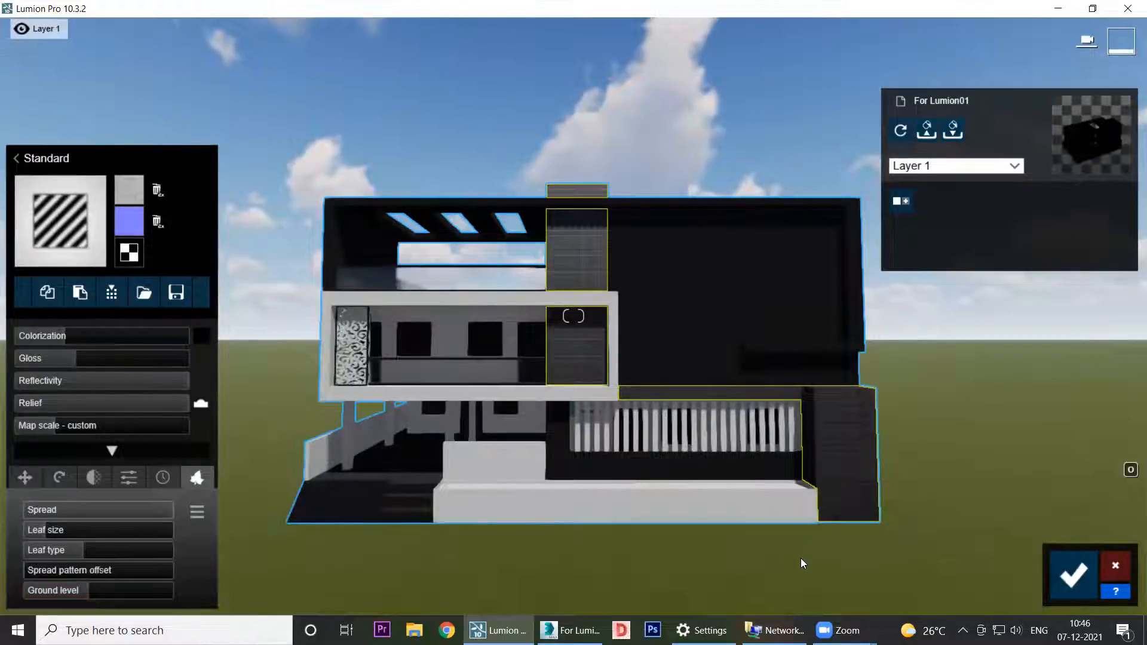
# Step: Raise the wall foliage's Ground level to nearly its maximum and inspect the leaves up close
pyautogui.moveTo(85, 593); pyautogui.dragTo(169, 585)
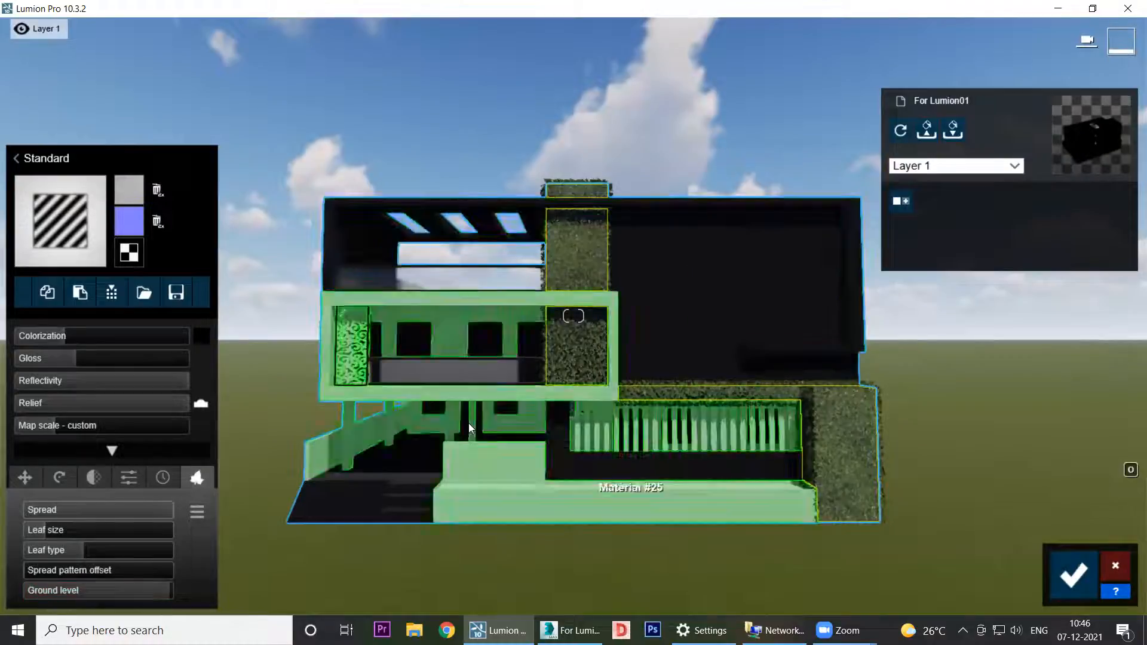
pyautogui.scroll(5, 593, 364)
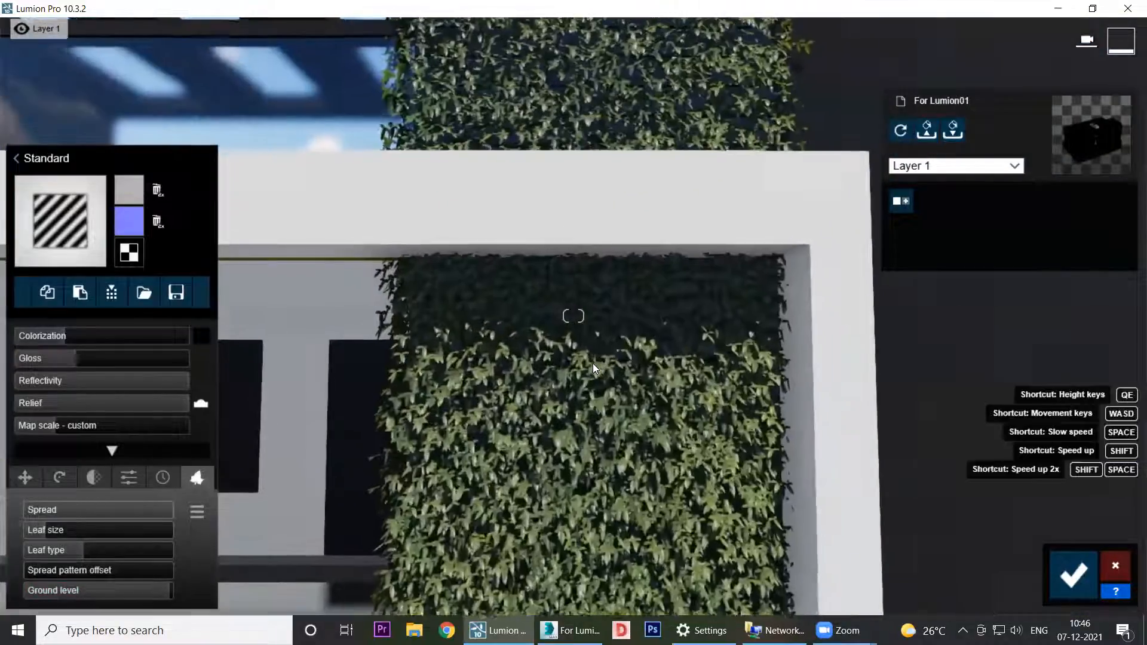
pyautogui.scroll(5, 567, 441)
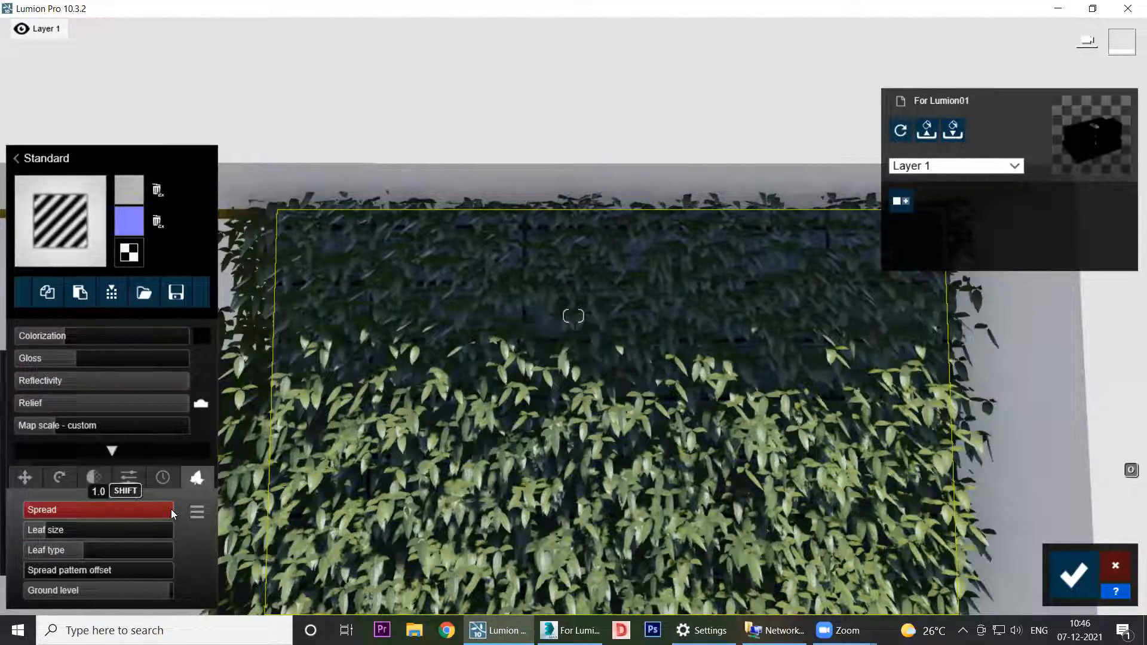
# Step: Remove the foliage from the tiled wall material by reducing its Spread to the minimum
pyautogui.moveTo(14, 518); pyautogui.dragTo(8, 517)
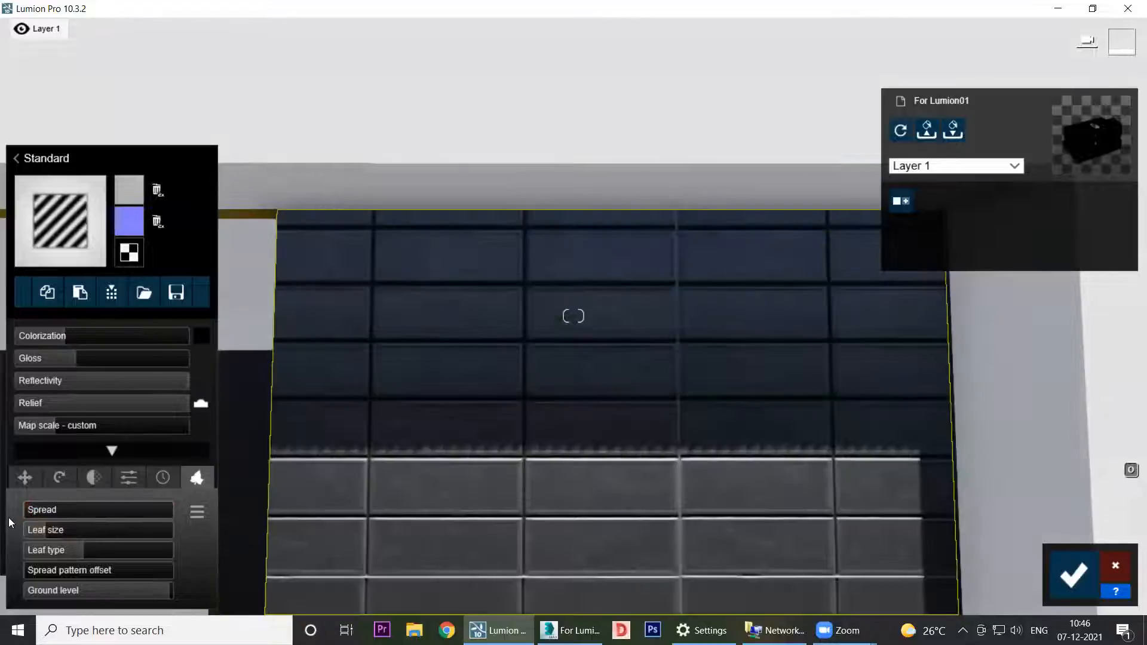
pyautogui.scroll(-6, 593, 448)
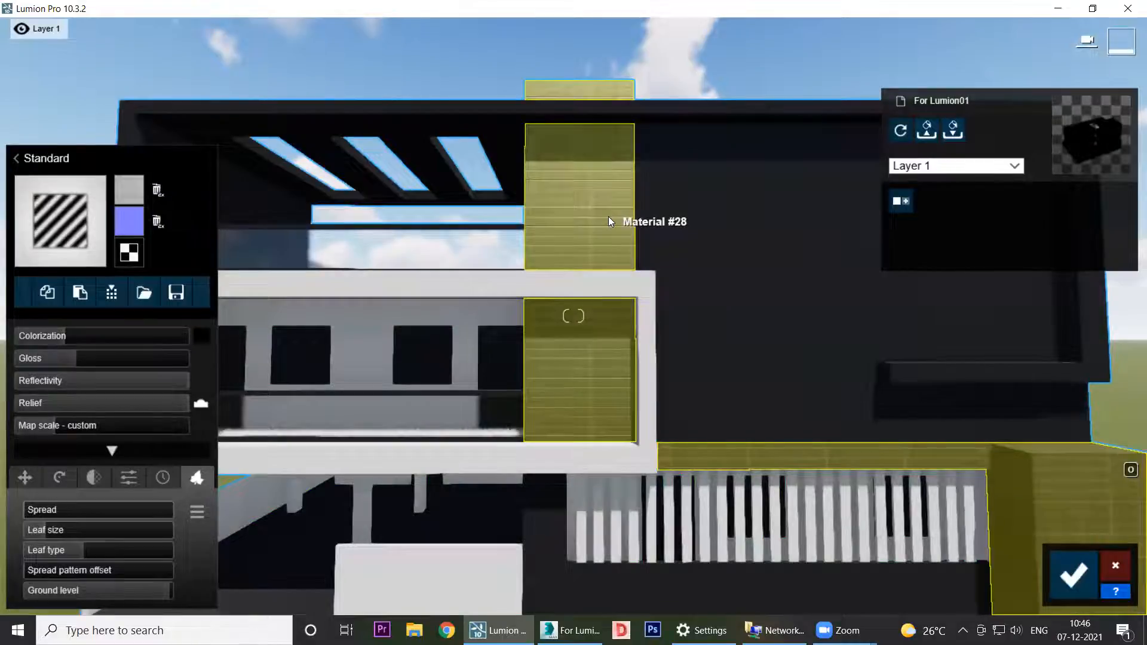
# Step: Examine the tiled wall's relief and joint pattern on the upper floor up close and from farther back
pyautogui.scroll(5, 567, 431)
pyautogui.scroll(2, 567, 430)
pyautogui.moveTo(615, 505); pyautogui.dragTo(797, 534, button='right')
pyautogui.scroll(2, 797, 533)
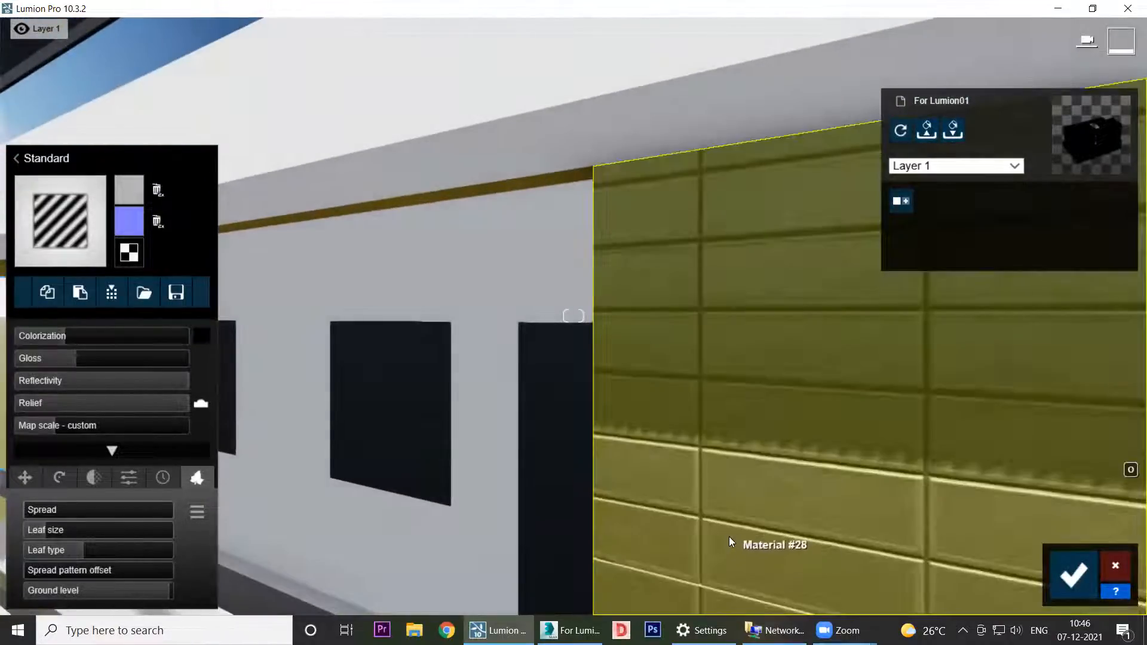
pyautogui.moveTo(728, 523); pyautogui.dragTo(576, 624, button='right')
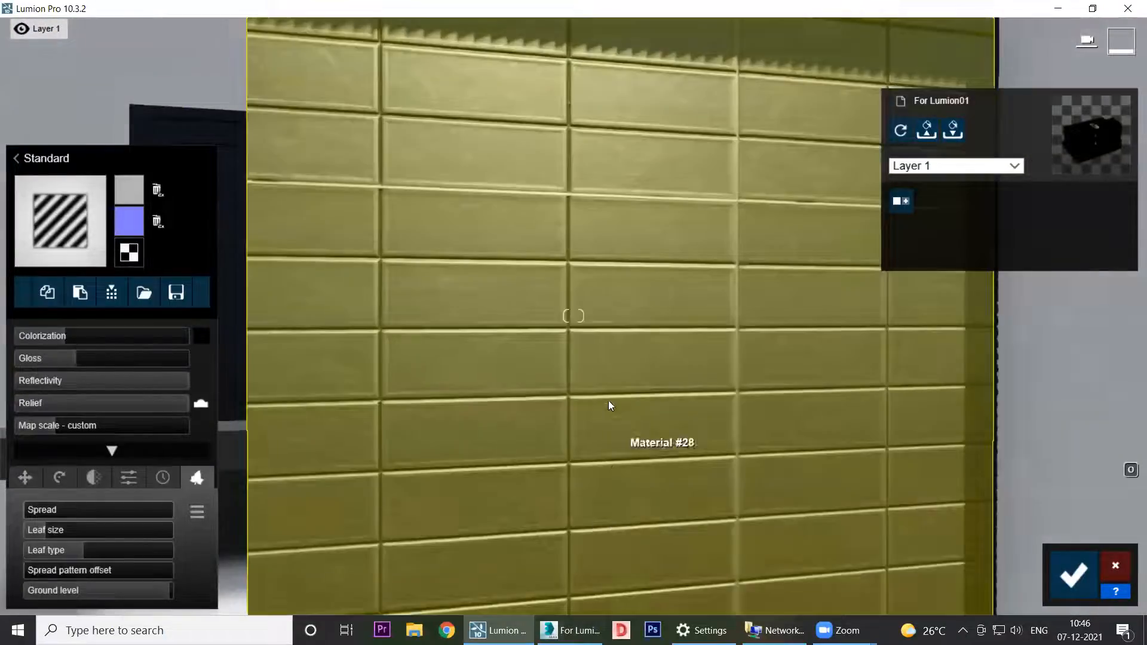
pyautogui.scroll(4, 586, 352)
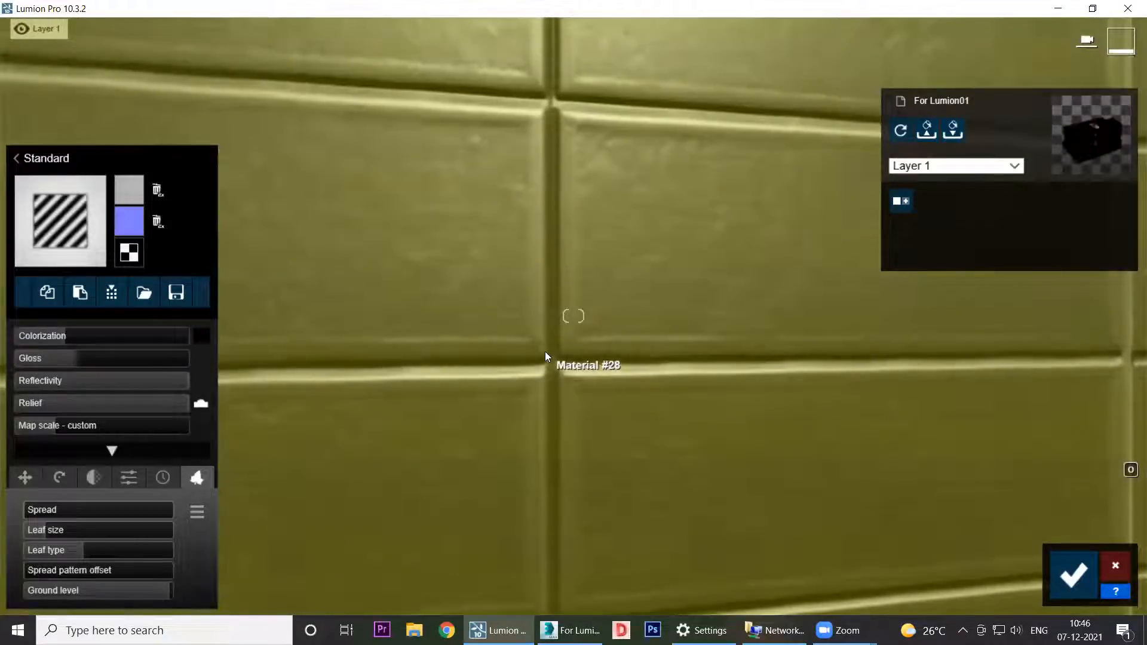
pyautogui.scroll(-5, 568, 401)
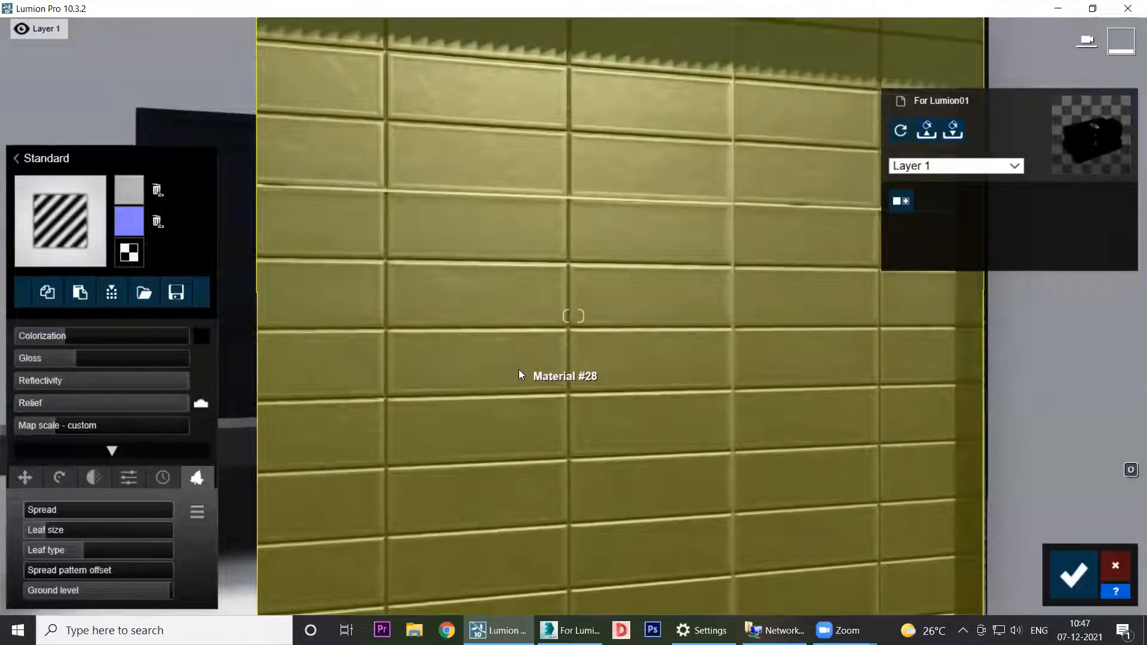
pyautogui.scroll(-5, 519, 369)
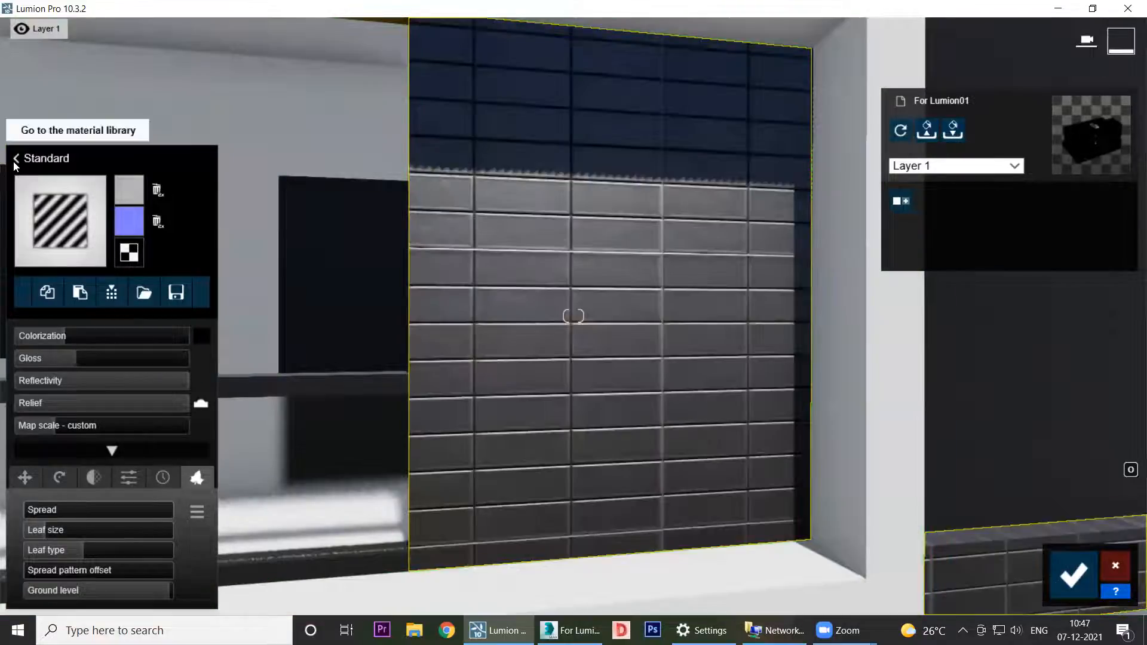
# Step: Return to the material library and apply the Water material to the dark porch floor beside the entrance steps
pyautogui.click(16, 159)
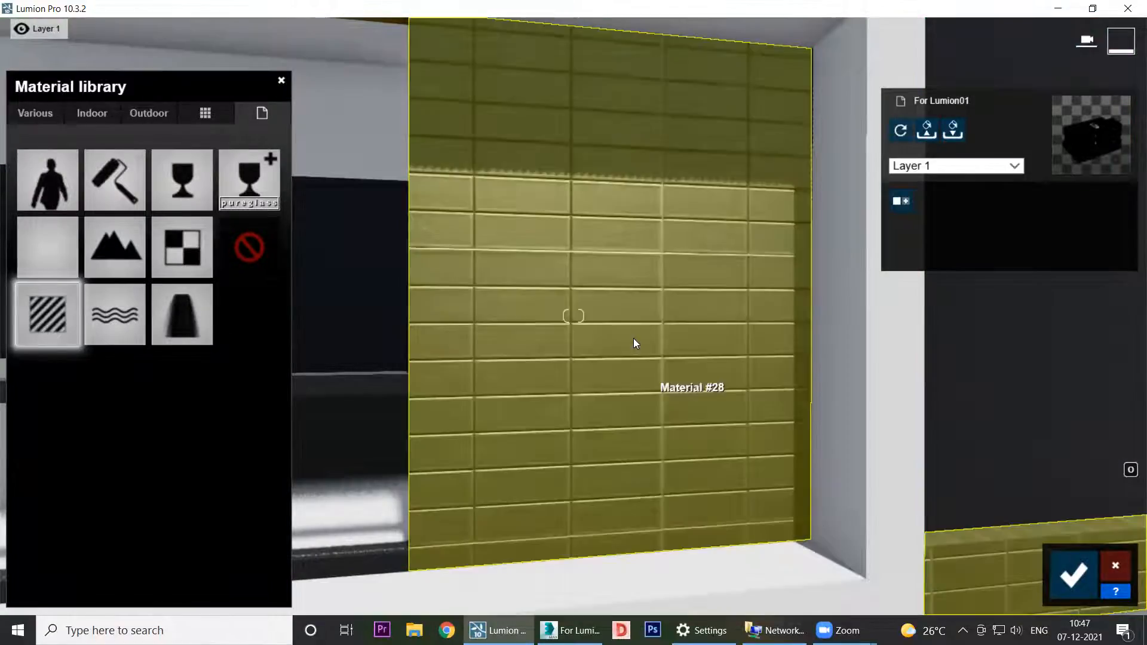
pyautogui.scroll(-5, 568, 286)
pyautogui.scroll(-5, 567, 288)
pyautogui.moveTo(567, 287); pyautogui.dragTo(431, 313, button='right')
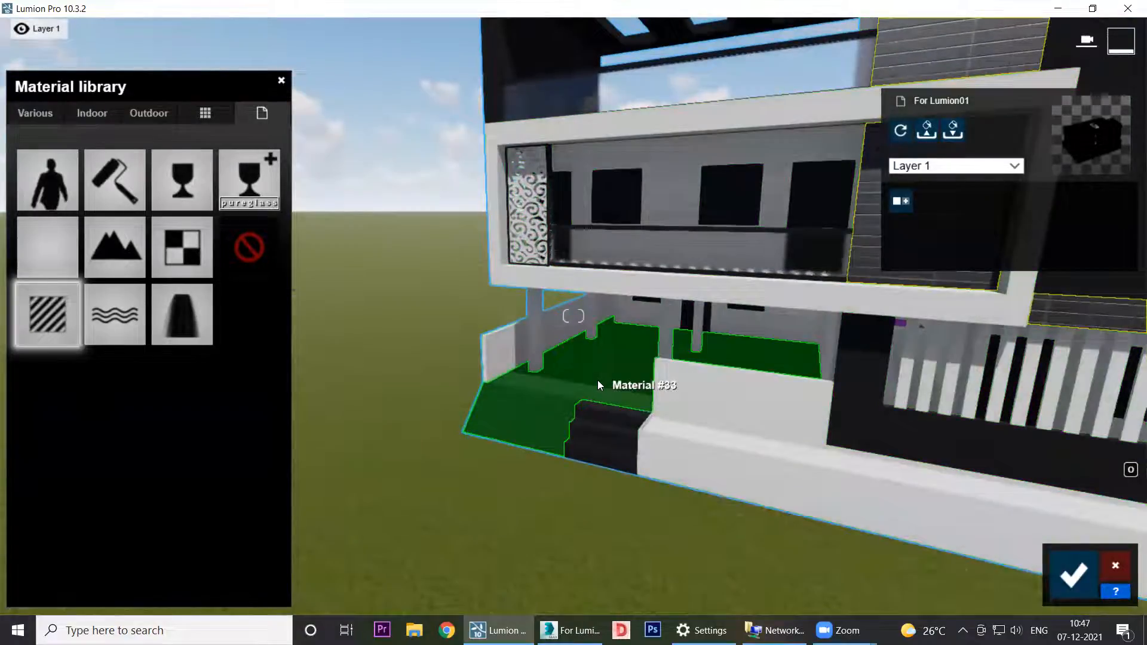
pyautogui.click(598, 380)
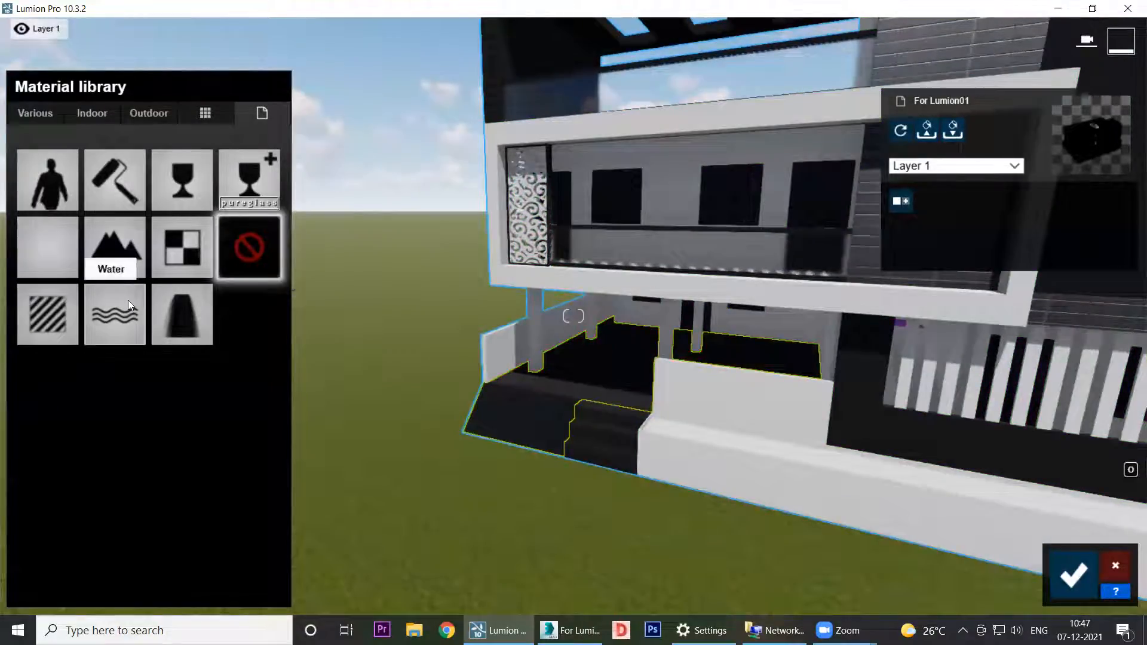
pyautogui.click(128, 305)
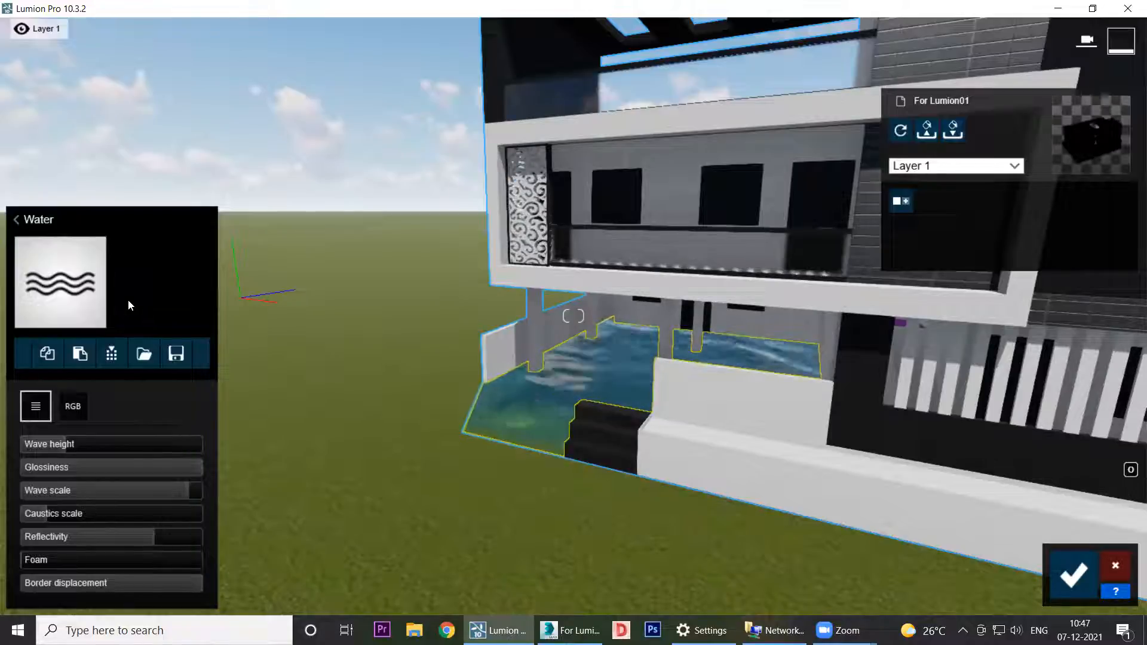
# Step: Lower the porch water's Wave height slightly and try a reduced Glossiness
pyautogui.press('w')
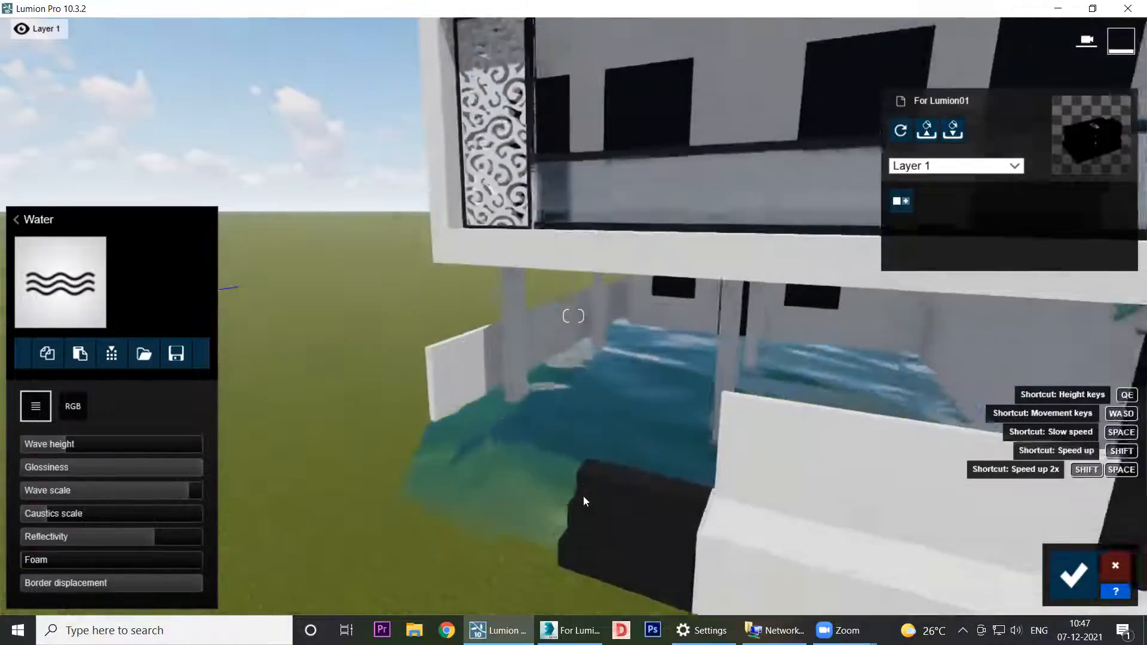
pyautogui.moveTo(478, 389); pyautogui.dragTo(530, 398, button='right')
pyautogui.moveTo(67, 444)
pyautogui.mouseDown()
pyautogui.moveTo(18, 448)
pyautogui.moveTo(187, 448)
pyautogui.moveTo(62, 444)
pyautogui.mouseUp()
pyautogui.moveTo(198, 475); pyautogui.dragTo(64, 469)
# Step: Reduce the porch water's Wave scale to 1.2 and inspect the finer ripples from several viewpoints
pyautogui.moveTo(20, 465); pyautogui.dragTo(100, 487)
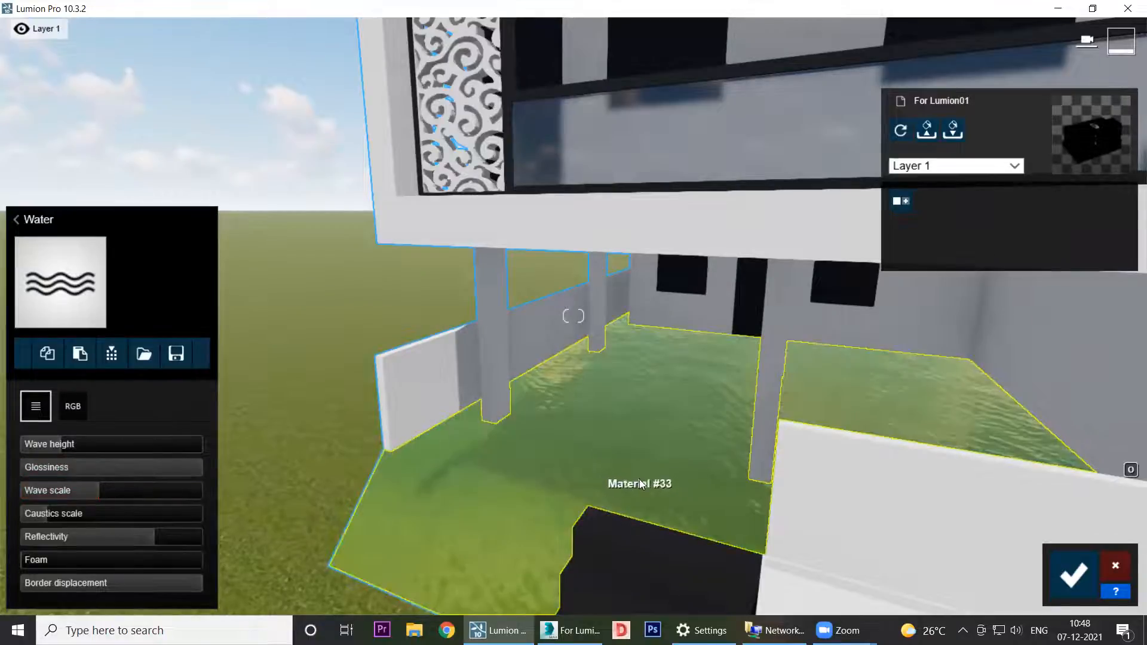
pyautogui.press('w')
pyautogui.moveTo(618, 441); pyautogui.dragTo(620, 528, button='right')
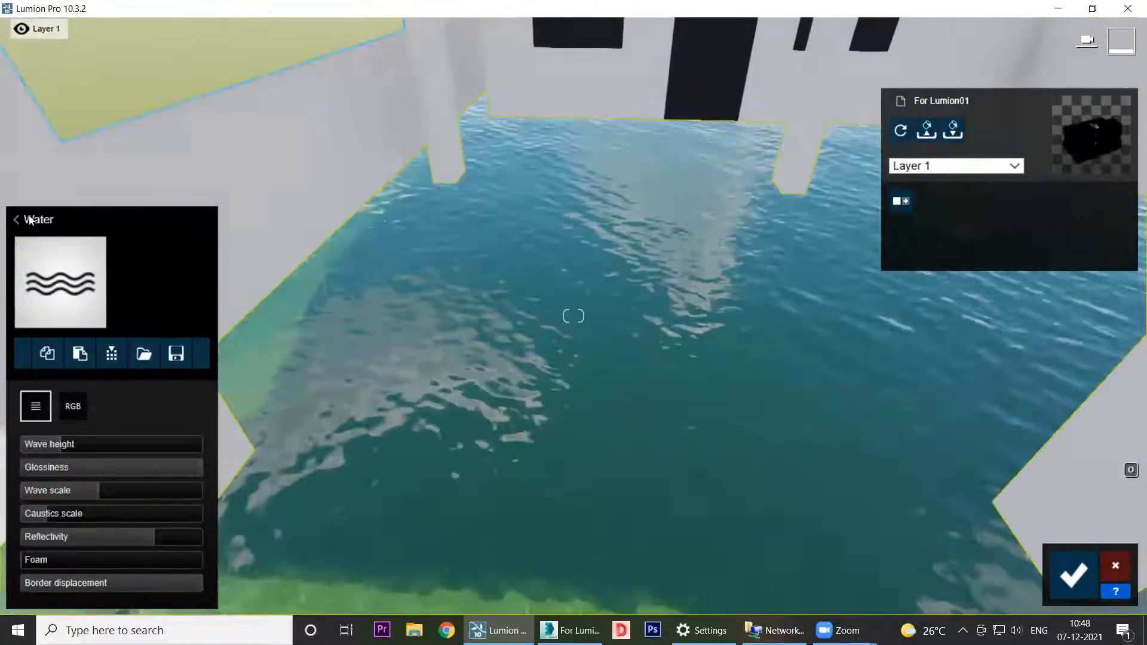
pyautogui.moveTo(93, 493); pyautogui.dragTo(47, 492)
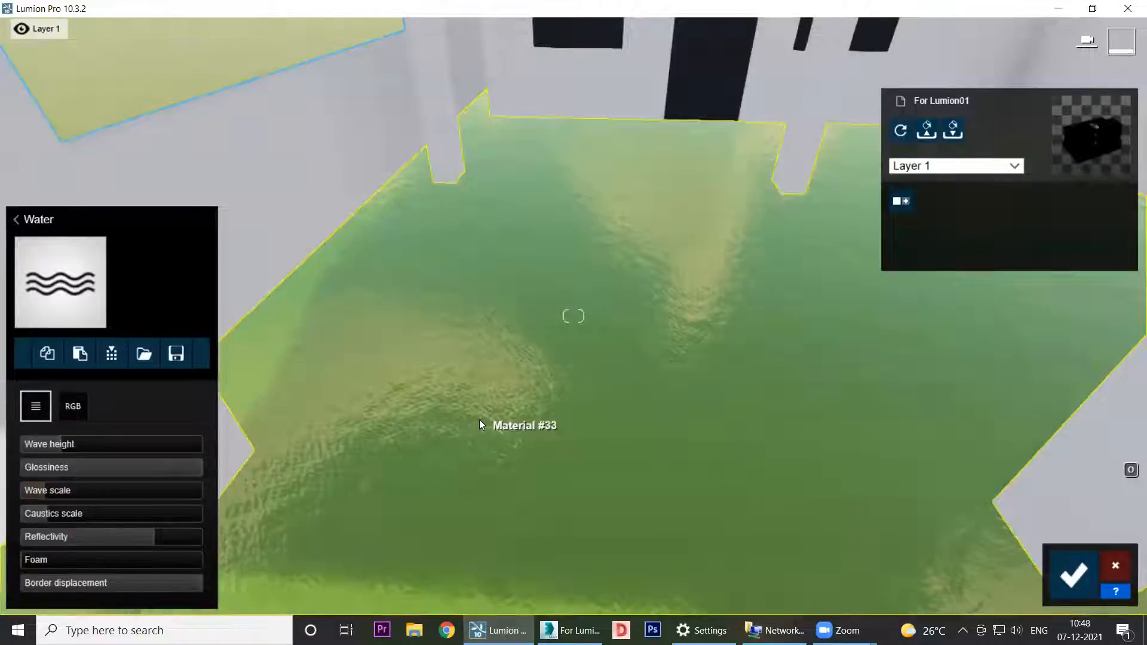
pyautogui.press('s')
pyautogui.moveTo(525, 503); pyautogui.dragTo(441, 115, button='right')
pyautogui.press('q')
pyautogui.press('e')
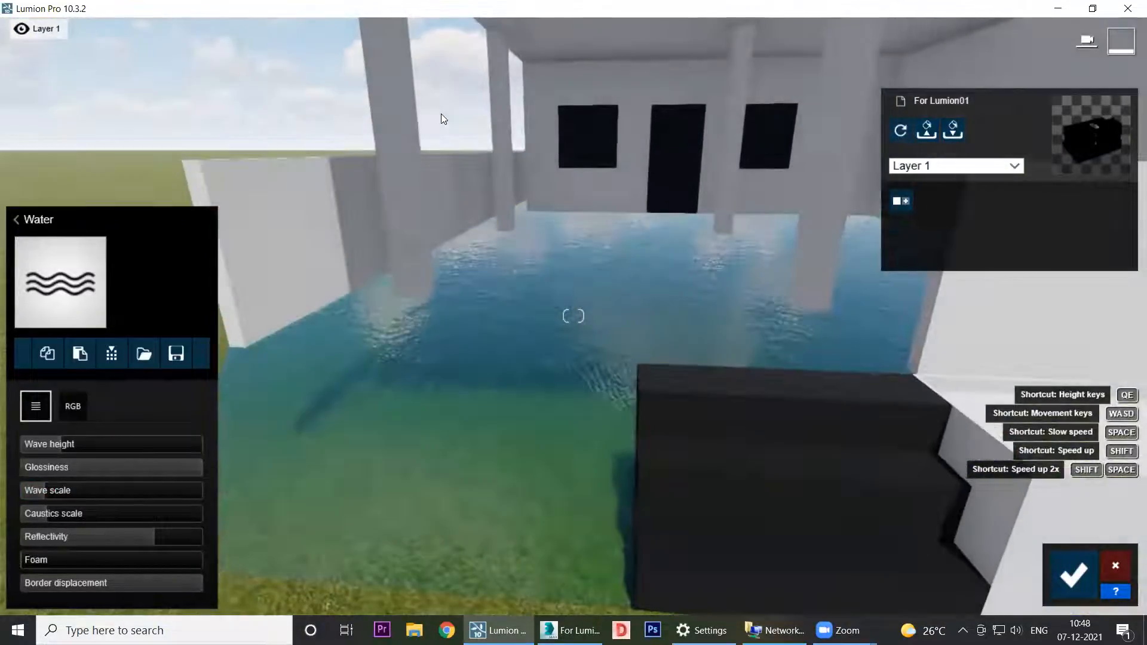
# Step: Raise the water's Wave scale slightly with Caustics scale at 0.2, and try out different Reflectivity levels
pyautogui.press('w')
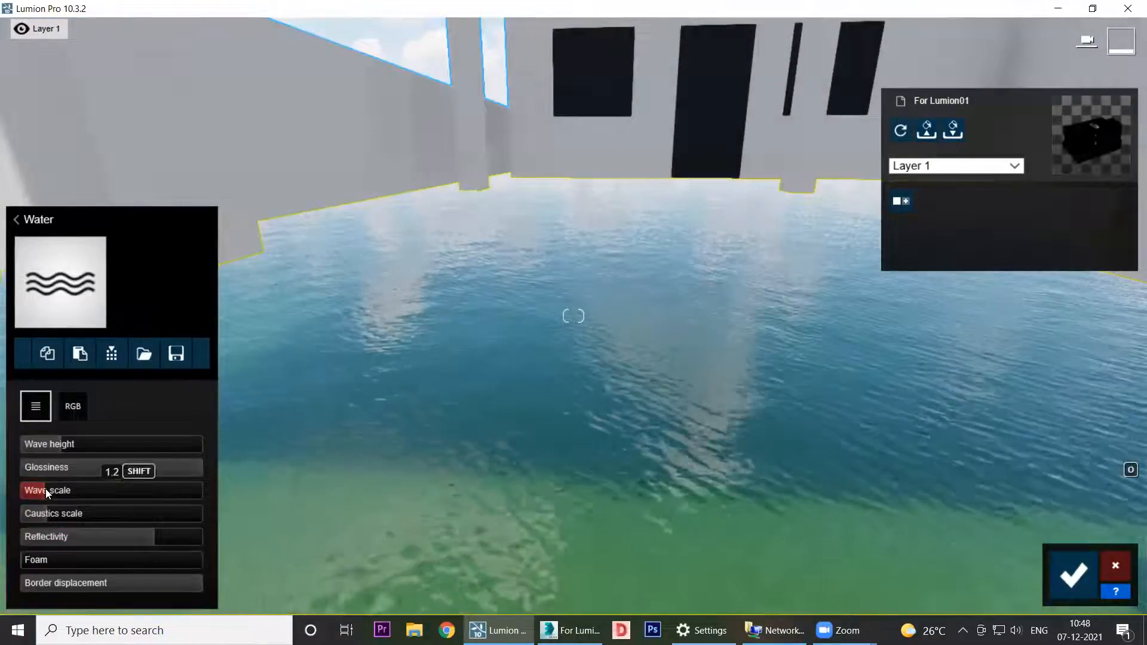
pyautogui.moveTo(46, 489); pyautogui.dragTo(64, 533)
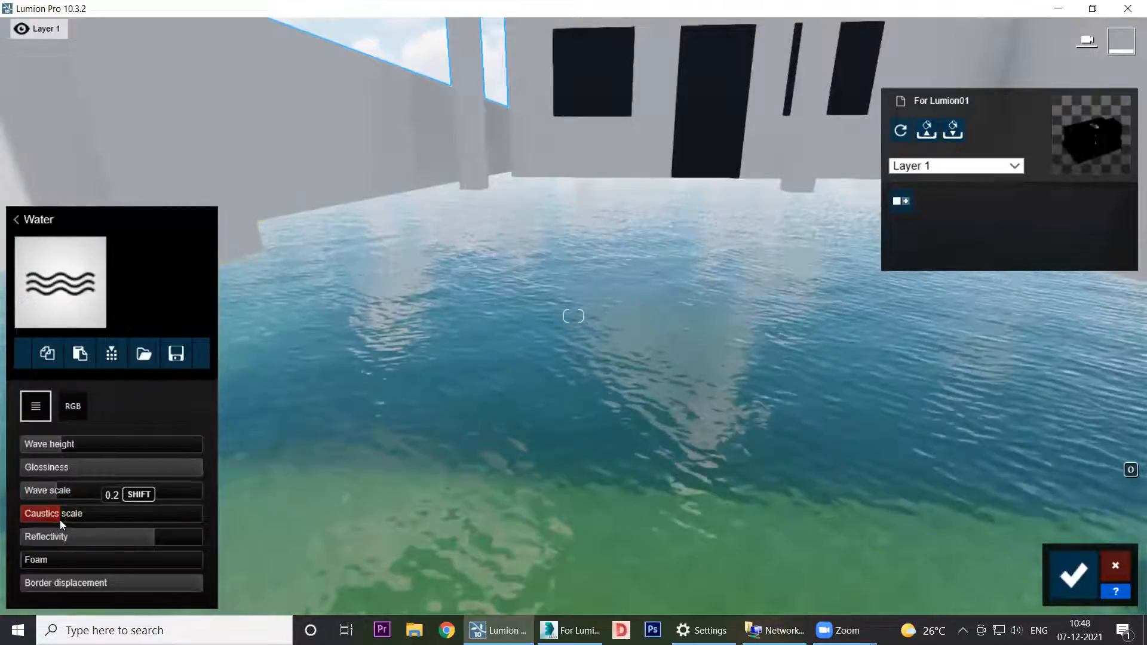
pyautogui.moveTo(130, 537); pyautogui.dragTo(155, 545)
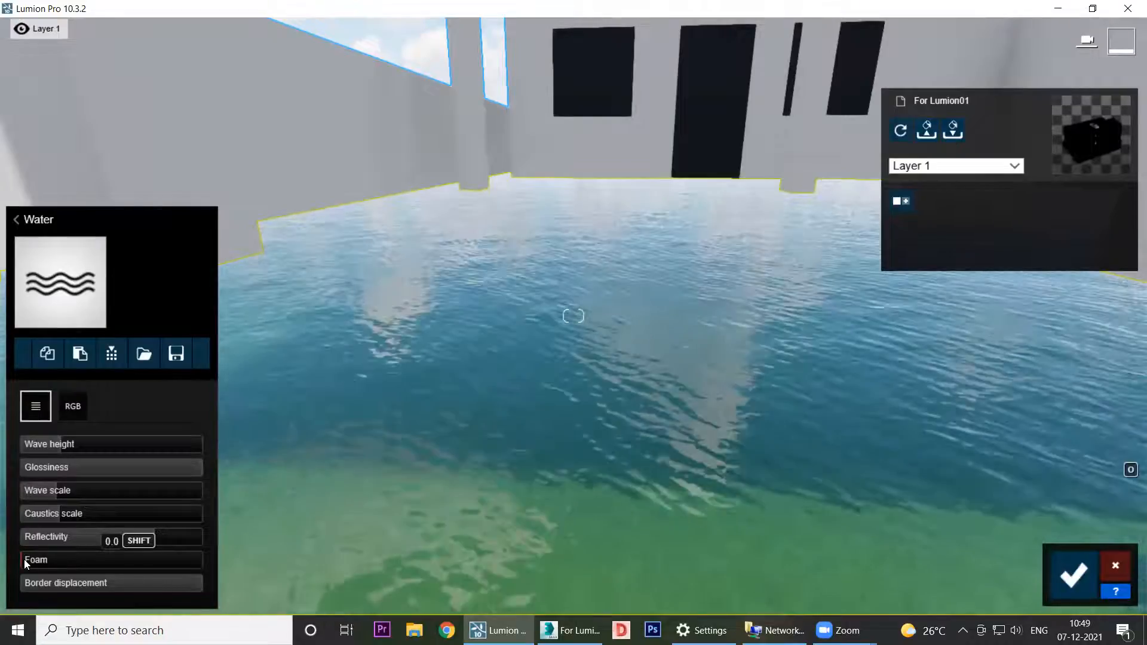
# Step: Raise the porch water's Foam to its maximum and inspect the surf along the sloped edge near the grass
pyautogui.moveTo(23, 560); pyautogui.dragTo(230, 570)
pyautogui.moveTo(443, 374); pyautogui.dragTo(1023, 476, button='right')
pyautogui.press('s')
pyautogui.press('a')
pyautogui.press('a')
pyautogui.moveTo(933, 395); pyautogui.dragTo(729, 155, button='right')
pyautogui.press('s')
pyautogui.moveTo(976, 355); pyautogui.dragTo(622, 406, button='right')
pyautogui.moveTo(766, 345); pyautogui.dragTo(433, 200, button='right')
pyautogui.press('d')
pyautogui.press('w')
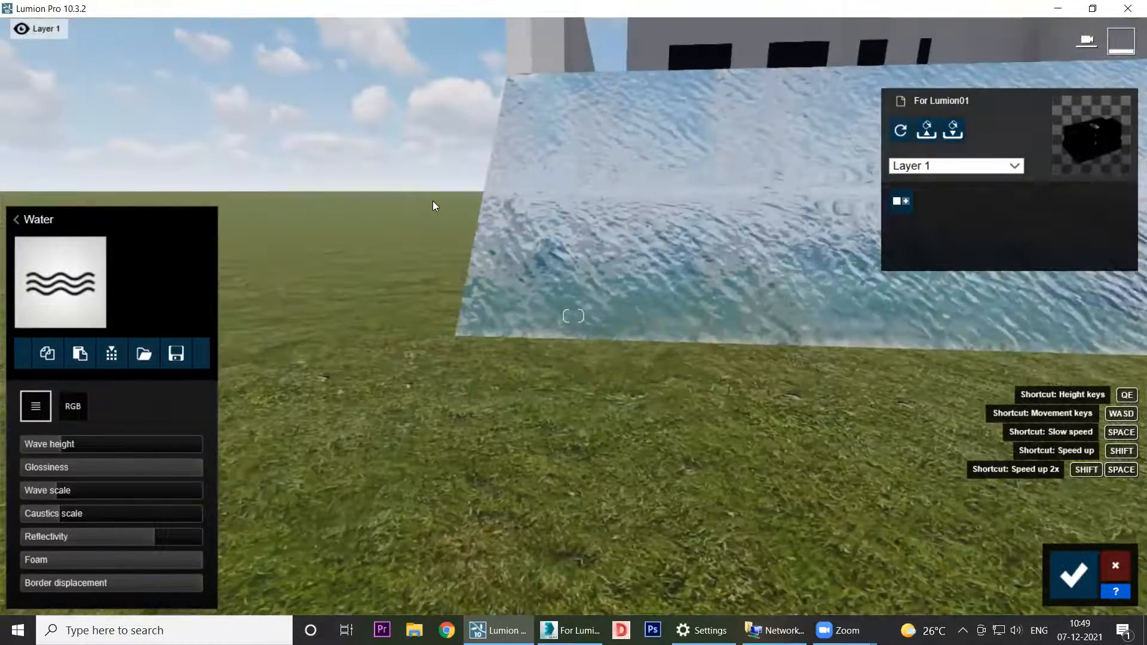
pyautogui.press('w')
pyautogui.press('w')
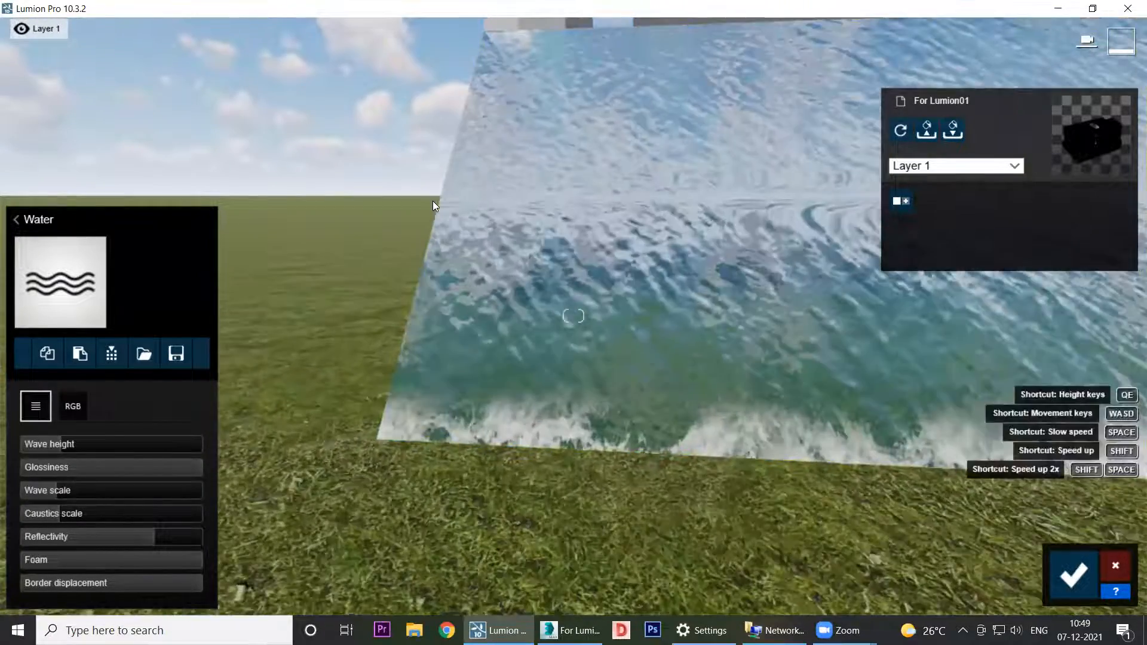
pyautogui.moveTo(433, 200); pyautogui.dragTo(395, 298, button='right')
pyautogui.press('w')
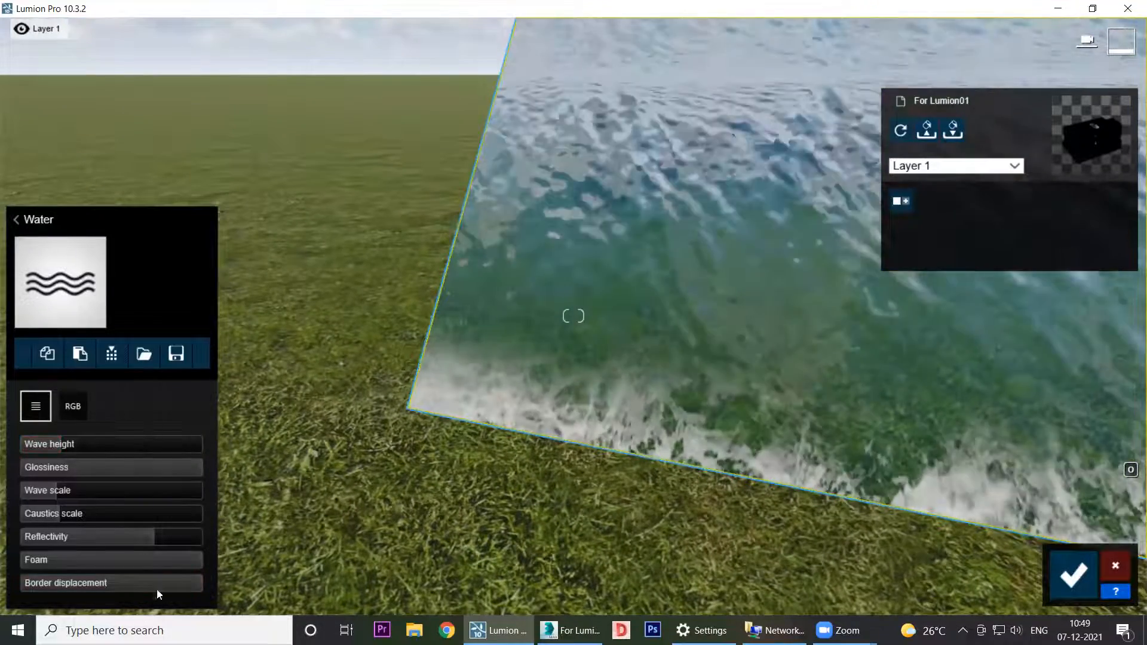
# Step: Reduce the water's Foam to 0.0 and test the Border displacement up to its maximum
pyautogui.moveTo(197, 558); pyautogui.dragTo(11, 566)
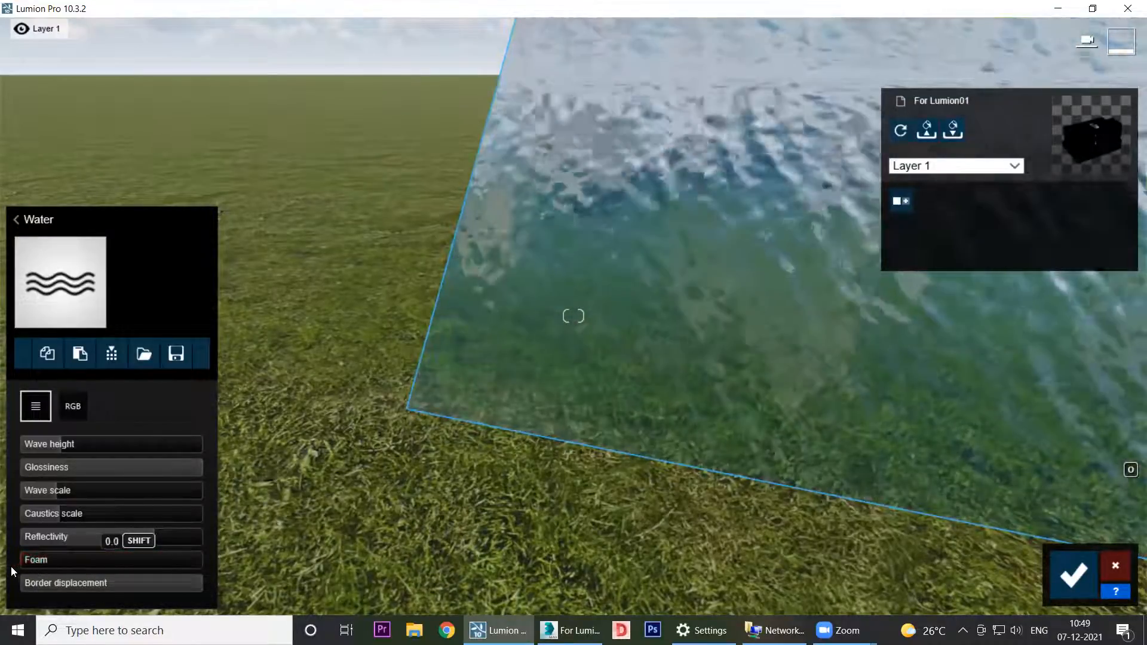
pyautogui.moveTo(199, 585); pyautogui.dragTo(254, 587)
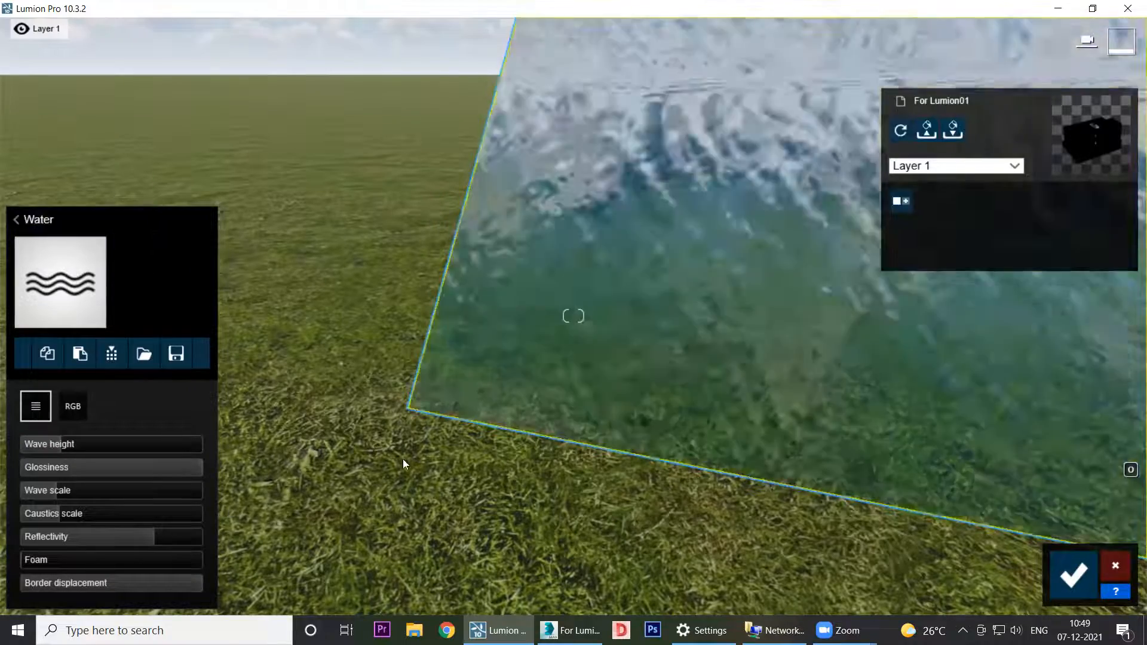
pyautogui.moveTo(402, 458); pyautogui.dragTo(438, 466, button='right')
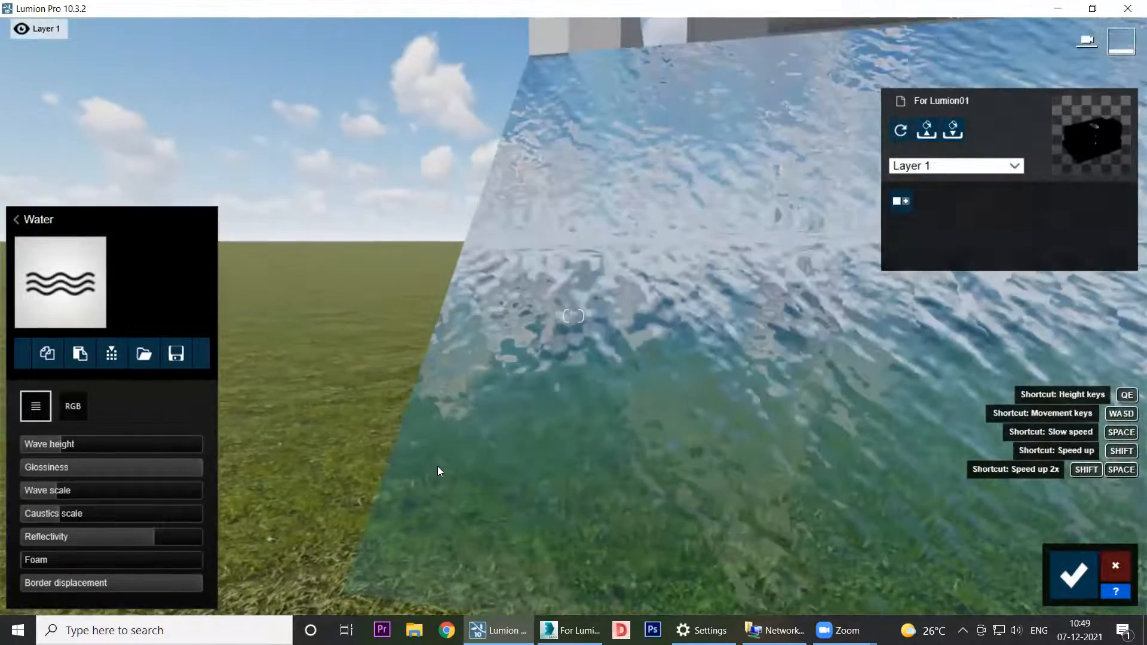
# Step: Replace the porch floor's Water material with plain white Color and return to the material library
pyautogui.click(15, 221)
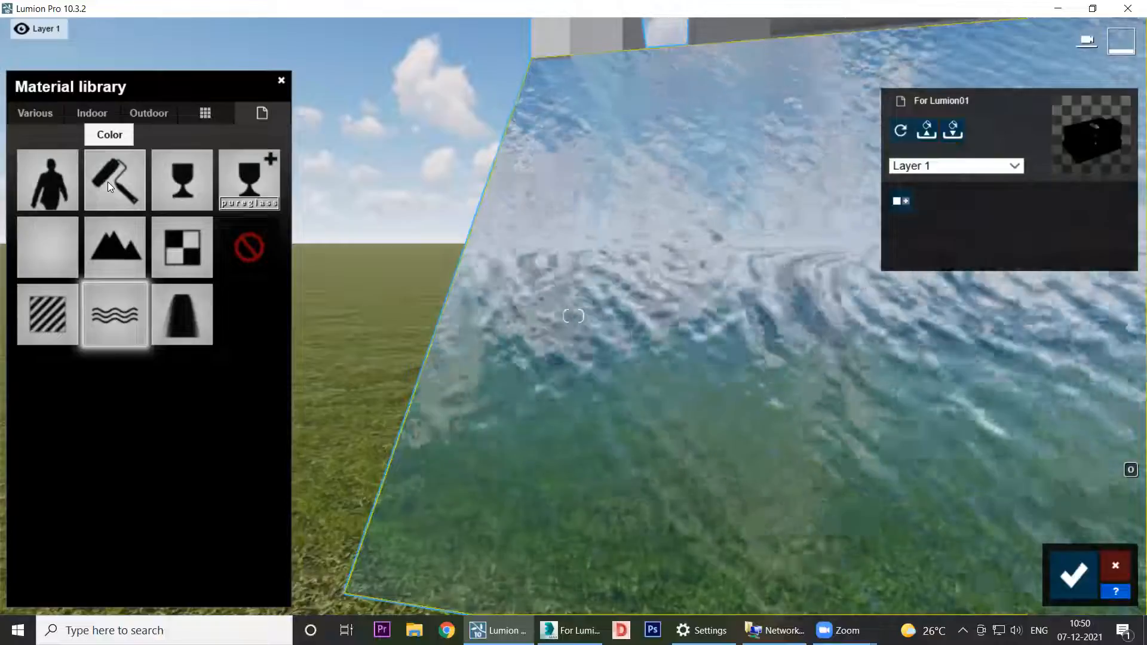
pyautogui.click(109, 182)
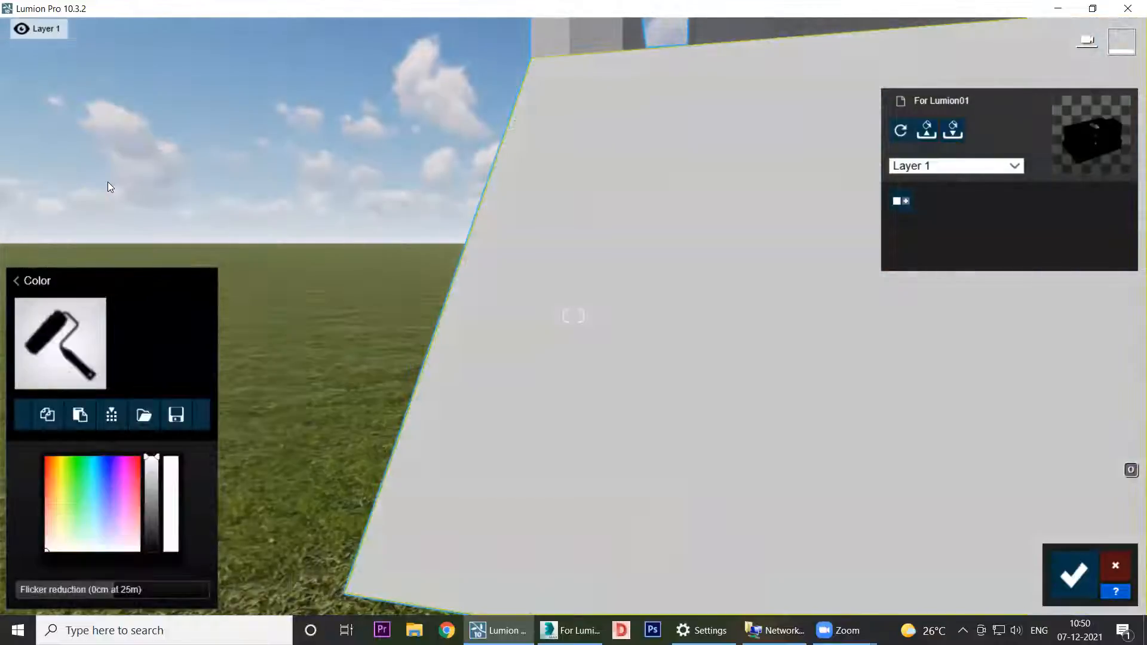
pyautogui.click(17, 283)
# Step: Apply the Waterfall material to the upper facade wall surrounding the tall dark panel
pyautogui.press('d')
pyautogui.press('s')
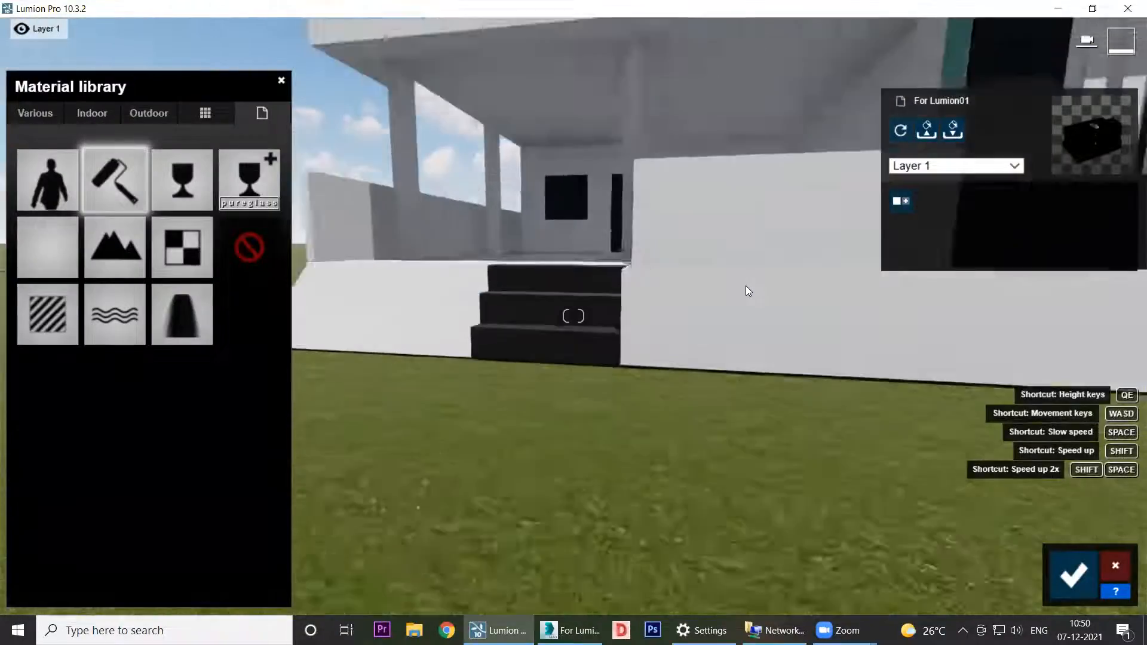
pyautogui.press('d')
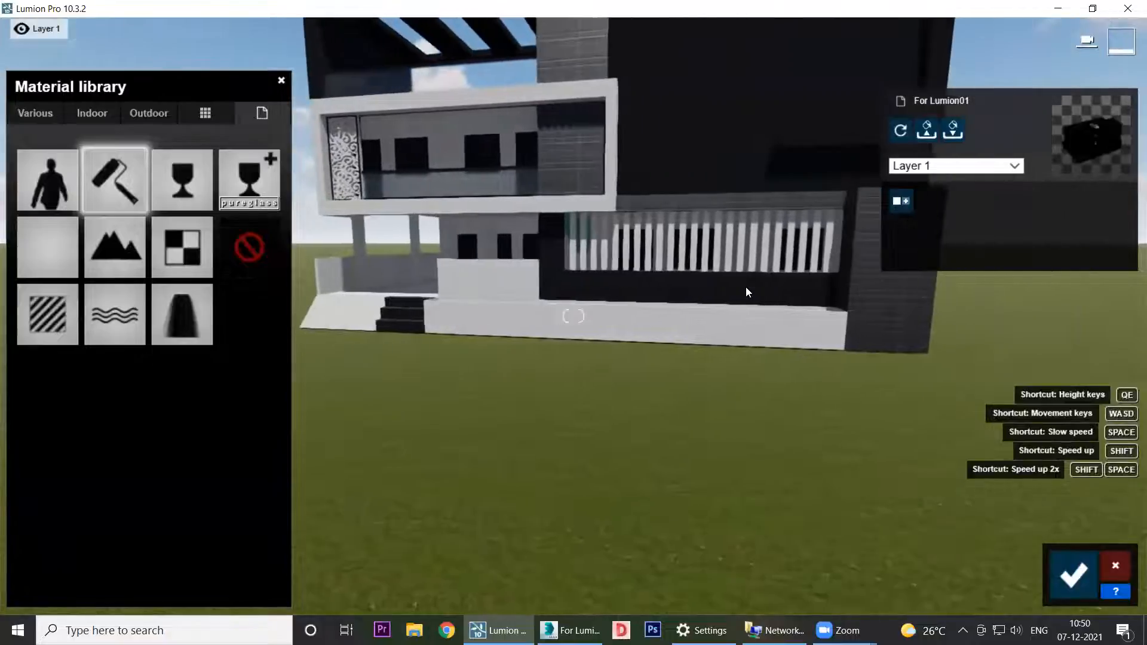
pyautogui.moveTo(631, 396); pyautogui.dragTo(631, 323, button='right')
pyautogui.press('w')
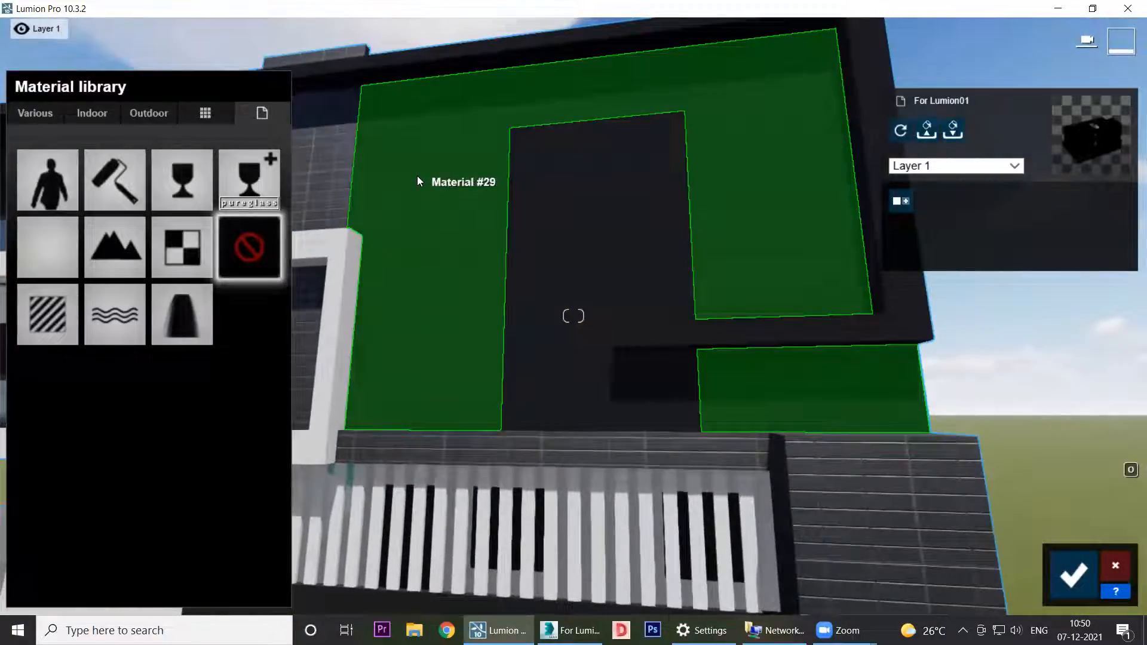
pyautogui.click(417, 178)
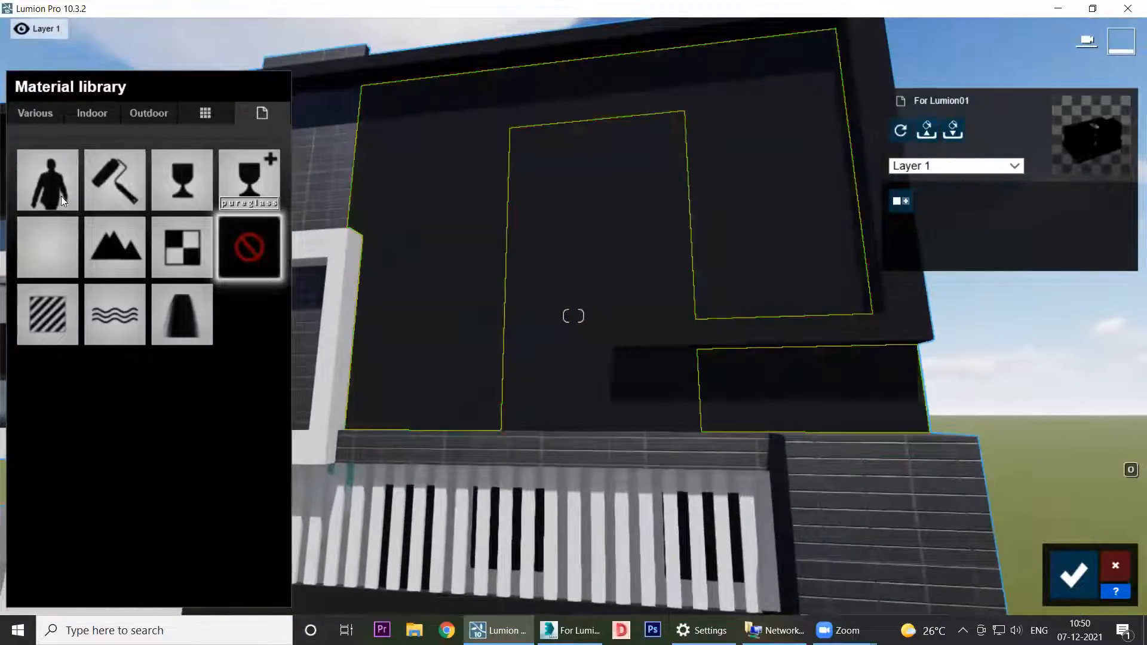
pyautogui.click(186, 318)
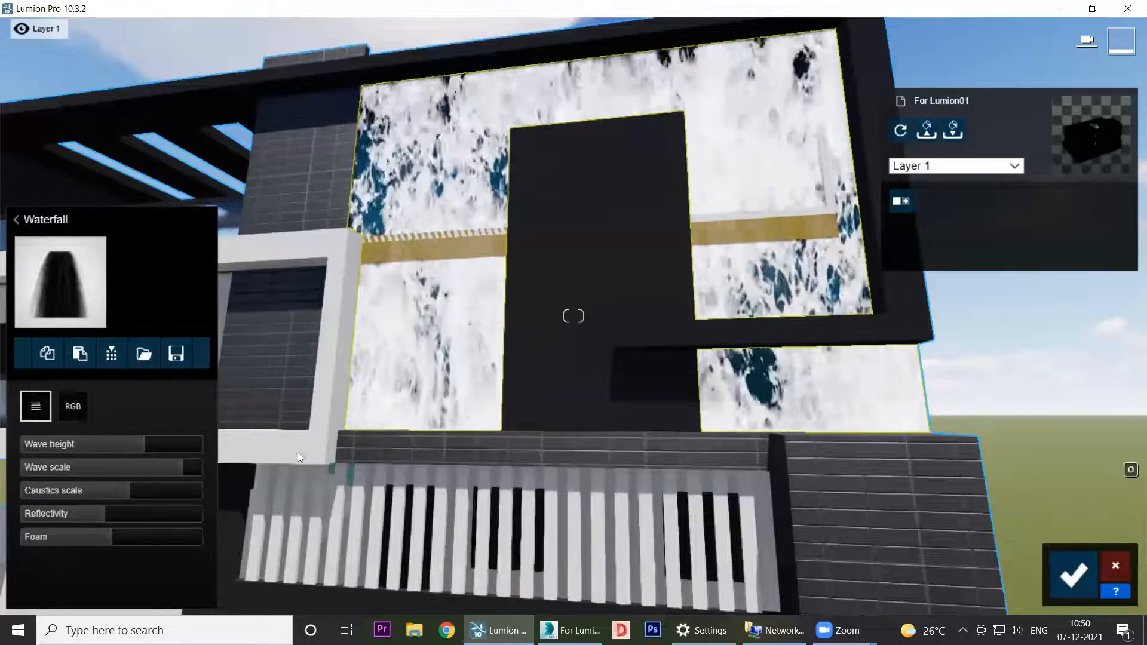
# Step: Reduce the waterfall's Wave height and Foam to near minimum, lower Wave scale slightly and raise Reflectivity
pyautogui.moveTo(138, 449); pyautogui.dragTo(28, 445)
pyautogui.moveTo(182, 468); pyautogui.dragTo(171, 492)
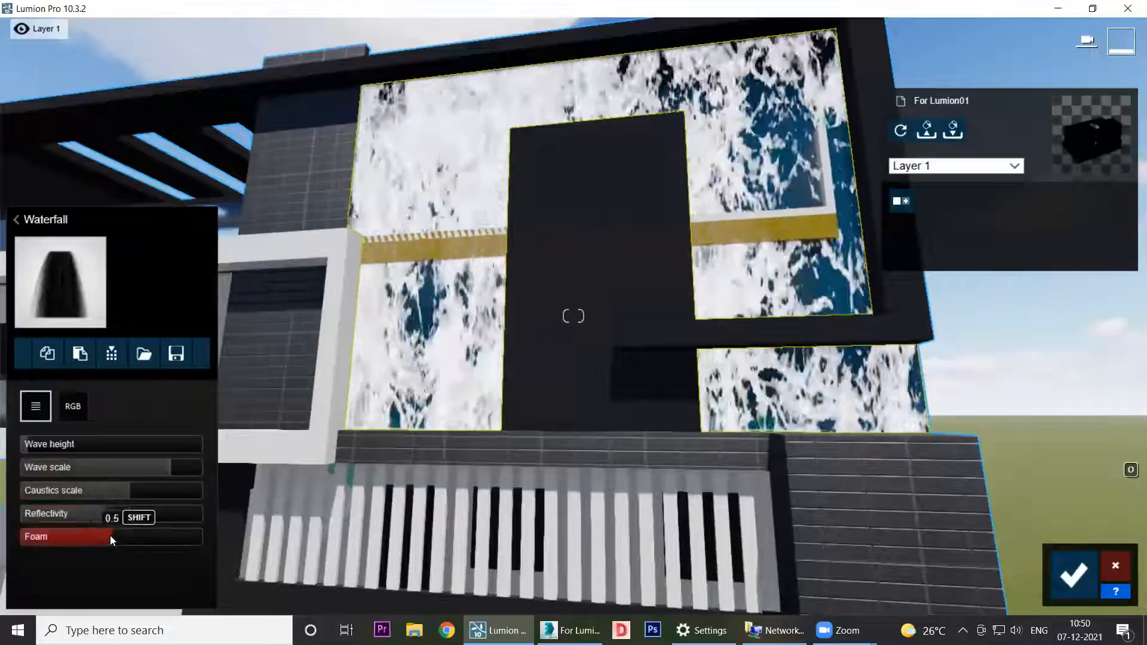
pyautogui.moveTo(16, 541)
pyautogui.mouseDown()
pyautogui.moveTo(41, 539)
pyautogui.moveTo(25, 548)
pyautogui.mouseUp()
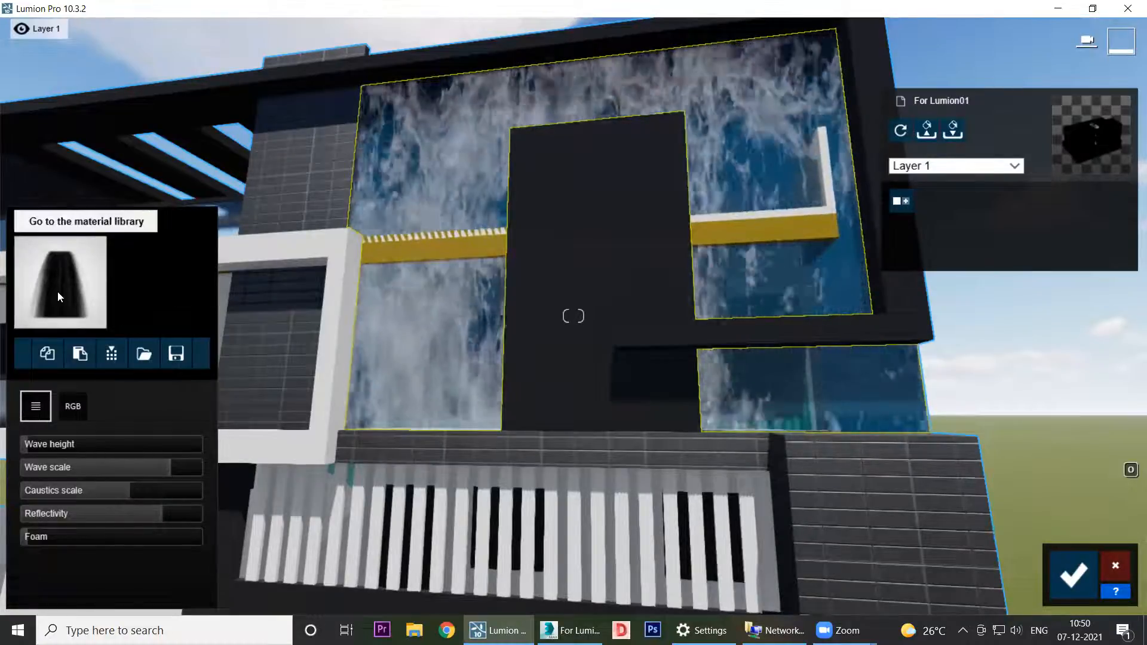
# Step: Replace the upper facade wall's Waterfall material with plain white Color and return to the material library
pyautogui.click(19, 220)
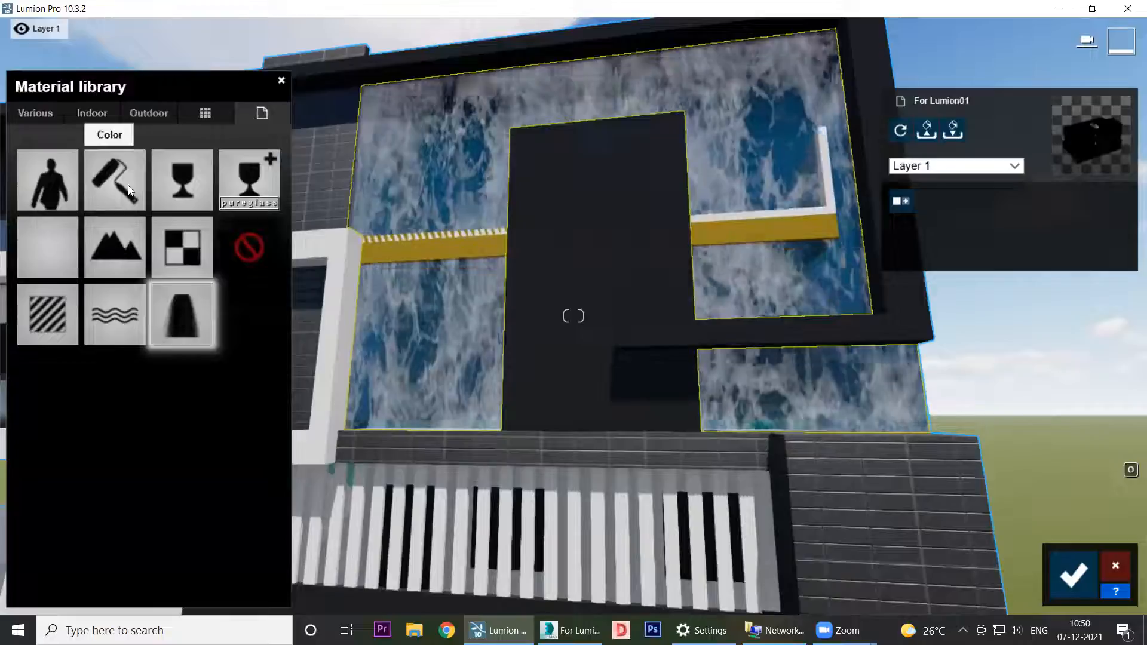
pyautogui.click(129, 189)
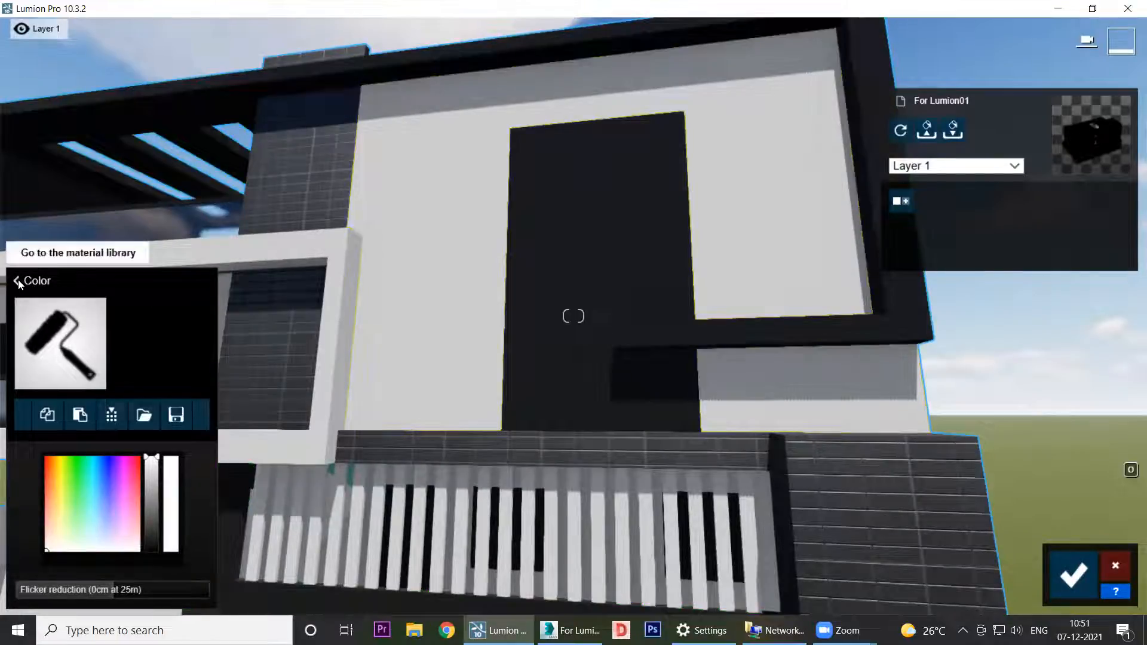
pyautogui.click(18, 283)
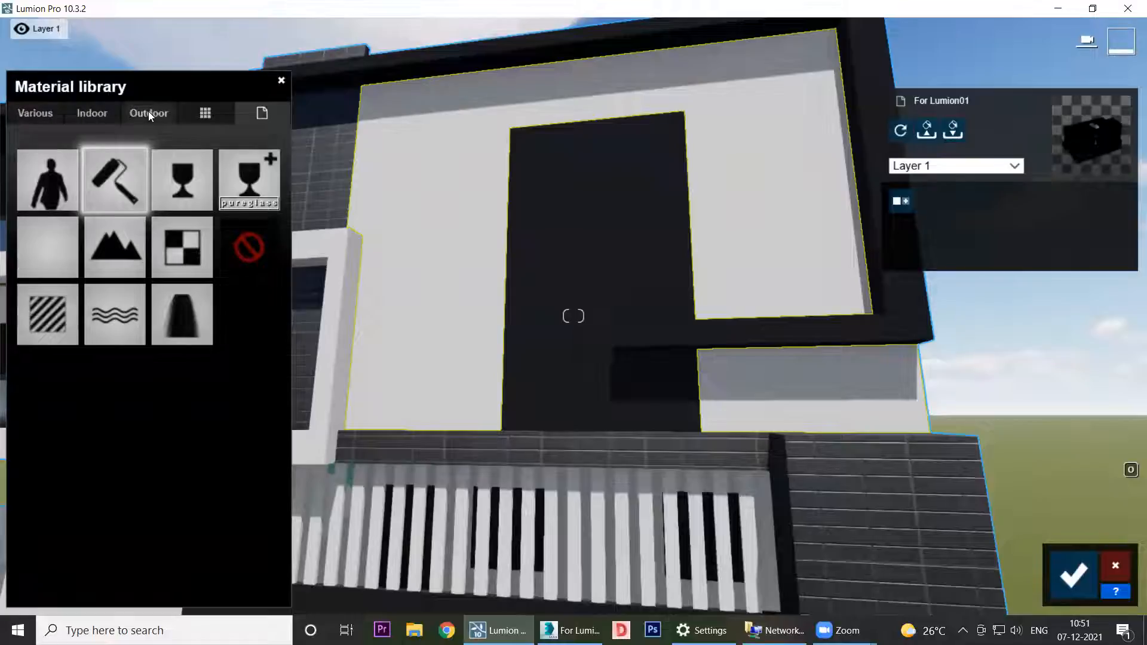
# Step: Apply the 2D Grass material Ground 021 2048 to the porch floor, replacing its plain Color material
pyautogui.click(47, 110)
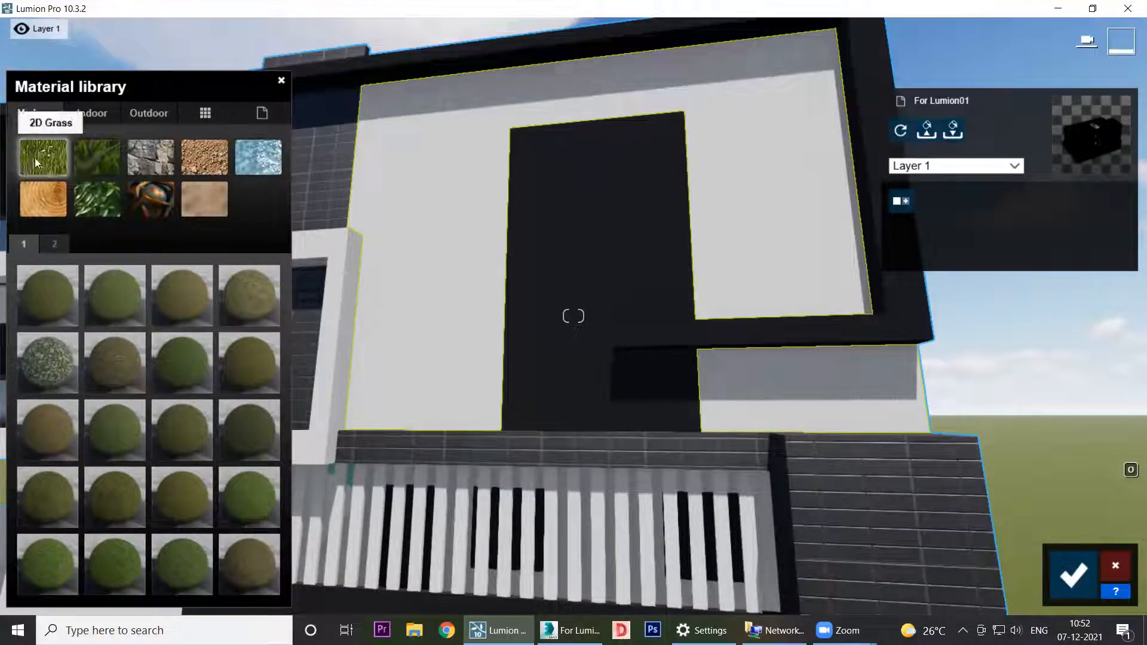
pyautogui.moveTo(488, 193); pyautogui.dragTo(419, 359, button='right')
pyautogui.moveTo(488, 262); pyautogui.dragTo(489, 189, button='right')
pyautogui.press('a')
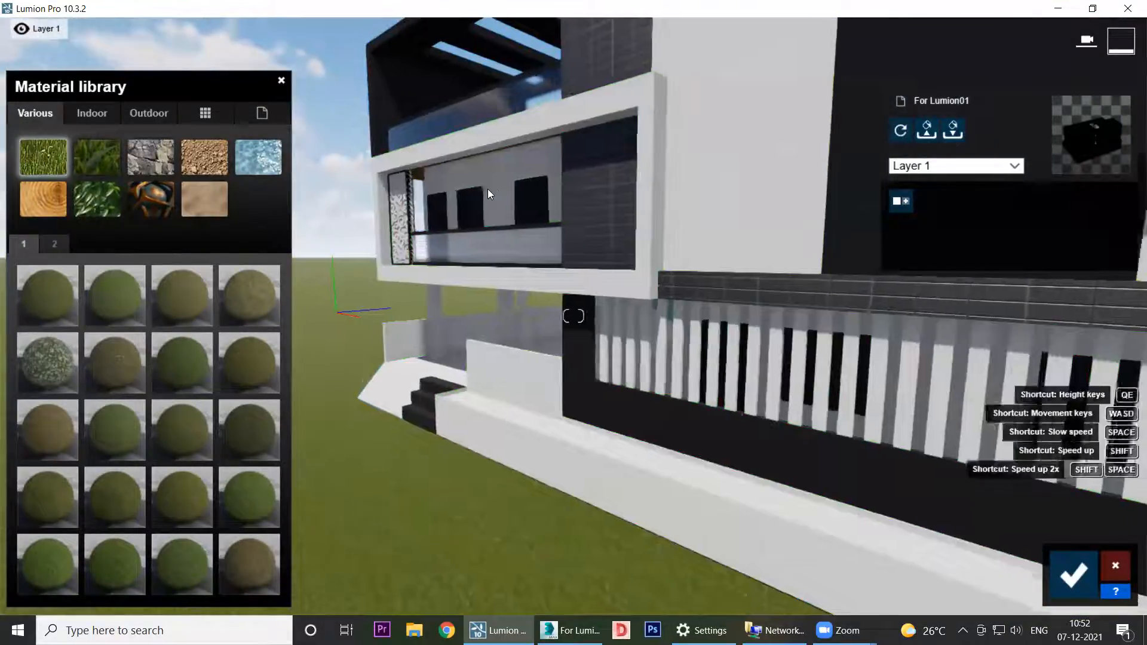
pyautogui.press('a')
pyautogui.moveTo(603, 351); pyautogui.dragTo(711, 356, button='right')
pyautogui.press('a')
pyautogui.press('w')
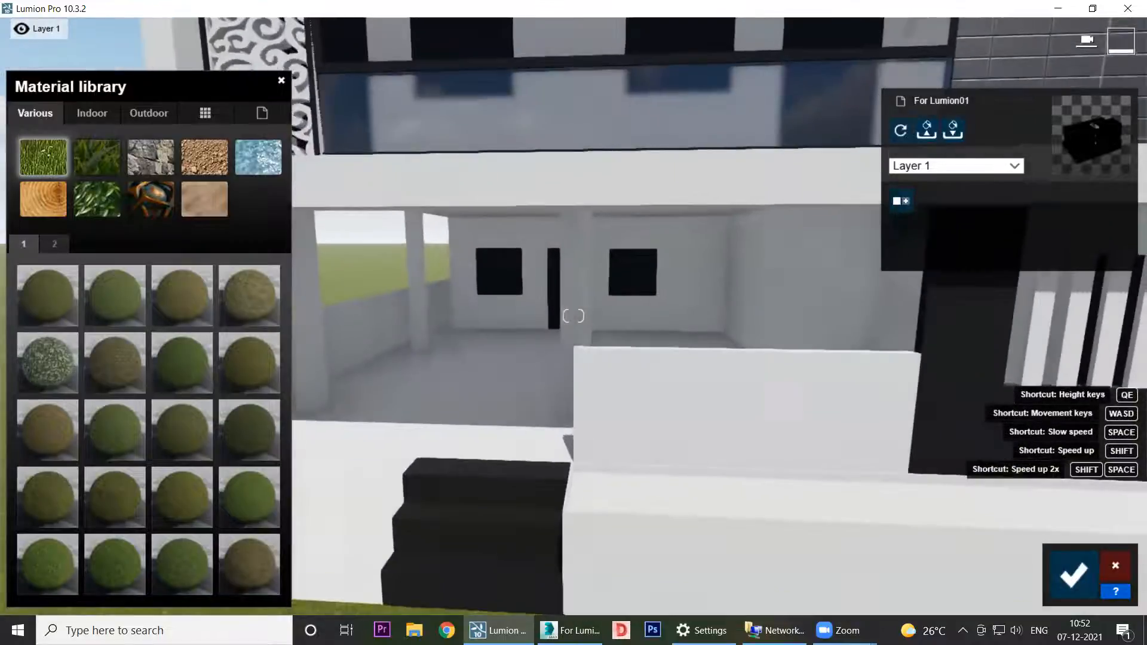
pyautogui.moveTo(676, 287); pyautogui.dragTo(741, 353, button='right')
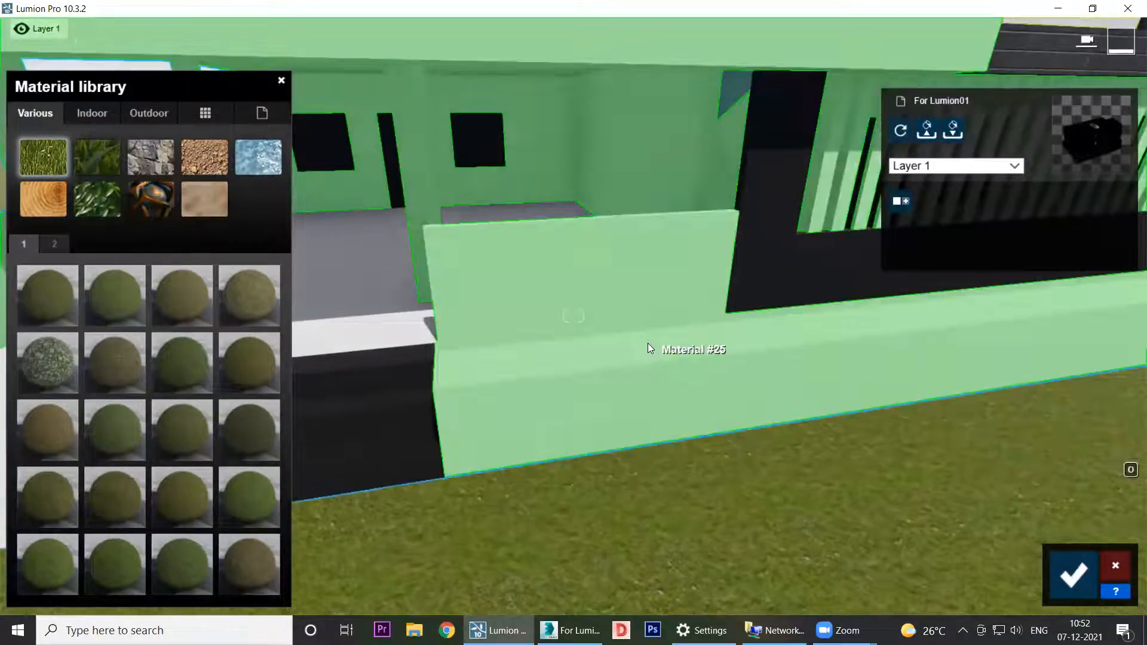
pyautogui.press('a')
pyautogui.click(526, 362)
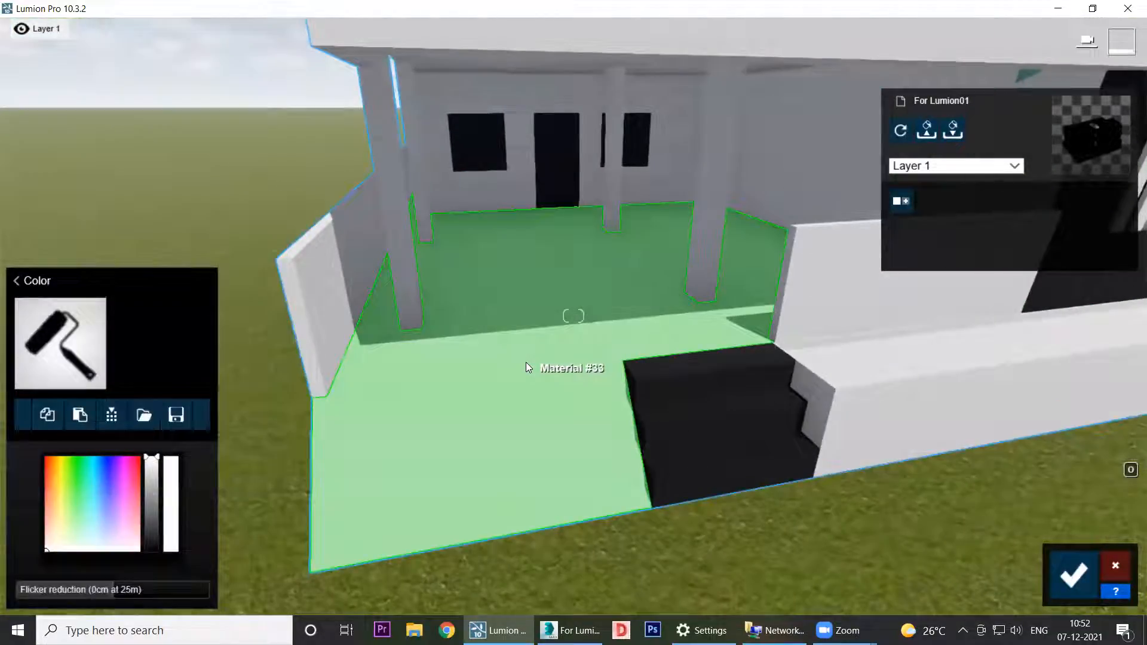
pyautogui.click(18, 281)
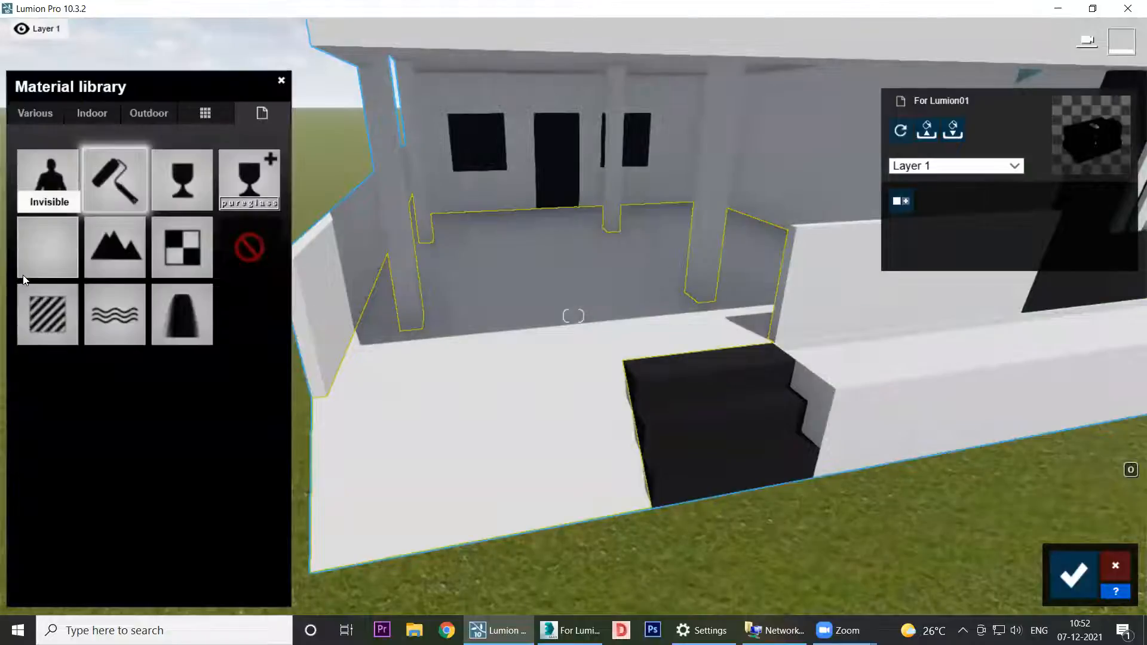
pyautogui.click(32, 115)
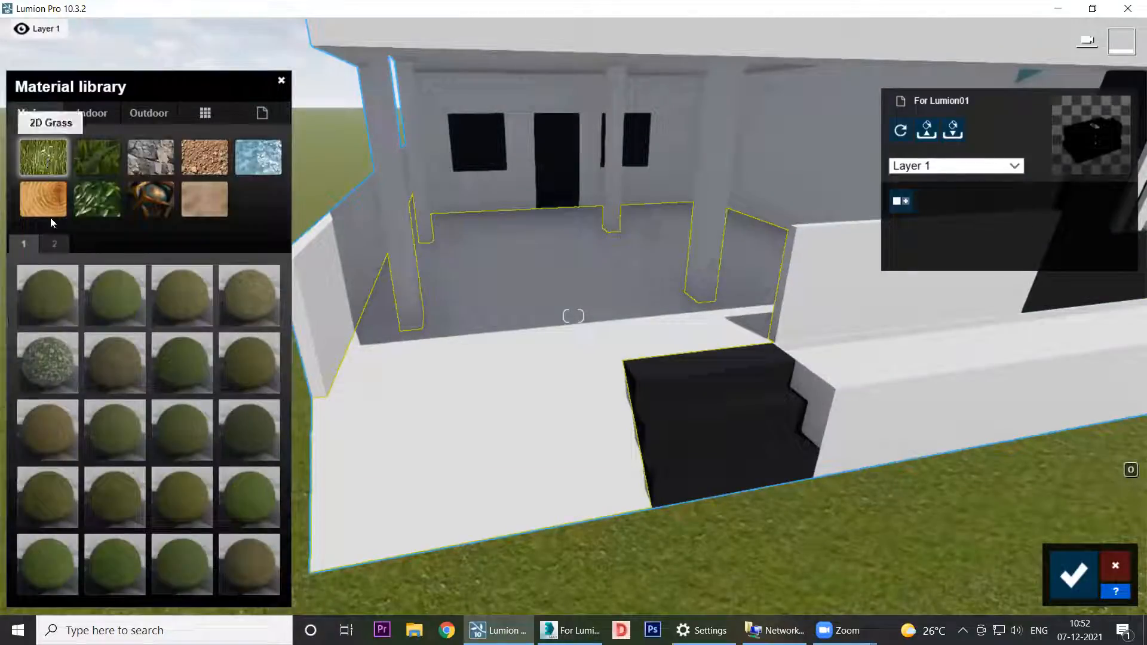
pyautogui.click(46, 306)
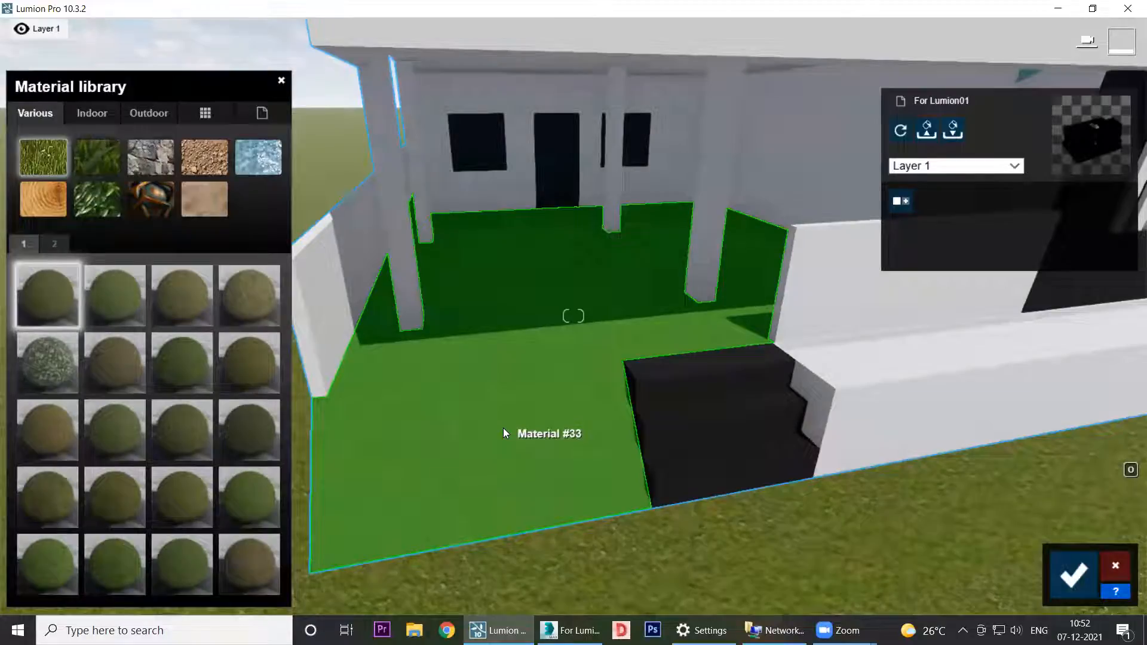
# Step: Try several first-page 2D Grass materials on the porch floor, including Ground 022 2048 and Landscape 01 D, and compare them up close
pyautogui.scroll(3, 502, 420)
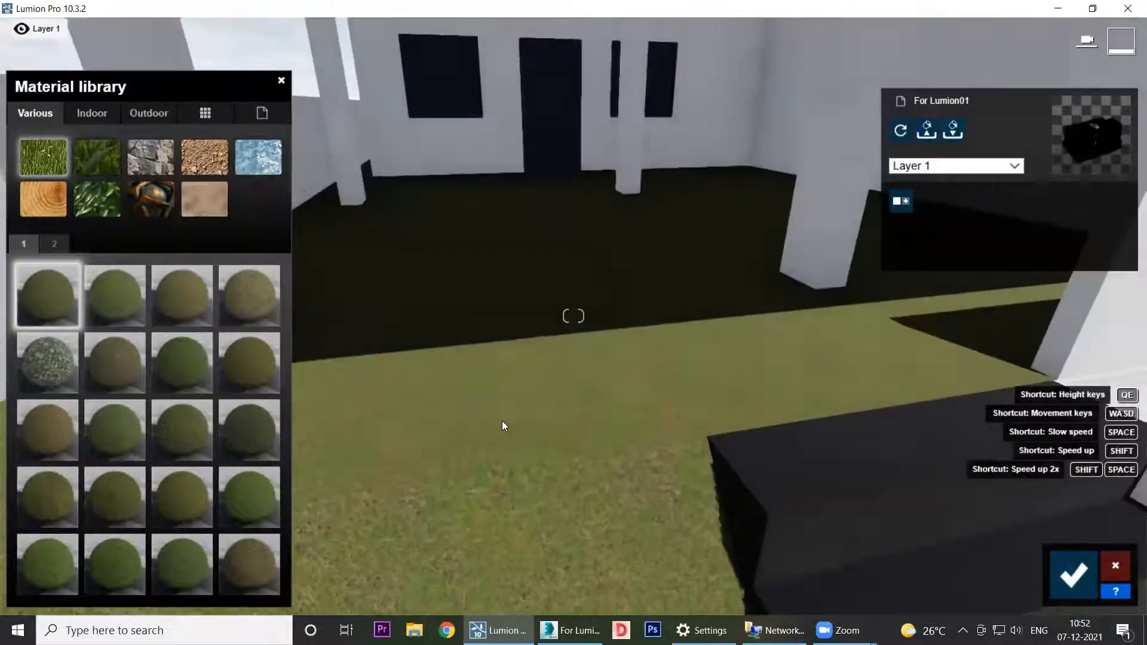
pyautogui.scroll(2, 504, 382)
pyautogui.moveTo(506, 298); pyautogui.dragTo(393, 341, button='right')
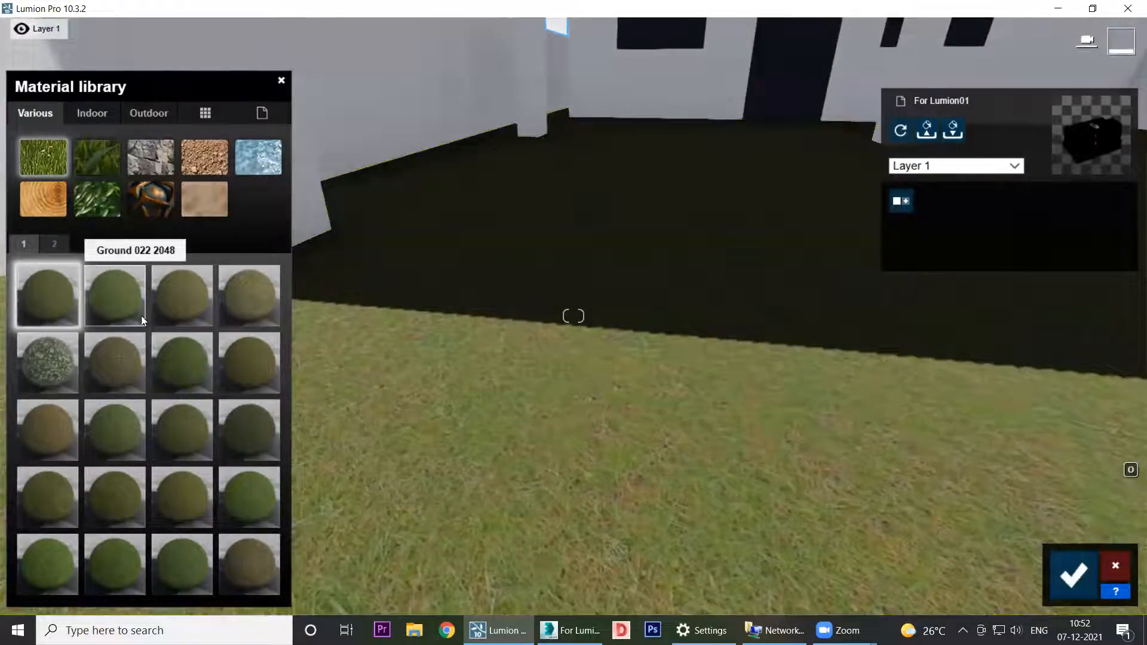
pyautogui.click(141, 315)
pyautogui.click(161, 359)
pyautogui.click(172, 435)
pyautogui.click(226, 497)
pyautogui.click(185, 497)
pyautogui.click(181, 581)
pyautogui.click(240, 578)
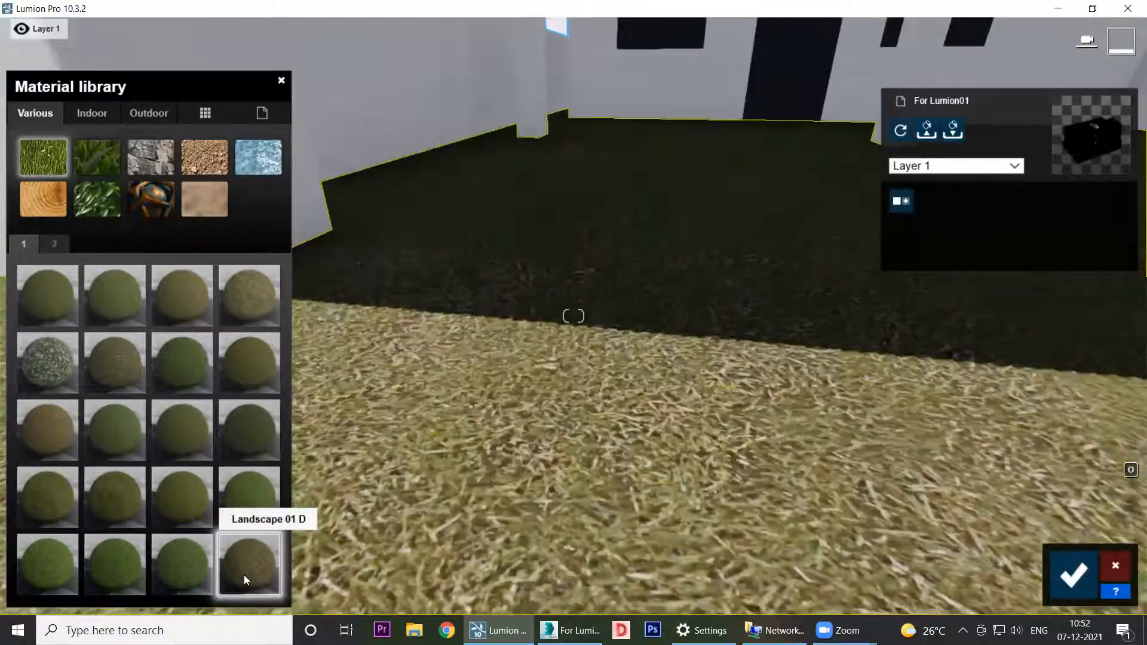
pyautogui.click(47, 564)
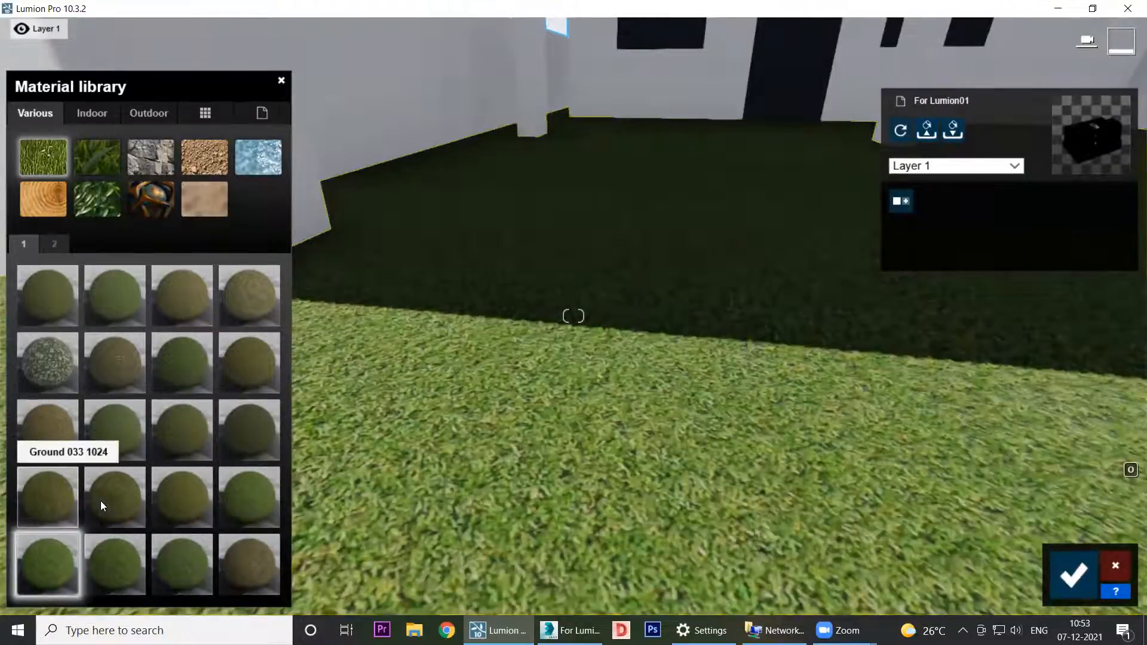
pyautogui.click(101, 502)
# Step: Apply the daisy-covered Ground 025 2048 to the porch floor and set its Map scale to 43.1
pyautogui.click(54, 370)
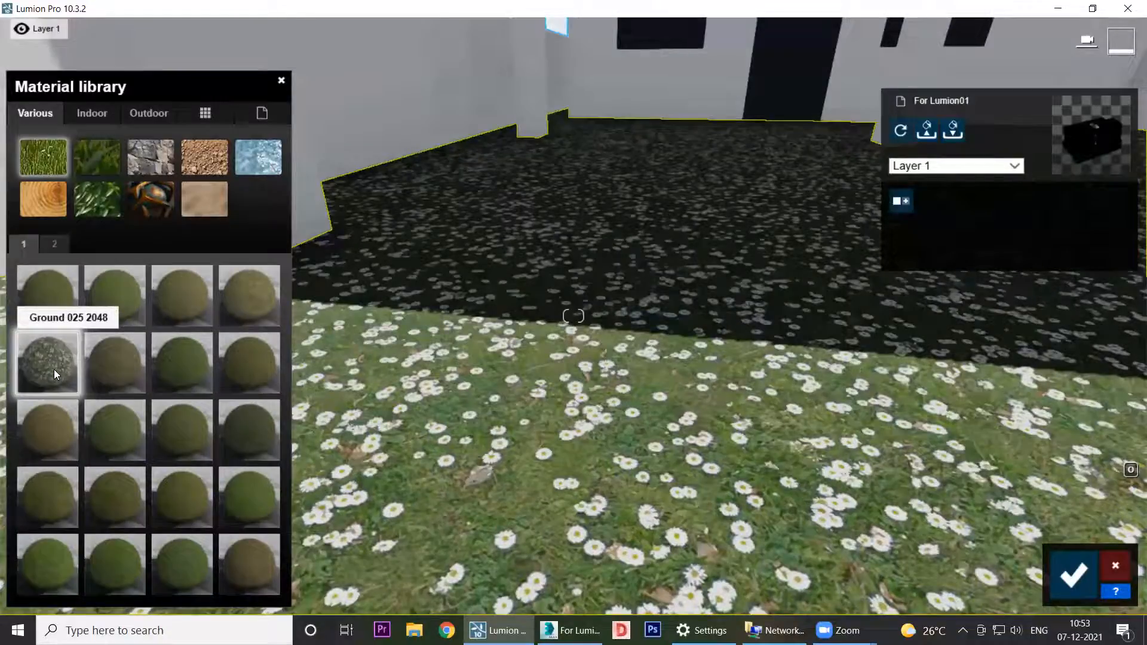
pyautogui.click(47, 365)
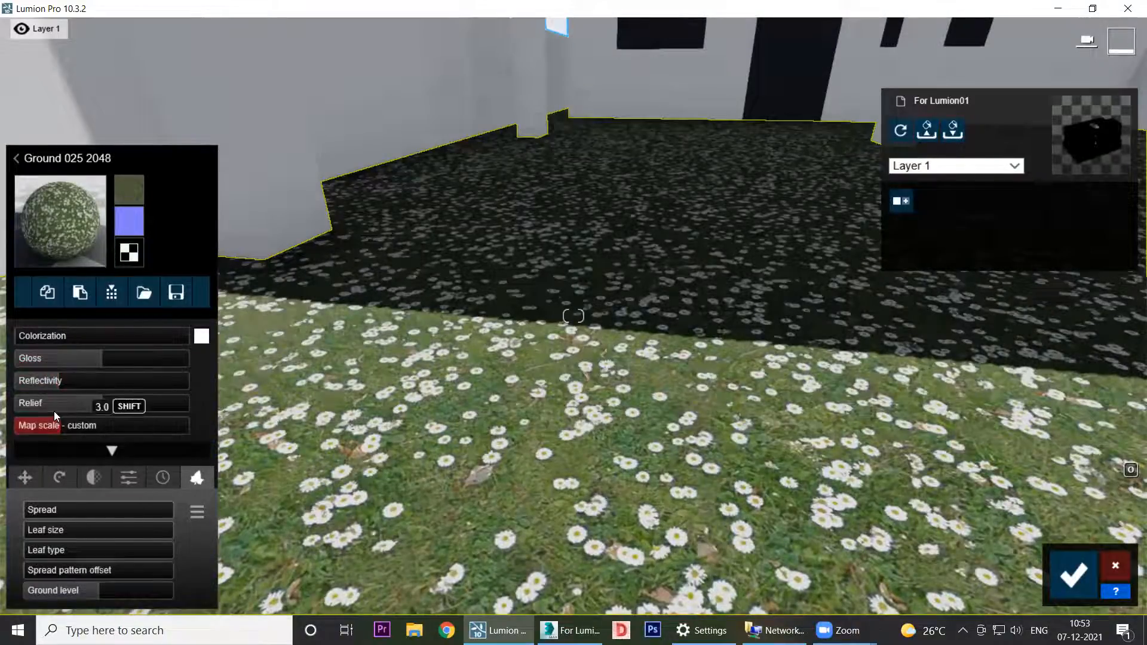
pyautogui.moveTo(59, 428); pyautogui.dragTo(75, 430)
pyautogui.scroll(-3, 540, 379)
pyautogui.scroll(-3, 539, 379)
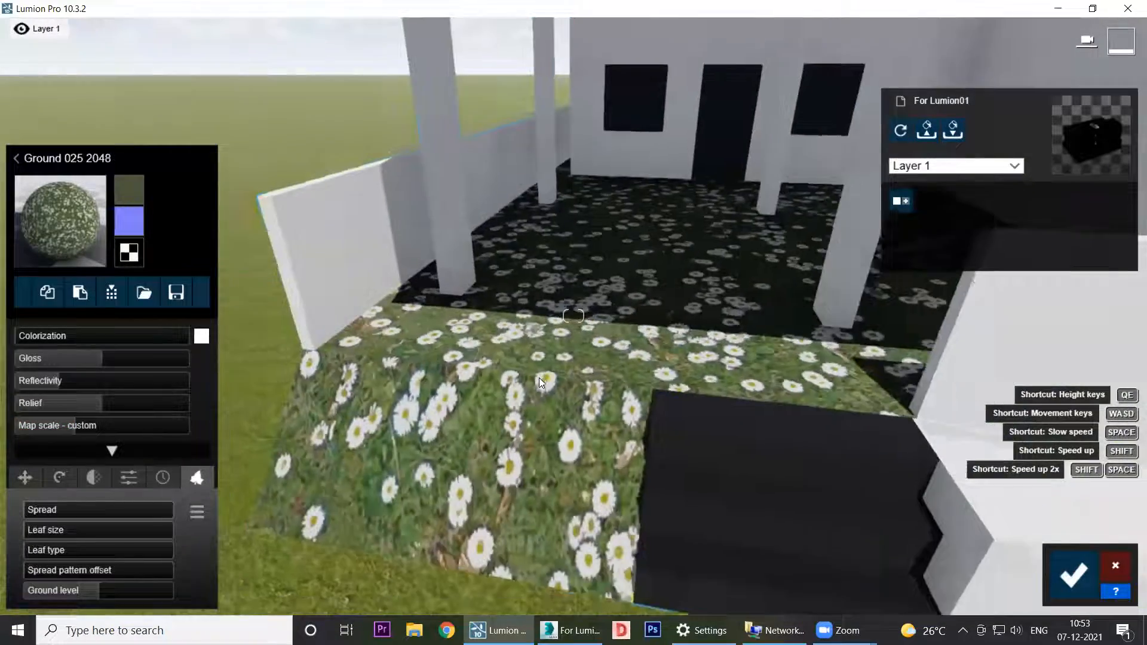
pyautogui.moveTo(69, 427)
pyautogui.mouseDown()
pyautogui.moveTo(55, 428)
pyautogui.moveTo(109, 423)
pyautogui.moveTo(87, 433)
pyautogui.mouseUp()
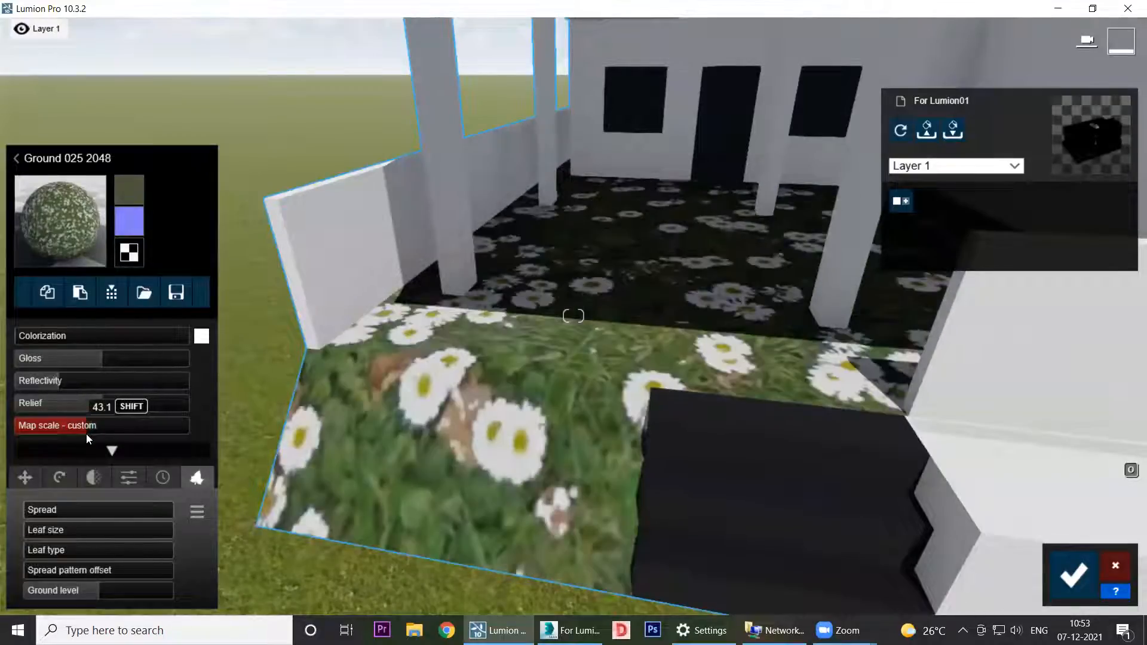
# Step: Replace the daisy grass with Ground 021 2048 and try neighbouring first-page grasses, including Ground 026 2048, on the porch floor
pyautogui.click(76, 211)
pyautogui.click(54, 312)
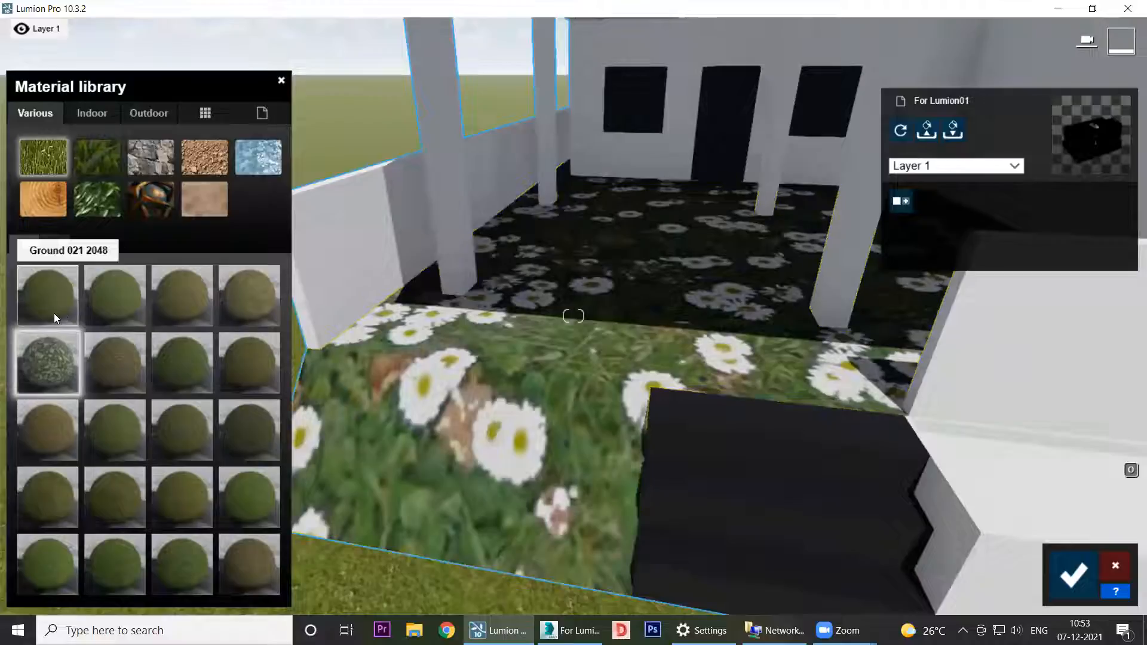
pyautogui.click(116, 375)
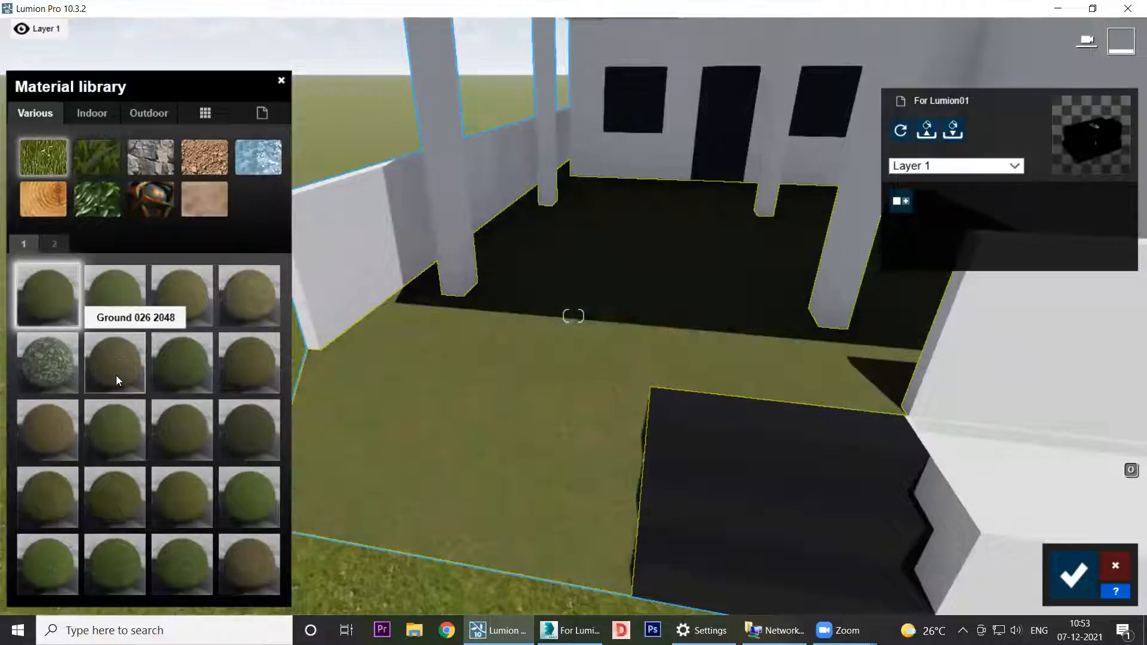
pyautogui.click(176, 367)
pyautogui.click(237, 366)
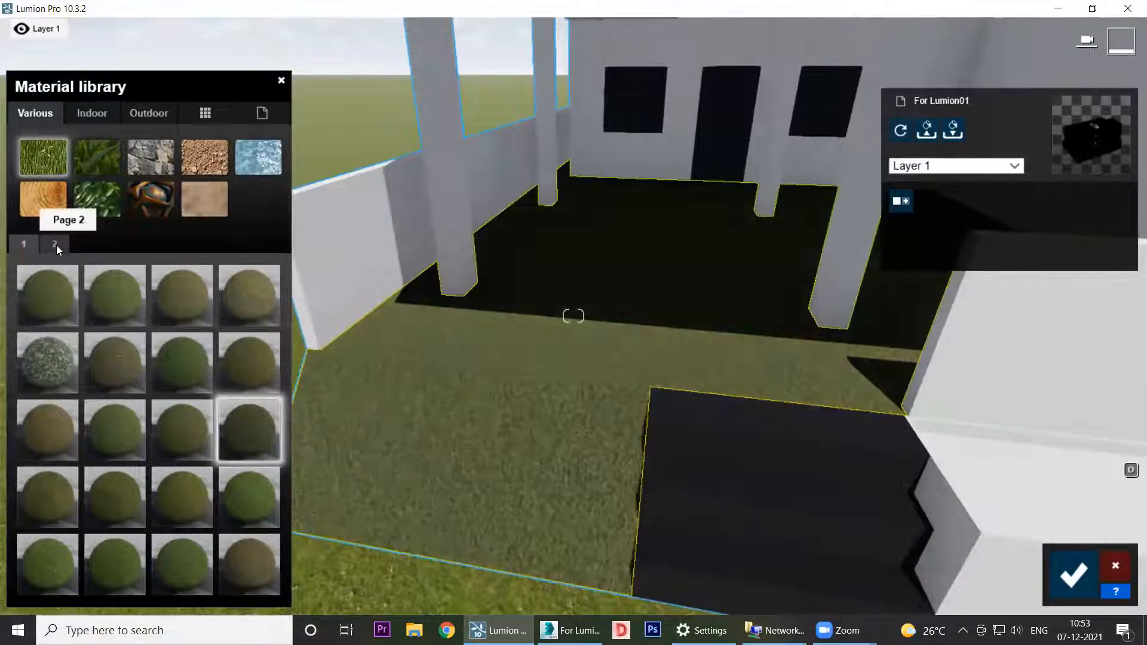
# Step: Try second-page 2D Grass materials on the porch floor, starting with the striped Landscape 05 C and including Landscape 09 B
pyautogui.click(55, 245)
pyautogui.click(110, 360)
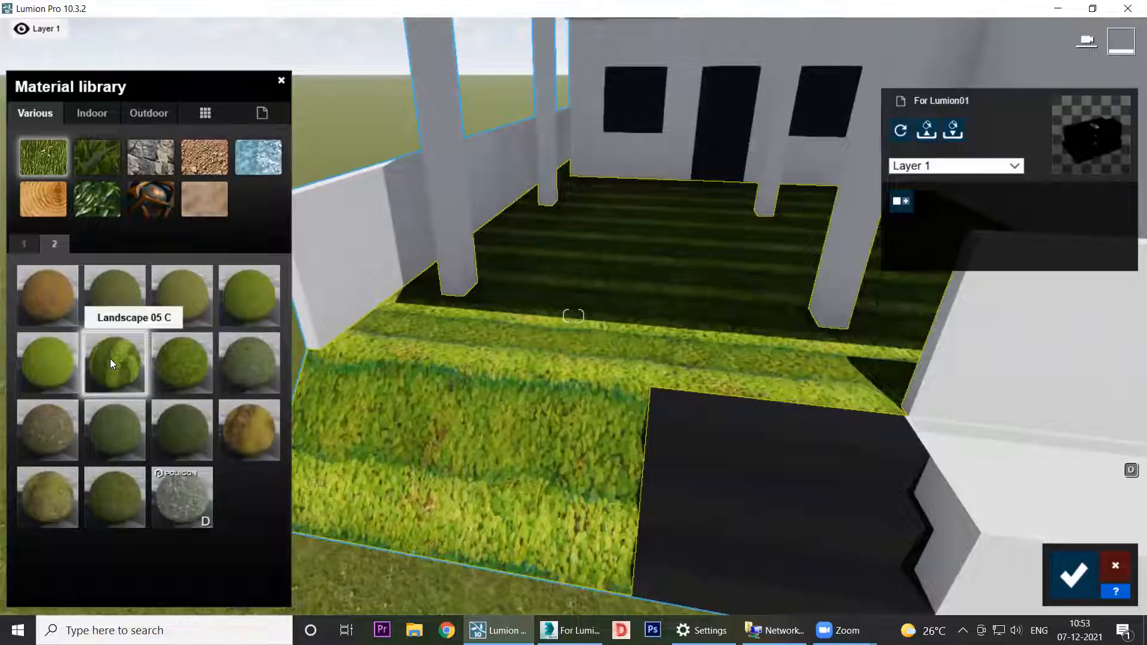
pyautogui.click(183, 376)
pyautogui.click(238, 371)
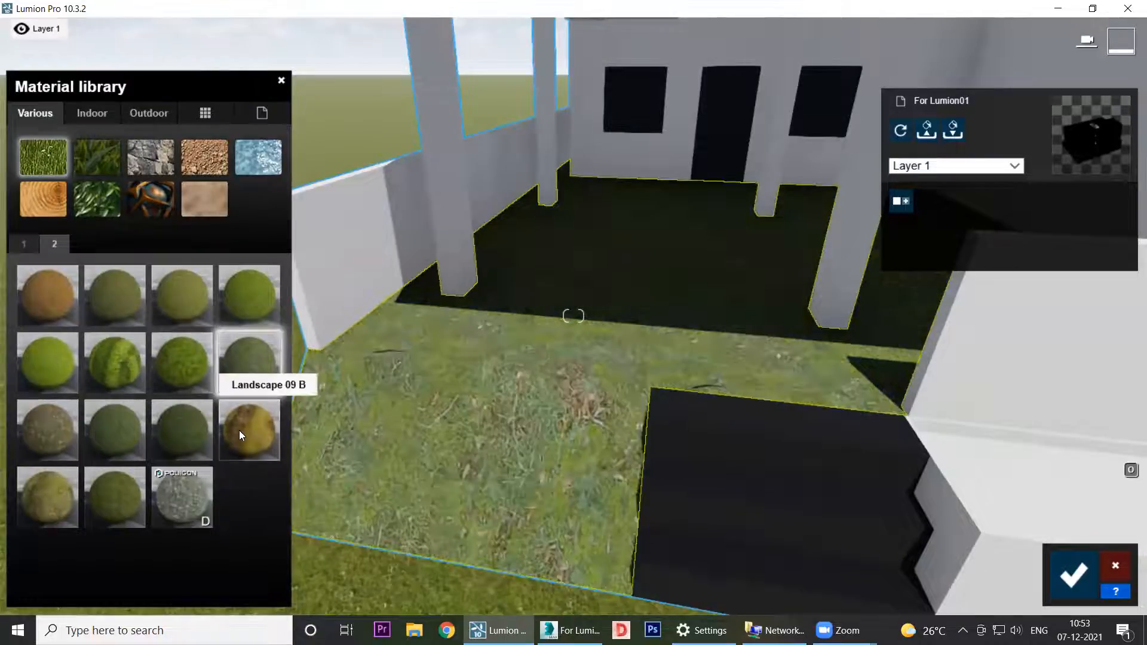
pyautogui.click(239, 430)
pyautogui.click(178, 431)
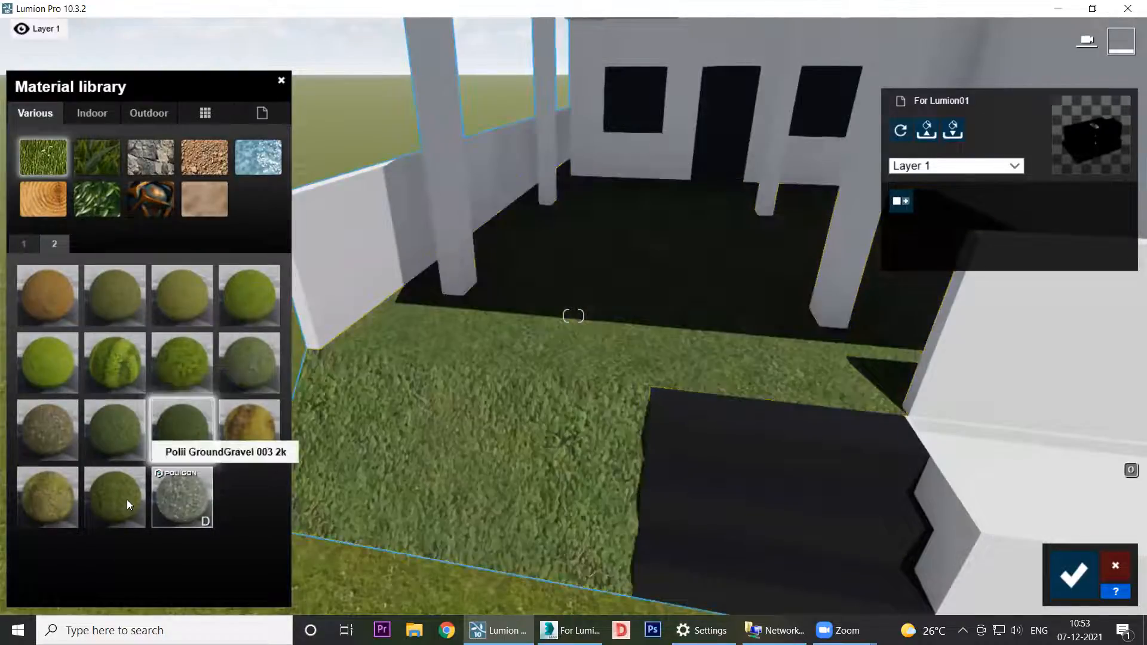
# Step: Compare more second-page grasses such as Landscape 08 C, and review the settings of Landscape 05 C applied to the porch floor
pyautogui.click(123, 499)
pyautogui.click(48, 501)
pyautogui.click(36, 430)
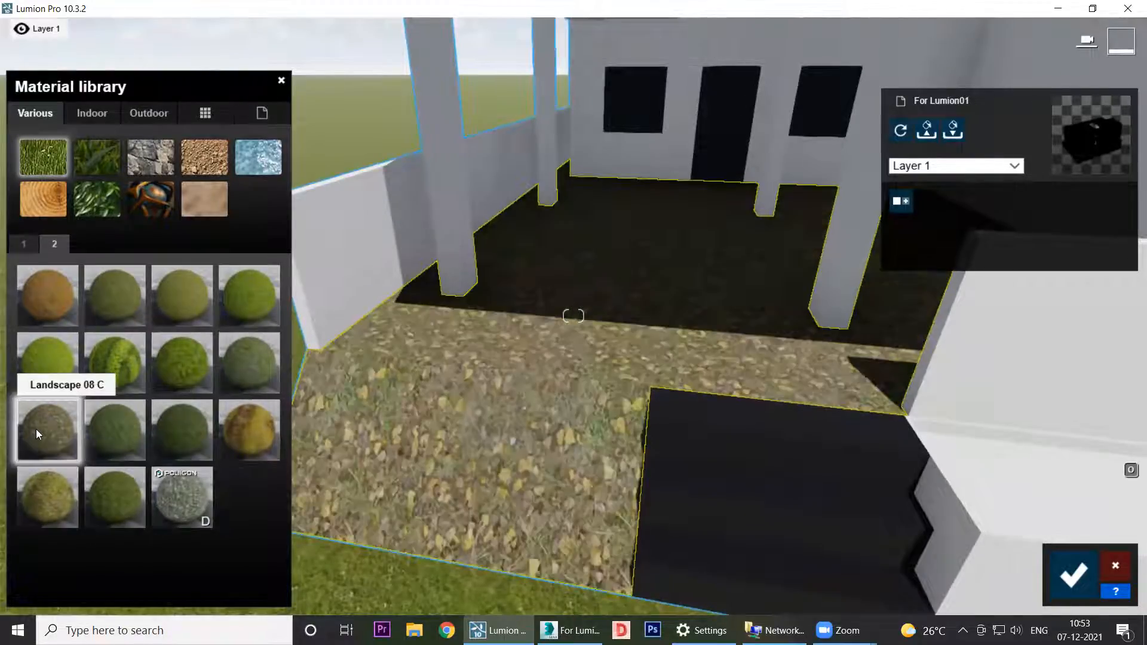
pyautogui.click(124, 426)
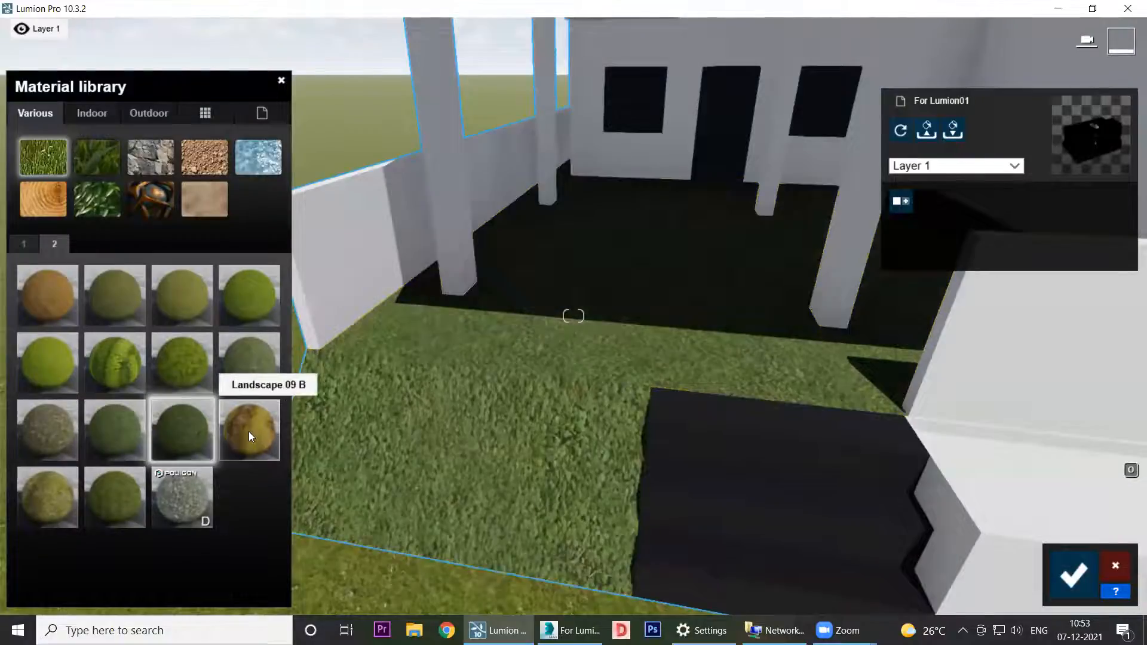
pyautogui.click(249, 435)
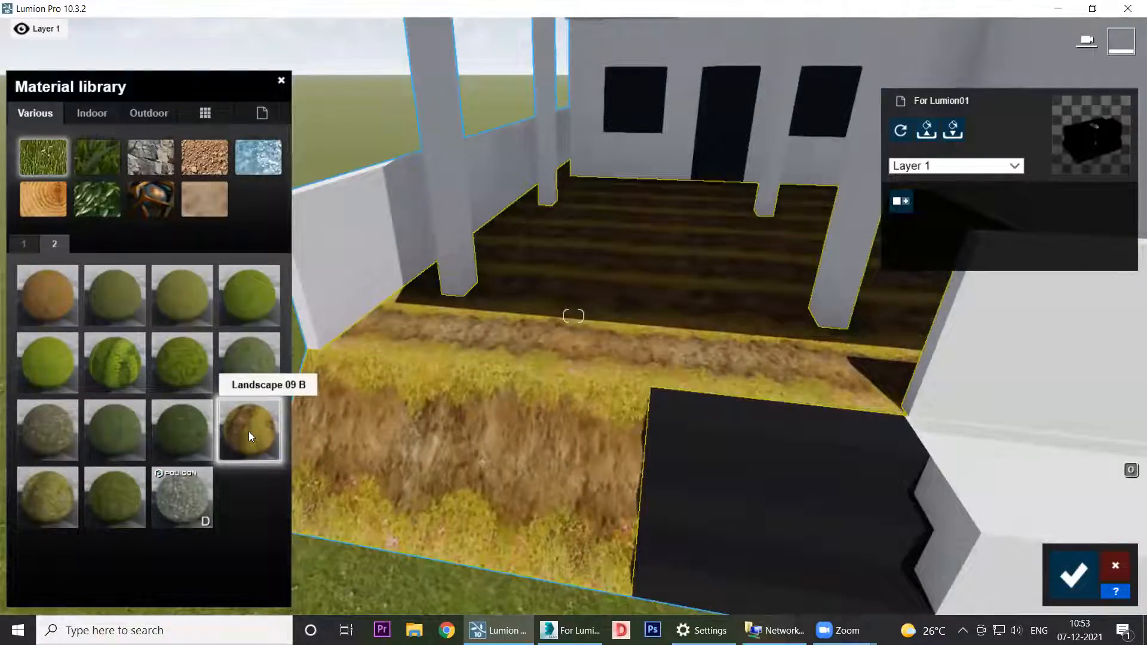
pyautogui.doubleClick(112, 359)
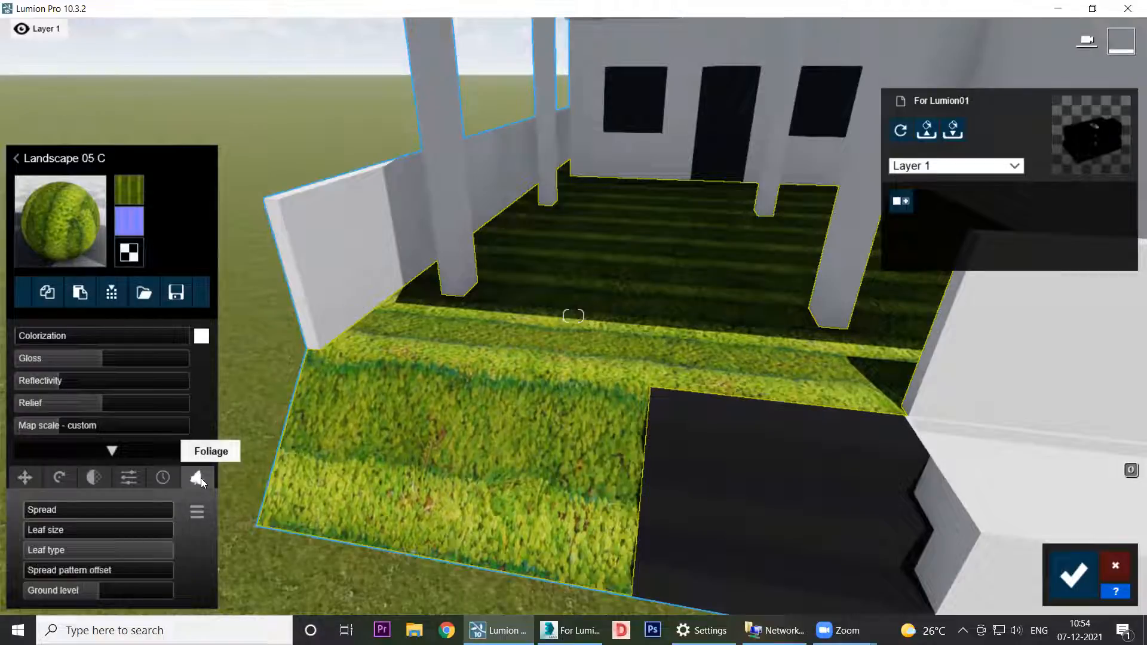
pyautogui.click(19, 159)
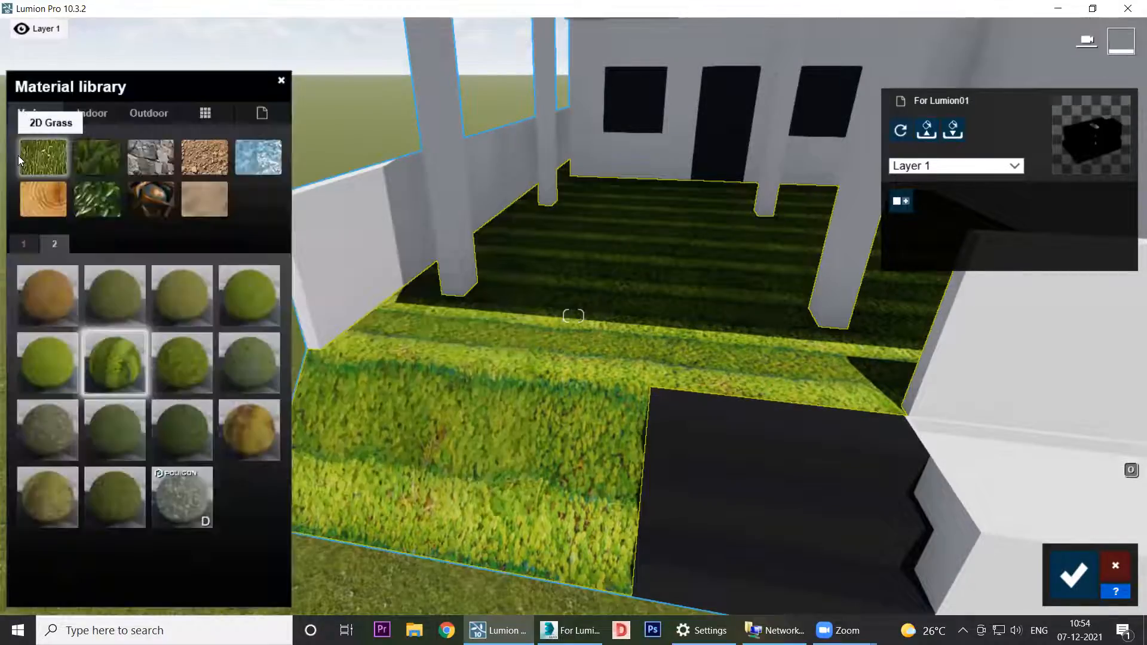
# Step: Apply the 3D Grass material Checkerboard Grass 01 to the porch floor and inspect its blades at close range
pyautogui.click(93, 157)
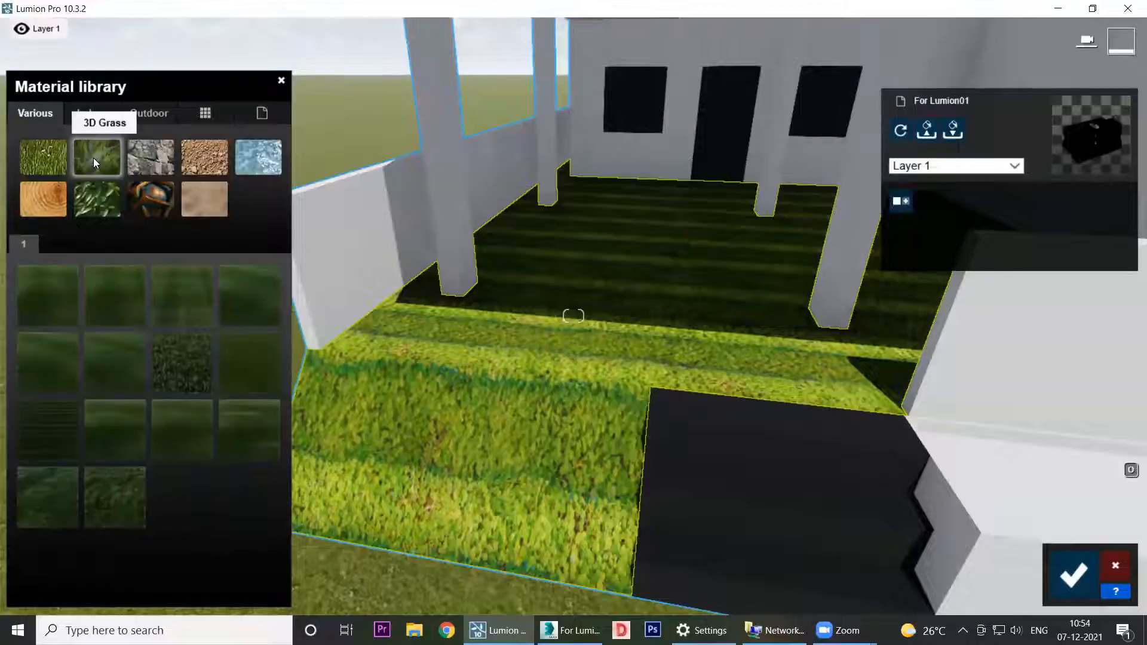
pyautogui.click(43, 308)
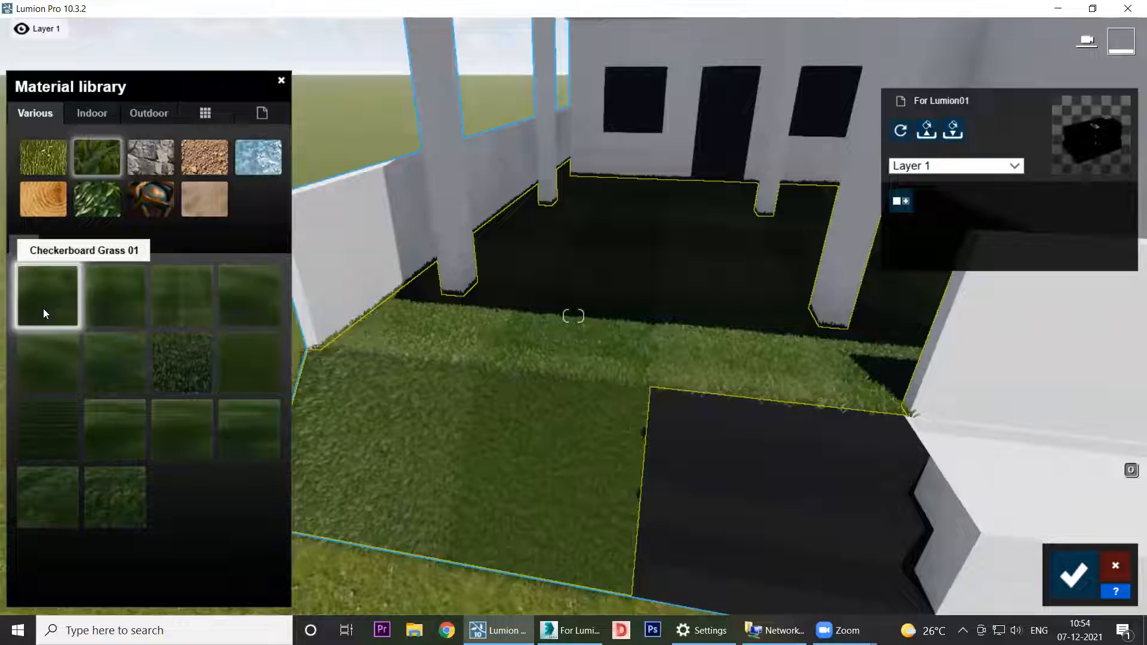
pyautogui.scroll(5, 546, 433)
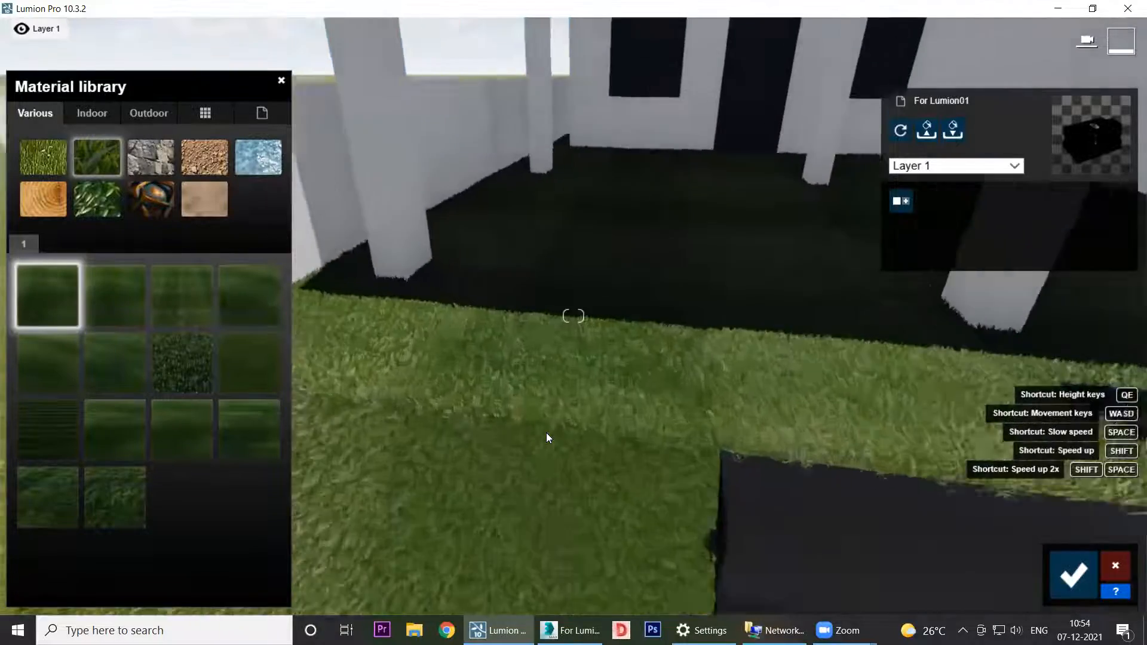
pyautogui.scroll(5, 546, 433)
pyautogui.moveTo(578, 395); pyautogui.dragTo(442, 424, button='right')
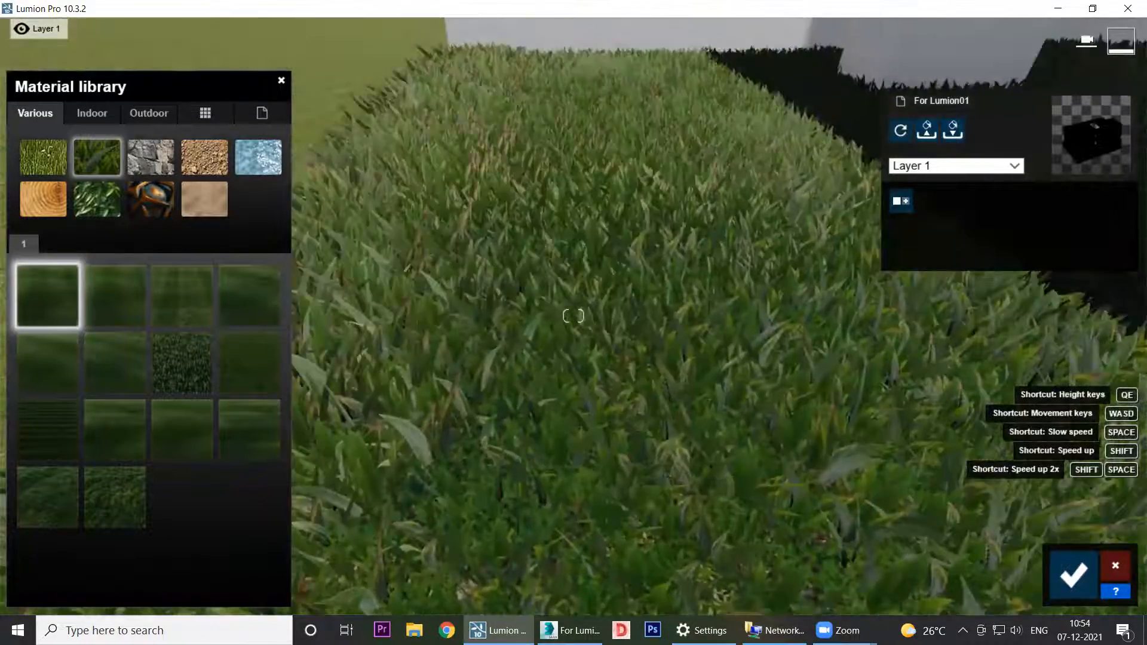
pyautogui.moveTo(620, 419); pyautogui.dragTo(652, 362, button='right')
pyautogui.scroll(4, 653, 444)
pyautogui.scroll(-3, 643, 414)
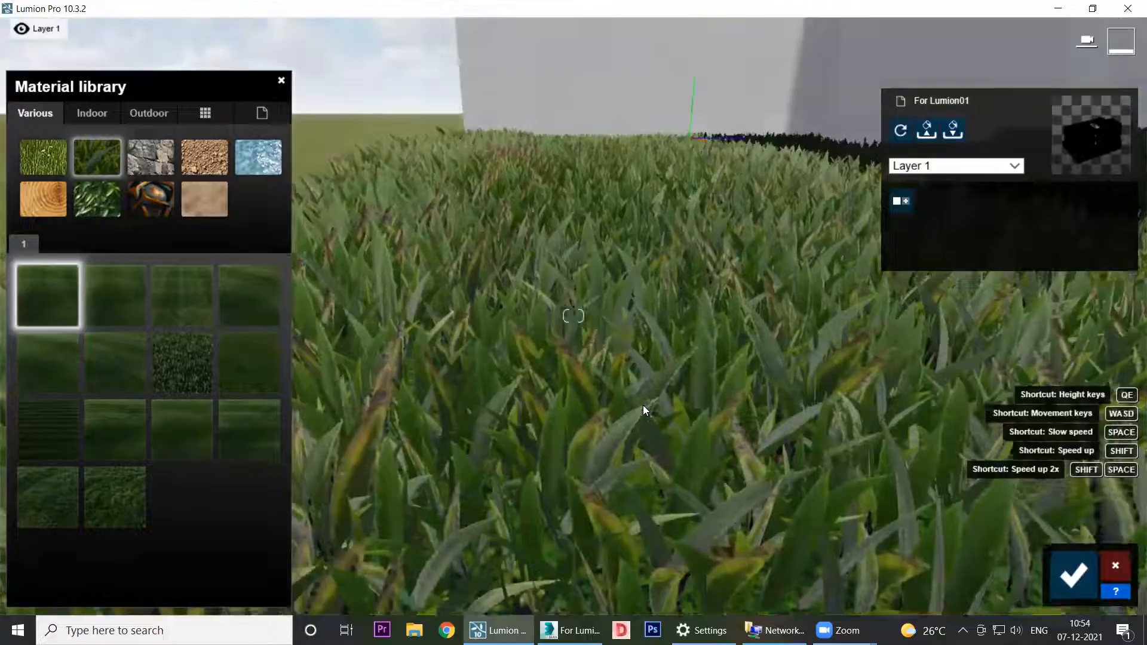
pyautogui.scroll(1, 715, 430)
pyautogui.scroll(-2, 719, 431)
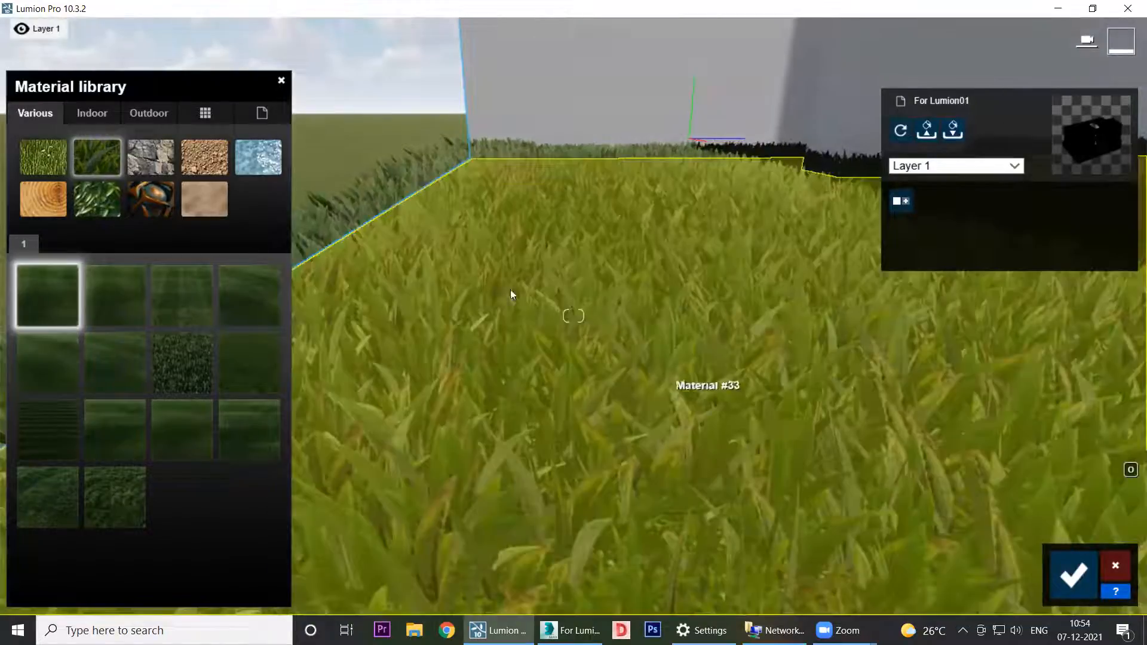
# Step: Try Checkerboard Grass 02 and Checkerboard Grass 03 on the porch floor
pyautogui.click(110, 299)
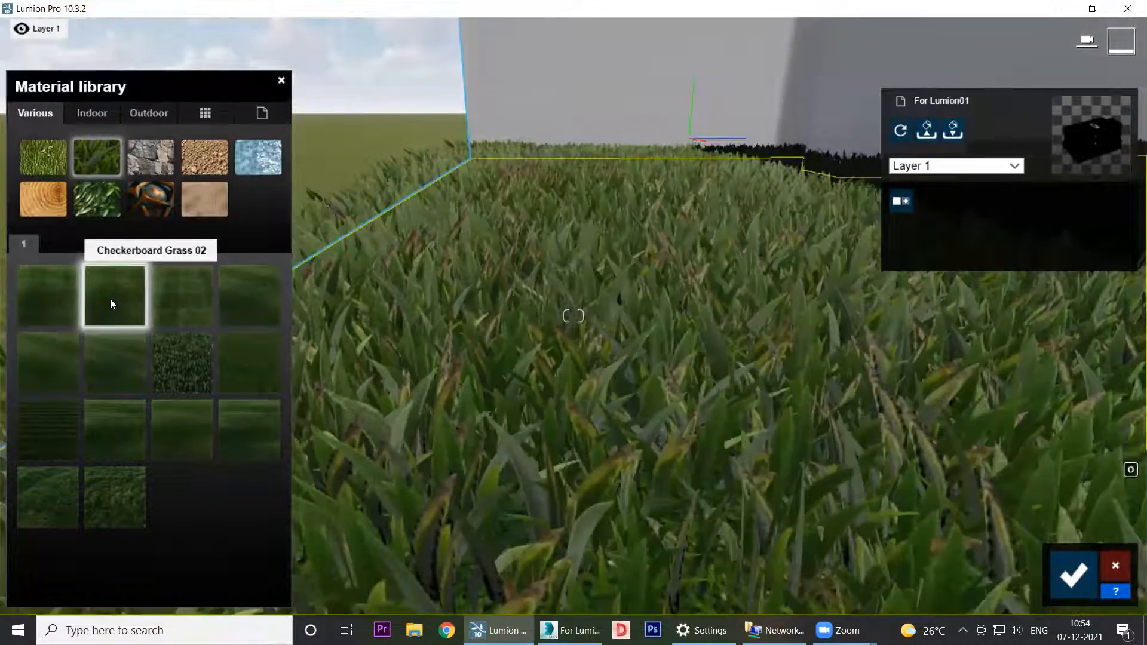
pyautogui.click(180, 297)
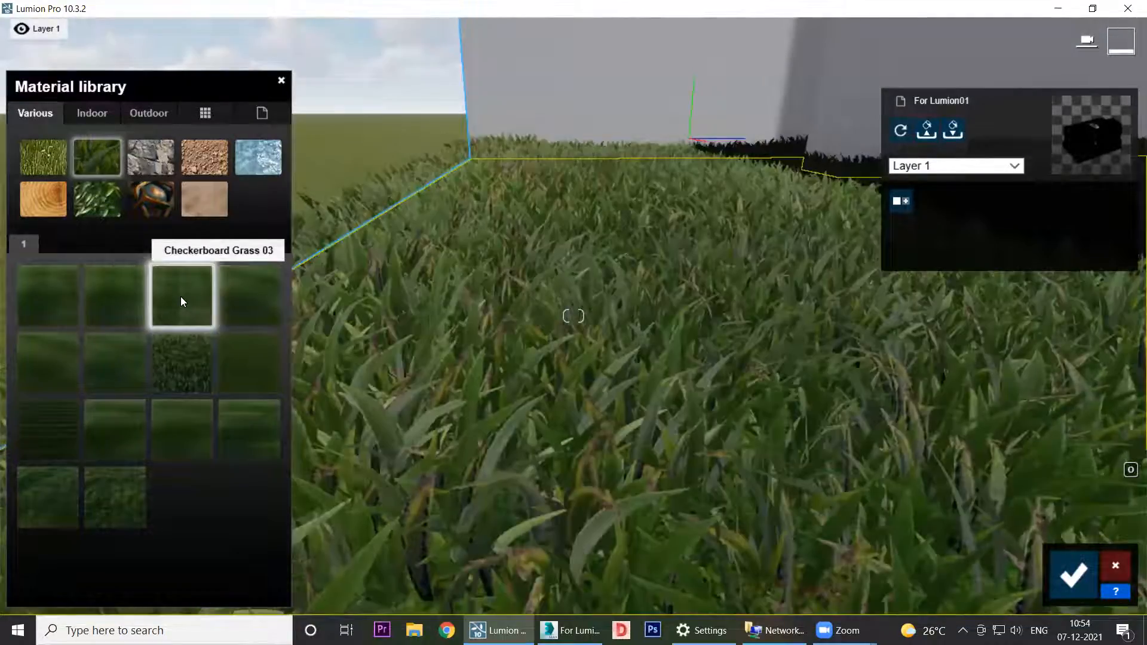
# Step: Compare further 3D Grass materials on the porch floor, including Clean Cut Grass, and return to Checkerboard Grass 03
pyautogui.click(240, 308)
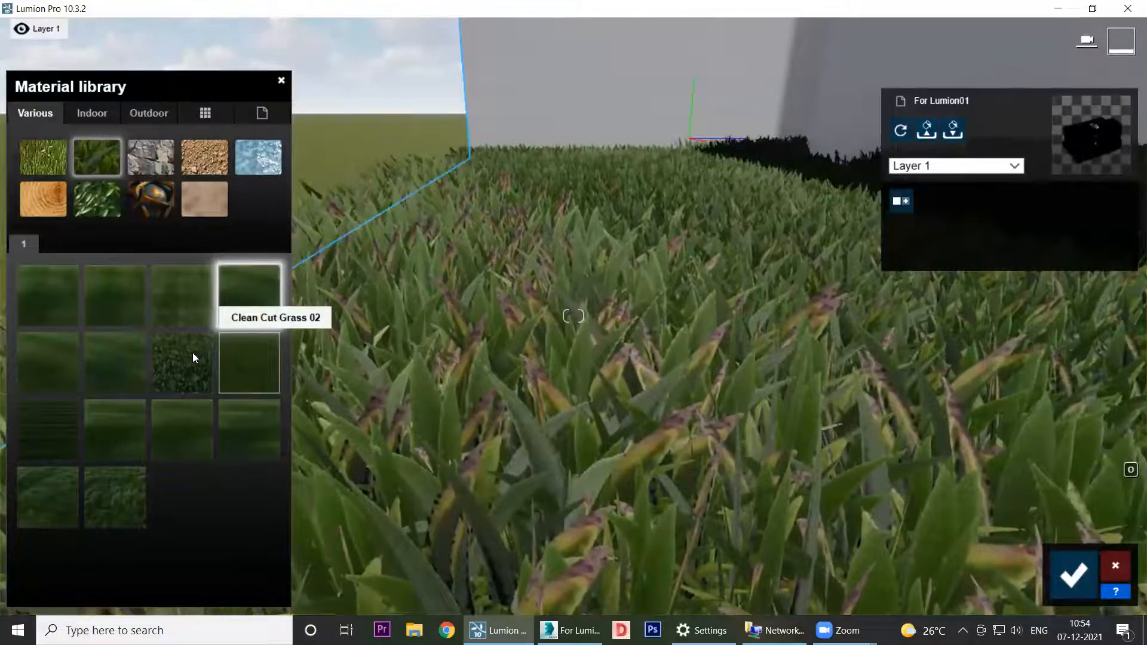
pyautogui.click(194, 358)
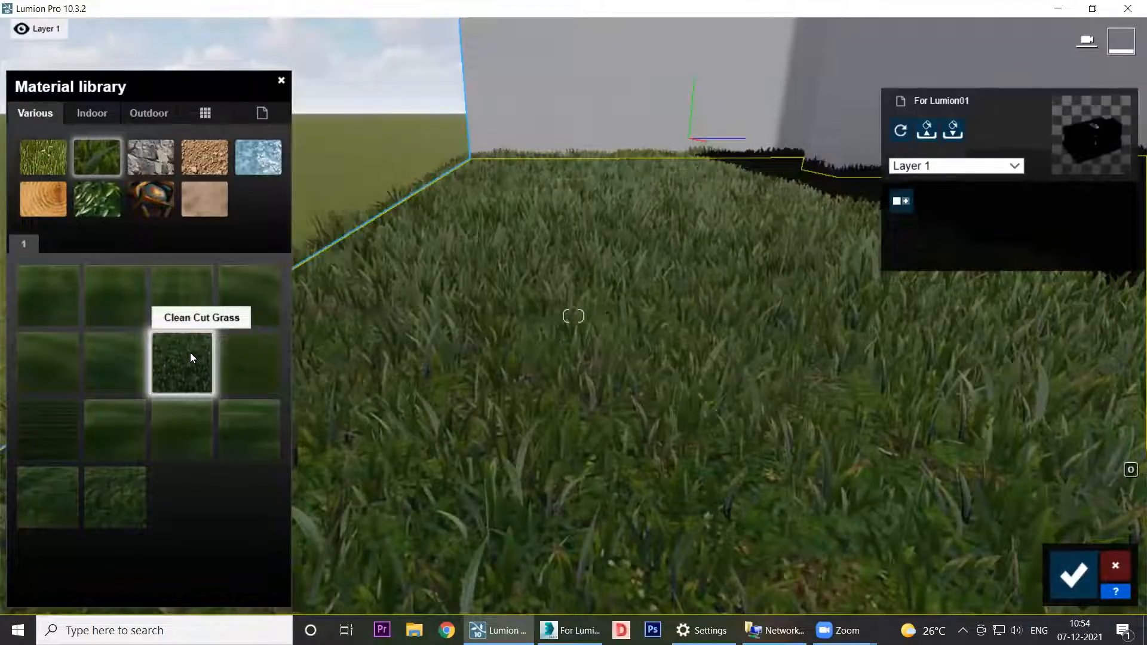
pyautogui.click(188, 293)
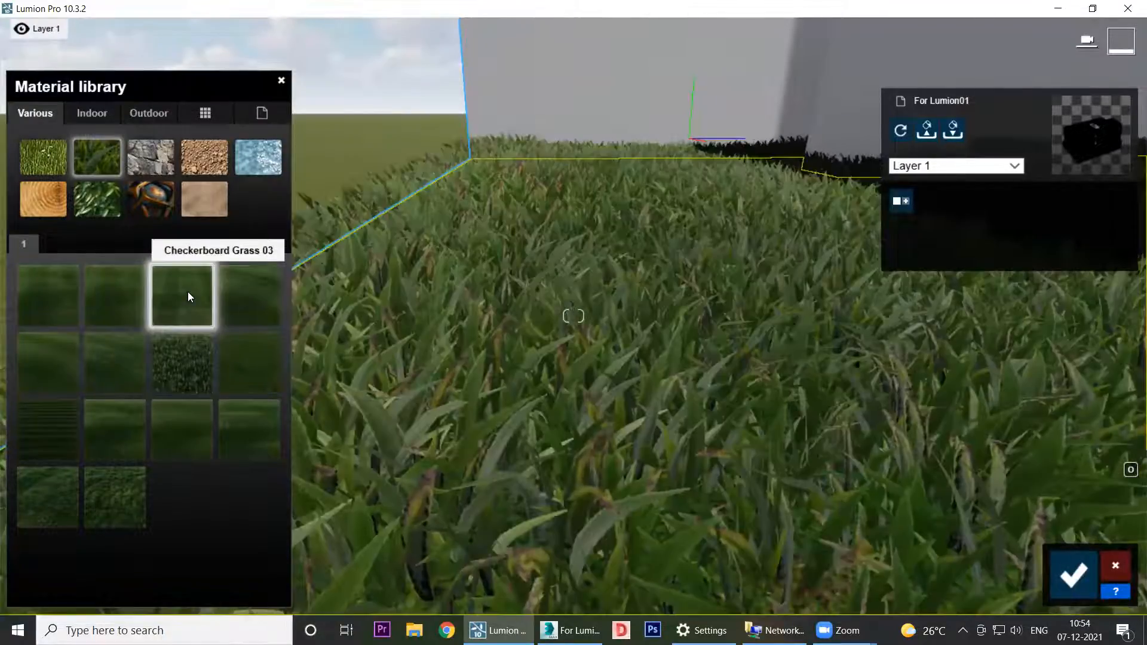
pyautogui.scroll(-3, 735, 383)
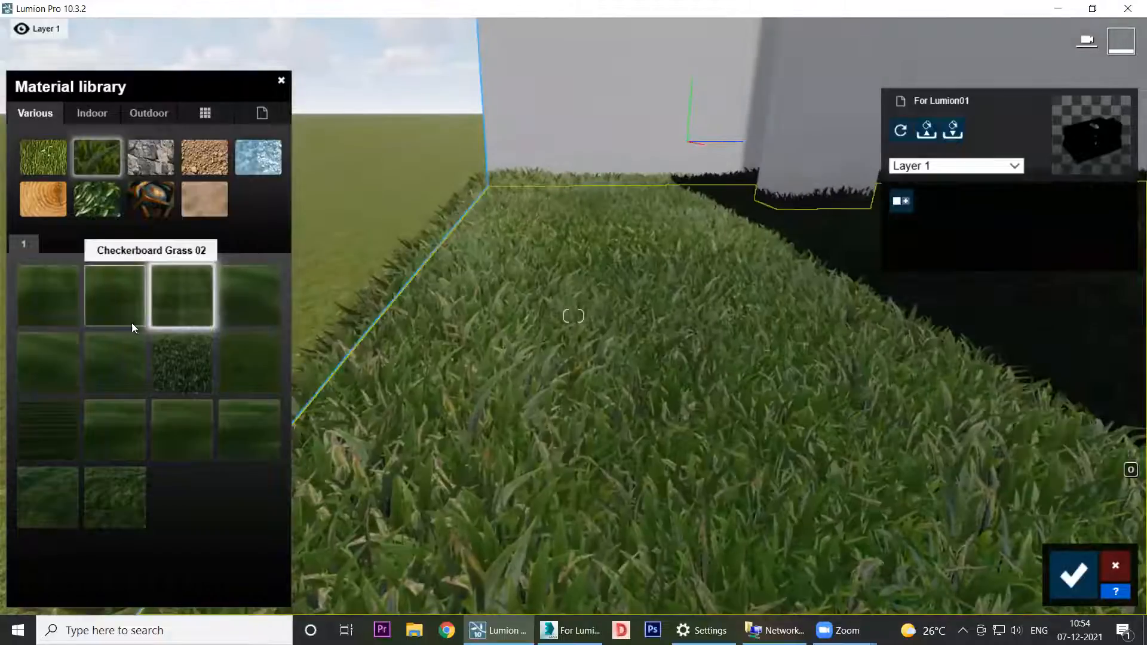
# Step: Reduce Checkerboard Grass 03's colorization to the minimum and its gravity force to -1.0, and inspect the blades
pyautogui.click(184, 304)
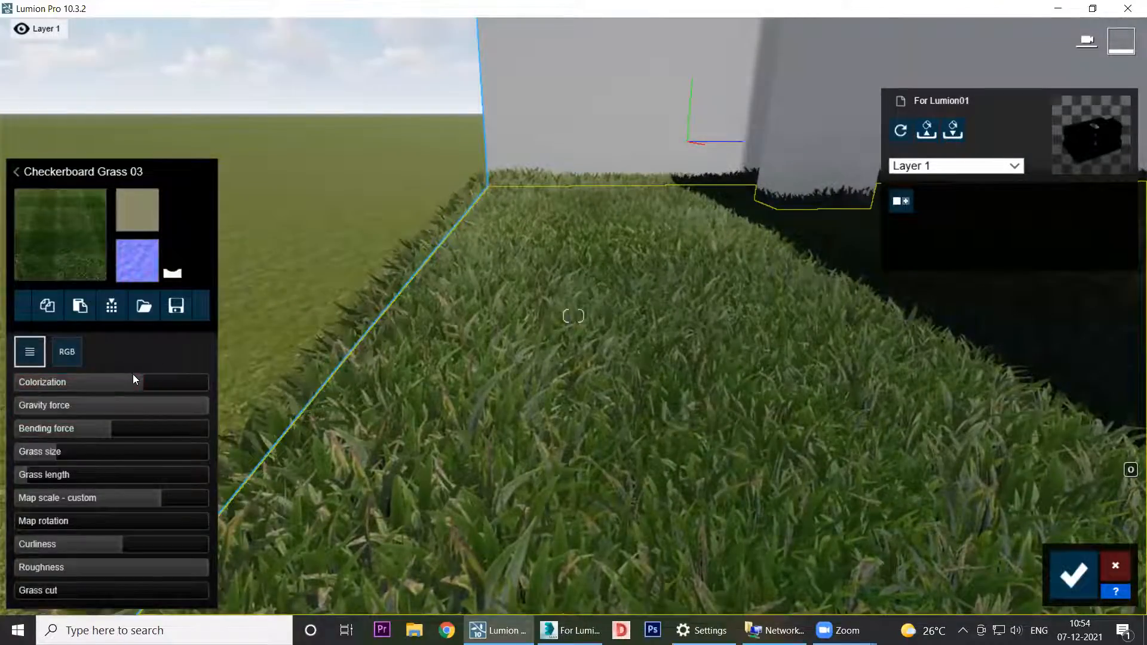
pyautogui.moveTo(136, 383); pyautogui.dragTo(6, 389)
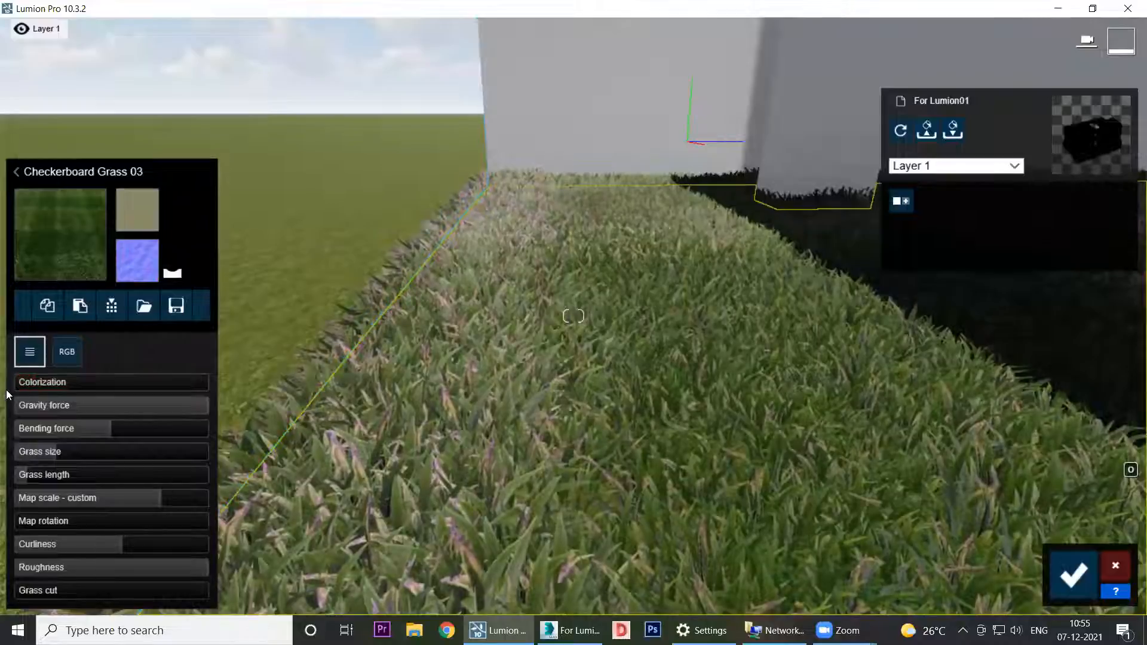
pyautogui.moveTo(204, 405); pyautogui.dragTo(2, 412)
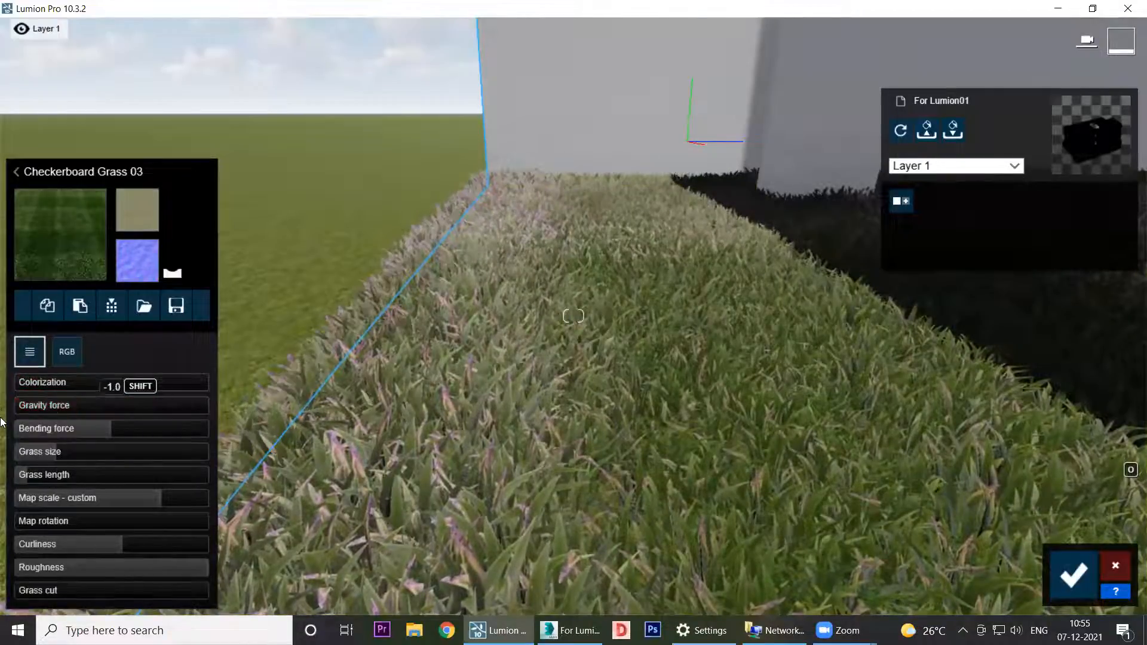
pyautogui.moveTo(569, 388); pyautogui.dragTo(624, 349, button='right')
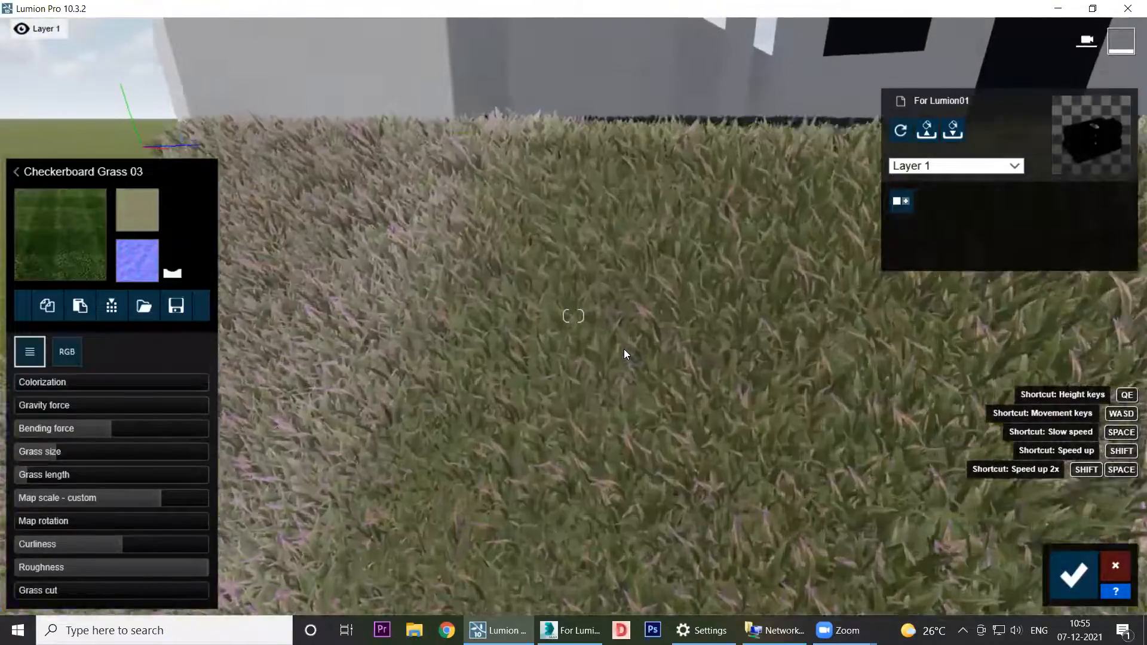
pyautogui.scroll(-3, 624, 351)
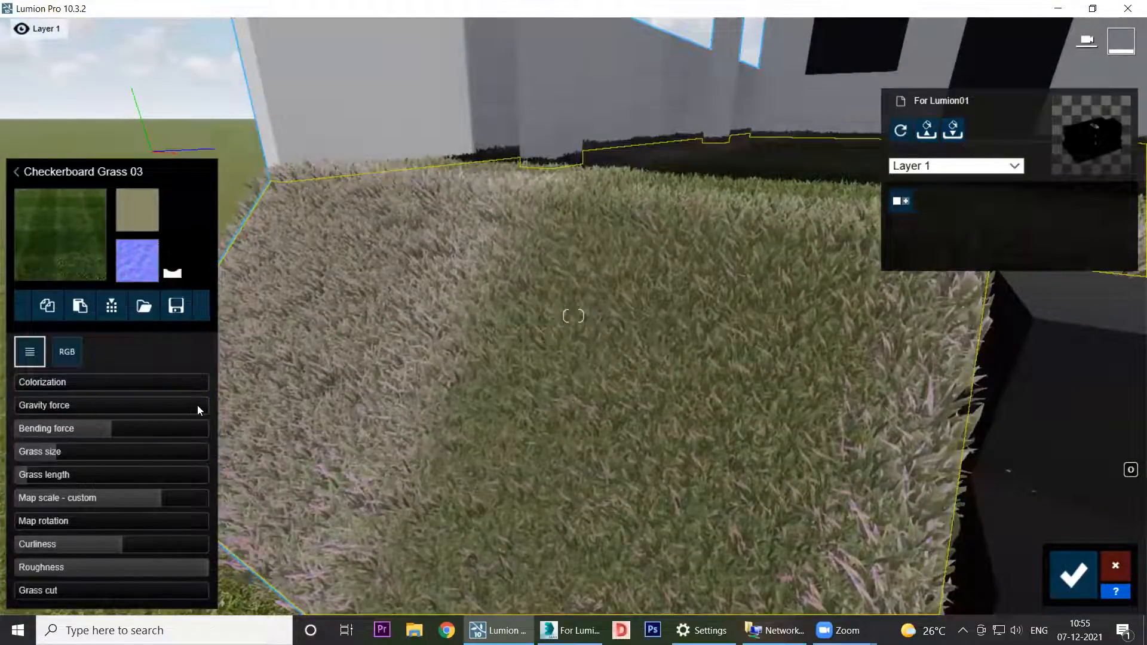
# Step: Raise the grass's gravity force to the maximum, lower its bending force slightly and enlarge the grass size beyond the middle of its range
pyautogui.moveTo(16, 406); pyautogui.dragTo(233, 423)
pyautogui.moveTo(138, 437); pyautogui.dragTo(108, 425)
pyautogui.moveTo(57, 453); pyautogui.dragTo(137, 452)
pyautogui.scroll(-3, 553, 333)
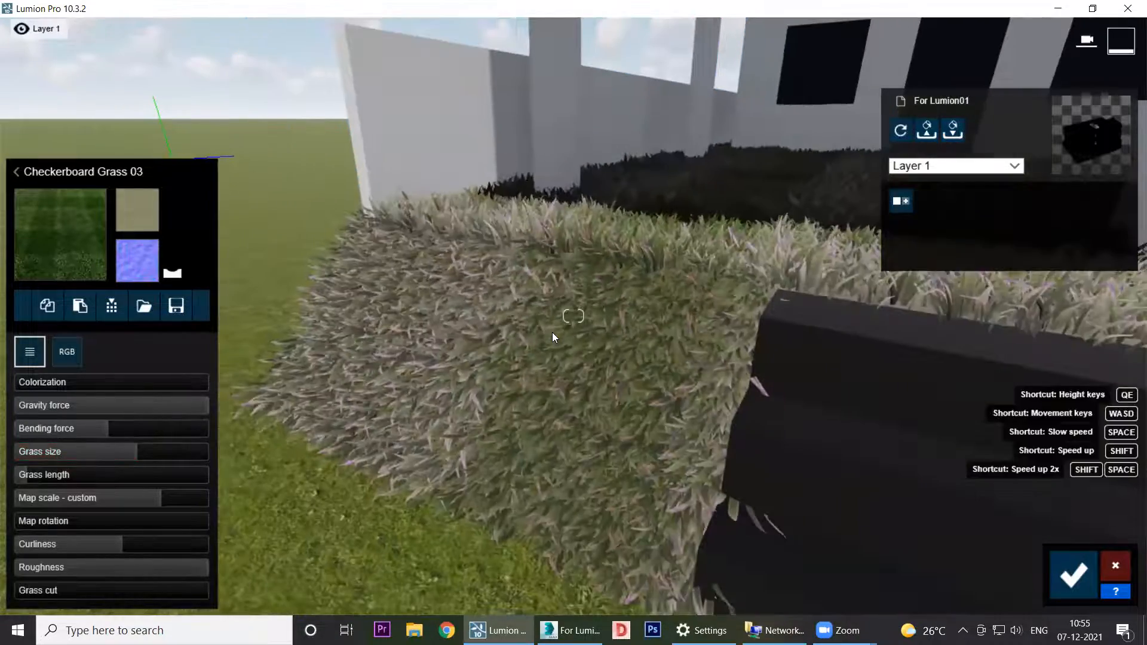
# Step: Set Checkerboard Grass 03's grass length to the maximum and inspect the tall blades around the porch columns
pyautogui.moveTo(25, 475); pyautogui.dragTo(235, 500)
pyautogui.scroll(-5, 663, 323)
pyautogui.moveTo(660, 326); pyautogui.dragTo(499, 444, button='right')
pyautogui.press('w')
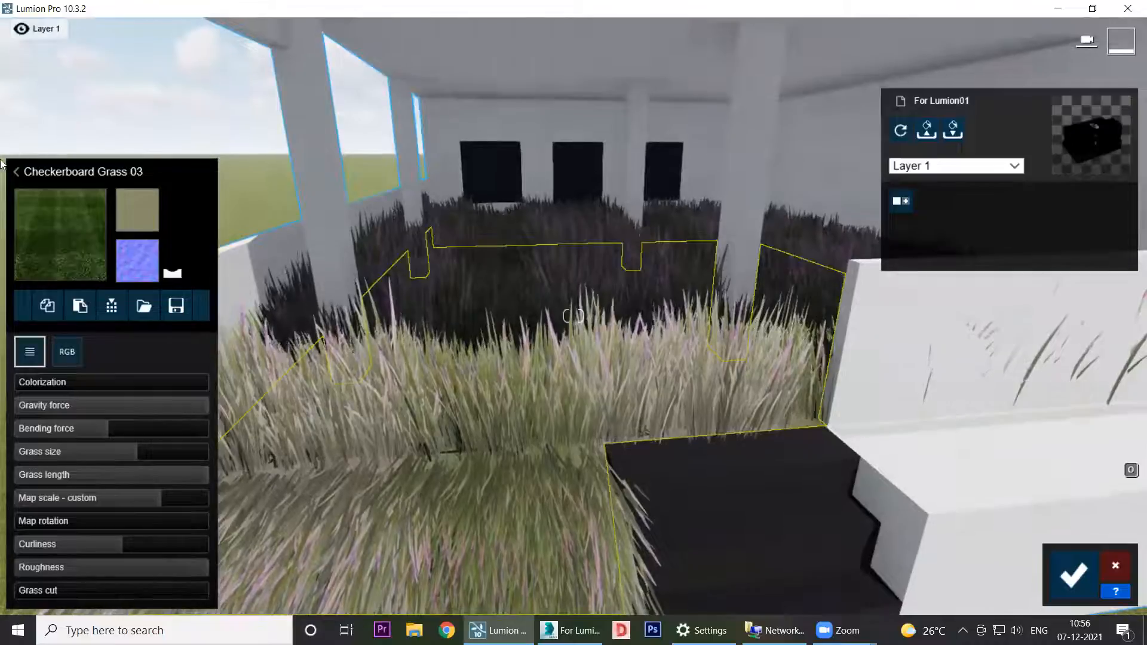
# Step: Try other 3D Grass materials such as Farm Grass on the porch floor, apply Wild Grass 02 and open its settings
pyautogui.click(59, 244)
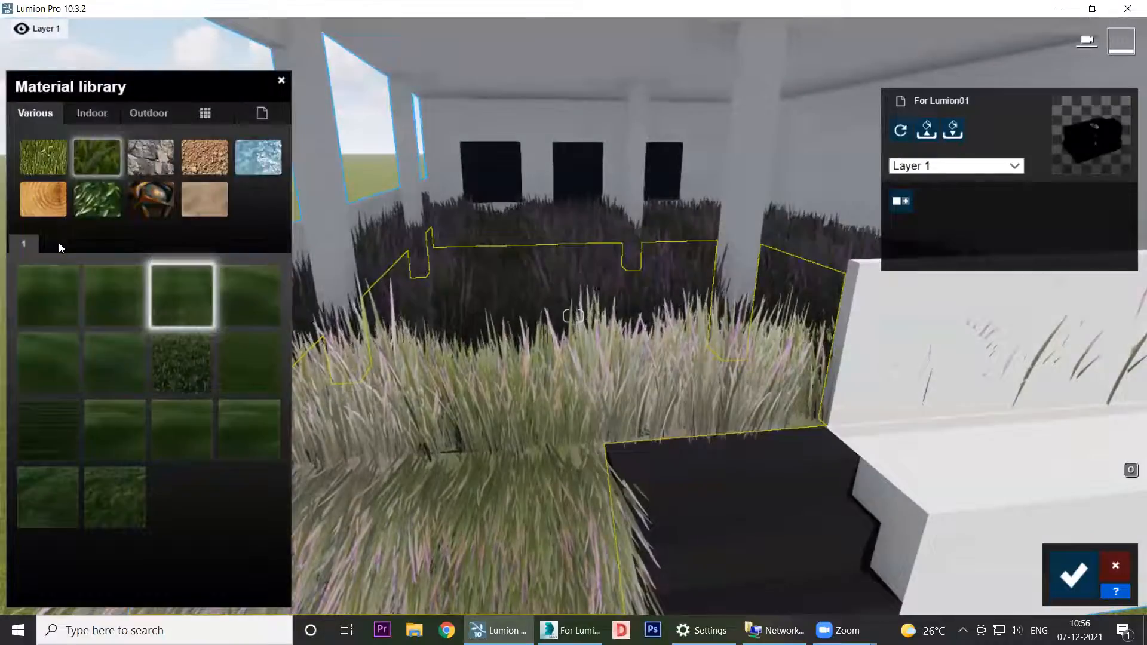
pyautogui.click(94, 491)
pyautogui.click(23, 494)
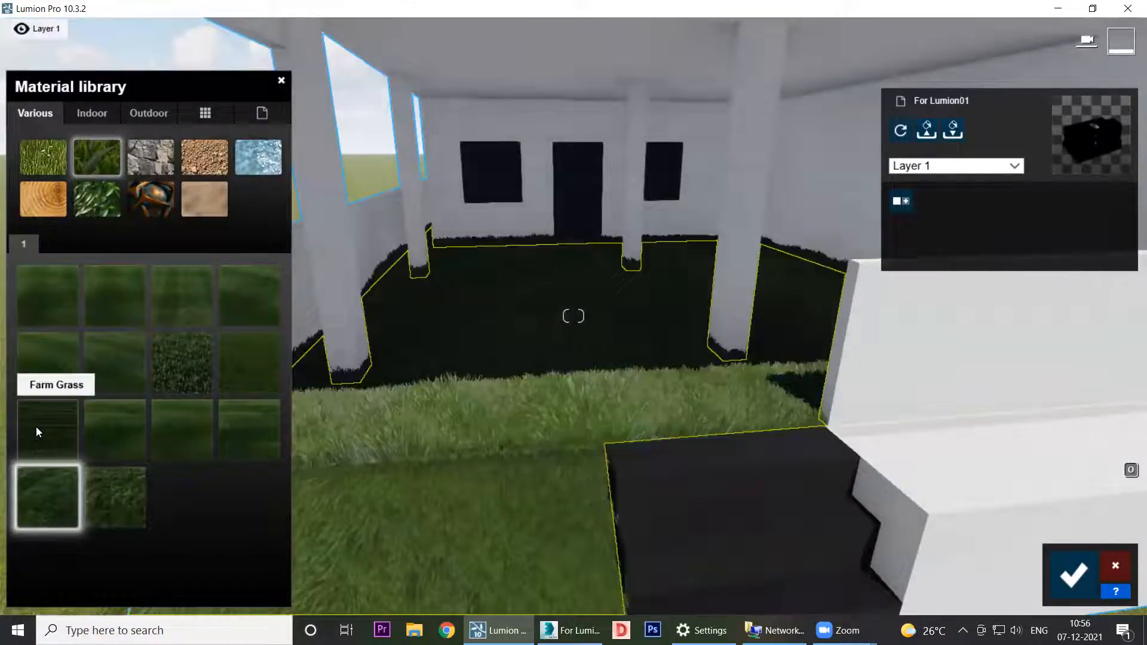
pyautogui.click(66, 427)
pyautogui.click(121, 428)
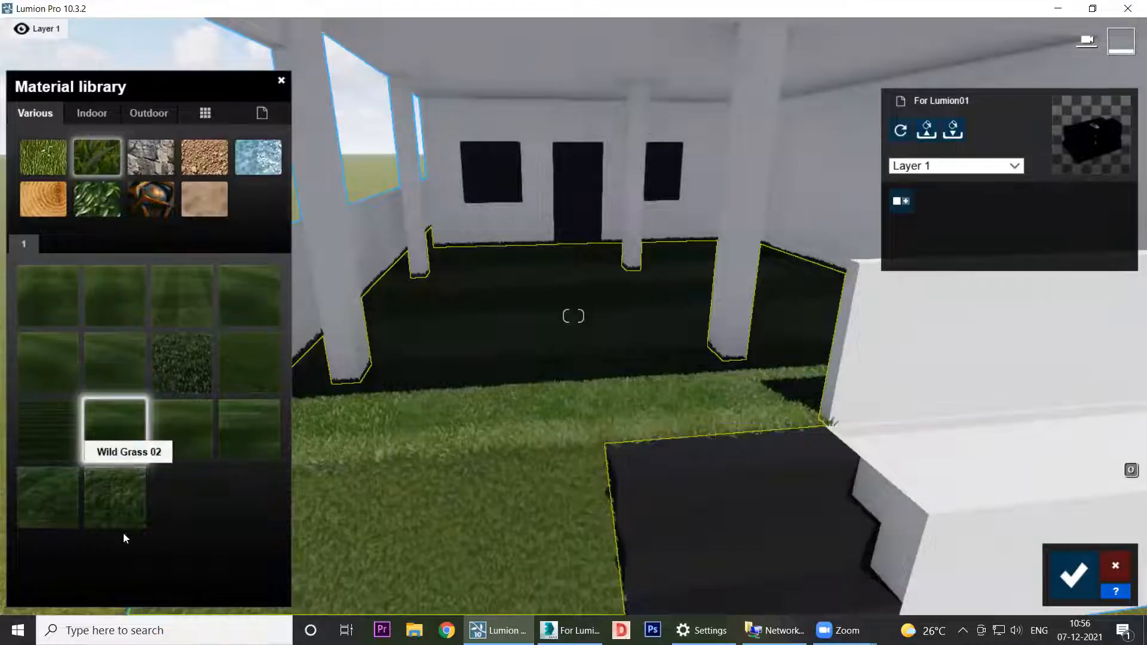
pyautogui.click(108, 499)
pyautogui.click(107, 499)
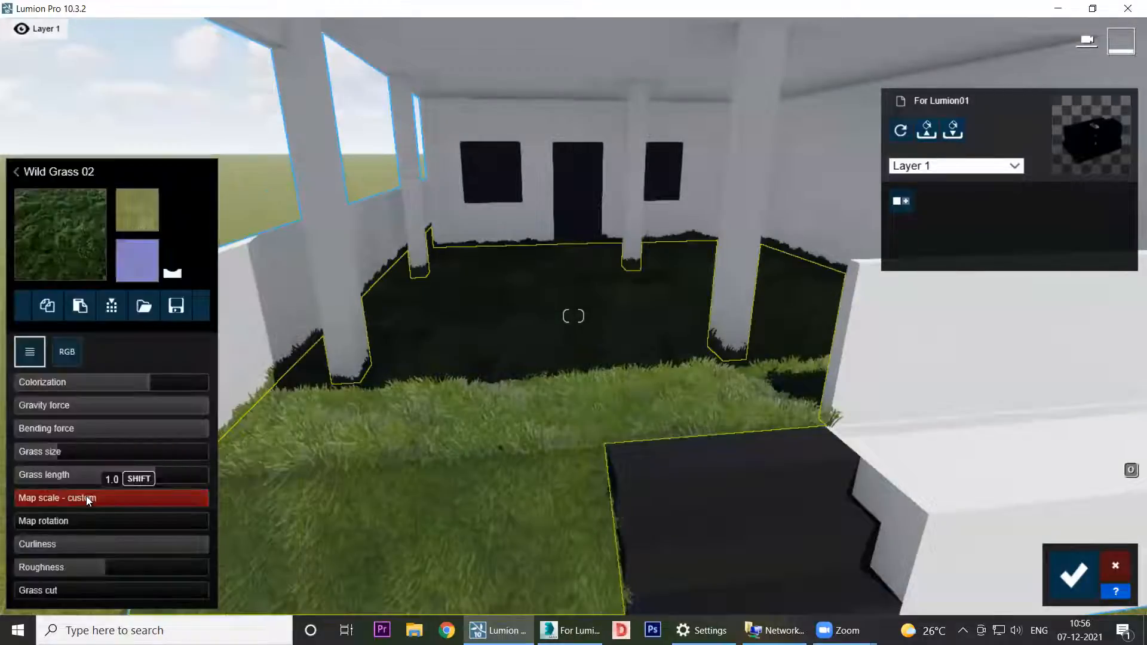
# Step: Set Wild Grass 02's grass size to 0.4 and inspect the blades along the porch edge and parapet wall
pyautogui.moveTo(58, 455); pyautogui.dragTo(94, 458)
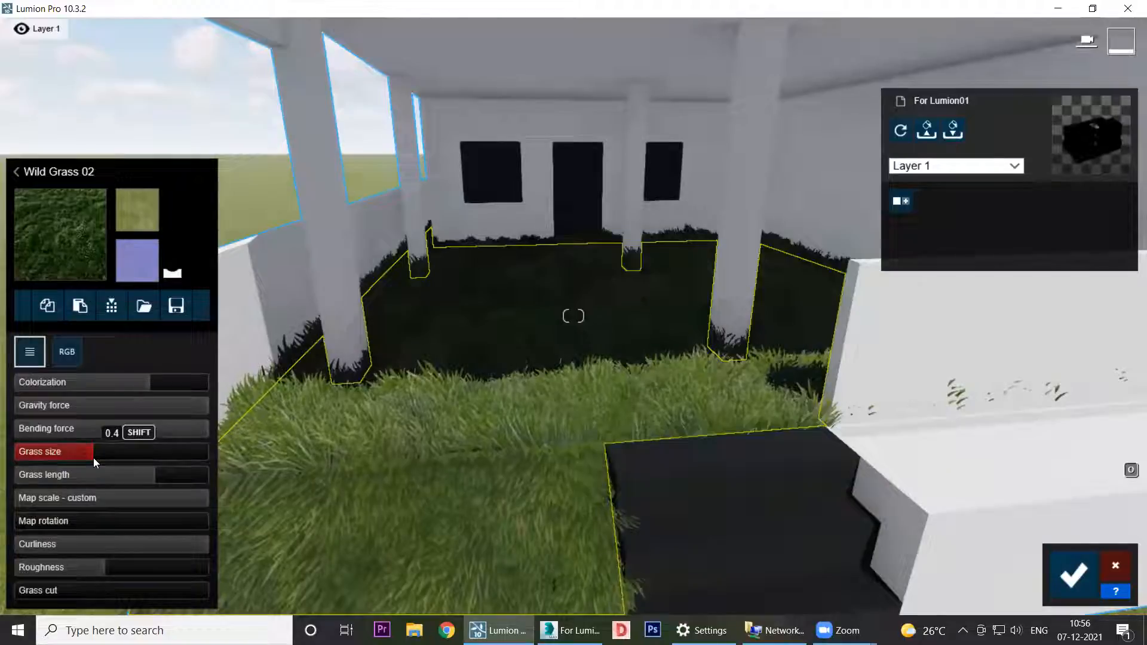
pyautogui.moveTo(452, 292); pyautogui.dragTo(508, 375, button='right')
pyautogui.scroll(-3, 463, 288)
pyautogui.scroll(3, 772, 330)
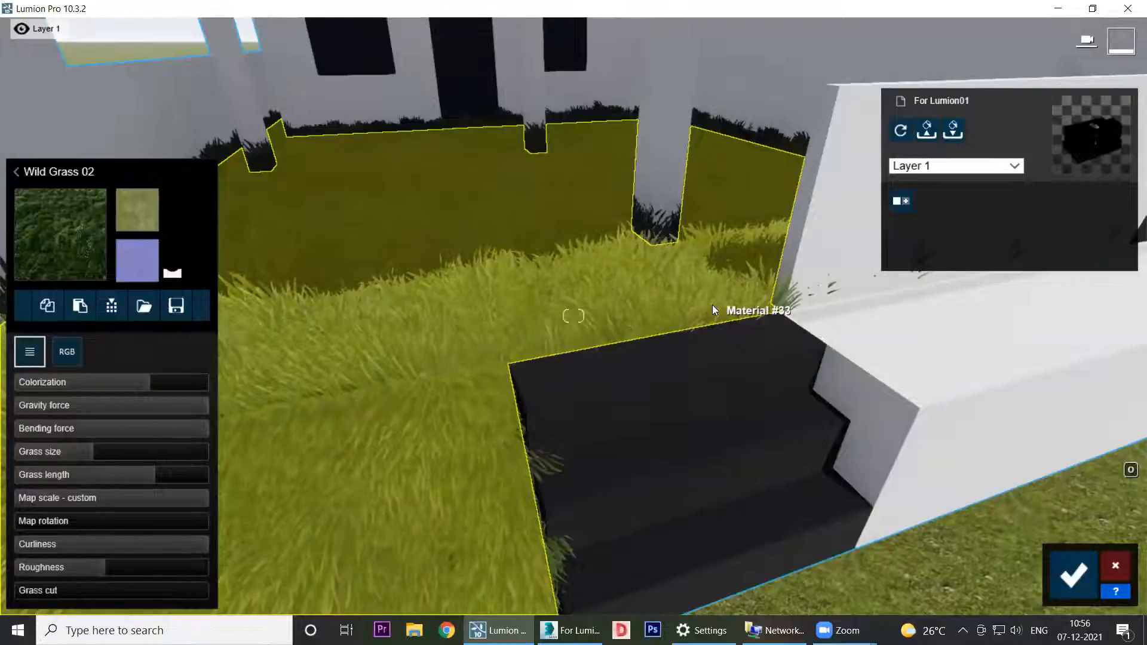
pyautogui.moveTo(712, 306); pyautogui.dragTo(435, 322, button='right')
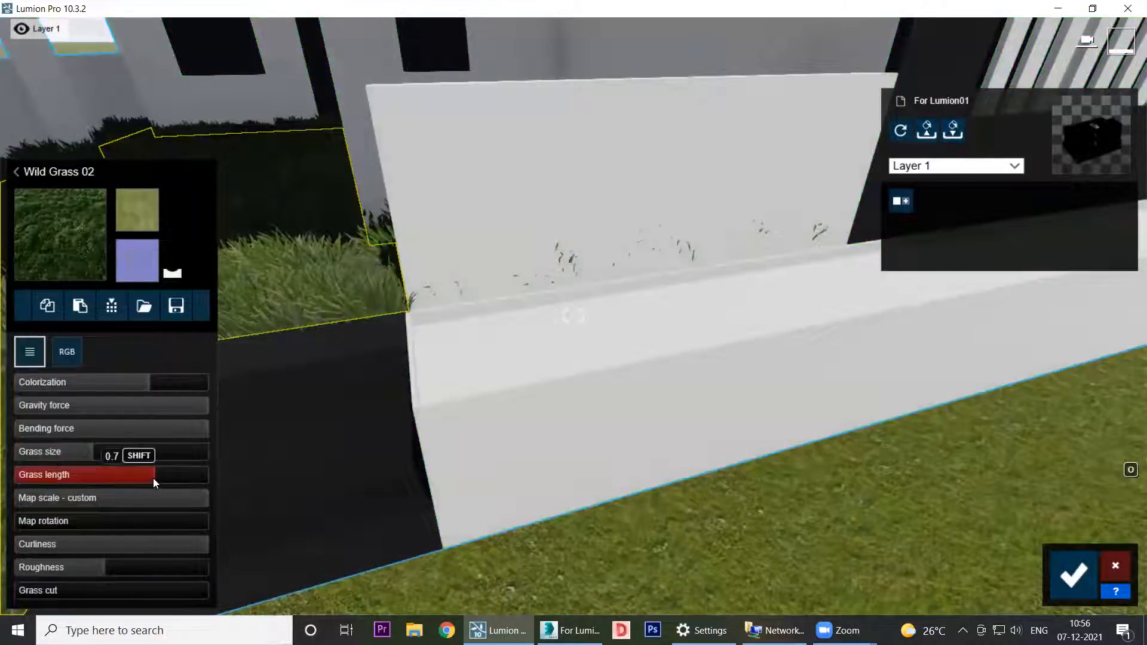
# Step: Raise Wild Grass 02's grass length to the maximum and check the blades poking through the parapet wall
pyautogui.moveTo(153, 479); pyautogui.dragTo(249, 476)
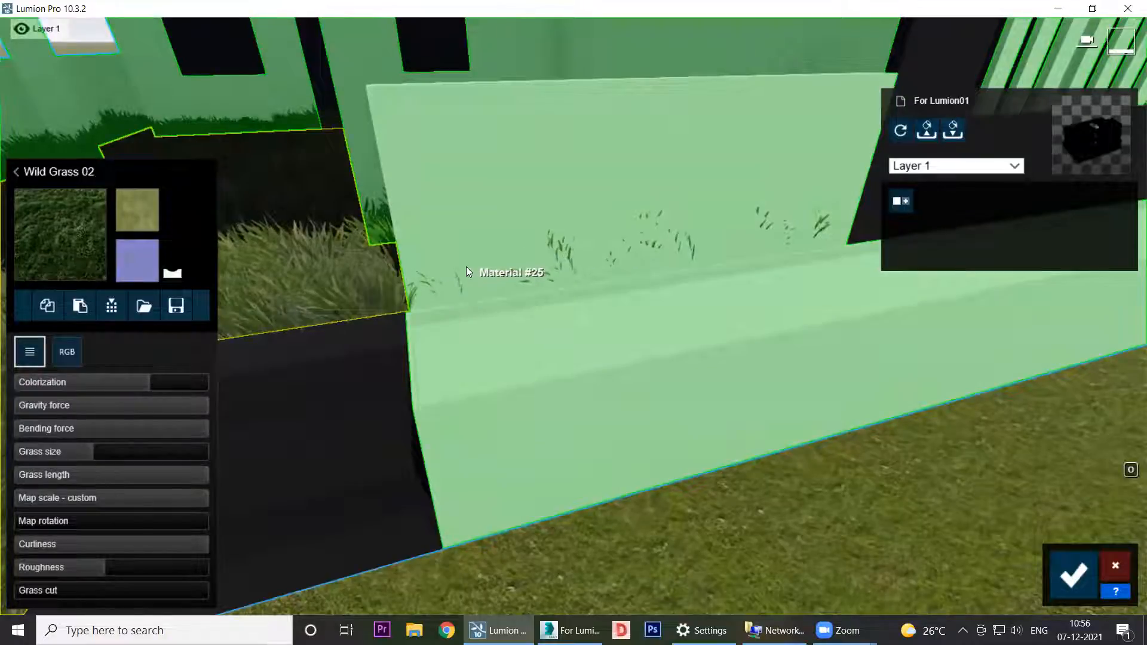
pyautogui.press('a')
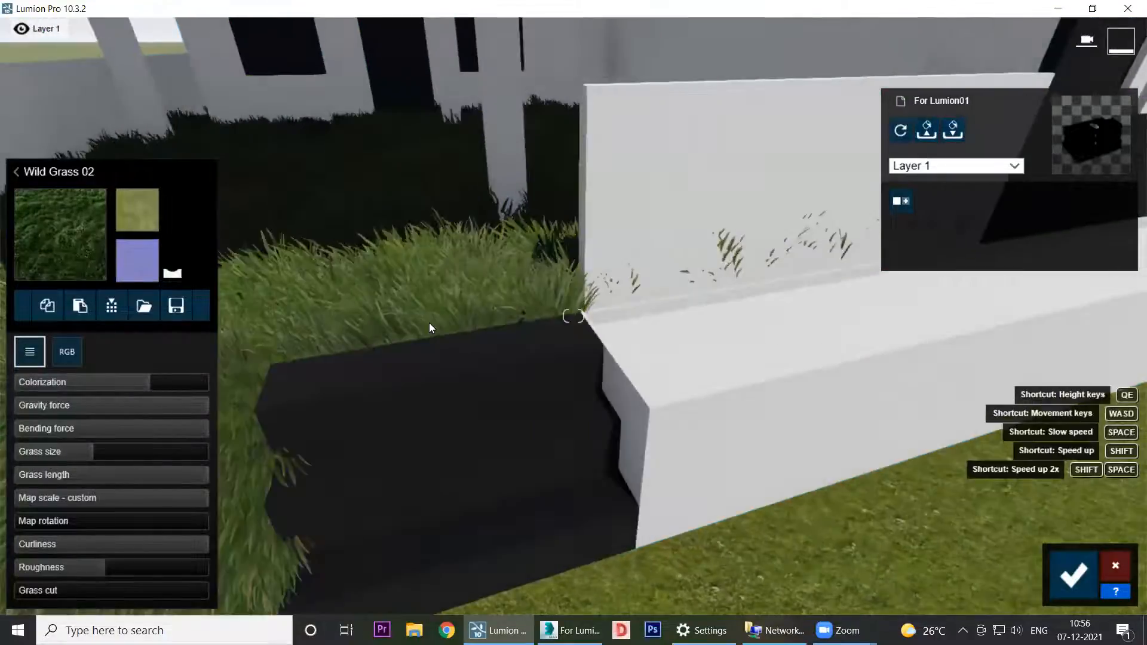
pyautogui.press('s')
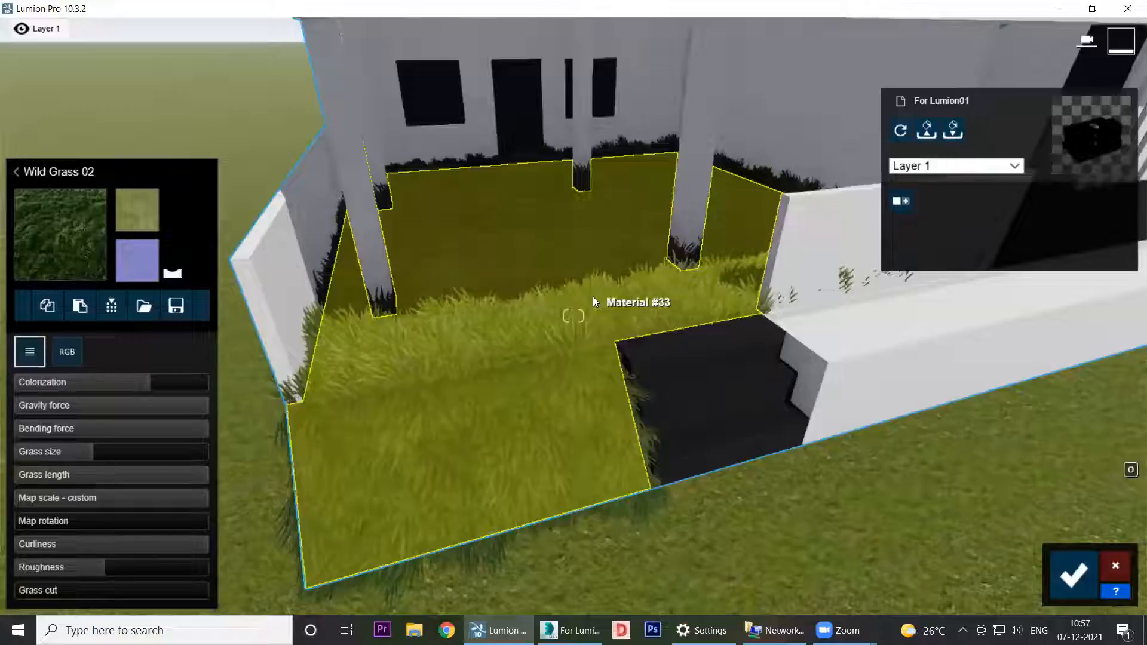
# Step: Return to the 2D Grass materials and apply Ground 022 2048 to the porch floor
pyautogui.click(15, 171)
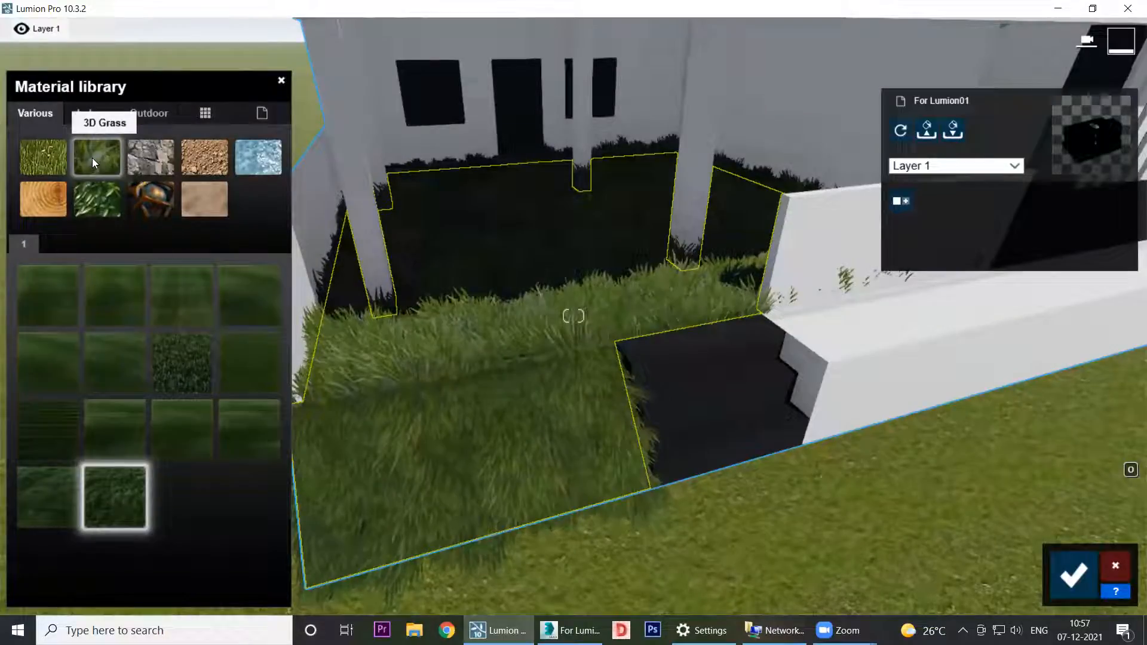
pyautogui.click(46, 147)
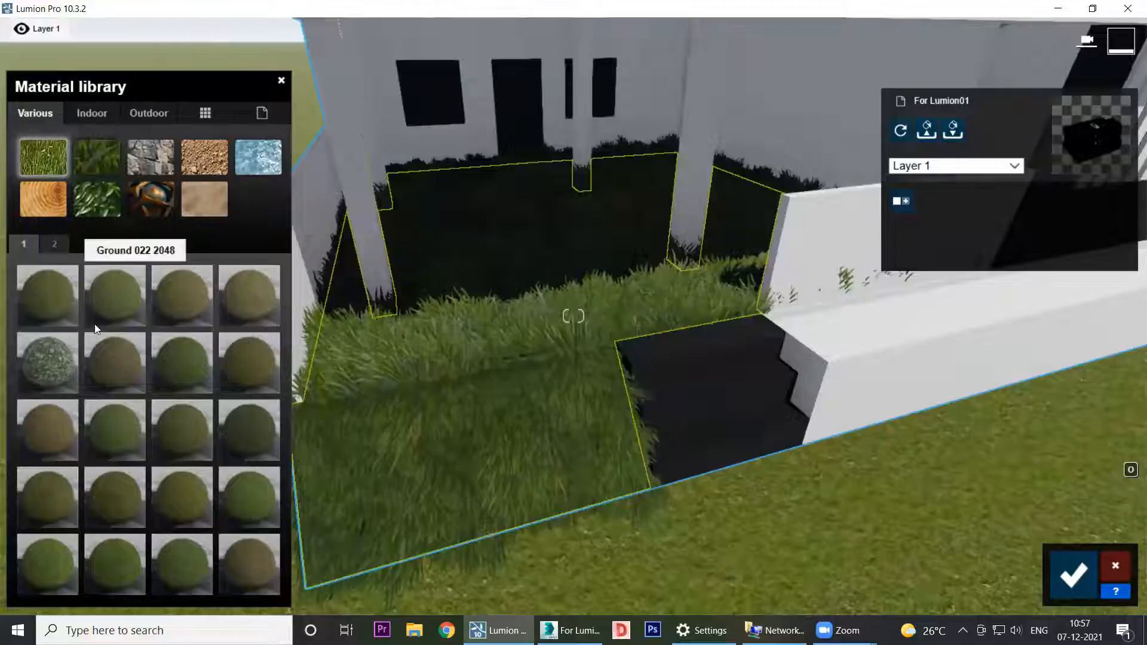
pyautogui.click(117, 299)
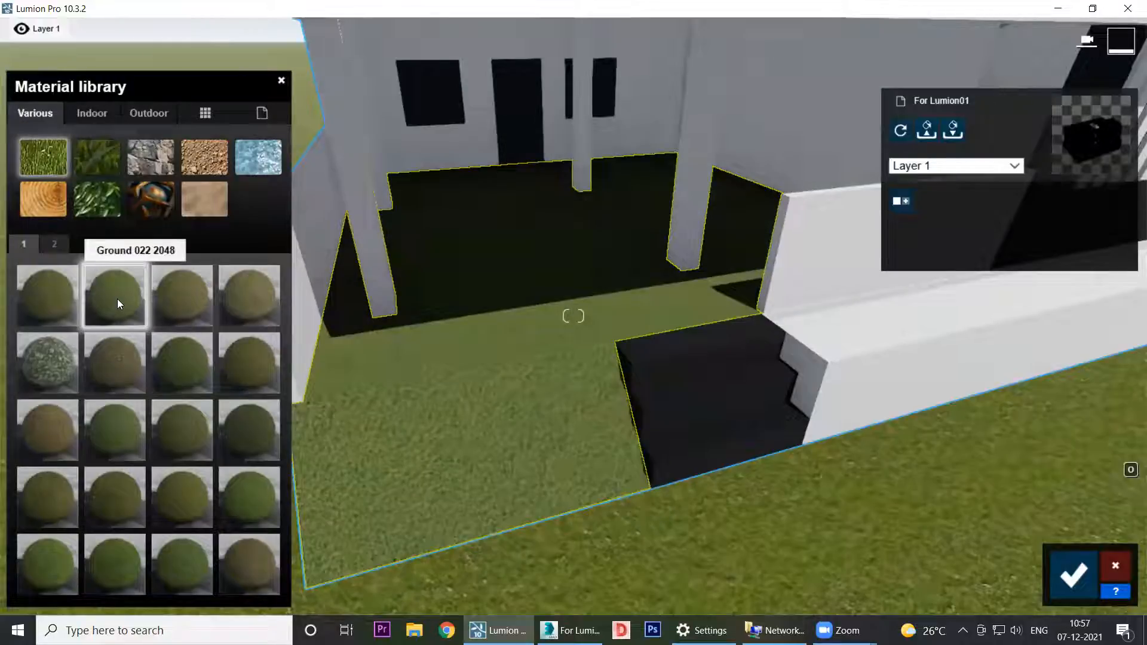
# Step: Try rock materials on the porch floor, including Landscape 01 E and Landscape 03 E
pyautogui.click(154, 162)
pyautogui.click(53, 296)
pyautogui.click(122, 368)
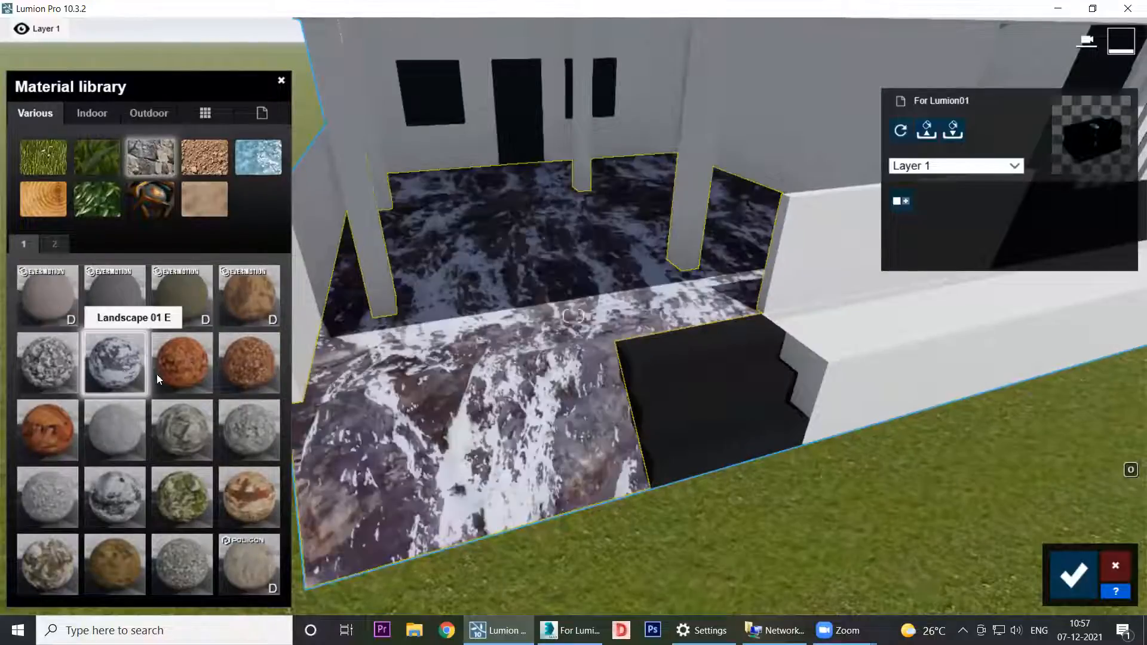
pyautogui.click(185, 361)
pyautogui.click(227, 363)
pyautogui.click(237, 431)
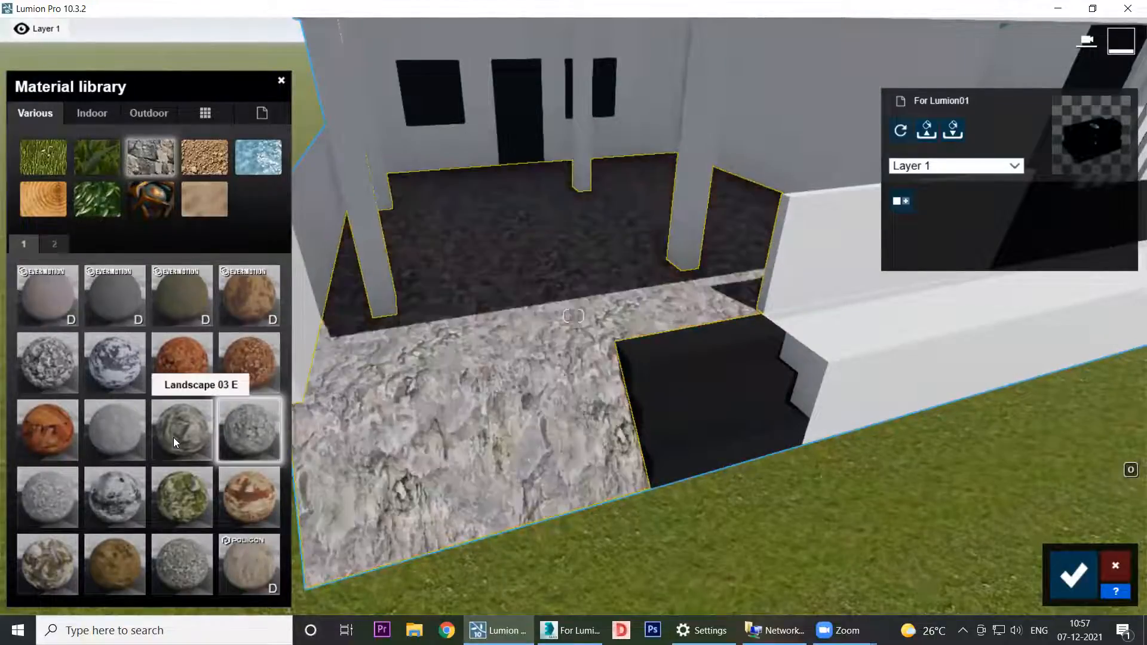
pyautogui.click(172, 442)
# Step: Compare more rock materials on the porch floor, such as Landscape 05 E and Landscape 09 E, and finish with Landscape 03 C
pyautogui.click(118, 447)
pyautogui.click(112, 496)
pyautogui.click(183, 500)
pyautogui.click(245, 568)
pyautogui.click(186, 508)
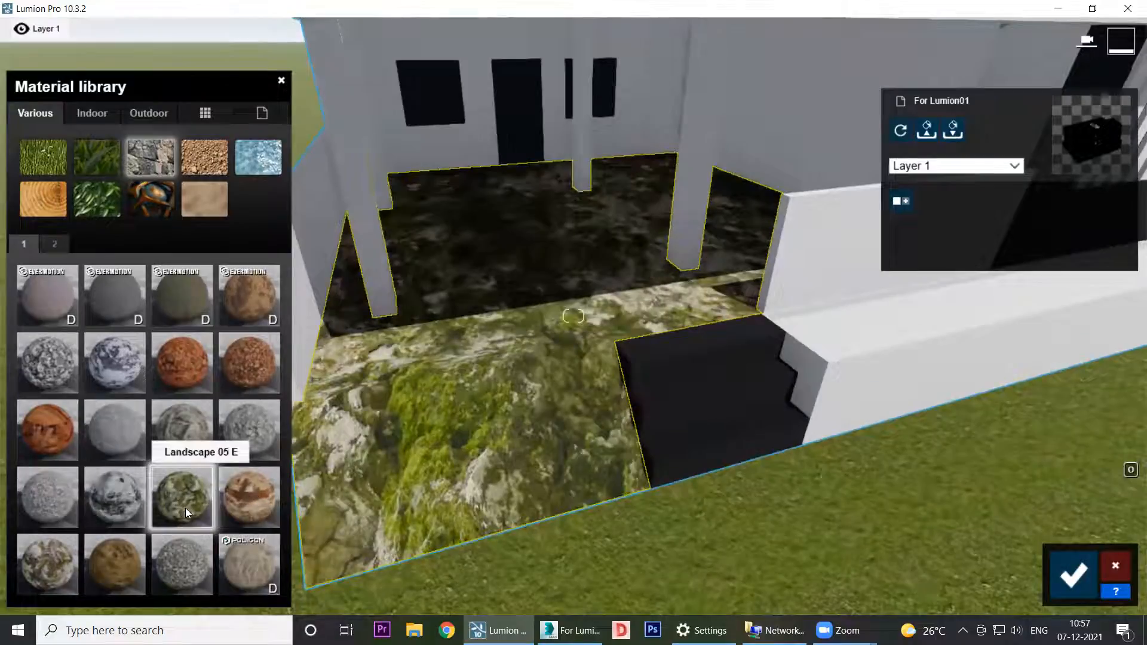
pyautogui.click(190, 581)
pyautogui.click(226, 569)
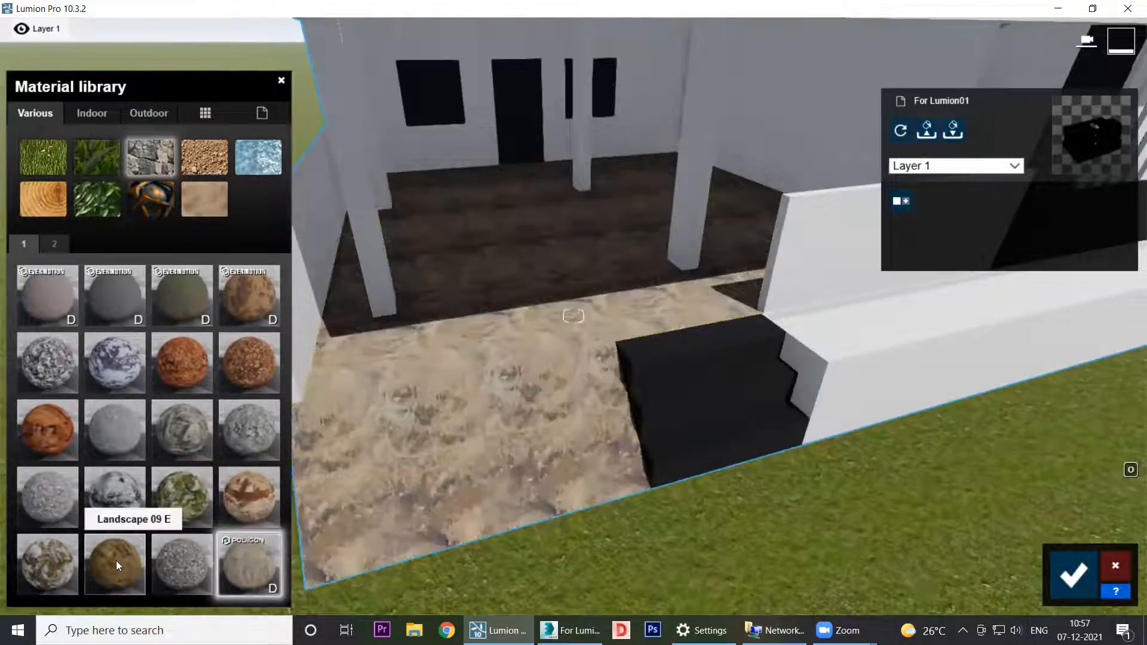
pyautogui.click(115, 560)
pyautogui.click(65, 552)
pyautogui.click(136, 420)
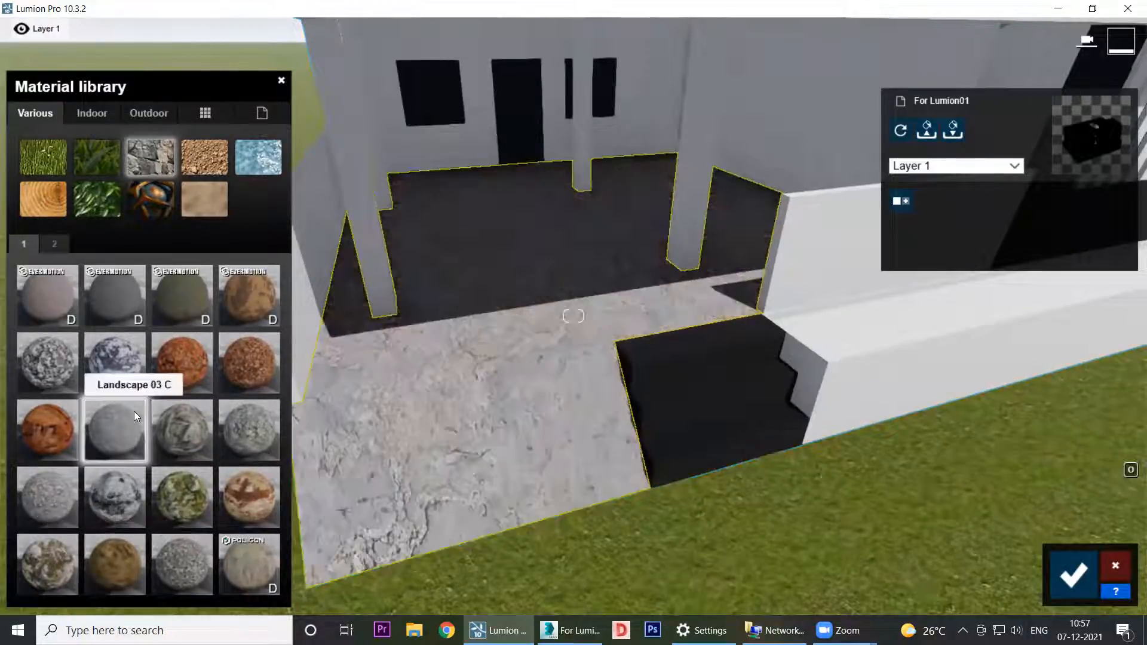
# Step: Try Soil materials on the porch floor, including Evermotion Roots 001 2048, Evermotion Sand 001 2048, Ground 001 2048 and a shell-strewn sand
pyautogui.click(201, 164)
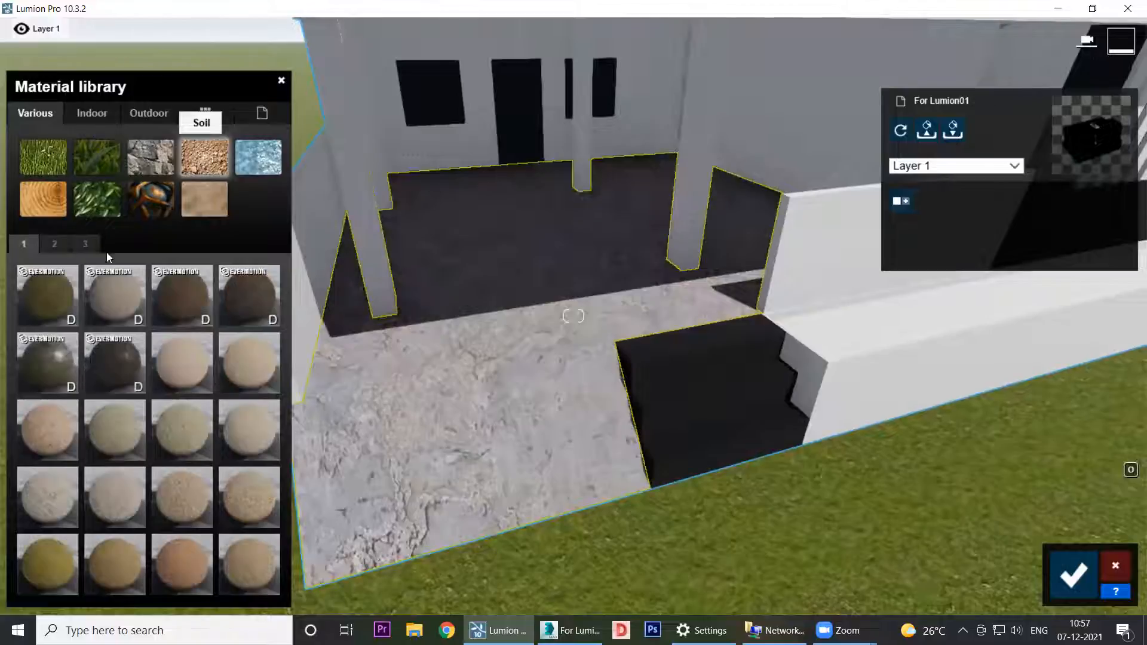
pyautogui.click(47, 301)
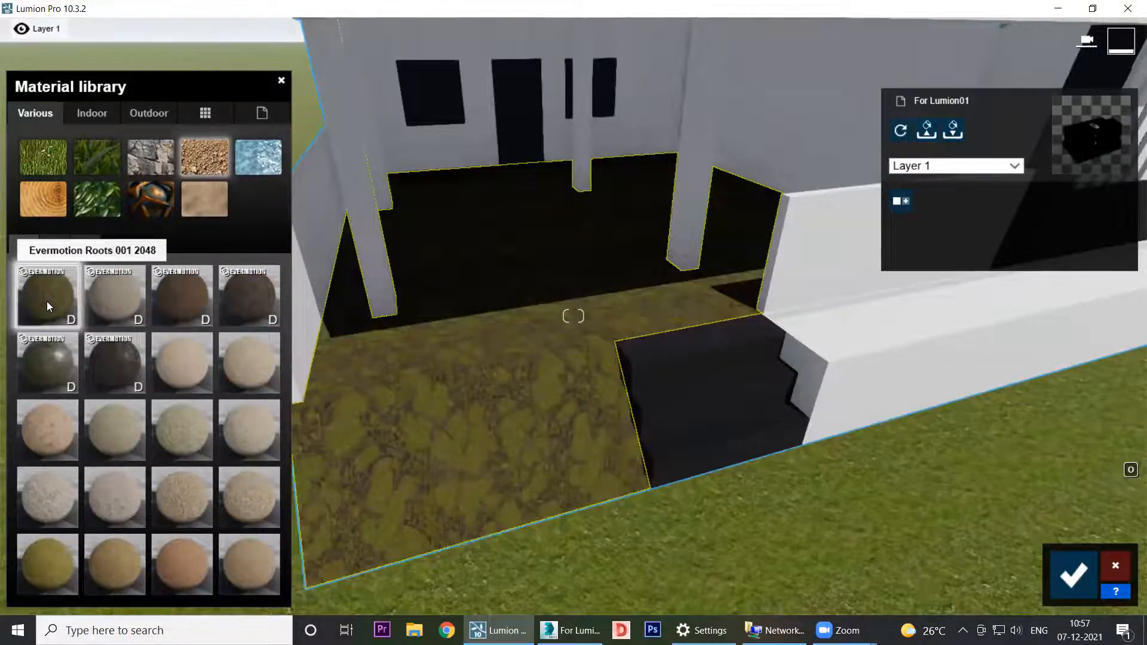
pyautogui.click(128, 296)
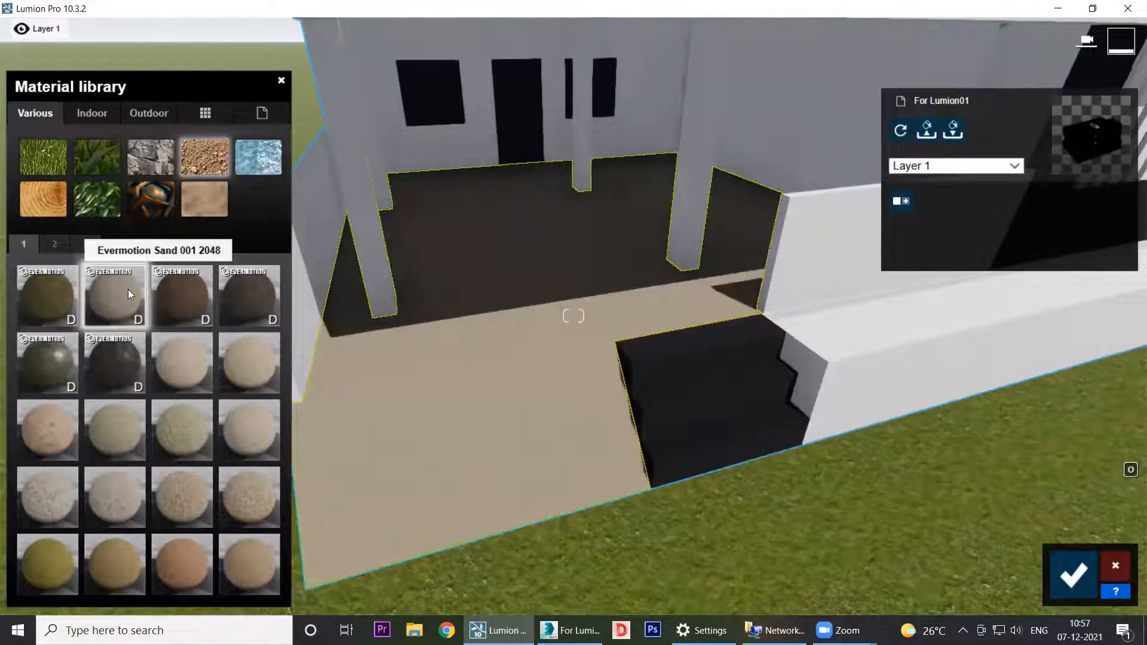
pyautogui.scroll(4, 520, 448)
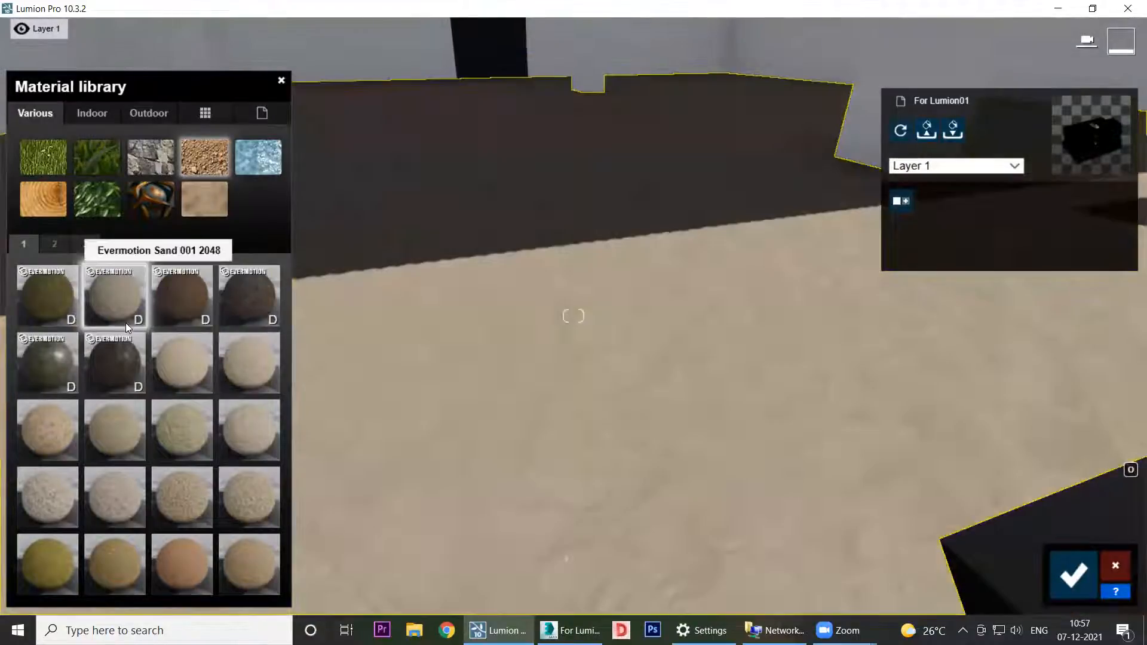
pyautogui.click(179, 290)
pyautogui.click(183, 366)
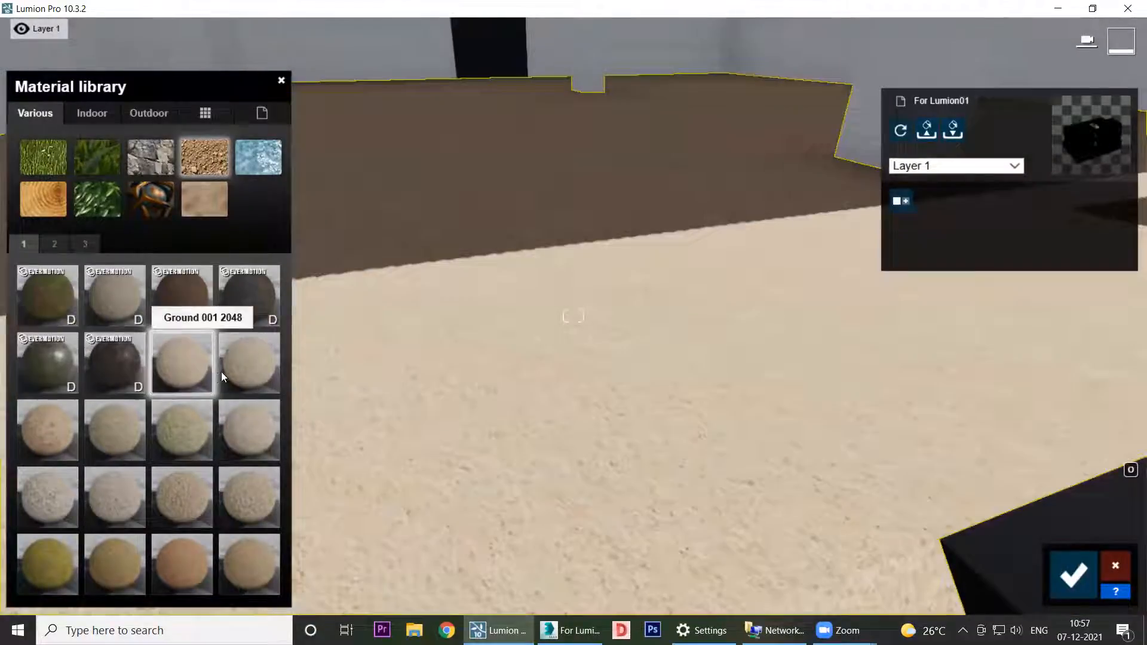
pyautogui.click(224, 370)
pyautogui.click(242, 446)
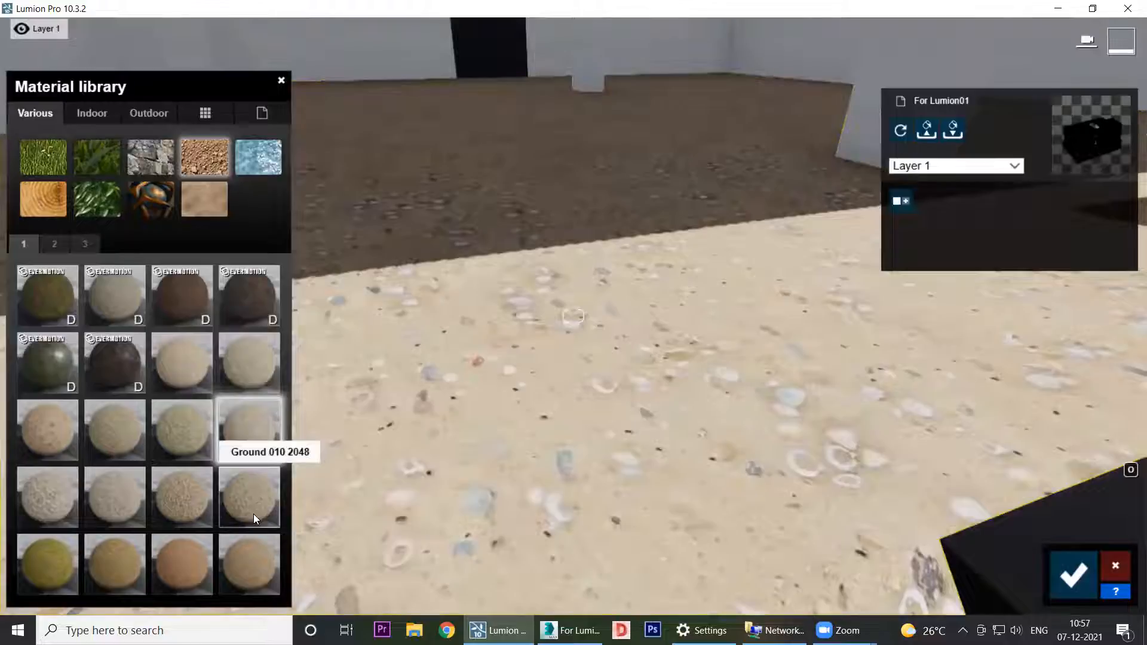
# Step: Apply the Soil material Ground 006 2048 to the porch floor and set its map scale to 8.0
pyautogui.click(254, 514)
pyautogui.click(193, 483)
pyautogui.click(239, 428)
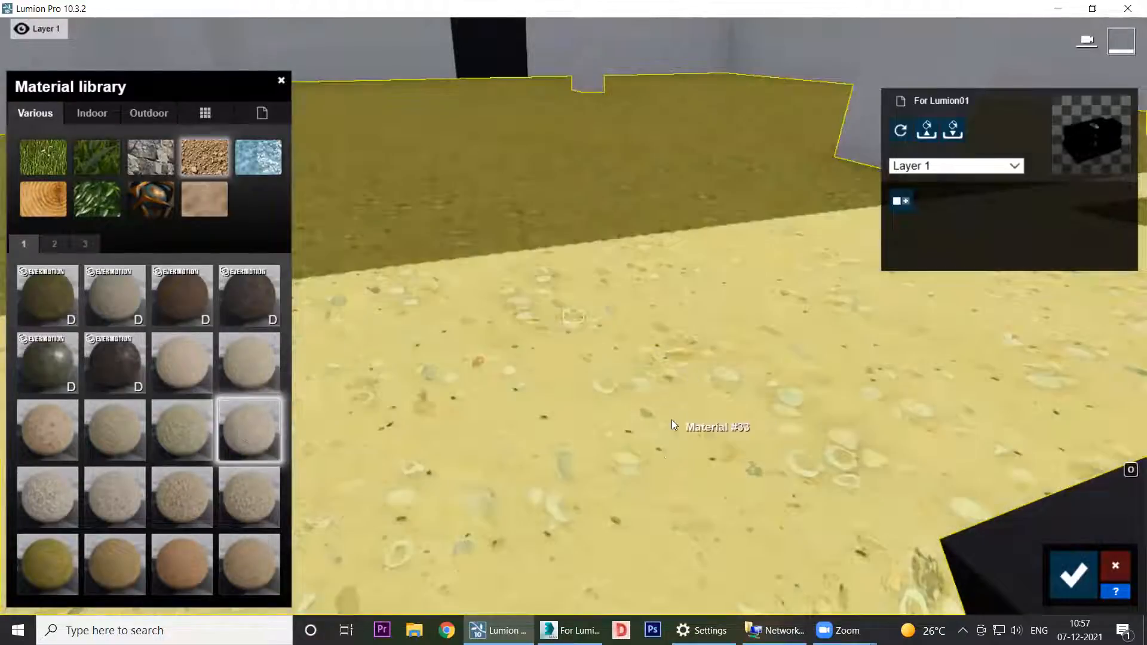
pyautogui.click(240, 434)
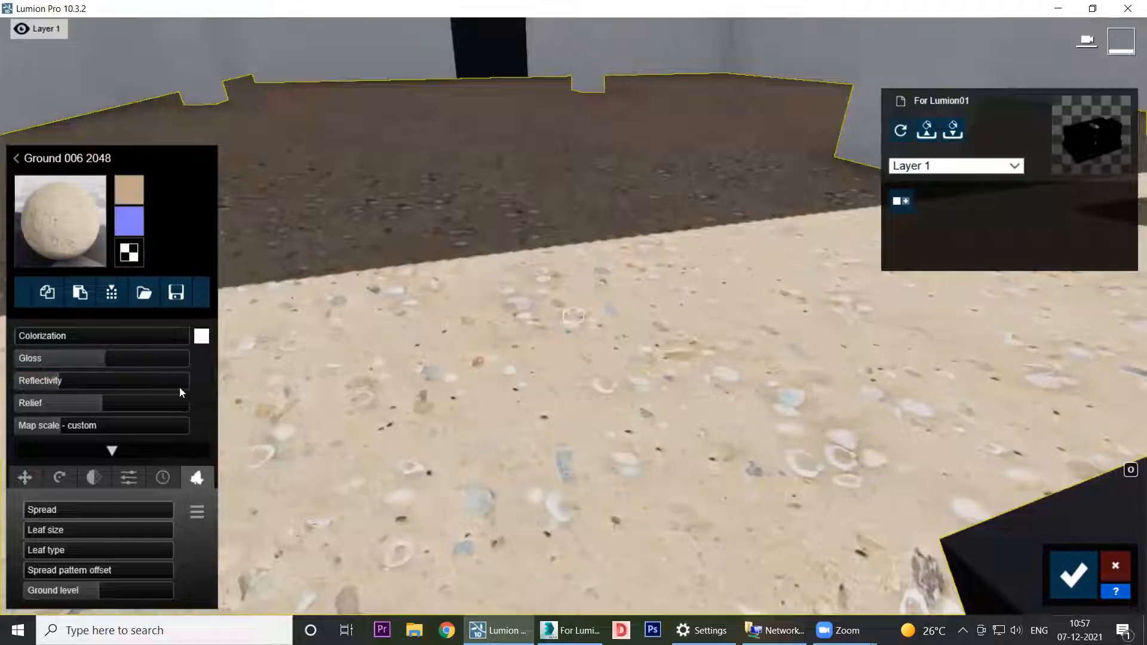
pyautogui.moveTo(56, 427)
pyautogui.mouseDown()
pyautogui.moveTo(48, 429)
pyautogui.moveTo(69, 435)
pyautogui.mouseUp()
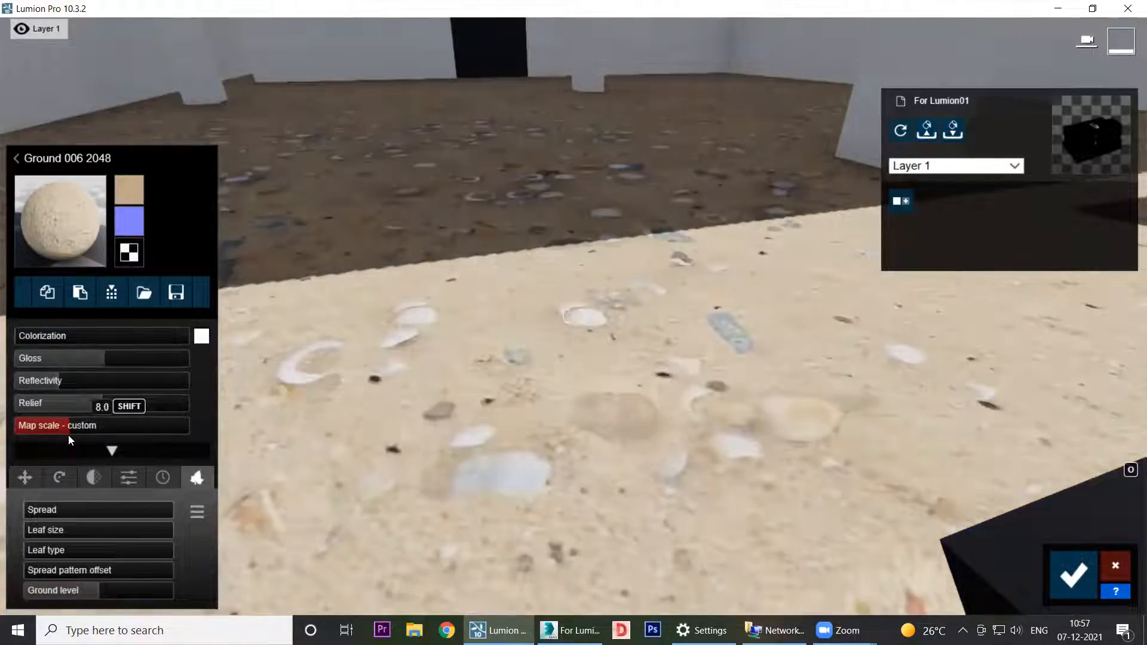
pyautogui.click(18, 159)
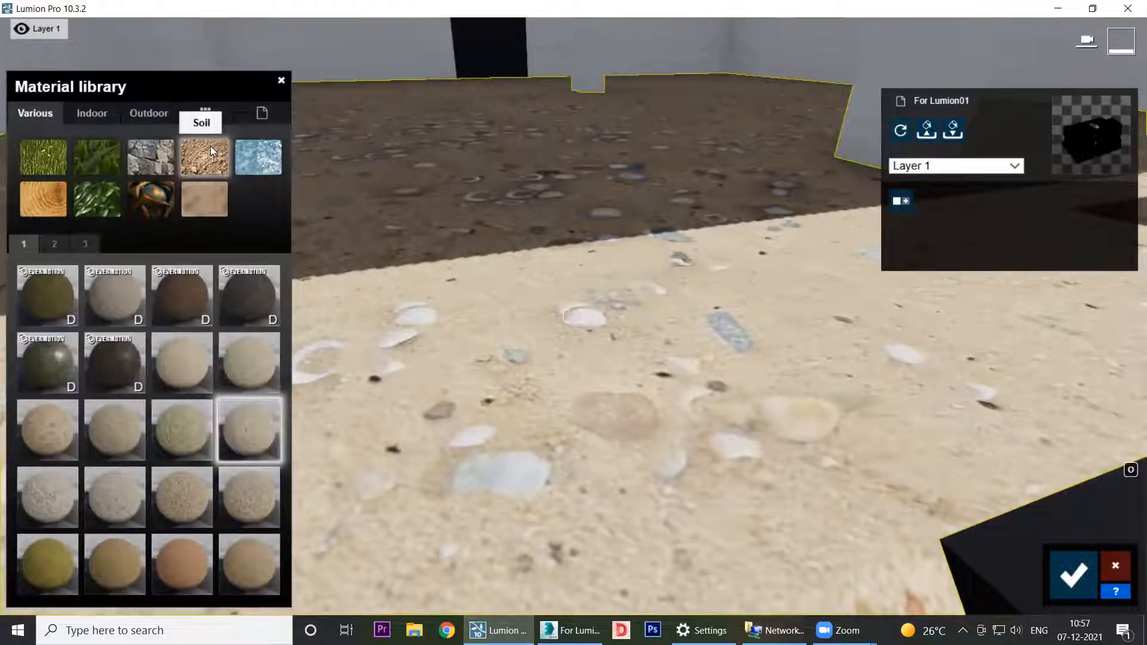
# Step: Try Water materials on the porch floor, including Azure Pool, Black Water and Clear Lake
pyautogui.click(247, 154)
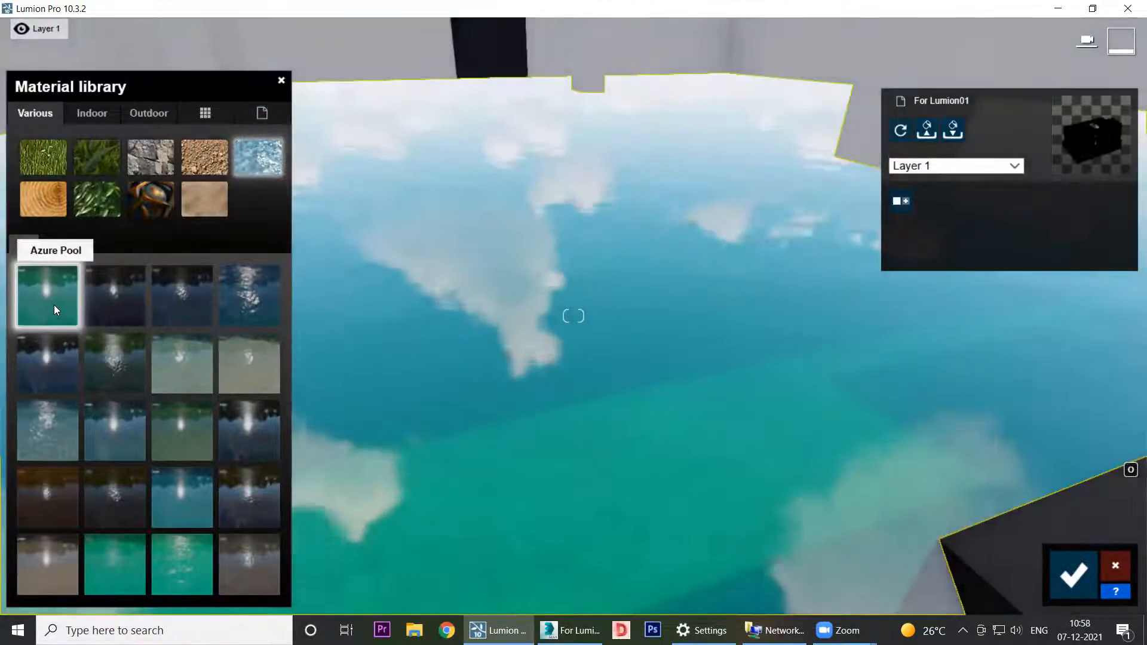
pyautogui.click(54, 305)
pyautogui.scroll(-5, 491, 363)
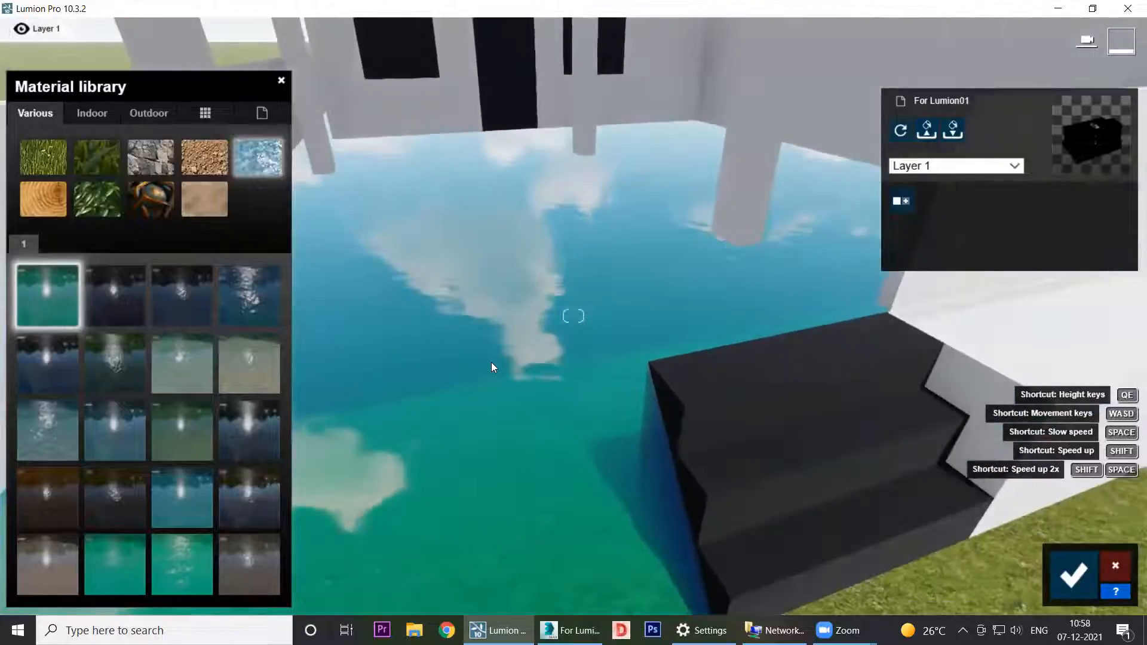
pyautogui.moveTo(513, 363); pyautogui.dragTo(600, 422, button='right')
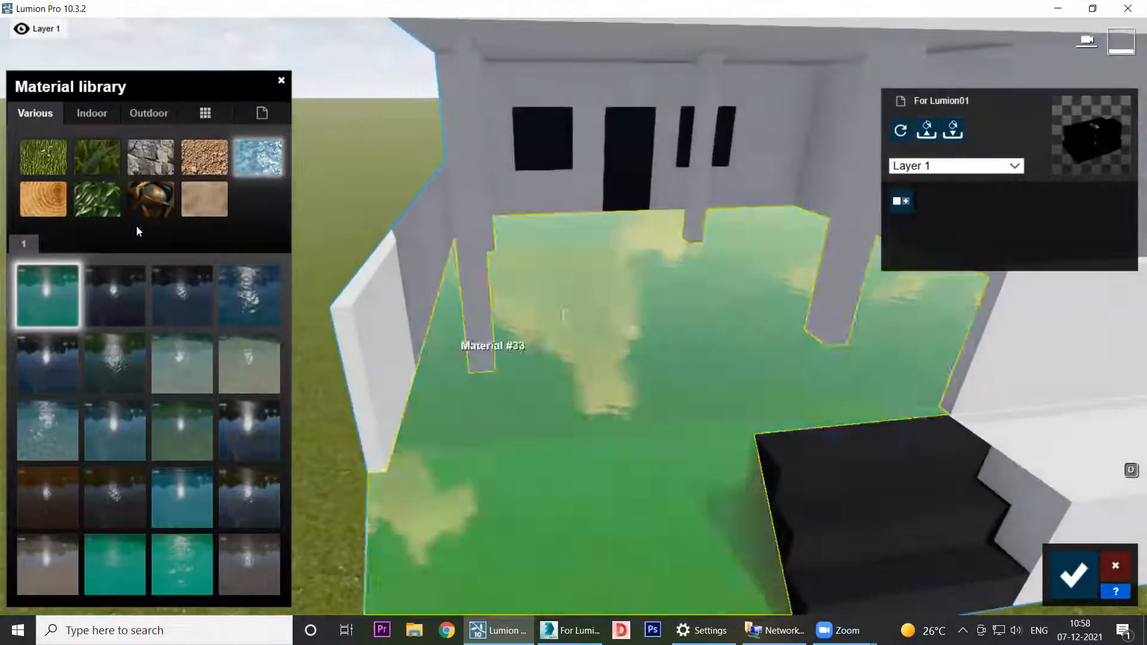
pyautogui.click(115, 301)
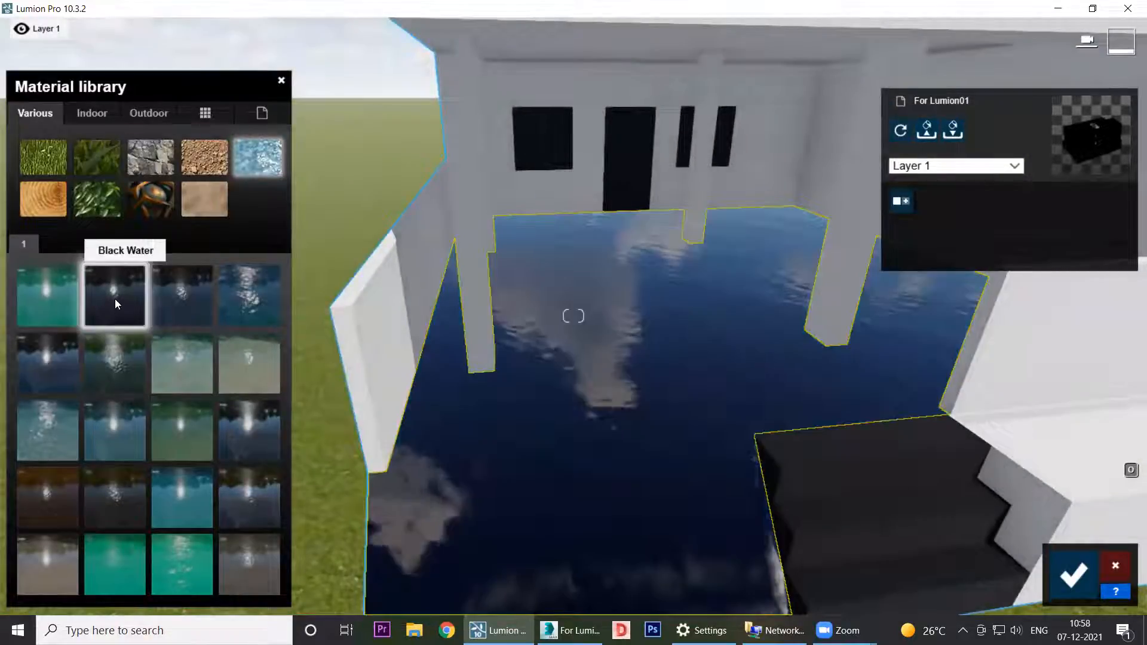
pyautogui.click(183, 305)
pyautogui.click(240, 297)
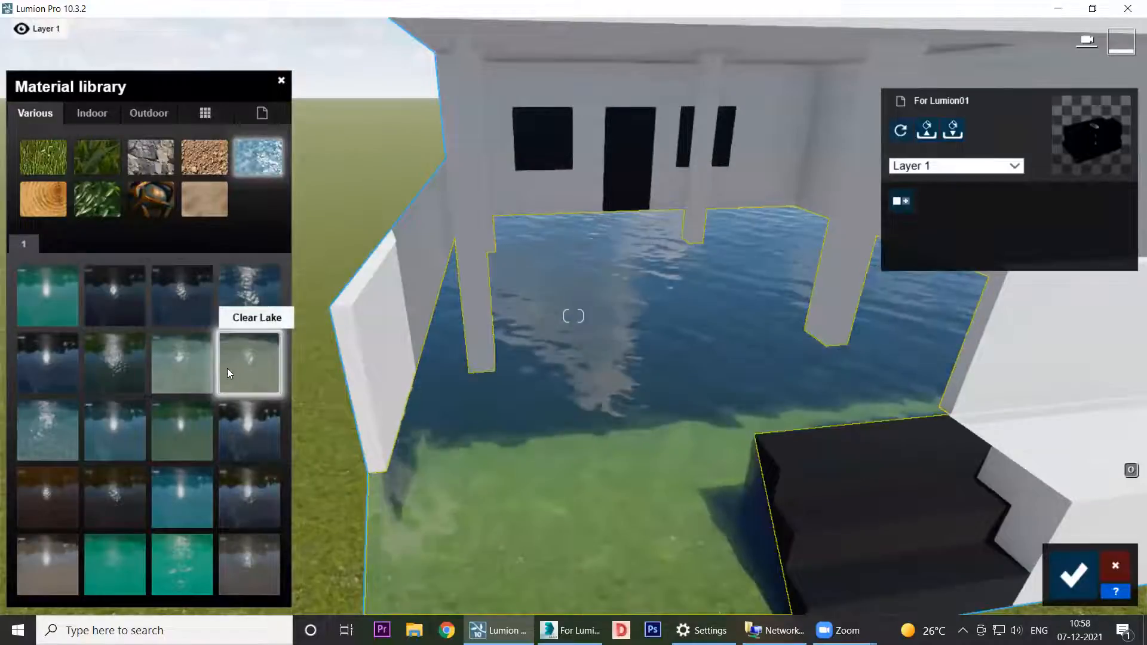
pyautogui.click(177, 365)
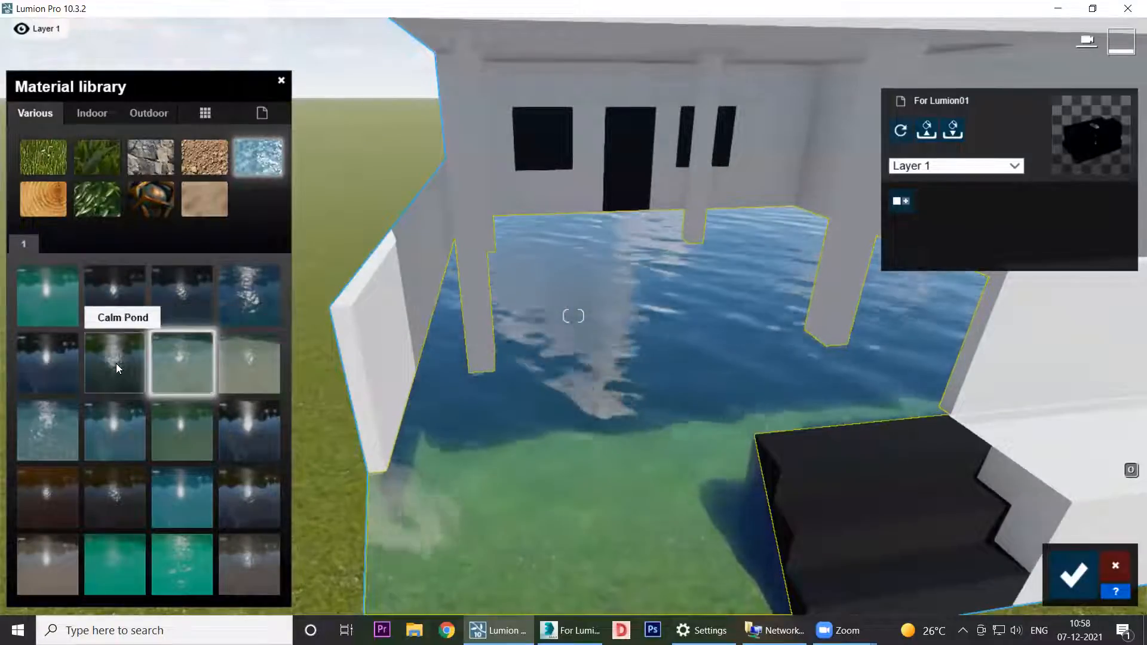
# Step: Compare further water types on the porch floor, including Calm Pond, Calm Blue, Clear Pool and Green Water
pyautogui.click(114, 364)
pyautogui.click(52, 367)
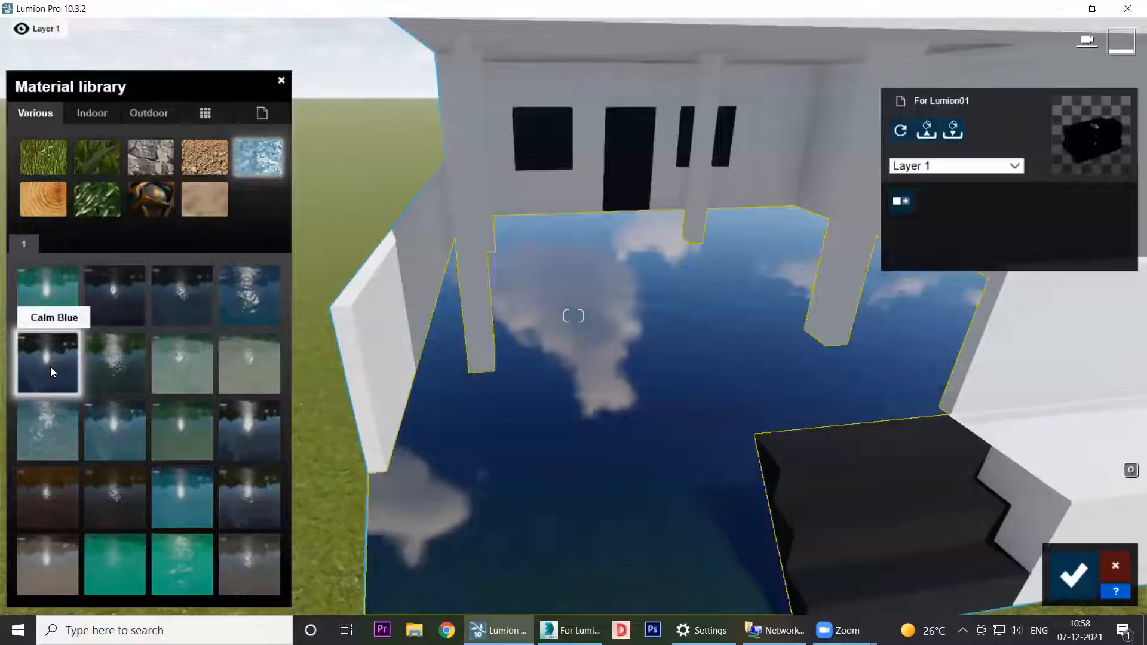
pyautogui.click(59, 432)
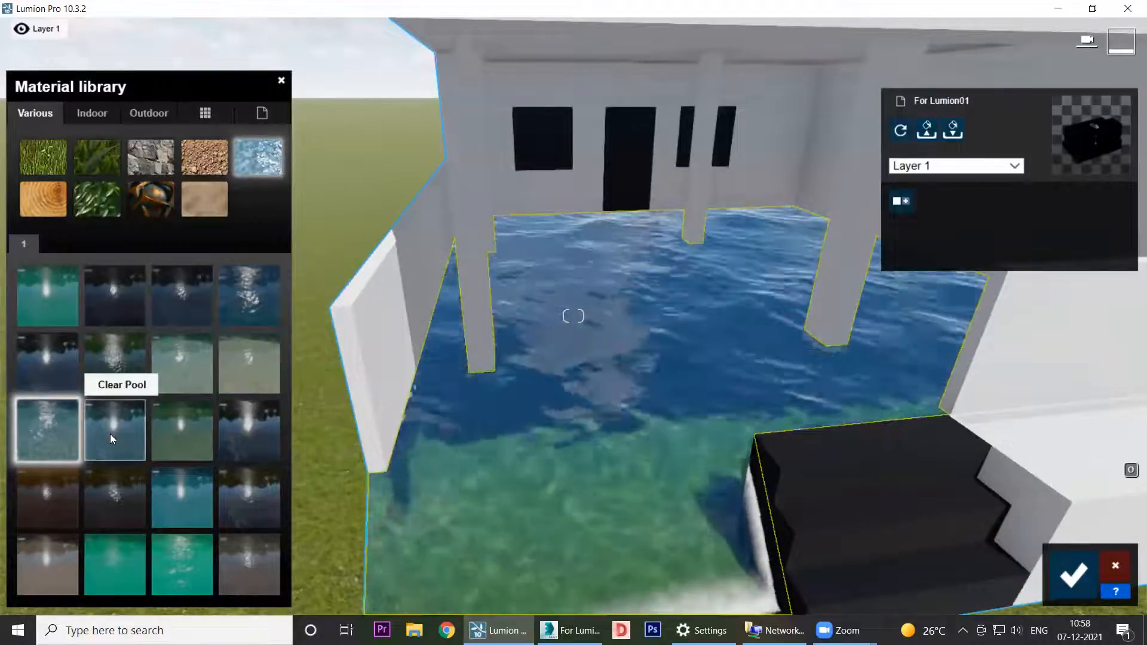
pyautogui.click(111, 434)
pyautogui.click(180, 431)
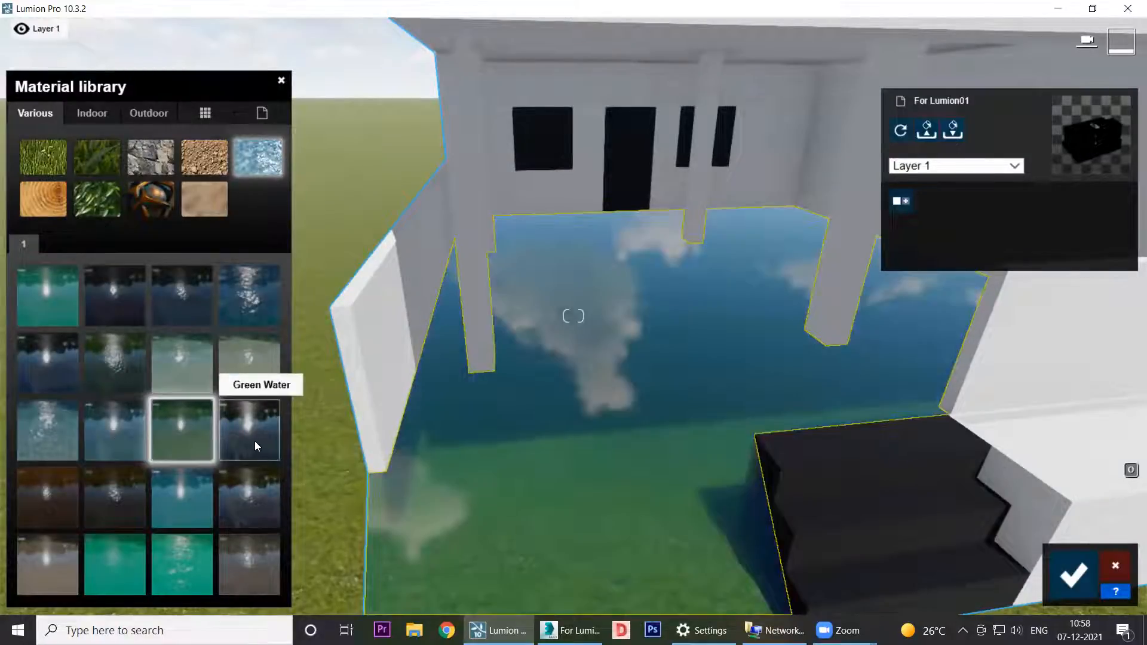
pyautogui.click(252, 442)
# Step: Try the remaining water types on the porch floor, including Relecting Lake, Super Clear and White Water
pyautogui.click(226, 508)
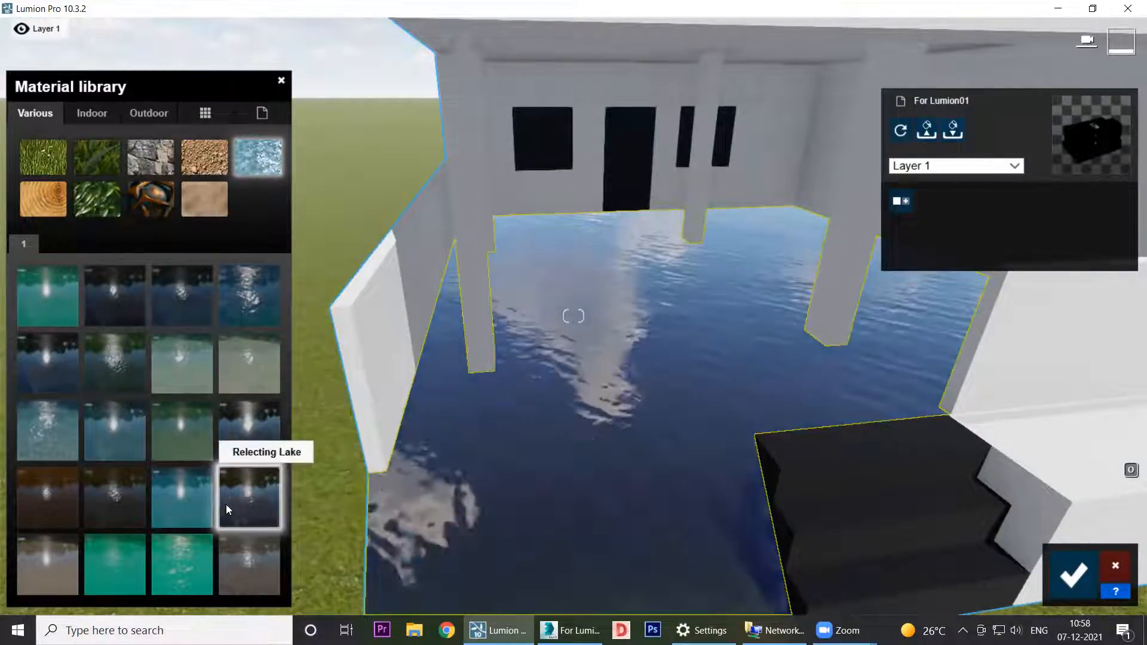
pyautogui.click(188, 497)
pyautogui.click(104, 488)
pyautogui.click(33, 487)
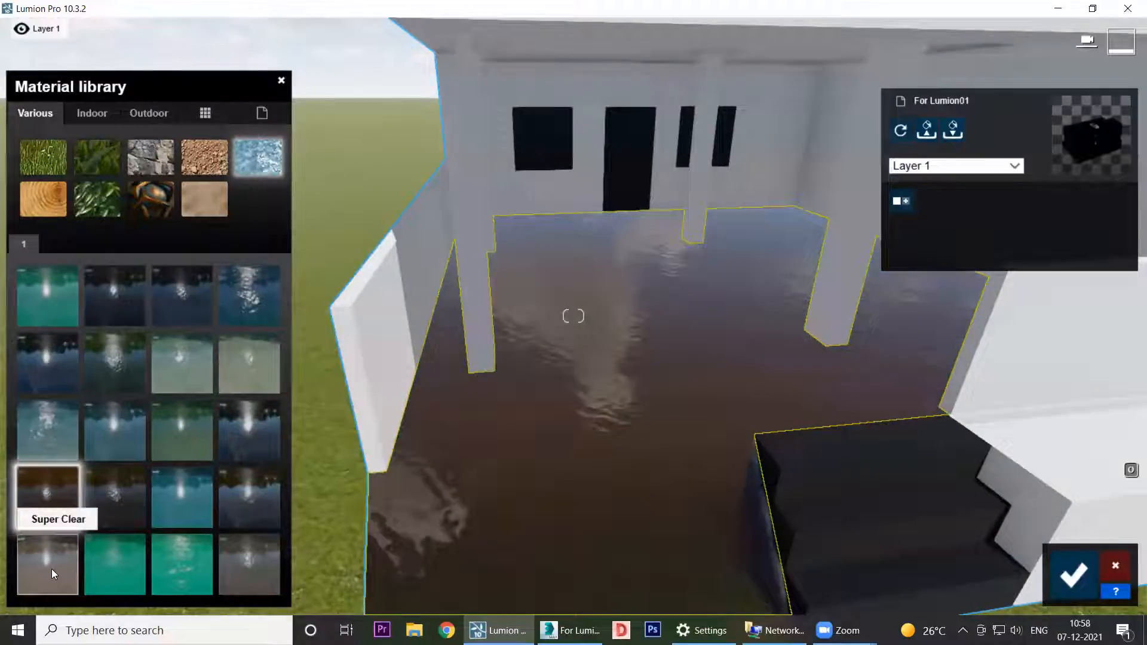
pyautogui.click(51, 567)
pyautogui.click(102, 567)
pyautogui.click(179, 560)
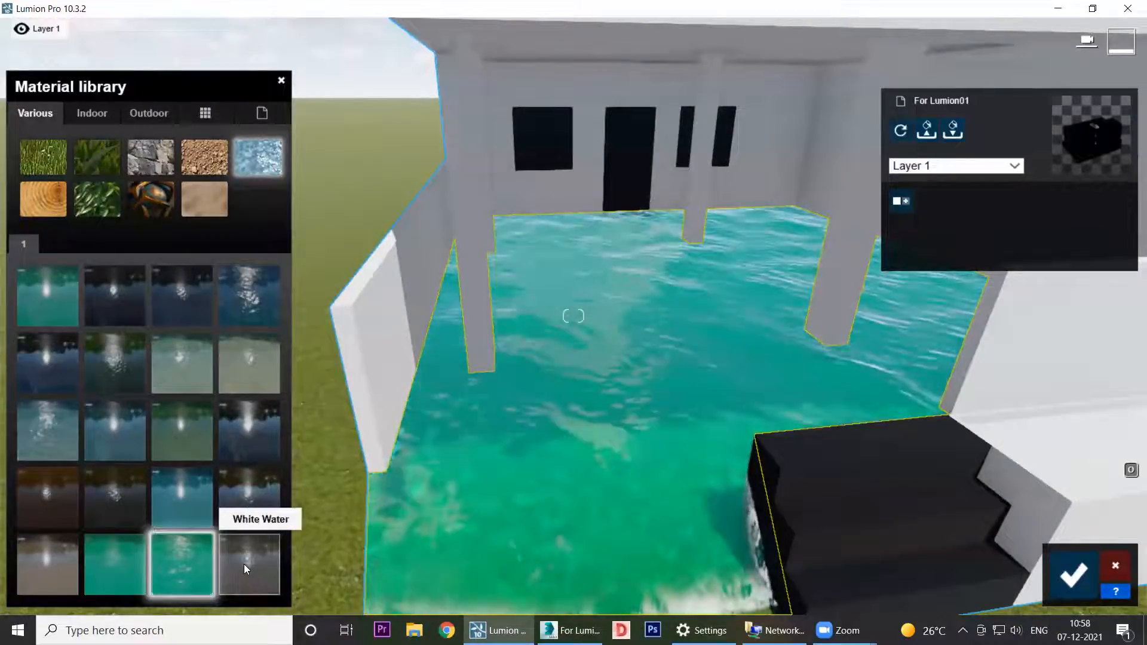
pyautogui.click(245, 564)
# Step: Reapply Green Water to the porch floor, reduce its glossiness and return to the material library
pyautogui.click(253, 484)
pyautogui.click(255, 426)
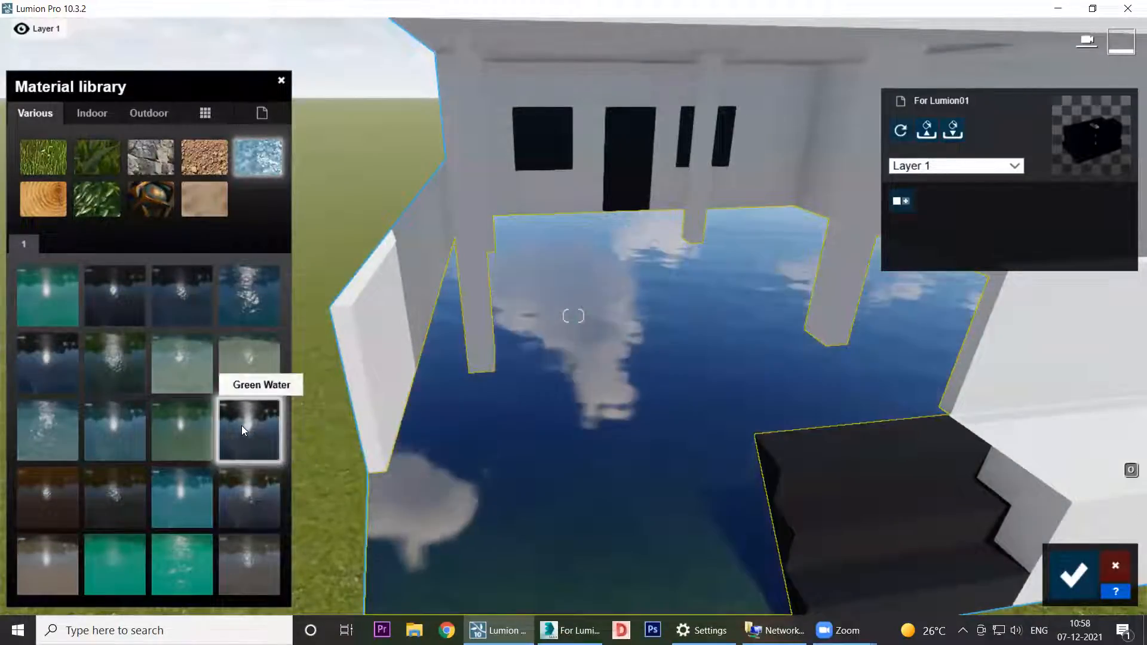
pyautogui.click(244, 422)
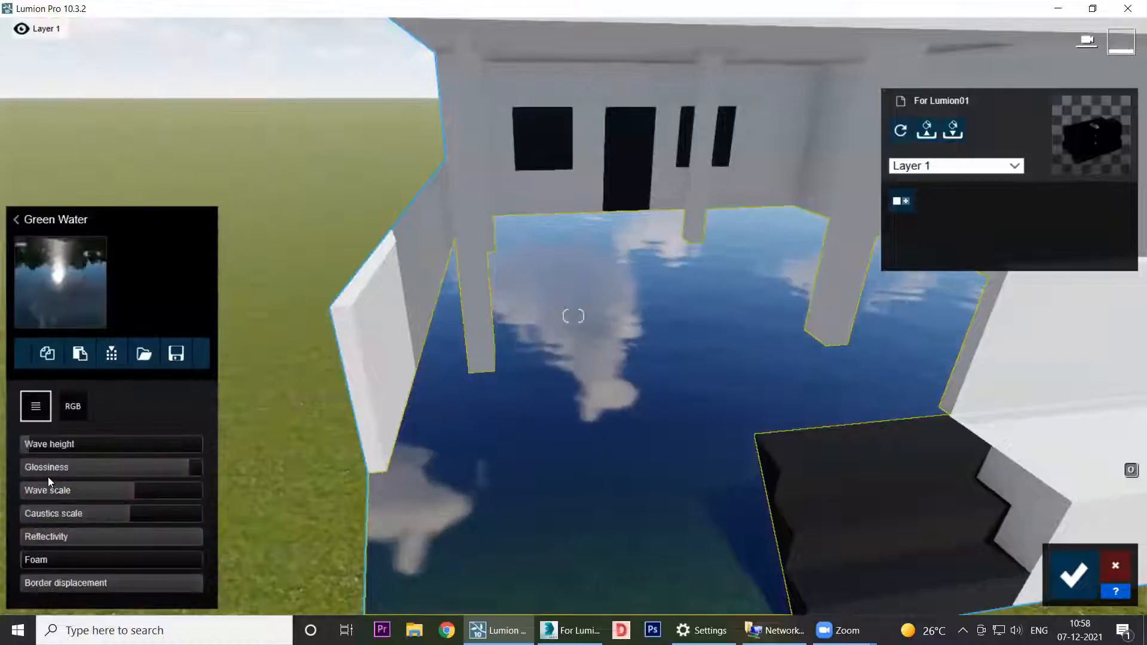
pyautogui.moveTo(175, 473)
pyautogui.mouseDown()
pyautogui.moveTo(19, 469)
pyautogui.moveTo(208, 474)
pyautogui.moveTo(153, 473)
pyautogui.mouseUp()
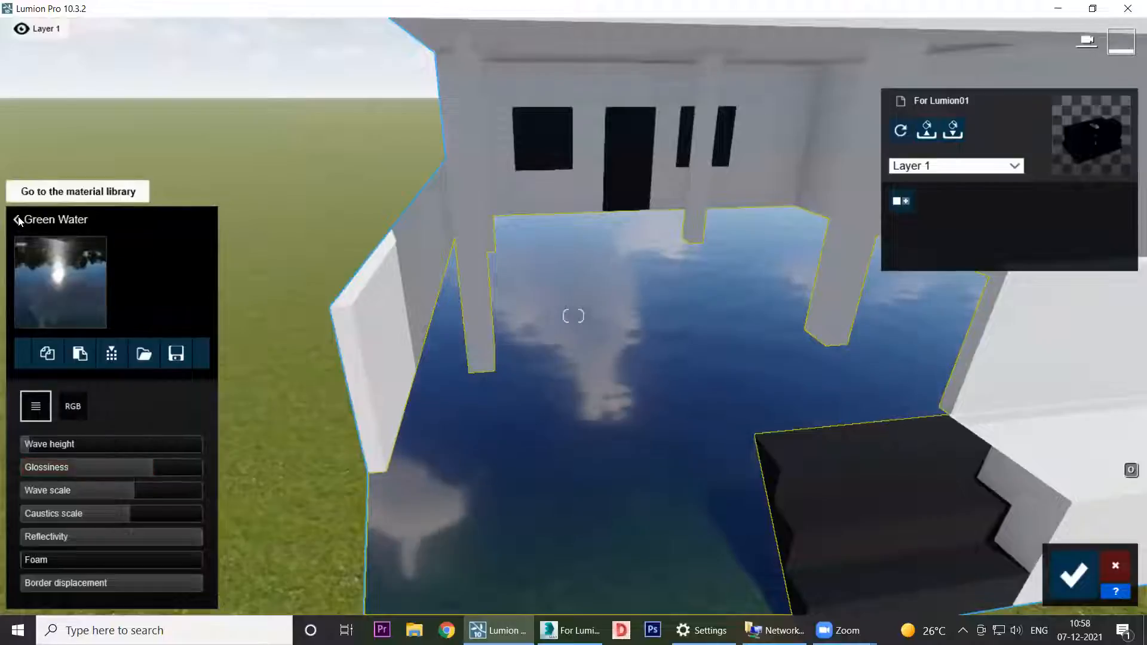
pyautogui.click(49, 225)
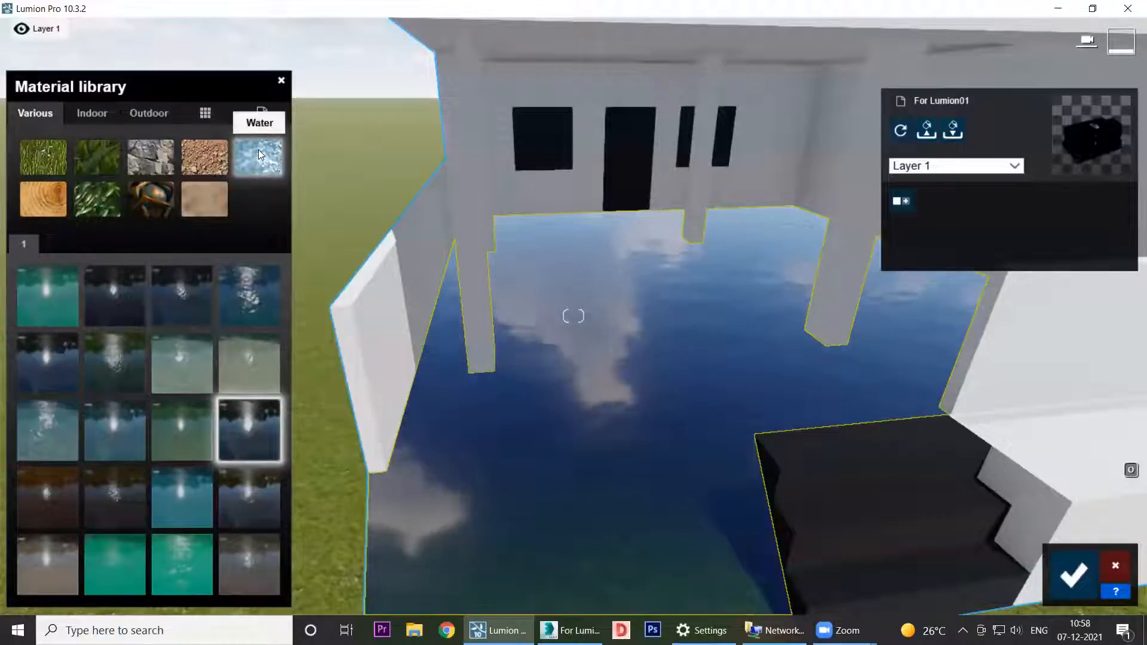
# Step: Try Woodland materials on the porch floor, including Bark 001, Bark 002, Bark 011, Stacked Logs 001 and Woodchips 003
pyautogui.click(53, 200)
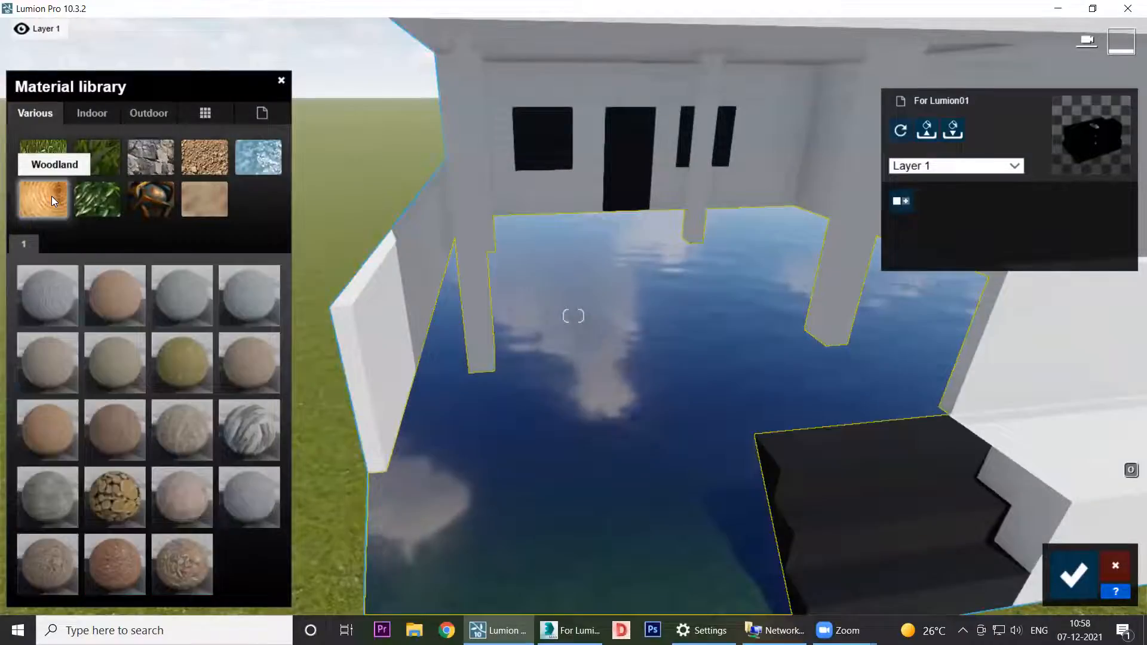
pyautogui.click(51, 301)
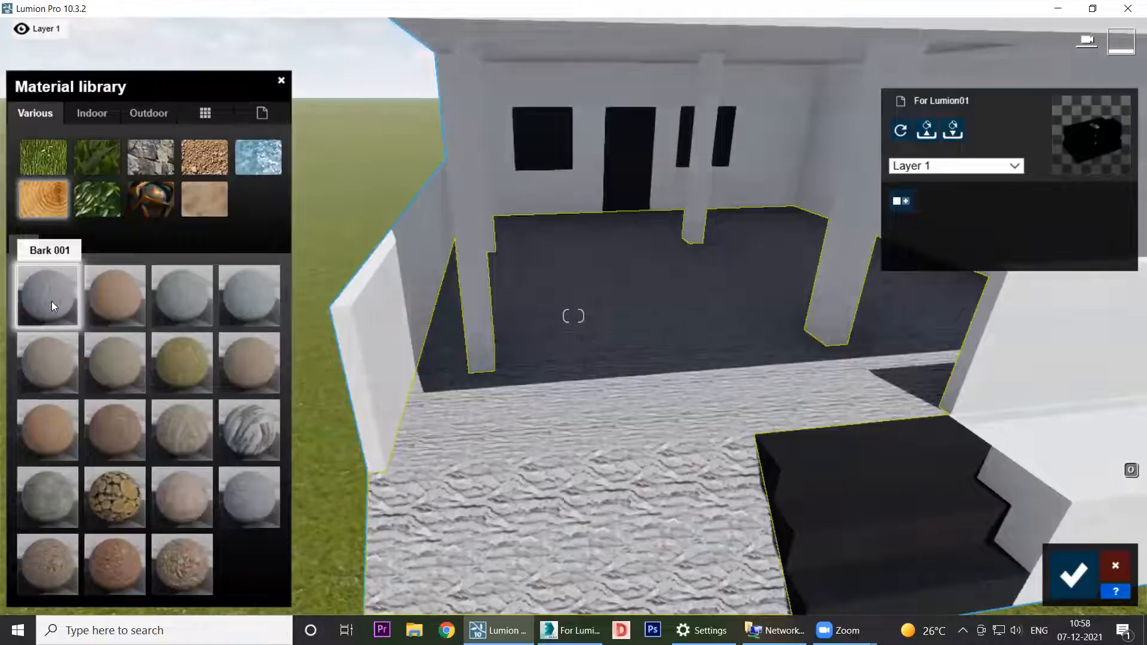
pyautogui.click(115, 308)
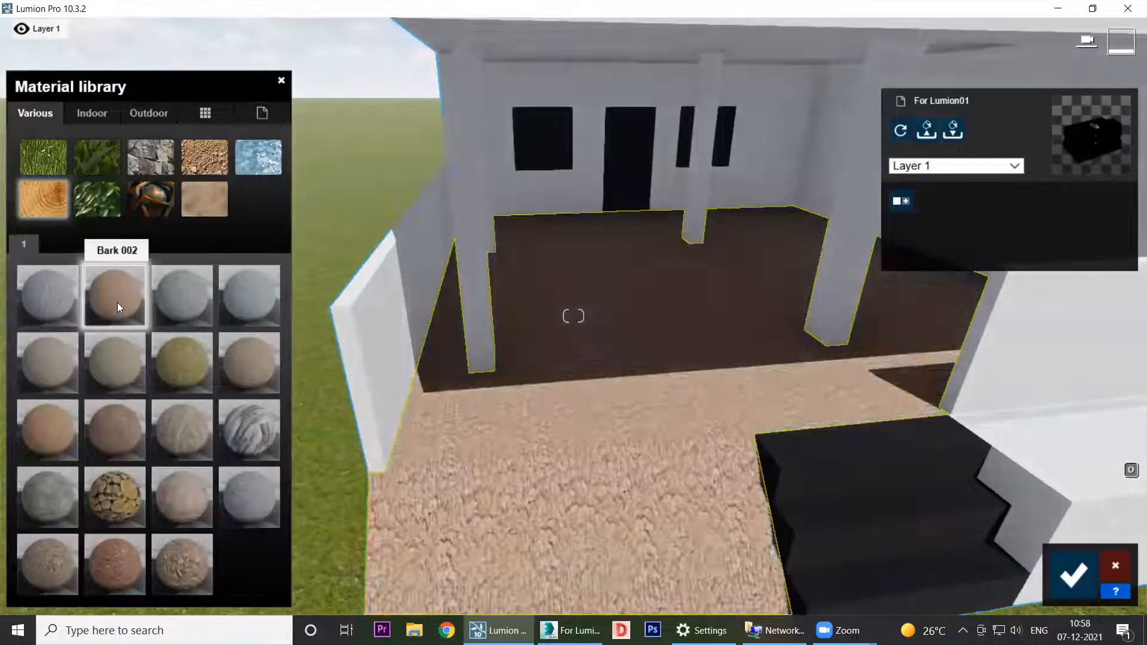
pyautogui.click(129, 369)
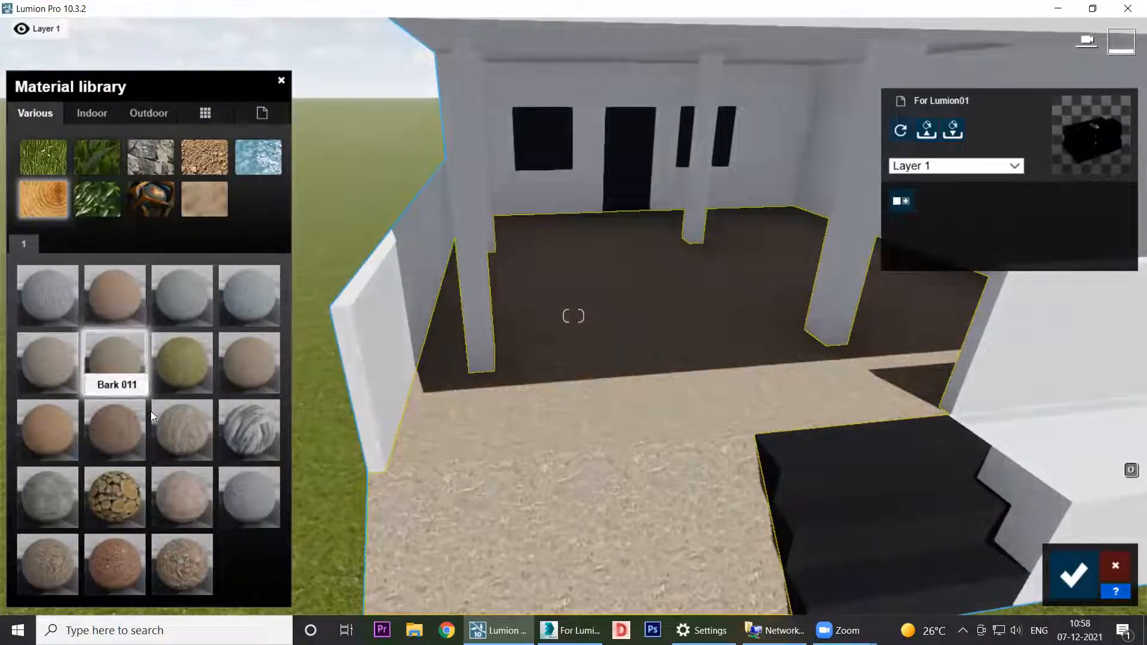
pyautogui.click(184, 434)
pyautogui.click(95, 413)
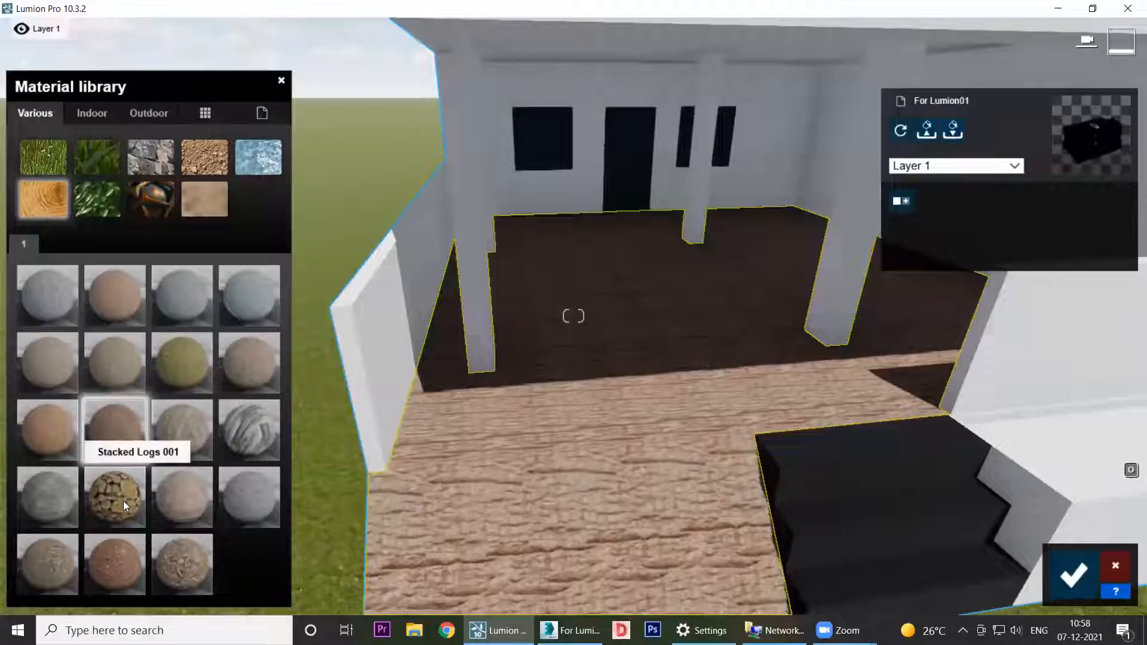
pyautogui.click(122, 500)
pyautogui.click(258, 508)
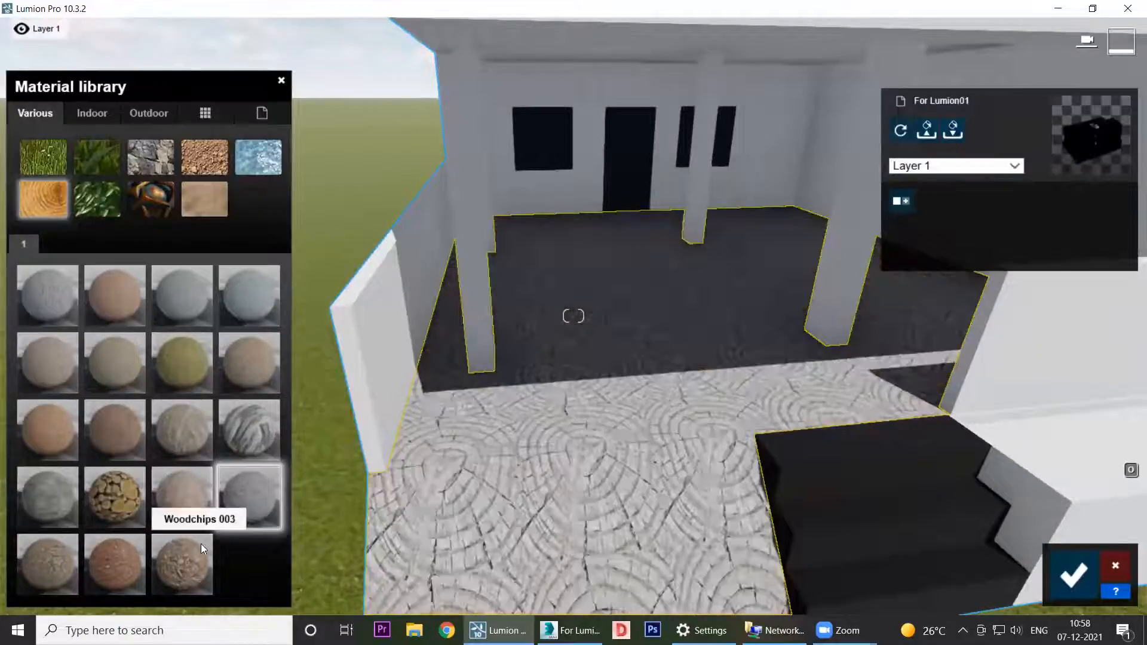
pyautogui.click(191, 552)
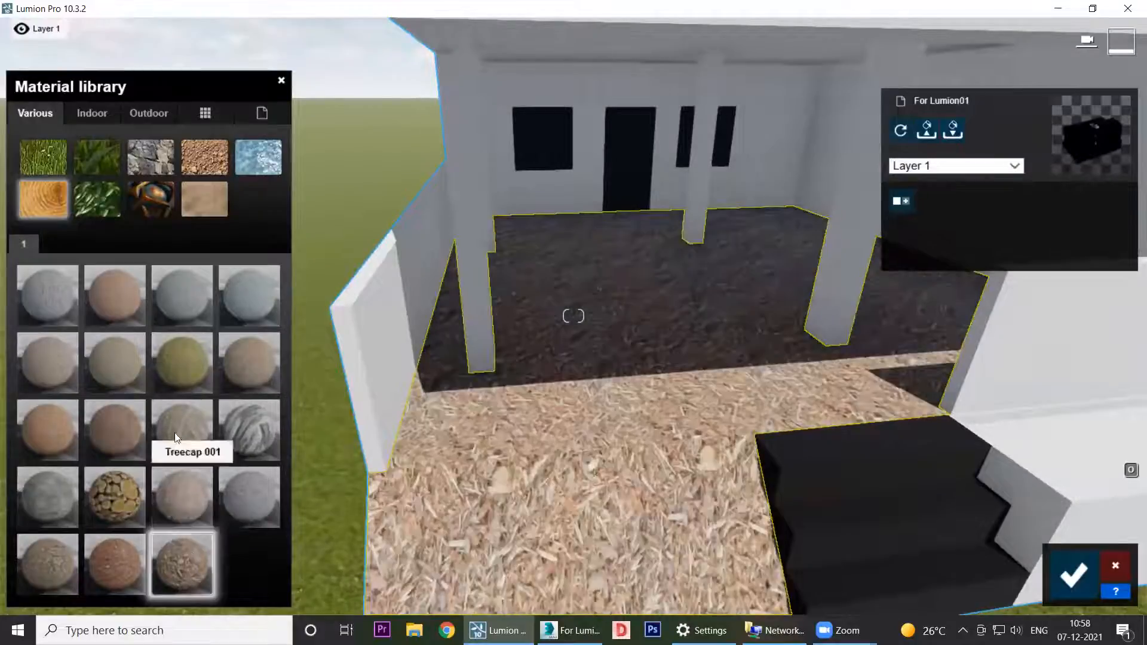
# Step: Try Leaves materials on the porch floor, including Leaves, Leaves3, Leaves7 and Leaves9
pyautogui.click(109, 198)
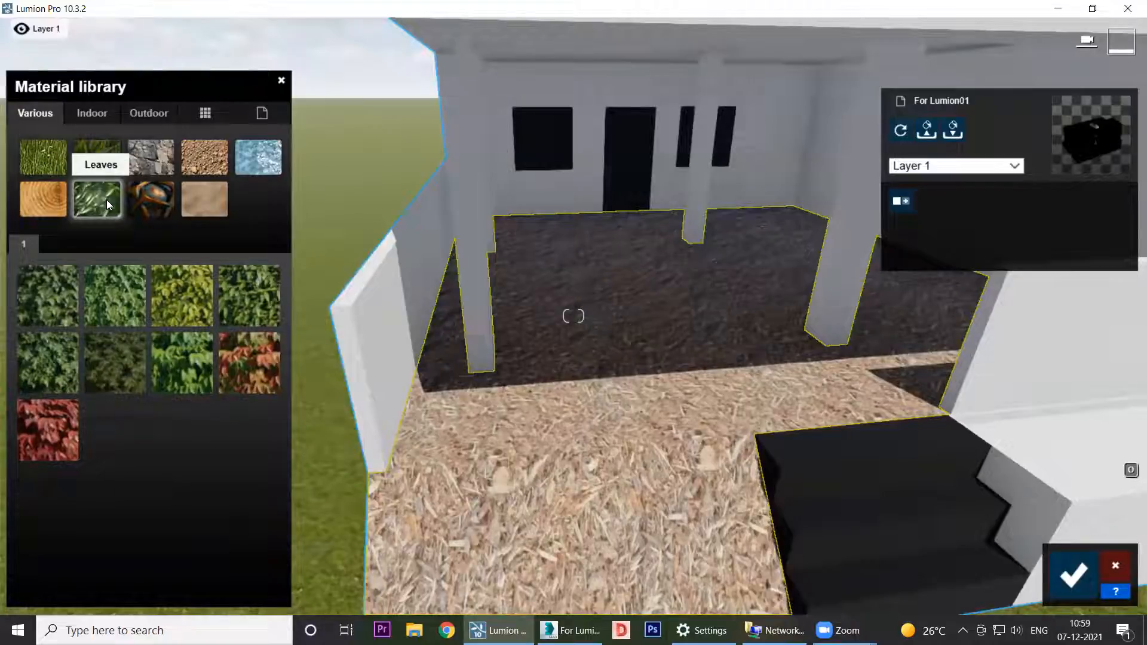
pyautogui.click(54, 294)
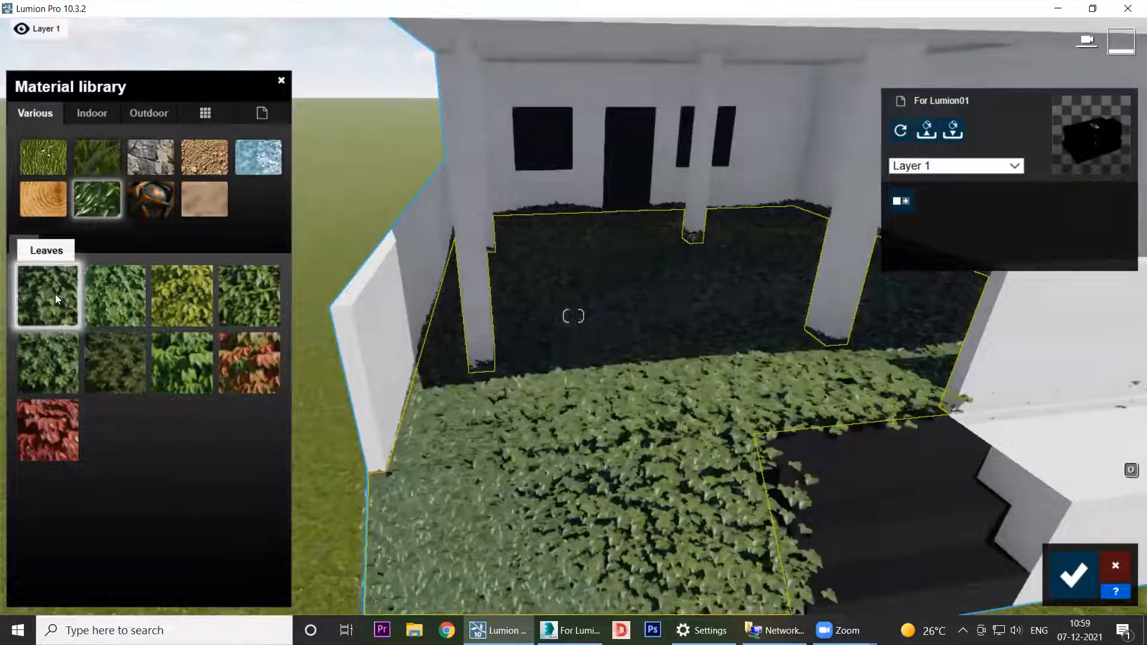
pyautogui.click(117, 299)
pyautogui.click(189, 295)
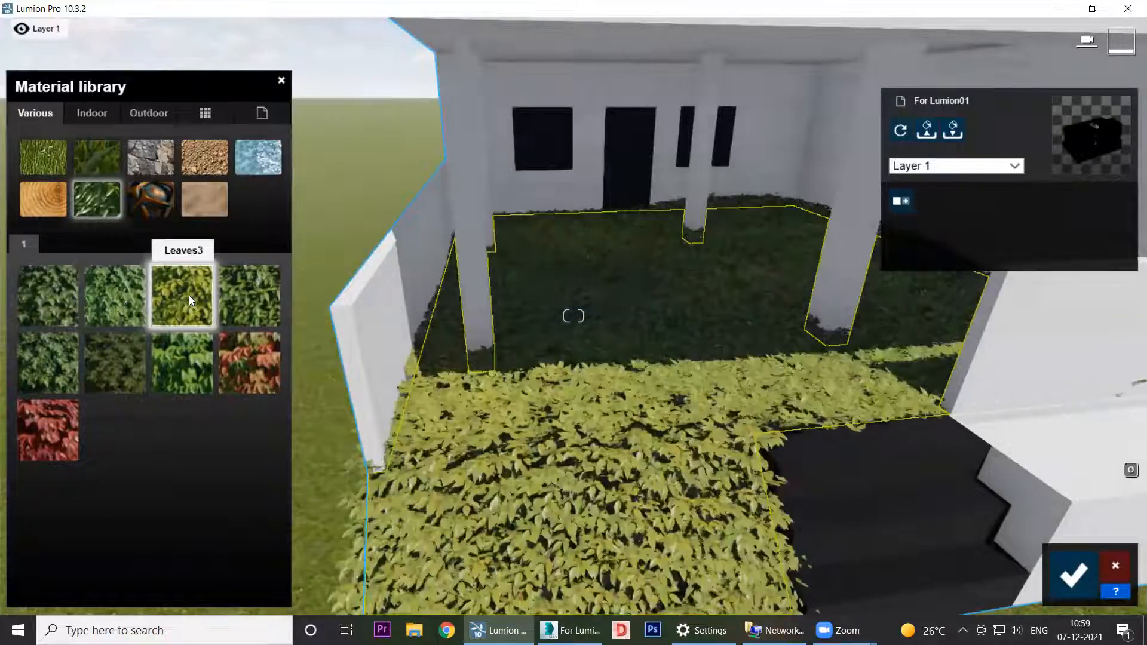
pyautogui.click(259, 293)
pyautogui.click(256, 370)
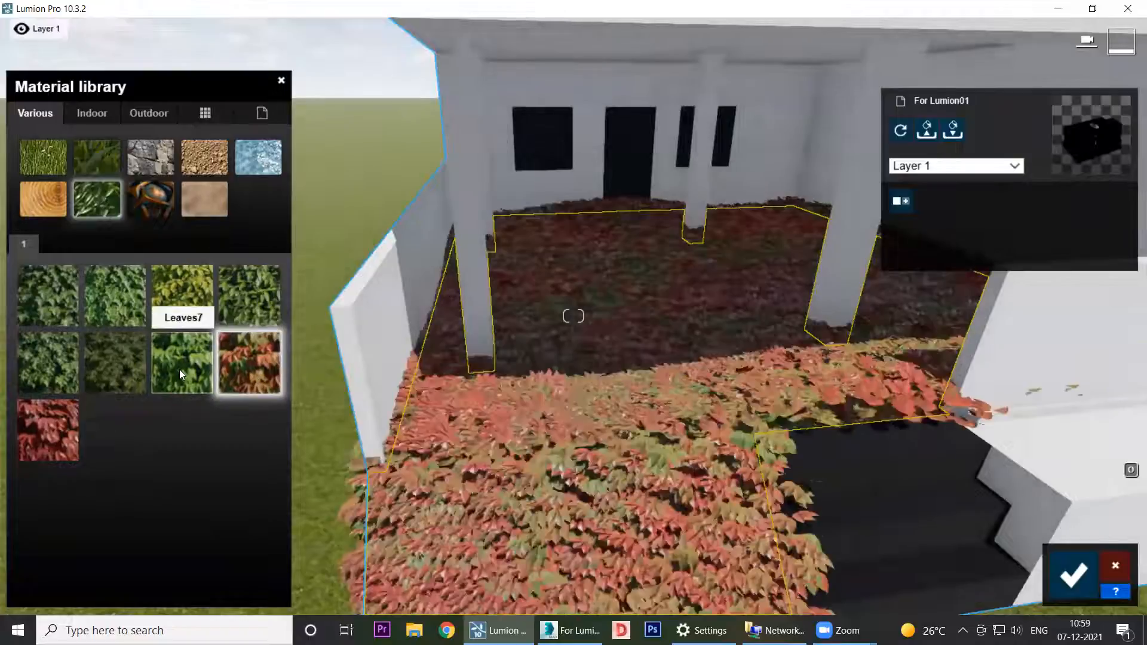
pyautogui.click(179, 369)
pyautogui.click(58, 424)
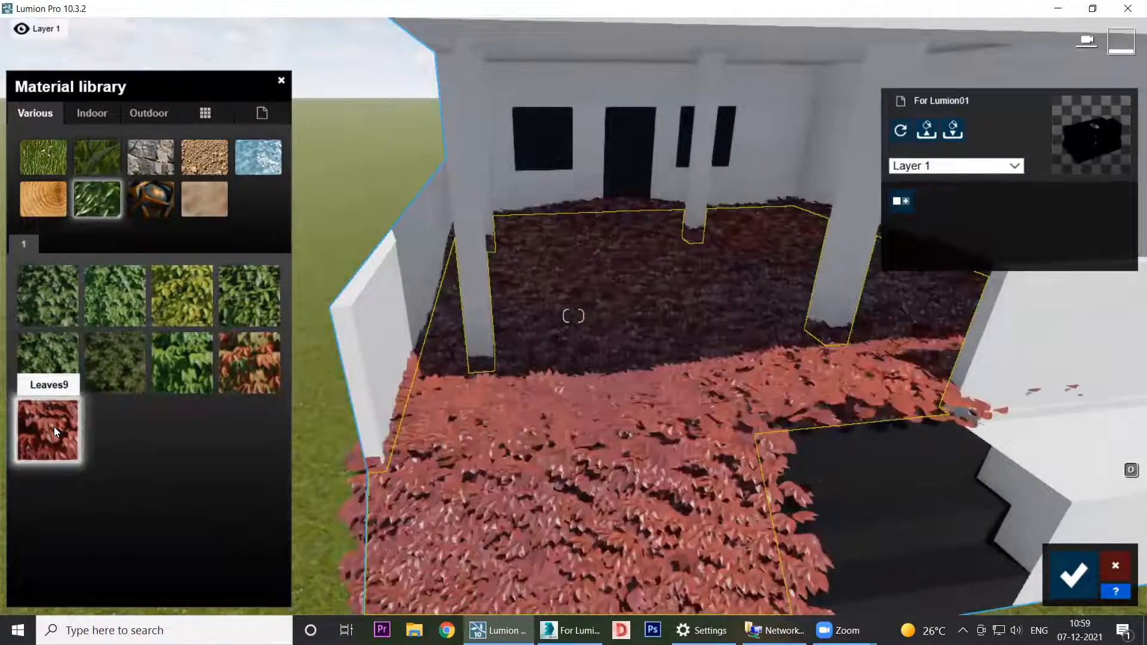
# Step: Apply the AgedLeather2 material to the porch floor and inspect its texture up close
pyautogui.click(161, 200)
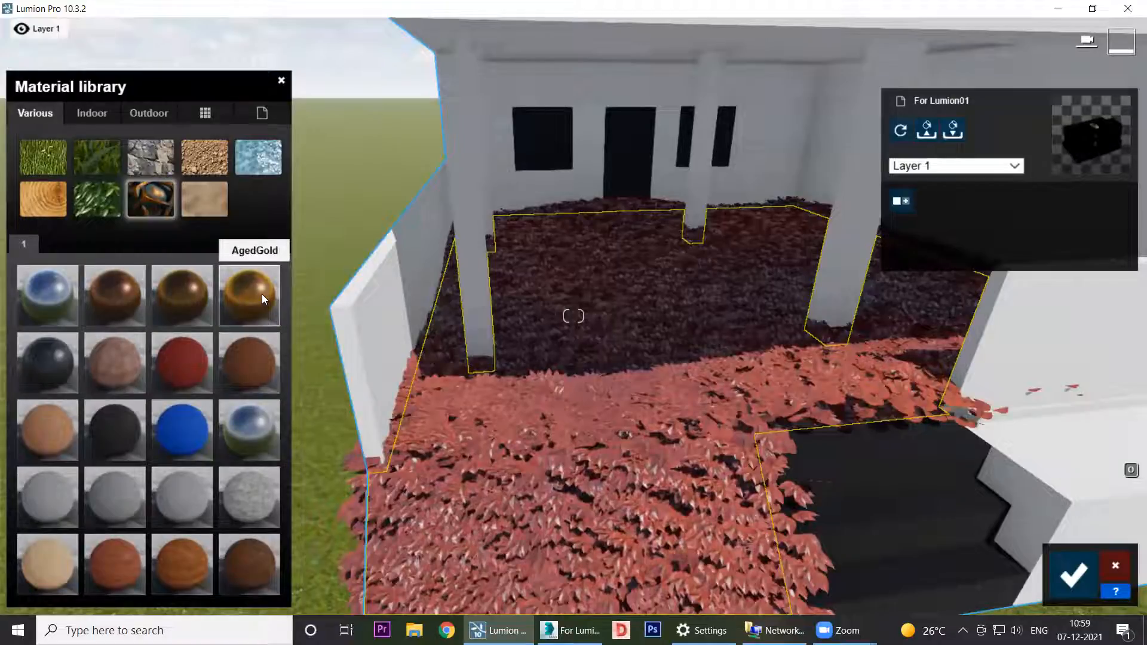
pyautogui.click(249, 376)
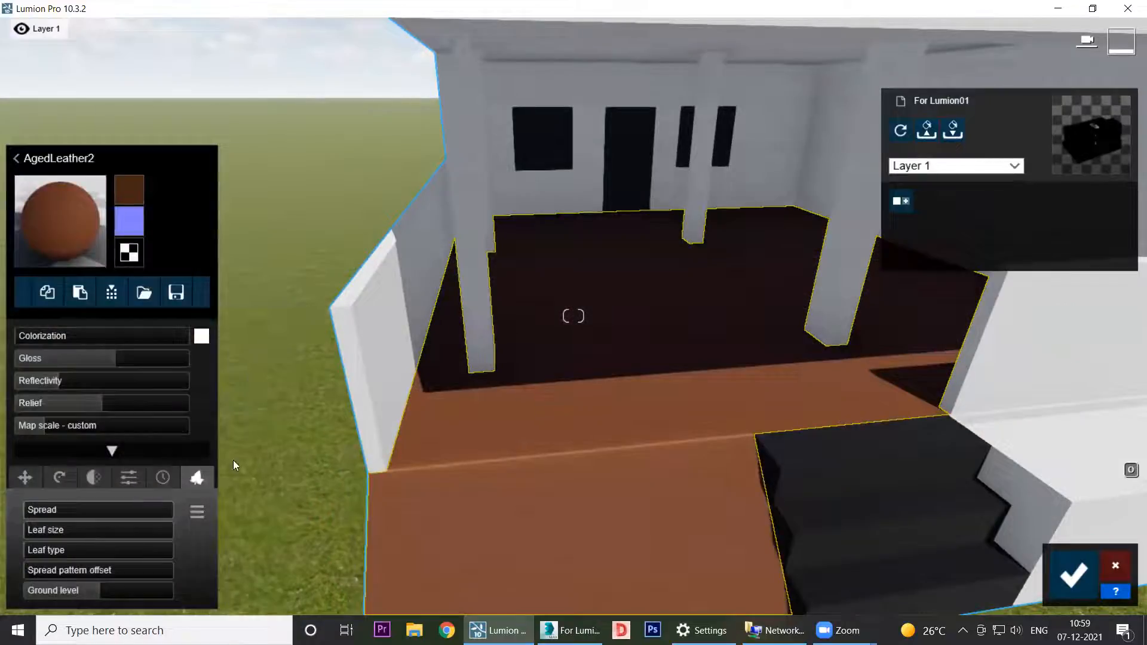
pyautogui.scroll(5, 620, 442)
pyautogui.moveTo(588, 340); pyautogui.dragTo(570, 421, button='right')
pyautogui.scroll(3, 568, 455)
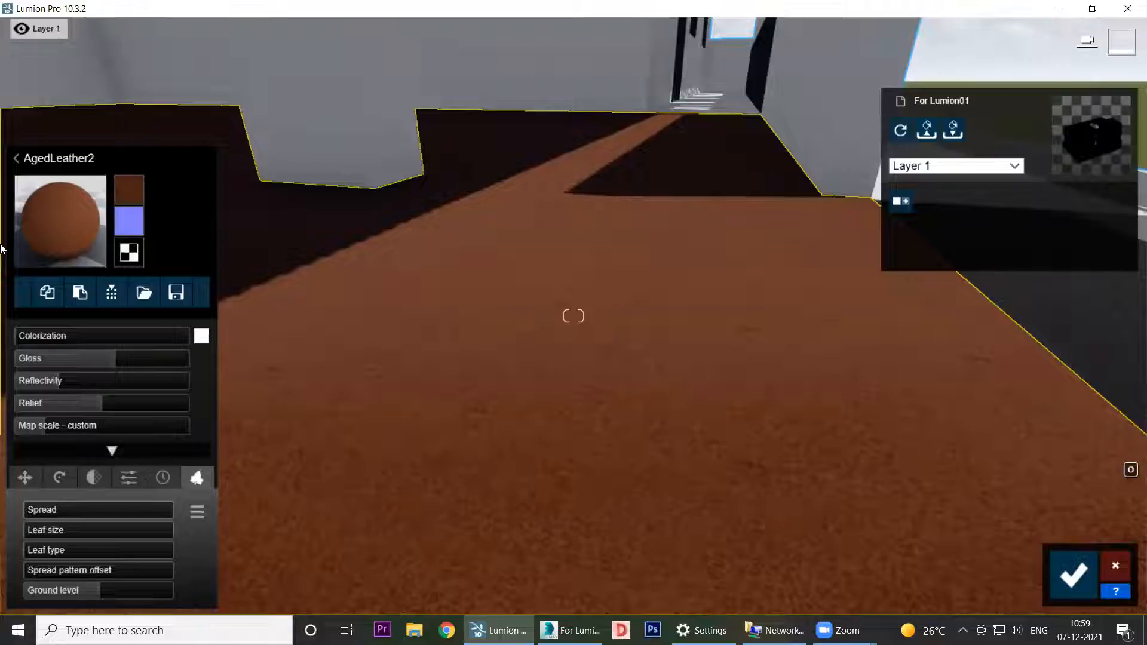
# Step: Apply the rainbow-striped material from the Fur category to the porch floor and inspect it up close
pyautogui.click(18, 160)
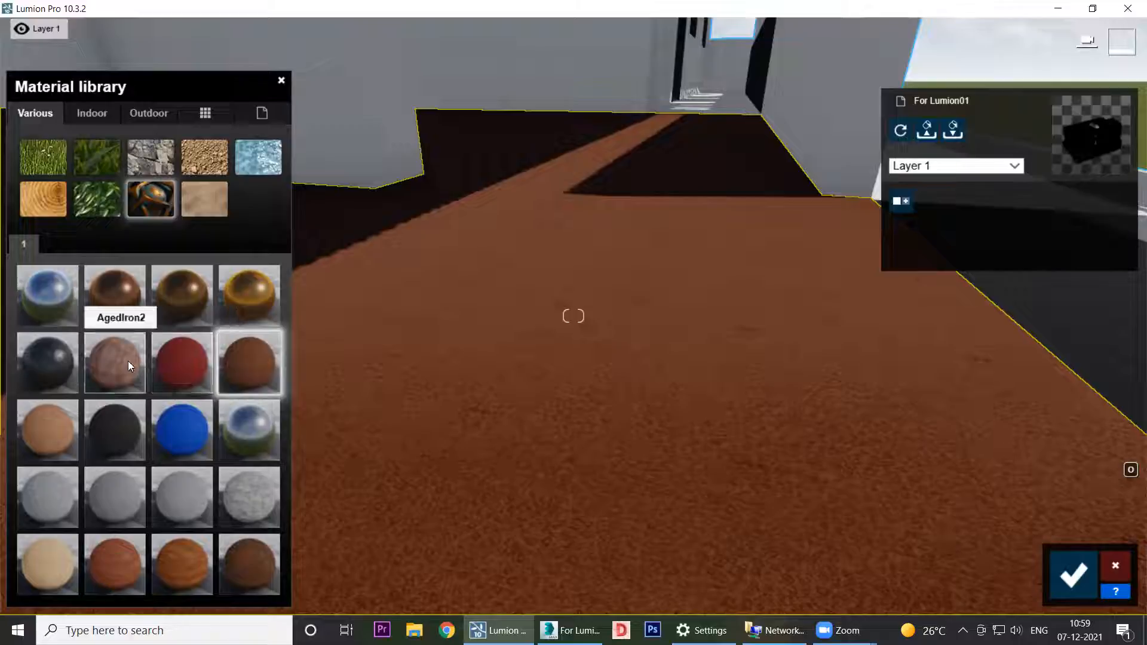
pyautogui.click(205, 190)
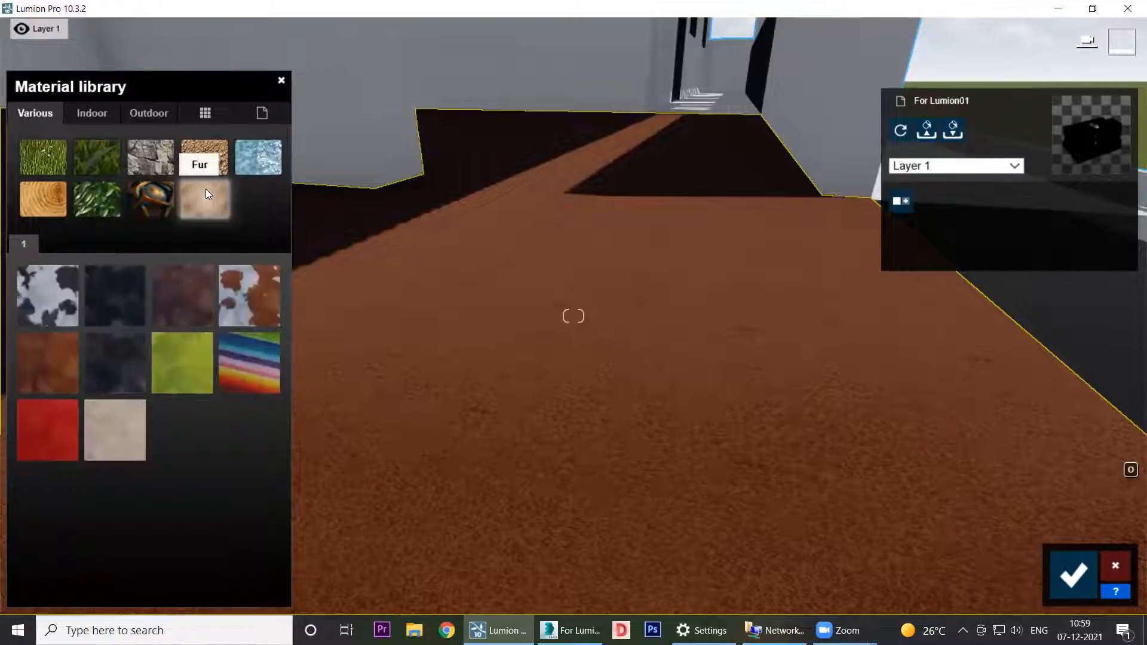
pyautogui.click(247, 366)
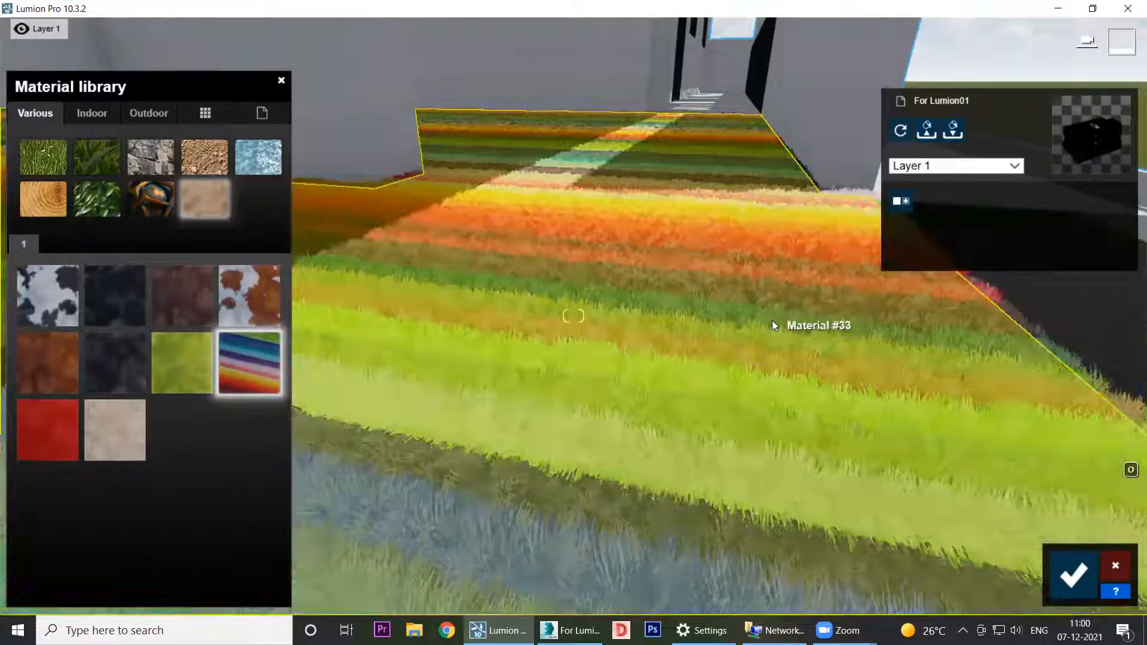
pyautogui.moveTo(774, 322); pyautogui.dragTo(959, 240, button='right')
pyautogui.moveTo(650, 331); pyautogui.dragTo(454, 317, button='right')
pyautogui.scroll(5, 782, 399)
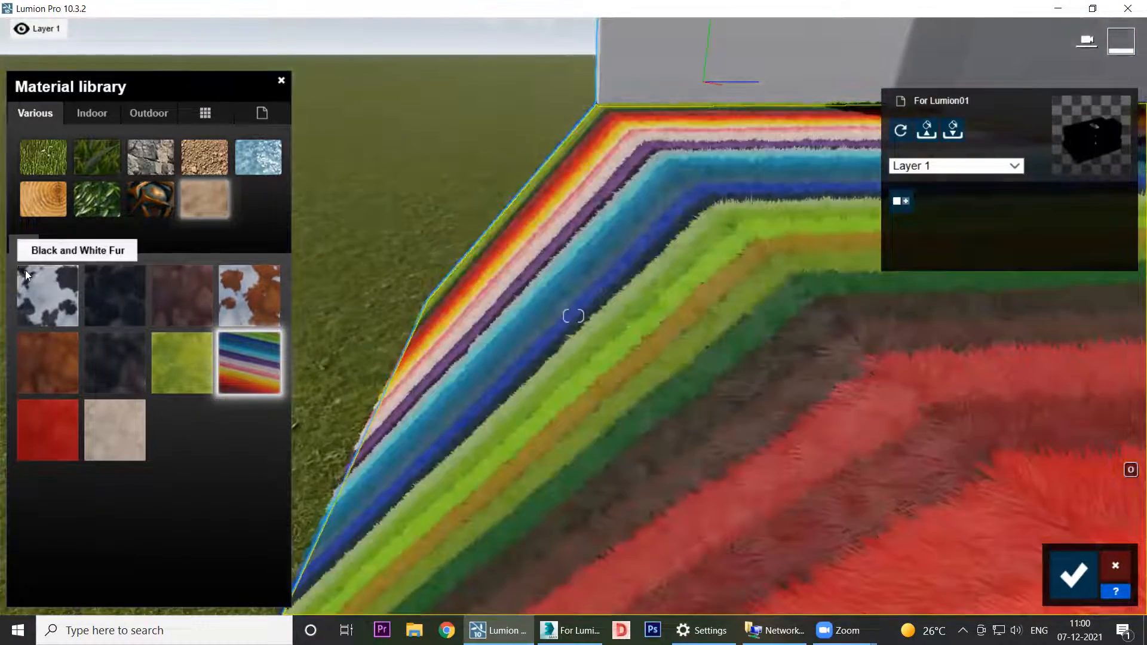
# Step: Try other Fur materials on the porch floor, including Black and White Fur, Brown and Grey Fur, Dark Grey Fur, green, red and Warm White Fur
pyautogui.click(33, 292)
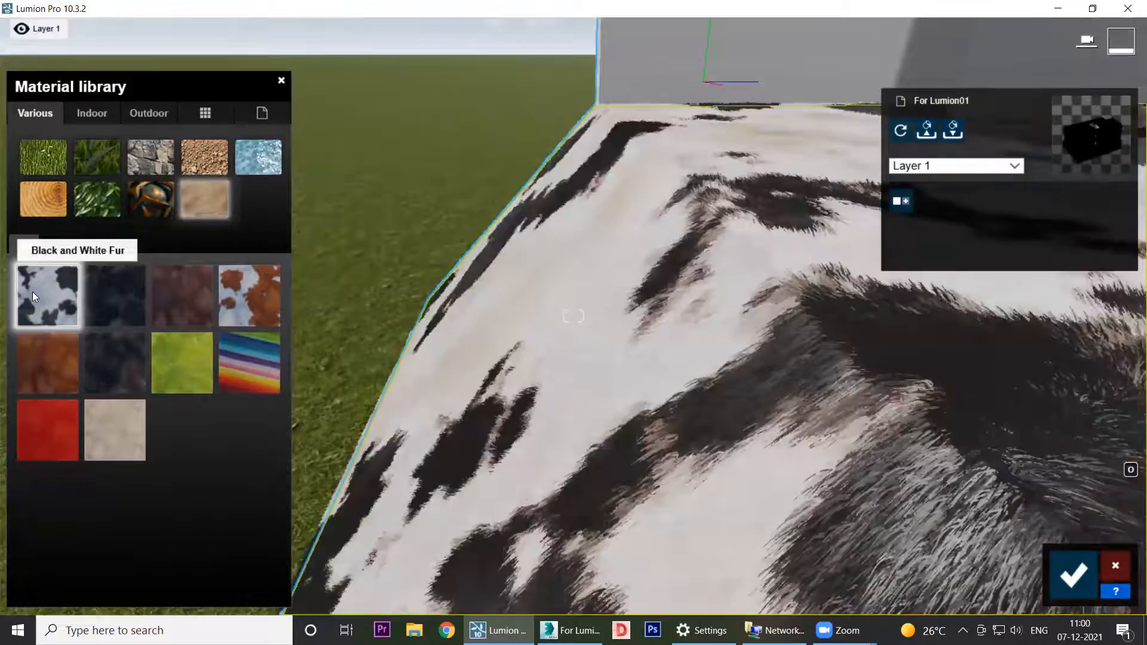
pyautogui.click(124, 294)
pyautogui.click(191, 305)
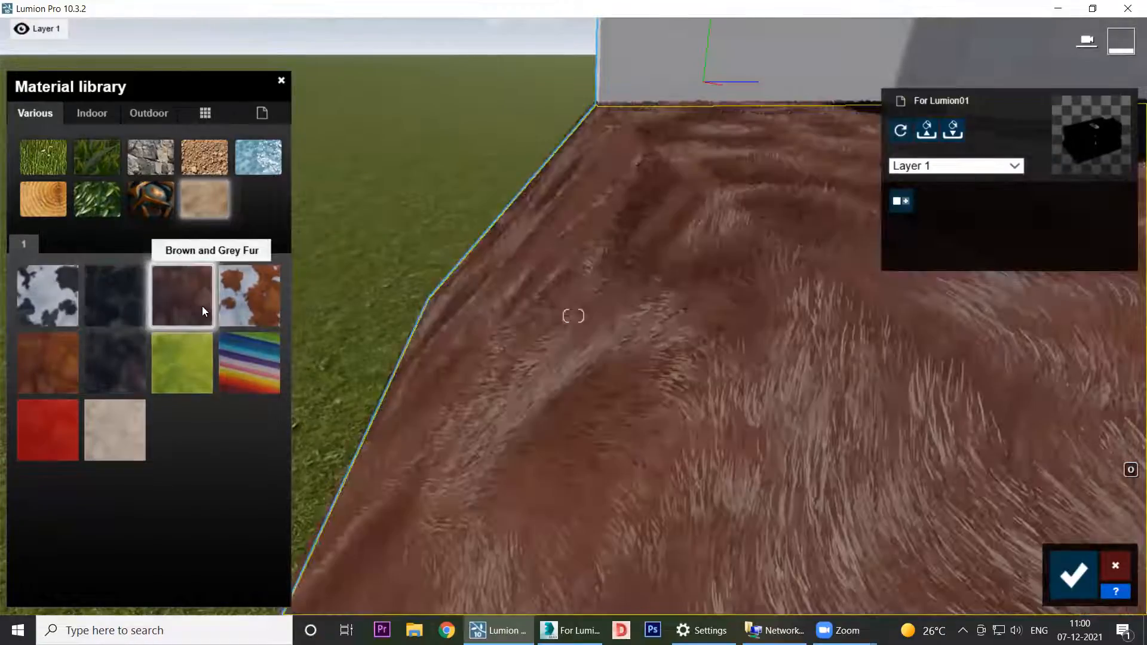
pyautogui.click(238, 304)
pyautogui.click(221, 386)
pyautogui.click(173, 372)
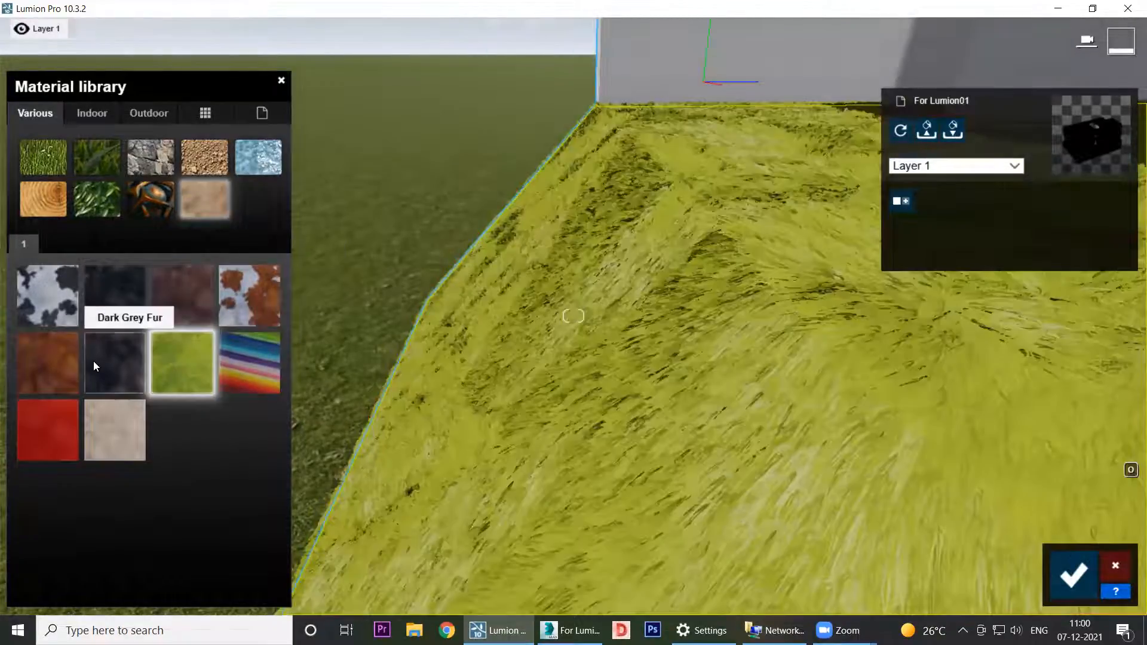
pyautogui.click(93, 361)
pyautogui.click(54, 427)
pyautogui.click(102, 449)
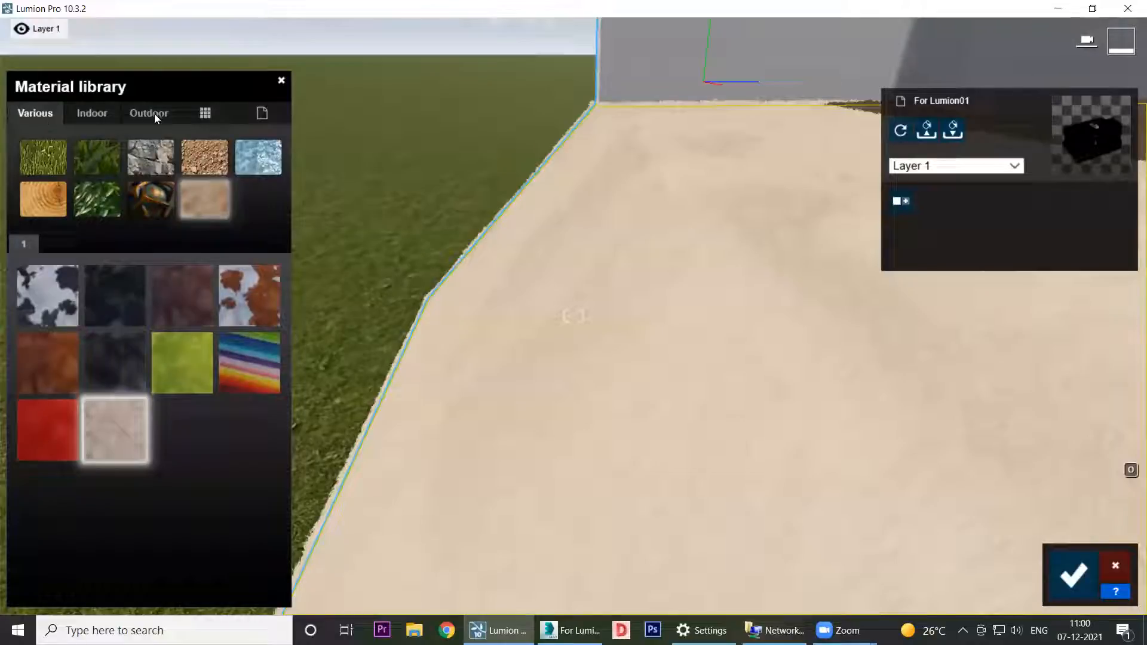
# Step: Apply the plain Color material to the porch floor and return to the material library
pyautogui.click(266, 112)
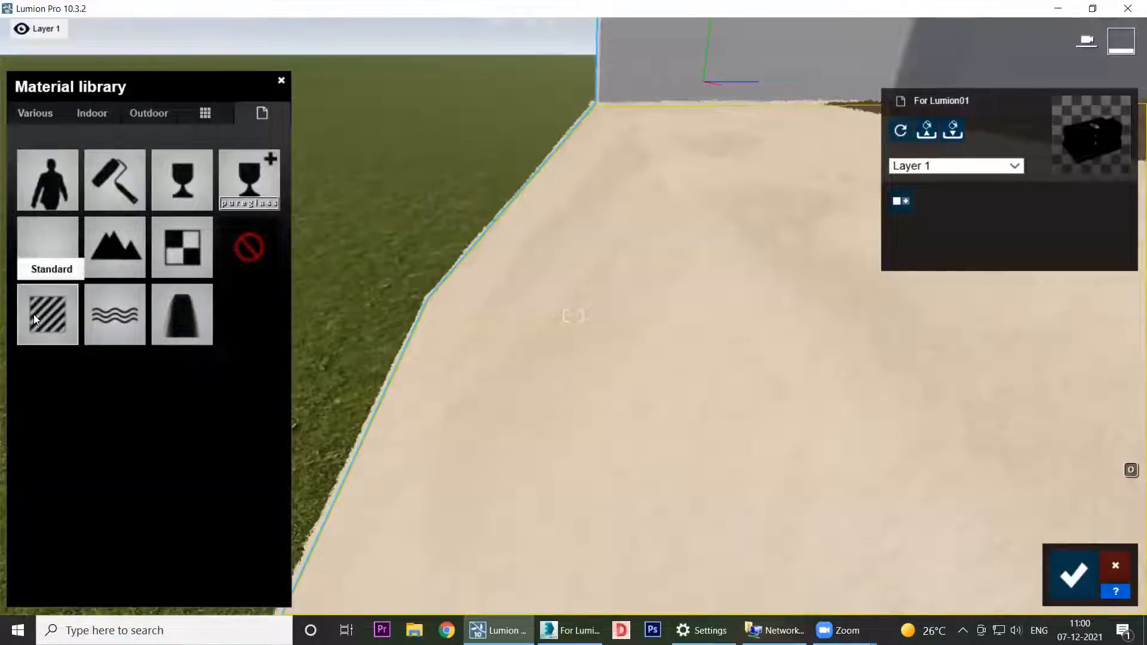
pyautogui.click(40, 114)
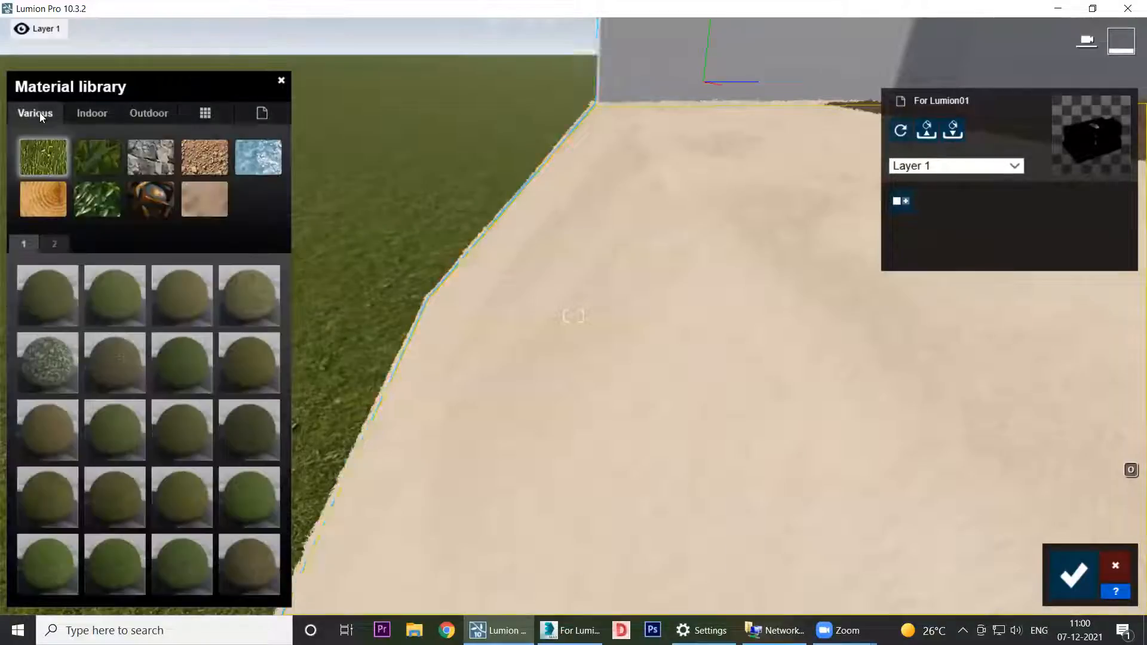
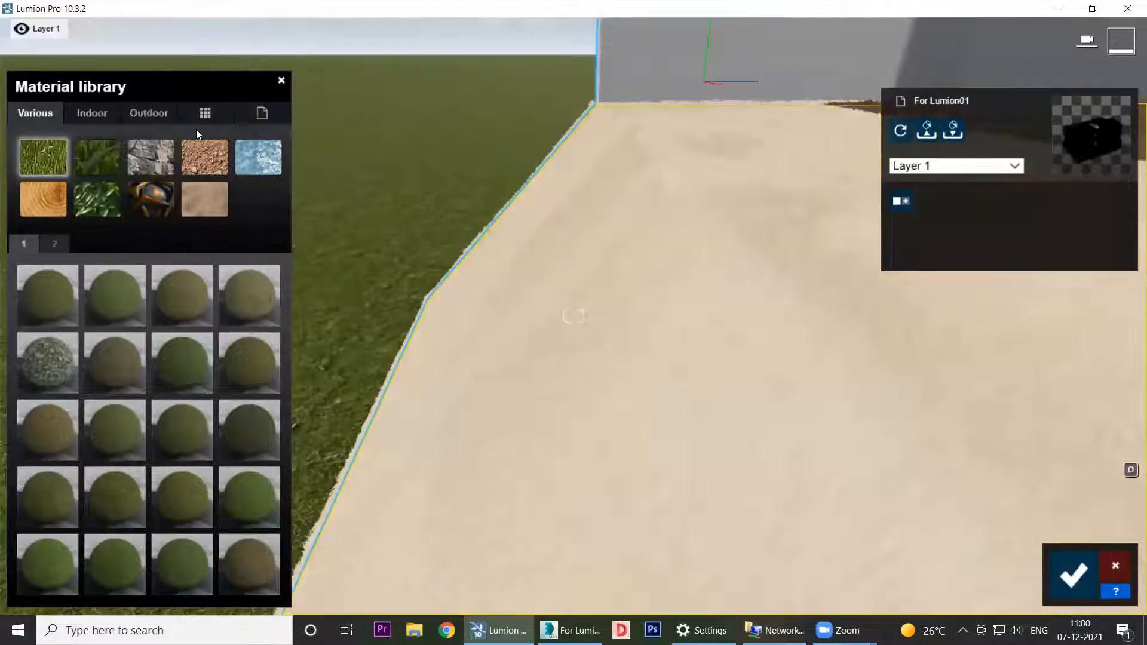
pyautogui.click(140, 112)
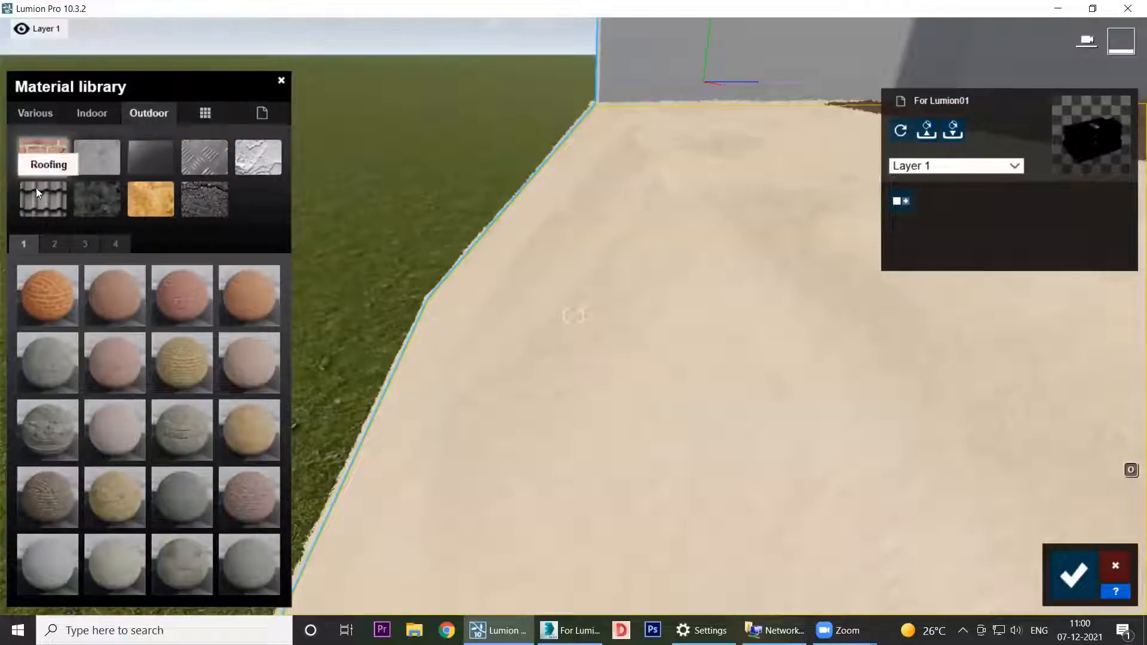
pyautogui.click(621, 355)
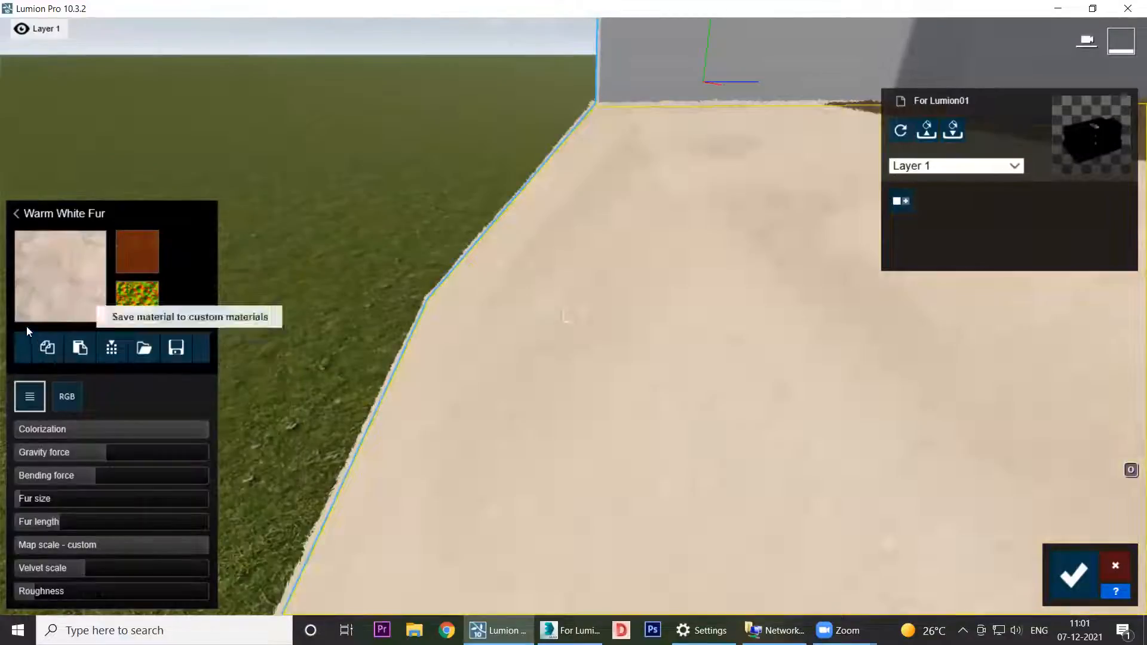
pyautogui.click(16, 213)
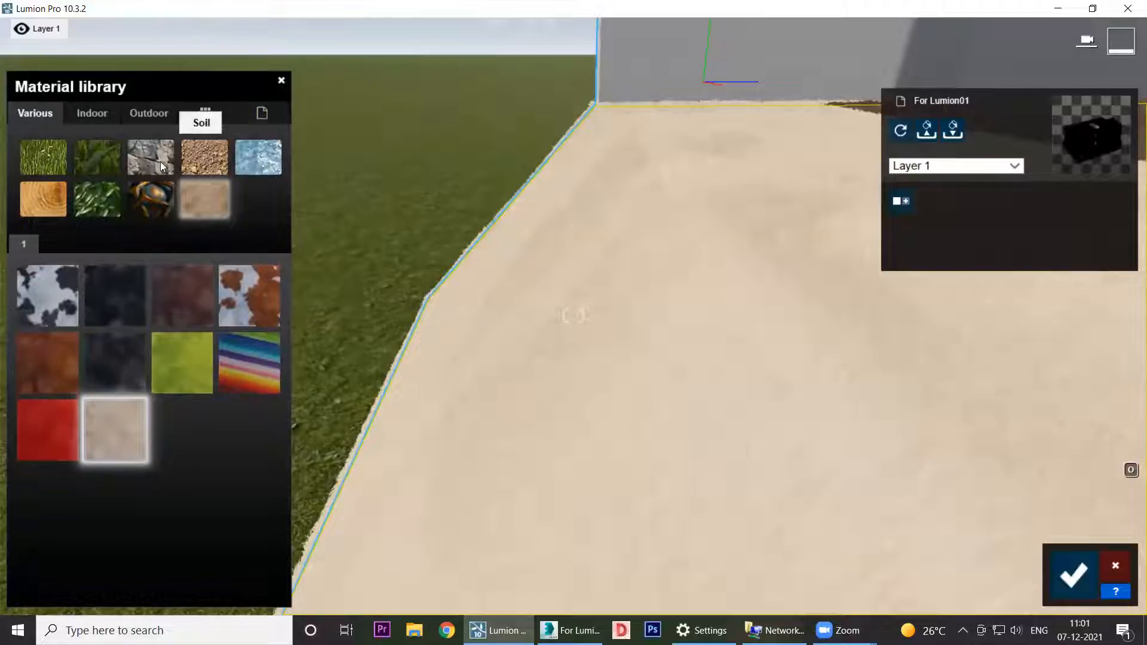
pyautogui.click(266, 112)
pyautogui.click(121, 178)
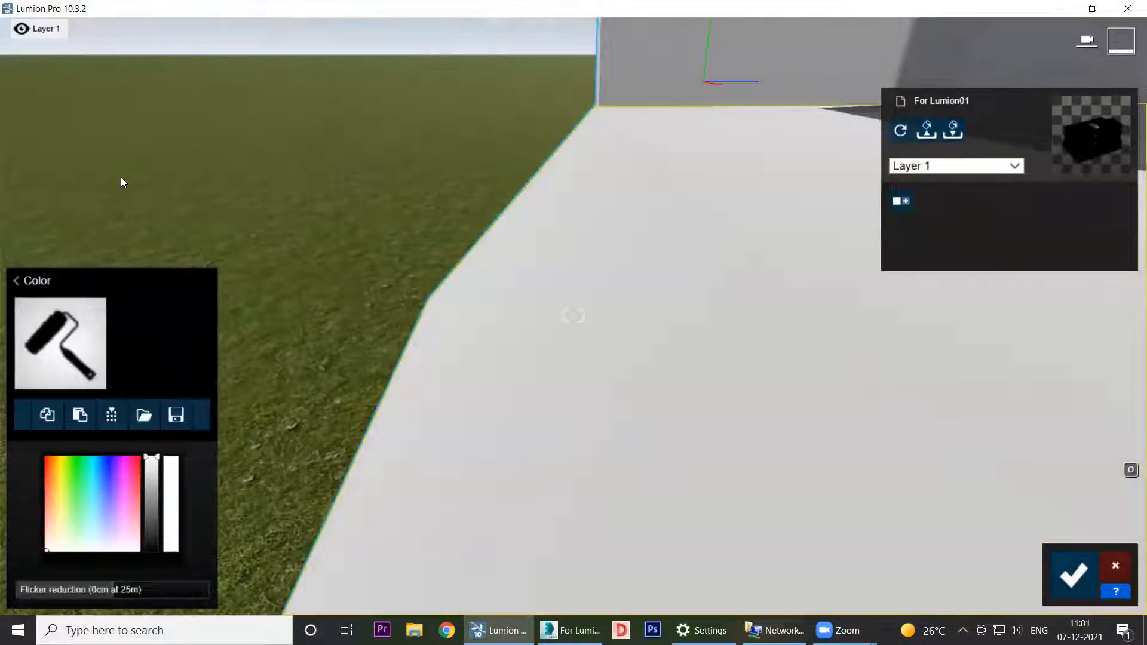
pyautogui.click(17, 281)
# Step: Select the grey tiled wall beside the upper terrace pergola and bring up the Outdoor brick materials for it
pyautogui.click(155, 113)
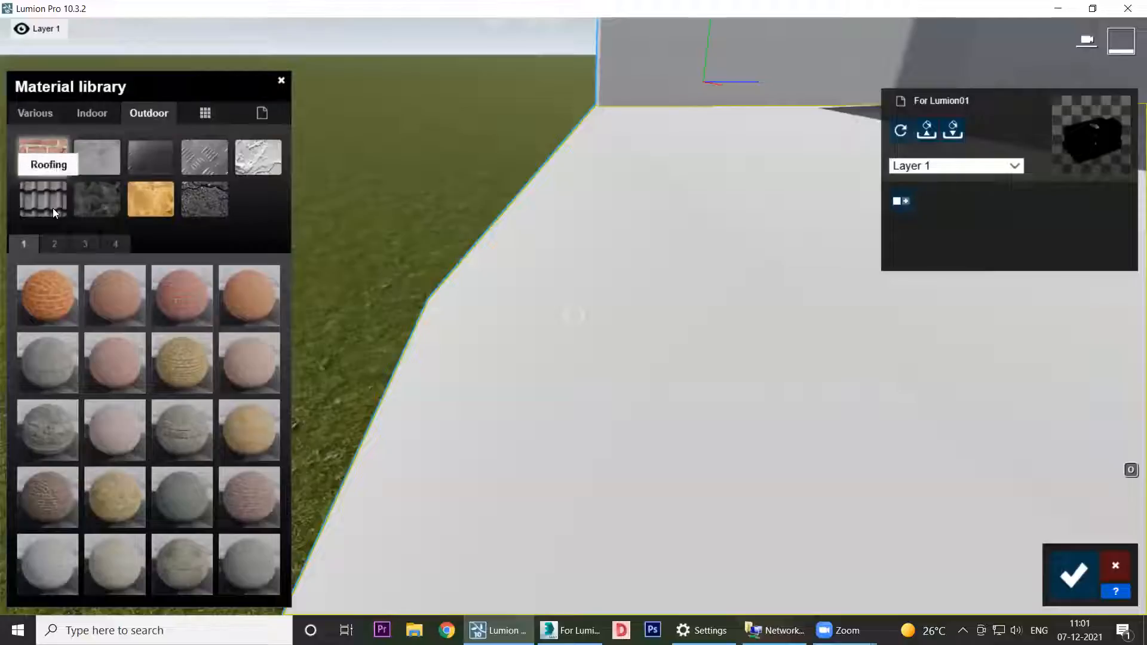
pyautogui.moveTo(705, 347); pyautogui.dragTo(733, 298, button='right')
pyautogui.press('s')
pyautogui.press('s')
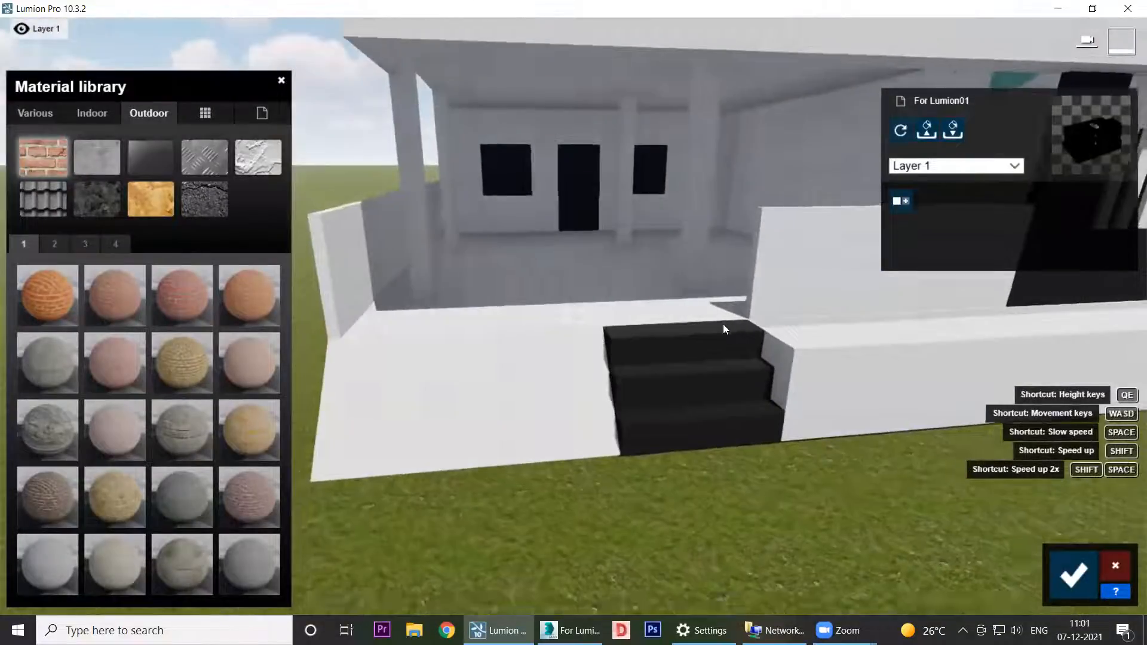
pyautogui.hotkey('shift', 's')
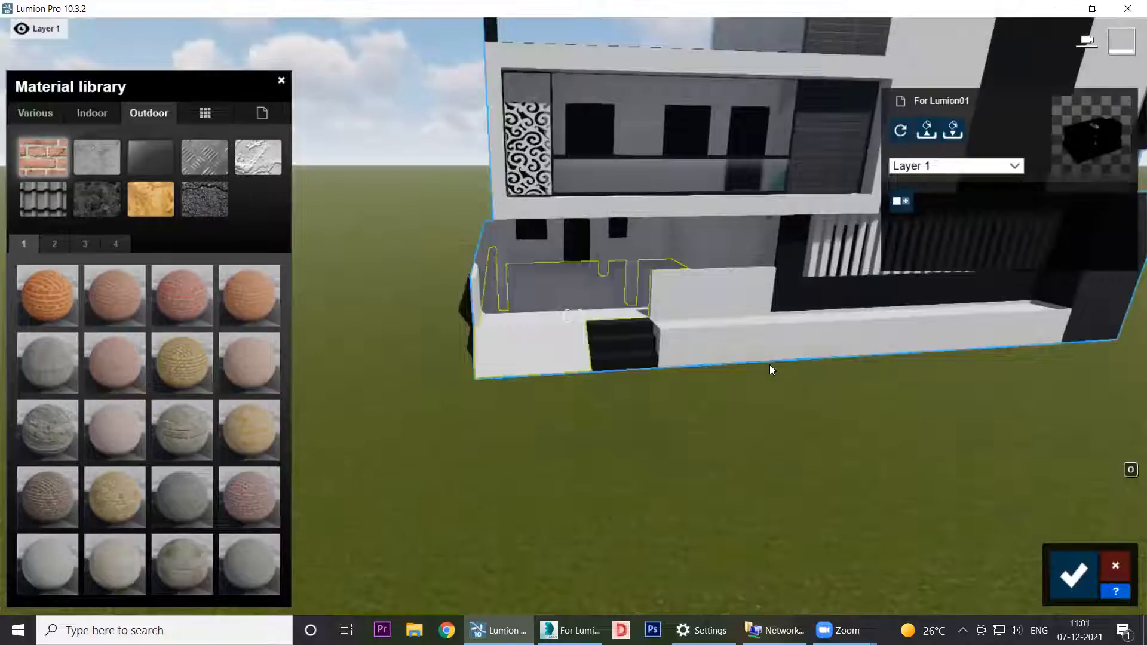
pyautogui.press('d')
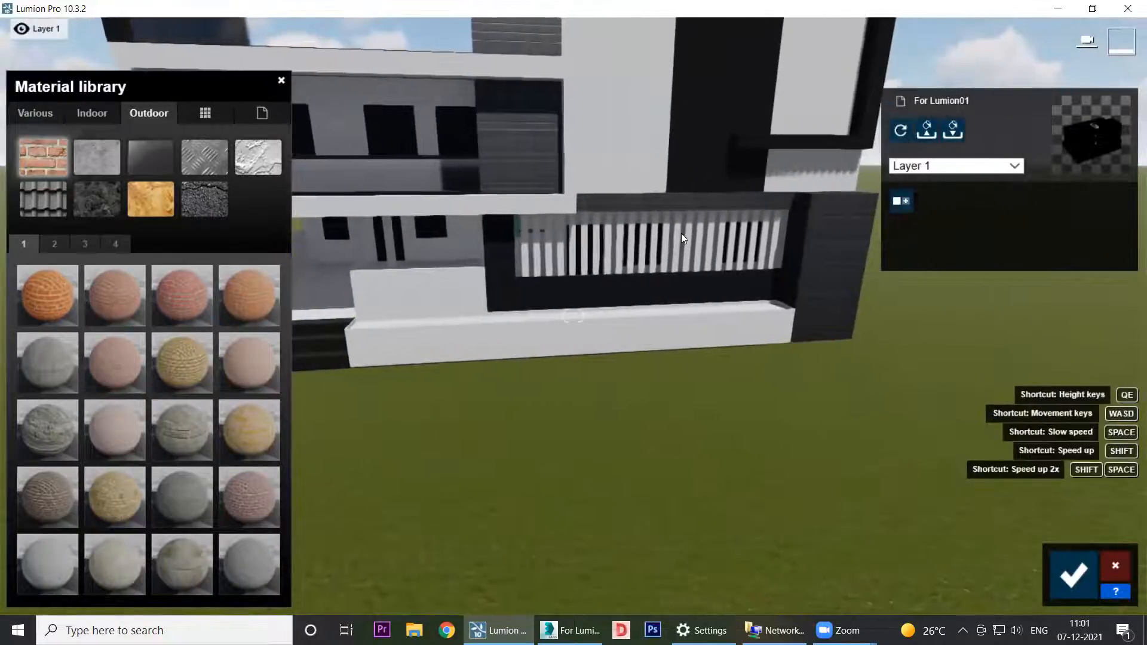
pyautogui.press('q')
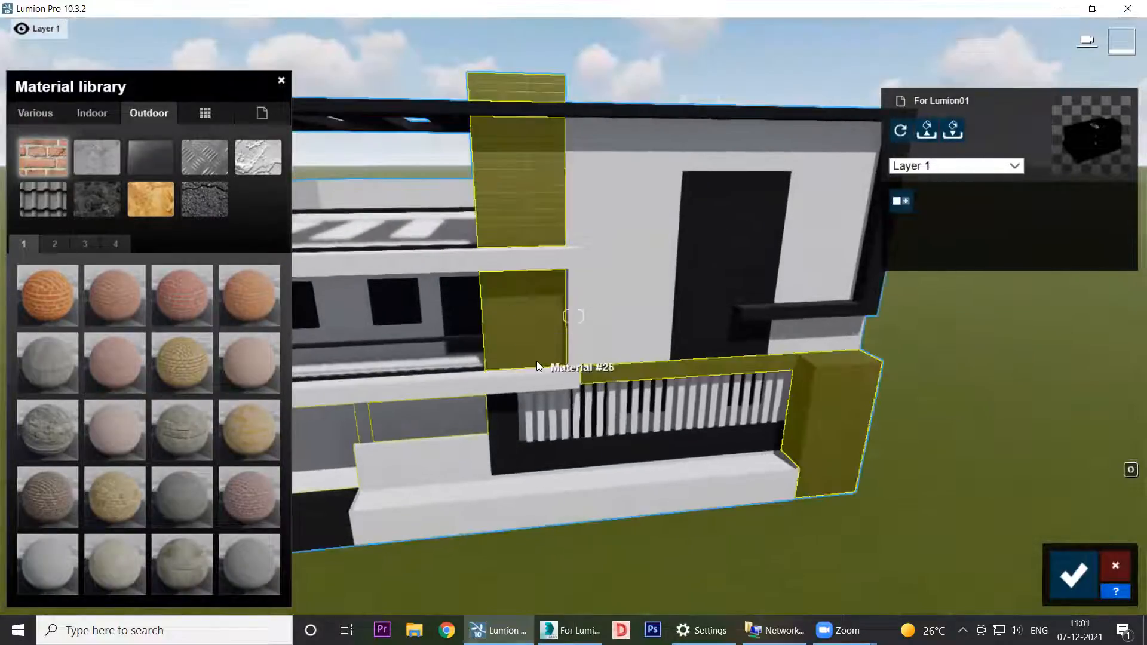
pyautogui.press('w')
pyautogui.moveTo(536, 361); pyautogui.dragTo(472, 254, button='right')
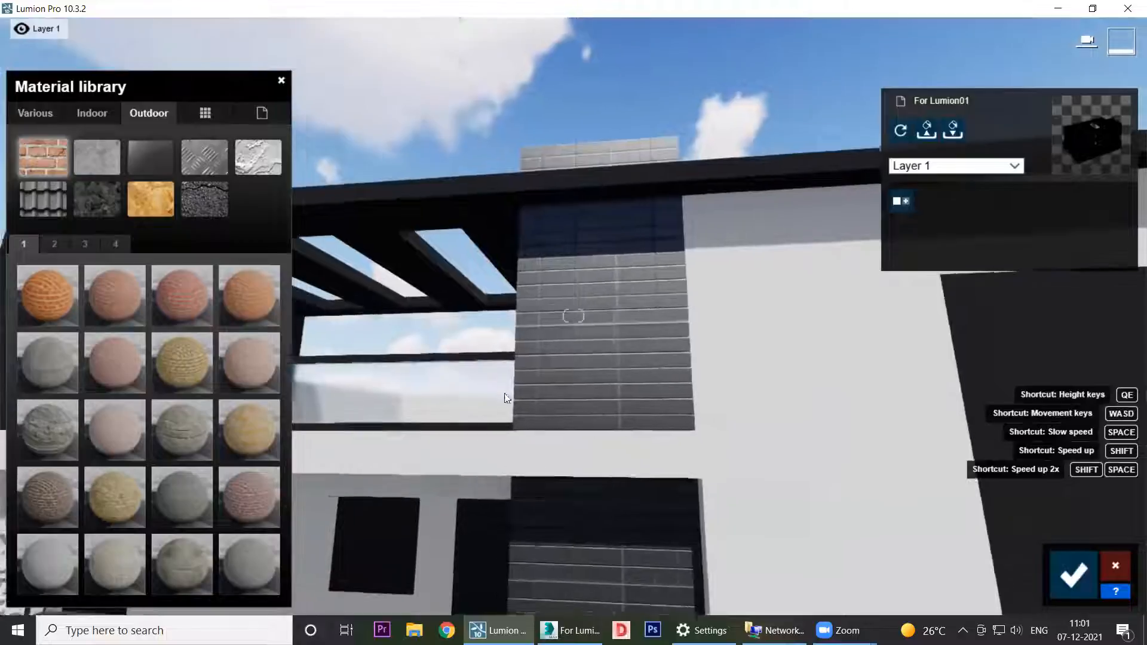
pyautogui.press('w')
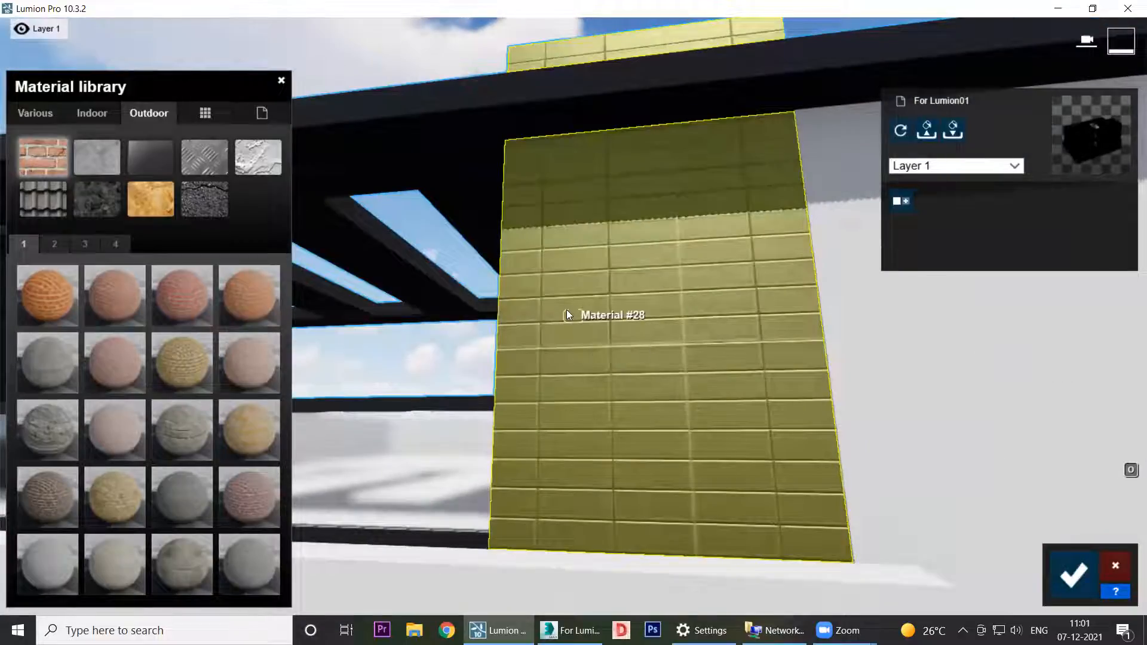
pyautogui.click(568, 335)
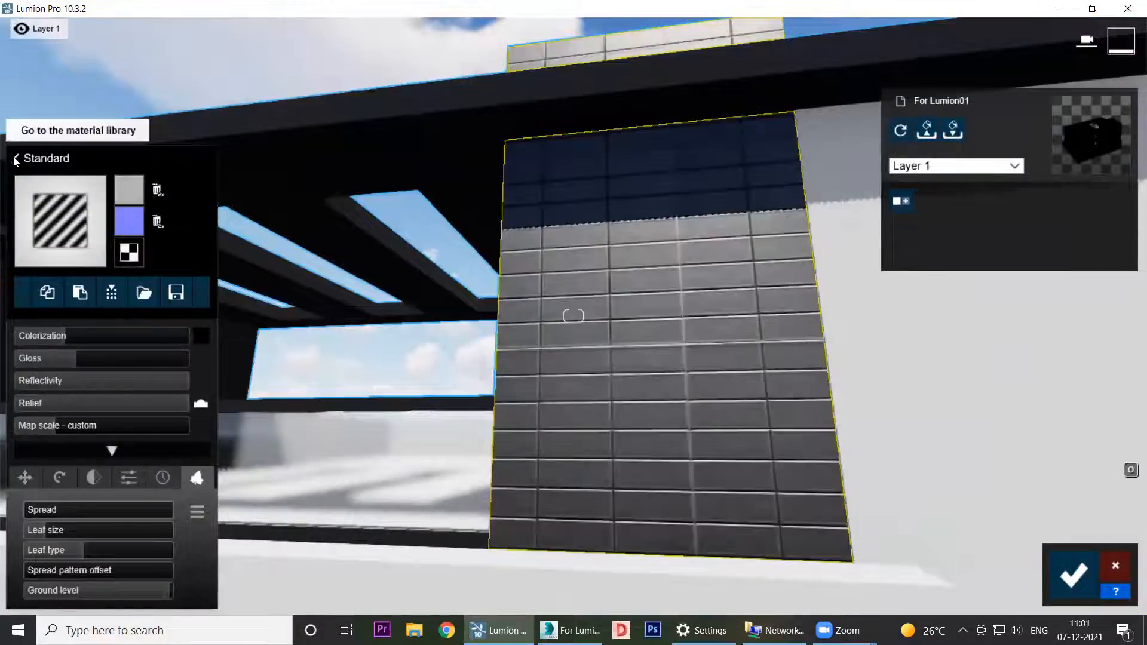
pyautogui.click(33, 179)
pyautogui.click(133, 112)
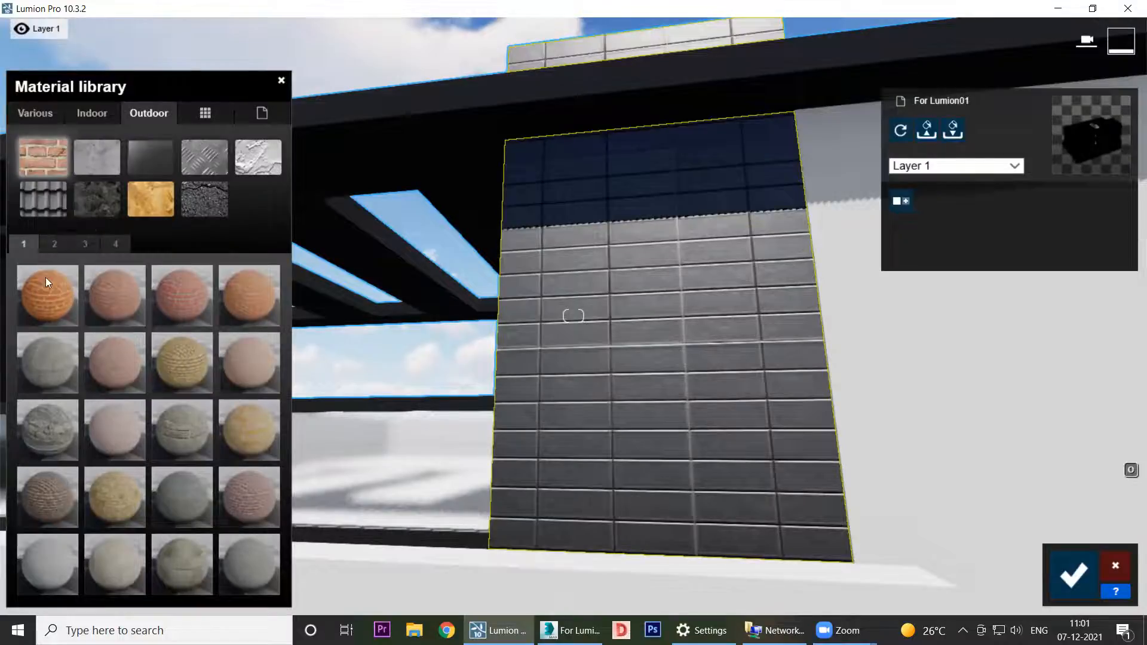
# Step: Try several first-page brick materials and Polii Bricks NewSavannaGrey 002 2K on the tiled terrace wall
pyautogui.click(48, 295)
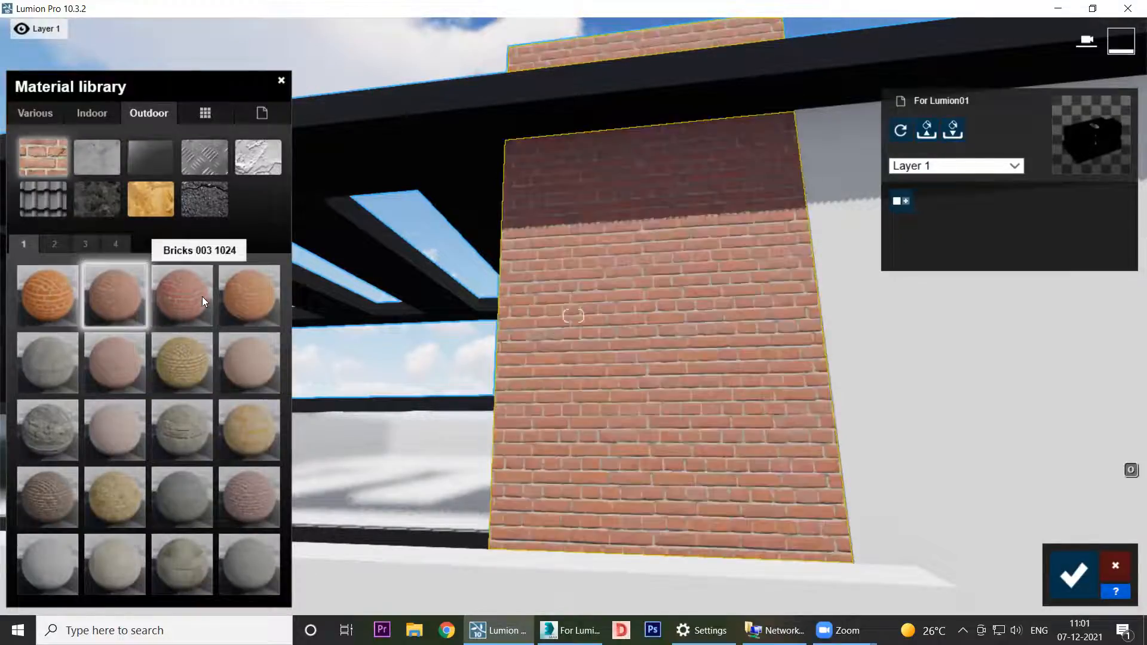
pyautogui.click(248, 294)
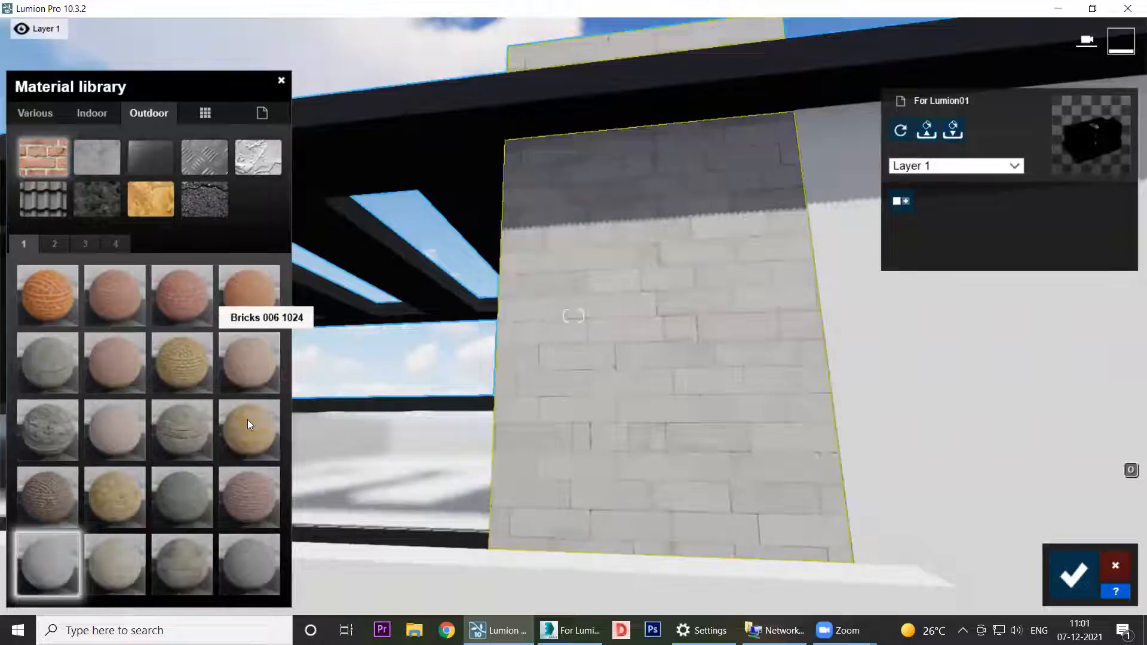
pyautogui.click(56, 243)
pyautogui.click(85, 243)
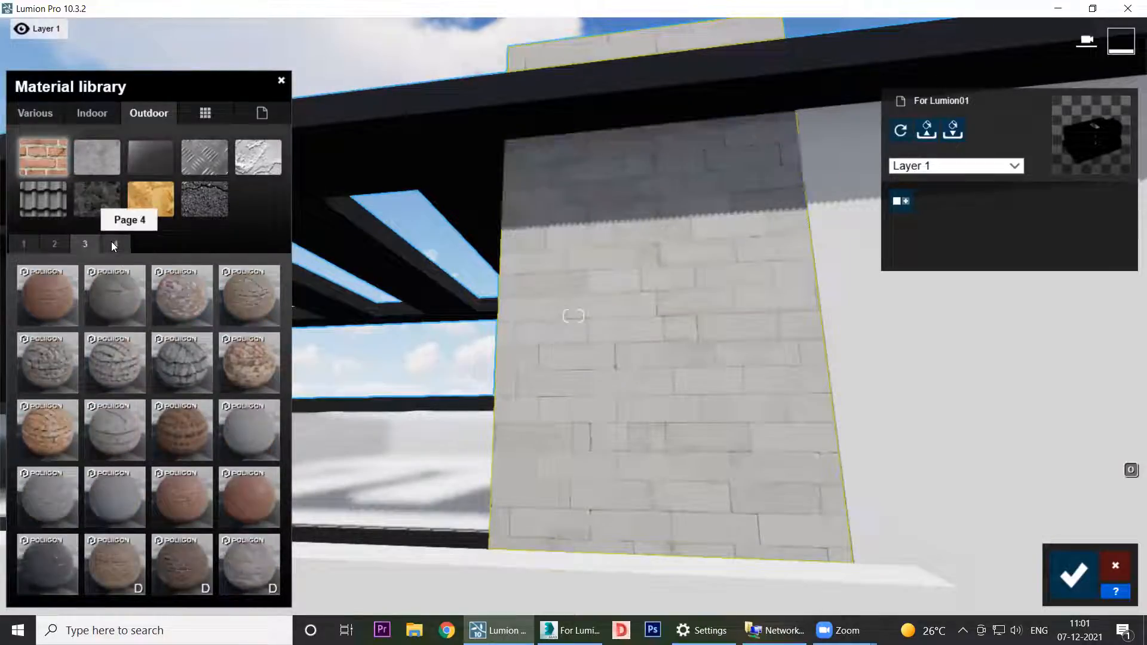
pyautogui.click(112, 242)
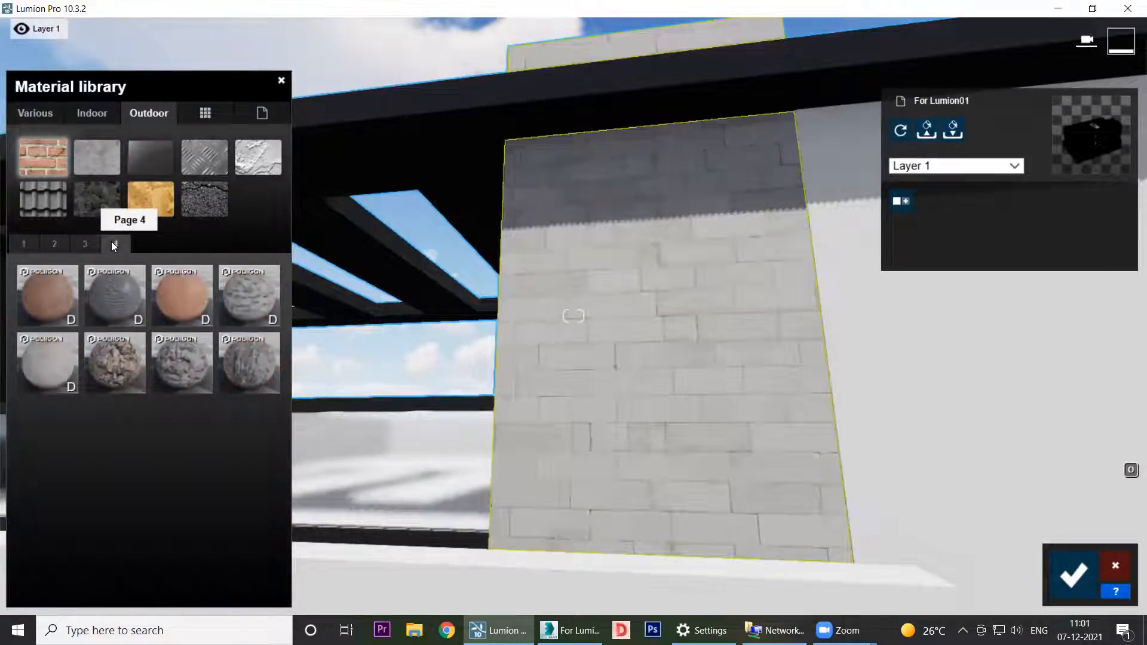
pyautogui.click(110, 301)
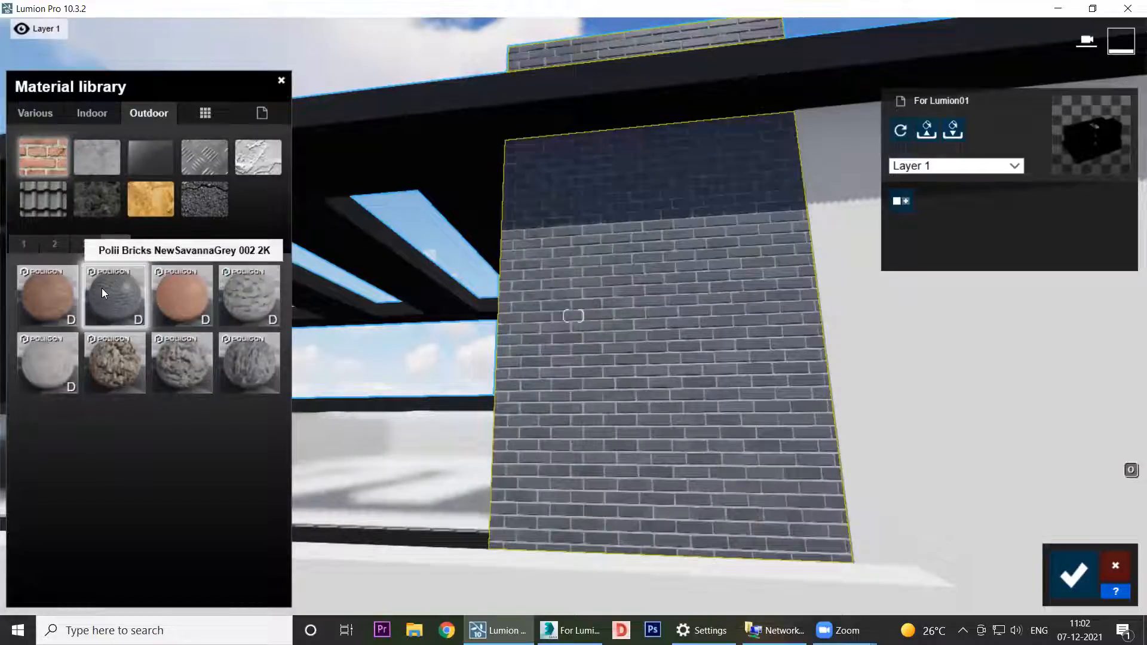
pyautogui.click(53, 243)
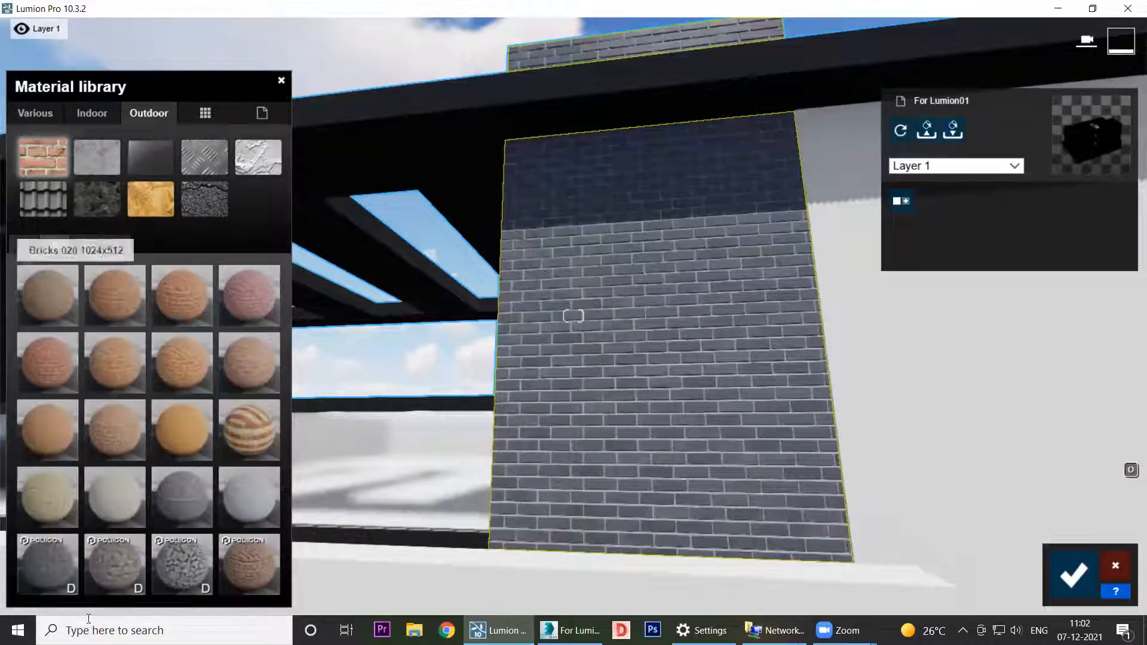
pyautogui.click(56, 565)
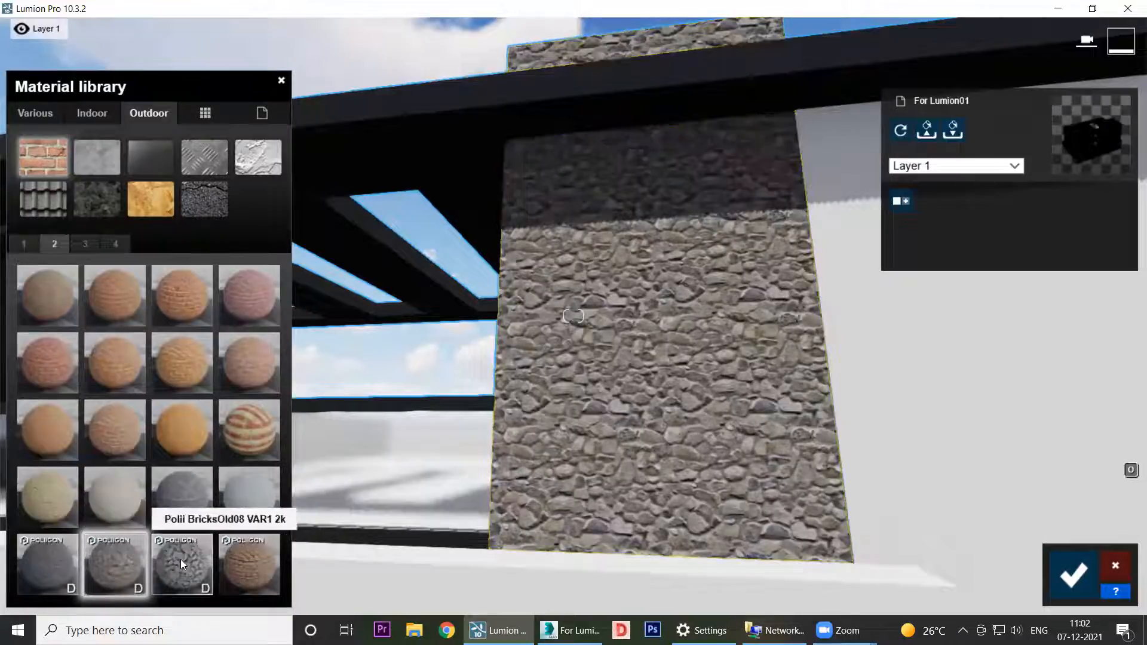
pyautogui.click(181, 560)
pyautogui.click(174, 483)
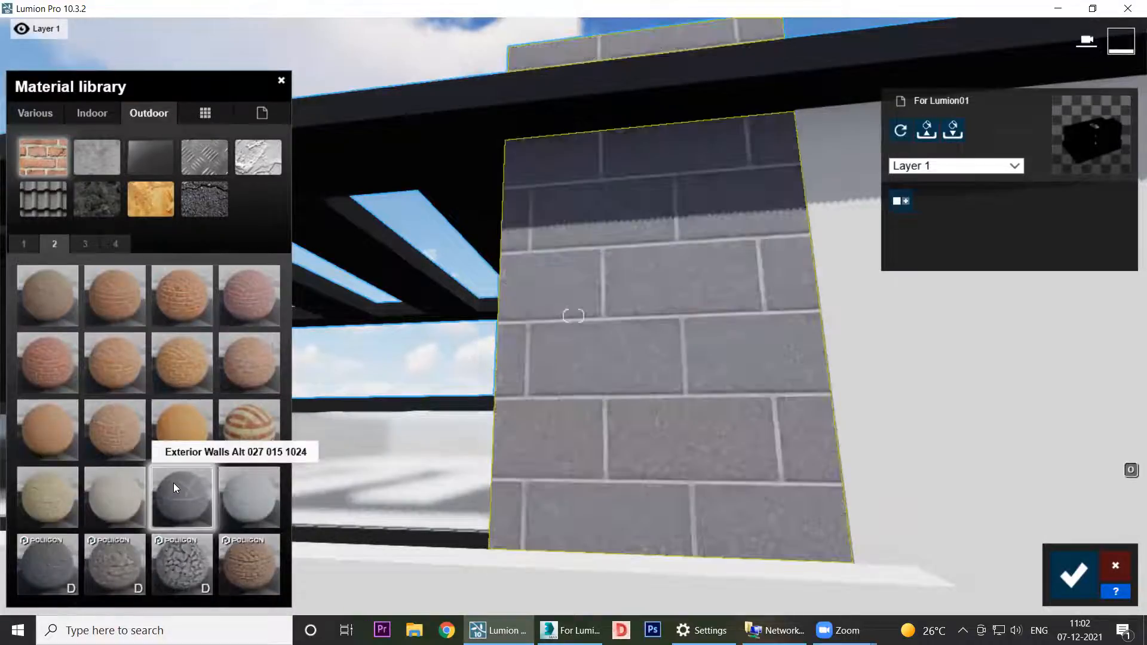
# Step: Try third-page brick materials on the terrace wall, including Polii Bricks 09 3k and Polii Bricks 17 2k, ending with Polii Bricks 26 01 3k
pyautogui.click(87, 241)
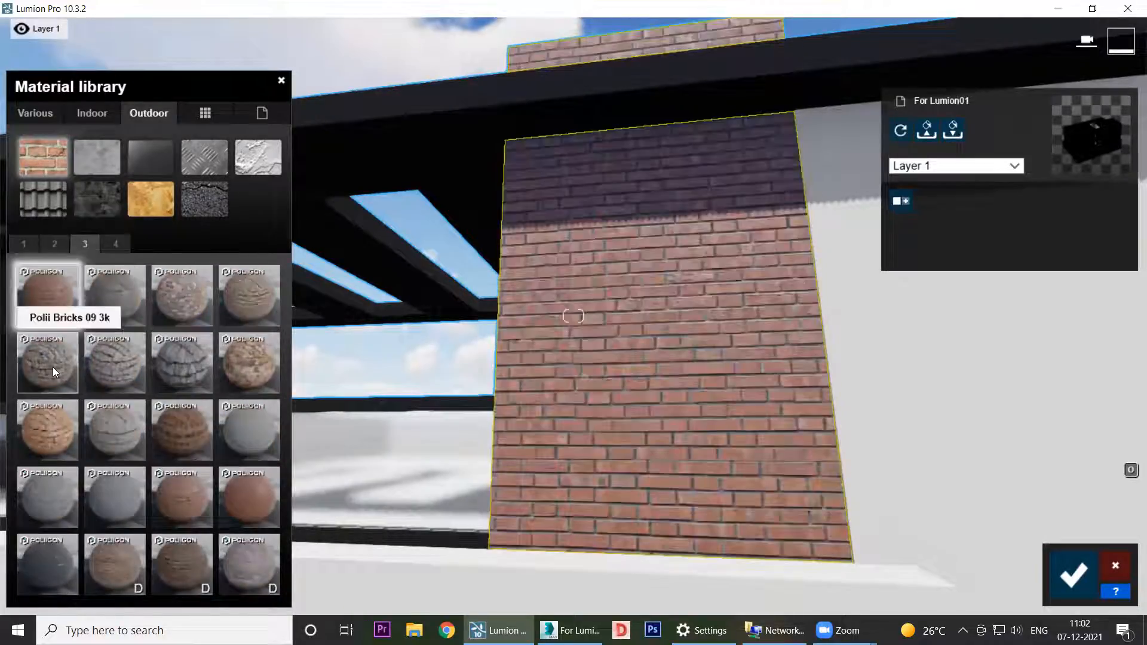
pyautogui.click(53, 367)
pyautogui.click(51, 445)
pyautogui.click(51, 503)
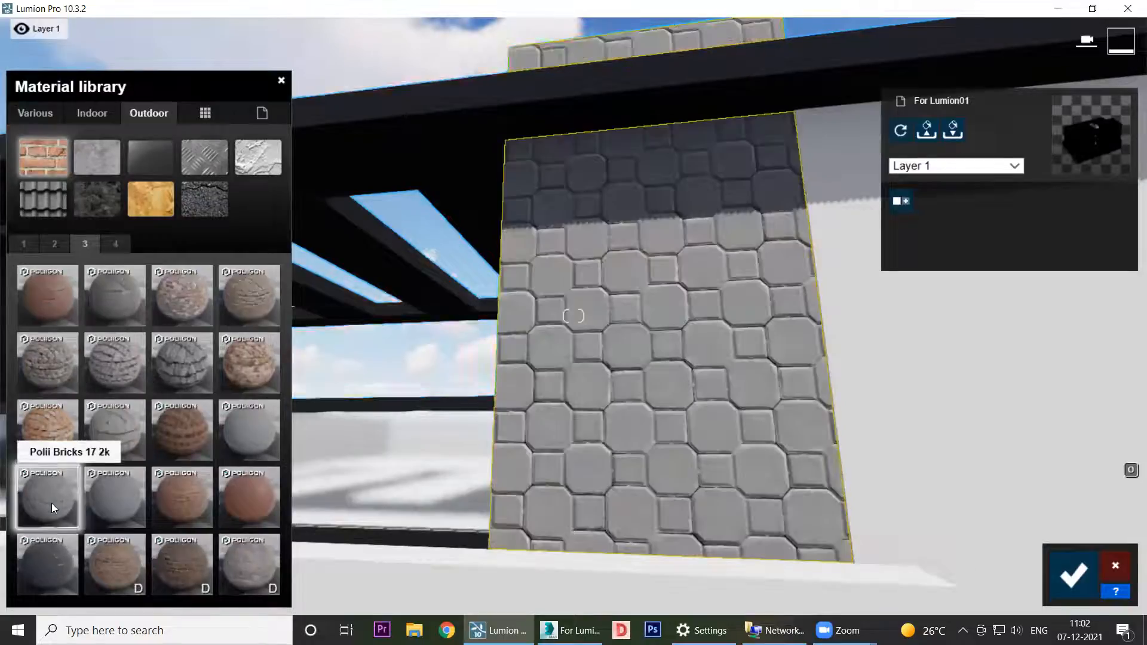
pyautogui.click(37, 575)
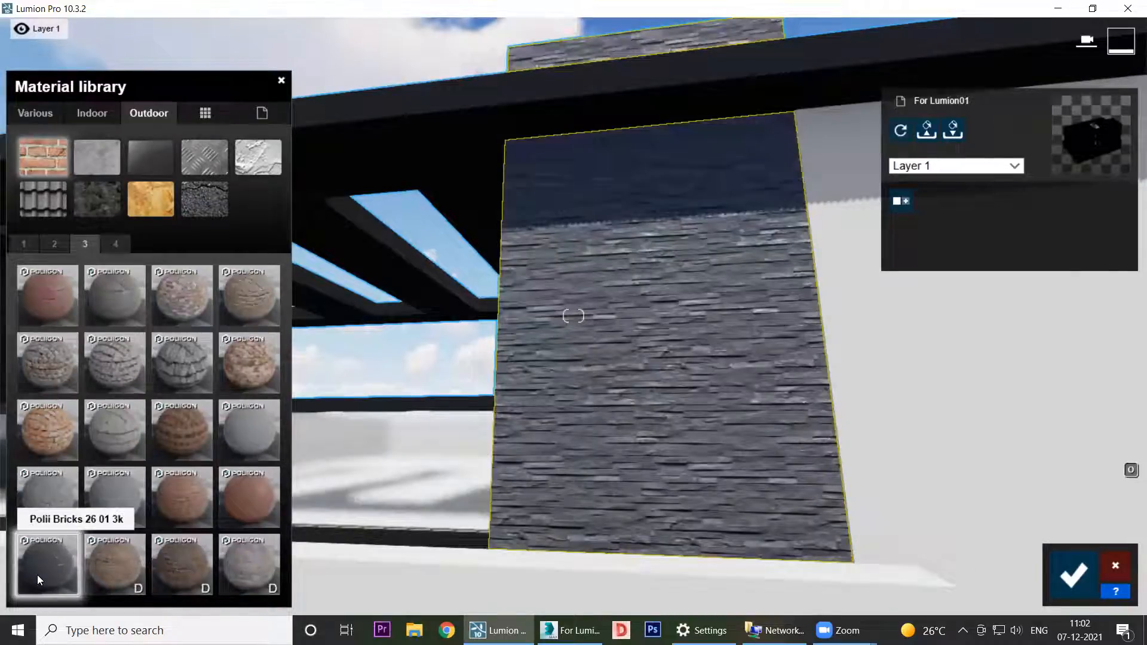
# Step: Tint the terrace wall's Polii Bricks 26 01 3k material partially black with colorization and raise its gloss
pyautogui.scroll(2, 644, 387)
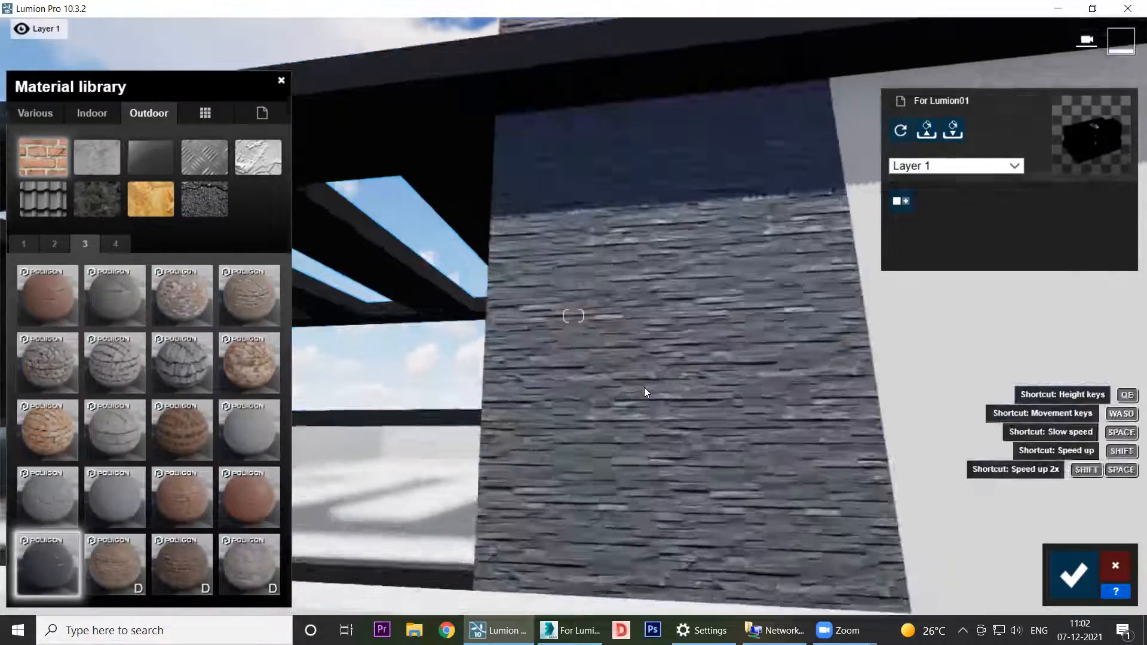
pyautogui.scroll(3, 645, 388)
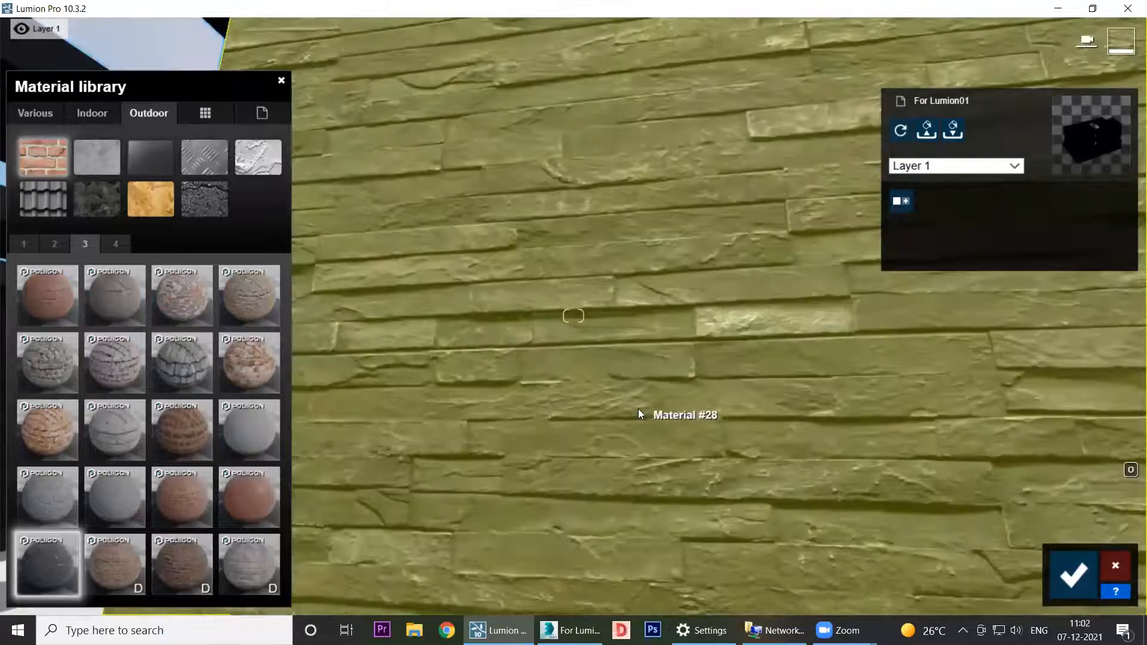
pyautogui.scroll(2, 638, 409)
pyautogui.scroll(-3, 614, 409)
pyautogui.moveTo(615, 416); pyautogui.dragTo(564, 336, button='right')
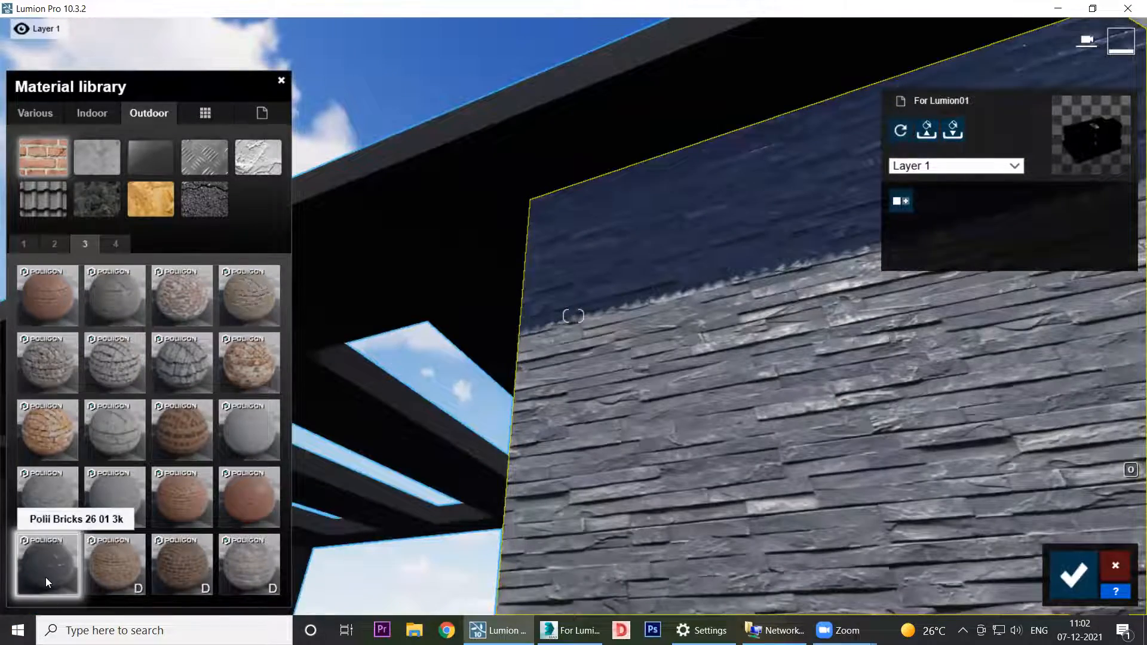
pyautogui.click(45, 578)
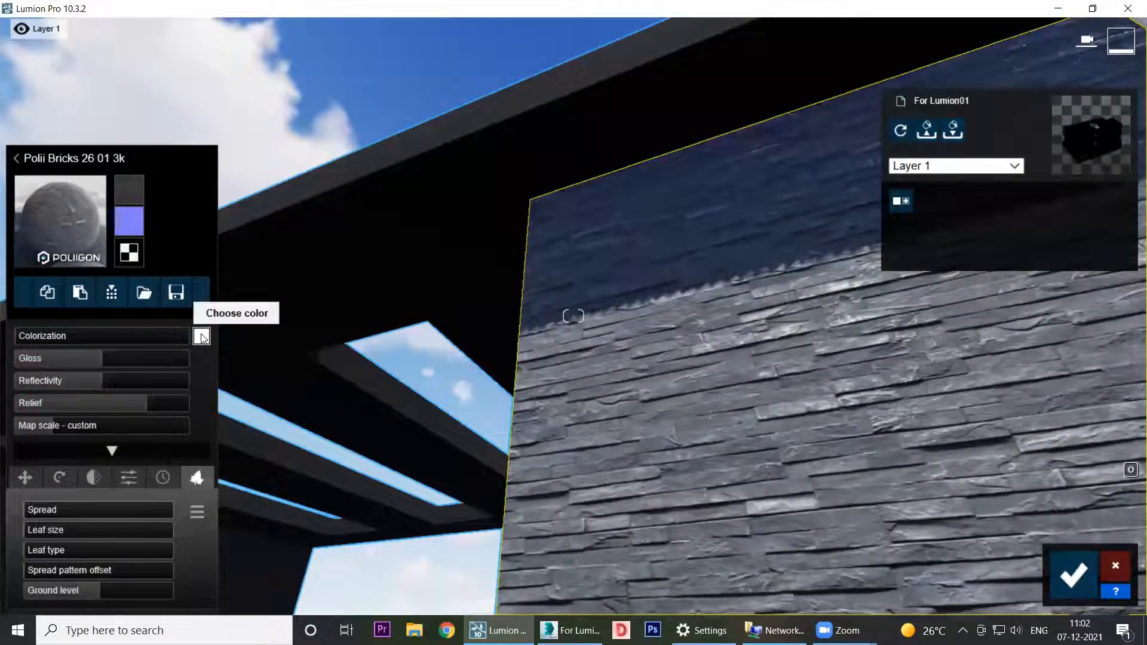
pyautogui.click(201, 338)
pyautogui.moveTo(333, 333); pyautogui.dragTo(326, 440)
pyautogui.moveTo(17, 337); pyautogui.dragTo(91, 380)
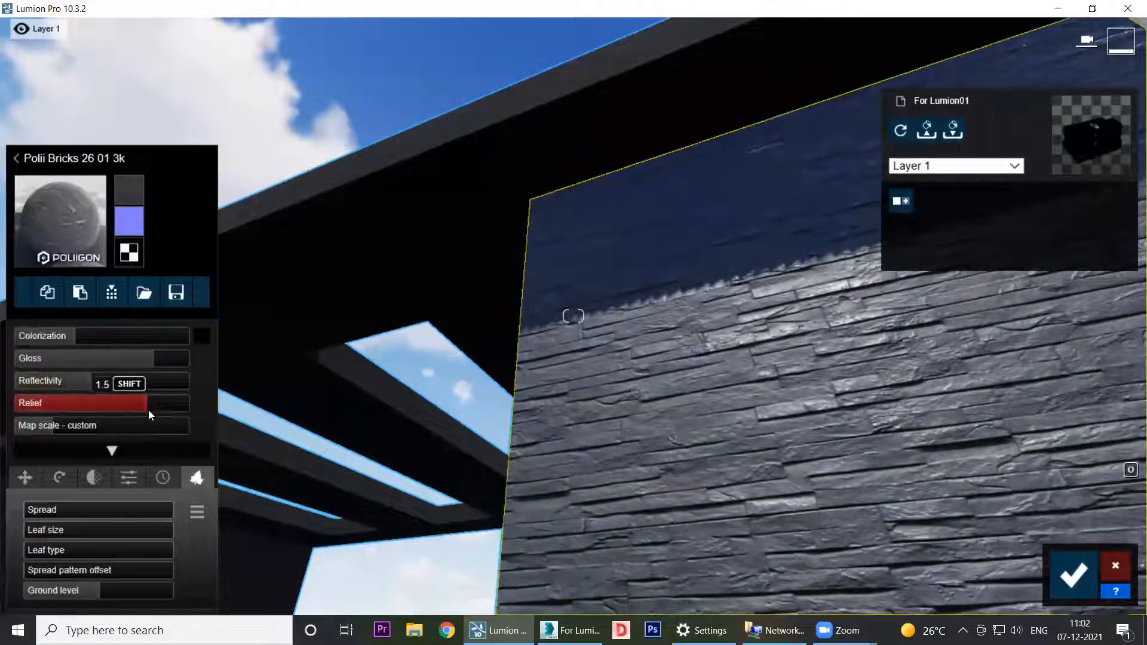
# Step: Set the wall brick's relief to 1.8 and its map scale to 0.7, then return to the material library
pyautogui.moveTo(143, 410); pyautogui.dragTo(171, 423)
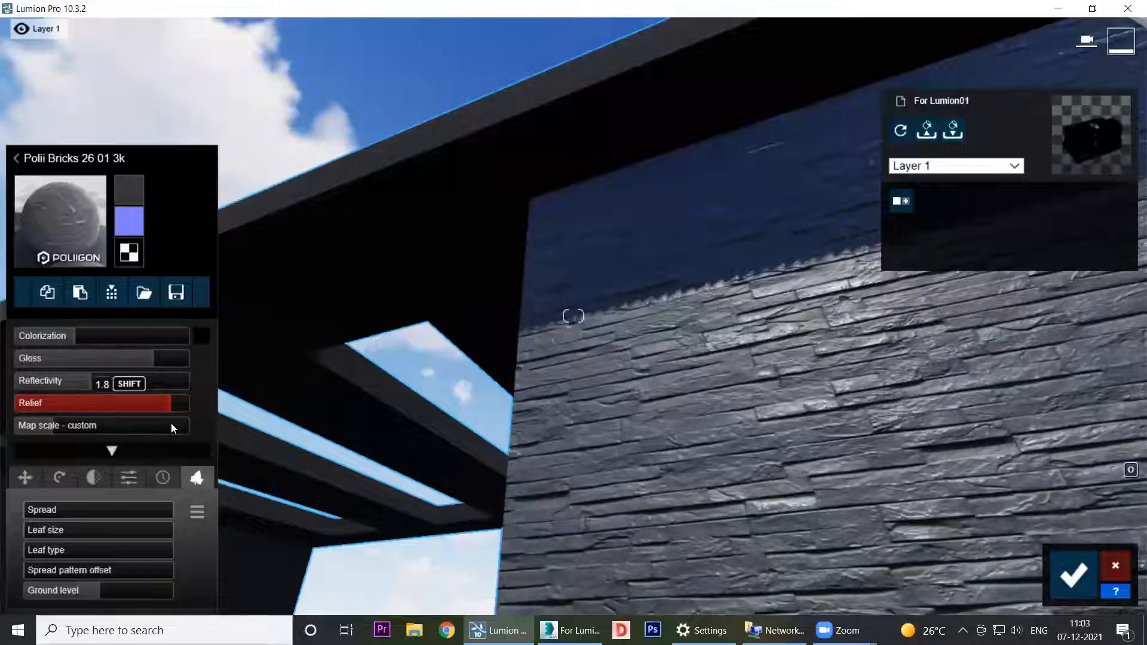
pyautogui.moveTo(52, 428); pyautogui.dragTo(51, 427)
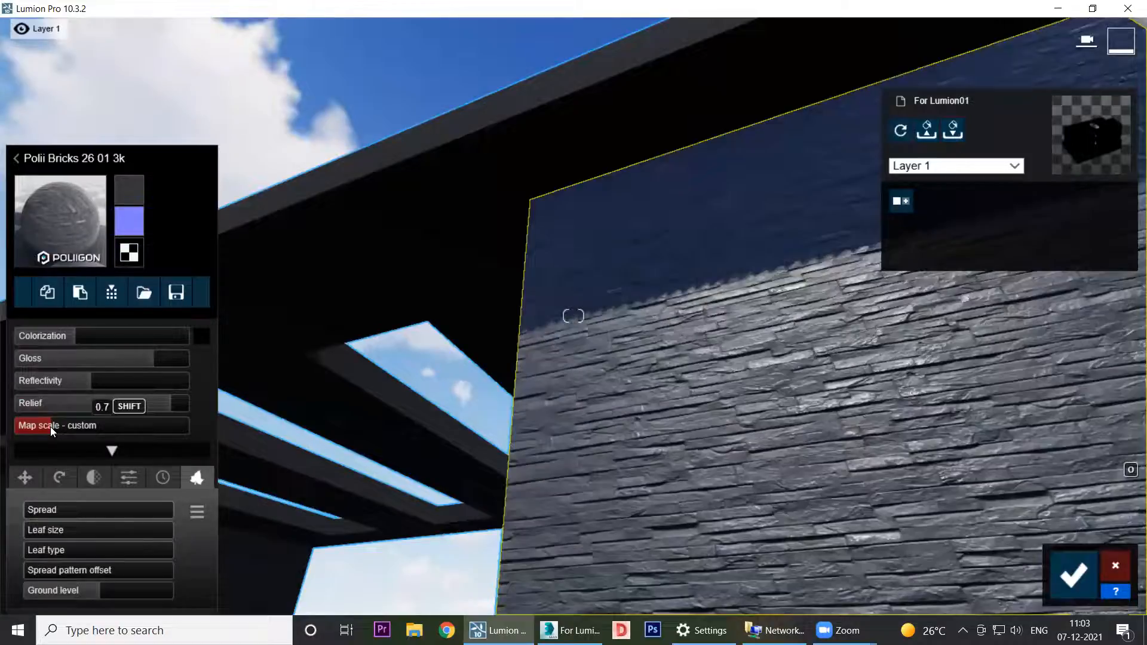
pyautogui.click(17, 158)
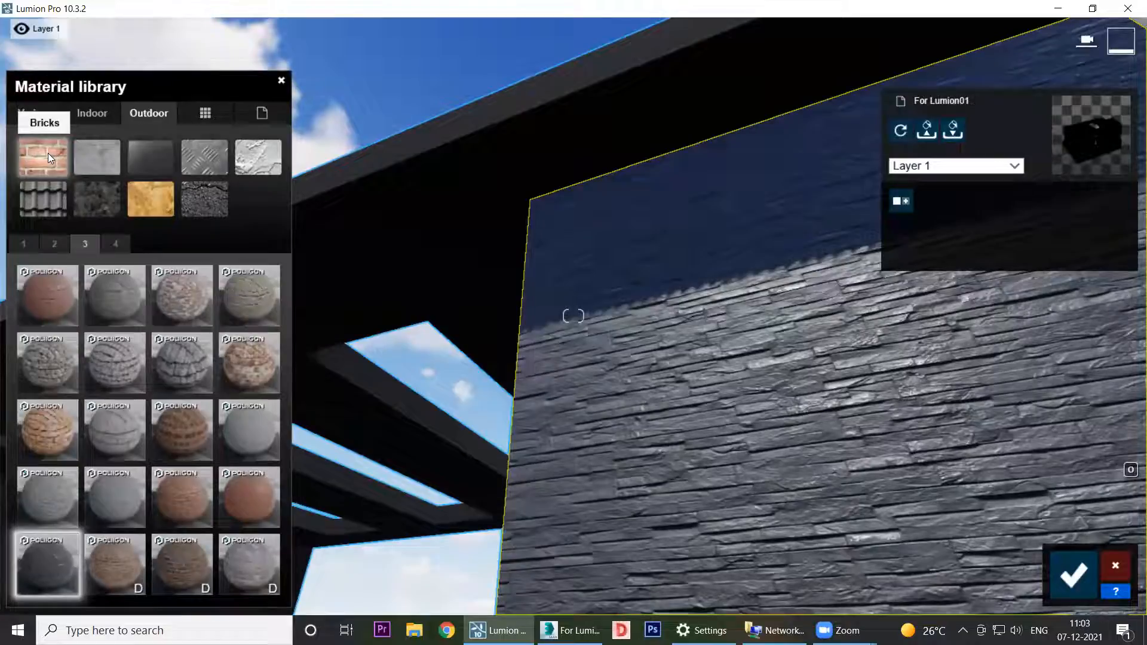
# Step: Try Outdoor concrete materials on the terrace wall, including Concrete 006 1024 and Concrete 017 1024, ending with Concrete 018 1024
pyautogui.click(101, 154)
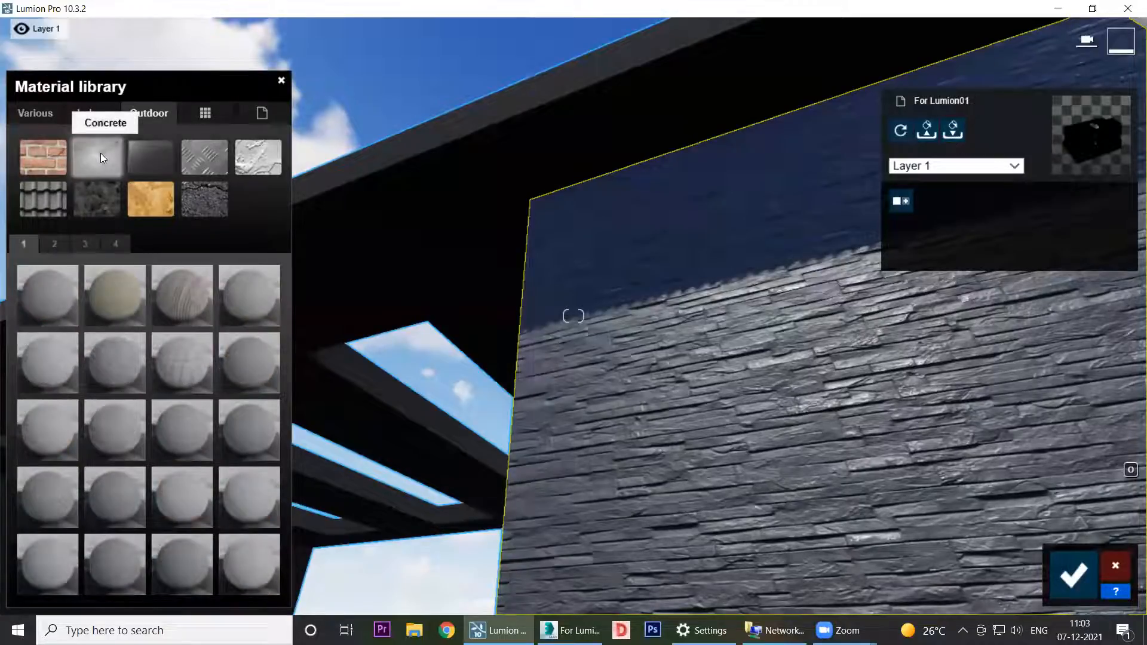
pyautogui.click(54, 292)
pyautogui.click(110, 280)
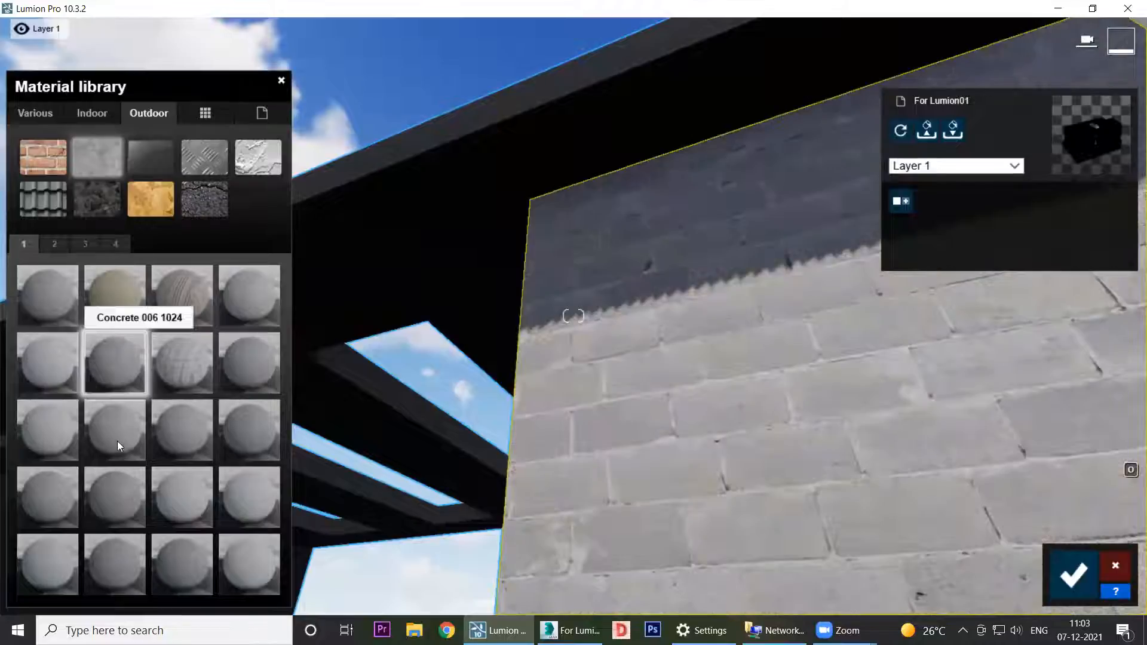
pyautogui.click(116, 437)
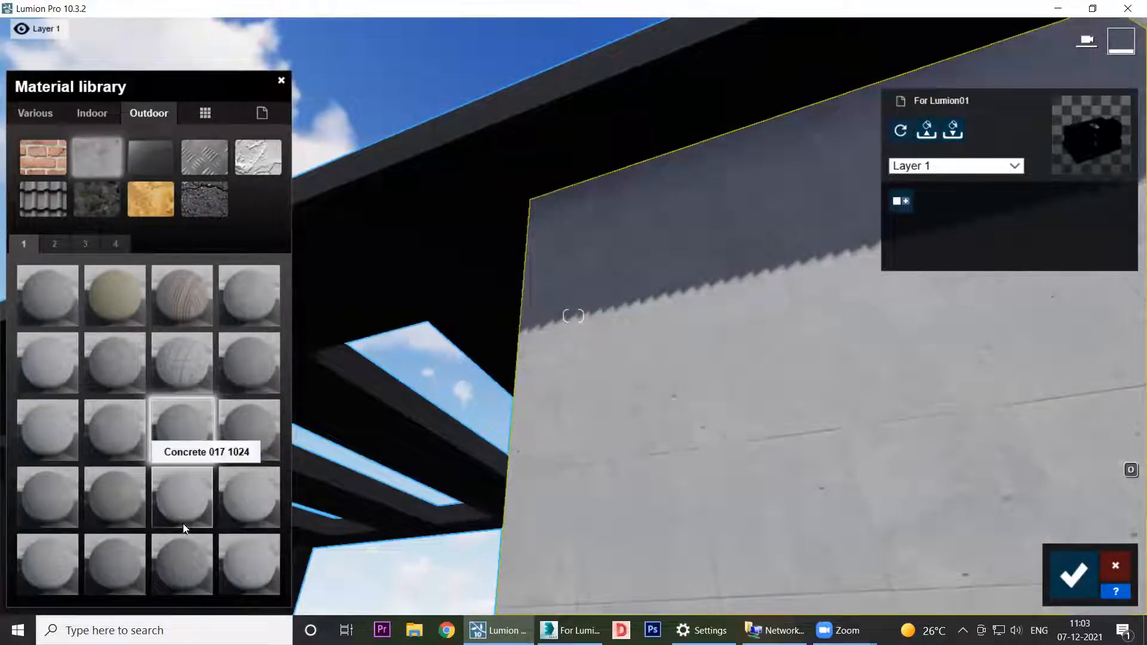
pyautogui.click(123, 499)
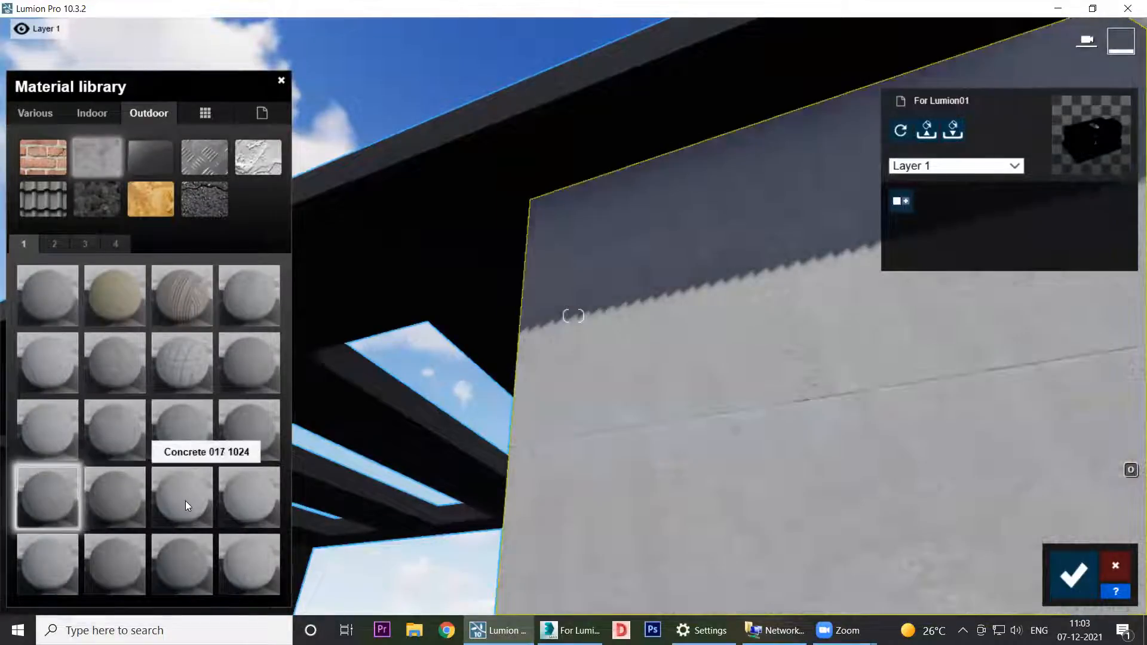
pyautogui.click(250, 502)
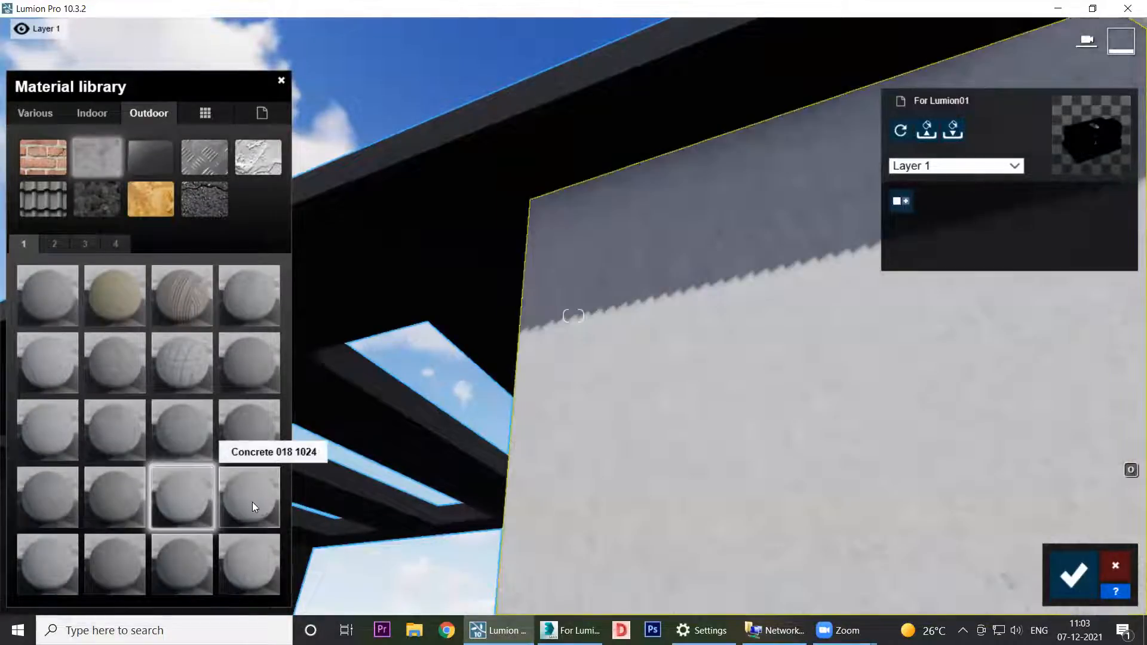
# Step: Select the glass panel of the upper terrace railing and bring up the Outdoor glass materials for it
pyautogui.click(159, 168)
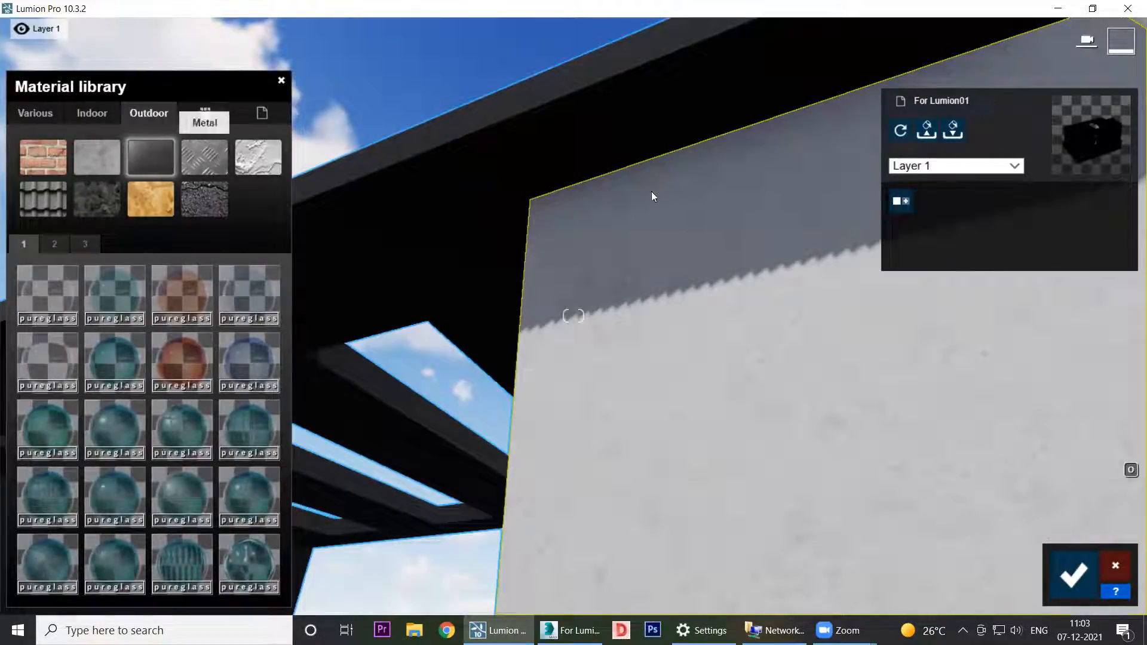
pyautogui.moveTo(515, 419); pyautogui.dragTo(429, 579, button='right')
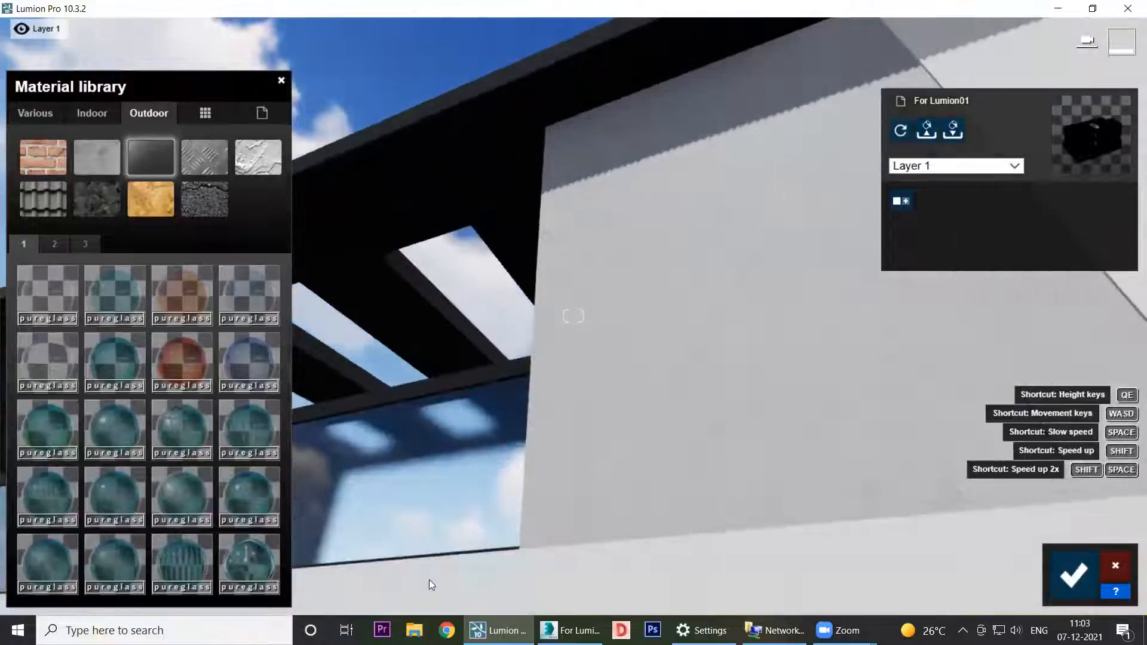
pyautogui.moveTo(444, 198); pyautogui.dragTo(495, 280, button='right')
pyautogui.press('q')
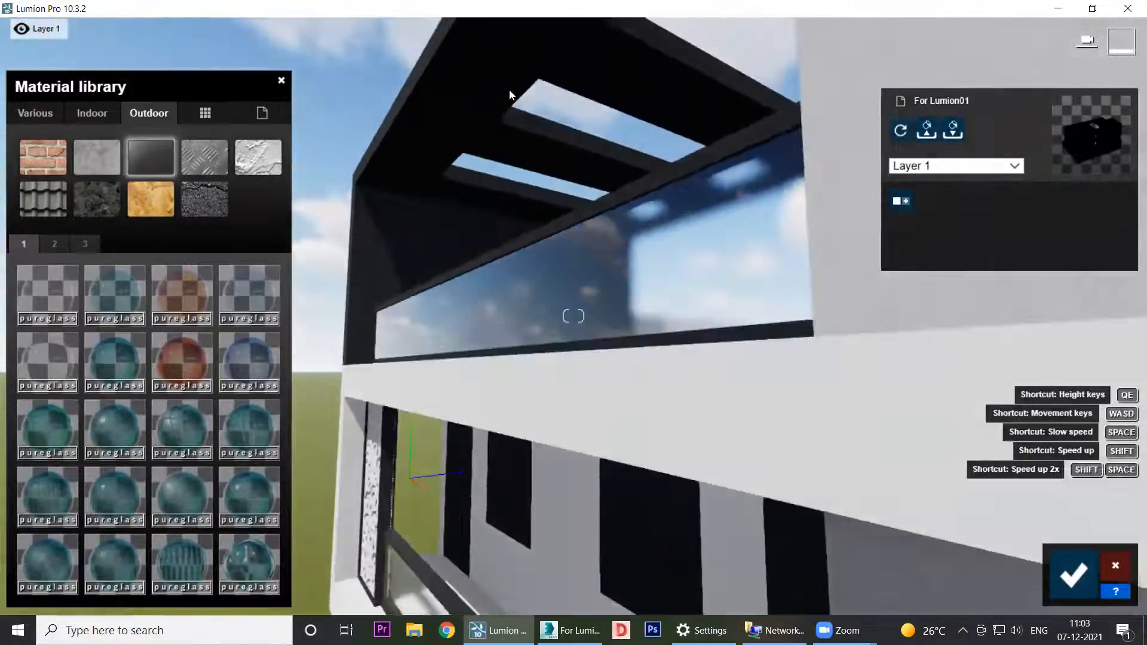
pyautogui.click(587, 366)
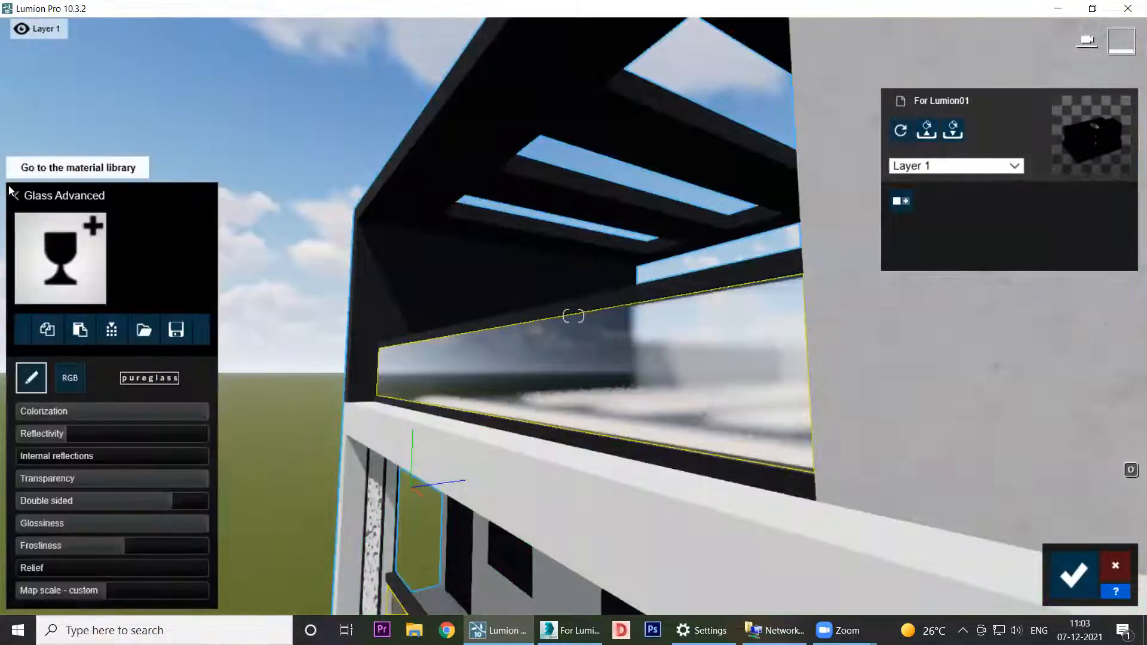
pyautogui.click(16, 195)
pyautogui.click(149, 113)
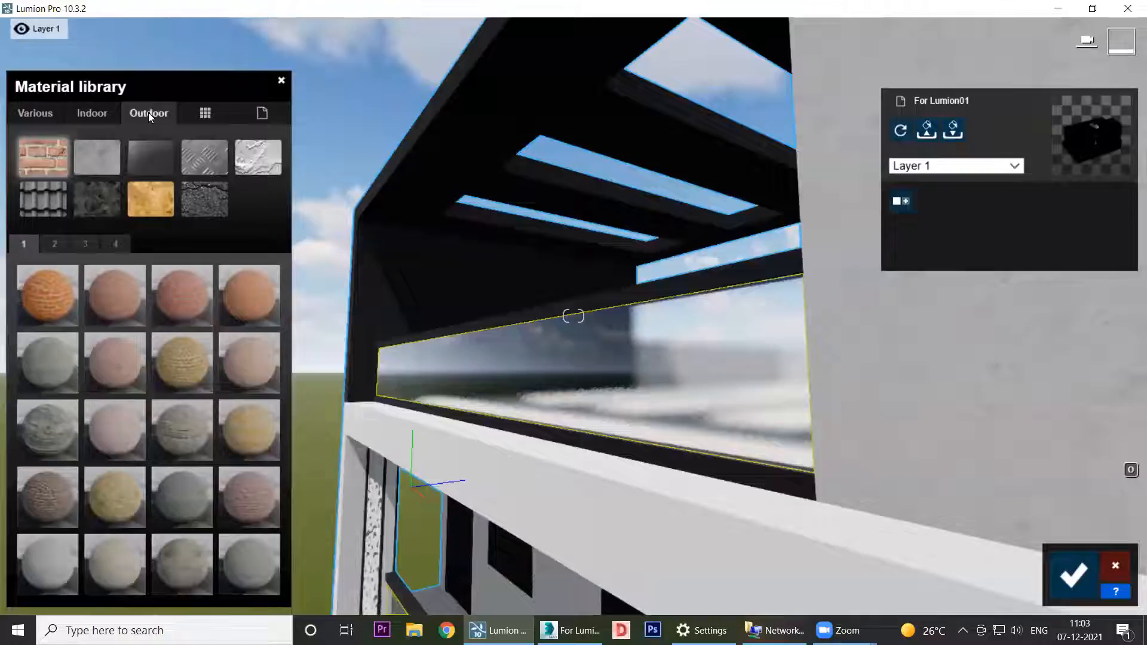
pyautogui.click(155, 159)
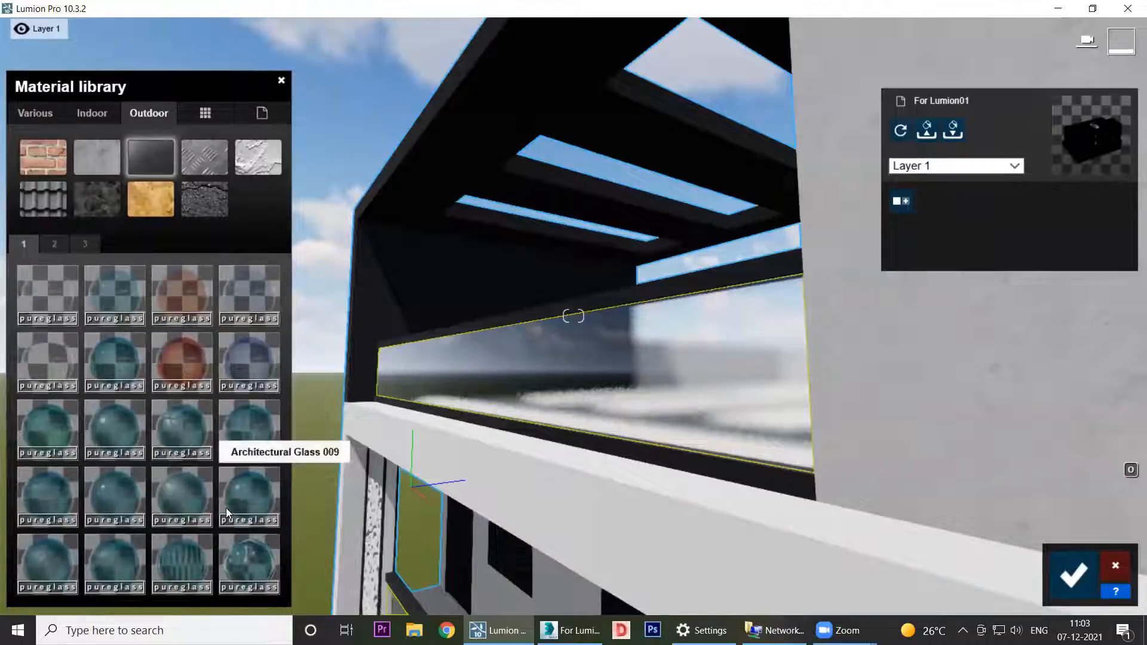
# Step: Try the teal glass with vertical ripples on the terrace railing panel and examine it up close
pyautogui.click(245, 430)
pyautogui.press('w')
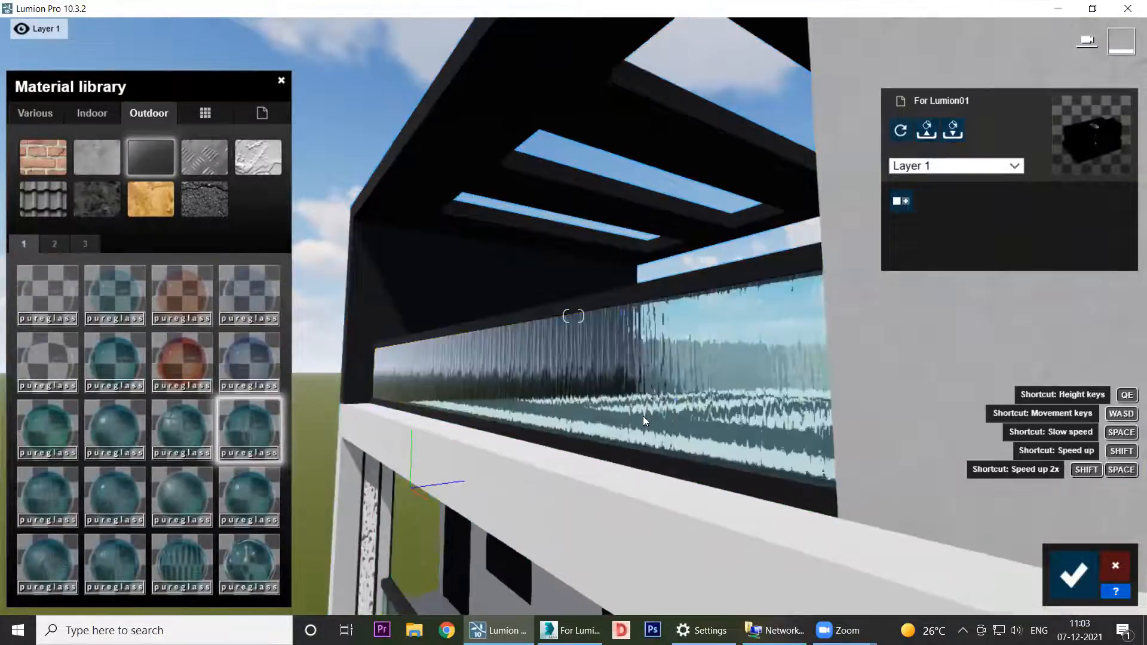
pyautogui.press('e')
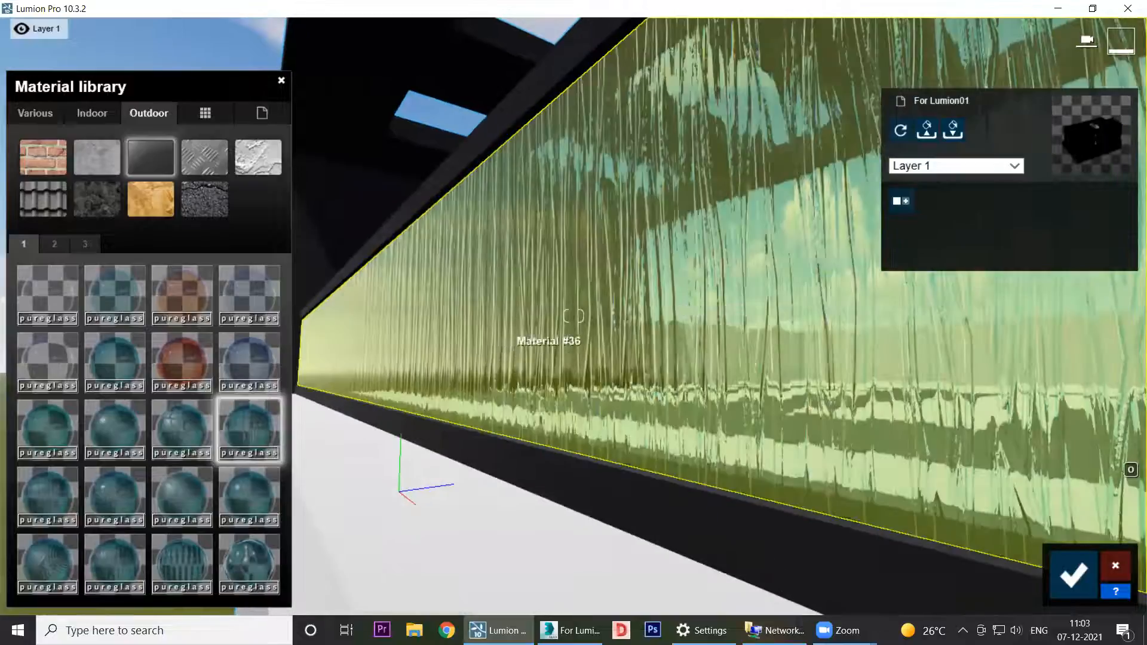
pyautogui.moveTo(547, 343); pyautogui.dragTo(501, 331, button='right')
pyautogui.press('s')
# Step: Try several patterned glasses on the railing panel, including Architectural Glass 002, 005, 010 and 012
pyautogui.click(126, 421)
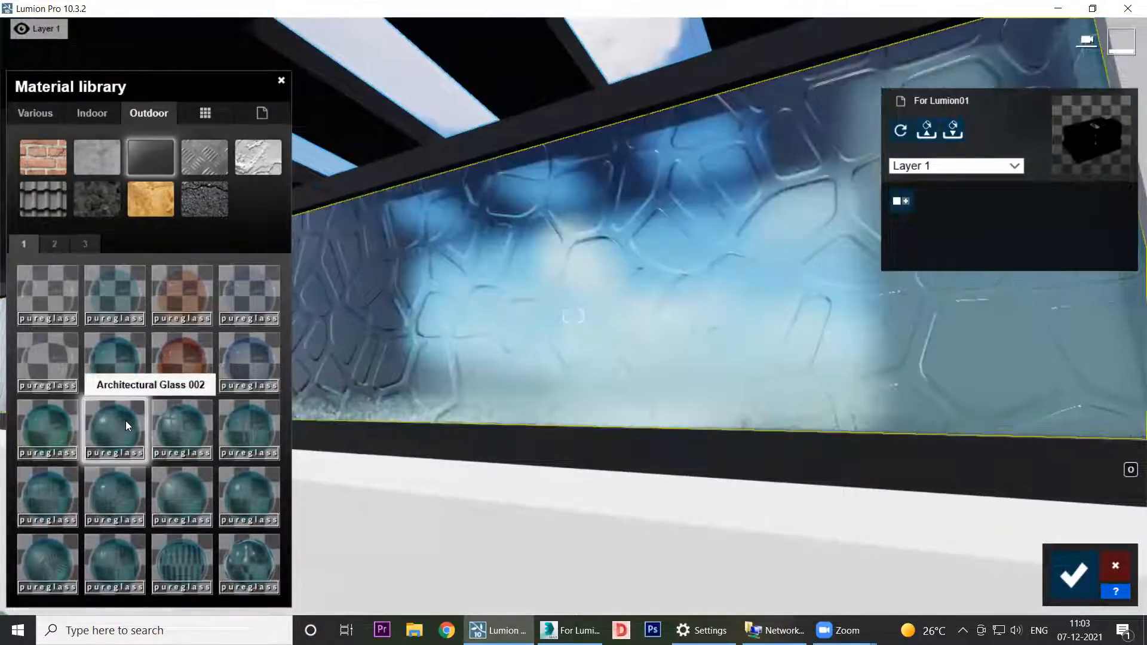
pyautogui.click(179, 425)
pyautogui.click(186, 508)
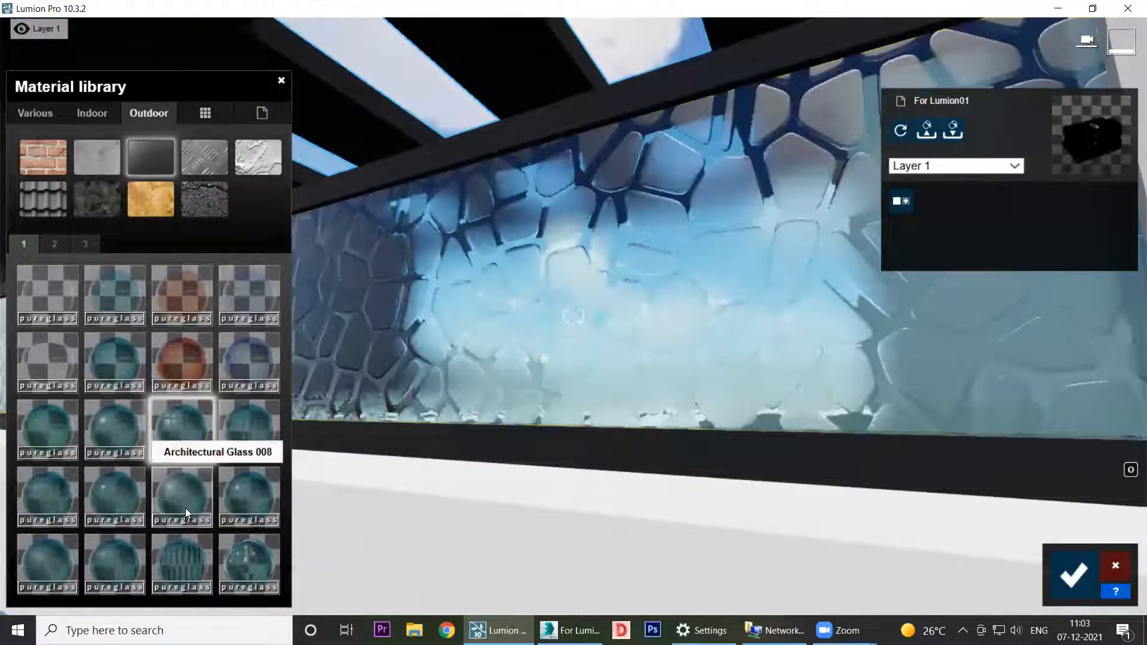
pyautogui.click(103, 495)
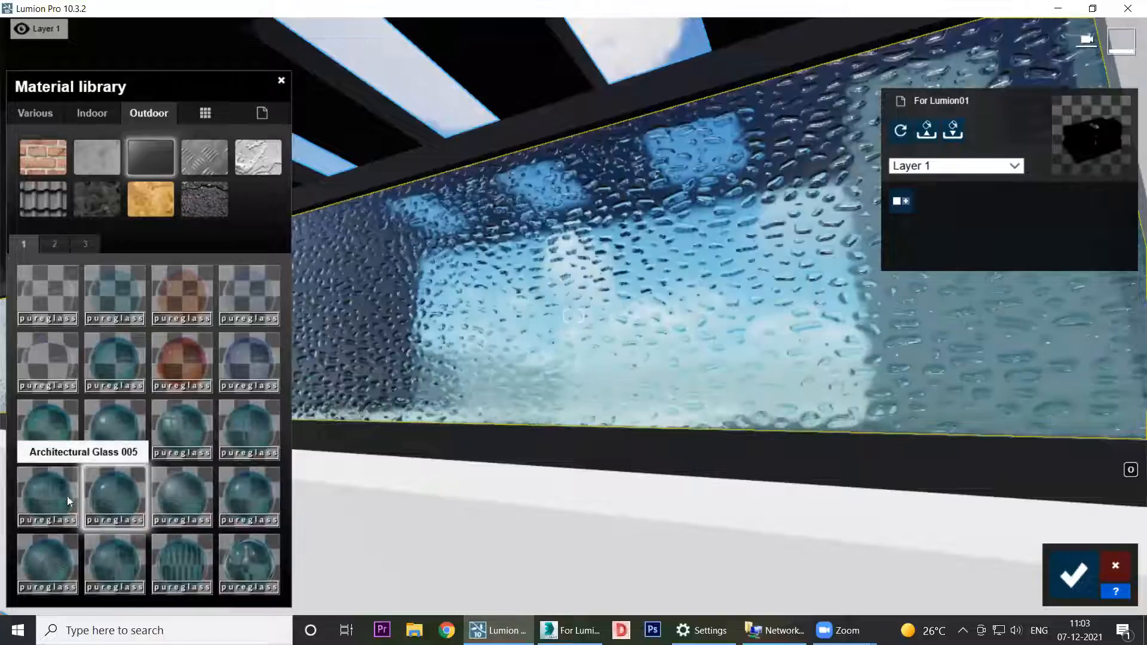
pyautogui.click(50, 493)
pyautogui.click(55, 557)
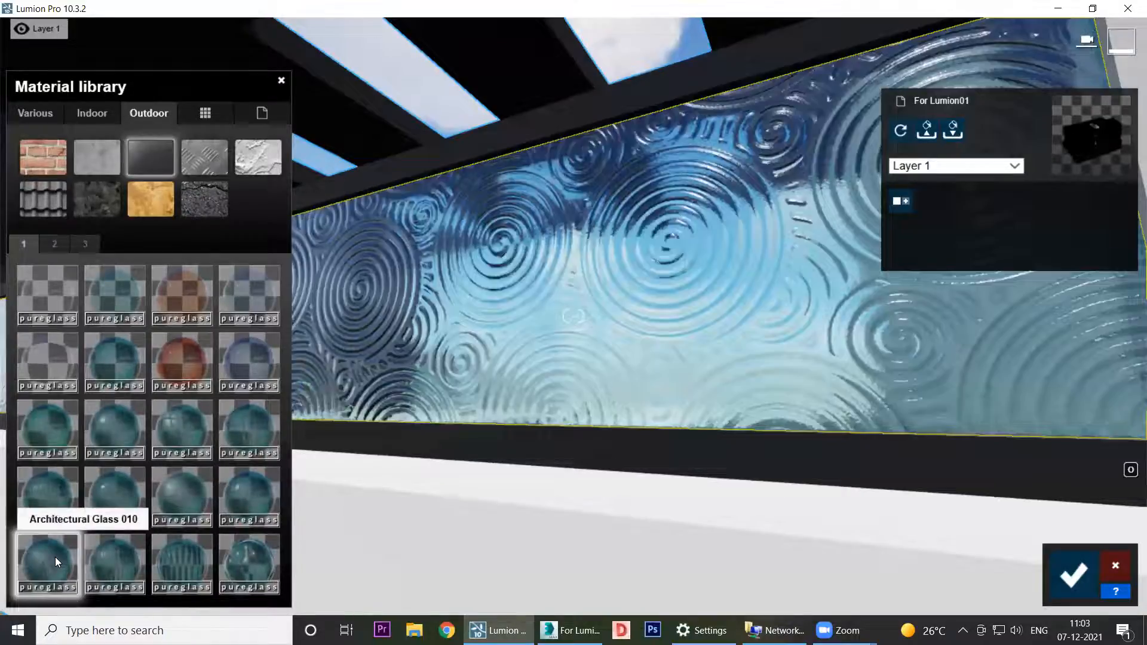
pyautogui.click(123, 564)
pyautogui.click(175, 561)
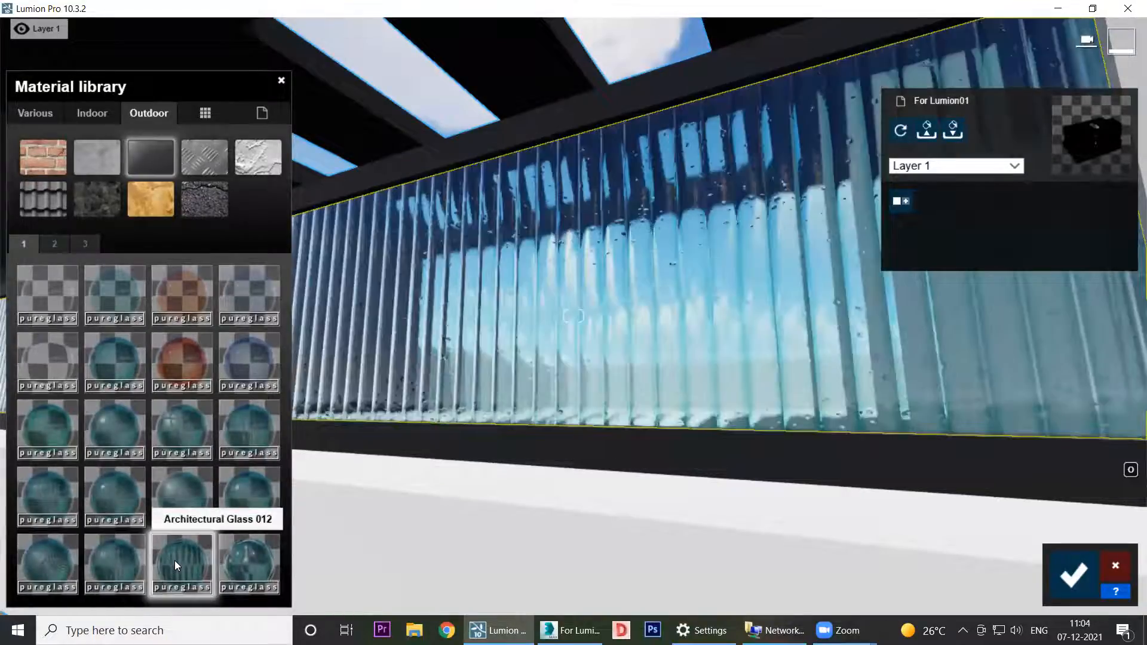
# Step: Apply Architectural Glass 008 to the railing panel and set its map scale to 0.3
pyautogui.click(174, 475)
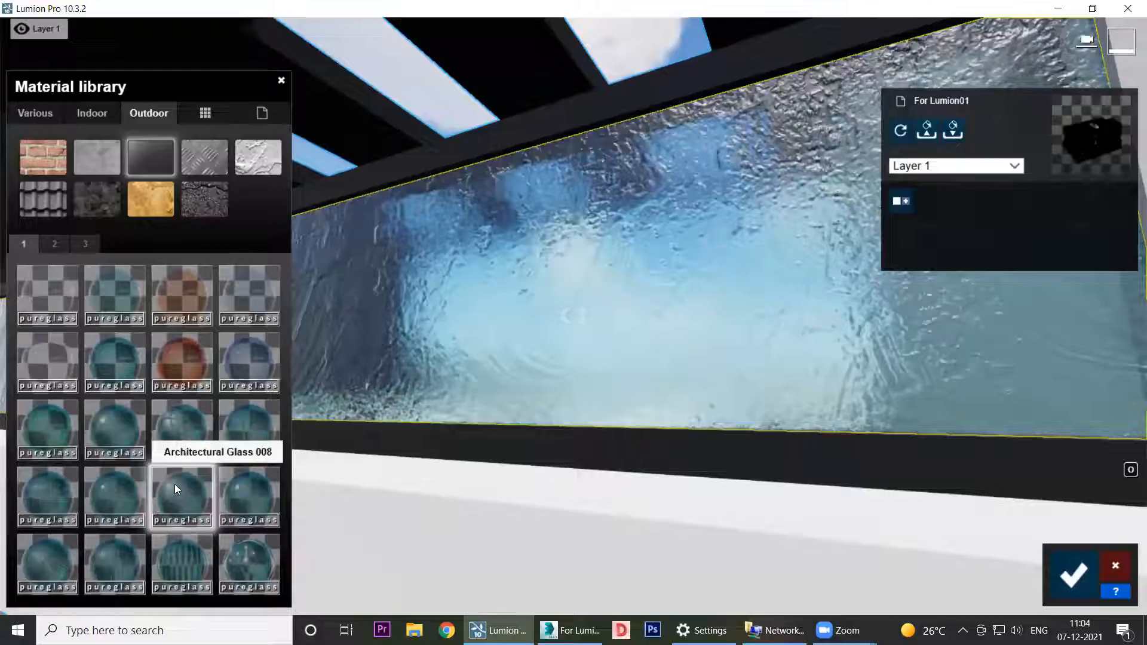
pyautogui.click(176, 484)
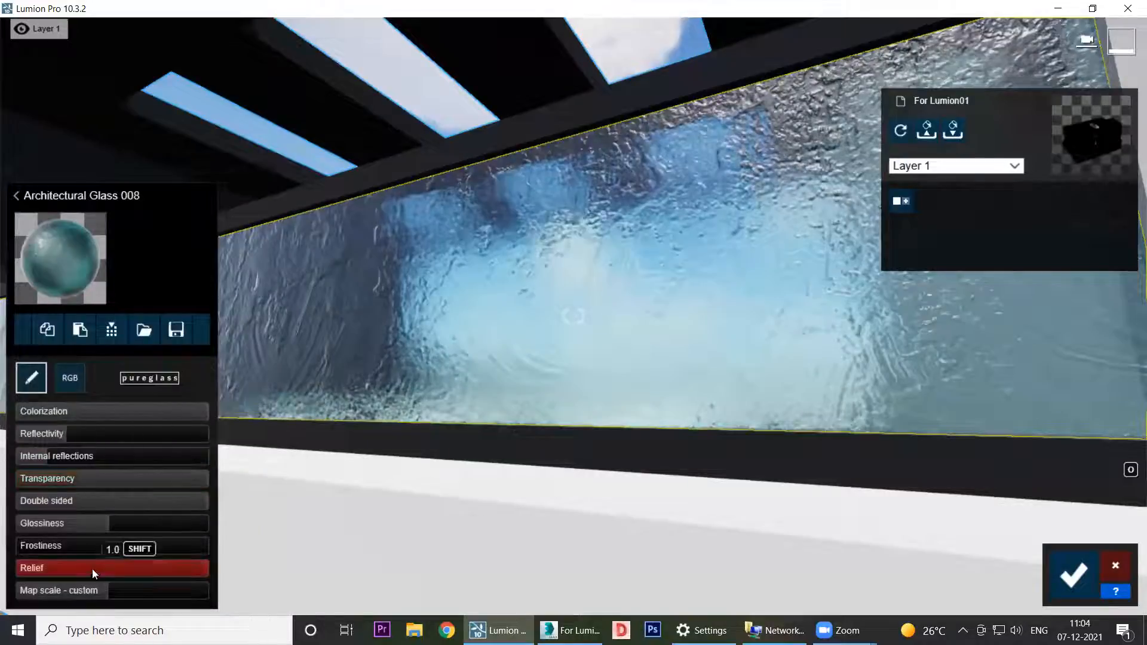
pyautogui.moveTo(101, 594); pyautogui.dragTo(75, 595)
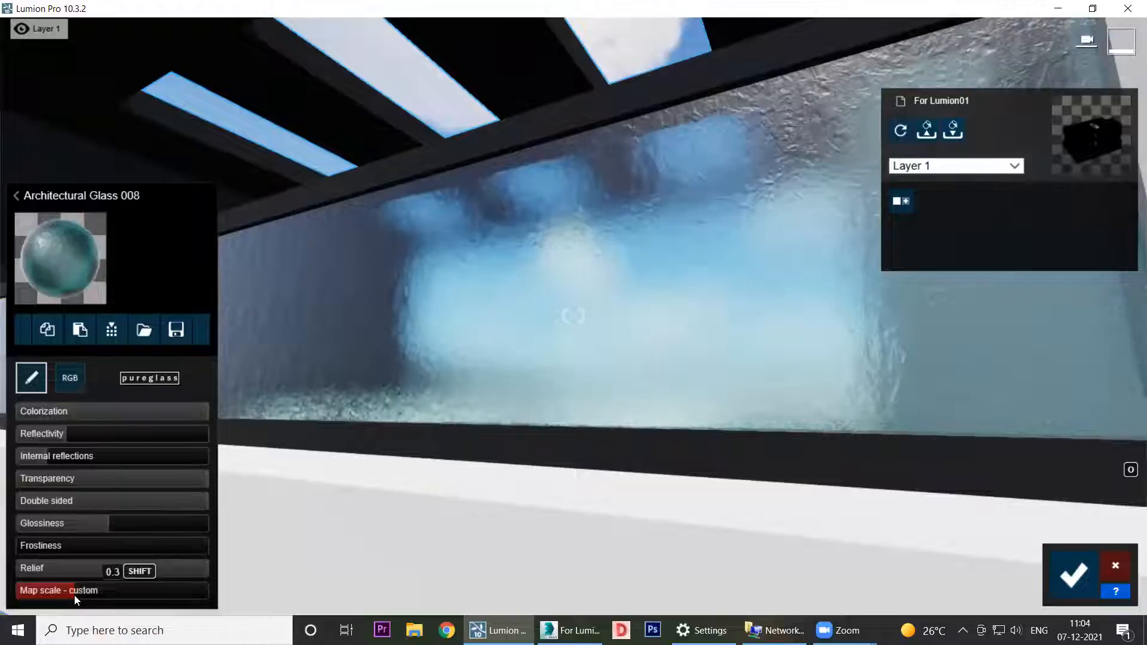
pyautogui.click(16, 195)
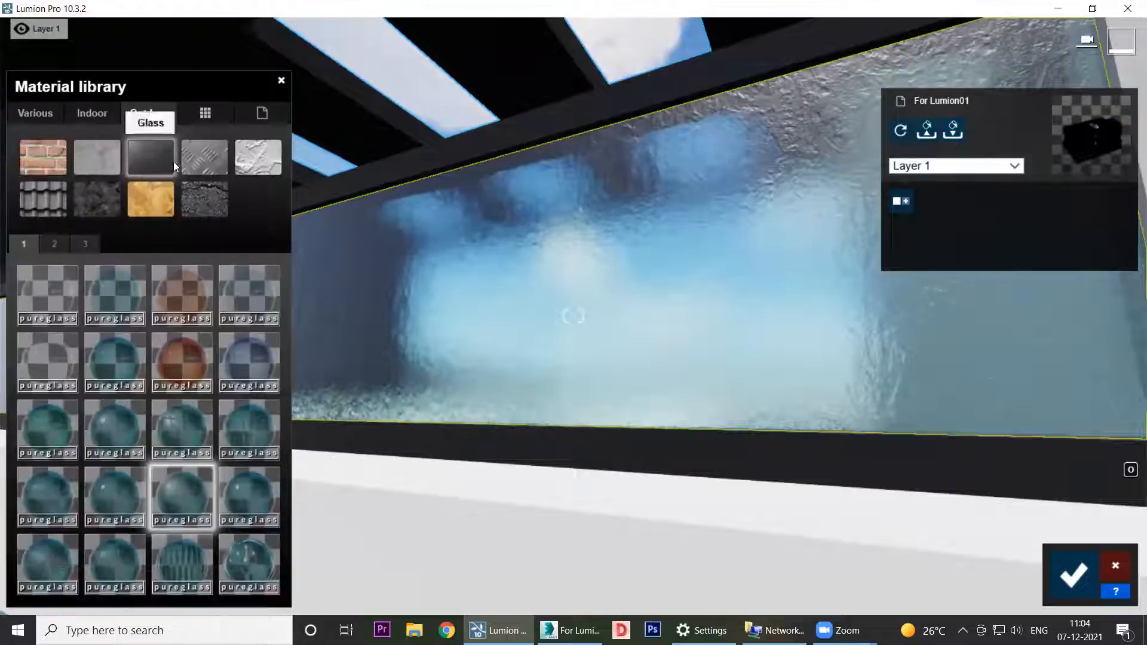
# Step: Select the black frame around the railing glass and bring up the second page of Outdoor metal materials for it
pyautogui.click(207, 161)
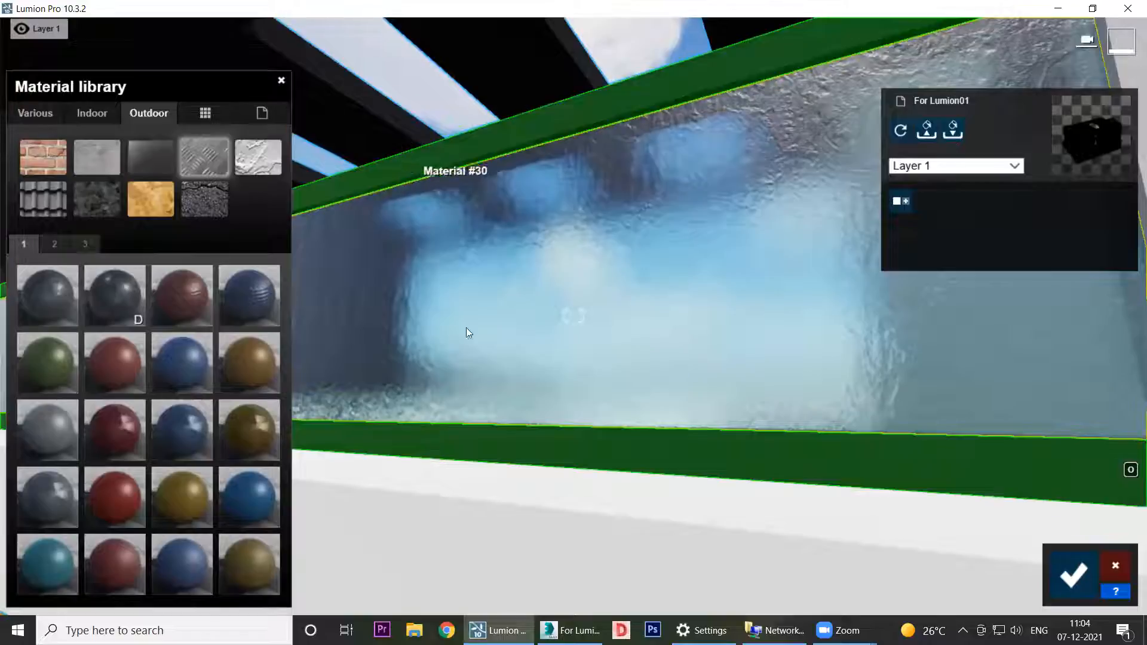
pyautogui.moveTo(467, 328); pyautogui.dragTo(477, 301, button='right')
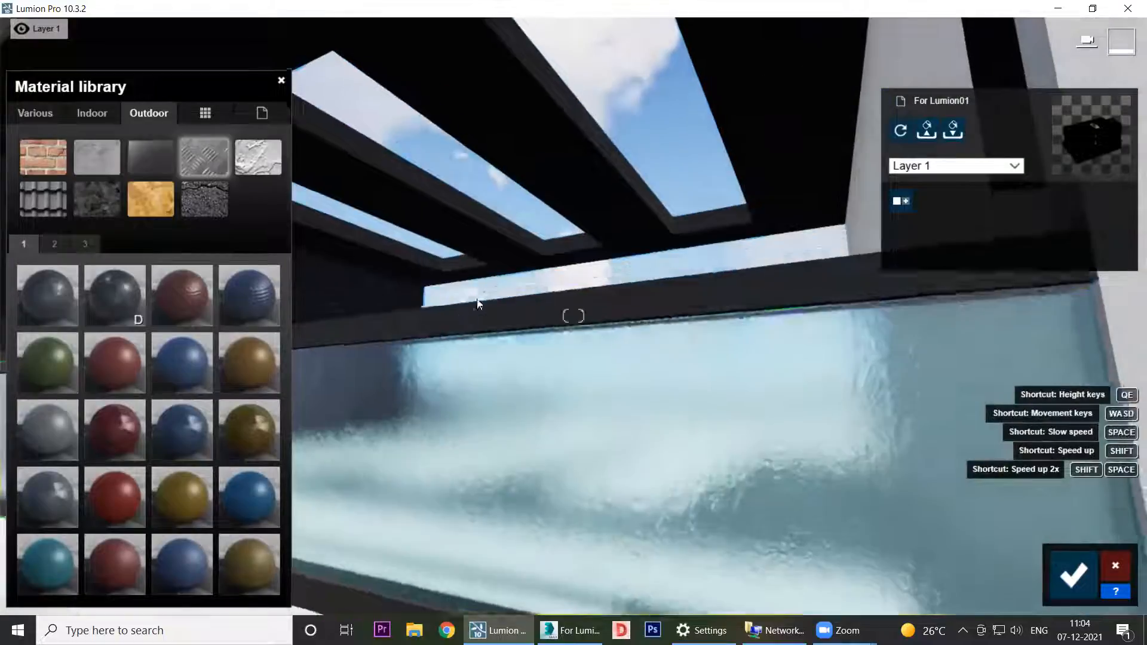
pyautogui.click(470, 332)
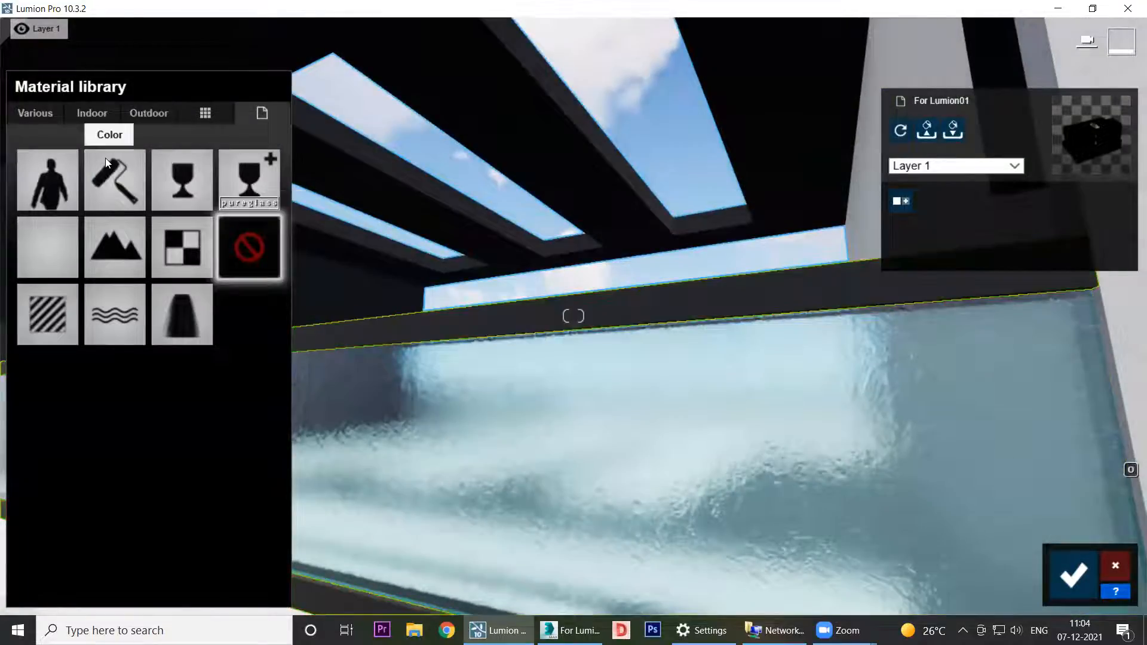
pyautogui.click(148, 113)
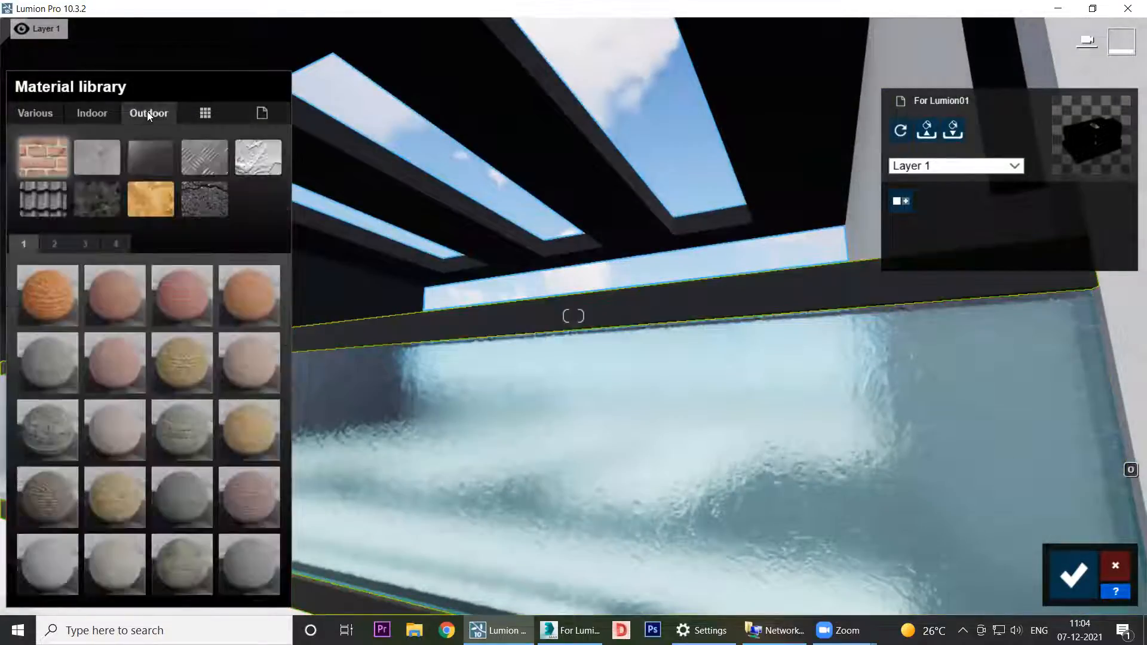
pyautogui.click(203, 157)
pyautogui.click(55, 244)
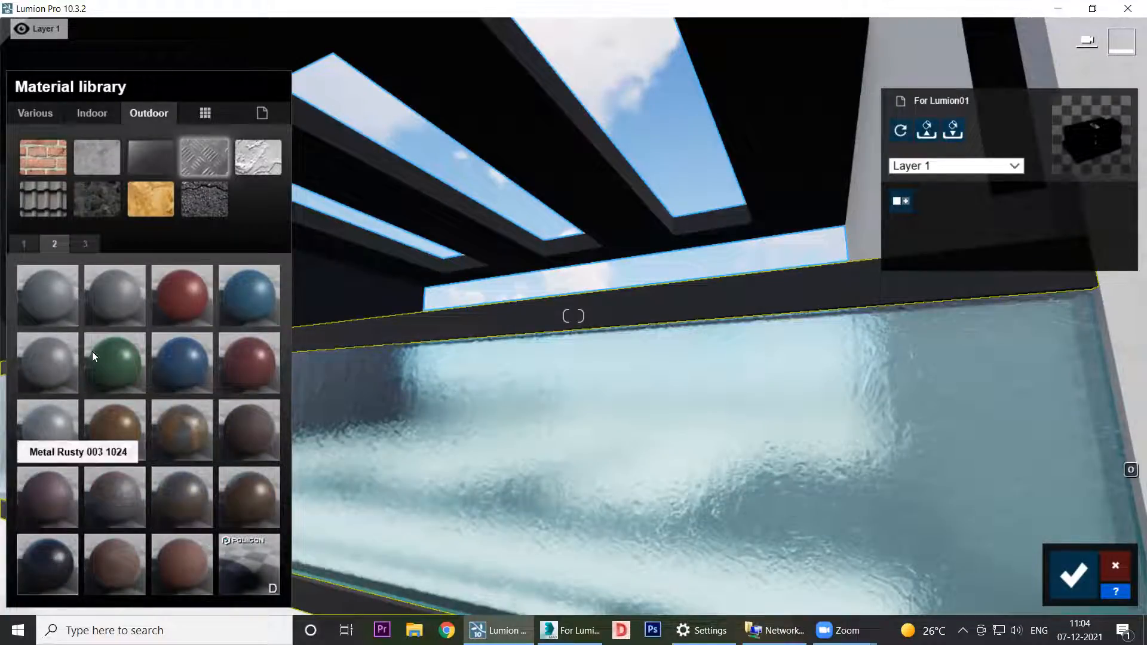
# Step: Try the dark, weathered Poliigon metal from the third page of Outdoor metals on the railing frame and inspect it up close
pyautogui.click(81, 240)
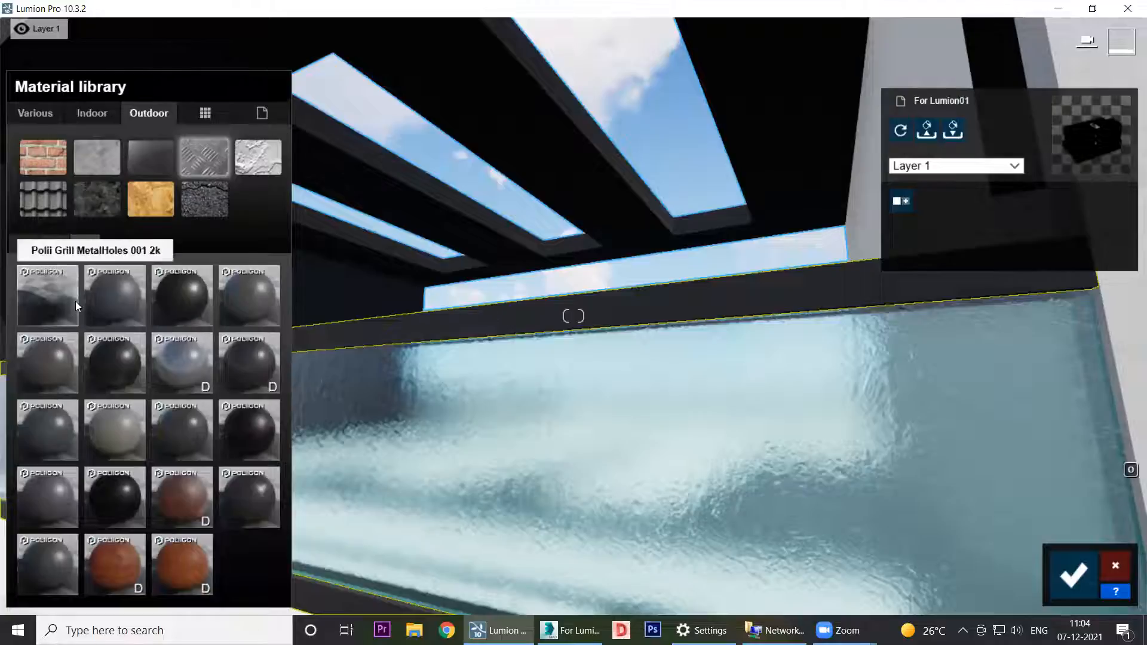
pyautogui.click(126, 368)
pyautogui.moveTo(487, 435); pyautogui.dragTo(484, 328, button='middle')
pyautogui.moveTo(528, 501); pyautogui.dragTo(553, 456, button='right')
pyautogui.scroll(2, 553, 455)
pyautogui.click(553, 455)
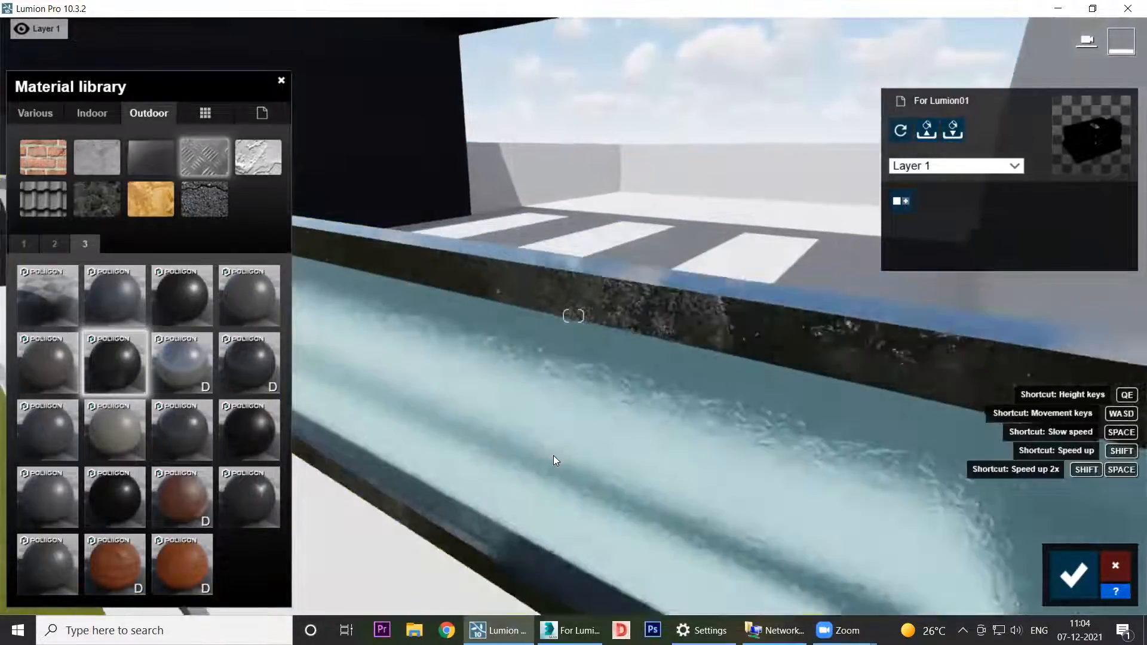
# Step: Apply the black Polii Metal StainlessSteelPatterned material to the railing frame and set its reflectivity to 0.9
pyautogui.click(119, 507)
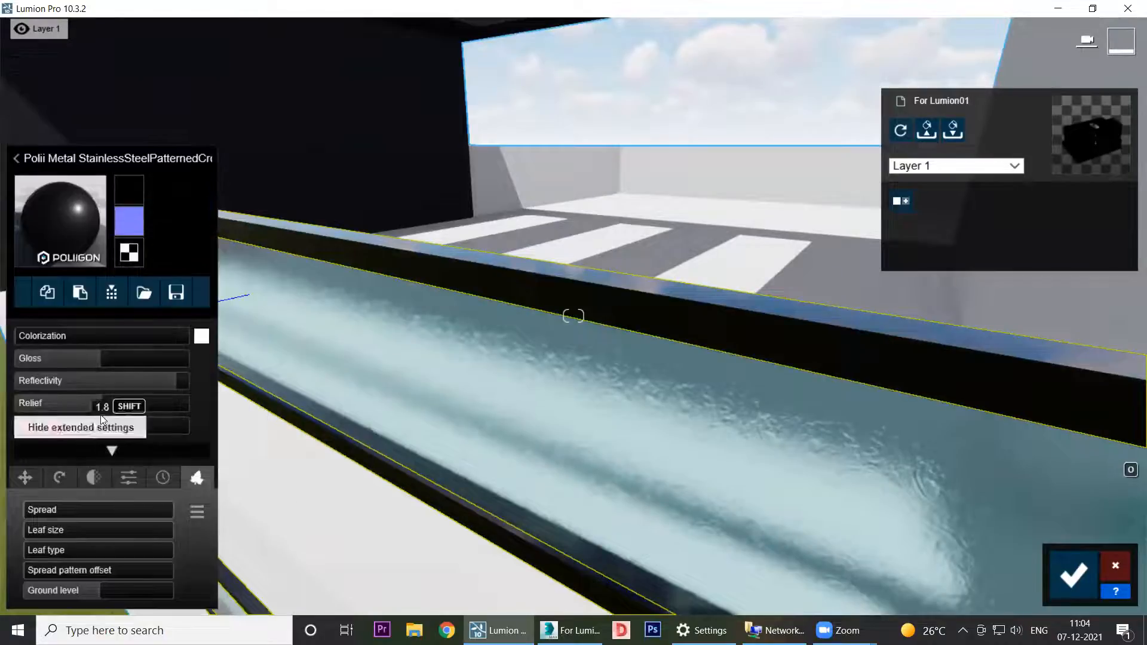
pyautogui.moveTo(172, 385); pyautogui.dragTo(91, 387)
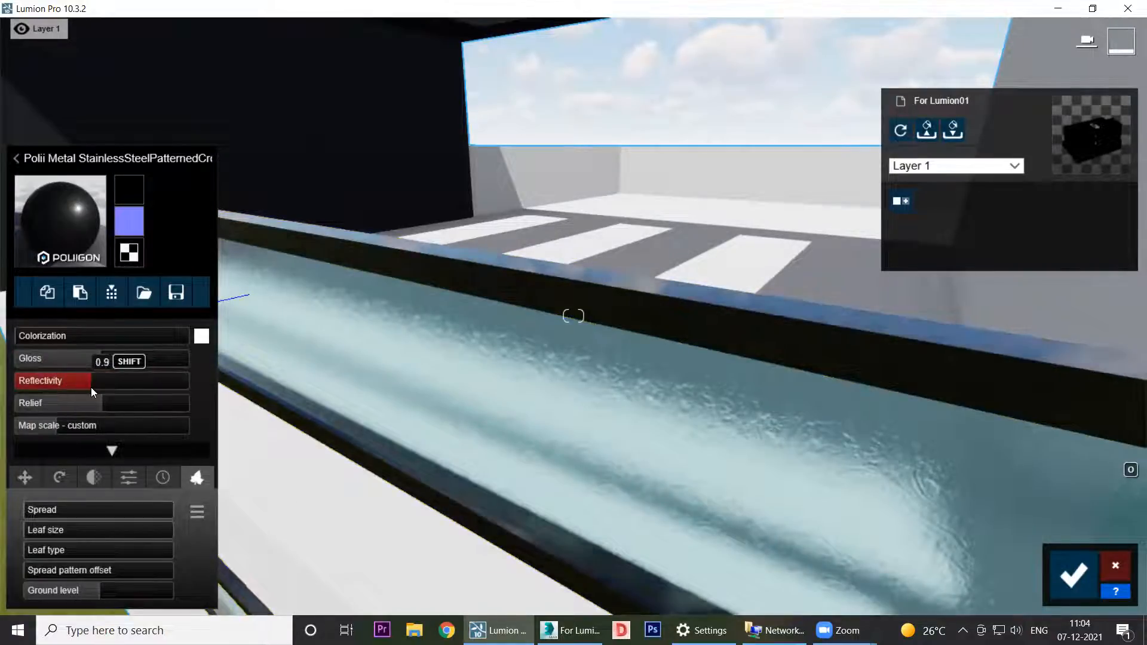
pyautogui.press('s')
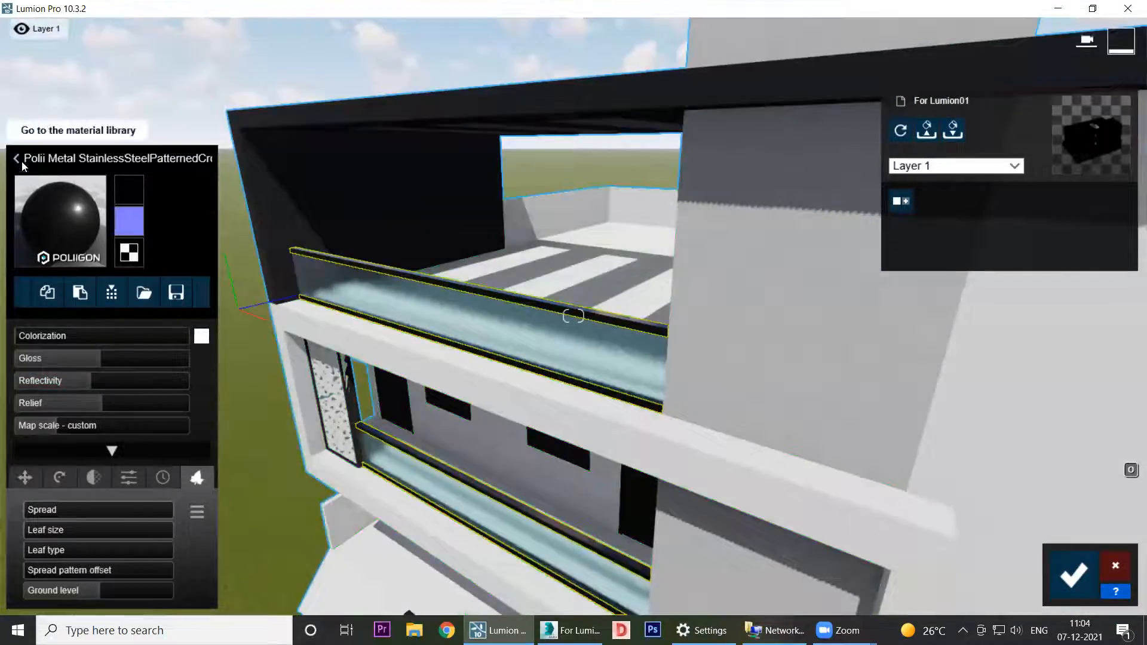
# Step: Save the material changes made to the house and review its whole front facade
pyautogui.click(16, 157)
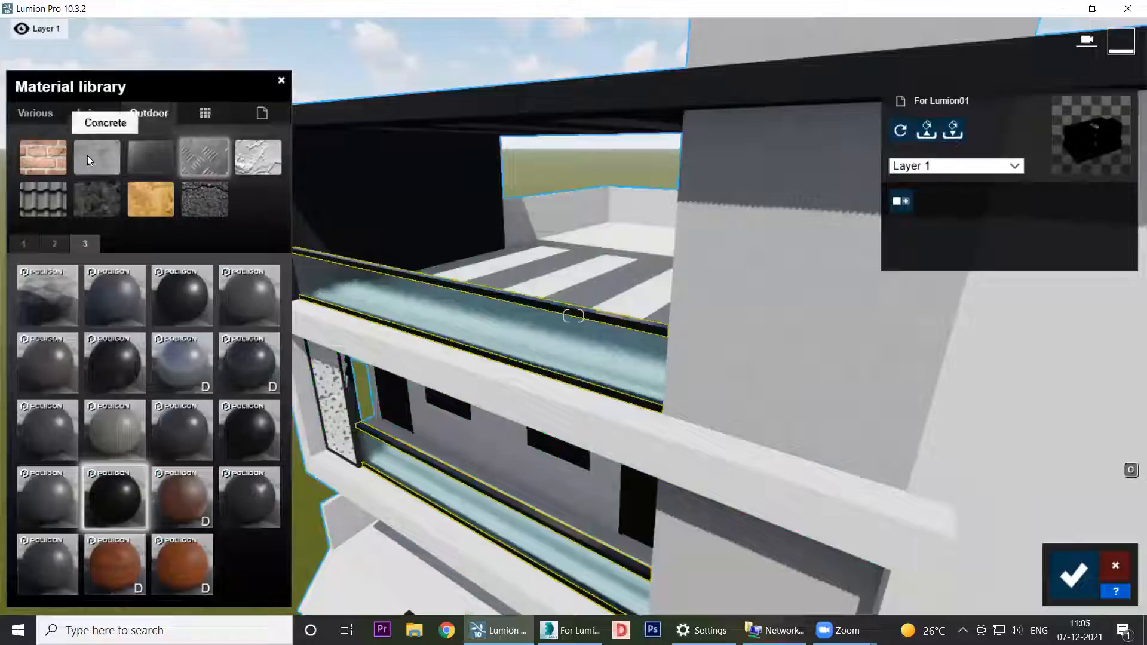
pyautogui.click(217, 159)
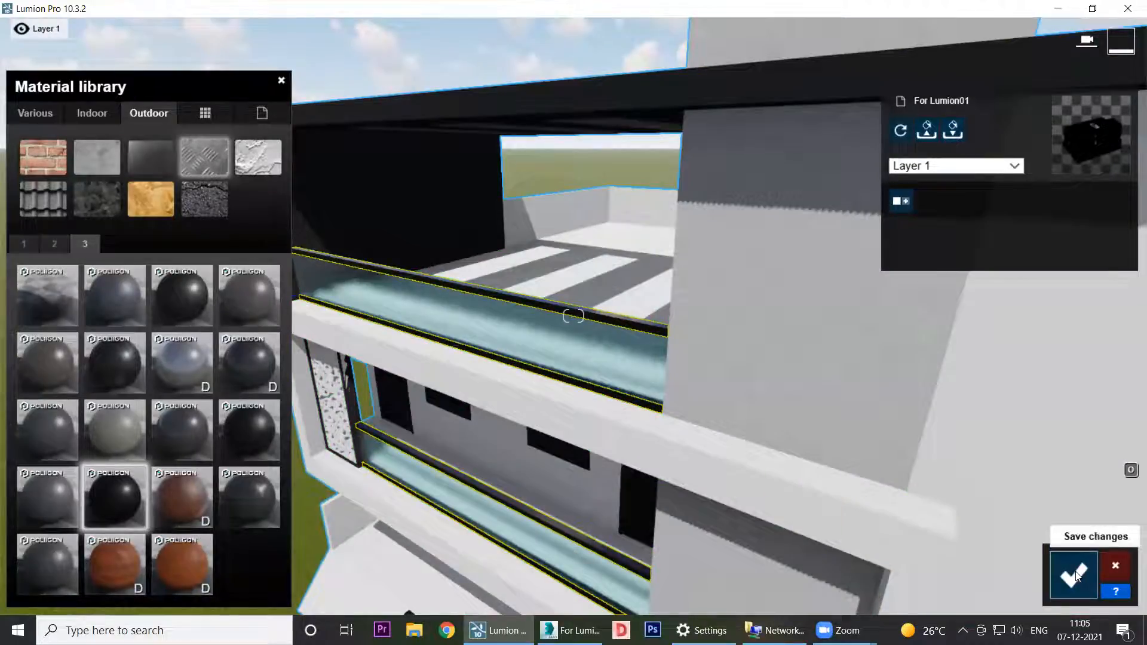
pyautogui.click(1074, 574)
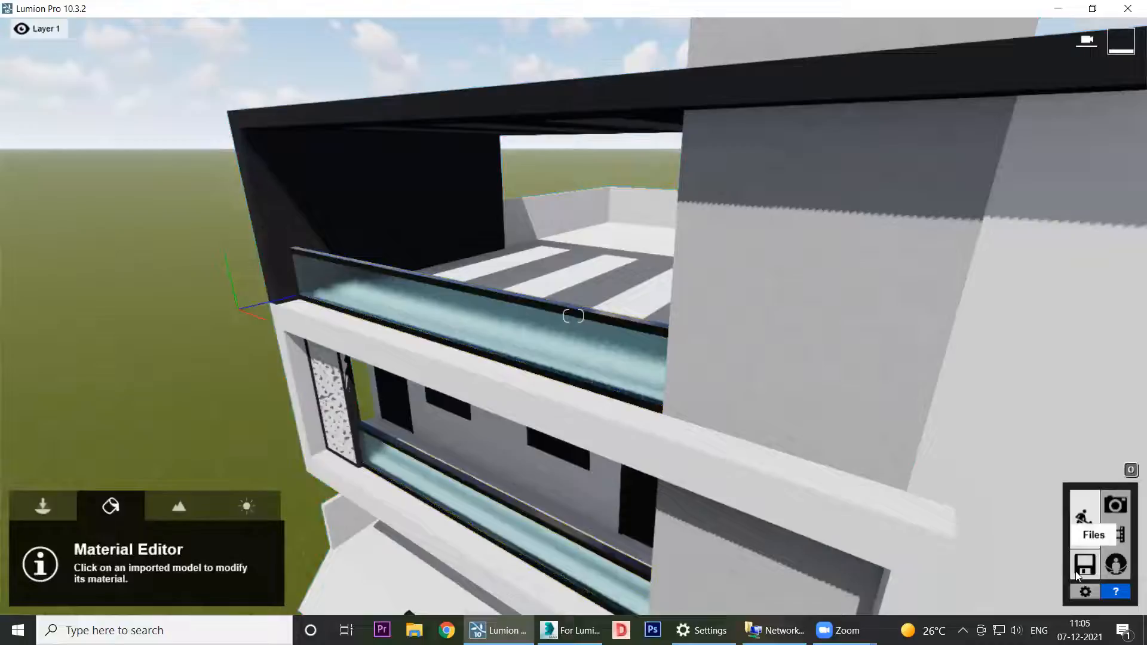
pyautogui.moveTo(479, 383); pyautogui.dragTo(669, 460, button='right')
pyautogui.moveTo(418, 514); pyautogui.dragTo(400, 427, button='right')
pyautogui.scroll(-10, 400, 426)
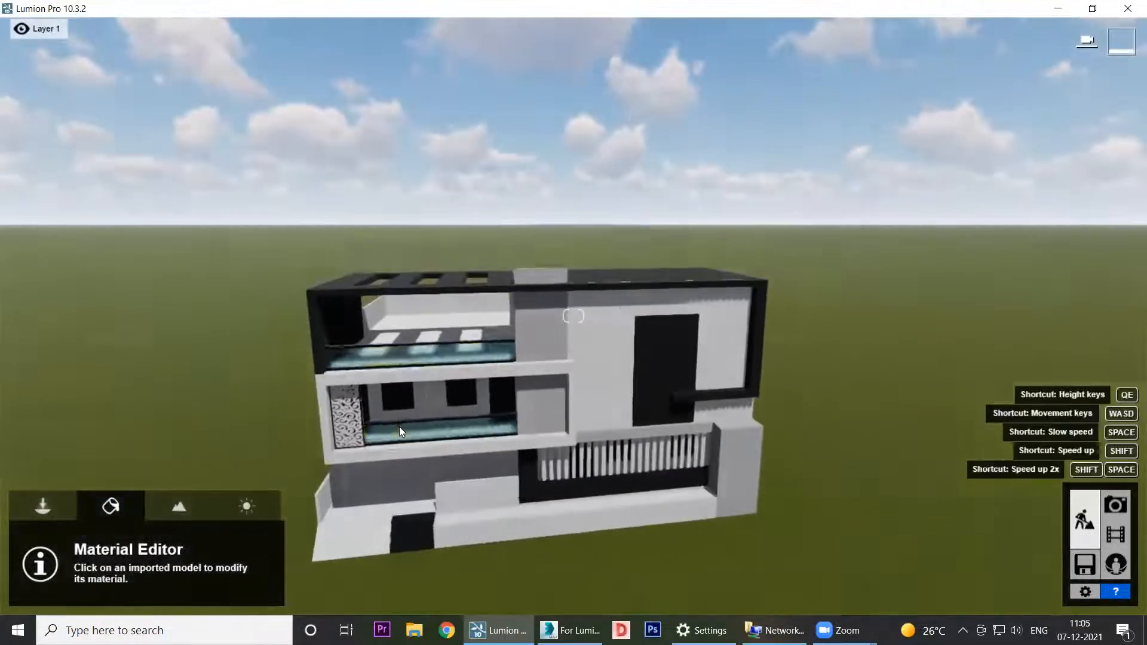
pyautogui.moveTo(956, 574); pyautogui.dragTo(890, 536, button='right')
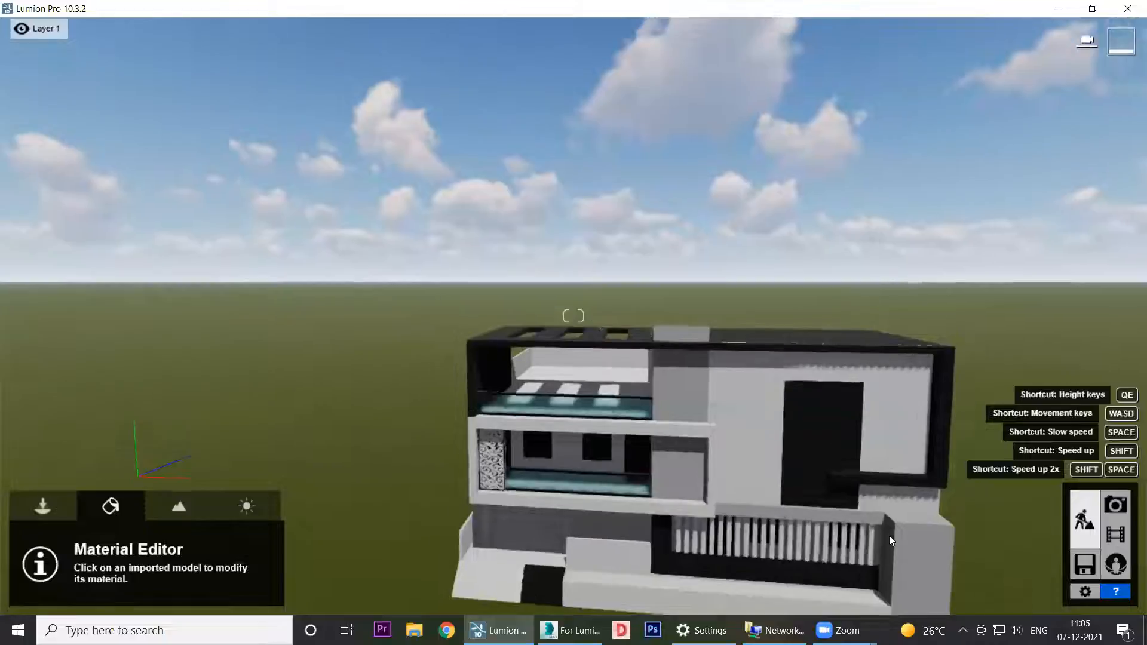
pyautogui.scroll(6, 837, 478)
pyautogui.moveTo(635, 354); pyautogui.dragTo(650, 393, button='right')
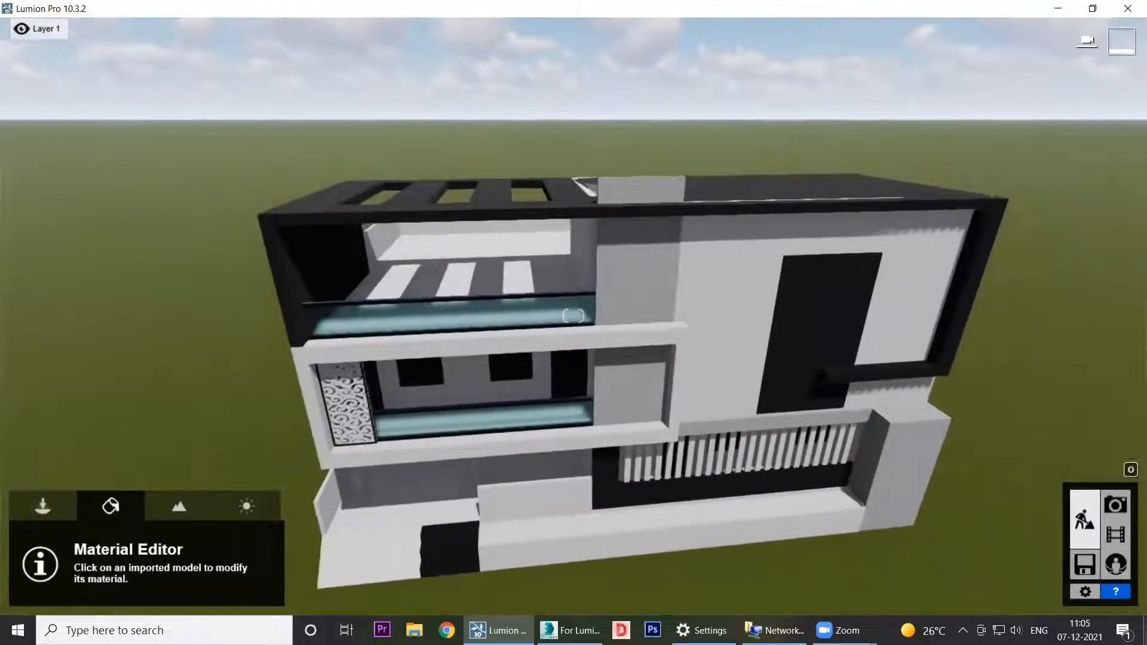
# Step: Save the project on Local Disk (G:) as "10 to 11 exterior" and return to build mode
pyautogui.click(1087, 567)
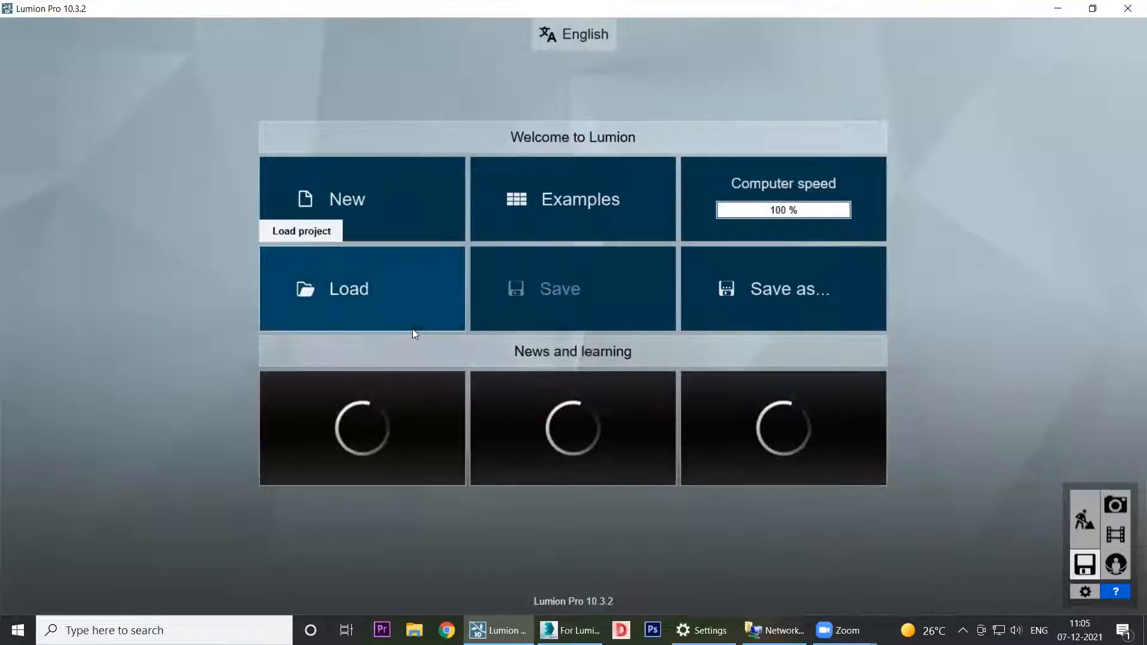
pyautogui.click(762, 290)
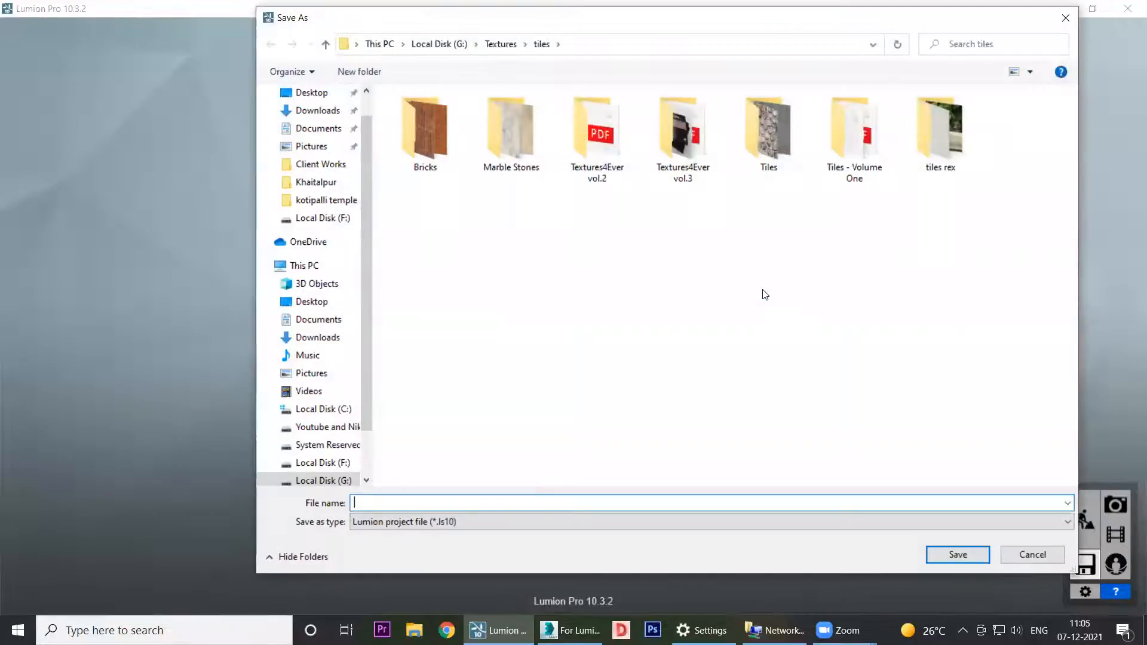
pyautogui.click(312, 267)
pyautogui.click(674, 313)
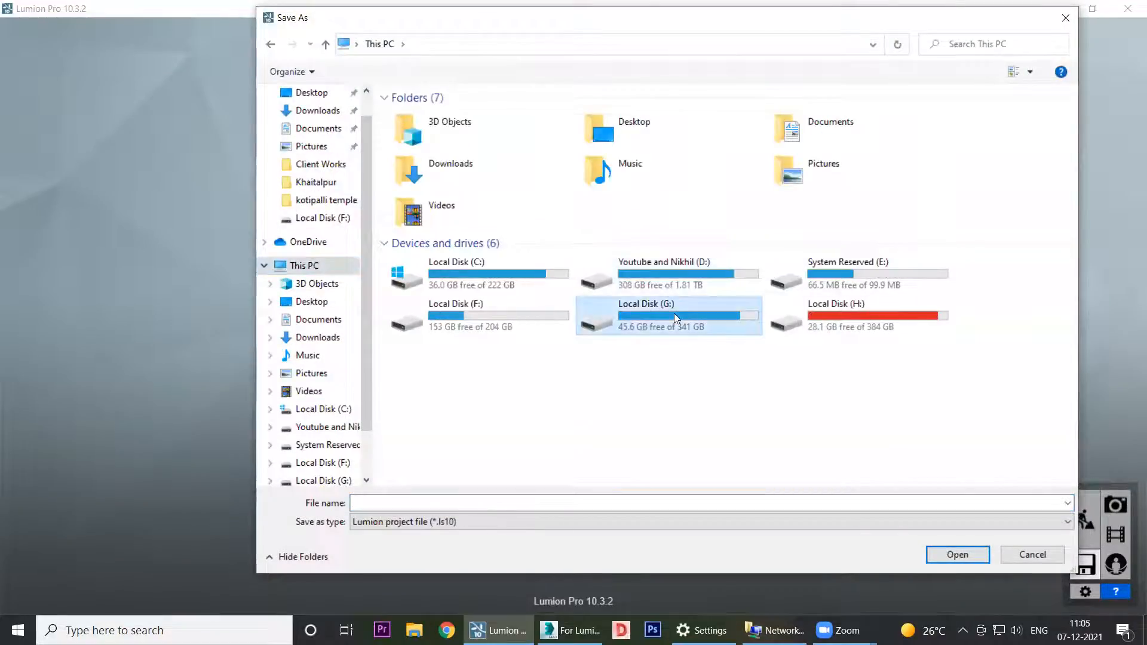
pyautogui.doubleClick(674, 313)
pyautogui.click(467, 503)
pyautogui.write('10 to 11')
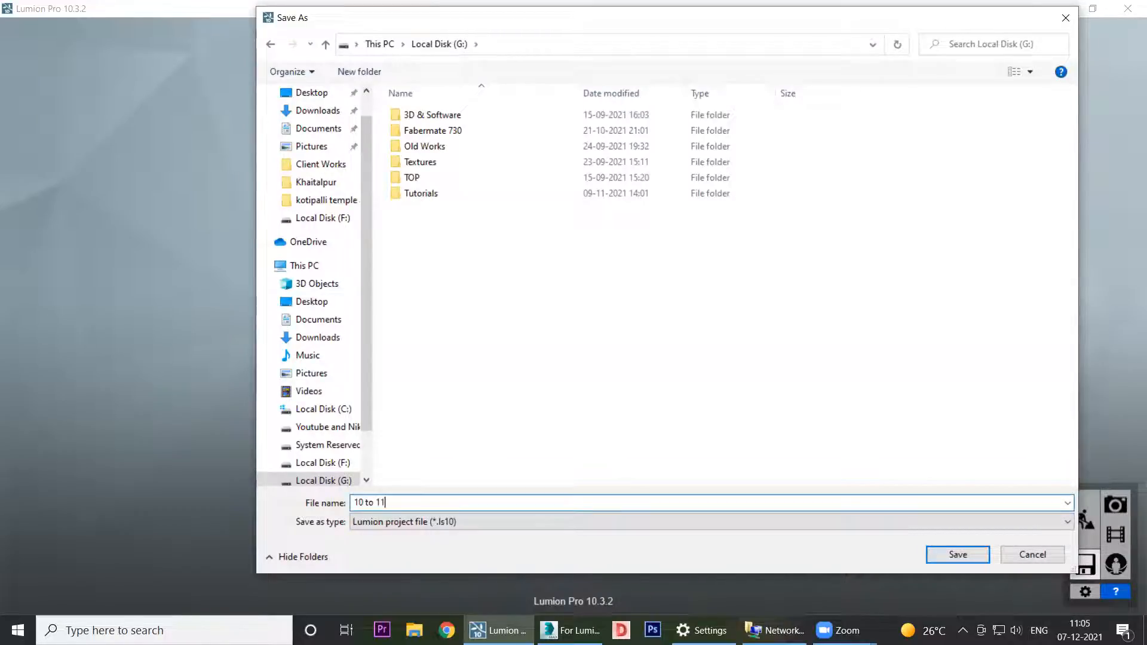
pyautogui.write(' exterior')
pyautogui.click(938, 554)
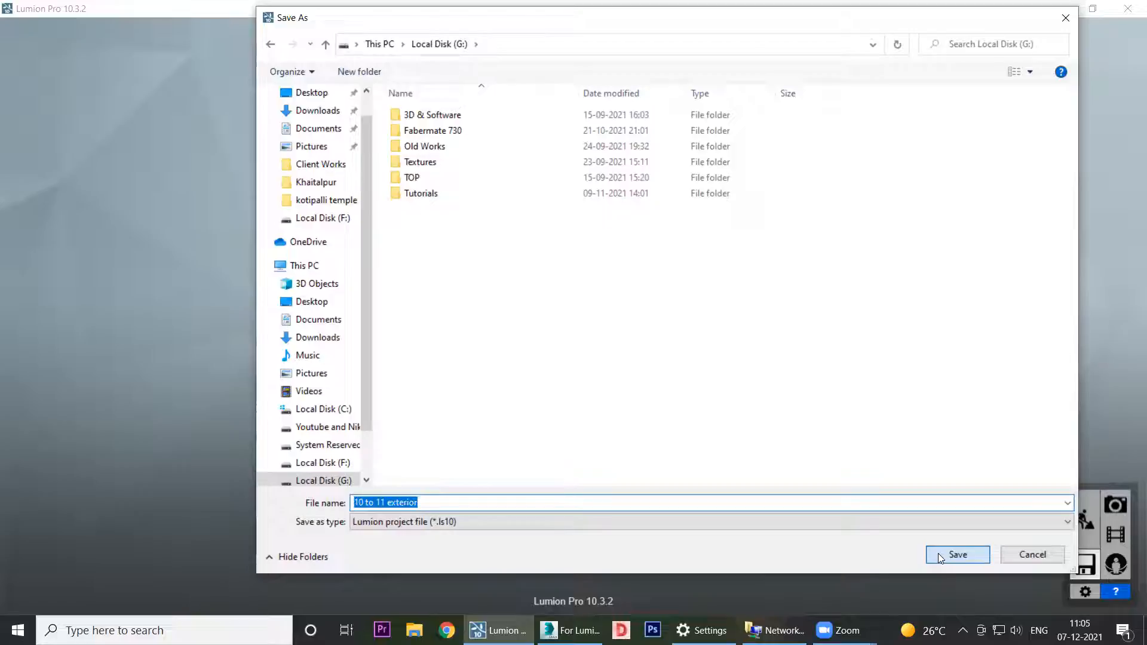
pyautogui.press('Return')
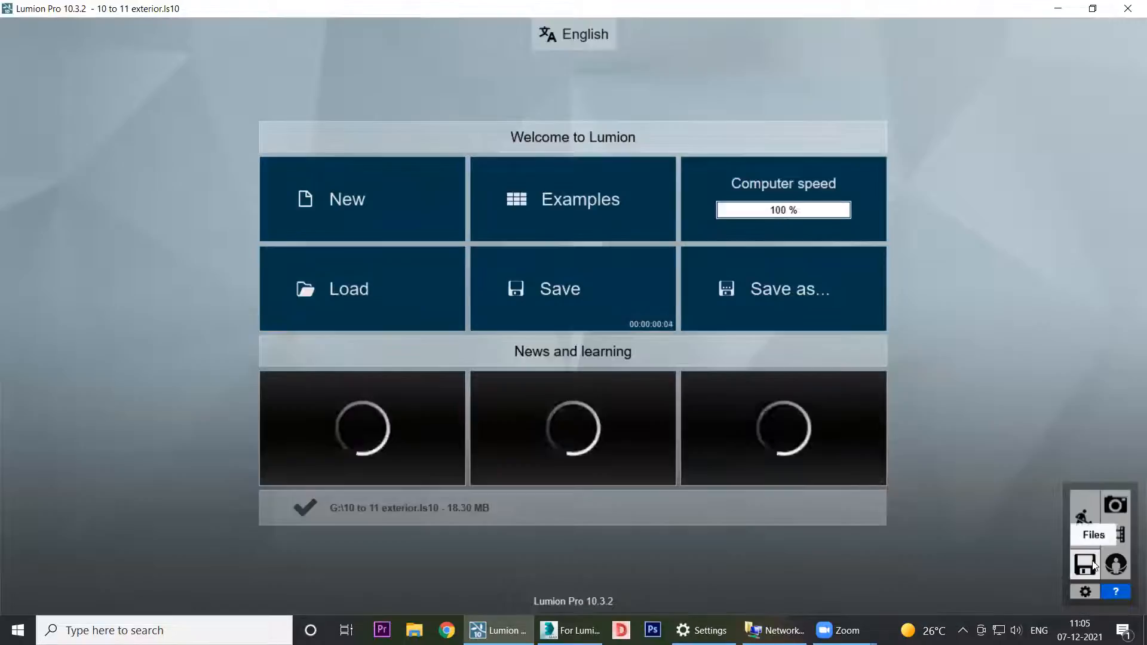
pyautogui.click(1090, 516)
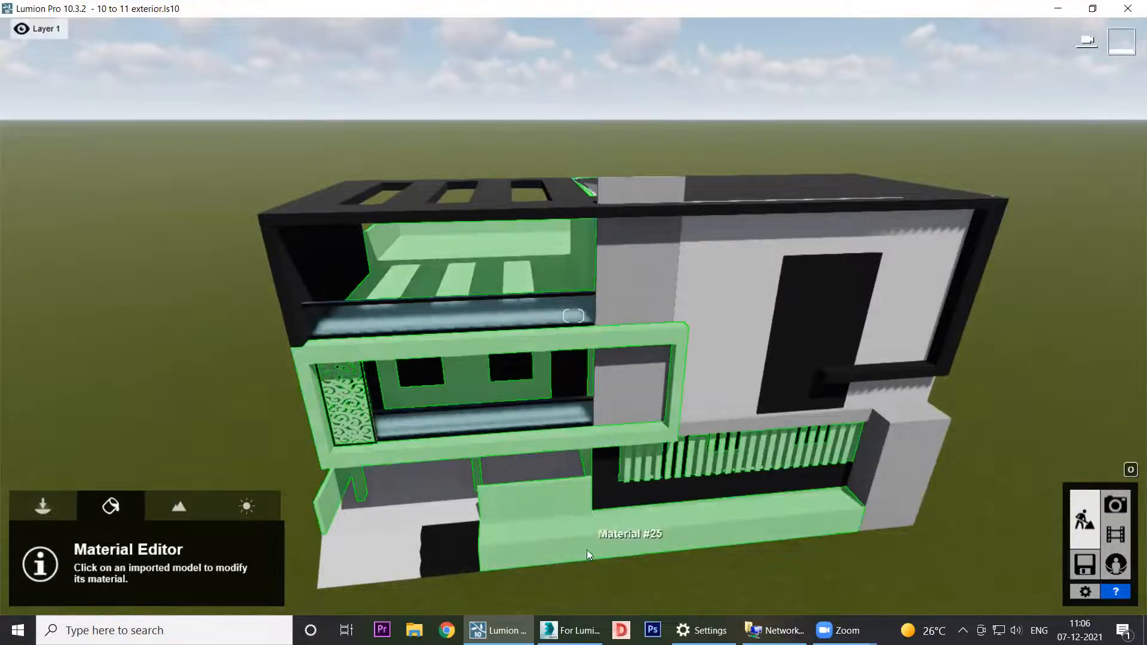
pyautogui.moveTo(572, 631)
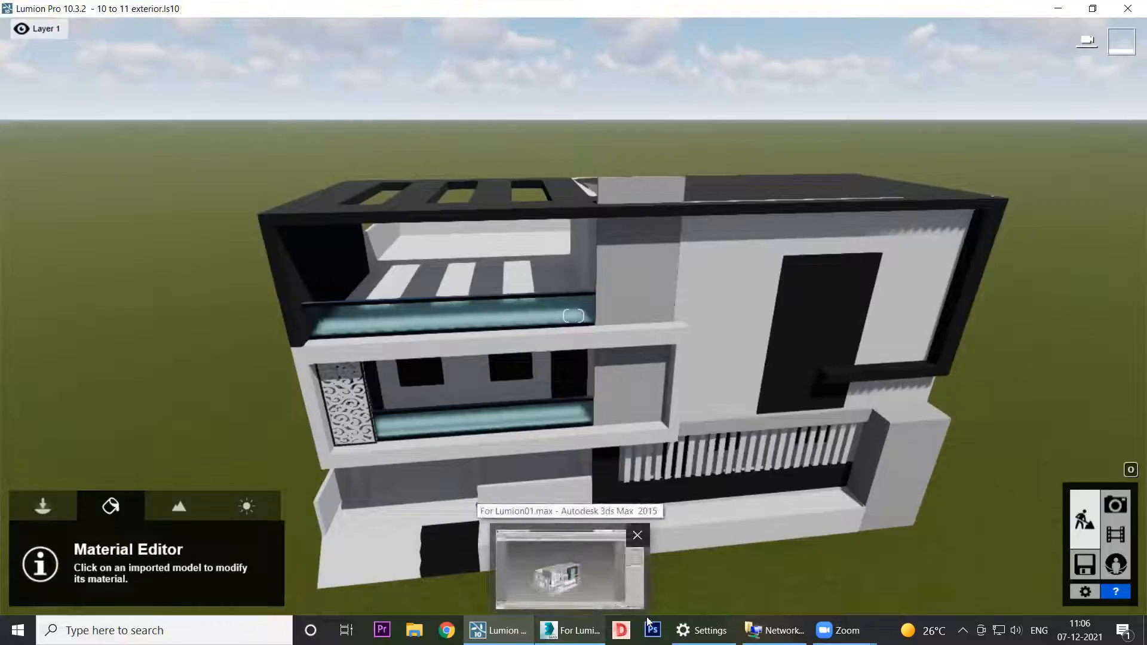
pyautogui.moveTo(839, 631)
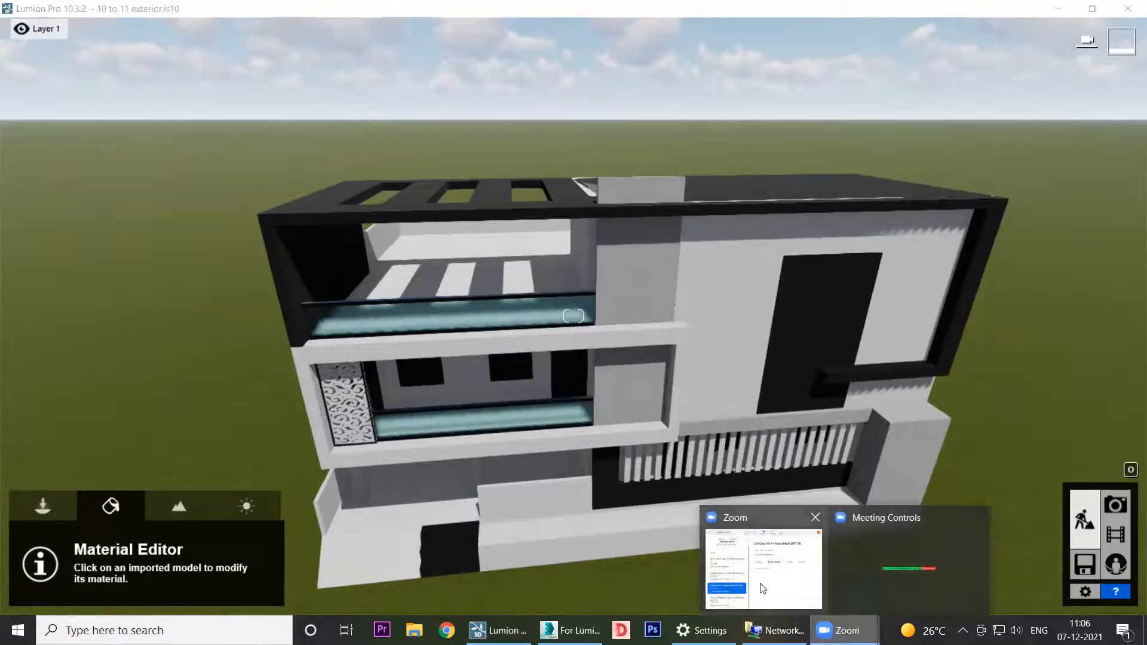